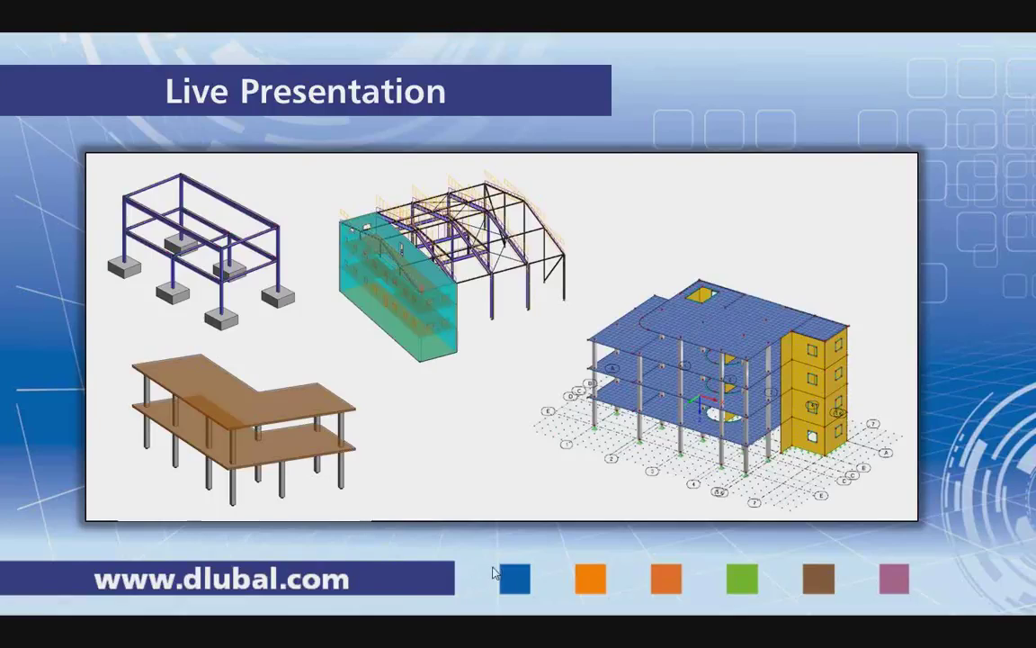
# Switch to Revit Structure, open the recent project Example1_Web, and briefly view the RFEM window before returning to the model.
pyautogui.hotkey('alt', 'Tab')
pyautogui.hotkey('alt', 'Tab')
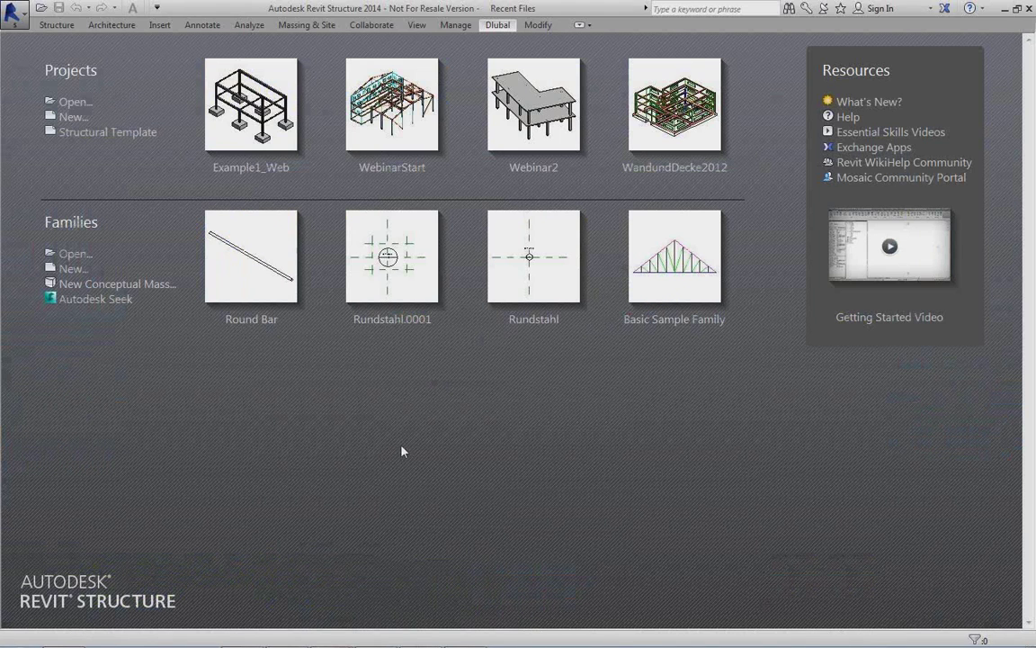
pyautogui.click(279, 123)
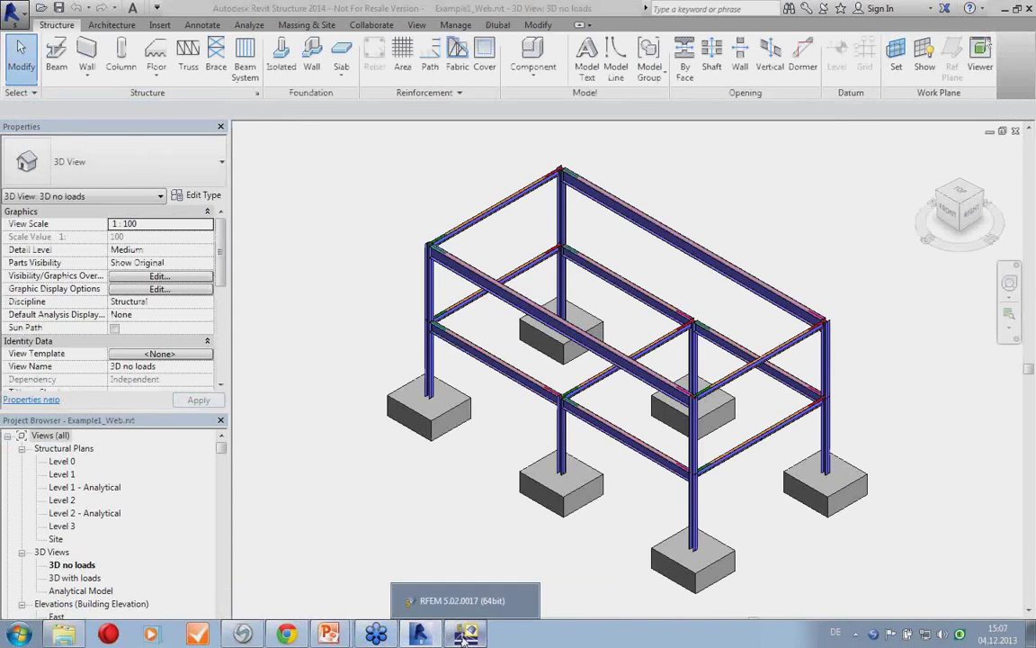
pyautogui.click(465, 633)
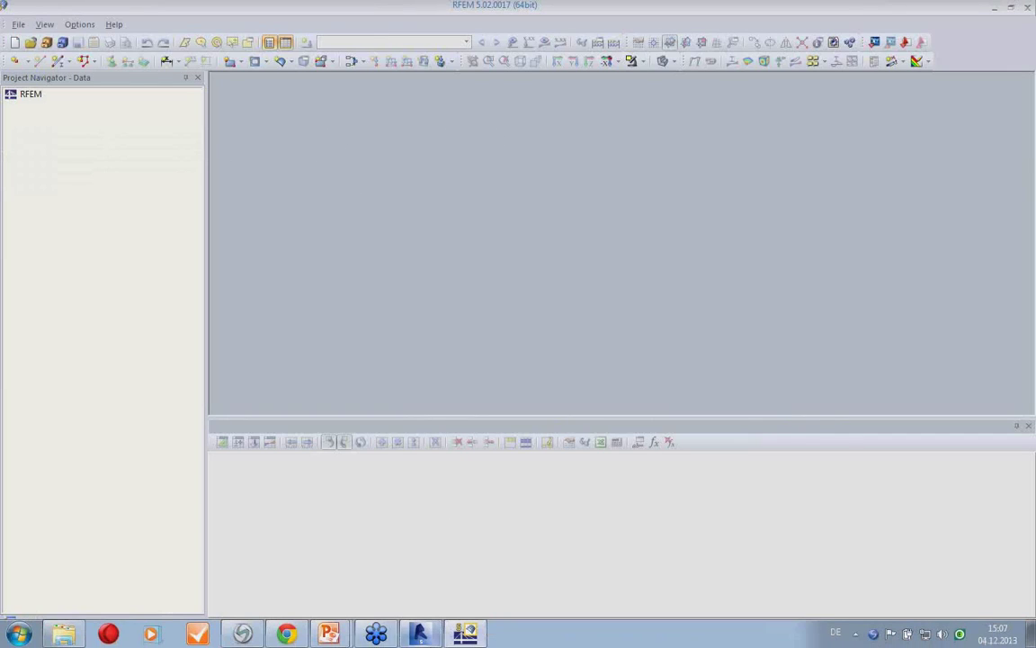
pyautogui.click(418, 634)
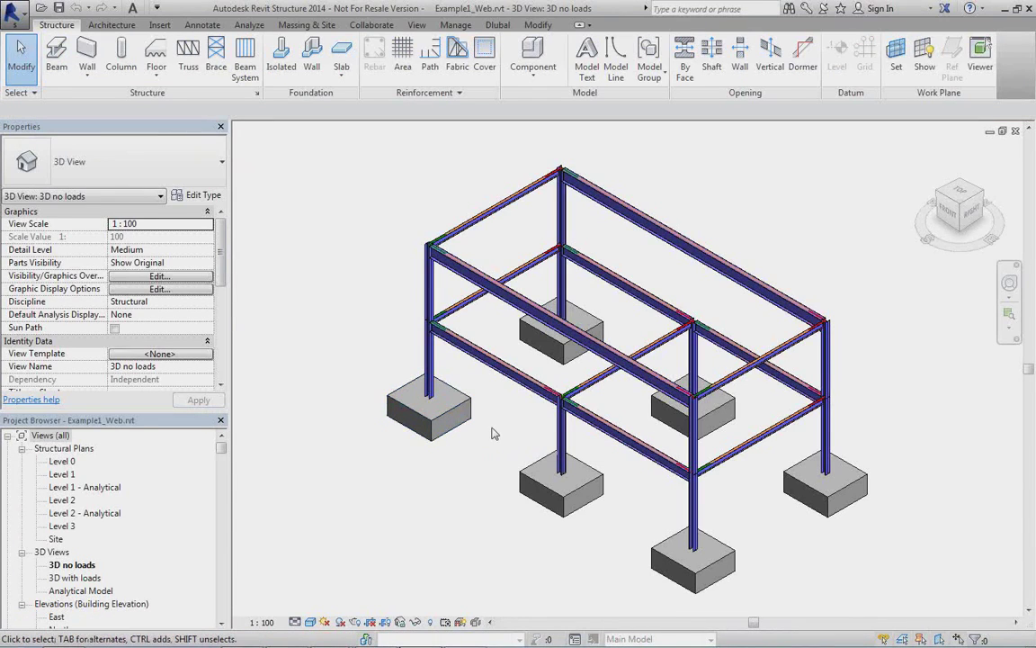
# Set the visual style of the steel frame's 3D no loads view to Wireframe.
pyautogui.scroll(3, 495, 441)
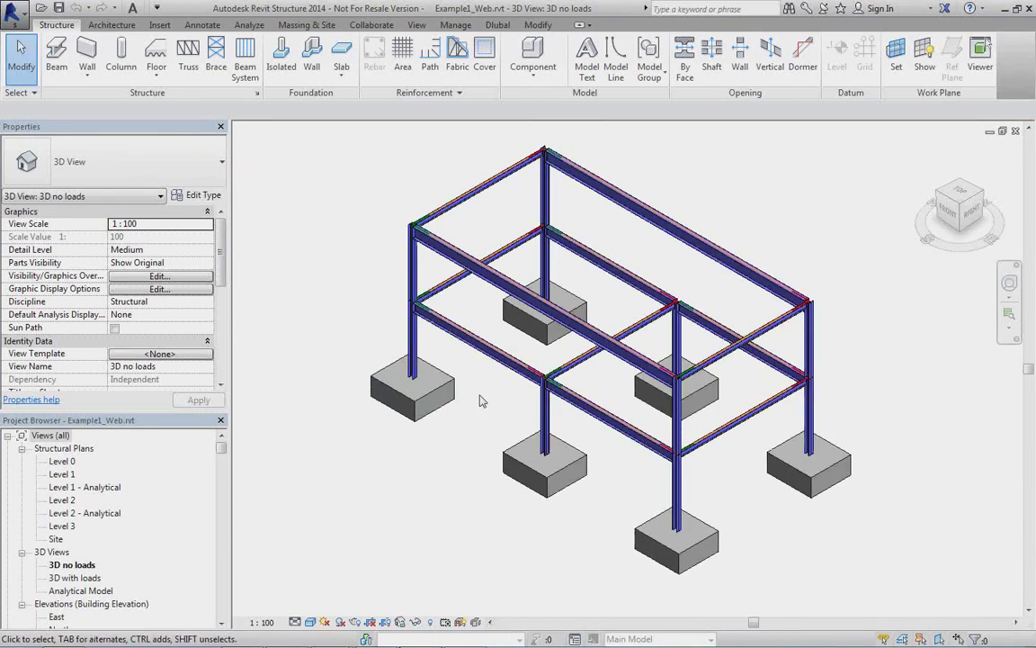
pyautogui.scroll(2, 481, 395)
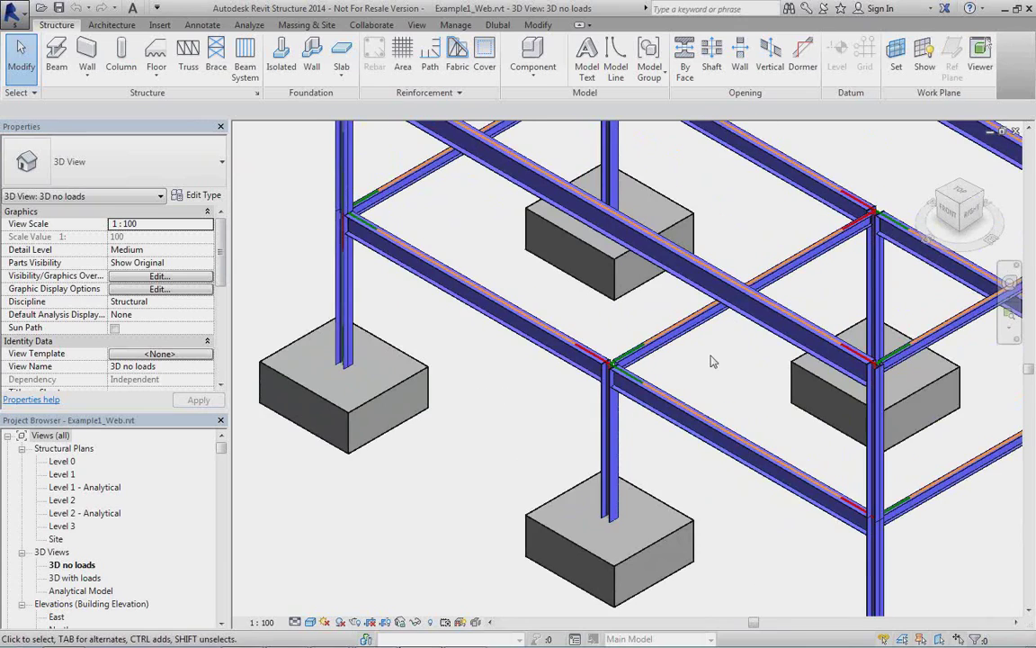
pyautogui.moveTo(643, 329); pyautogui.dragTo(599, 416, button='middle')
pyautogui.scroll(-4, 557, 432)
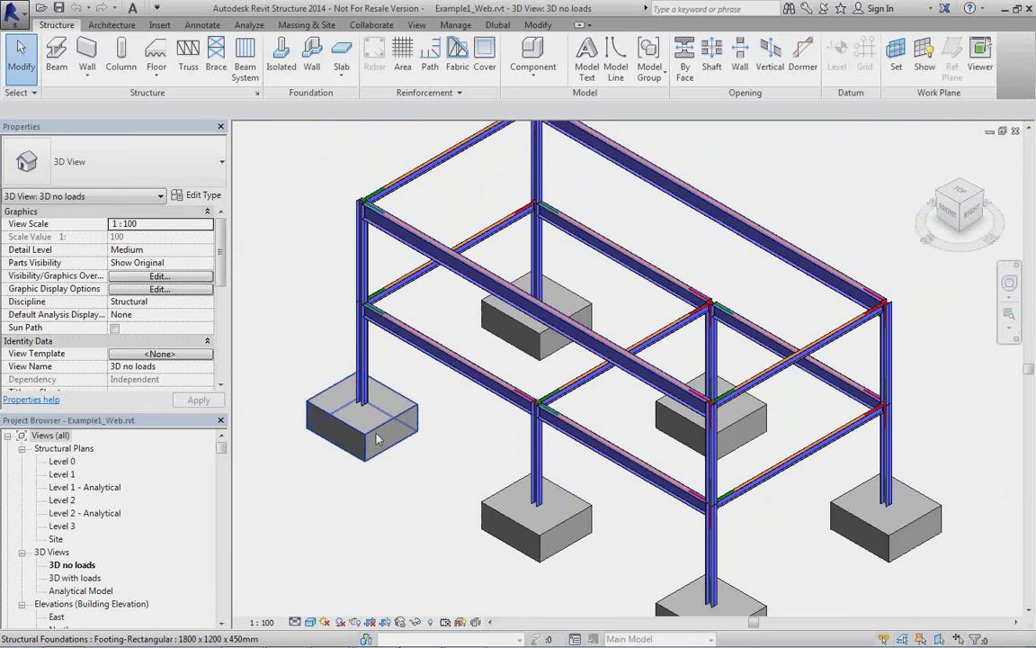
pyautogui.moveTo(625, 501); pyautogui.dragTo(605, 481, button='middle')
pyautogui.scroll(-2, 596, 481)
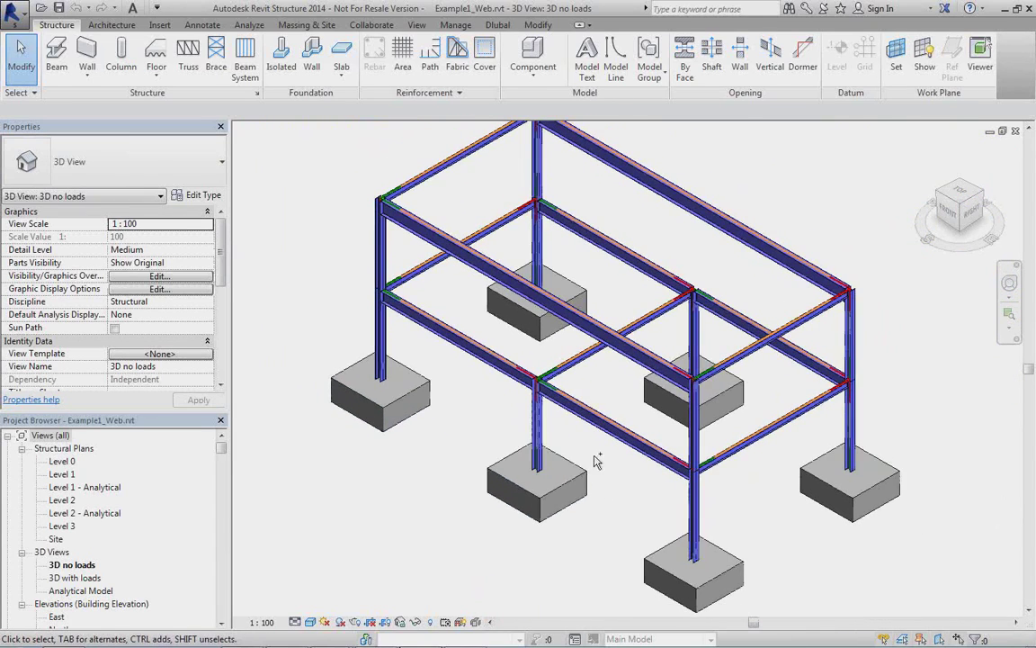
pyautogui.click(313, 625)
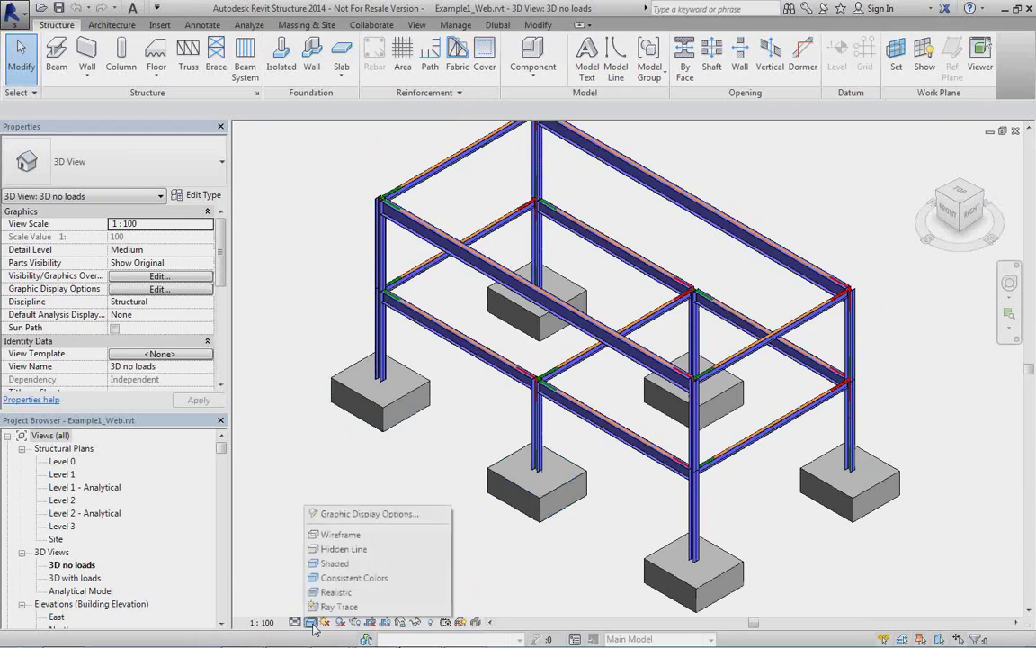
pyautogui.click(341, 533)
# Examine how the analytical lines run inside the wireframe members, selecting the Level 2 IPE360 girder at the middle column.
pyautogui.scroll(3, 423, 342)
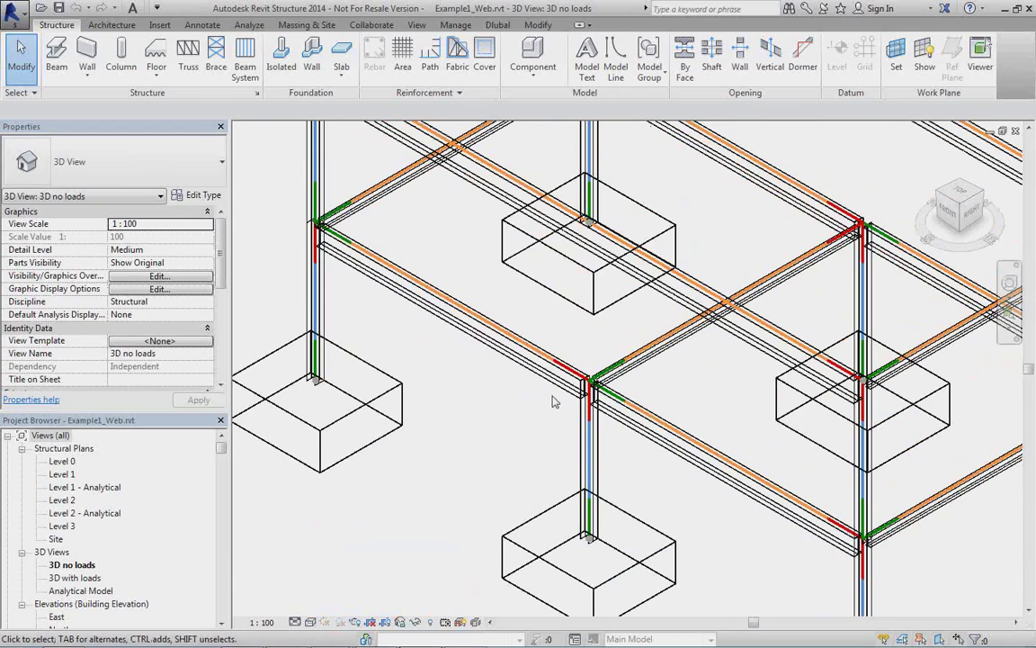
pyautogui.scroll(-3, 533, 425)
pyautogui.keyDown('shift'); pyautogui.moveTo(530, 426); pyautogui.dragTo(551, 352, button='middle'); pyautogui.keyUp('shift')
pyautogui.scroll(5, 550, 352)
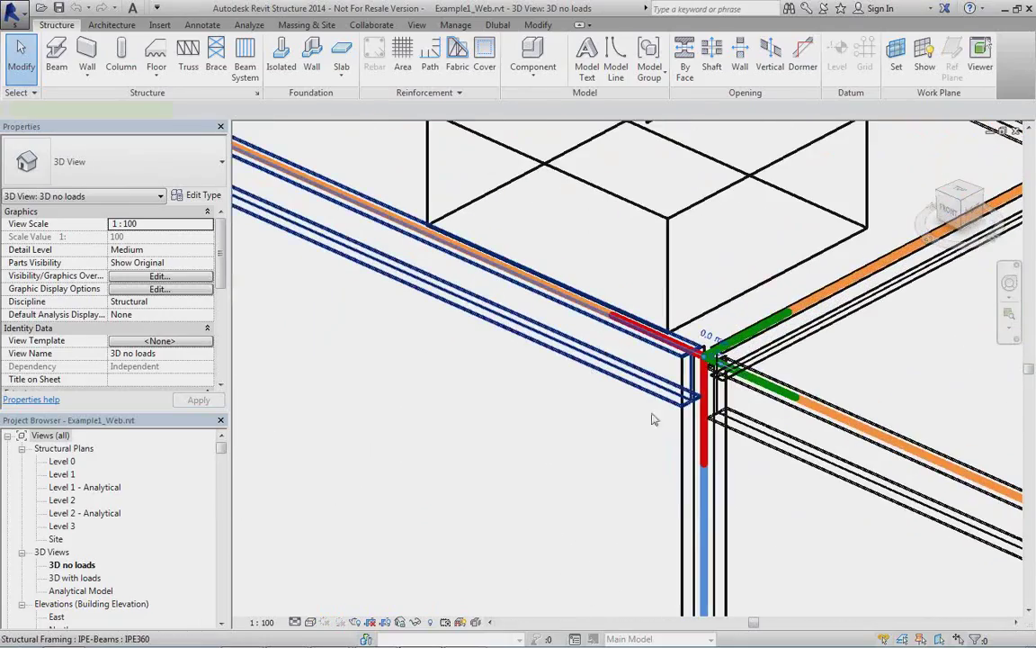
pyautogui.click(654, 419)
pyautogui.scroll(-1, 576, 405)
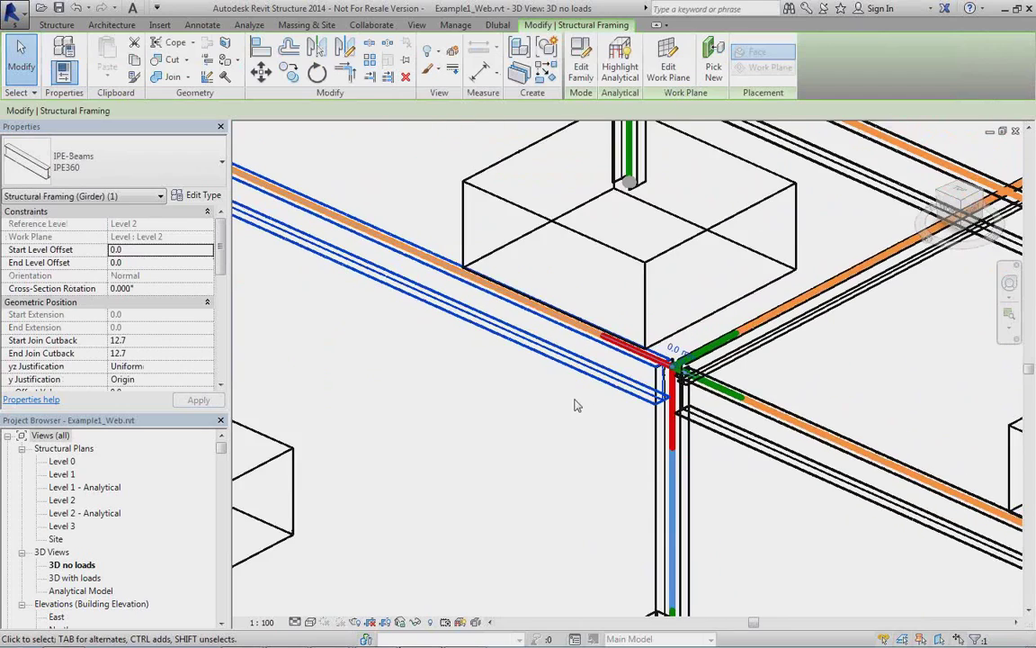
pyautogui.moveTo(499, 409); pyautogui.dragTo(615, 437, button='middle')
pyautogui.scroll(-2, 616, 437)
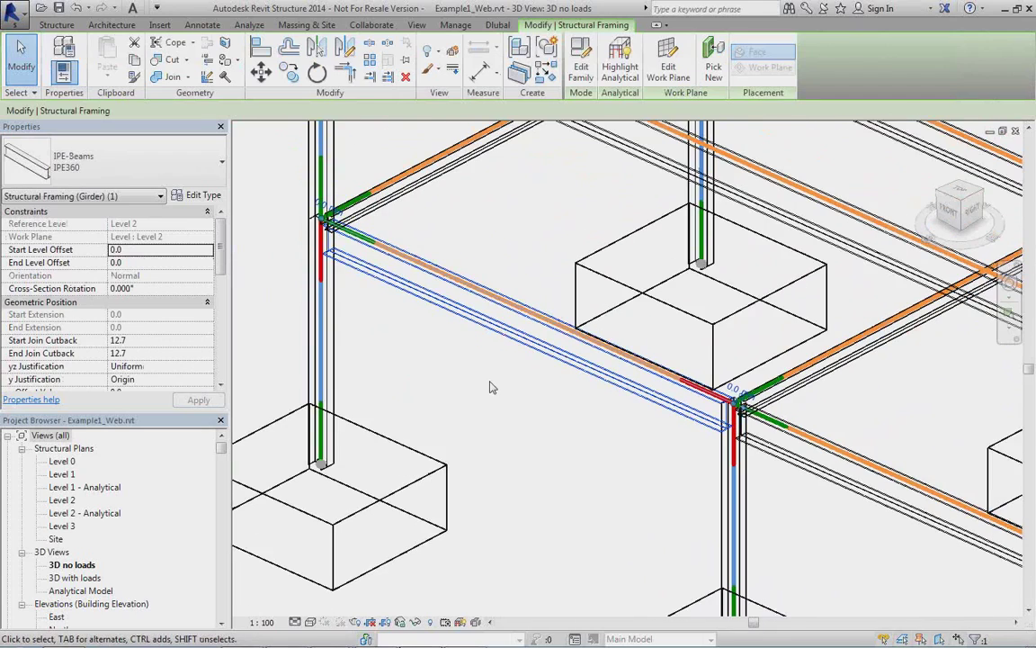
pyautogui.scroll(1, 492, 387)
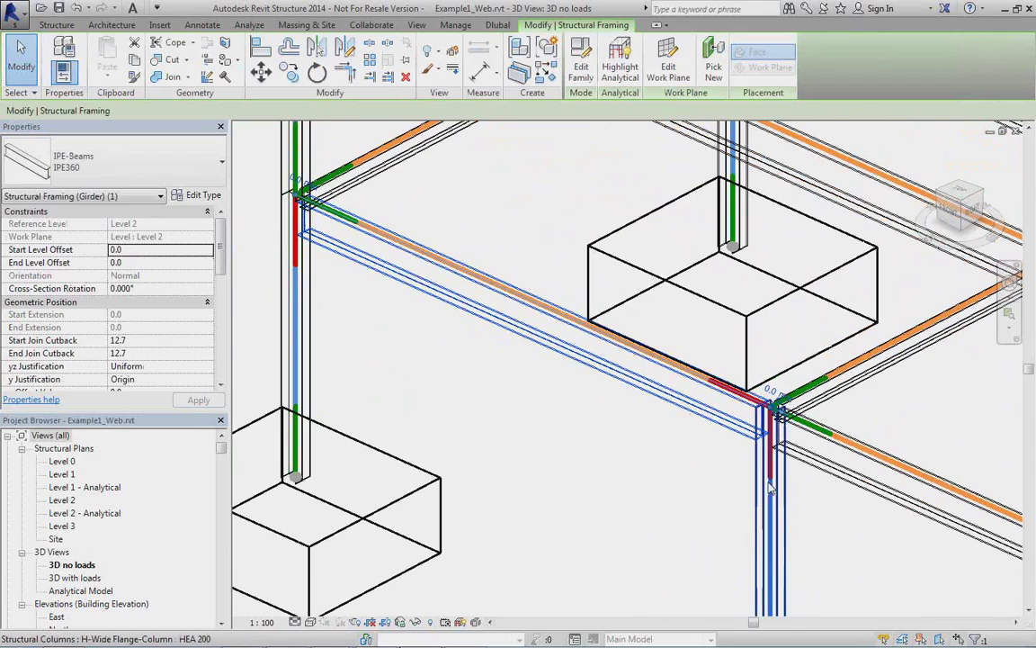
pyautogui.scroll(-3, 708, 472)
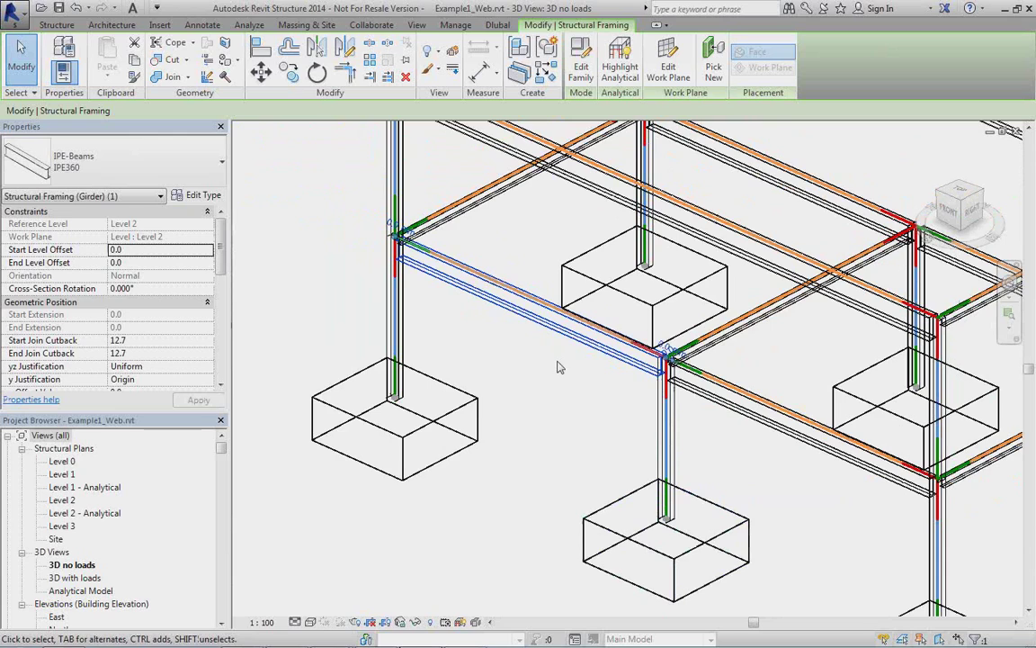
# Open the Analytical Model 3D view and inspect the frame's analytical lines, nodes and column base points.
pyautogui.doubleClick(81, 590)
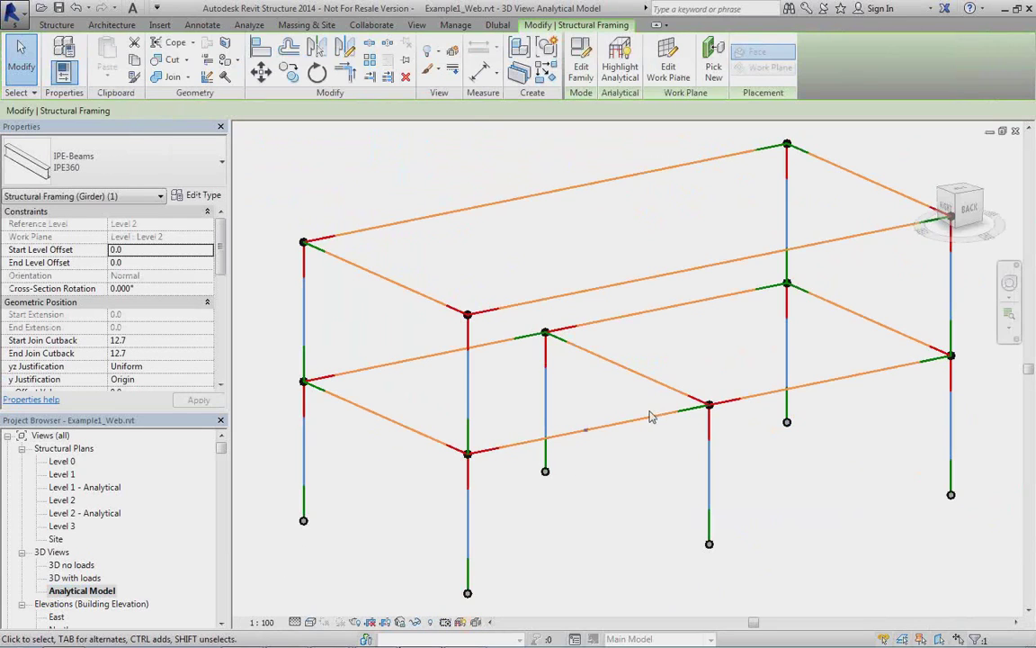
pyautogui.click(927, 155)
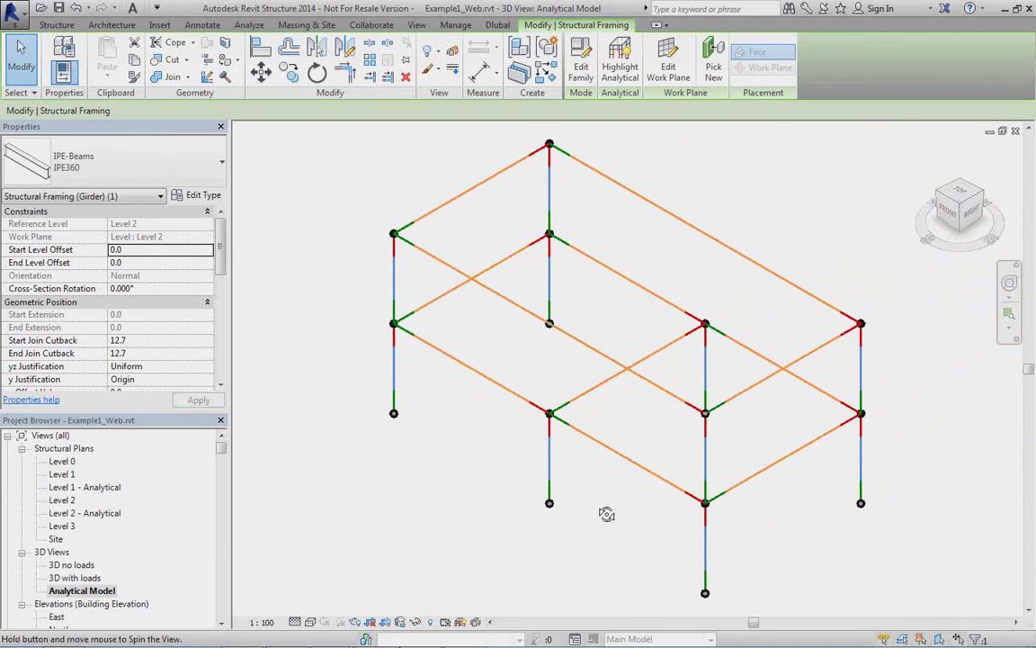
pyautogui.keyDown('shift'); pyautogui.moveTo(605, 513); pyautogui.dragTo(636, 456, button='middle'); pyautogui.keyUp('shift')
pyautogui.scroll(3, 604, 459)
pyautogui.scroll(2, 603, 460)
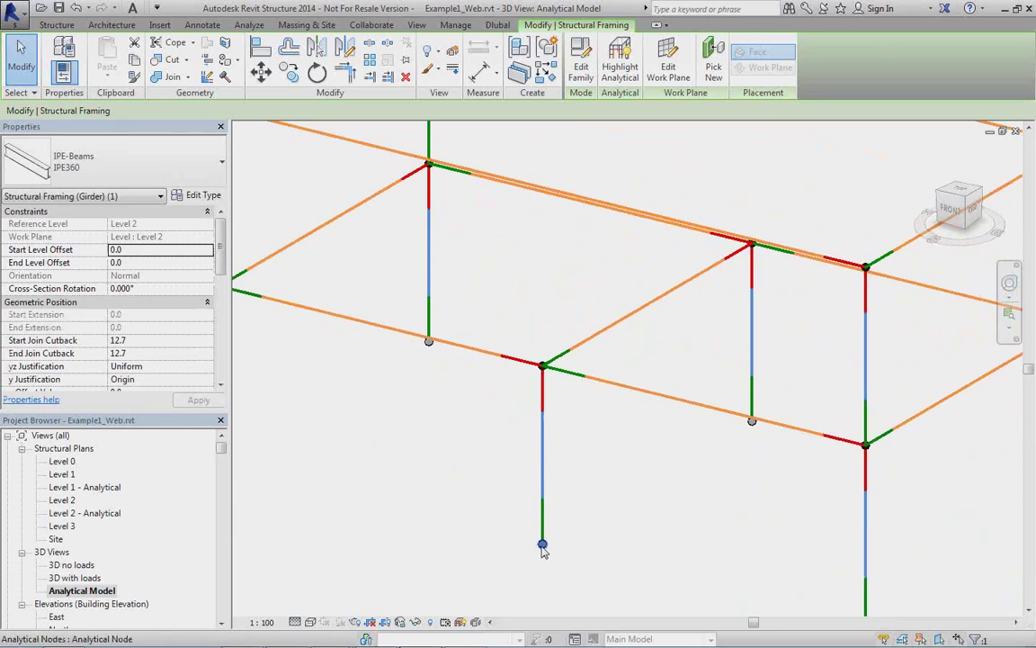
pyautogui.keyDown('shift'); pyautogui.moveTo(627, 355); pyautogui.dragTo(638, 307, button='middle'); pyautogui.keyUp('shift')
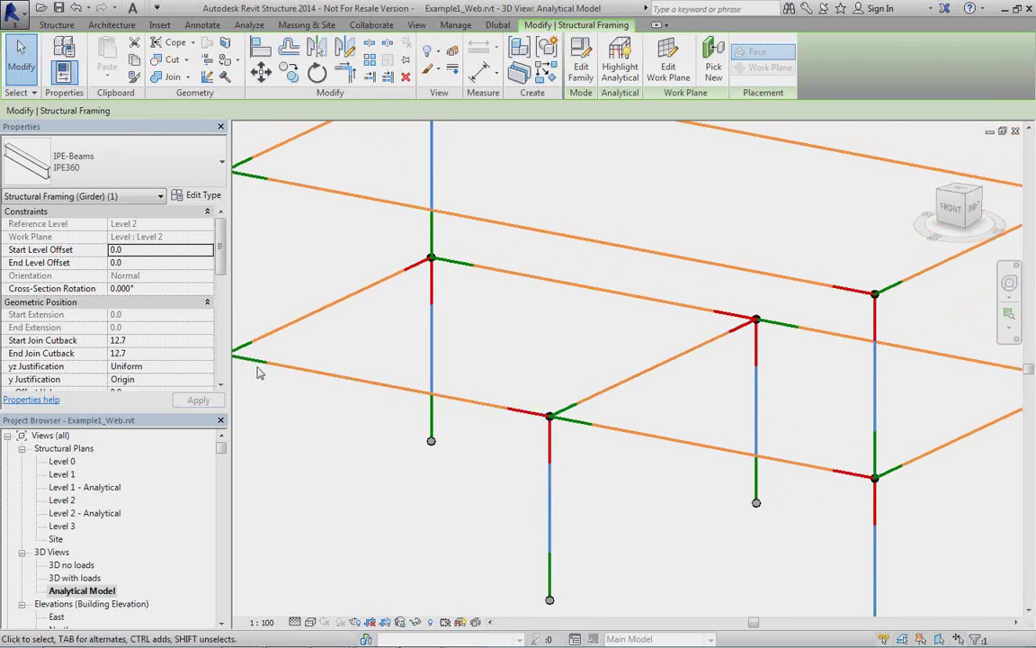
pyautogui.scroll(-1, 306, 396)
pyautogui.moveTo(323, 410); pyautogui.dragTo(421, 402, button='middle')
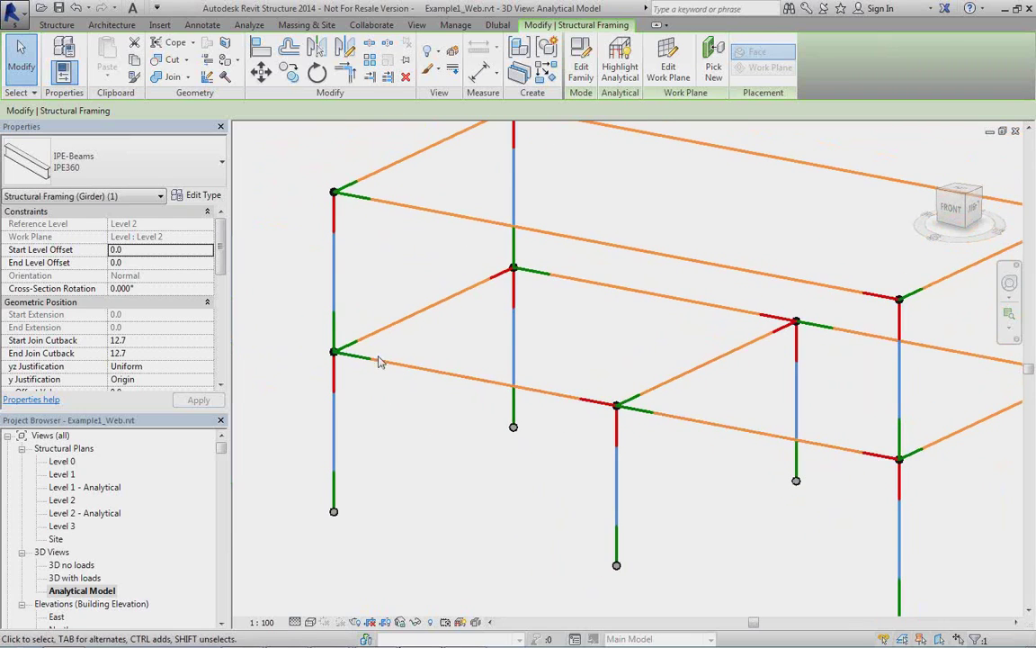
# Select the front Level 2 analytical beam and review its start and end release properties, clearing the selection when done.
pyautogui.click(438, 379)
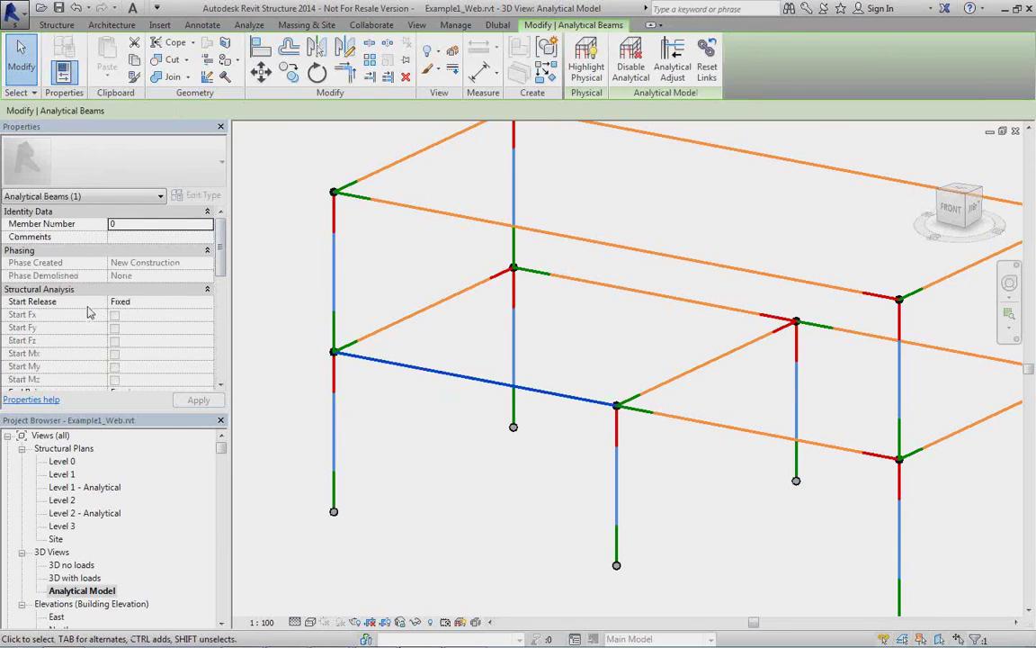
pyautogui.scroll(-5, 202, 250)
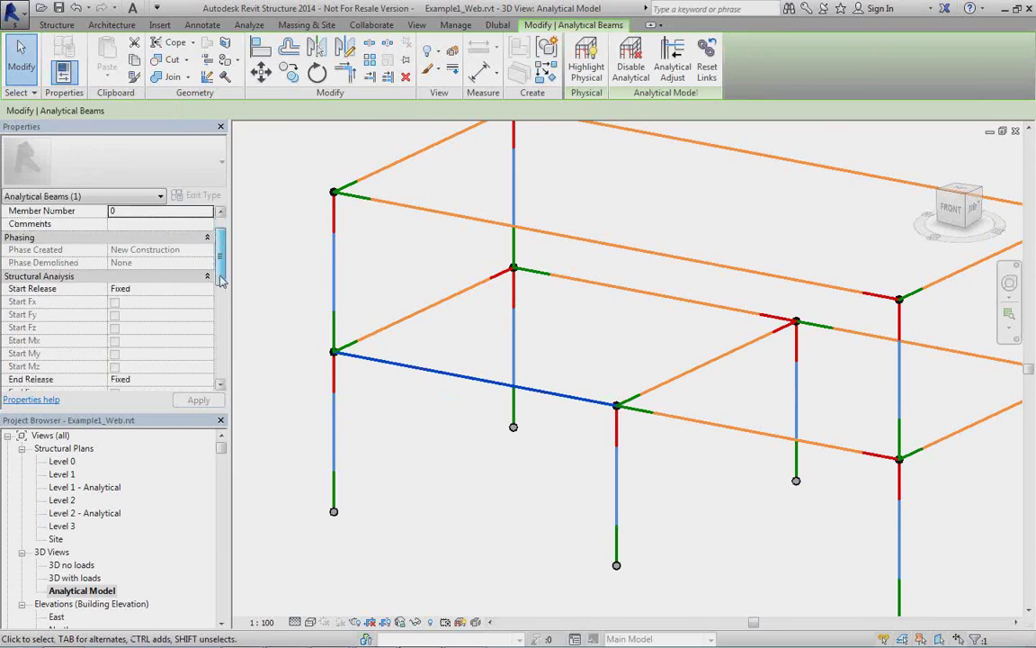
pyautogui.click(393, 417)
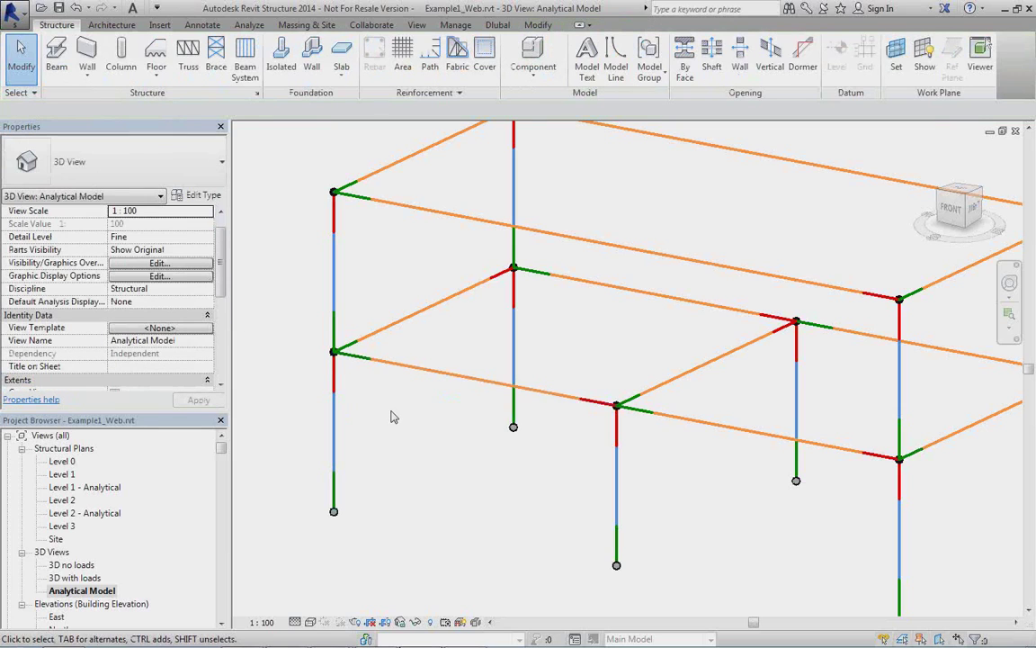
pyautogui.keyDown('shift'); pyautogui.moveTo(393, 417); pyautogui.dragTo(243, 456, button='middle'); pyautogui.keyUp('shift')
# Reopen the 3D no loads view and examine the Level 2 joint between the middle column and the cross beam.
pyautogui.doubleClick(71, 565)
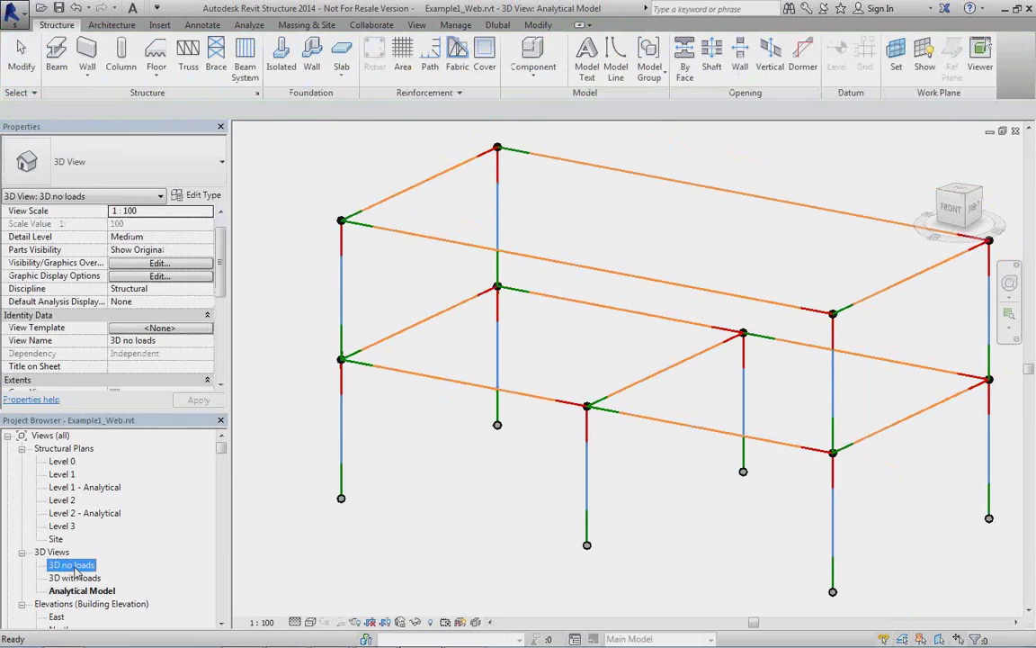
pyautogui.scroll(3, 504, 413)
pyautogui.scroll(-3, 485, 414)
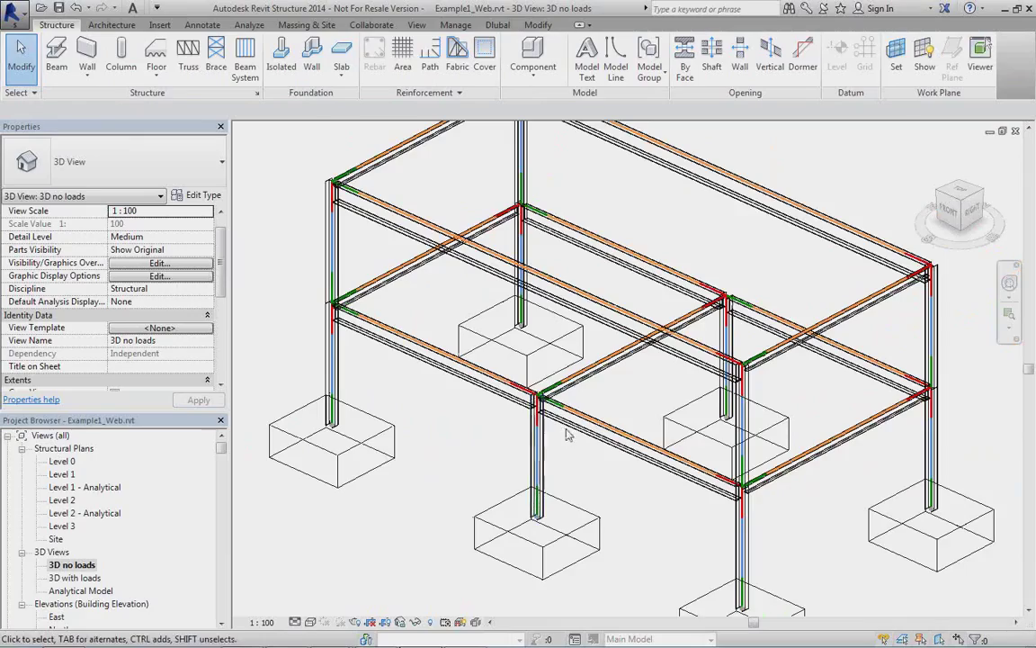
pyautogui.keyDown('shift'); pyautogui.moveTo(526, 400); pyautogui.dragTo(565, 412, button='middle'); pyautogui.keyUp('shift')
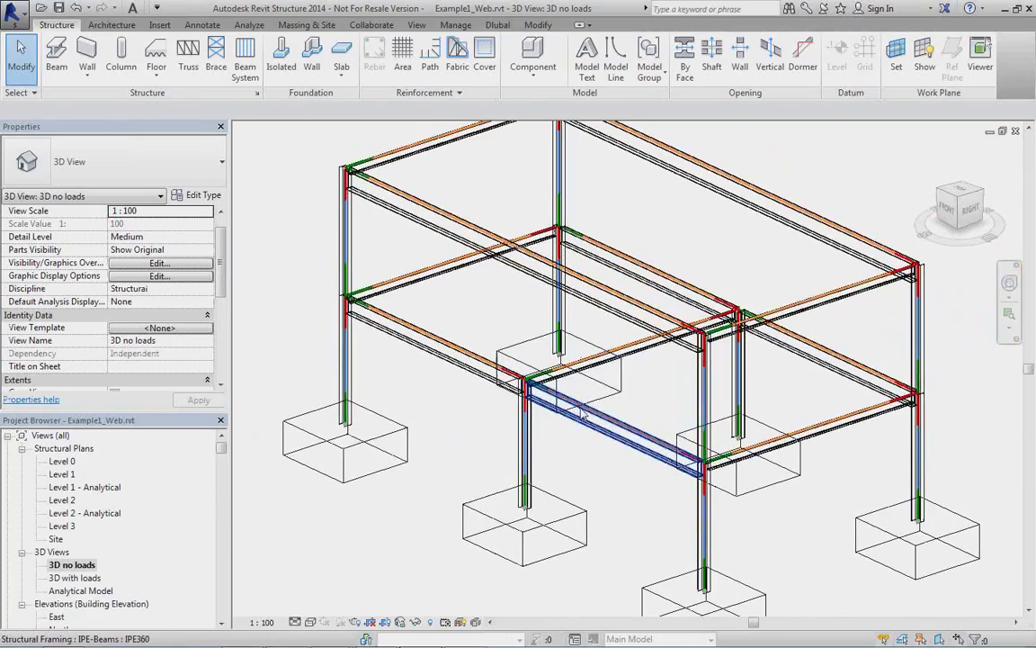
pyautogui.scroll(3, 599, 419)
pyautogui.scroll(2, 607, 410)
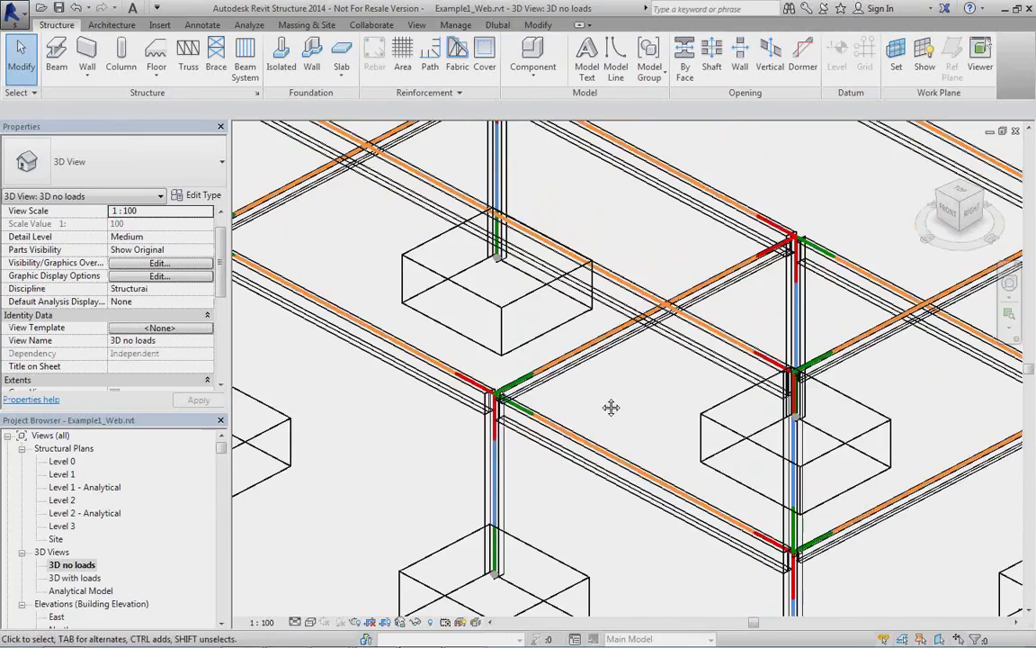
pyautogui.scroll(2, 602, 402)
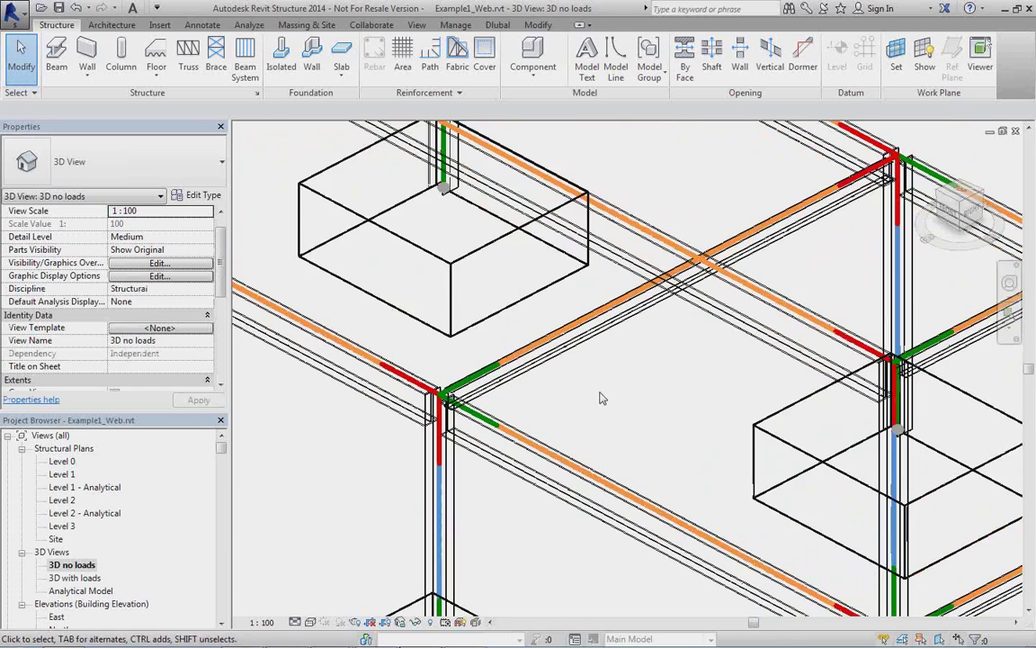
# Set the z Justification of the Level 2 IPE200 cross beam at the middle column to Center.
pyautogui.click(565, 360)
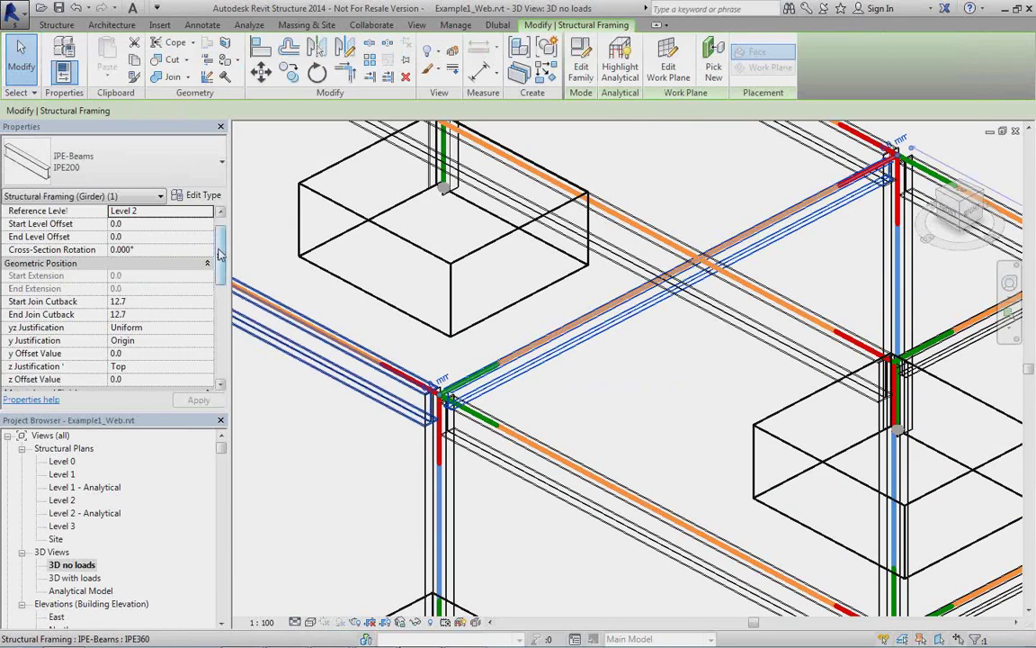
pyautogui.scroll(-2, 220, 247)
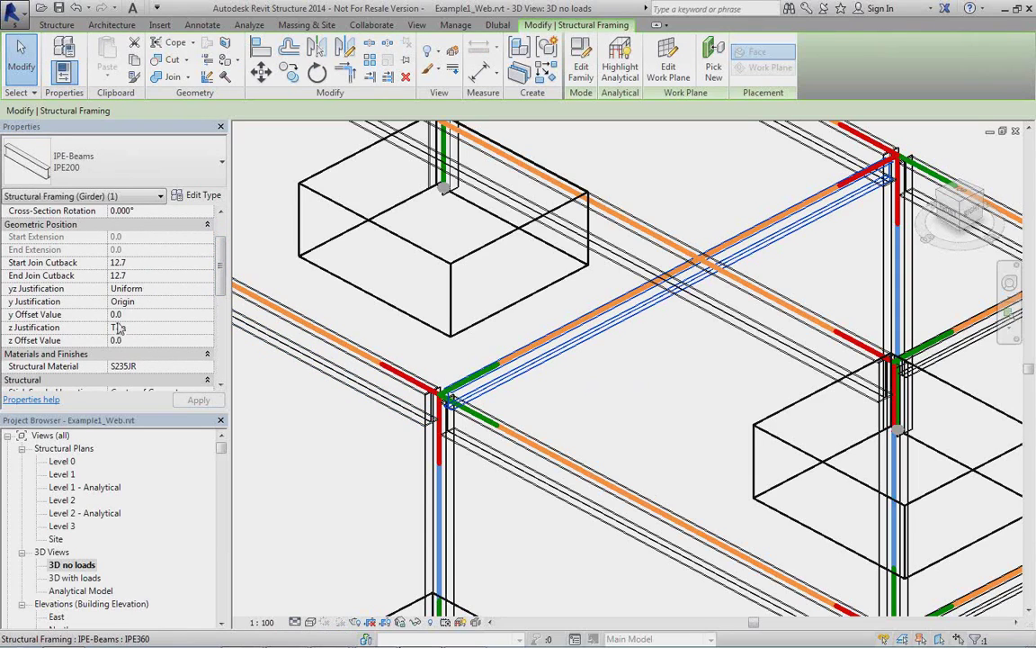
pyautogui.scroll(2, 139, 261)
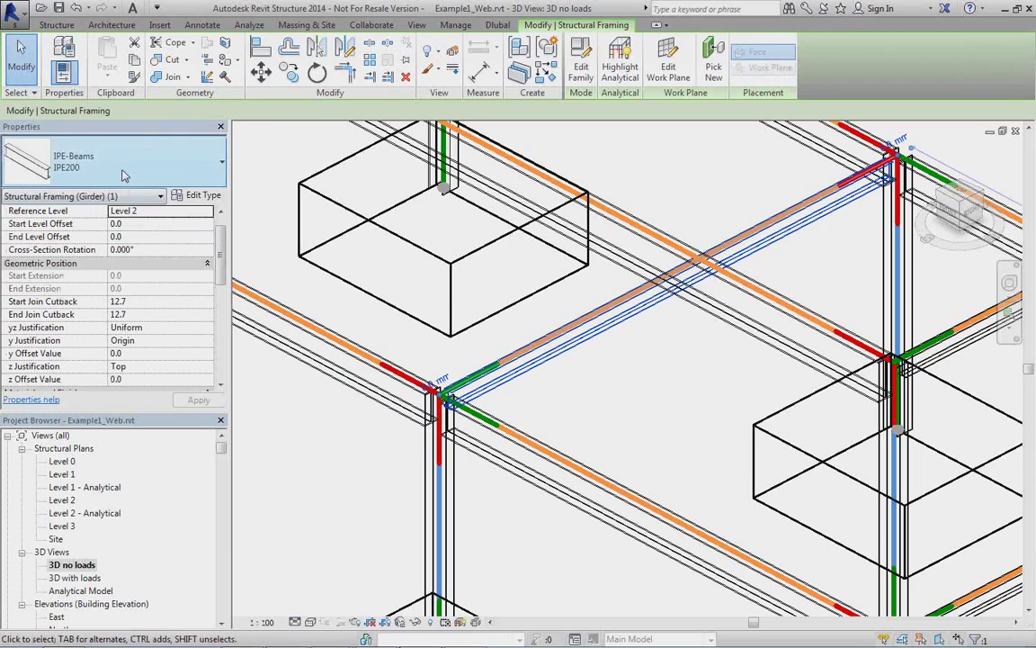
pyautogui.click(160, 368)
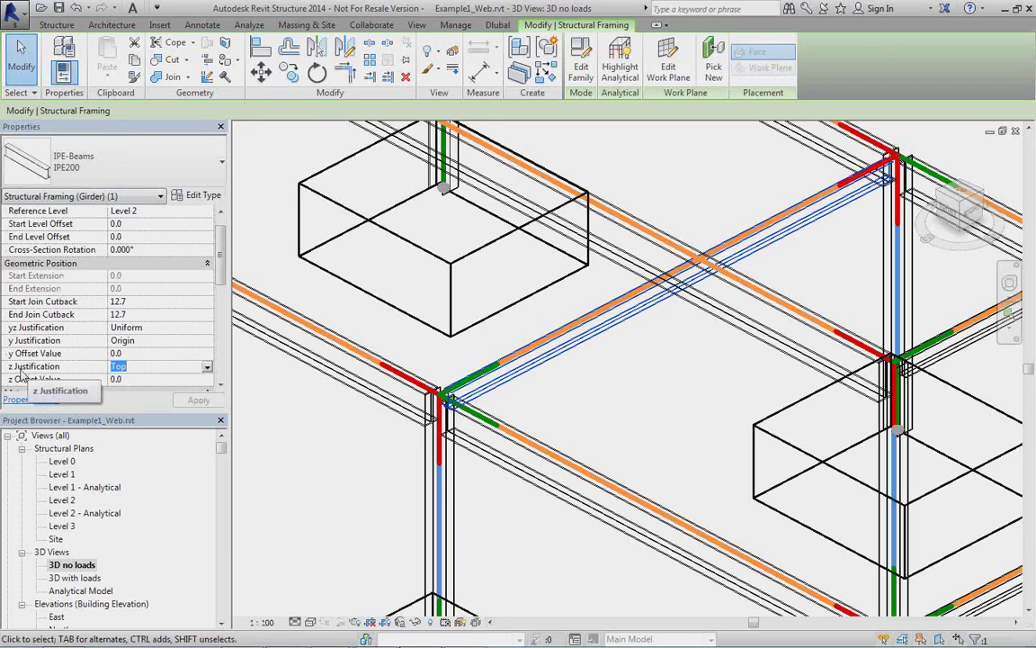
pyautogui.click(207, 368)
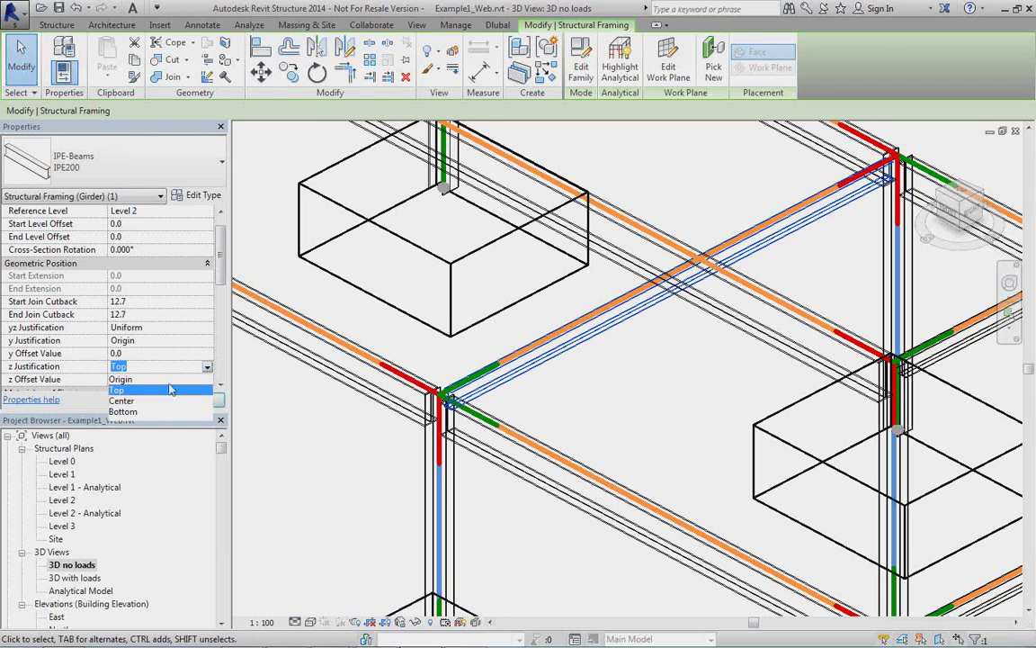
pyautogui.click(122, 401)
pyautogui.click(527, 375)
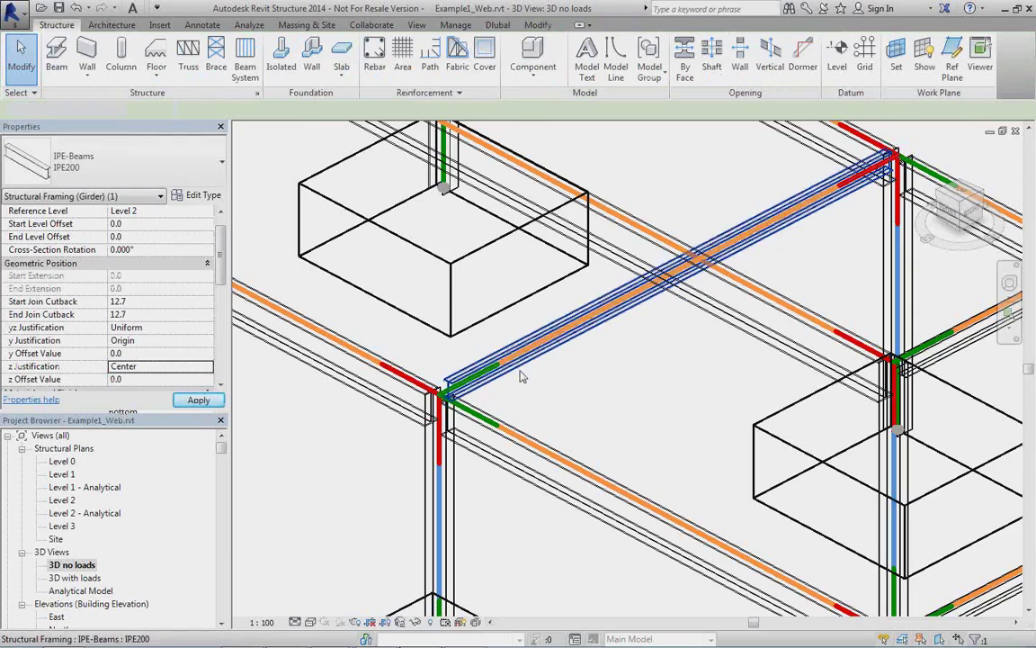
pyautogui.scroll(4, 527, 387)
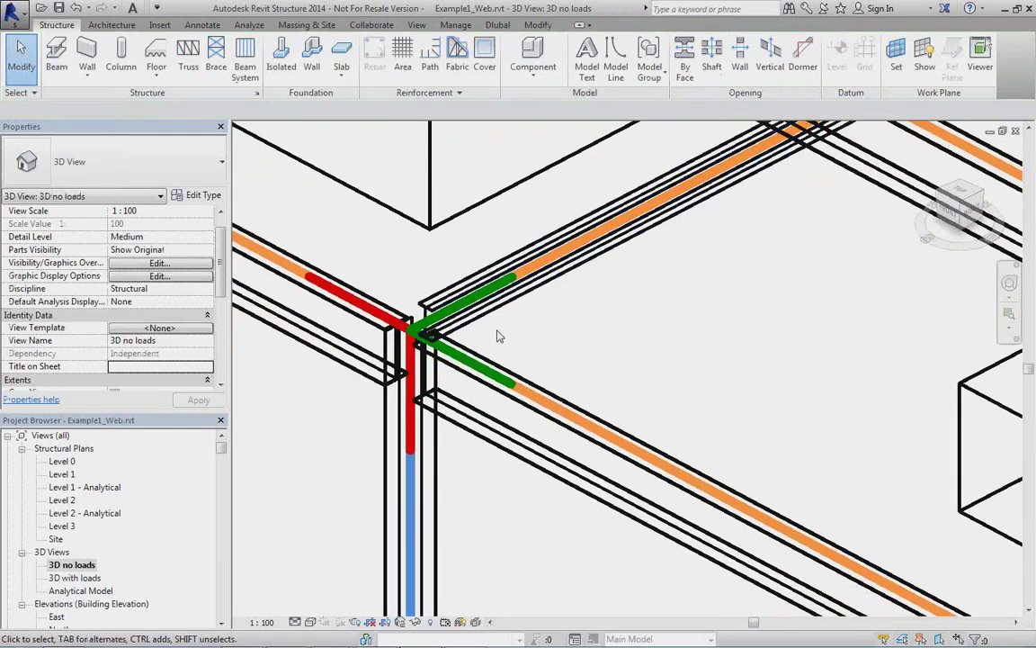
# Switch Enable Analytical Model off and back on for the Level 2 IPE200 cross beam at the middle column.
pyautogui.keyDown('shift'); pyautogui.moveTo(451, 304); pyautogui.dragTo(428, 313, button='middle'); pyautogui.keyUp('shift')
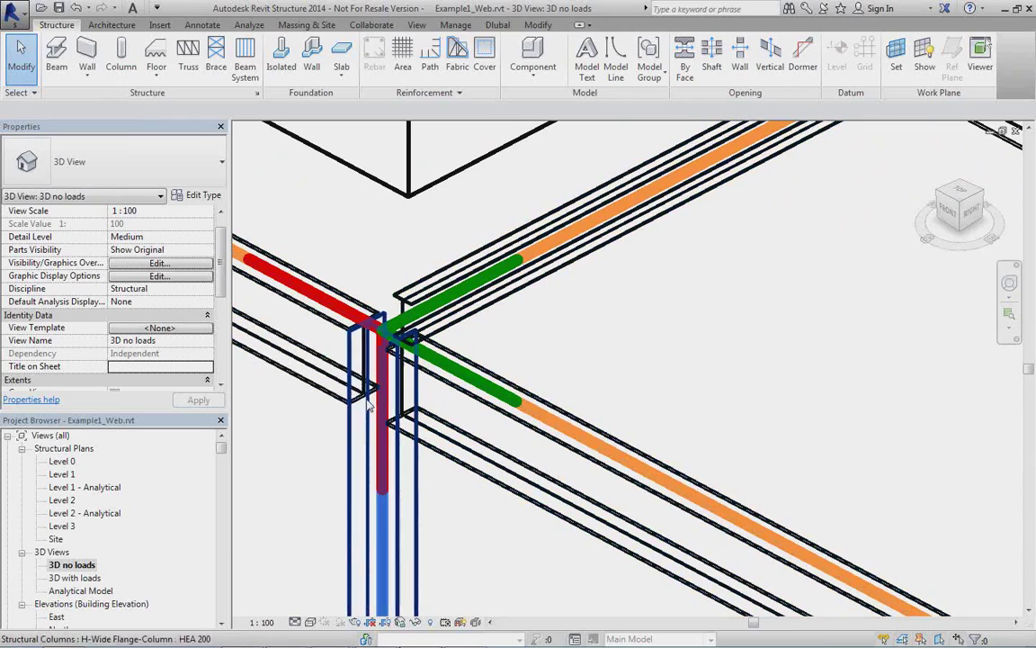
pyautogui.scroll(-4, 452, 325)
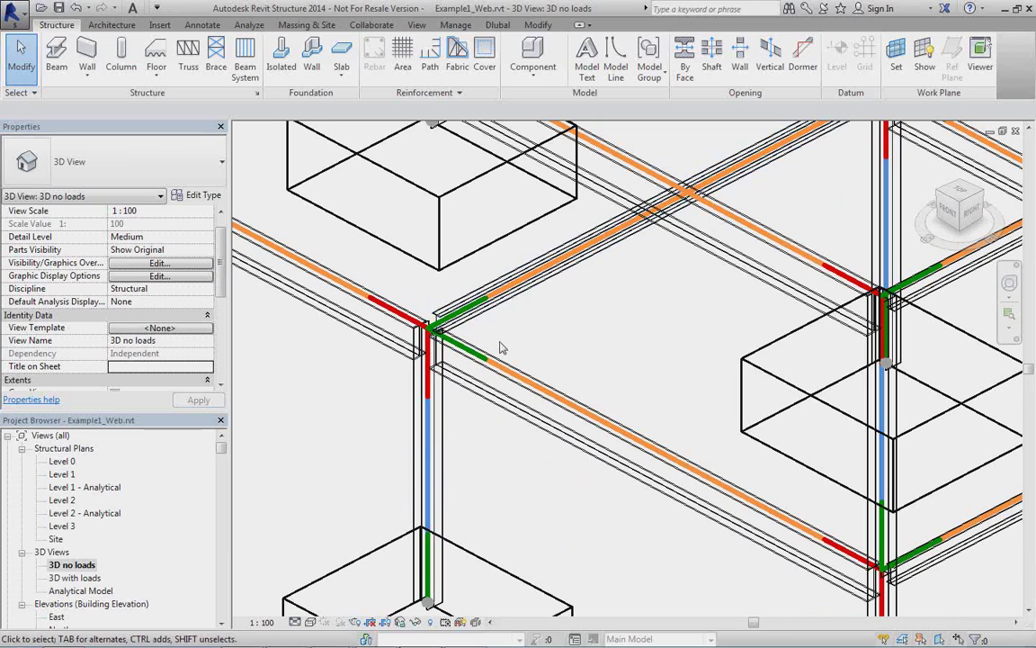
pyautogui.moveTo(517, 358); pyautogui.dragTo(567, 340, button='middle')
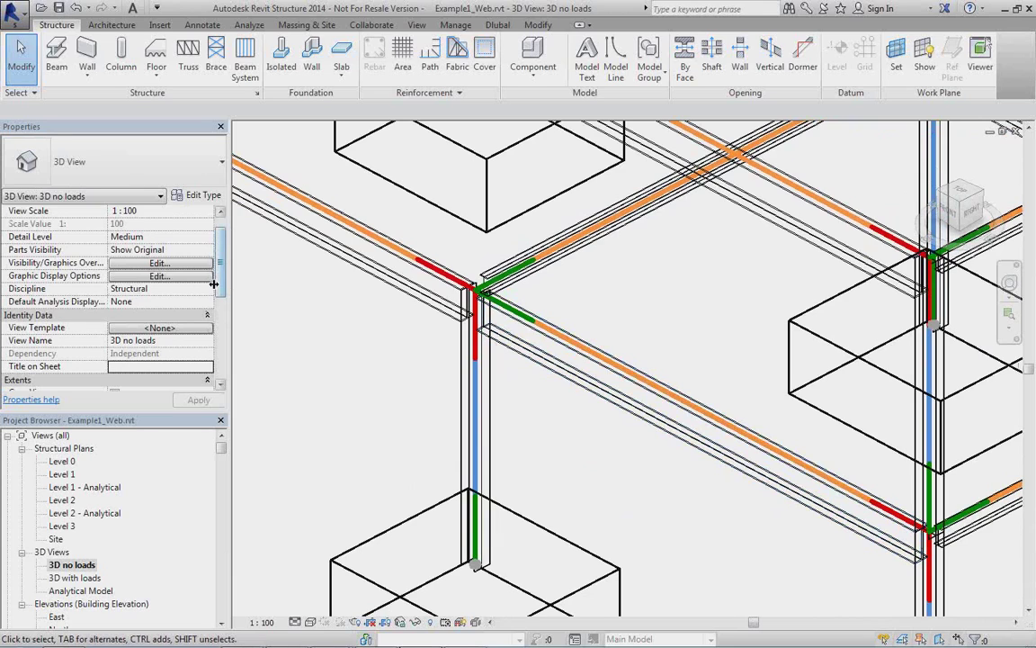
pyautogui.click(477, 286)
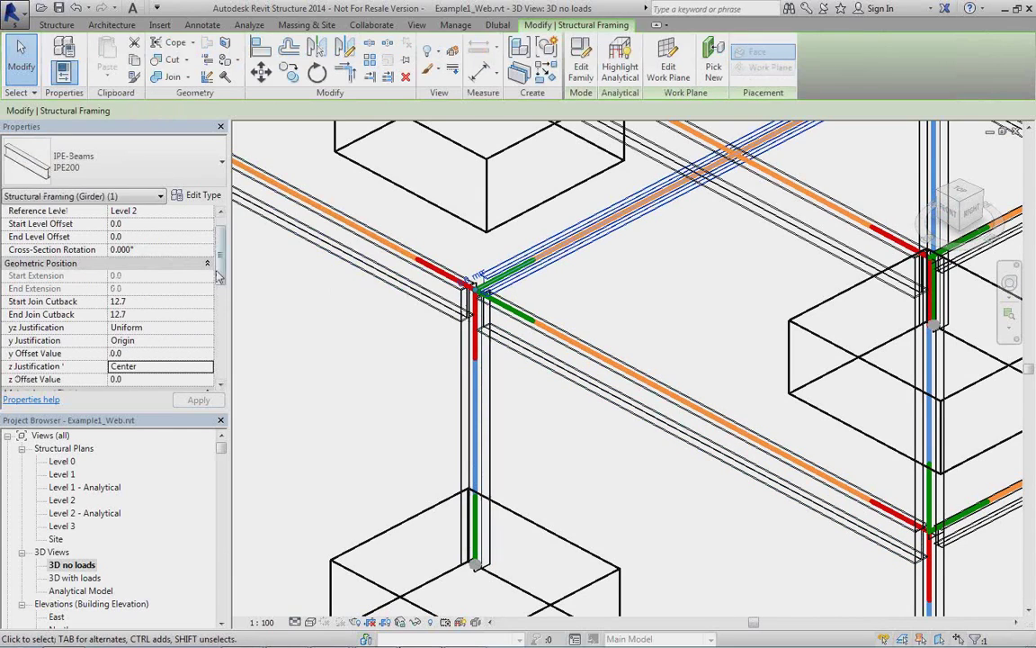
pyautogui.moveTo(220, 272); pyautogui.dragTo(222, 342)
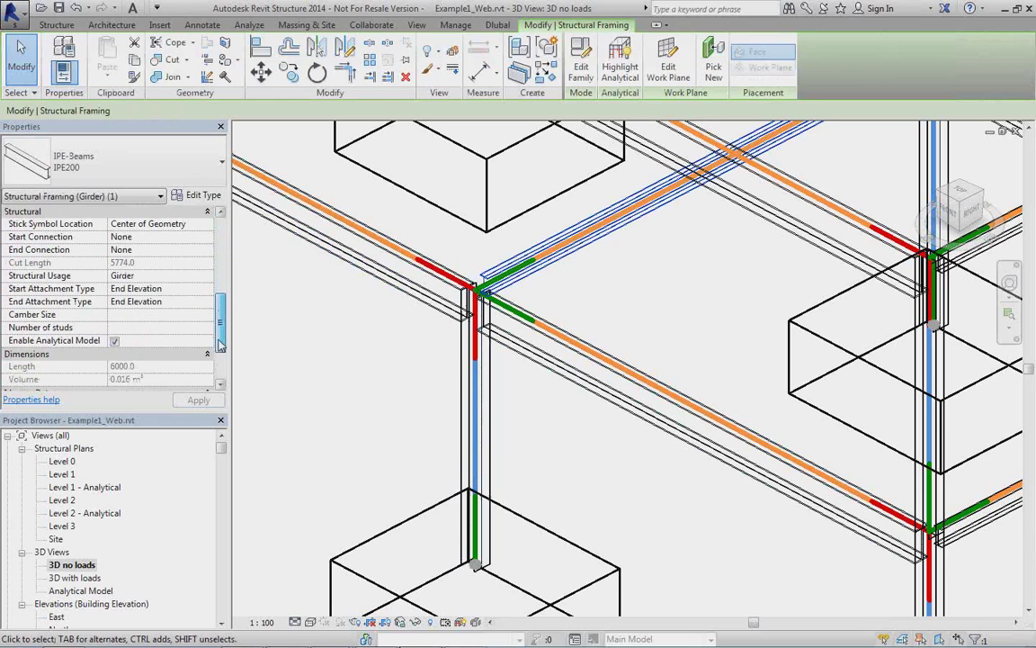
pyautogui.click(113, 341)
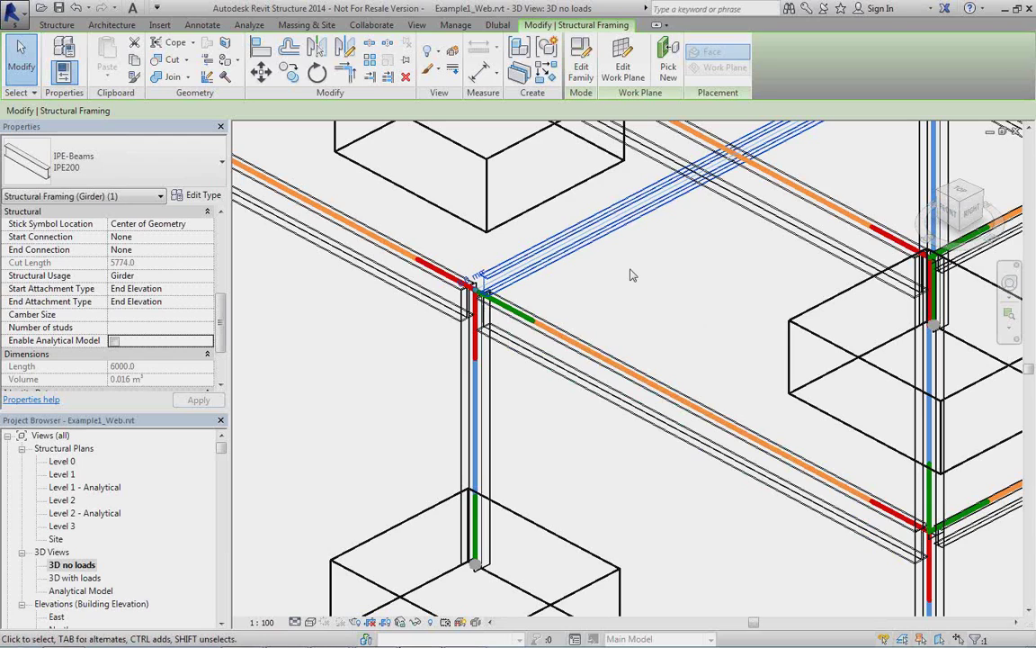
pyautogui.click(114, 341)
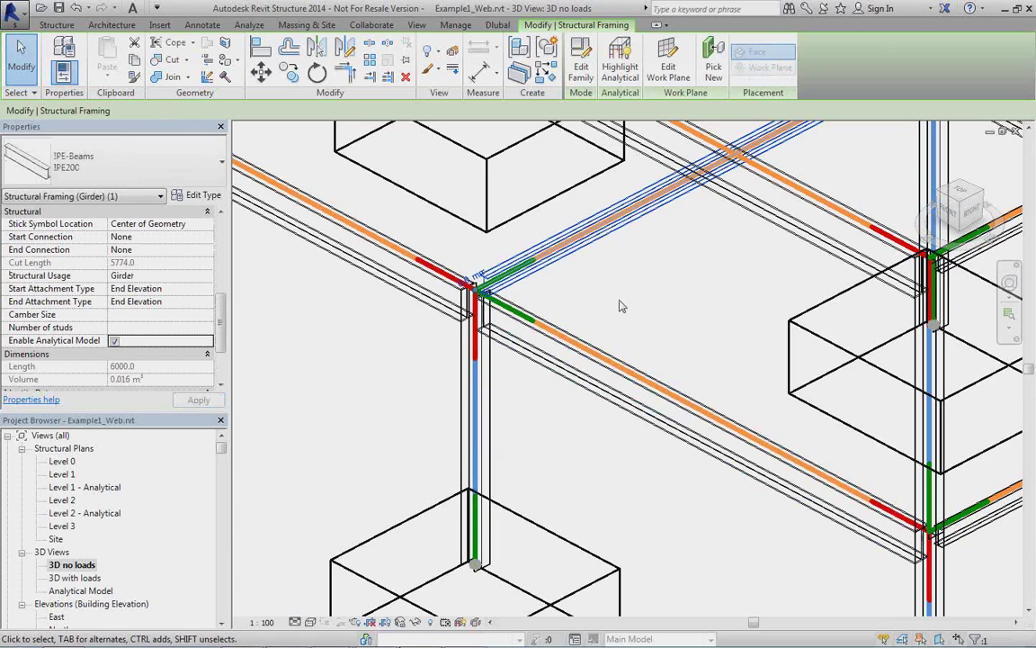
# Examine the Level 2 cross beam within the surrounding frame and at its middle column joint, clearing the selection.
pyautogui.moveTo(655, 321); pyautogui.dragTo(573, 365, button='middle')
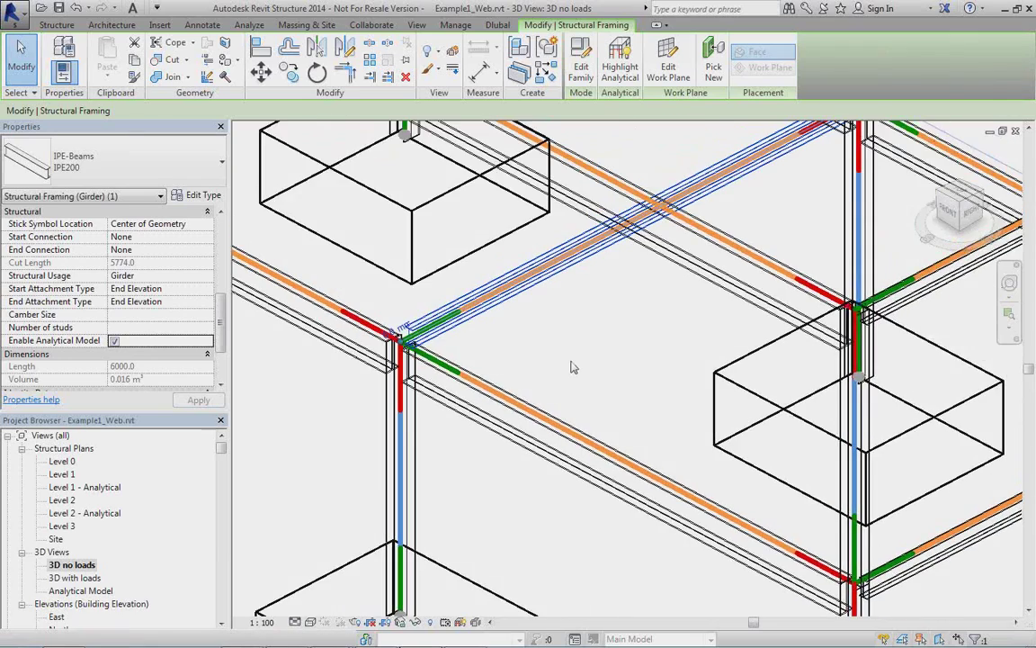
pyautogui.scroll(-1, 574, 365)
pyautogui.scroll(-1, 574, 367)
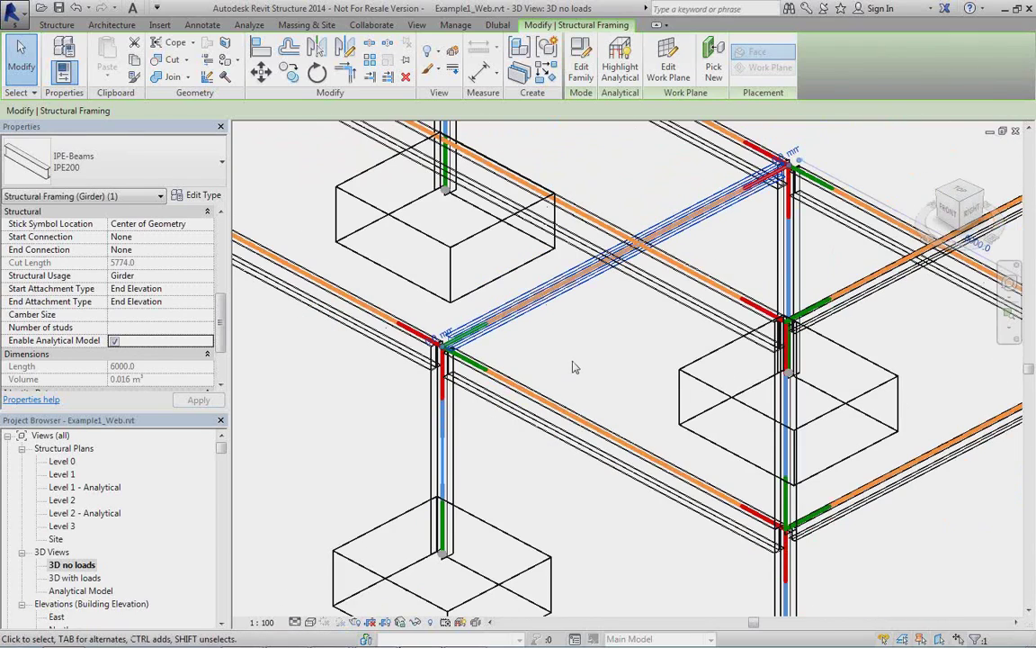
pyautogui.scroll(-1, 575, 367)
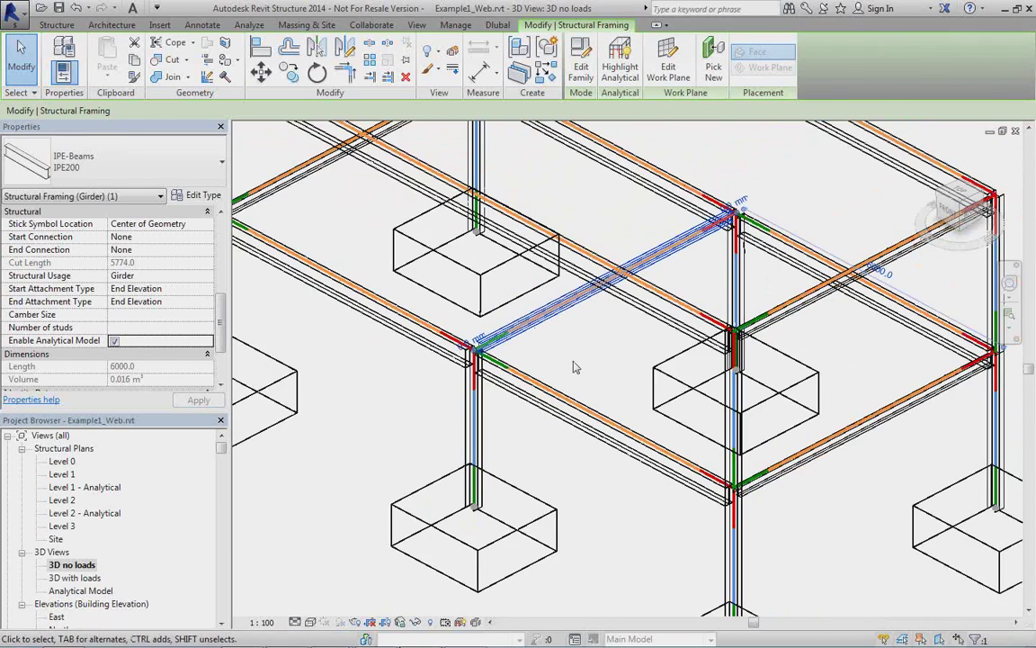
pyautogui.scroll(4, 576, 365)
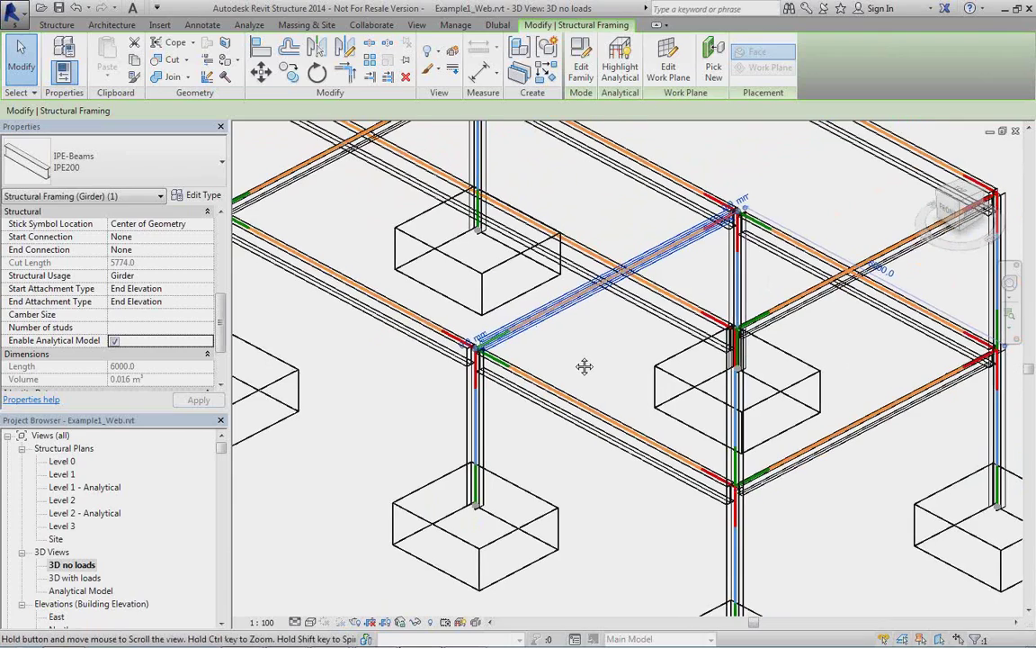
pyautogui.click(535, 331)
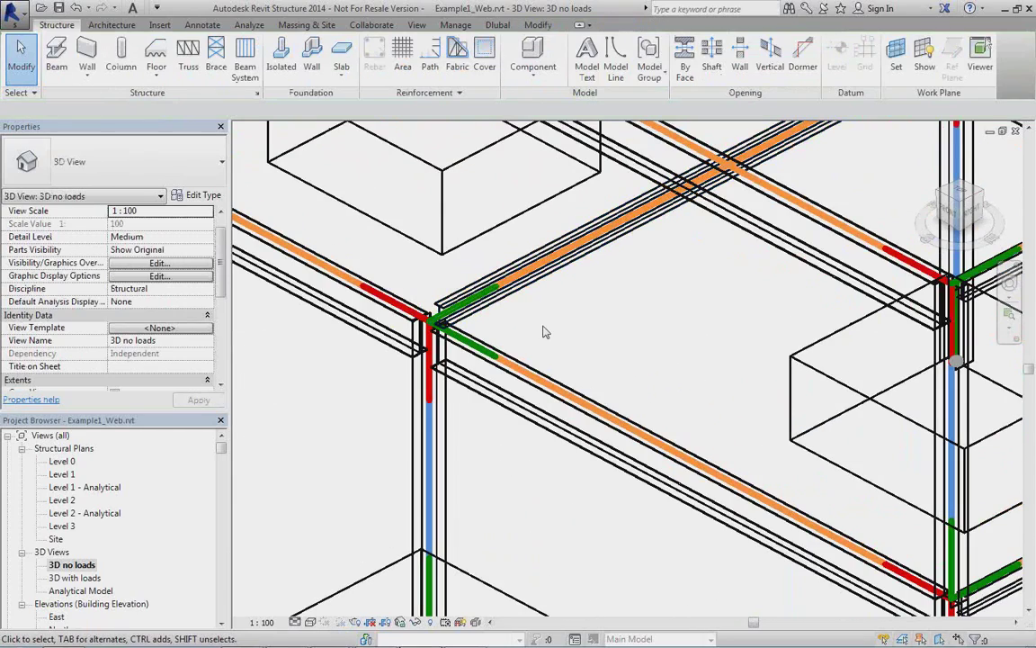
pyautogui.scroll(1, 546, 331)
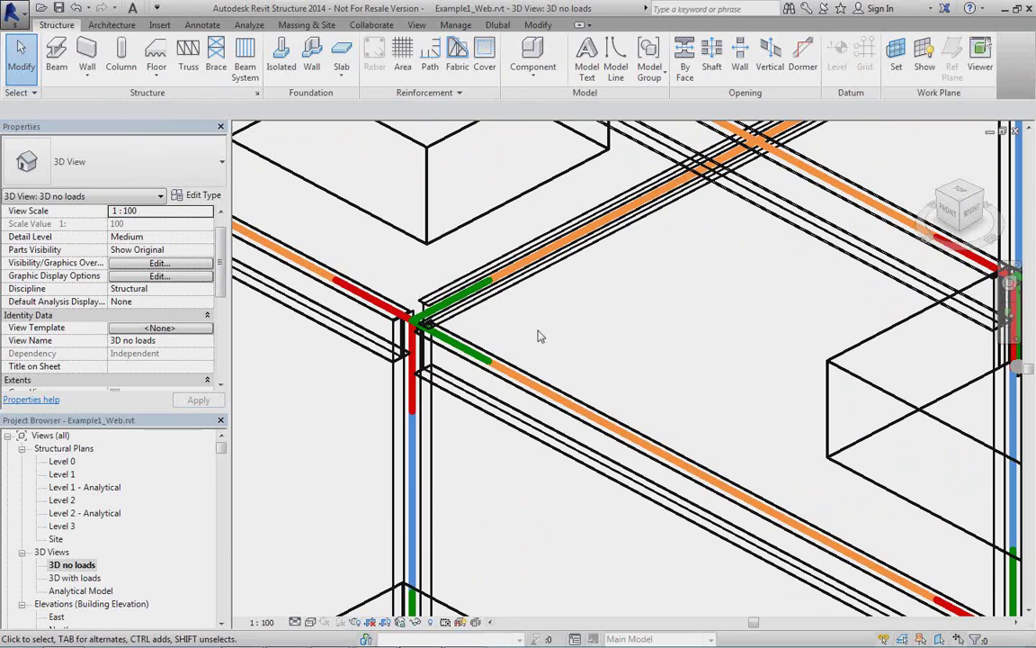
# Set the z Justification of the Level 2 IPE200 cross beam to Top and check its joint with the middle column.
pyautogui.click(479, 306)
pyautogui.scroll(-1, 493, 336)
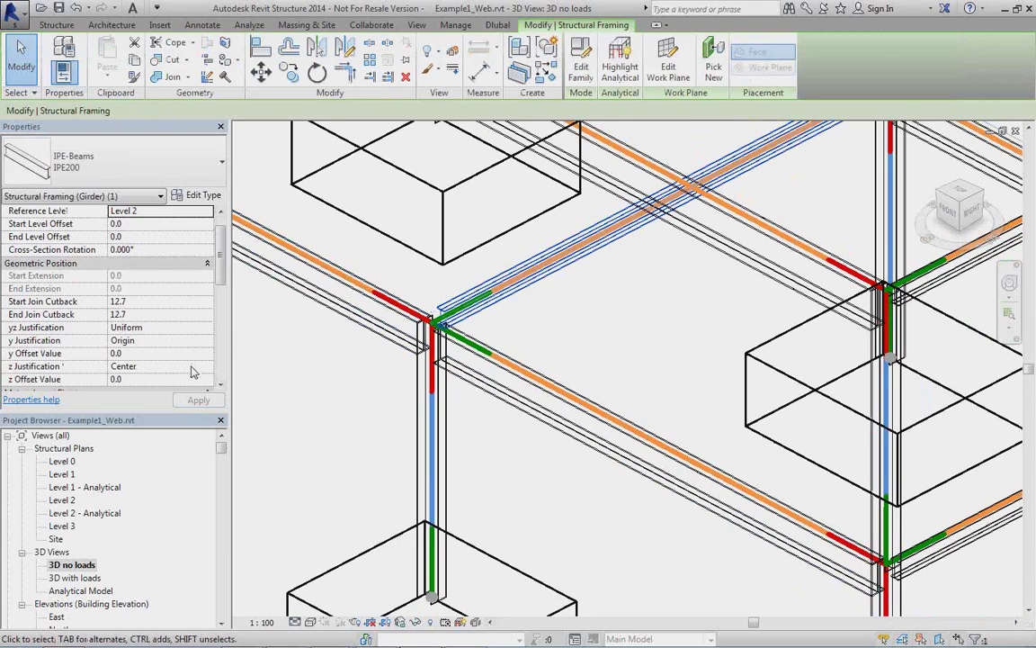
pyautogui.click(157, 366)
pyautogui.click(206, 367)
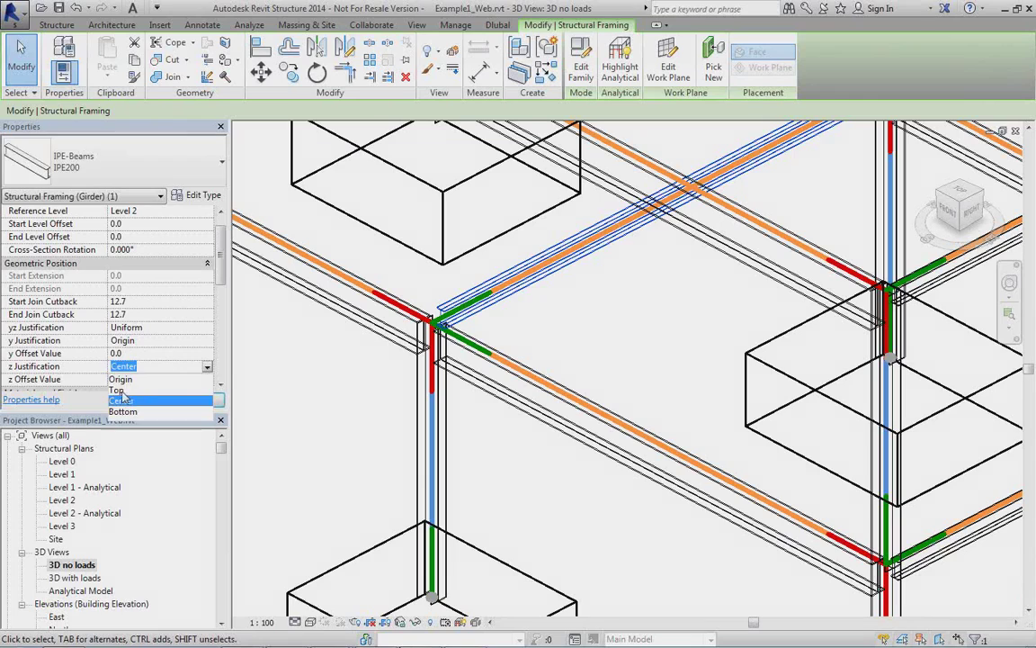
pyautogui.click(165, 390)
pyautogui.moveTo(585, 325); pyautogui.dragTo(498, 337, button='middle')
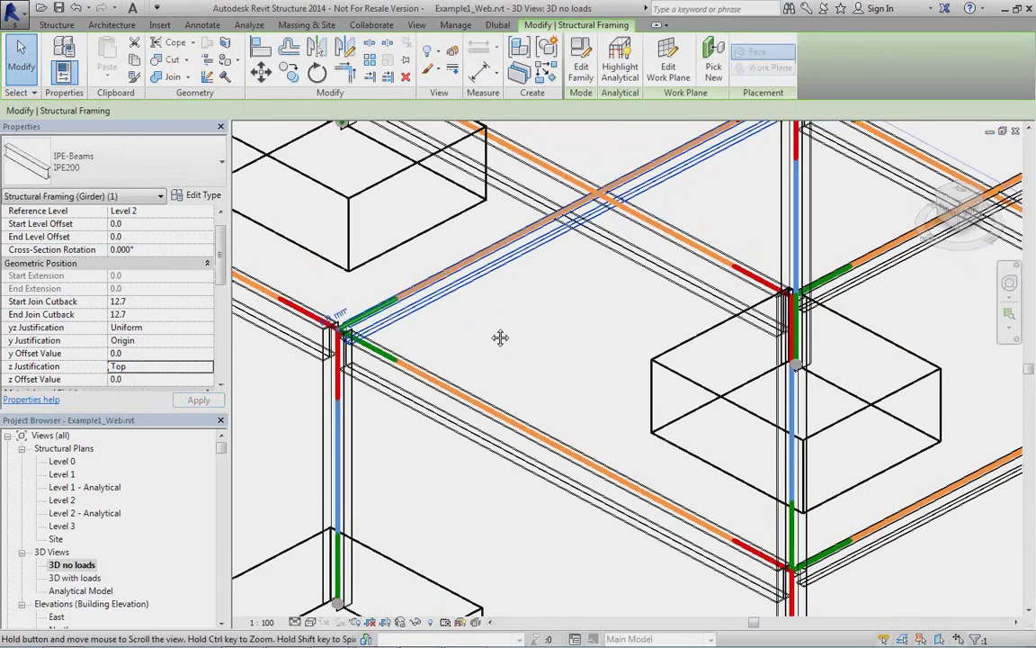
pyautogui.scroll(-2, 497, 333)
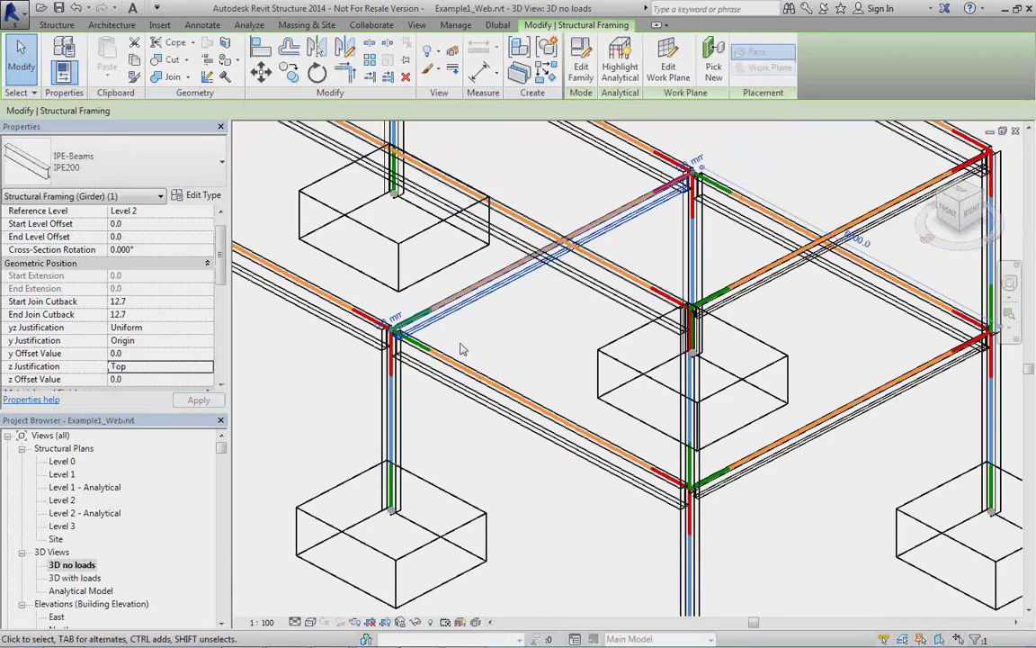
pyautogui.moveTo(487, 348); pyautogui.dragTo(557, 322, button='middle')
pyautogui.scroll(6, 474, 322)
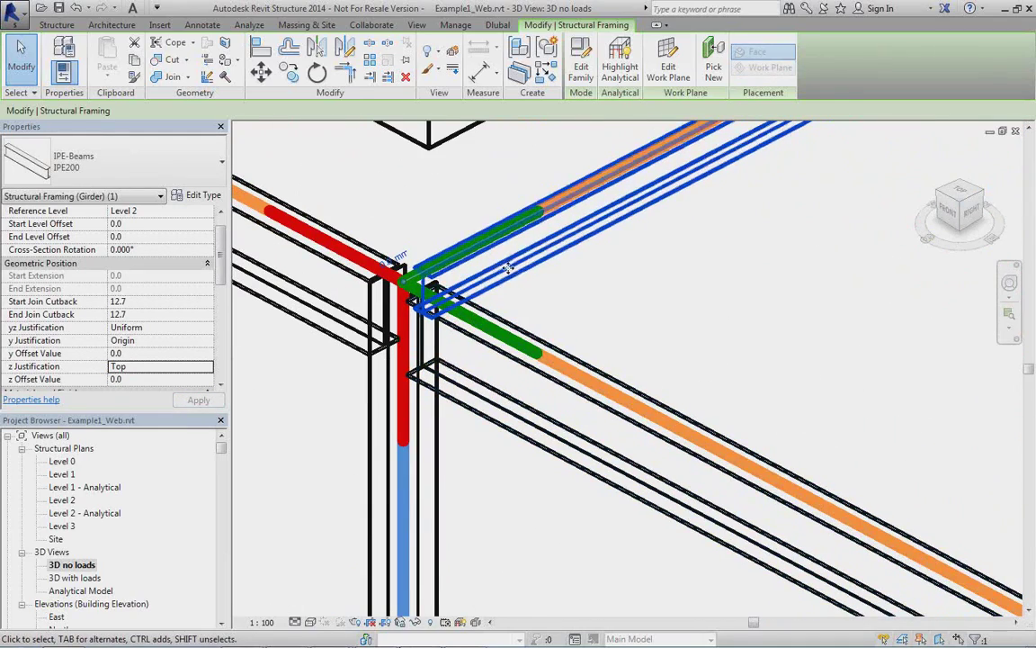
# Open the Analytical Model 3D view and review the release properties of the middle Level 2 analytical cross beam.
pyautogui.doubleClick(81, 590)
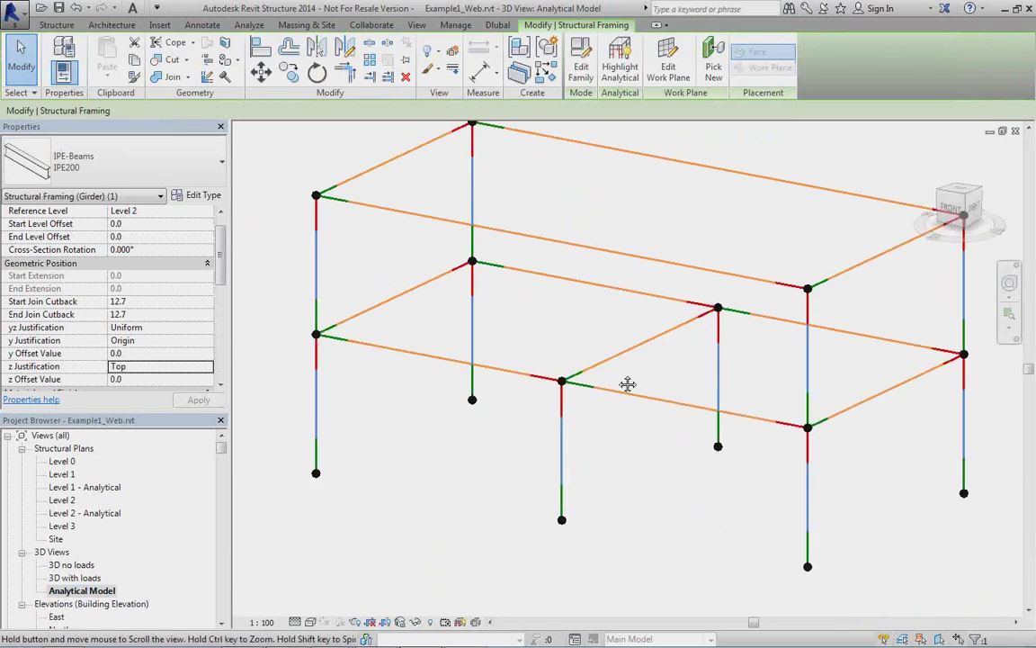
pyautogui.moveTo(628, 384); pyautogui.dragTo(621, 362, button='middle')
pyautogui.scroll(2, 616, 361)
pyautogui.click(568, 326)
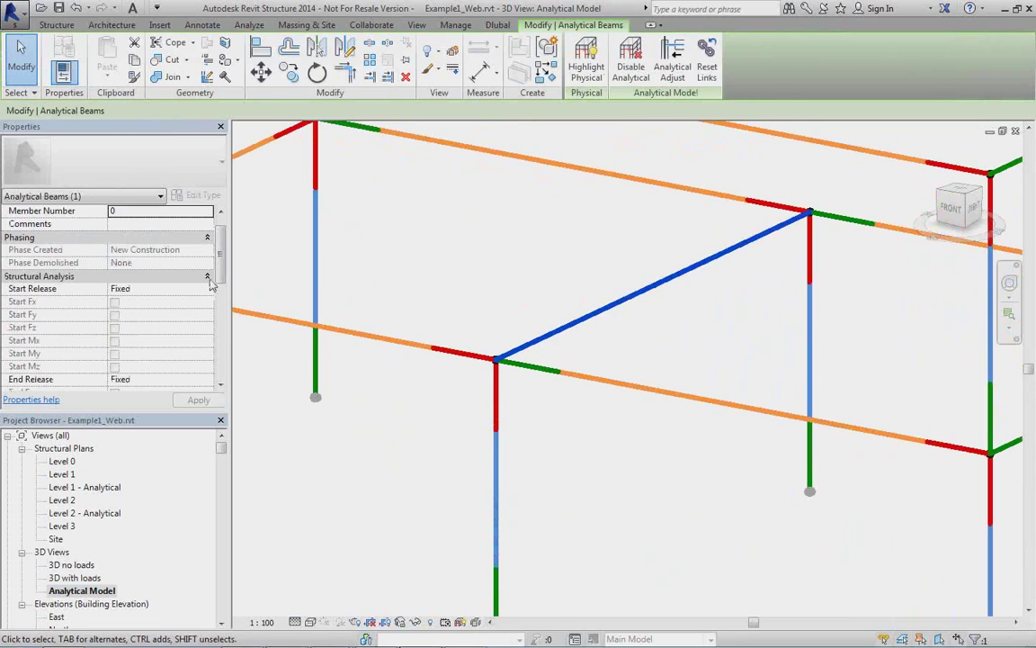
pyautogui.scroll(1, 221, 248)
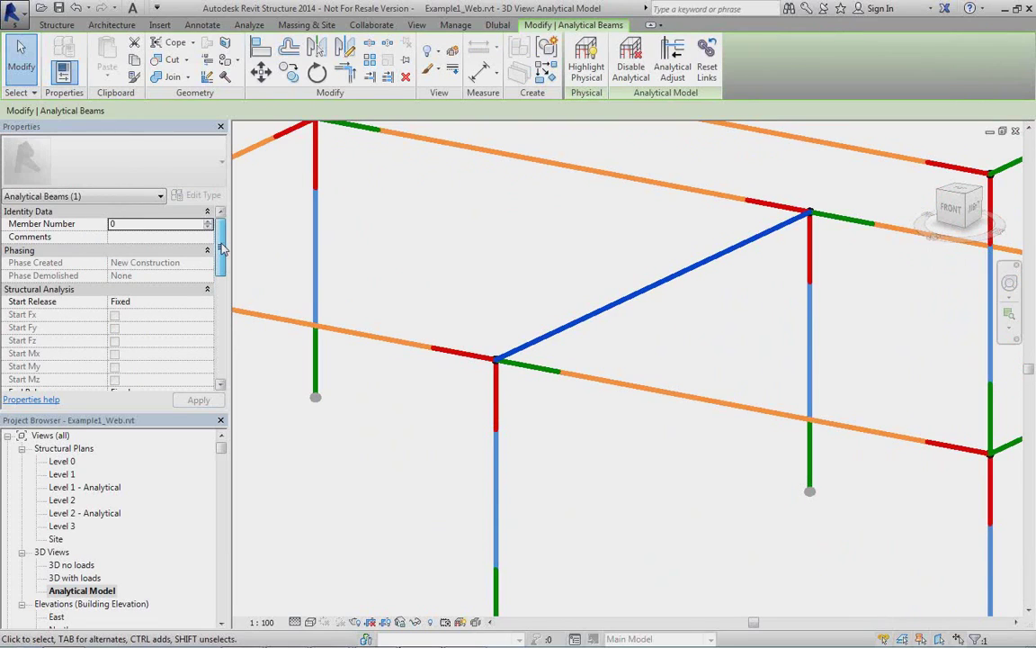
pyautogui.scroll(-2, 222, 247)
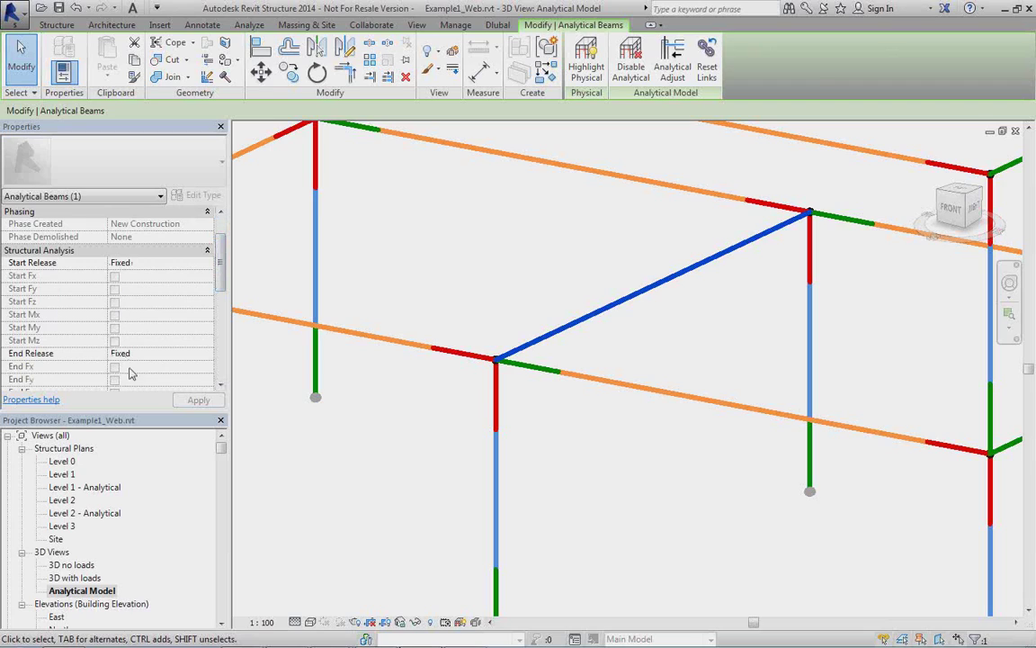
# Change the End Release of the analytical cross beam to Pinned and back to Fixed.
pyautogui.click(189, 358)
pyautogui.click(206, 354)
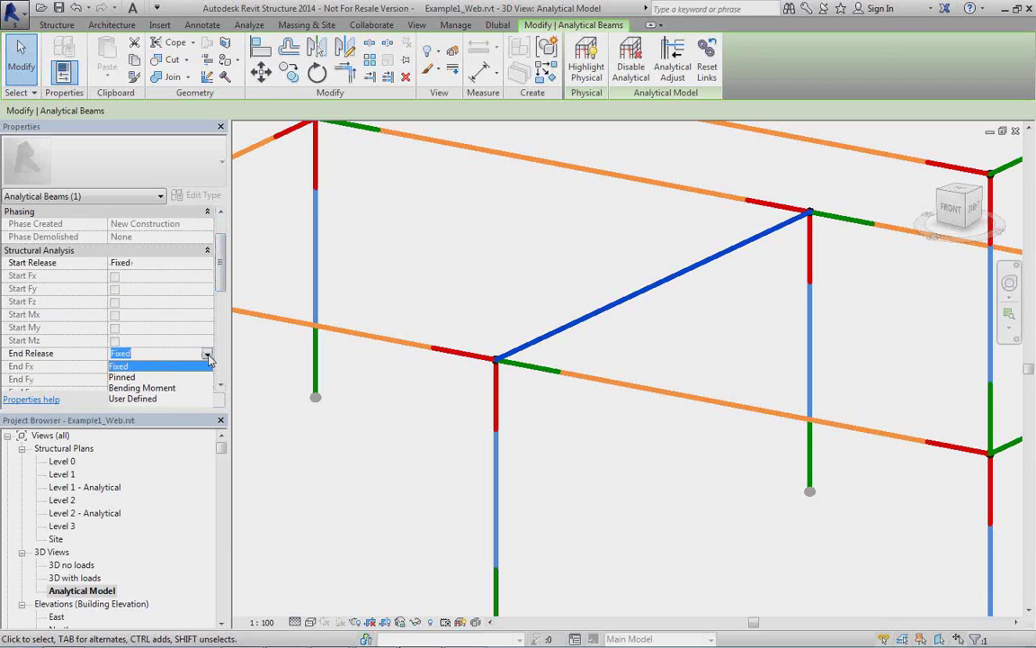
pyautogui.click(124, 377)
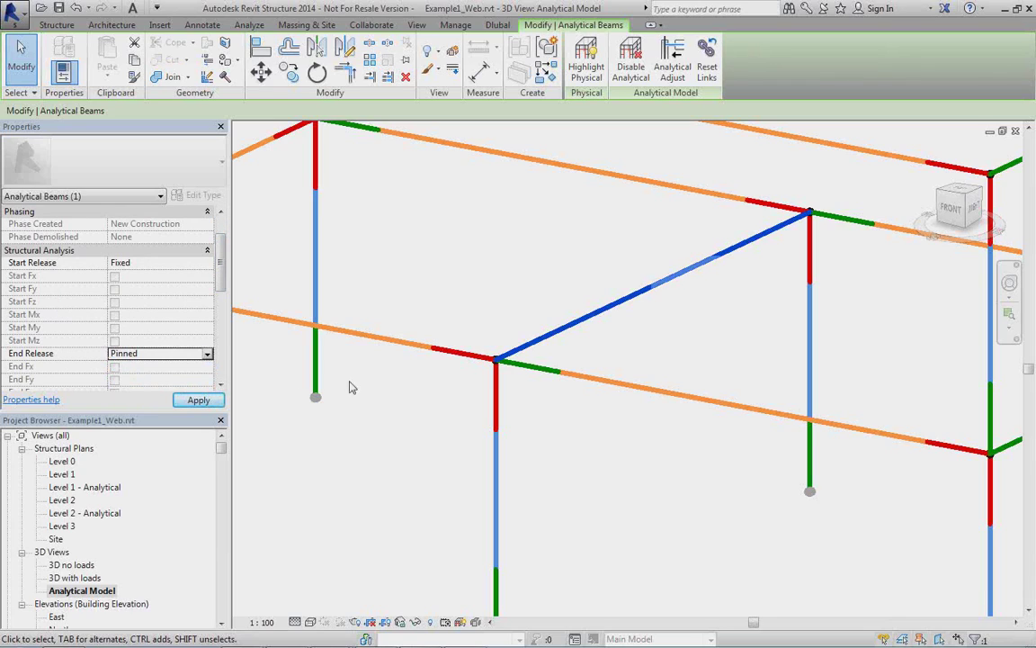
pyautogui.click(187, 358)
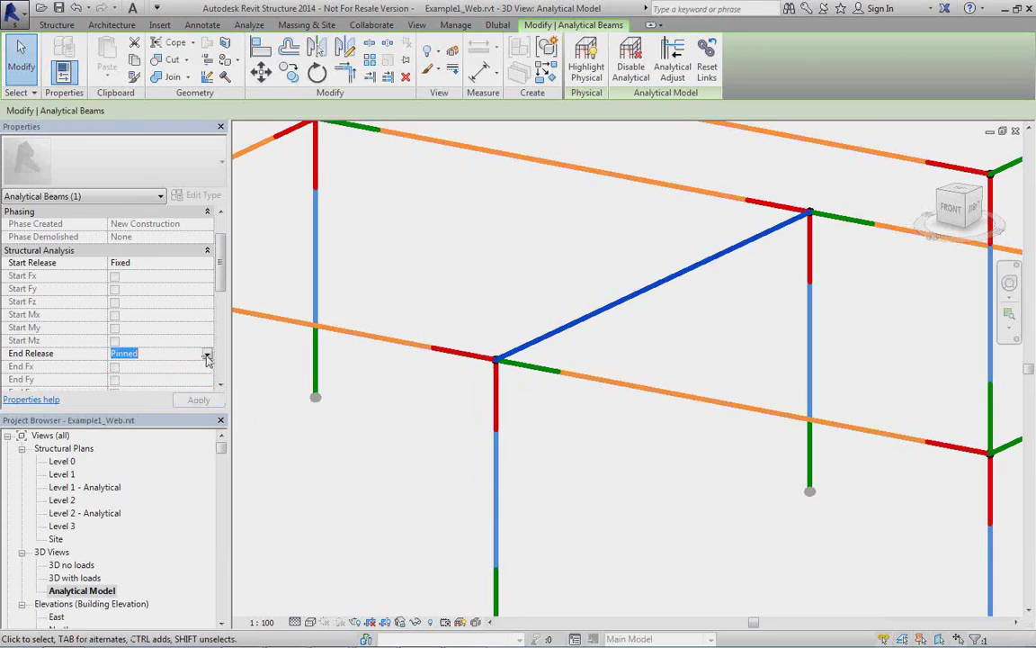
pyautogui.click(206, 353)
pyautogui.click(154, 364)
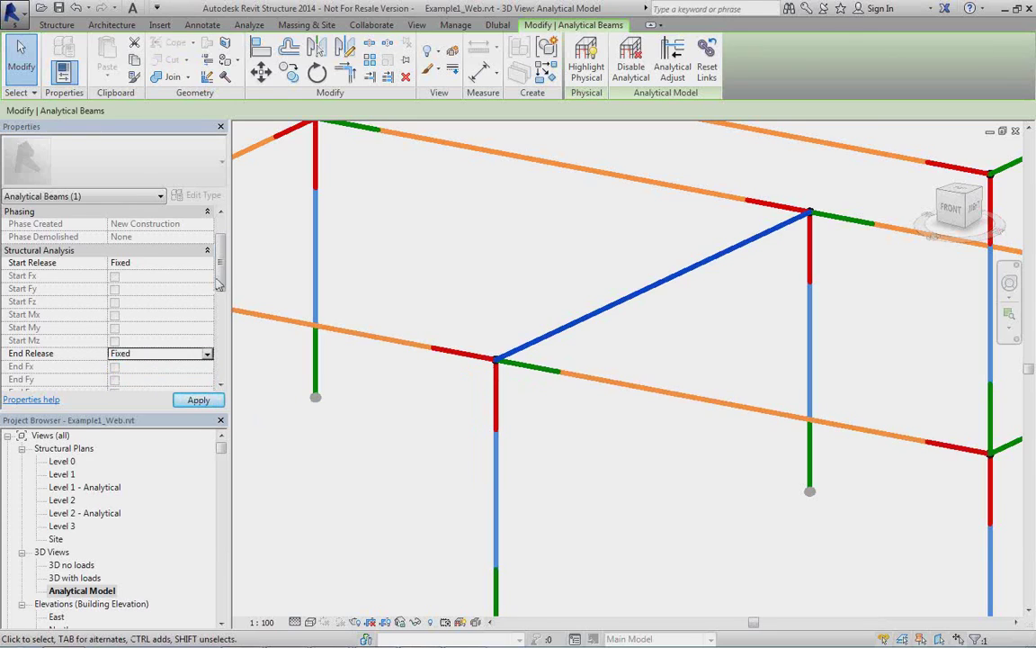
# Set the End Alignment Method of the middle Level 2 analytical cross beam to Projection.
pyautogui.moveTo(224, 285); pyautogui.dragTo(220, 372)
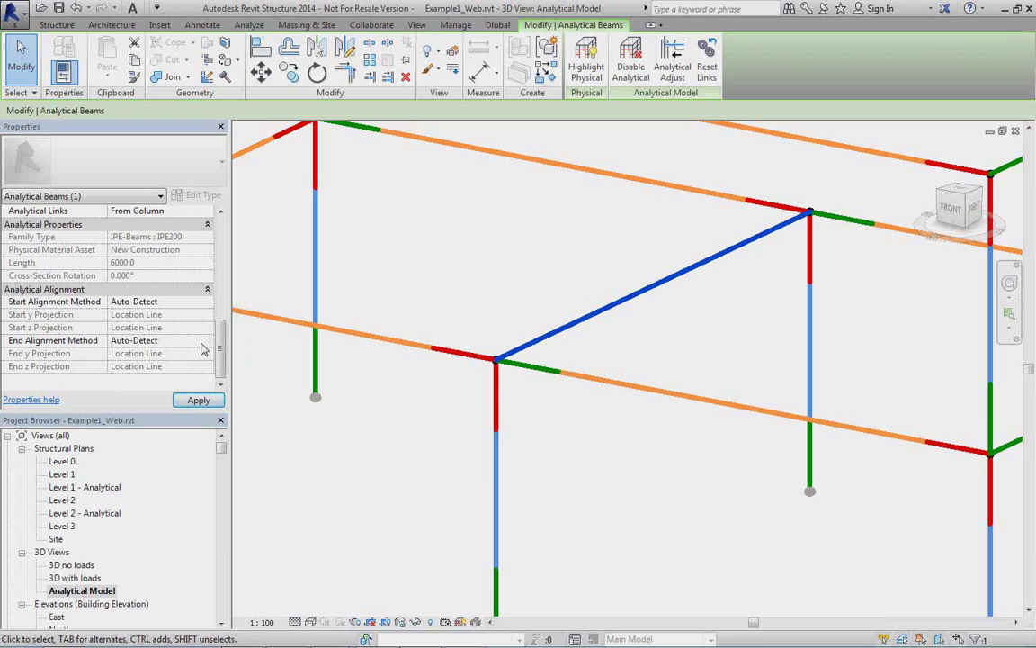
pyautogui.click(204, 343)
pyautogui.click(207, 342)
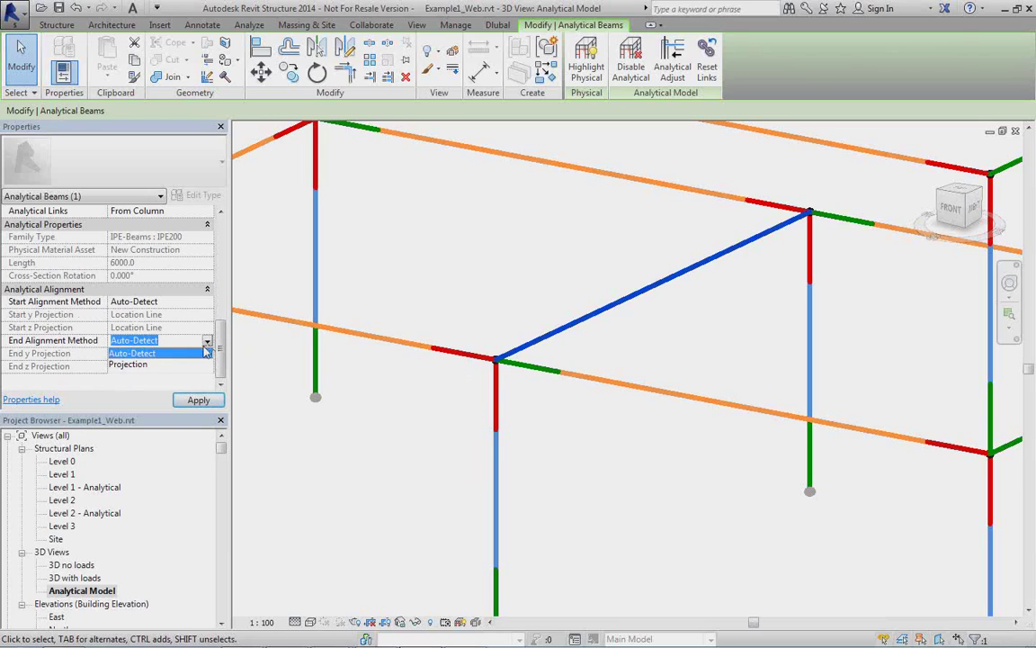
pyautogui.click(131, 363)
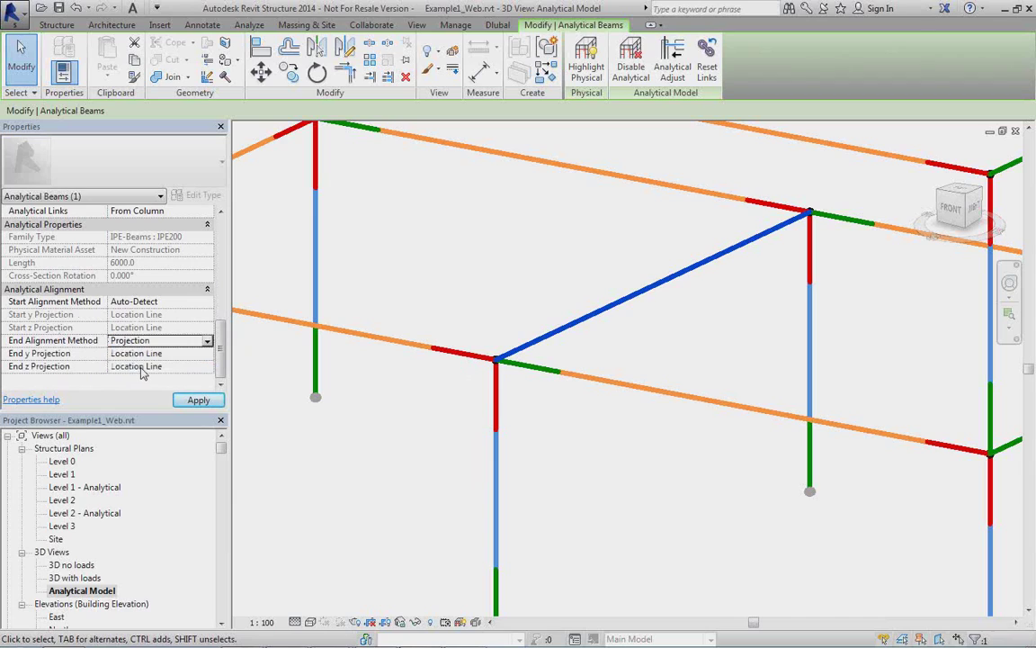
# Set the cross beam's End z Projection to Center of Element and inspect its end node at the rear middle column.
pyautogui.click(203, 367)
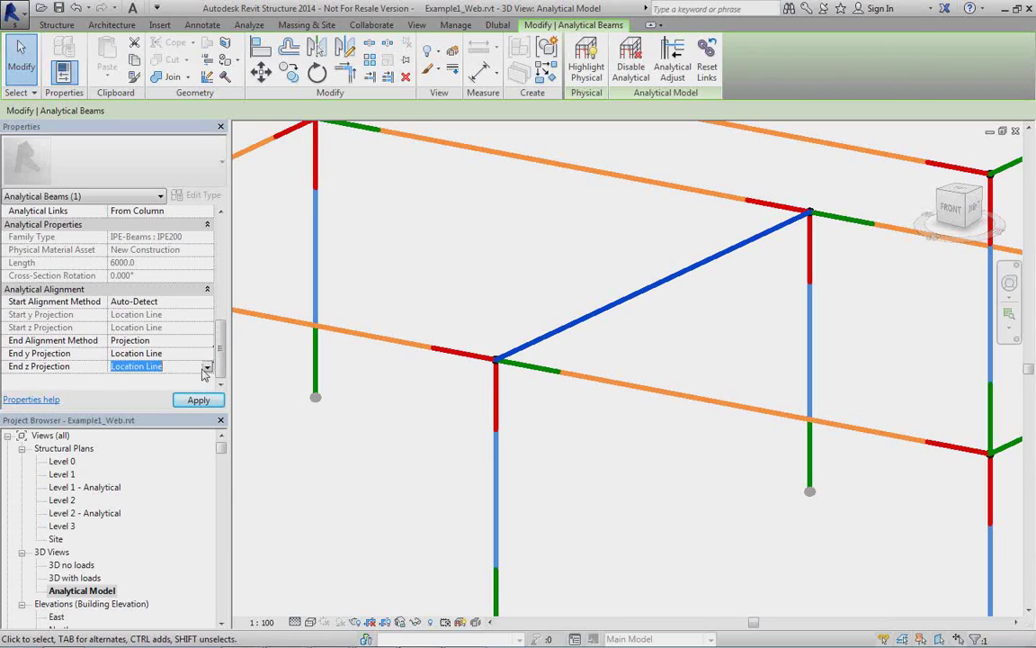
pyautogui.click(206, 368)
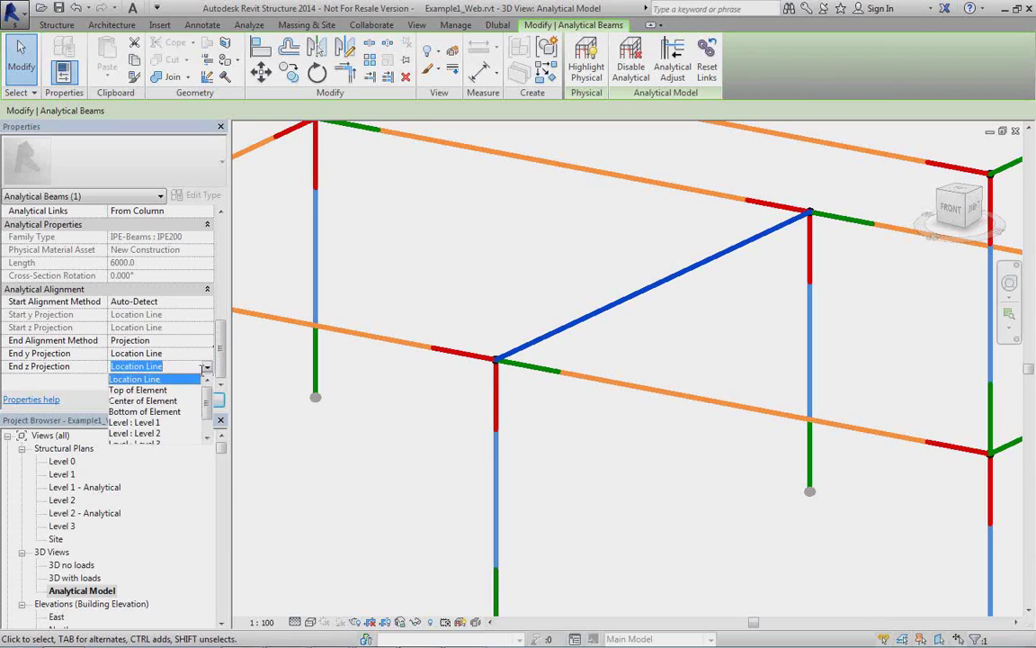
pyautogui.click(144, 400)
pyautogui.moveTo(757, 280); pyautogui.dragTo(694, 307, button='middle')
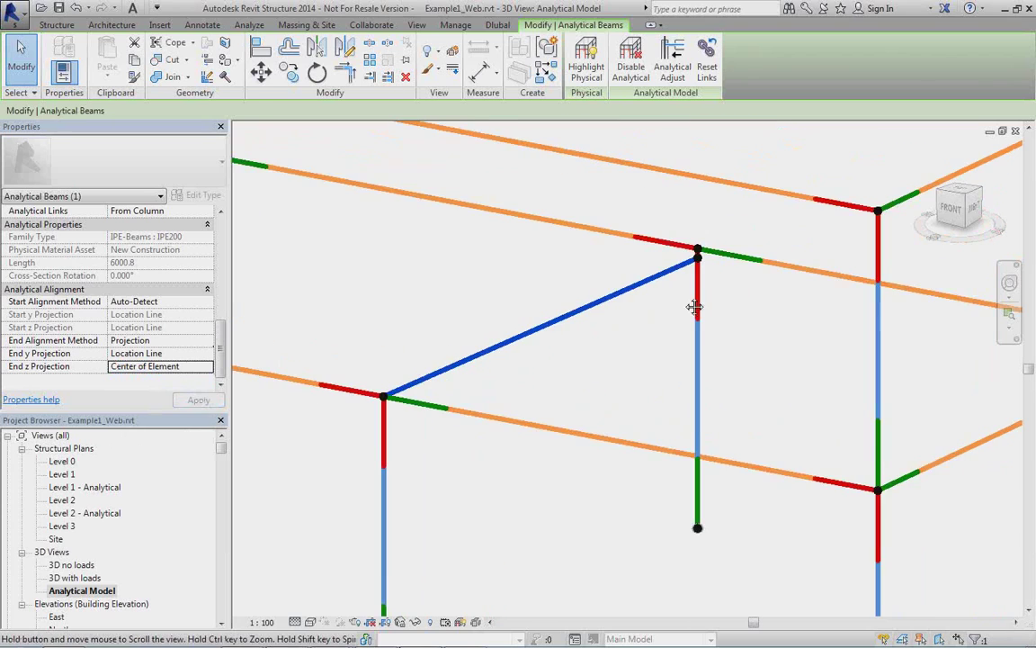
pyautogui.scroll(6, 694, 307)
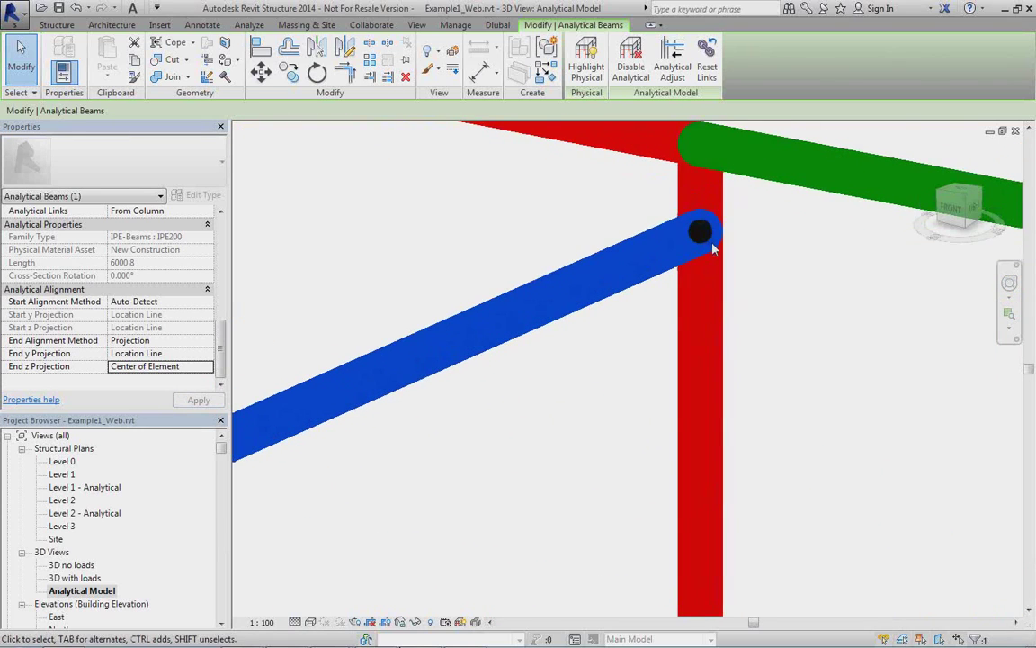
pyautogui.scroll(-3, 651, 235)
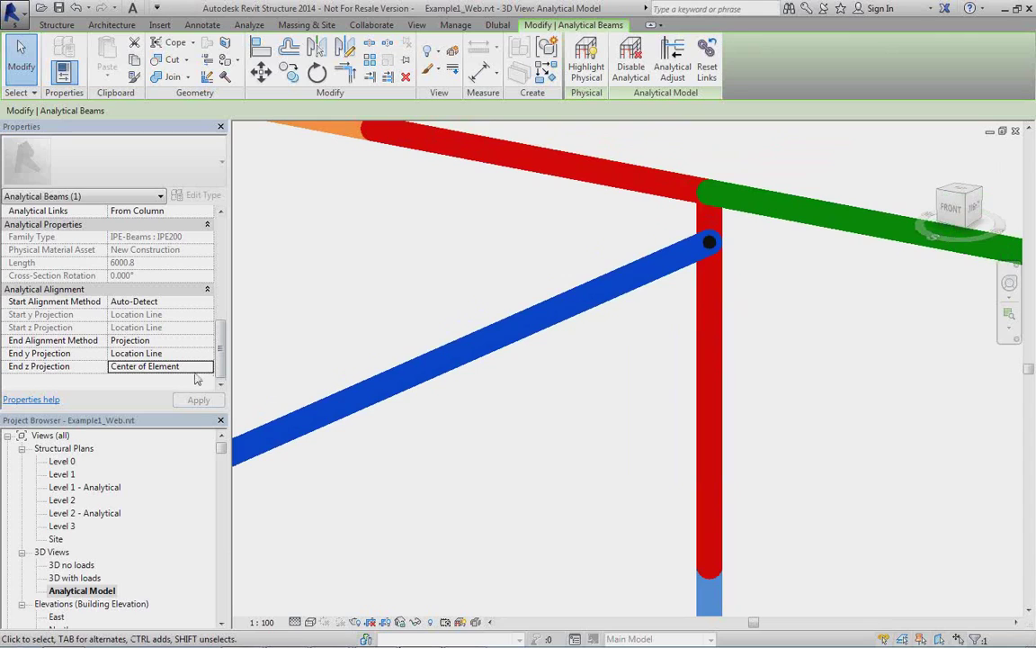
# Set the End z Projection of the middle Level 2 analytical cross beam to Top of Element and inspect its end node.
pyautogui.click(196, 367)
pyautogui.click(207, 367)
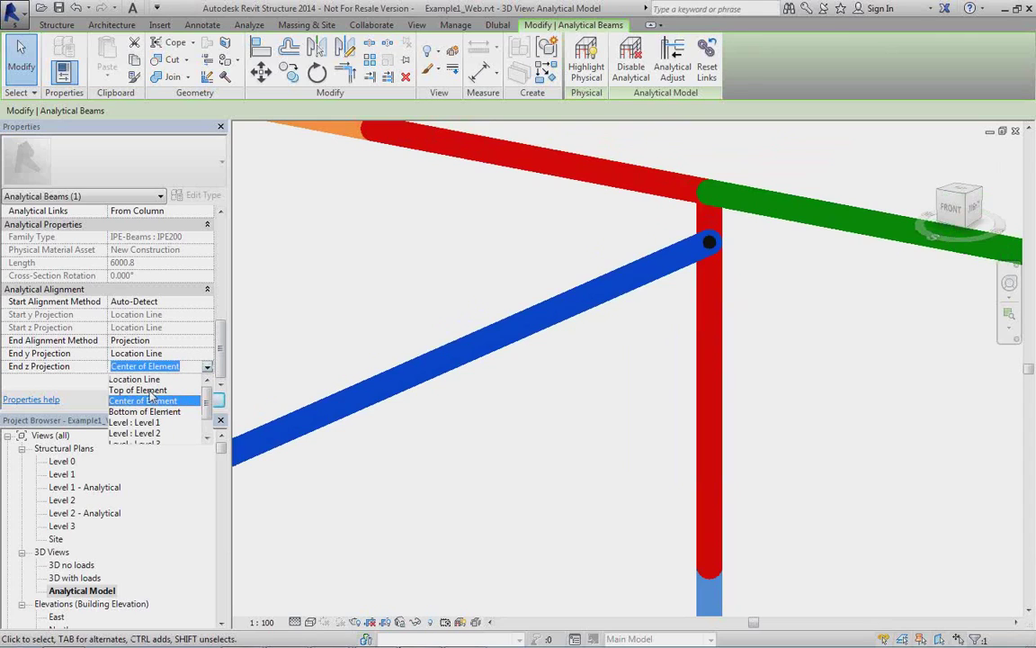
pyautogui.click(150, 391)
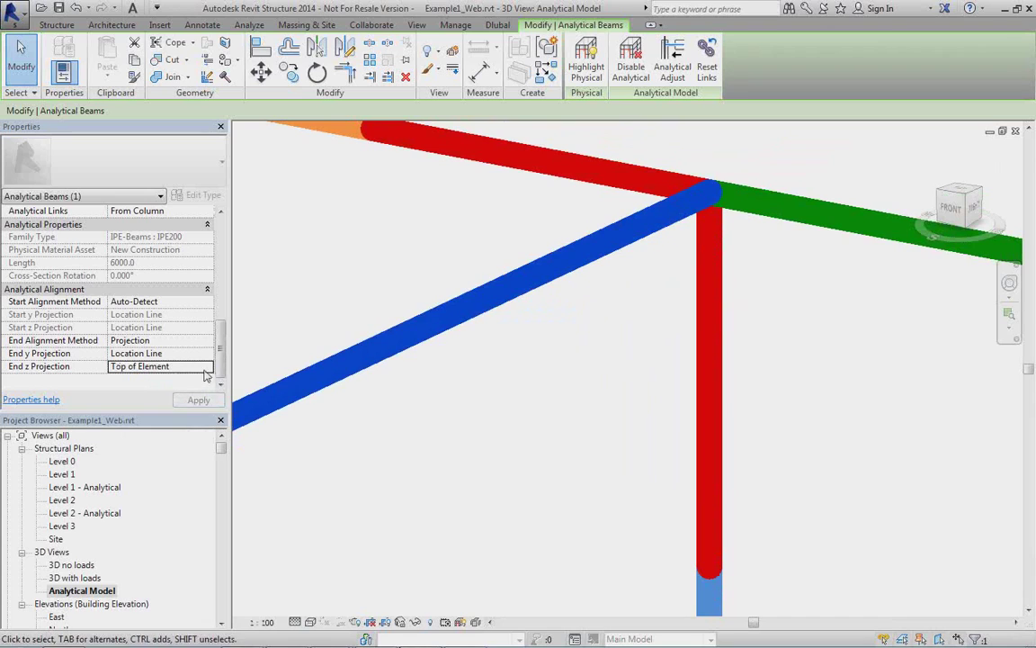
pyautogui.moveTo(580, 331); pyautogui.dragTo(564, 376, button='middle')
pyautogui.scroll(-2, 341, 405)
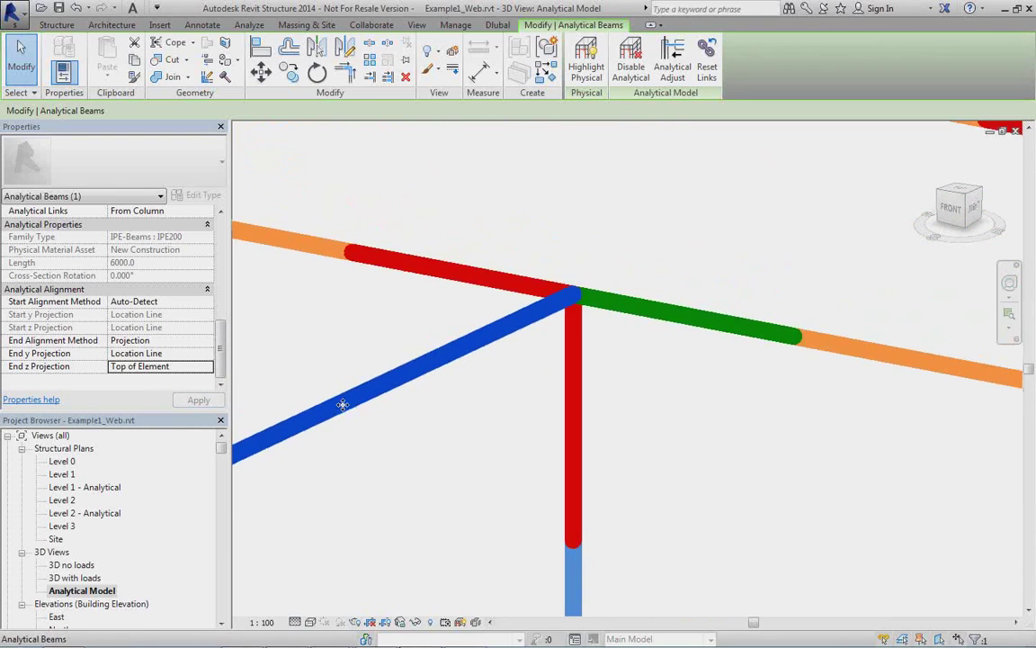
pyautogui.moveTo(276, 401); pyautogui.dragTo(393, 340, button='middle')
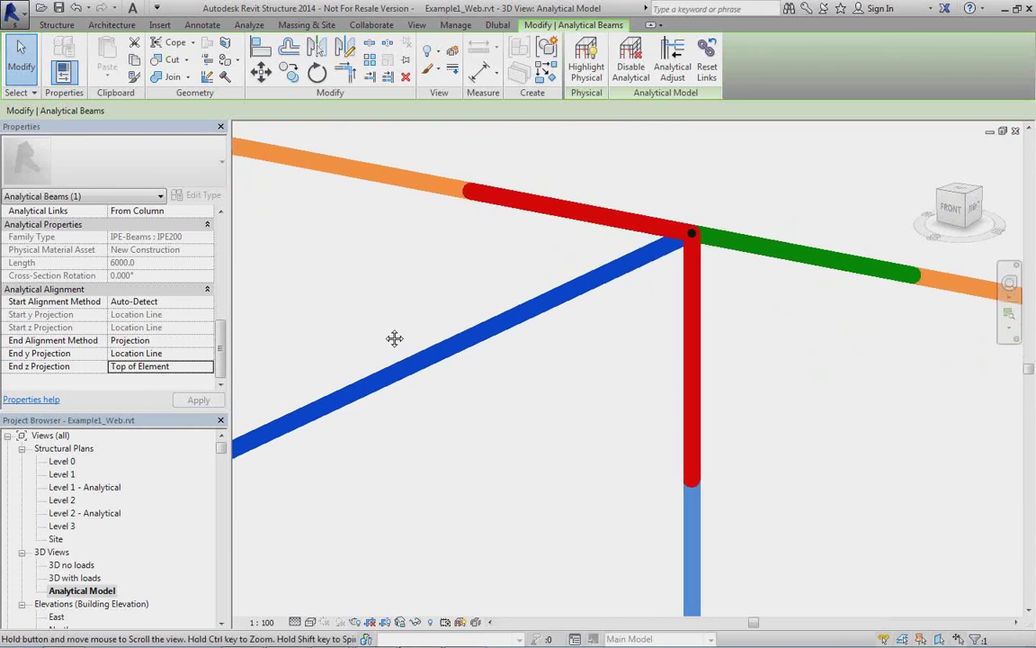
# Set the cross beam's End z Projection to Bottom of Element, apply it and inspect the end node on the rear column.
pyautogui.click(191, 366)
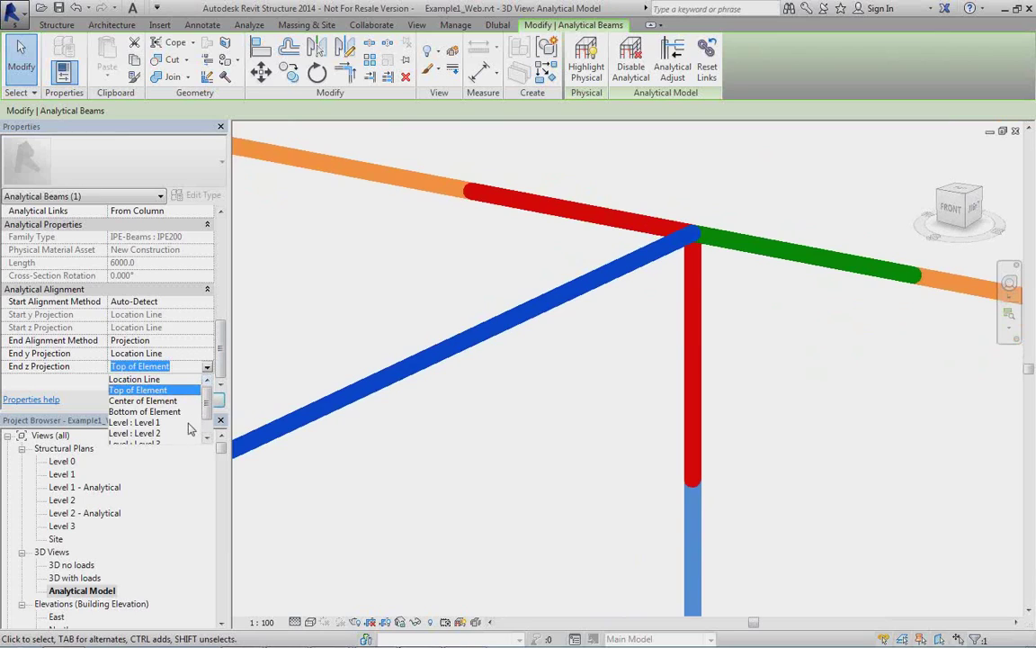
pyautogui.moveTo(210, 396)
pyautogui.mouseDown()
pyautogui.moveTo(207, 416)
pyautogui.moveTo(207, 404)
pyautogui.mouseUp()
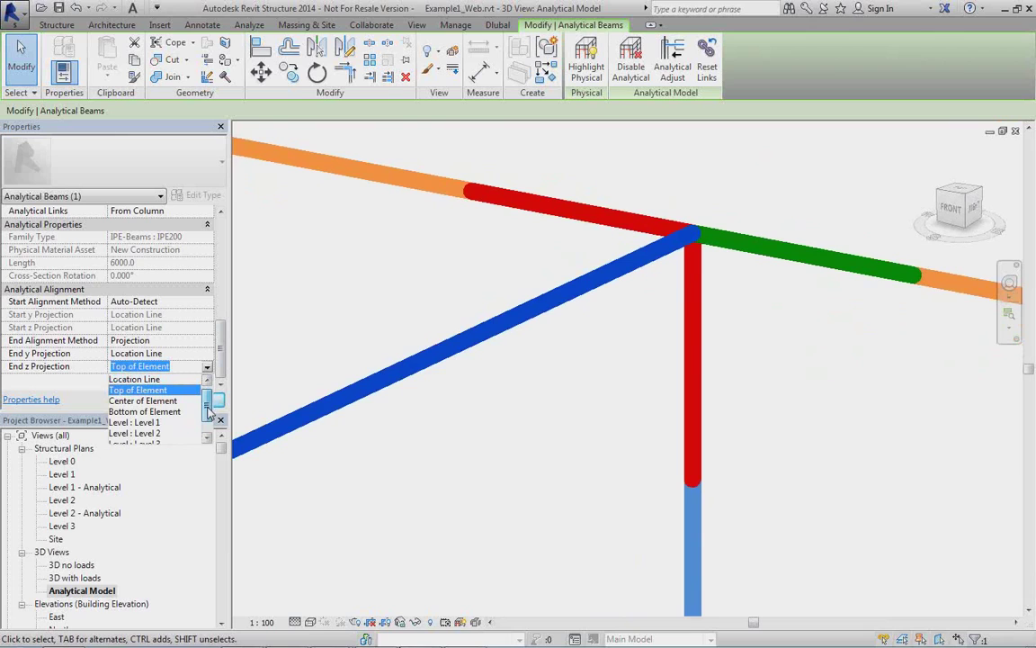
pyautogui.click(169, 412)
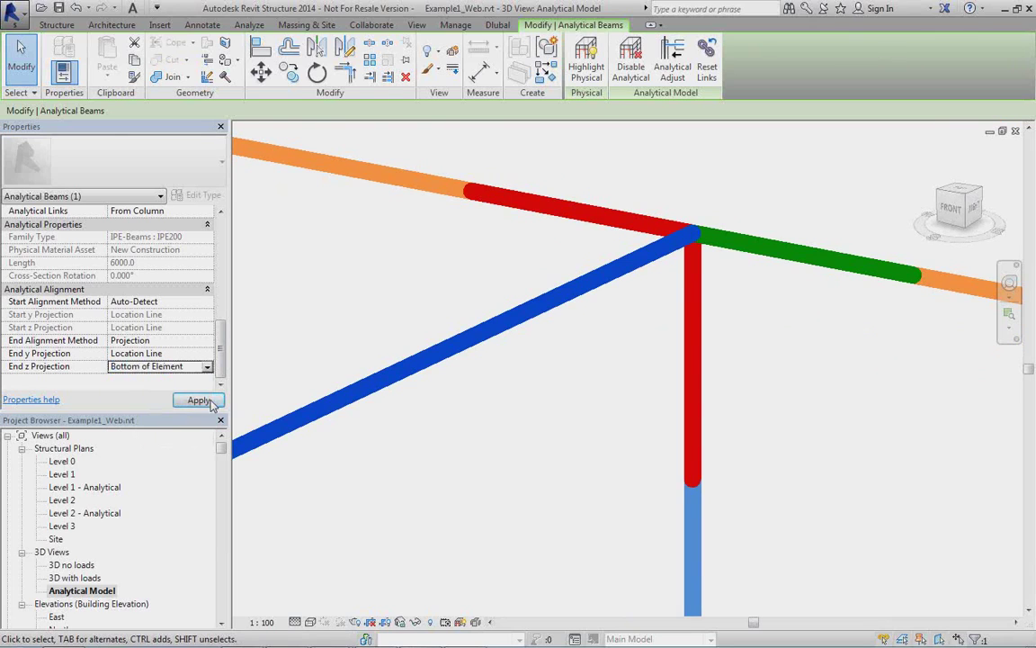
pyautogui.click(210, 402)
pyautogui.moveTo(592, 396); pyautogui.dragTo(489, 412, button='middle')
pyautogui.scroll(1, 574, 325)
pyautogui.scroll(1, 574, 327)
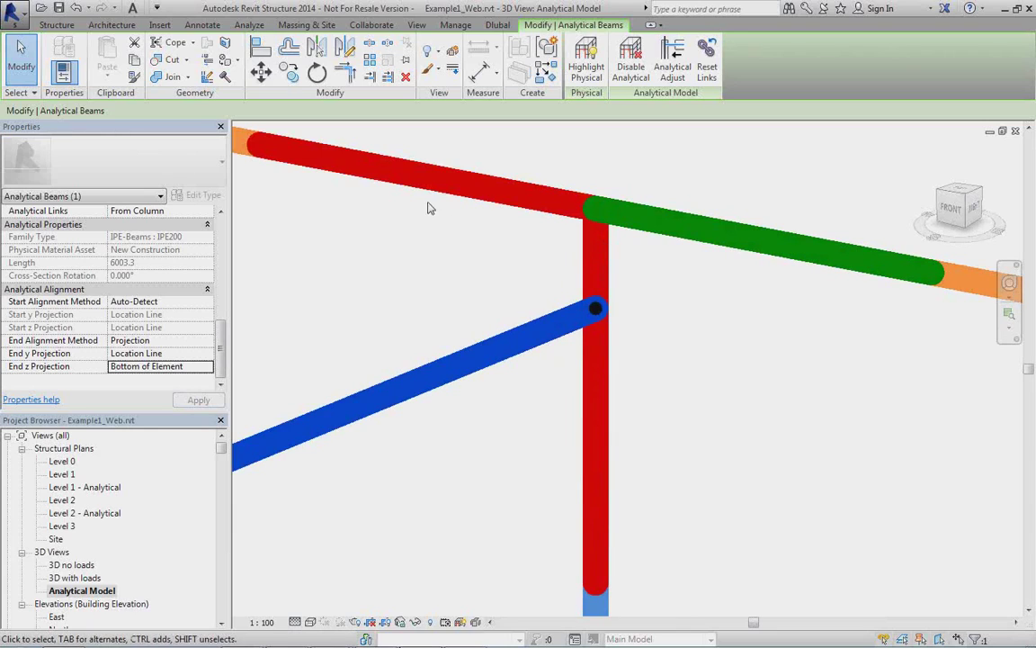
# Try an analytical link between the rear column's beam junction node and the cross beam's end node, and discard the analytical edits.
pyautogui.click(249, 24)
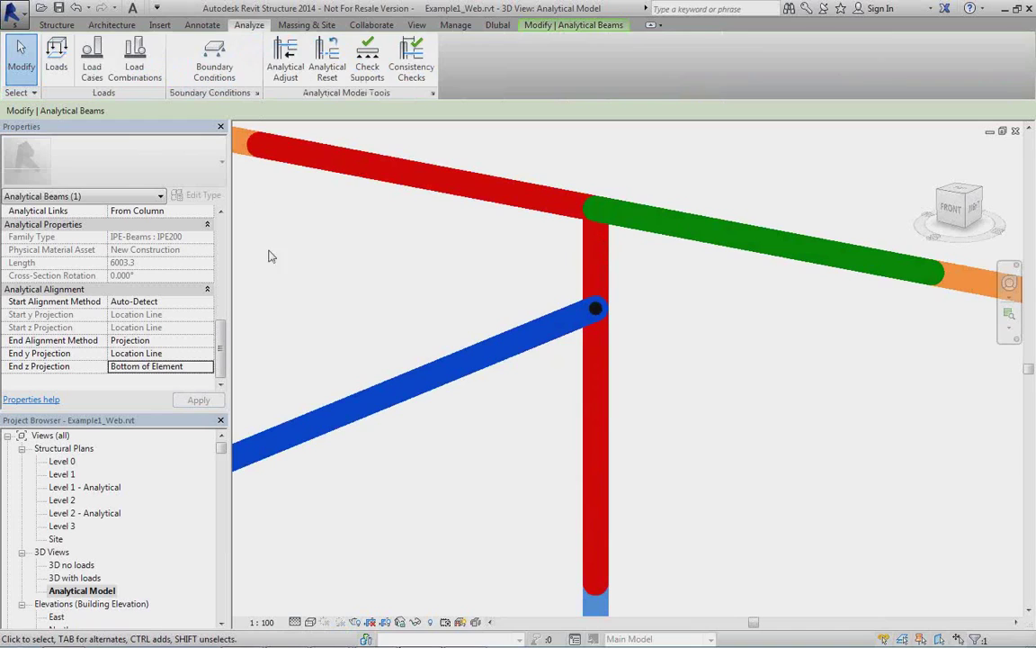
pyautogui.click(285, 81)
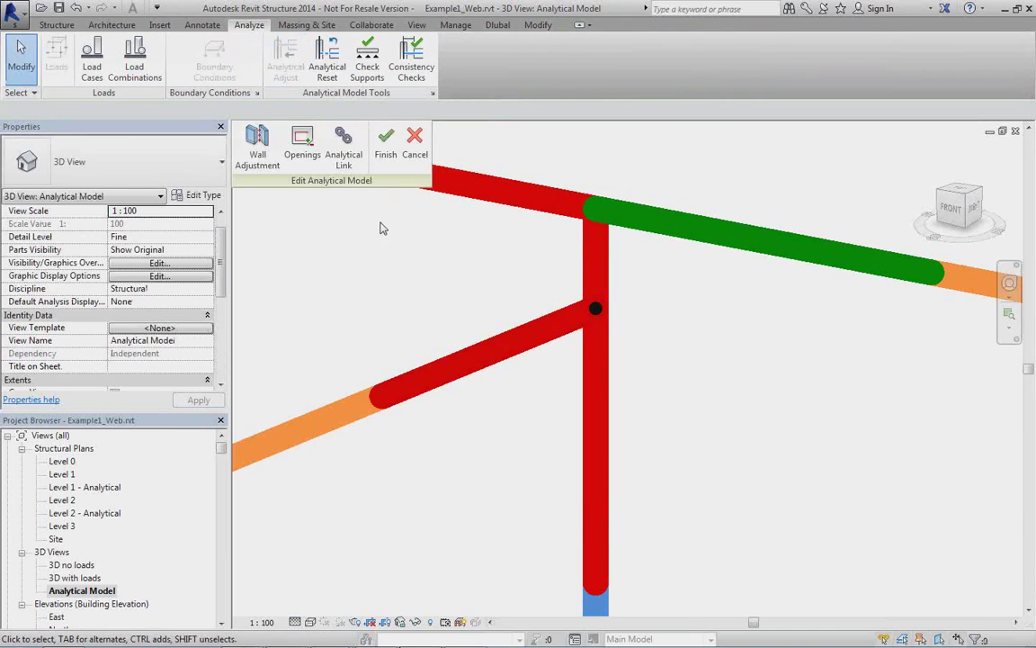
pyautogui.click(343, 145)
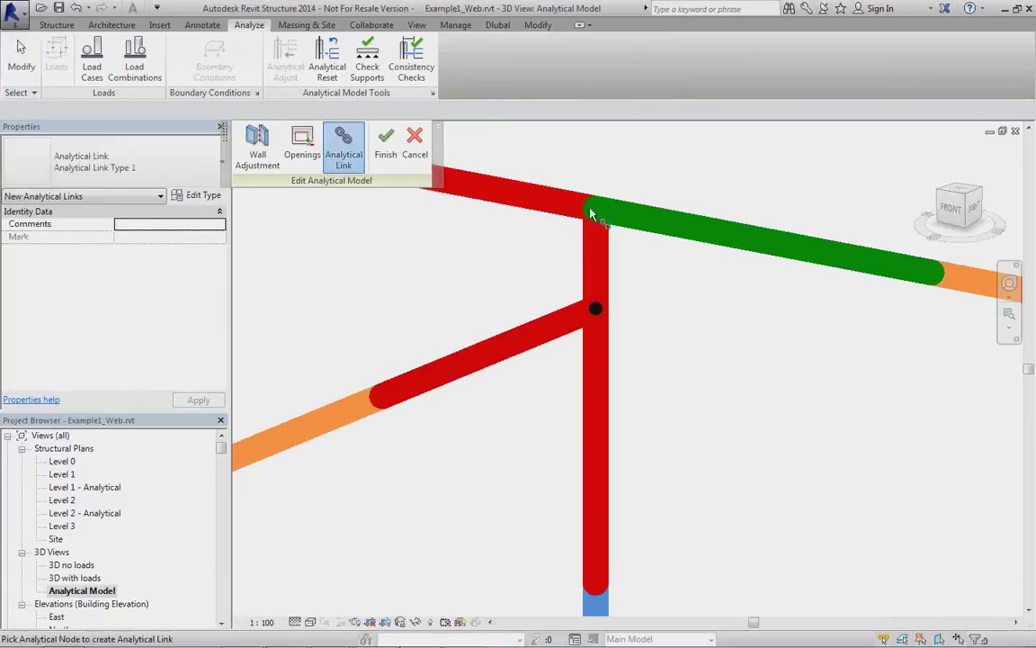
pyautogui.click(594, 312)
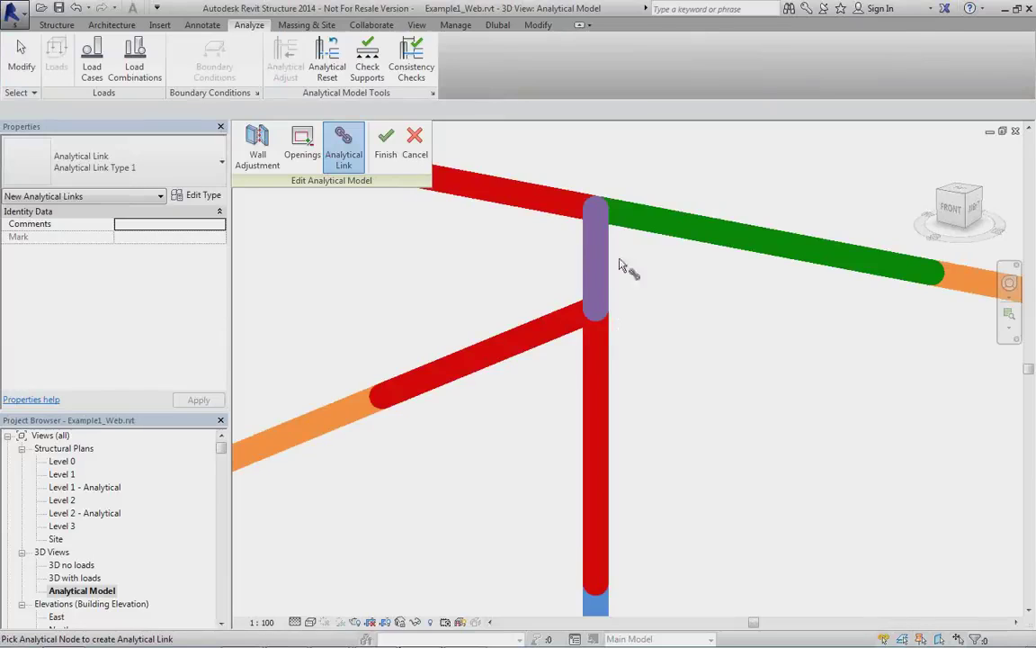
pyautogui.click(415, 152)
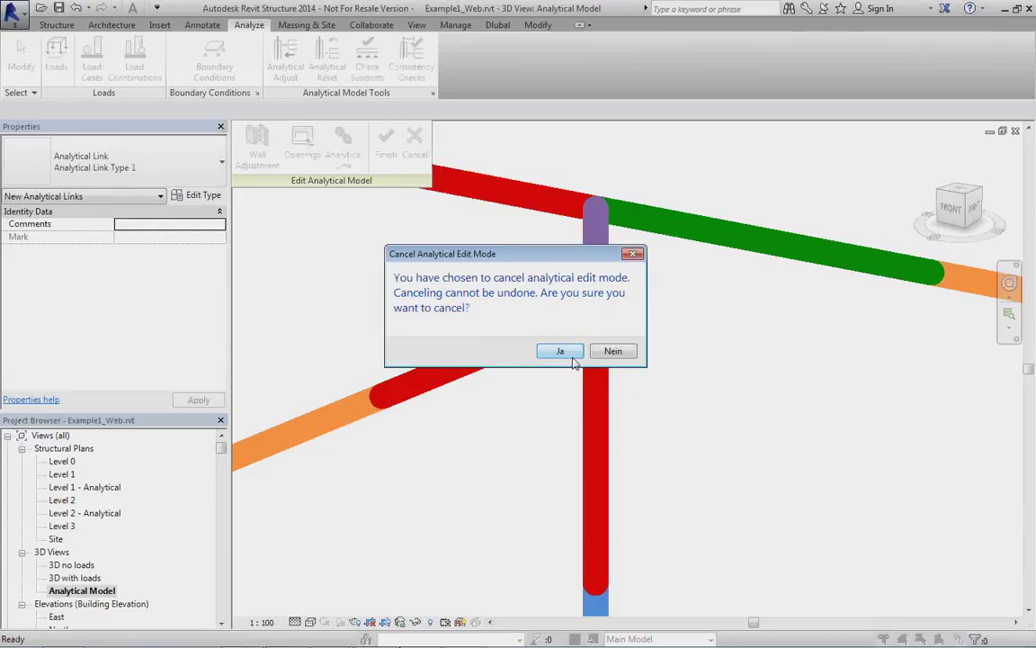
pyautogui.click(572, 357)
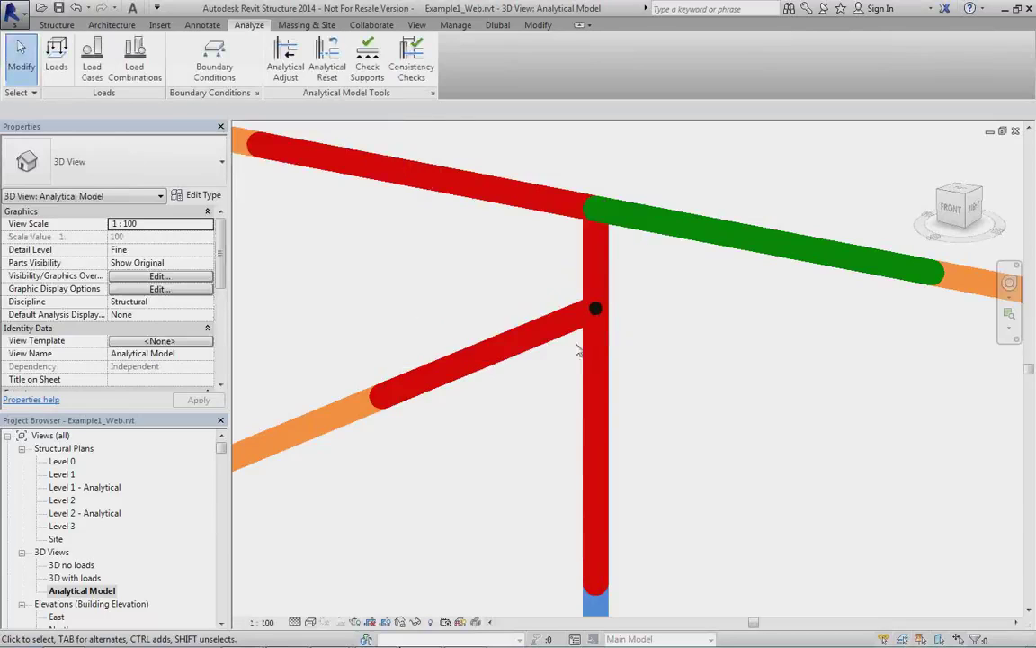
# Review the cross beam's analytical properties and undo the end alignment changes made to it.
pyautogui.scroll(-3, 584, 352)
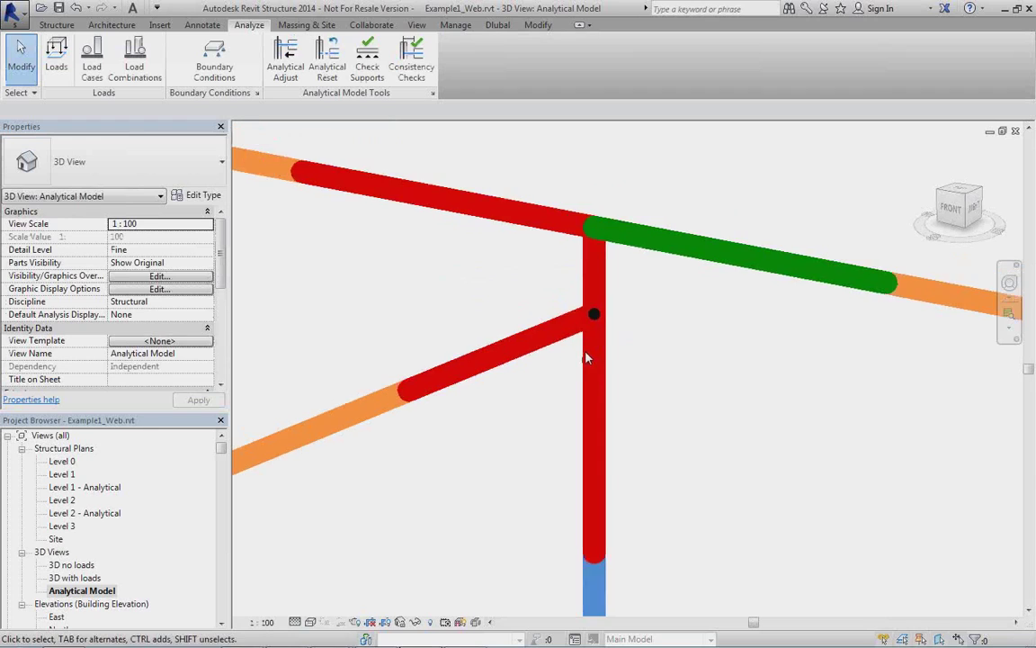
pyautogui.moveTo(587, 331); pyautogui.dragTo(716, 312, button='middle')
pyautogui.scroll(-1, 717, 312)
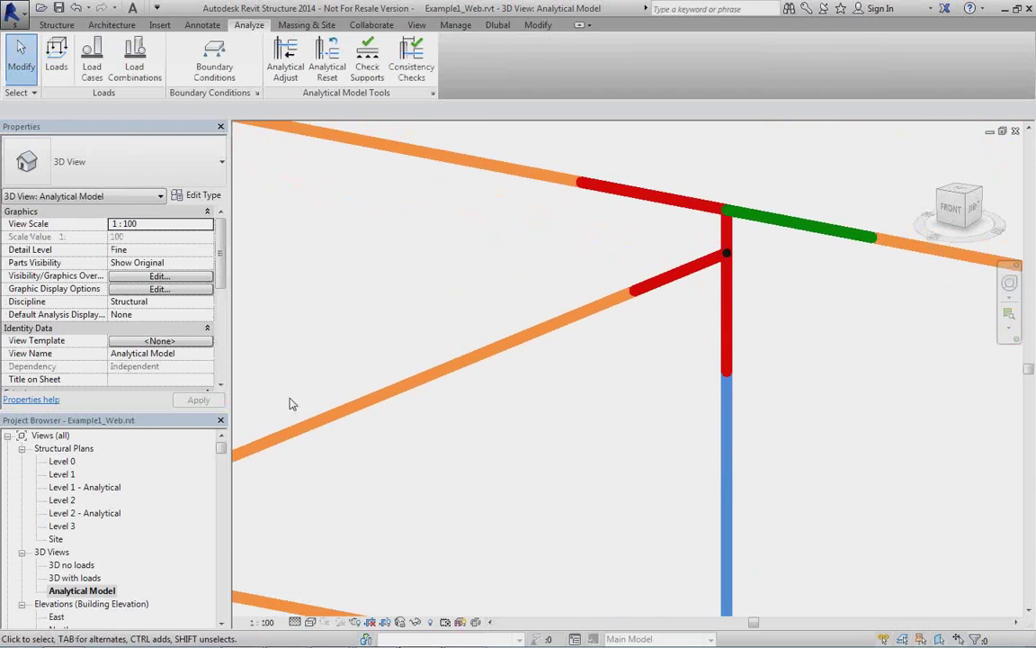
pyautogui.click(333, 426)
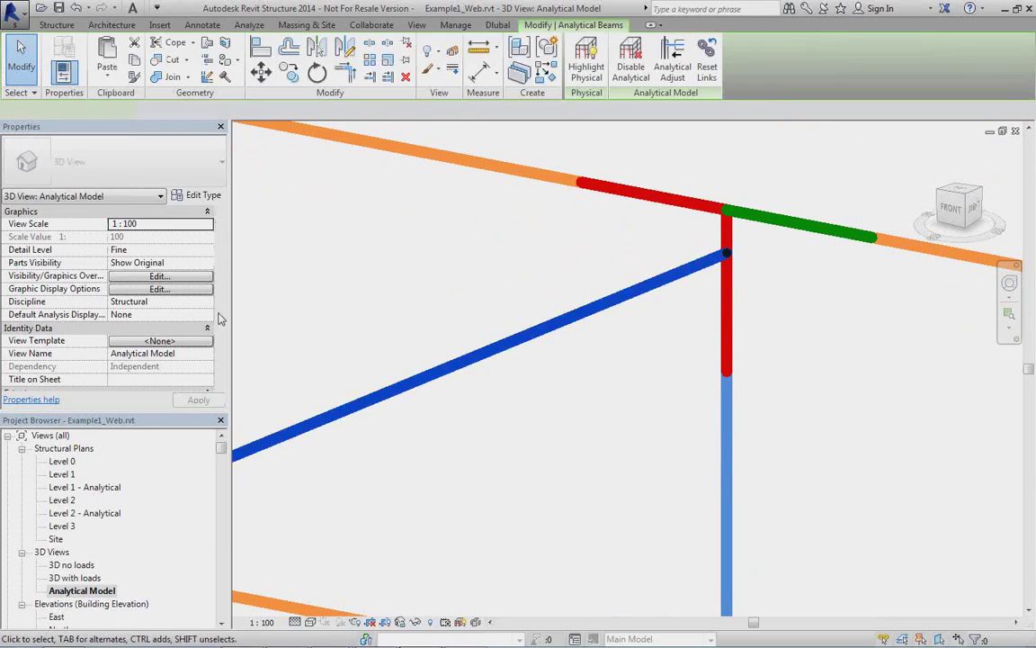
pyautogui.scroll(-5, 211, 364)
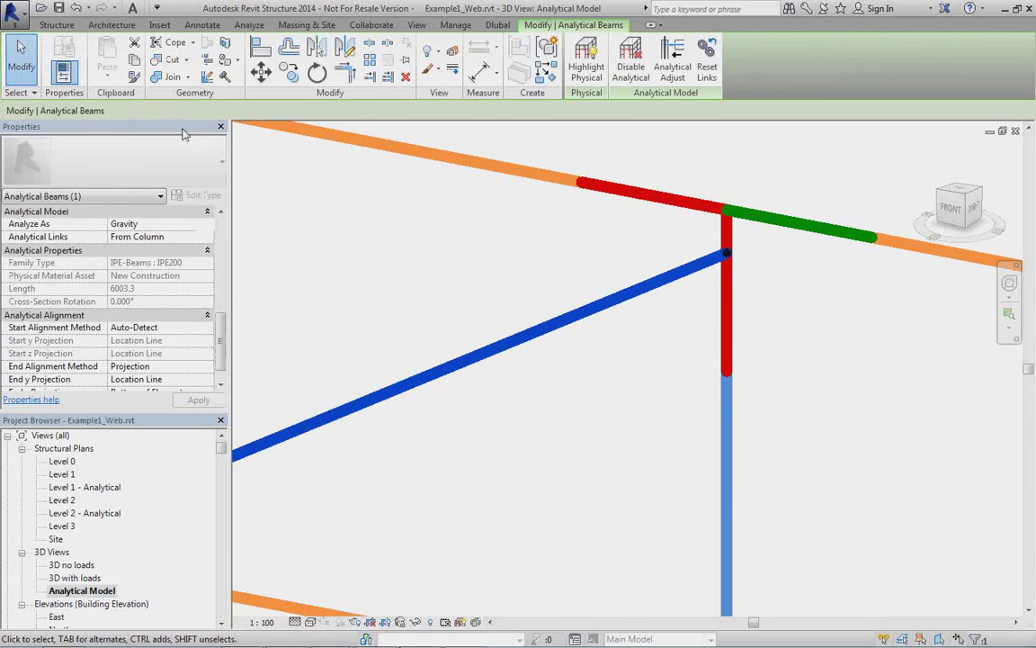
pyautogui.scroll(5, 211, 364)
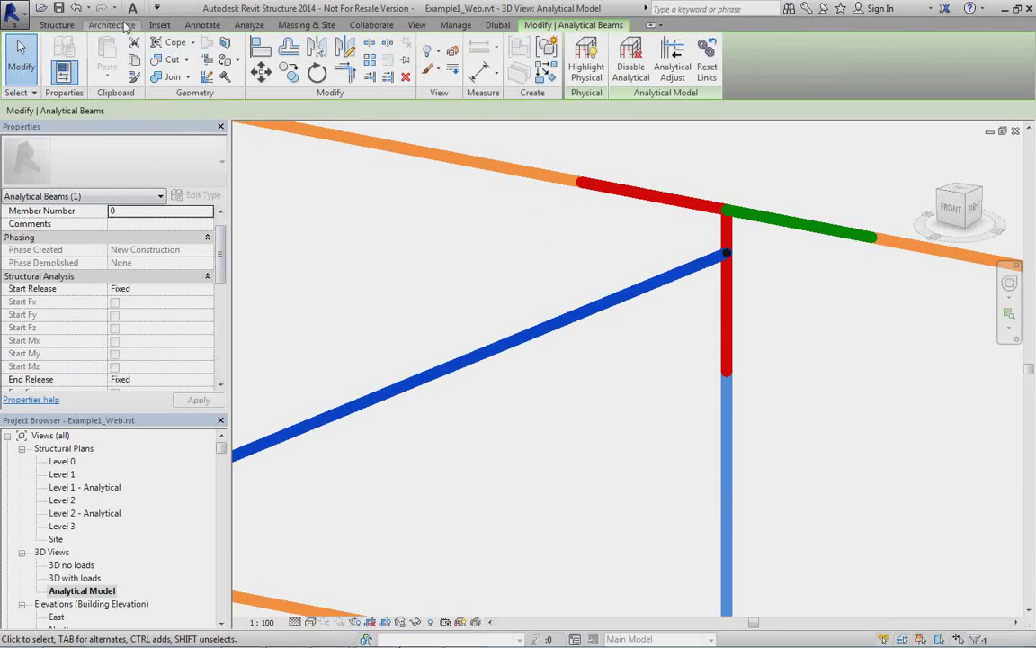
pyautogui.click(75, 8)
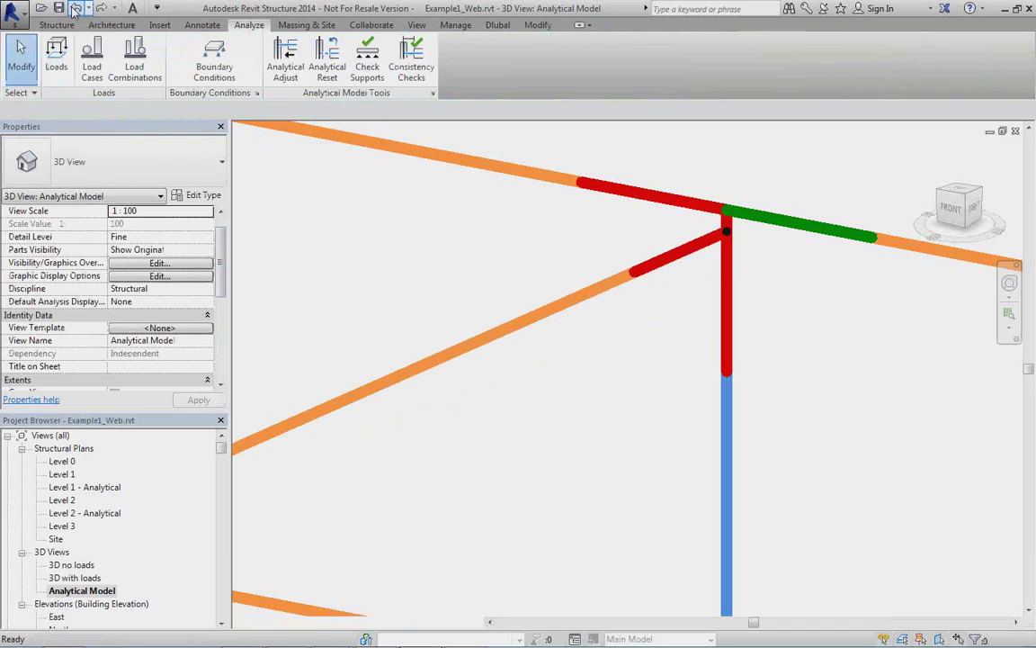
pyautogui.click(76, 8)
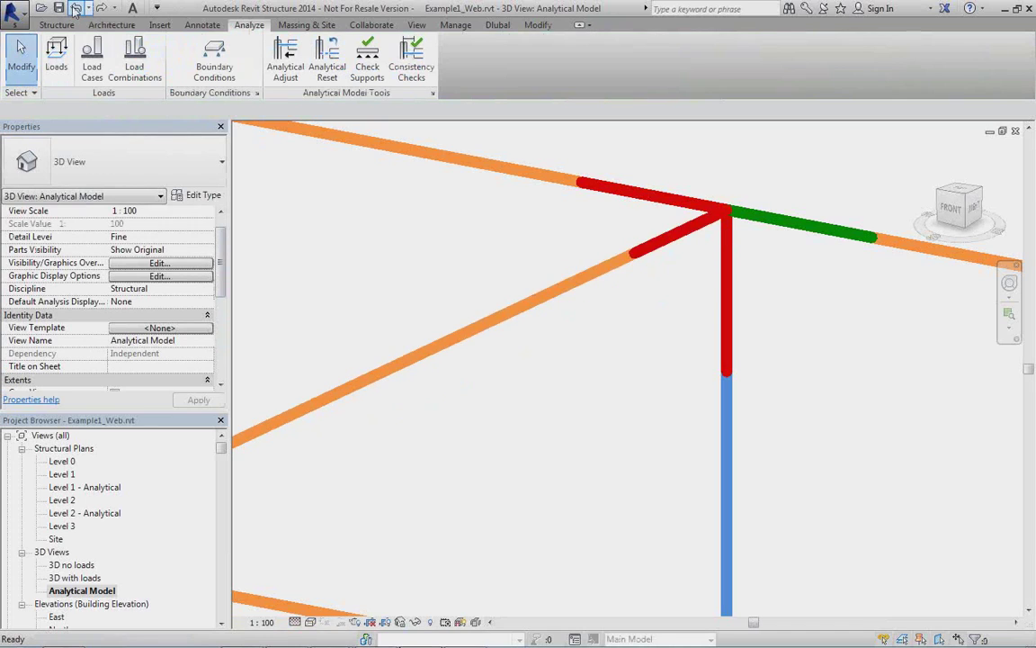
pyautogui.moveTo(365, 405); pyautogui.dragTo(591, 326, button='middle')
pyautogui.scroll(-4, 540, 297)
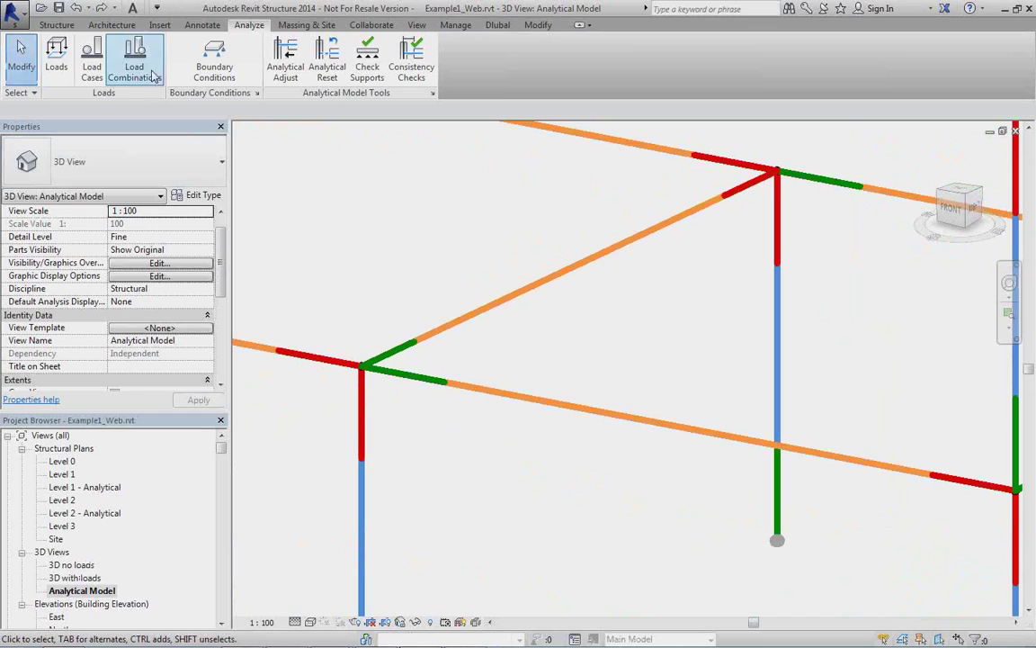
pyautogui.click(76, 8)
pyautogui.click(79, 10)
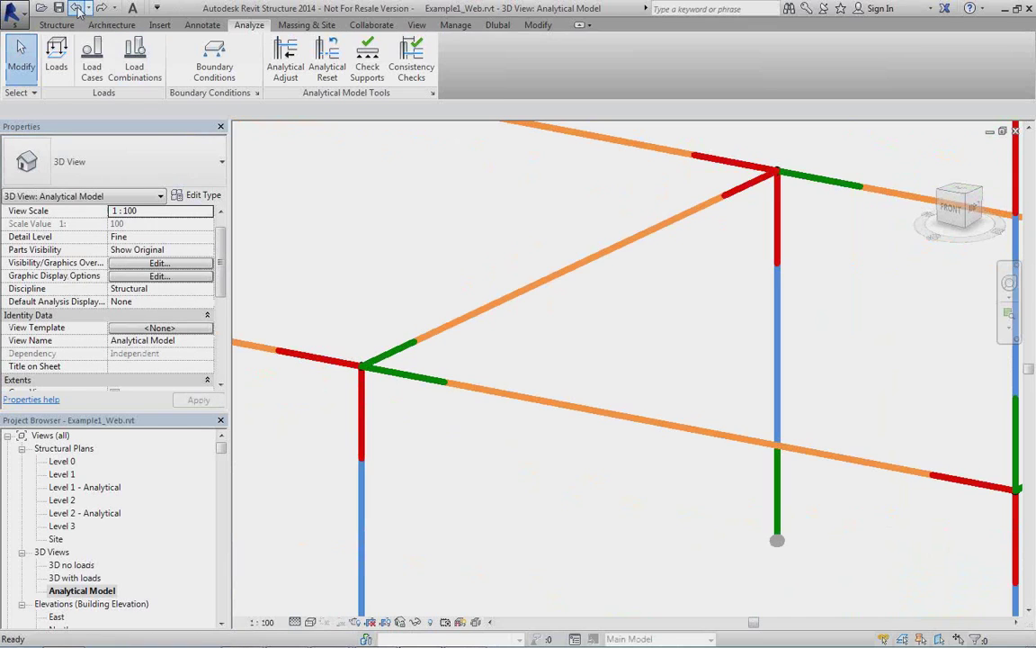
pyautogui.click(76, 9)
# Open the 3D no loads view, orbit to see the whole frame and set its visual style to Wireframe.
pyautogui.doubleClick(72, 564)
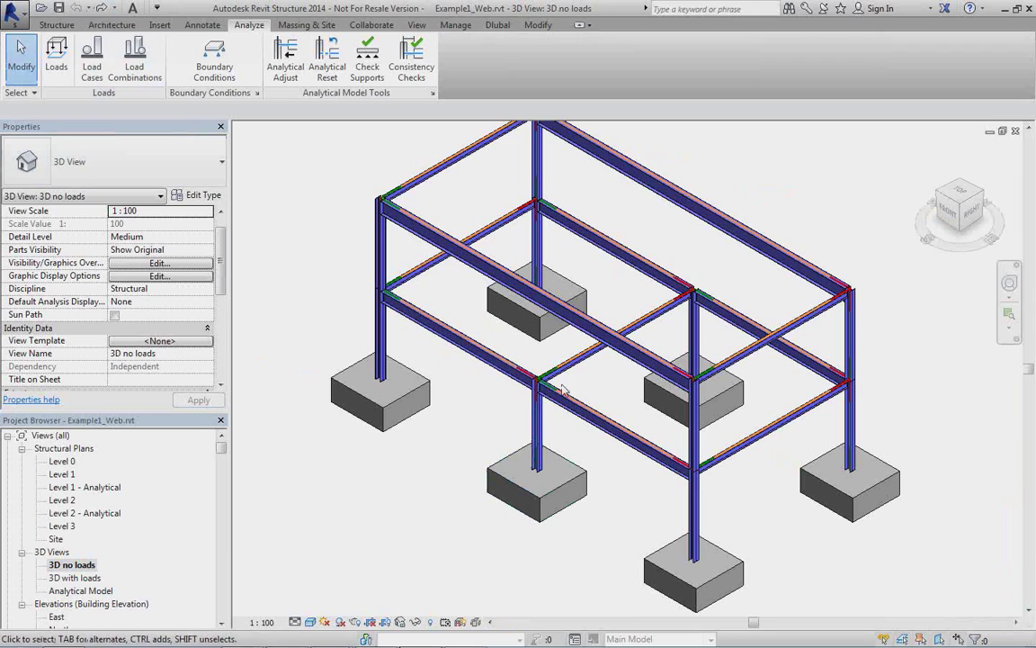
pyautogui.keyDown('shift'); pyautogui.moveTo(574, 401); pyautogui.dragTo(360, 476, button='middle'); pyautogui.keyUp('shift')
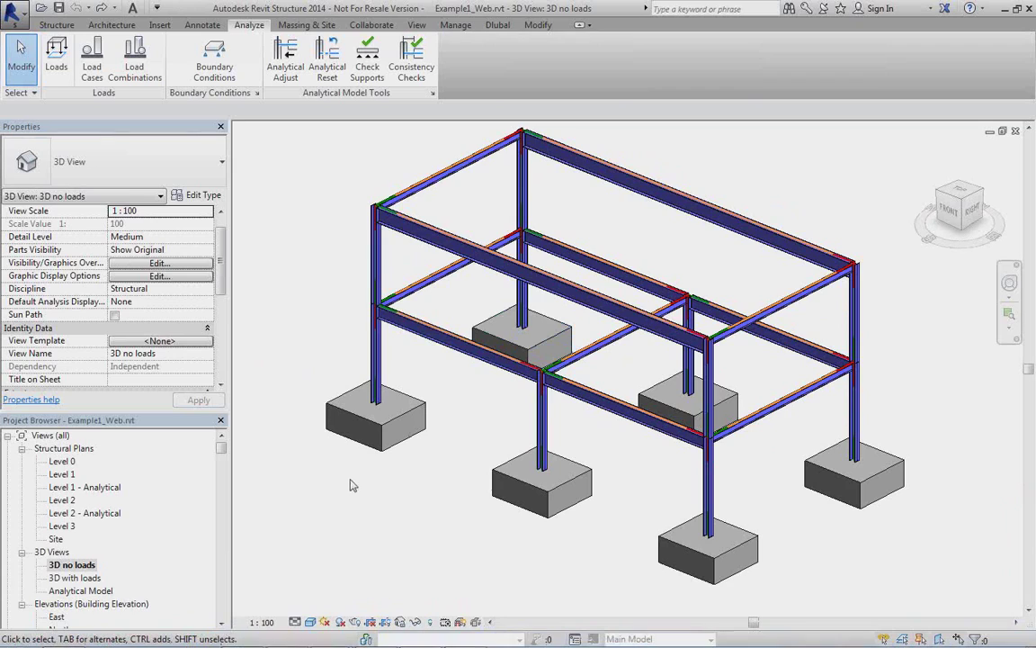
pyautogui.click(310, 621)
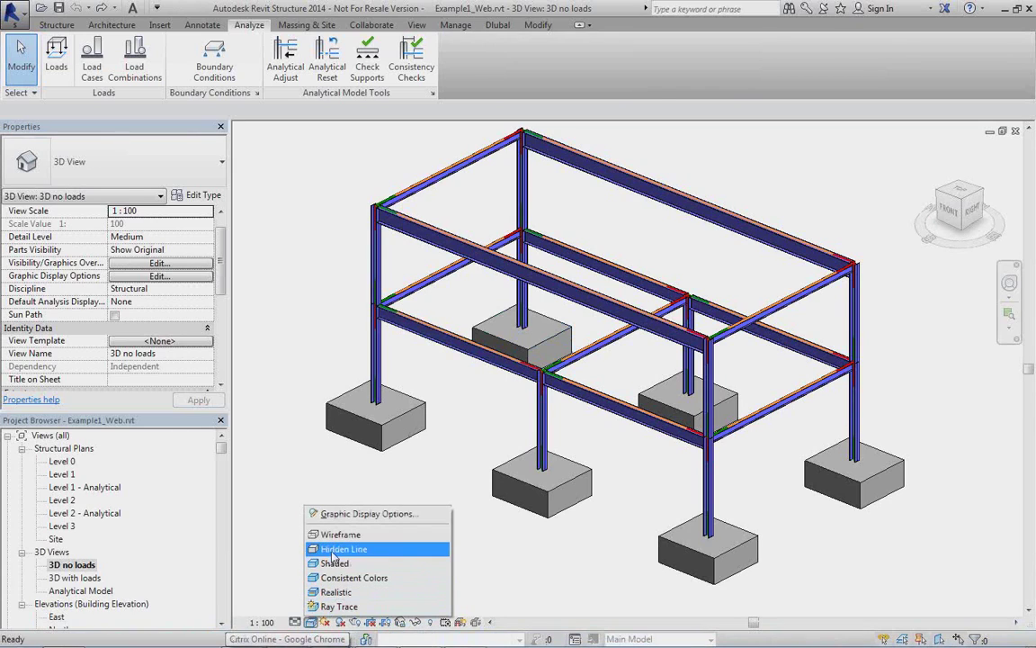
pyautogui.click(335, 550)
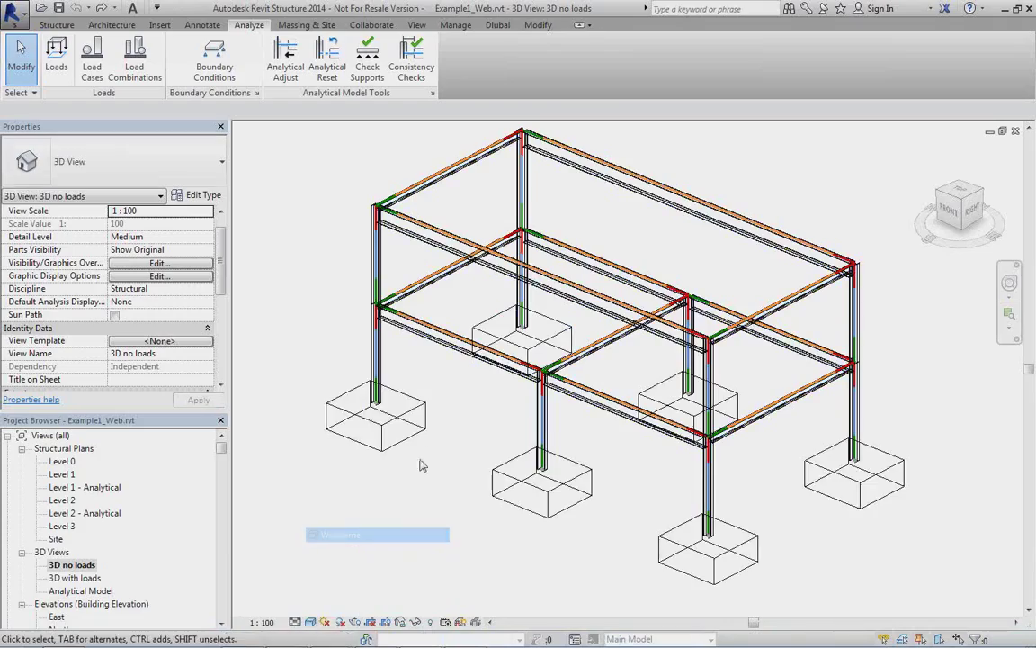
# Inspect the column bases in the wireframe frame, including the properties of the front corner rectangular footing.
pyautogui.moveTo(586, 421); pyautogui.dragTo(519, 413, button='middle')
pyautogui.scroll(5, 519, 414)
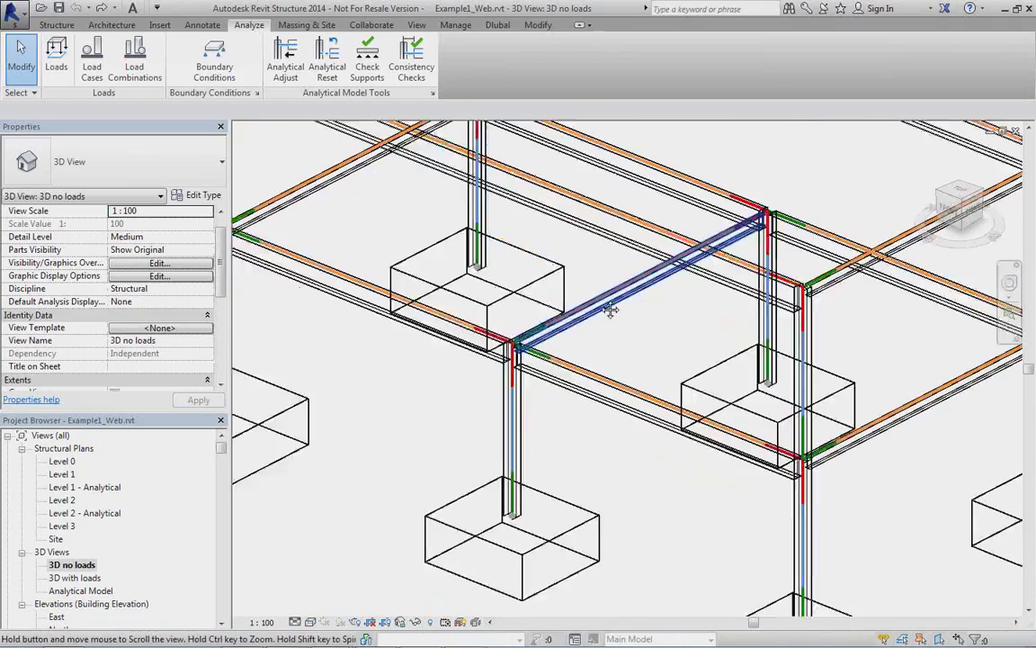
pyautogui.scroll(-1, 651, 346)
pyautogui.keyDown('shift'); pyautogui.moveTo(650, 354); pyautogui.dragTo(626, 331, button='middle'); pyautogui.keyUp('shift')
pyautogui.scroll(2, 520, 453)
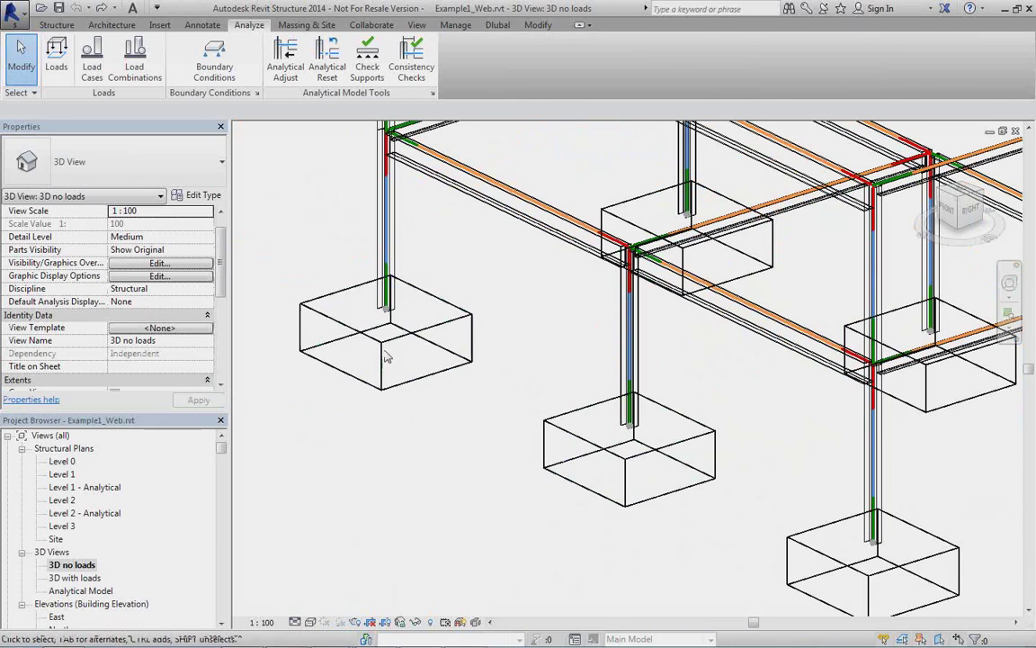
pyautogui.click(384, 353)
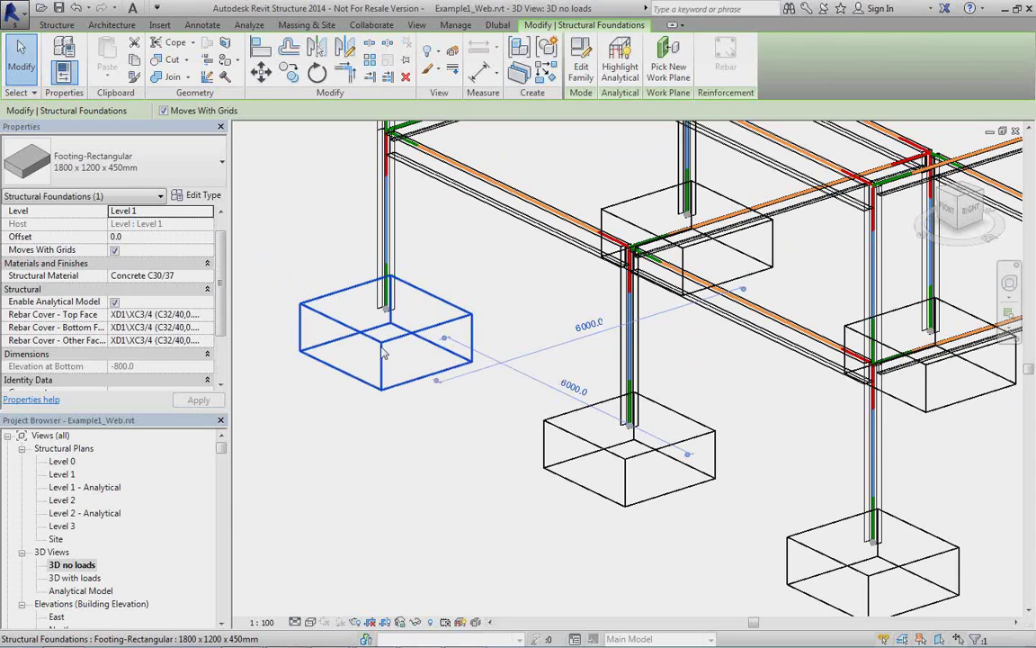
pyautogui.click(463, 481)
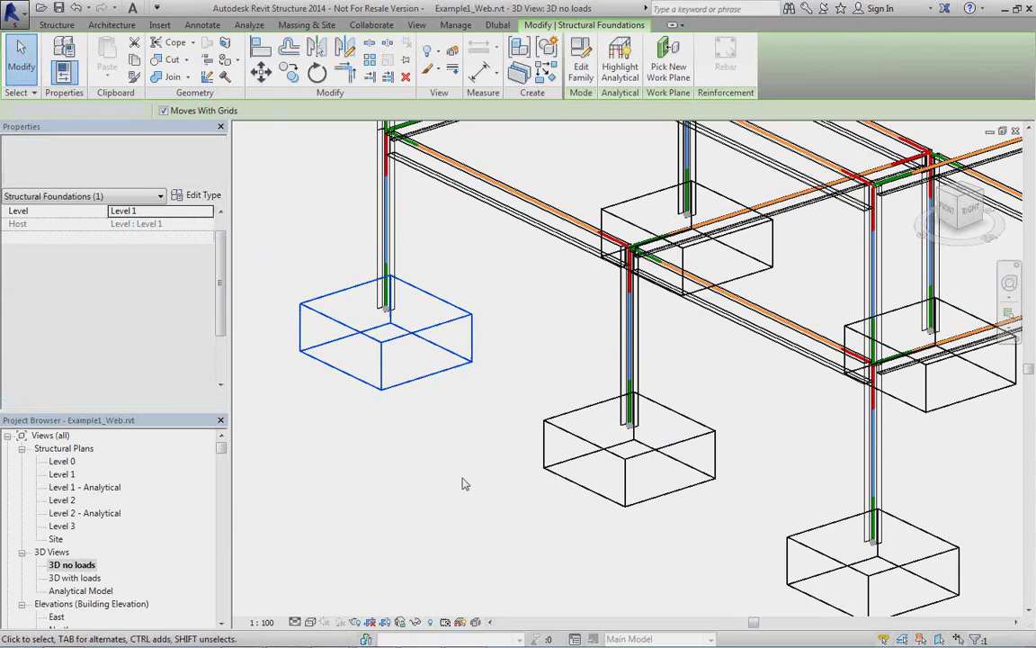
pyautogui.keyDown('shift'); pyautogui.moveTo(411, 373); pyautogui.dragTo(448, 466, button='middle'); pyautogui.keyUp('shift')
pyautogui.scroll(-1, 448, 450)
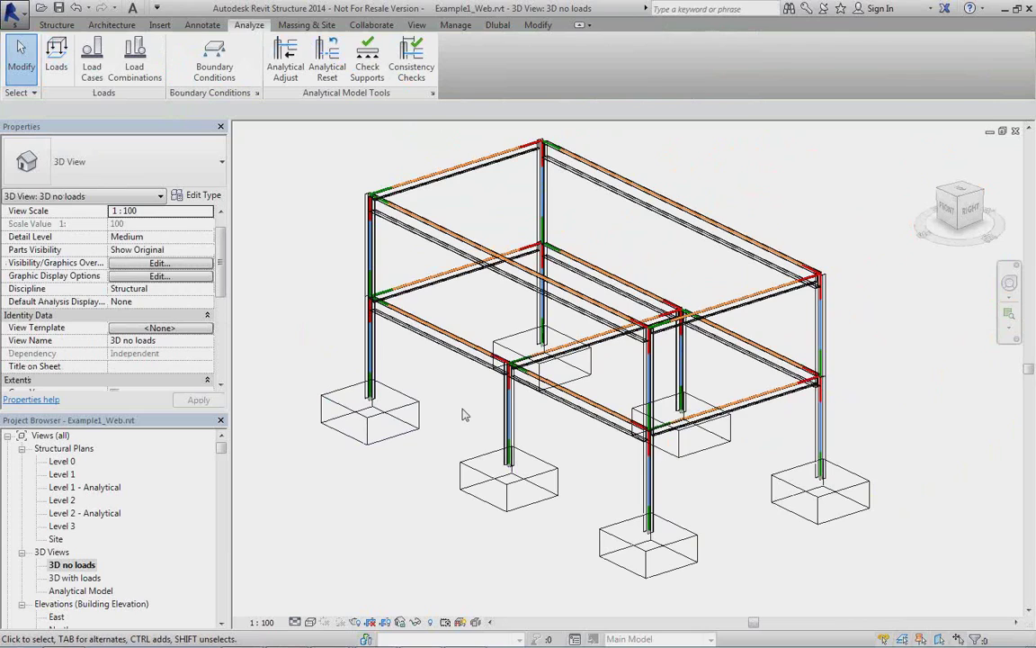
# Start exporting the model to RFEM and set the export to create a new structure.
pyautogui.click(498, 25)
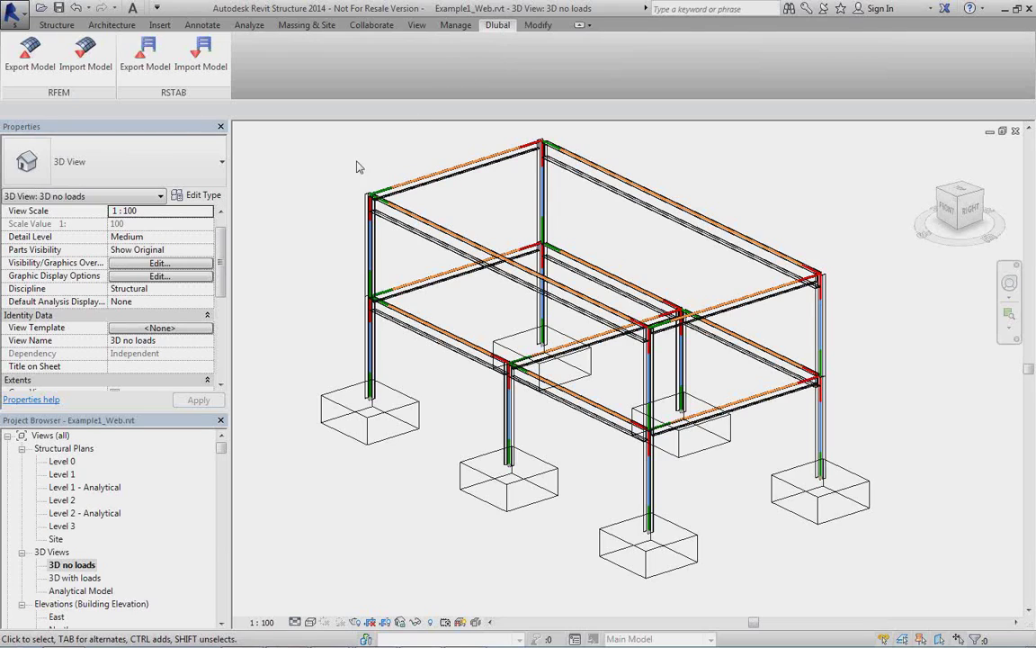
pyautogui.click(24, 76)
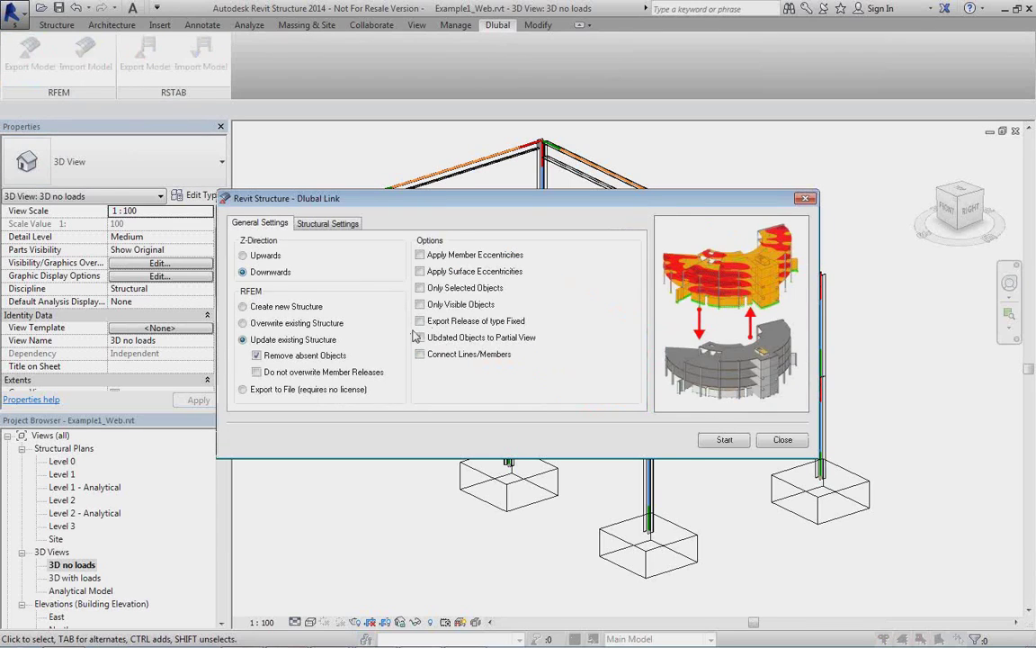
pyautogui.moveTo(456, 201); pyautogui.dragTo(477, 158)
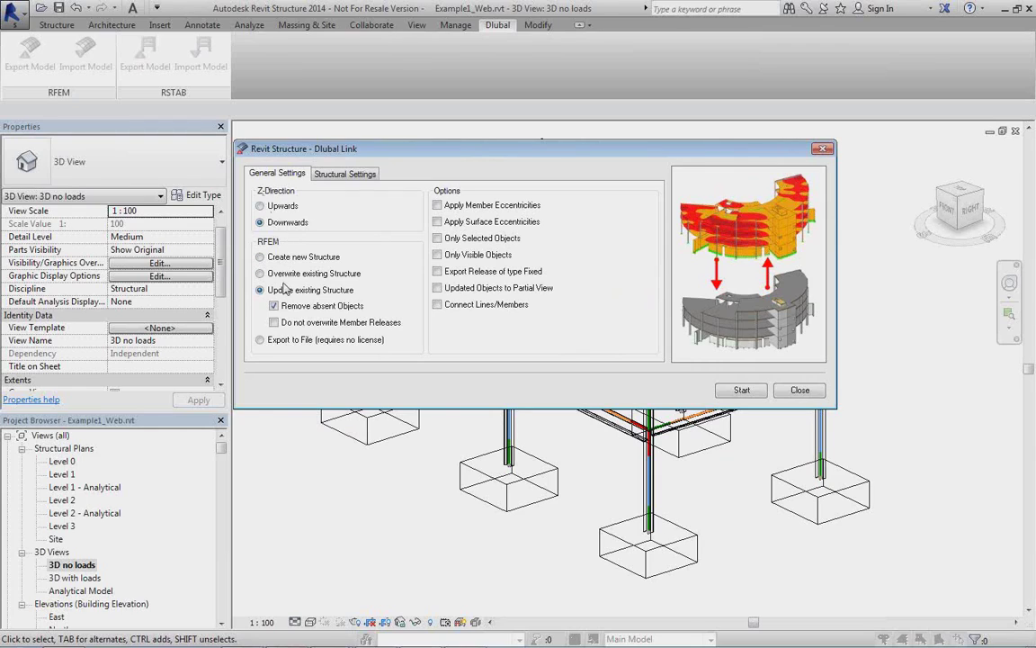
pyautogui.click(261, 257)
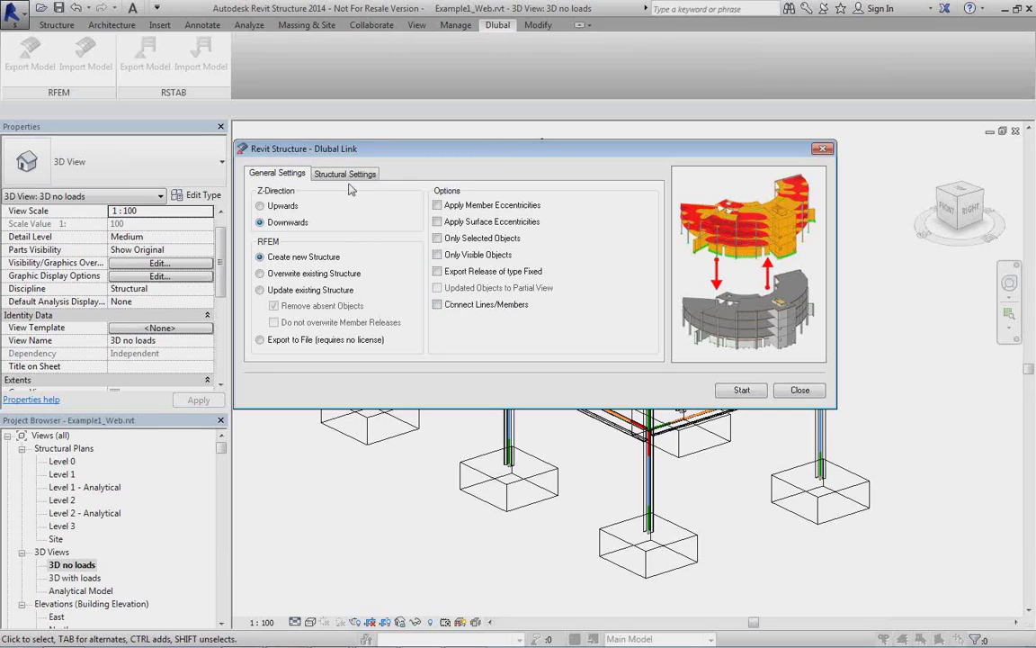
# Choose Self-weight as the self-weight load case and convert isolated foundations to Surface with Elastic Foundation.
pyautogui.click(322, 173)
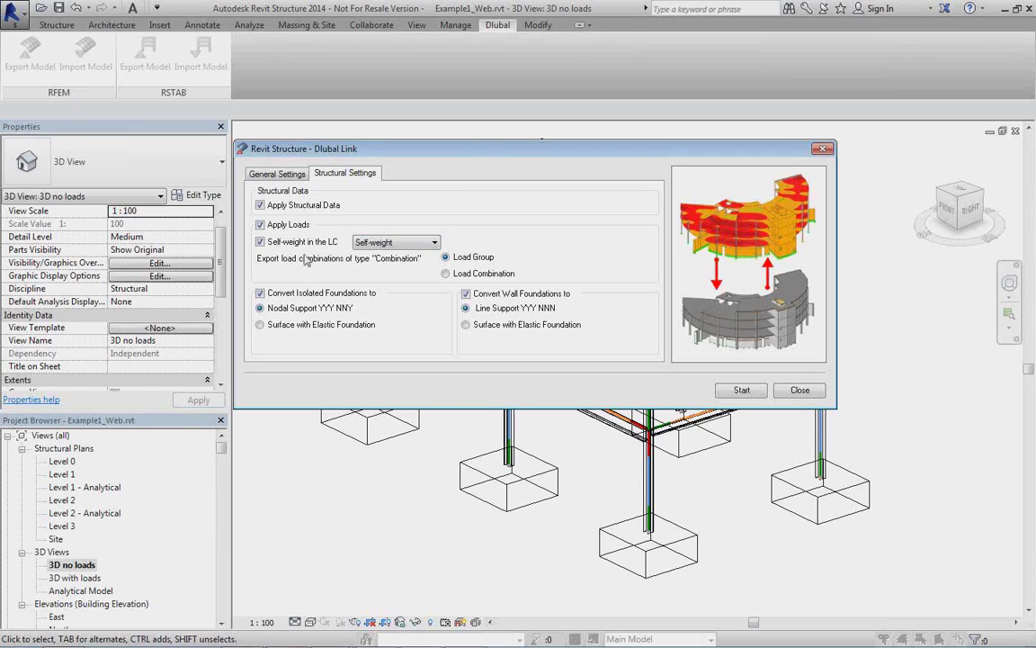
pyautogui.click(417, 245)
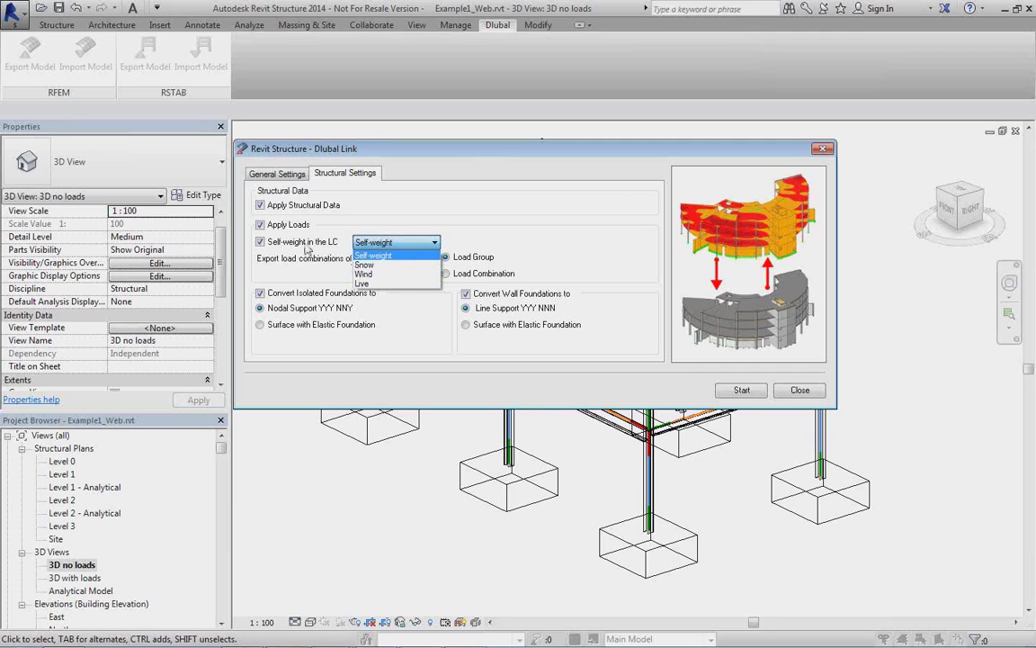
pyautogui.click(418, 257)
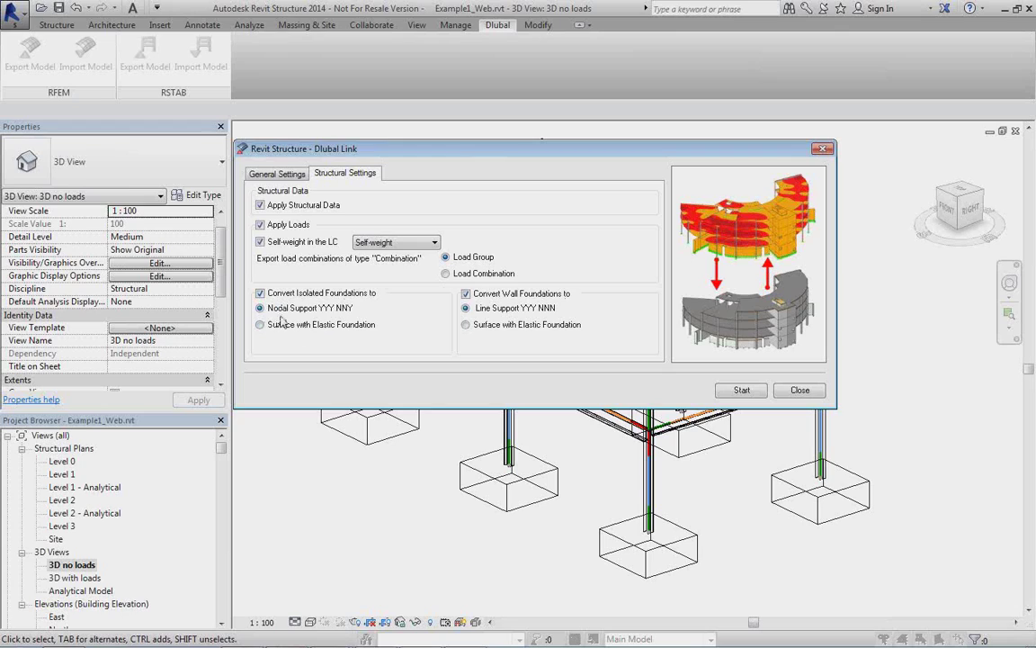
pyautogui.click(328, 325)
# Enable Apply Member Eccentricities in the general export options and run the export to RFEM.
pyautogui.click(265, 171)
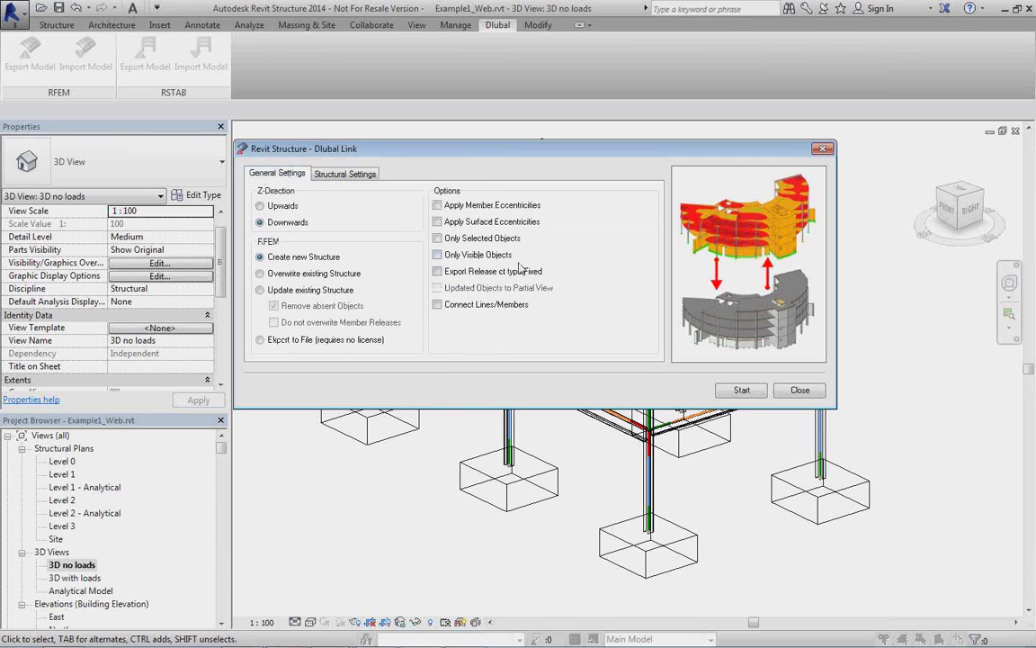
pyautogui.click(437, 205)
pyautogui.moveTo(505, 144); pyautogui.dragTo(514, 188)
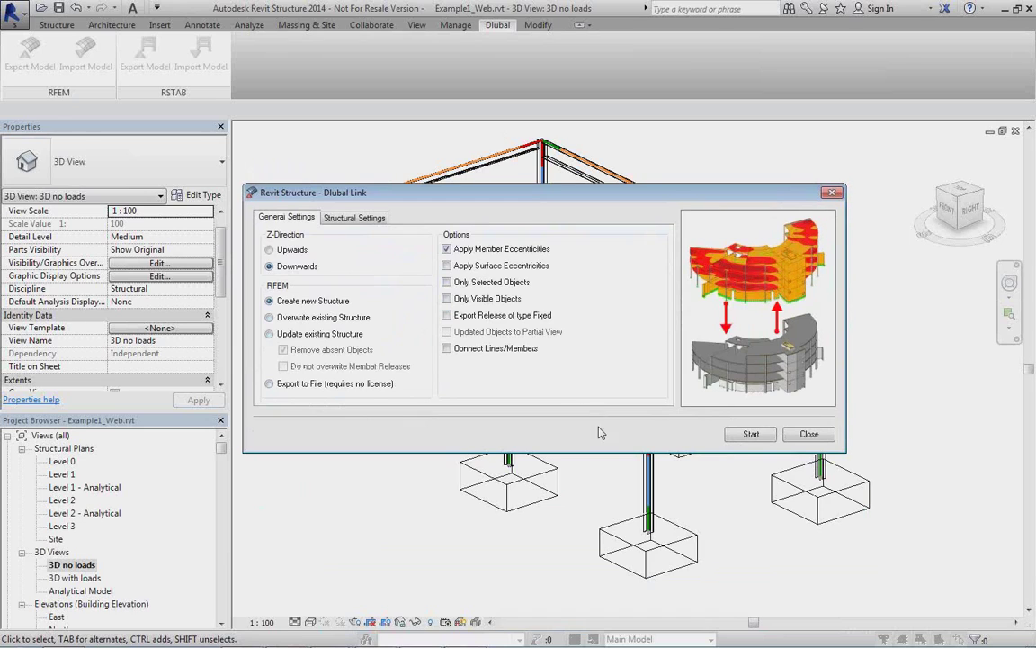
pyautogui.click(751, 434)
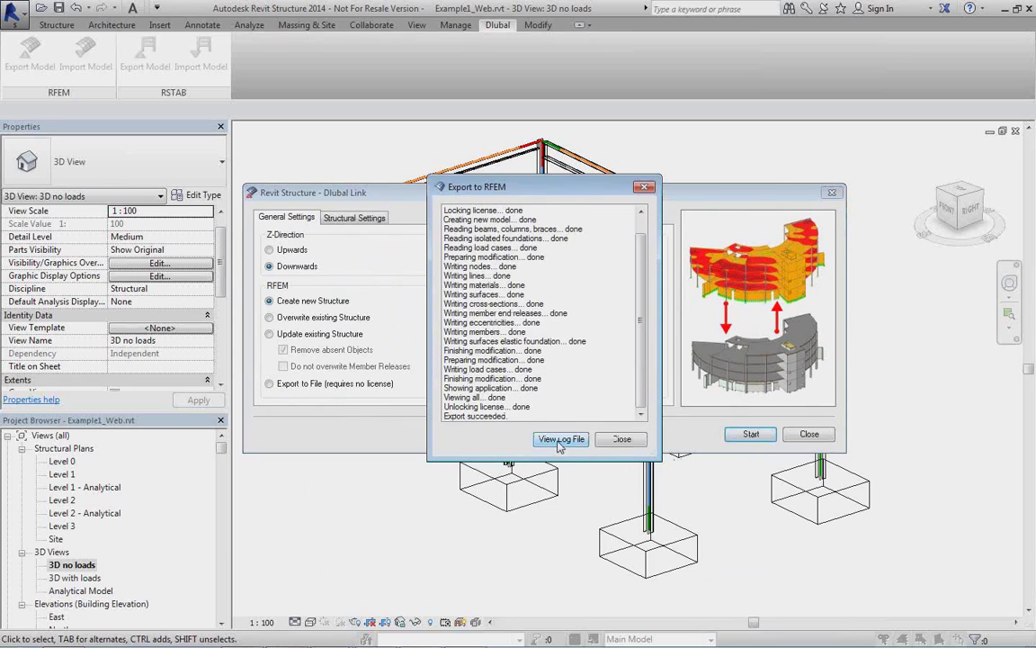
# Read through the transfer log file of the RFEM export, then close the log and the export report.
pyautogui.click(560, 439)
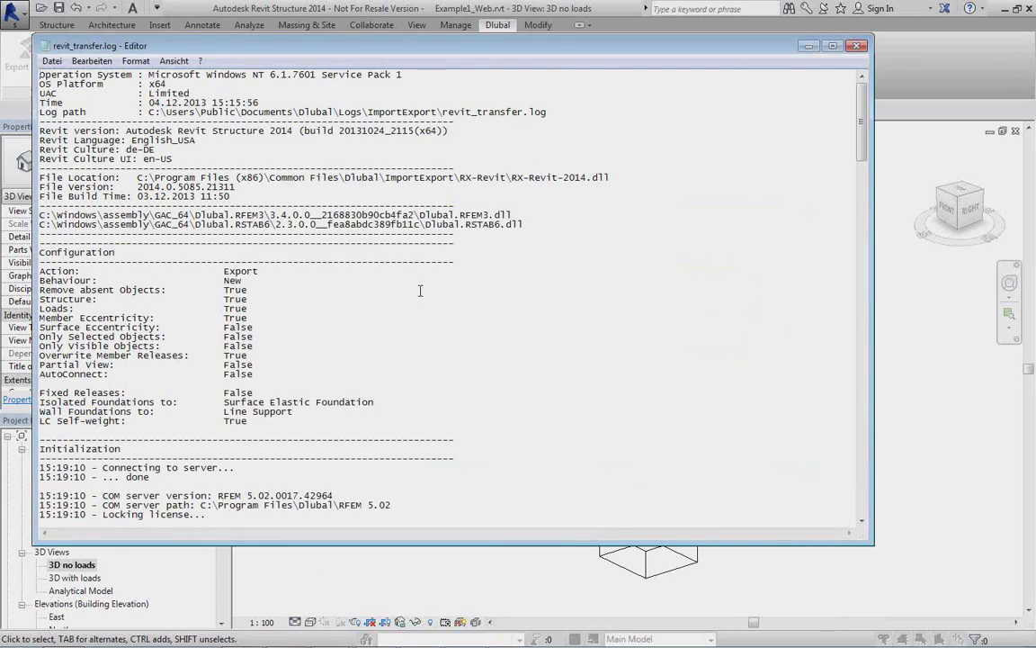
pyautogui.scroll(-12, 419, 289)
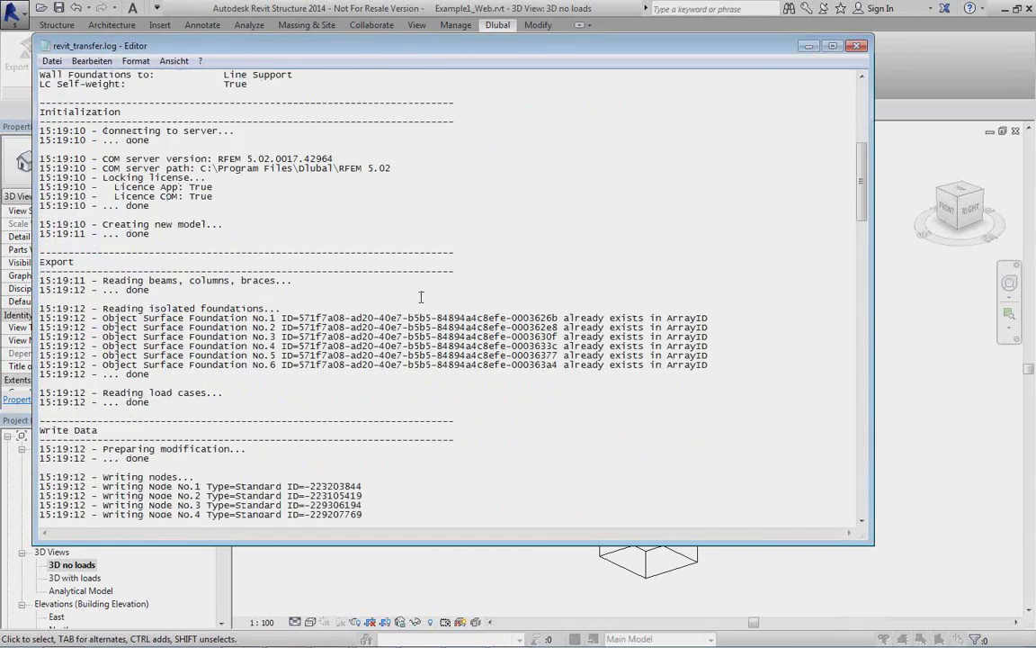
pyautogui.scroll(-3, 420, 297)
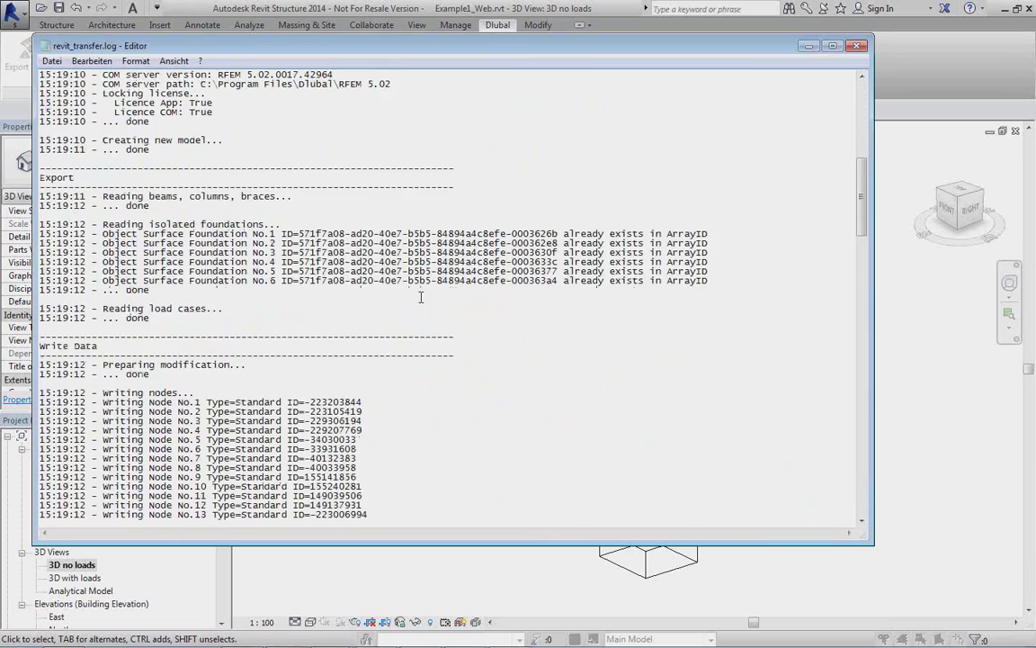
pyautogui.scroll(-4, 420, 296)
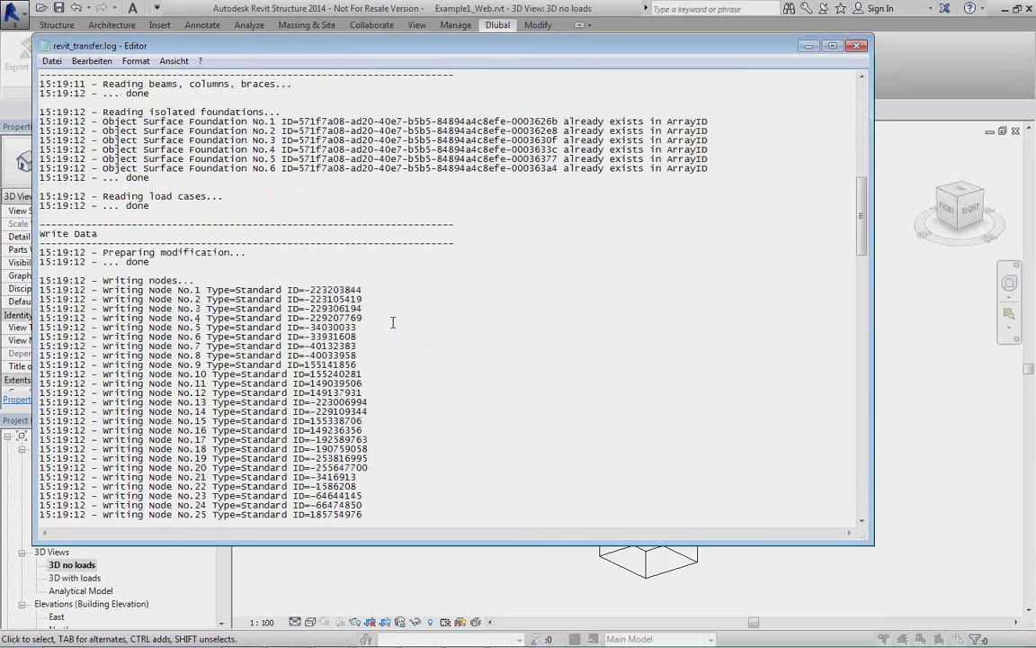
pyautogui.scroll(-4, 390, 324)
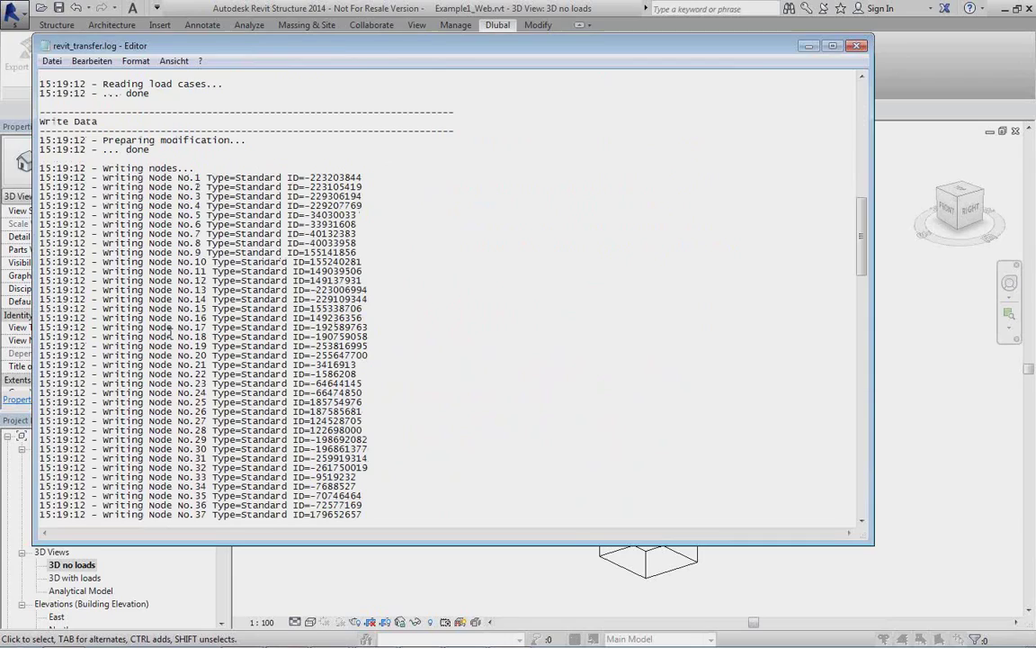
pyautogui.scroll(-20, 194, 328)
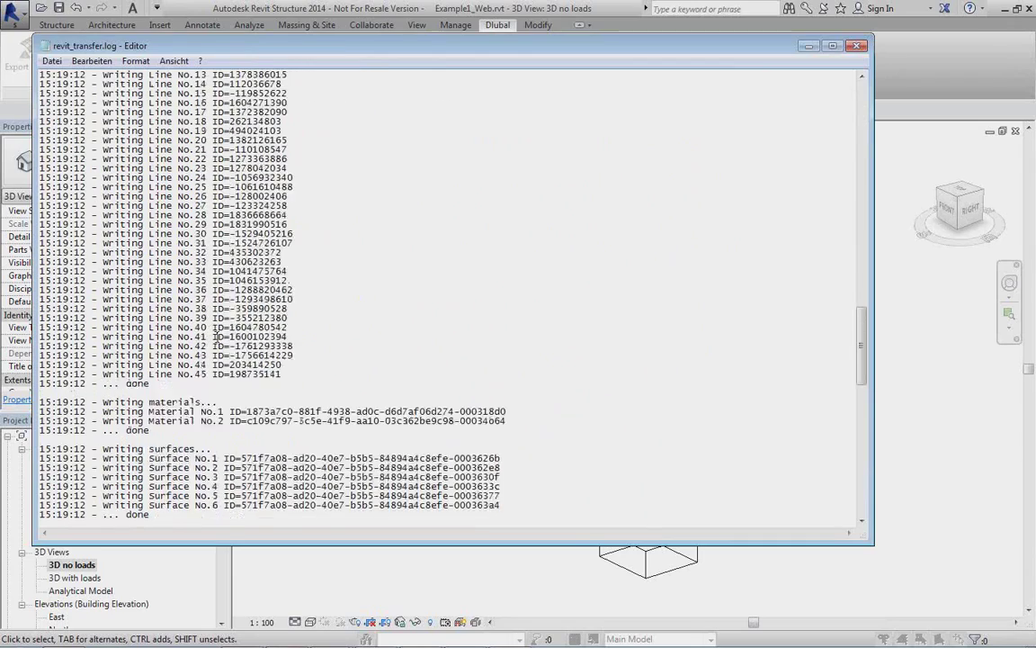
pyautogui.scroll(-15, 218, 335)
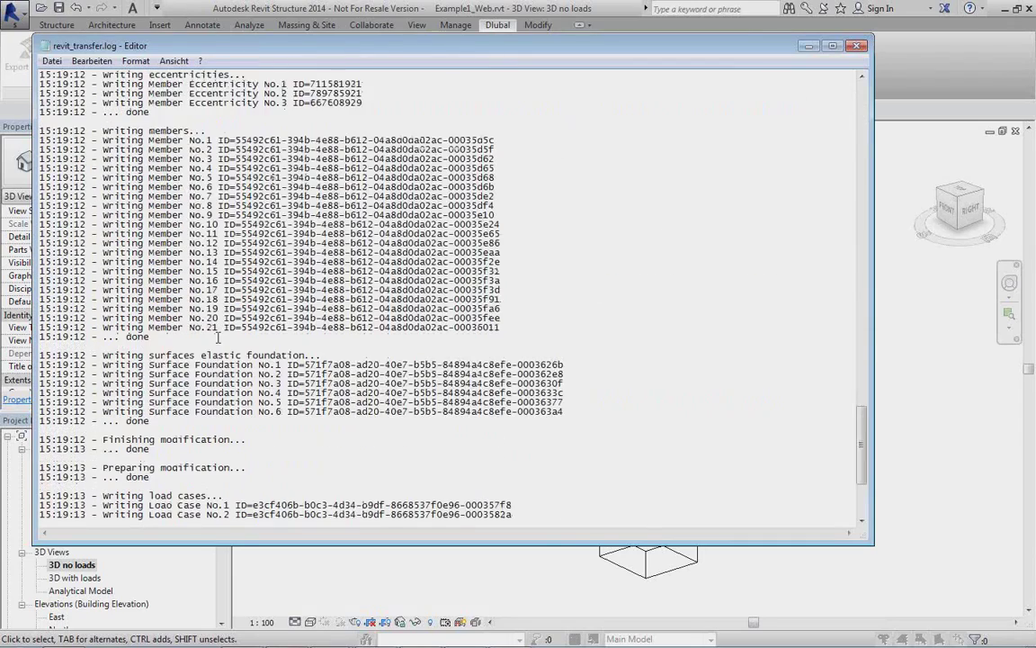
pyautogui.click(859, 46)
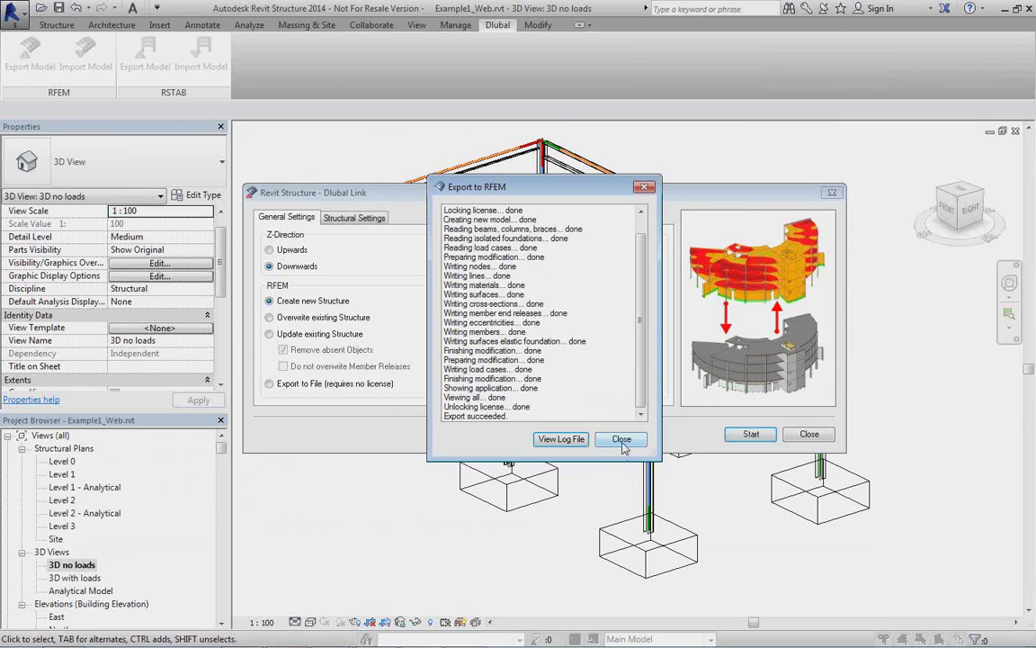
pyautogui.click(621, 439)
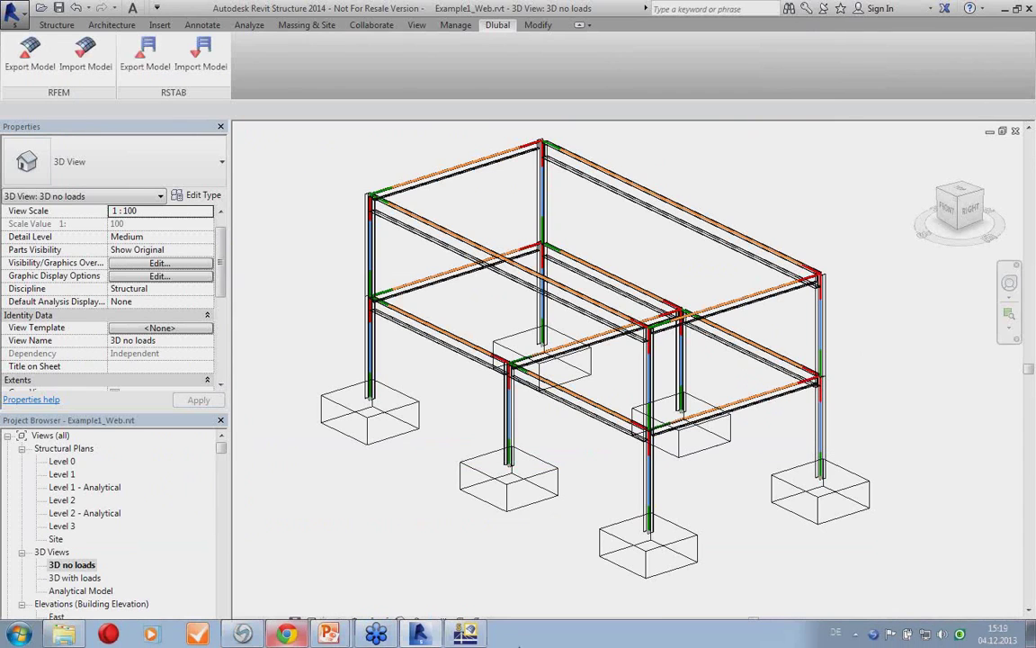
# Switch to RFEM, maximize the Example1_Web model window and orbit to a close view of the foundation plates.
pyautogui.click(467, 635)
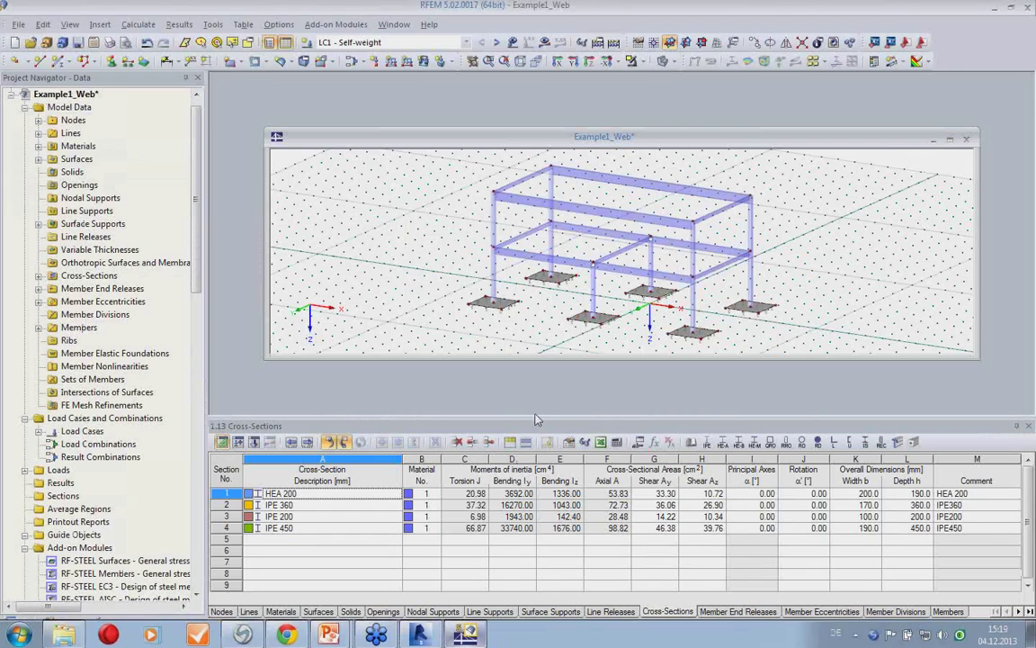
pyautogui.doubleClick(588, 144)
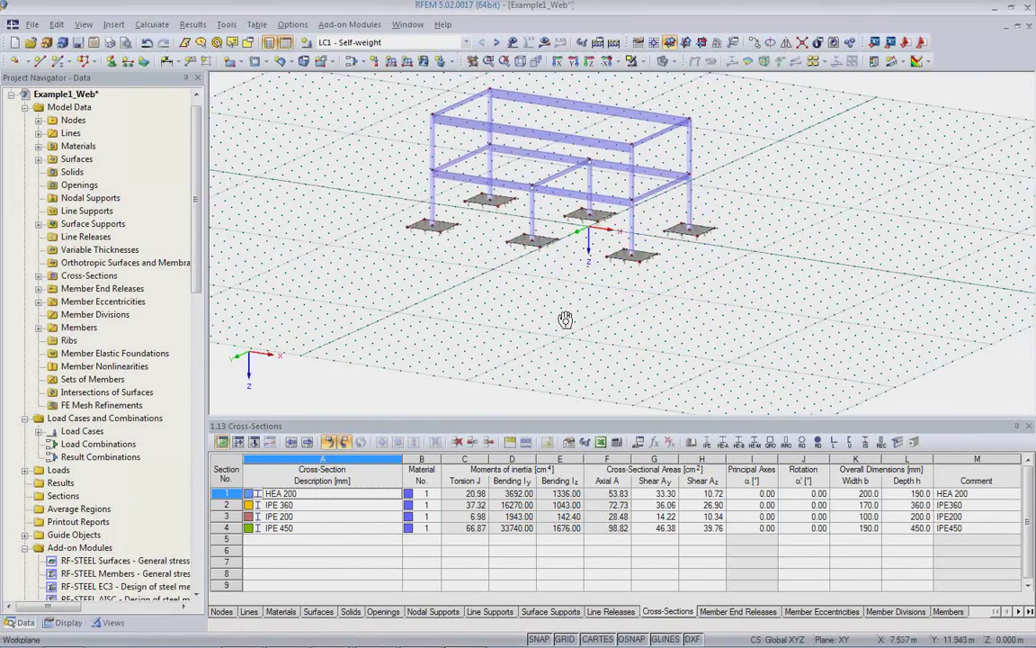
pyautogui.moveTo(567, 319); pyautogui.dragTo(553, 331, button='middle')
pyautogui.scroll(1, 537, 305)
pyautogui.moveTo(546, 268); pyautogui.dragTo(522, 358, button='middle')
pyautogui.scroll(4, 538, 331)
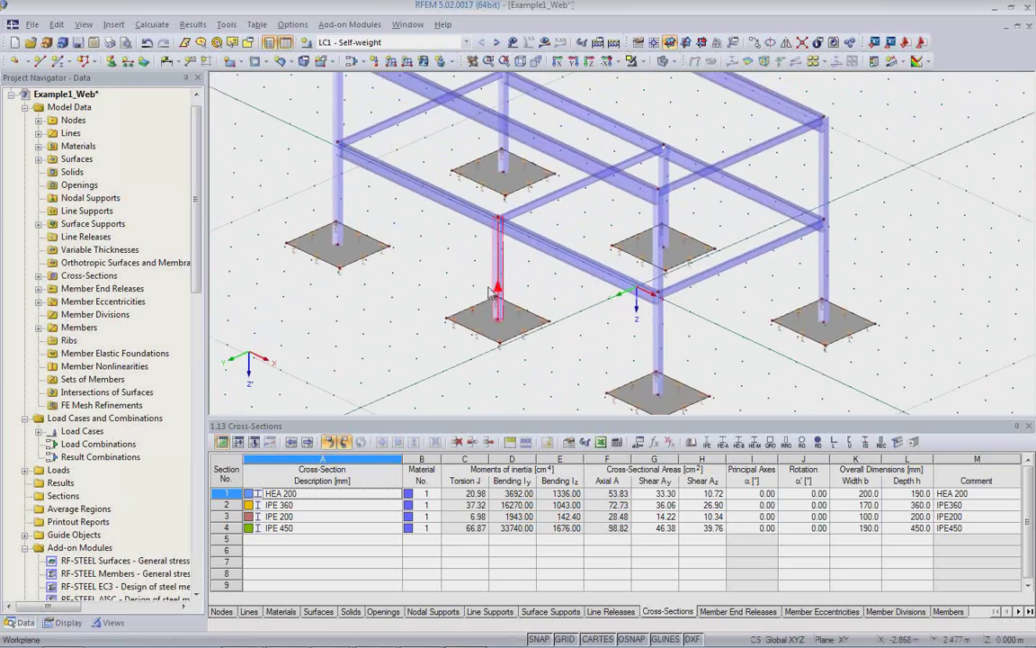
# Examine the properties and surface support conditions of the foundation plate under the front middle column, without changing them.
pyautogui.doubleClick(518, 336)
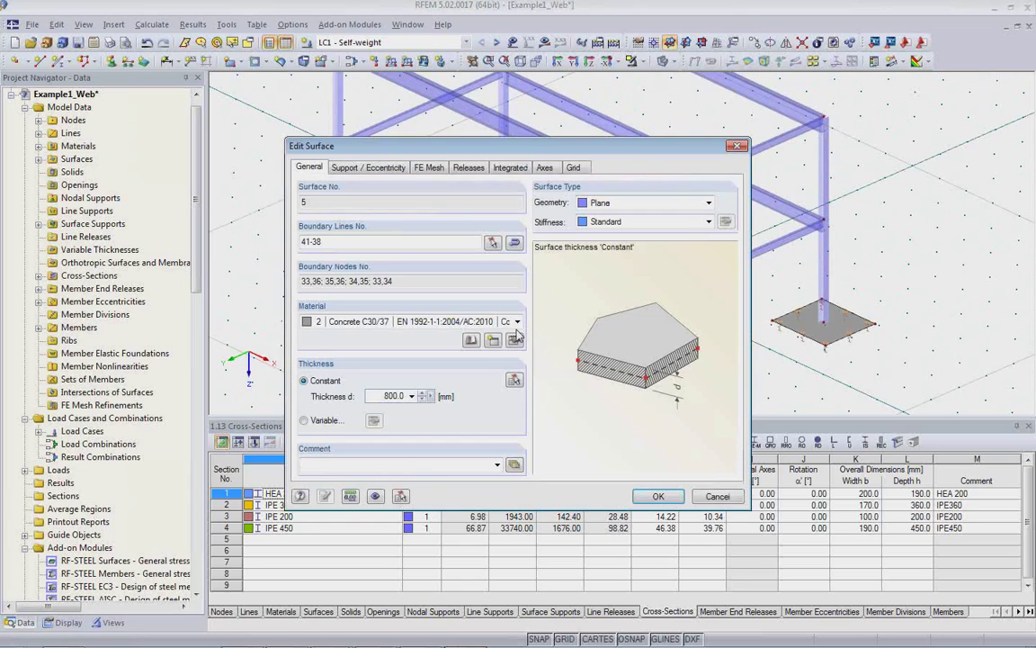
pyautogui.click(389, 168)
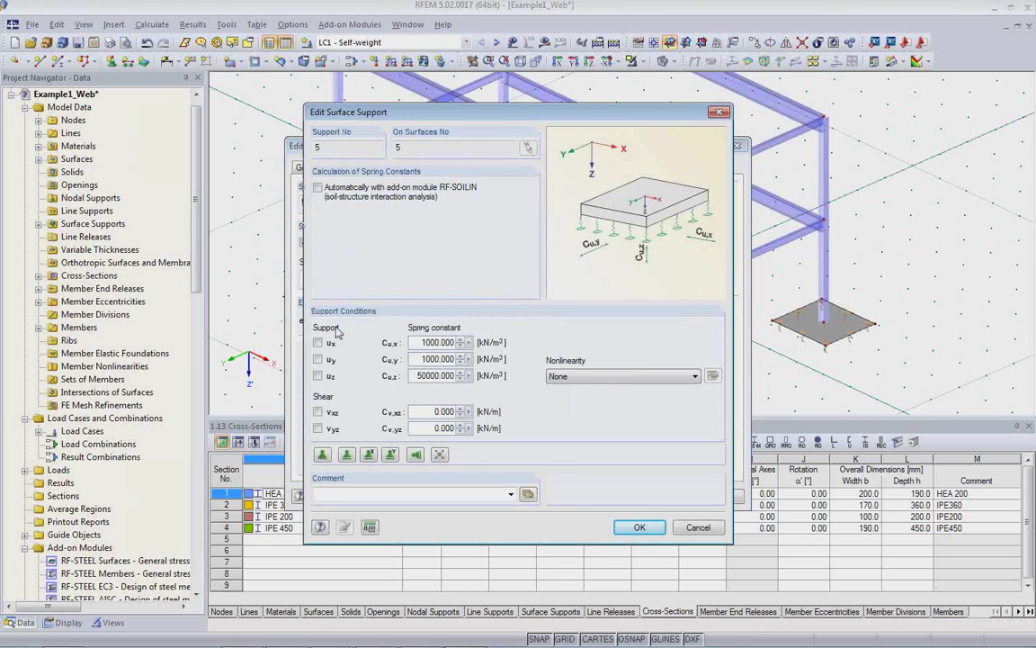
pyautogui.click(689, 530)
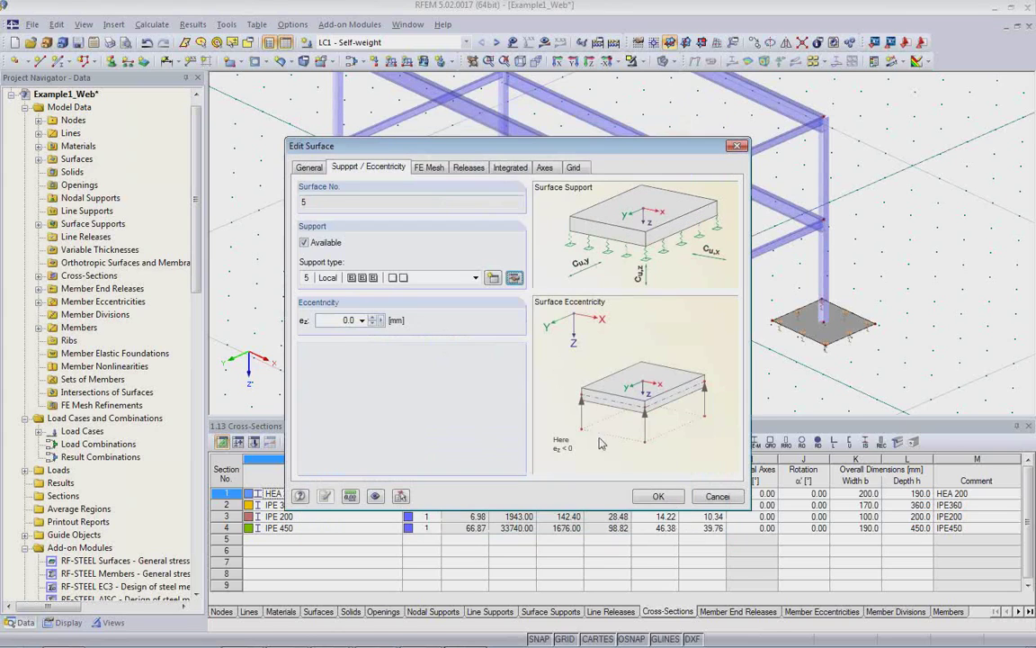
pyautogui.click(711, 500)
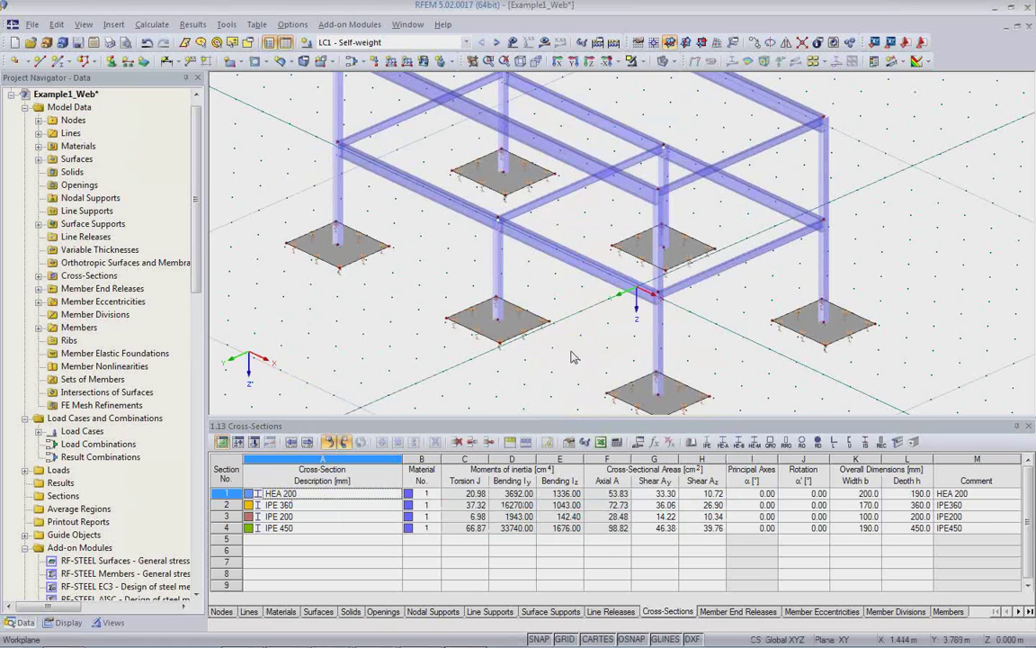
# Examine the front middle column's member properties and the conditions of its end release, without changing them.
pyautogui.scroll(5, 496, 225)
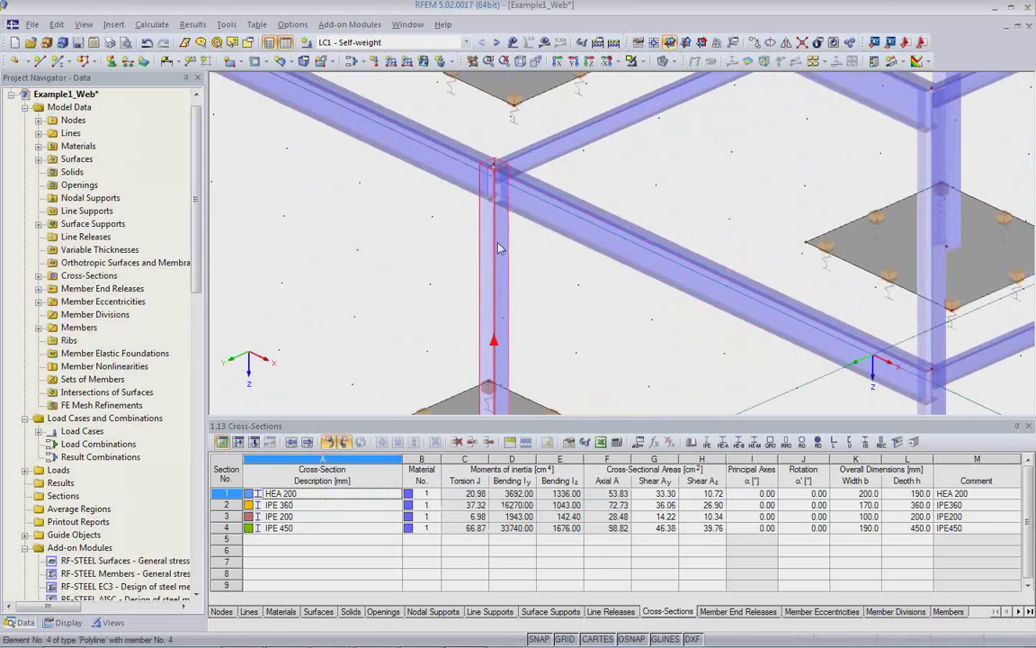
pyautogui.doubleClick(501, 249)
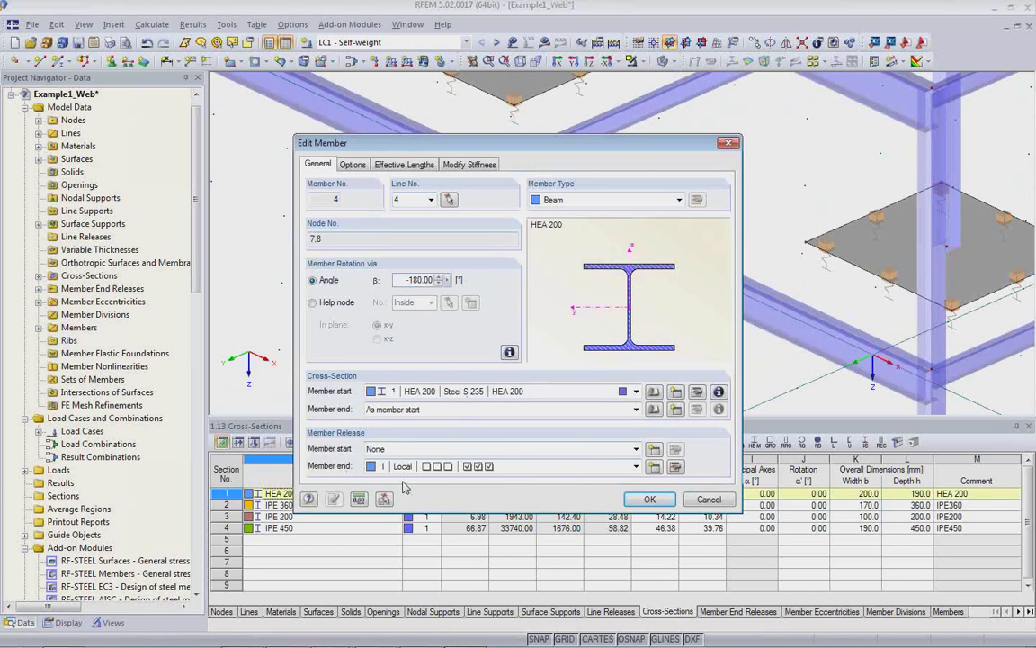
pyautogui.click(675, 467)
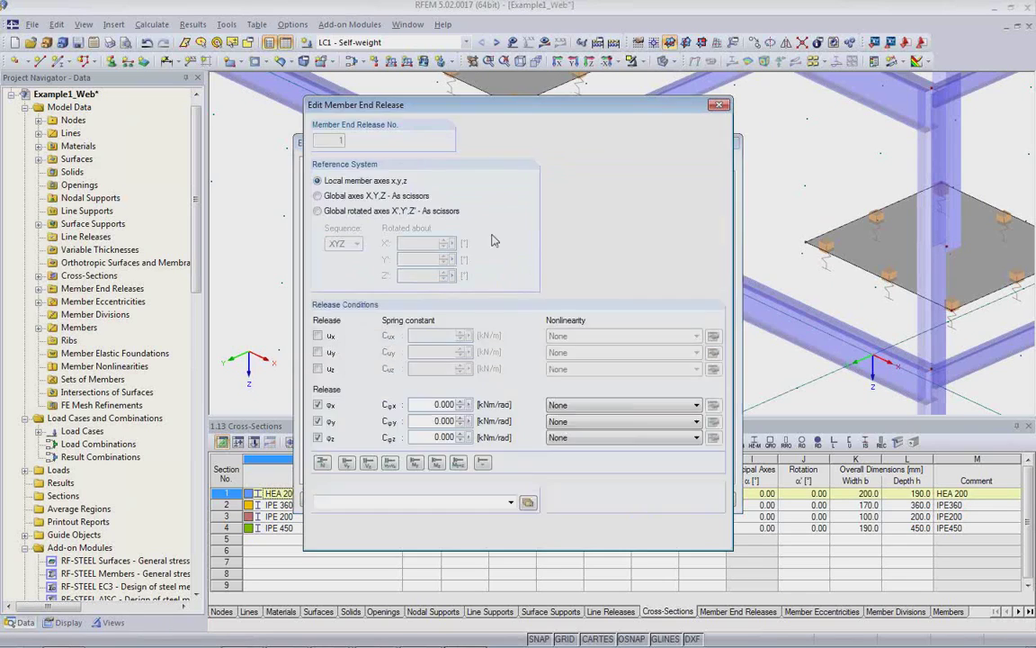
pyautogui.click(698, 535)
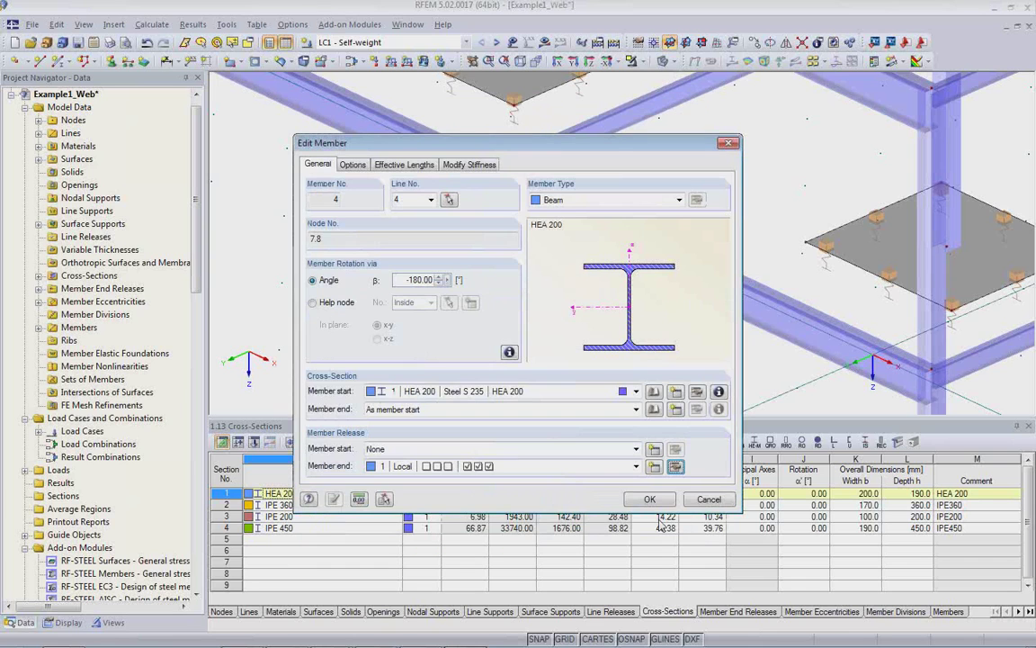
pyautogui.click(709, 498)
# Select the lower front beam beside the middle column and review its cross-section entry and comment in the table.
pyautogui.scroll(-5, 567, 347)
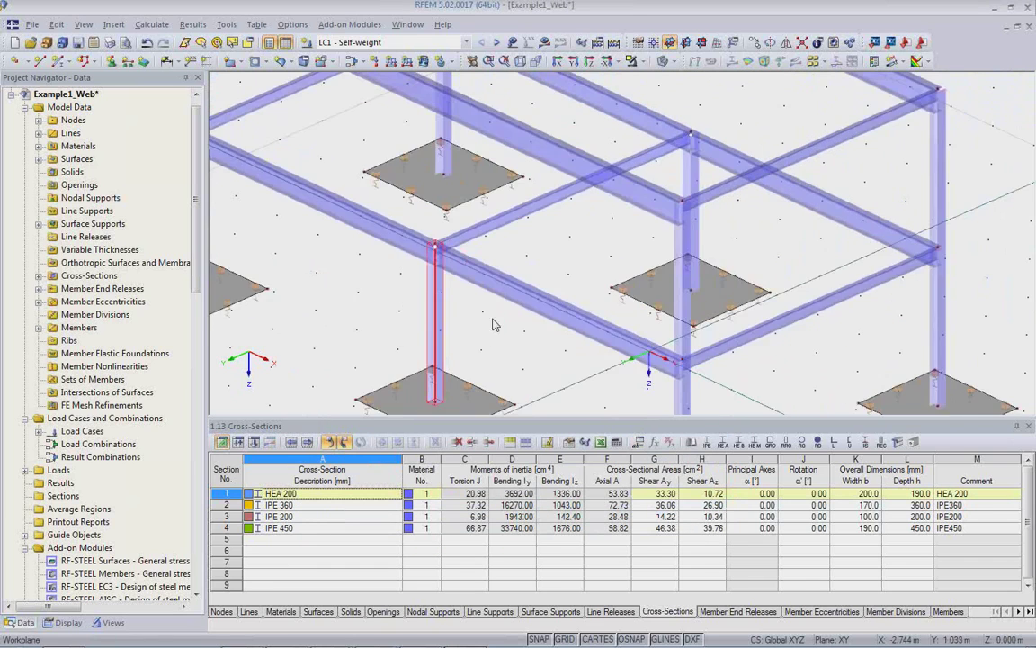
pyautogui.scroll(-2, 533, 333)
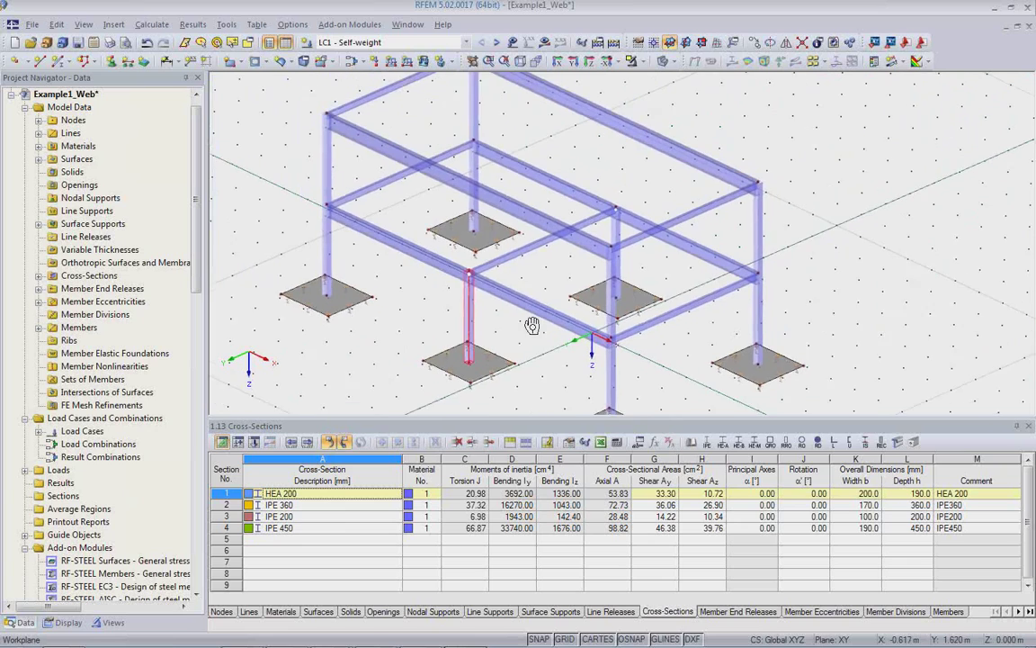
pyautogui.click(452, 269)
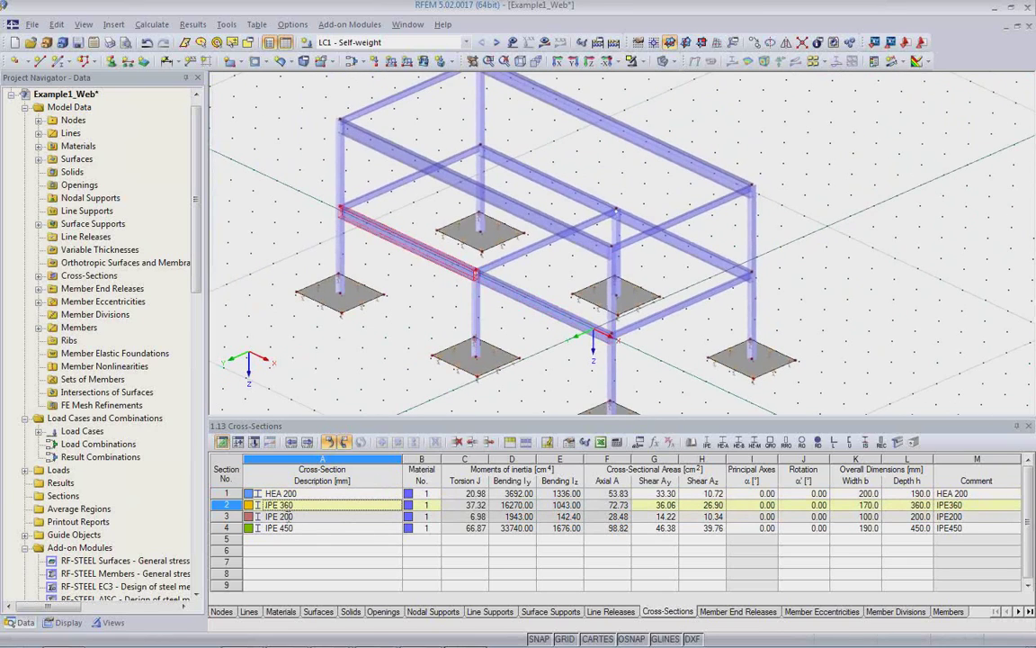
pyautogui.click(959, 509)
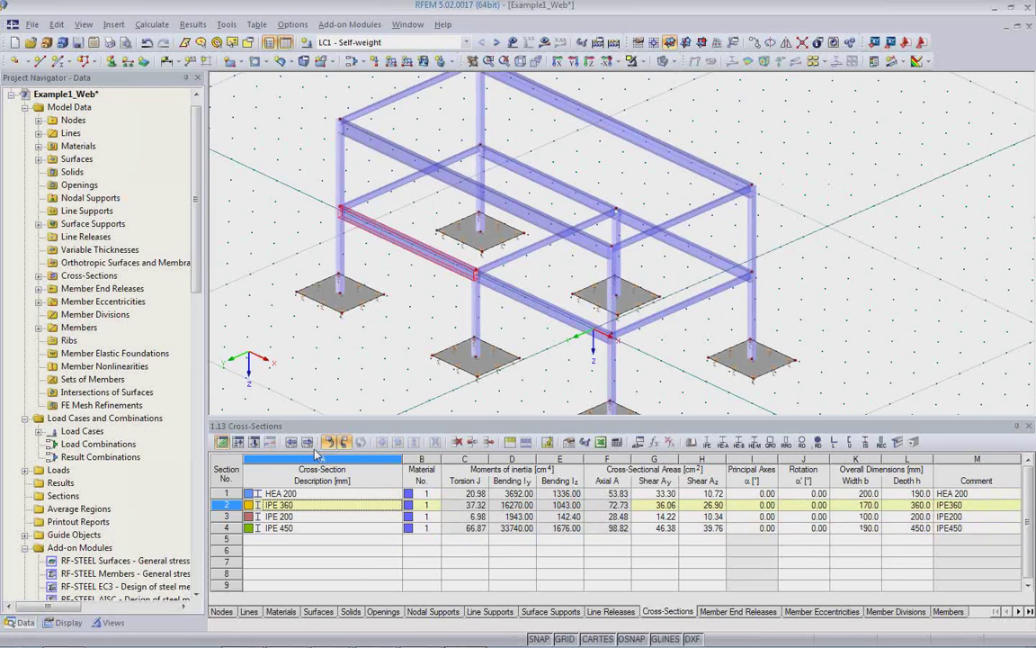
# Review the cross-section conversion table in the import detail settings, without changing it.
pyautogui.click(32, 24)
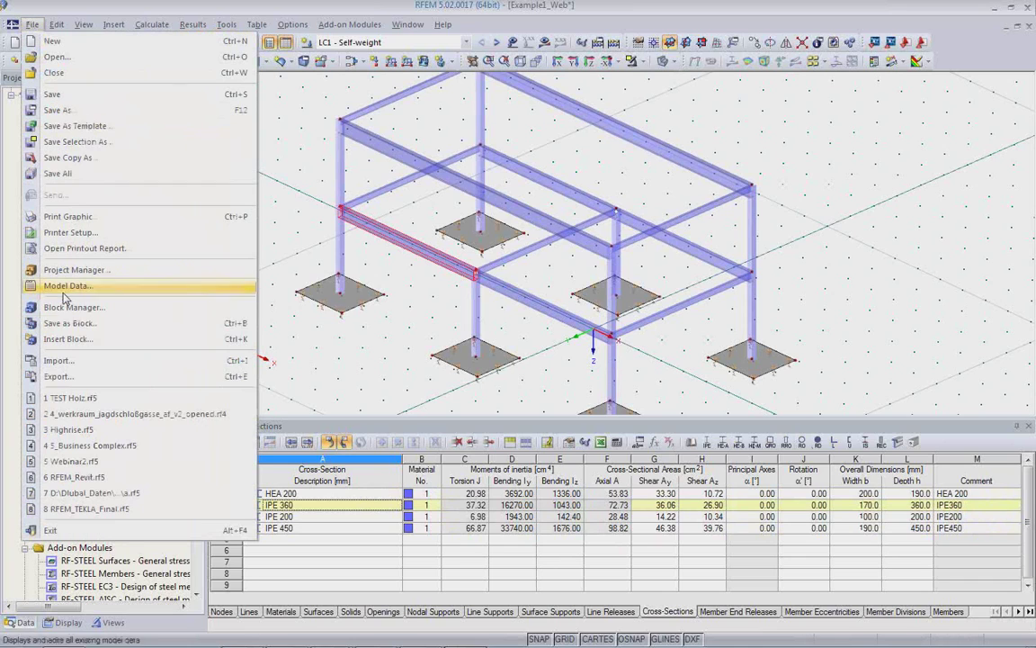
pyautogui.click(71, 366)
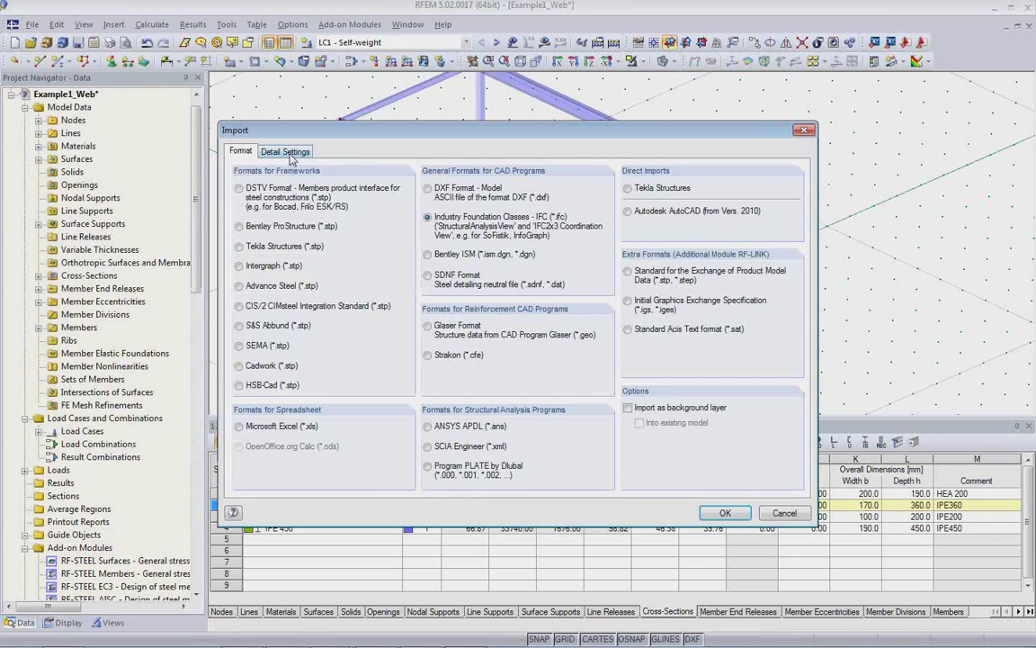
pyautogui.click(286, 152)
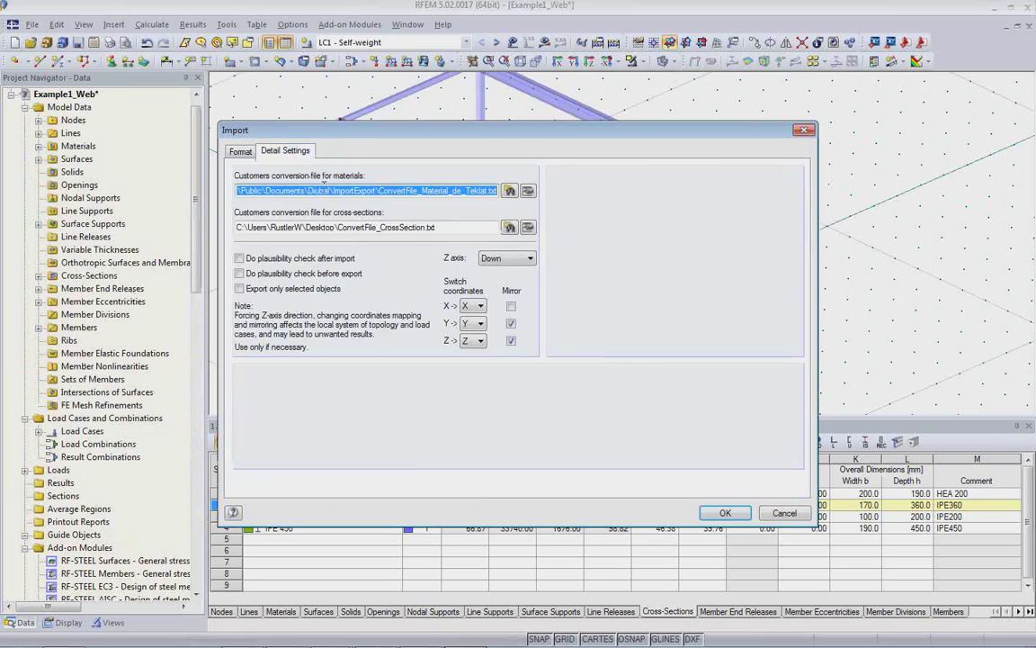
pyautogui.click(528, 228)
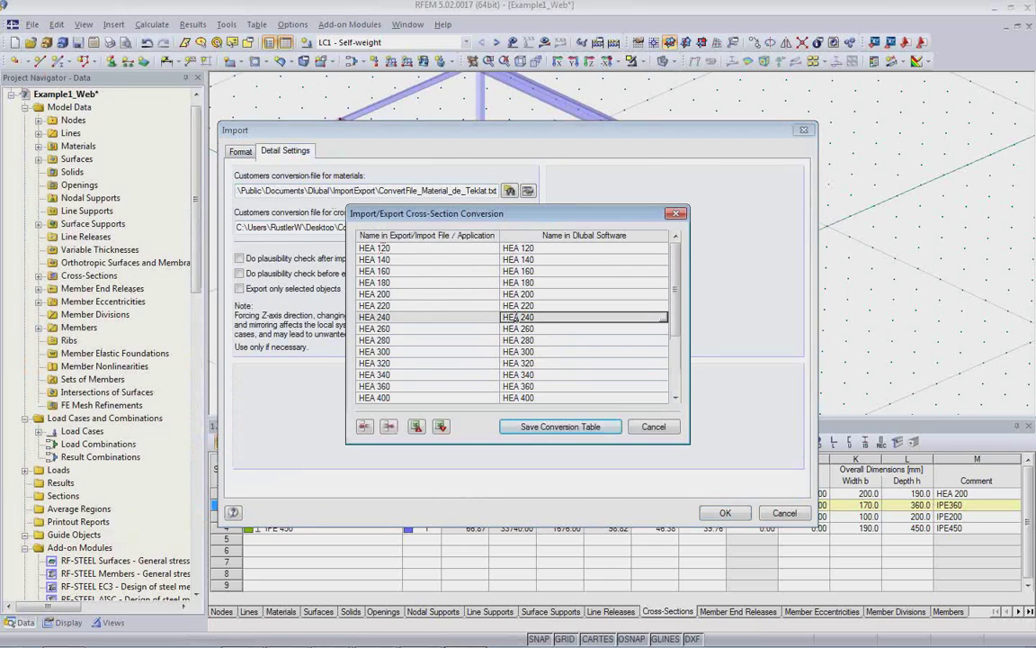
pyautogui.scroll(-6, 521, 373)
pyautogui.scroll(4, 520, 372)
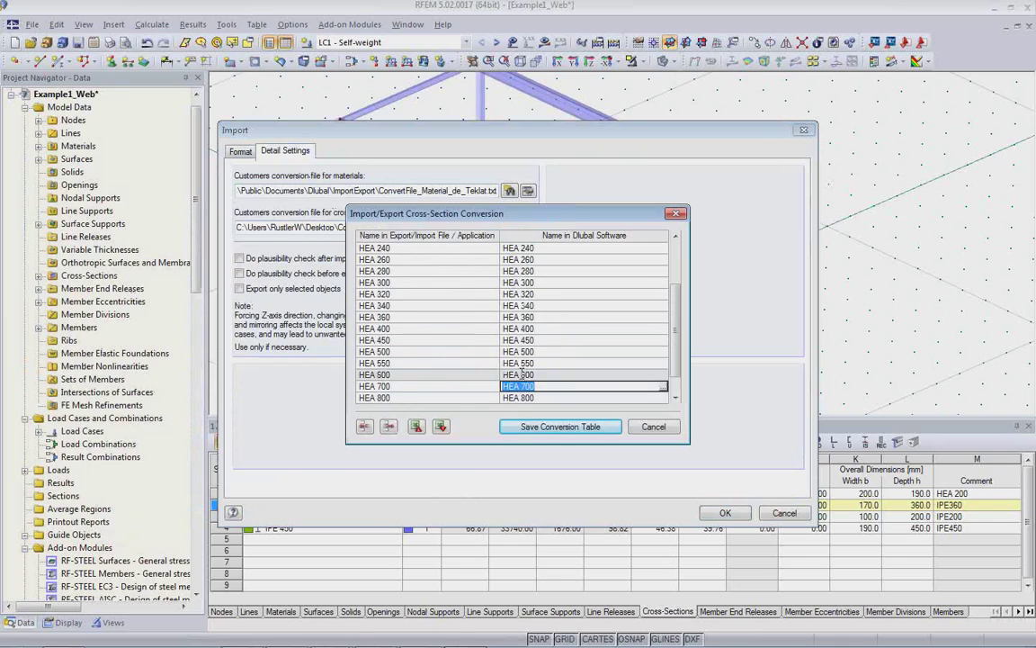
pyautogui.scroll(3, 521, 372)
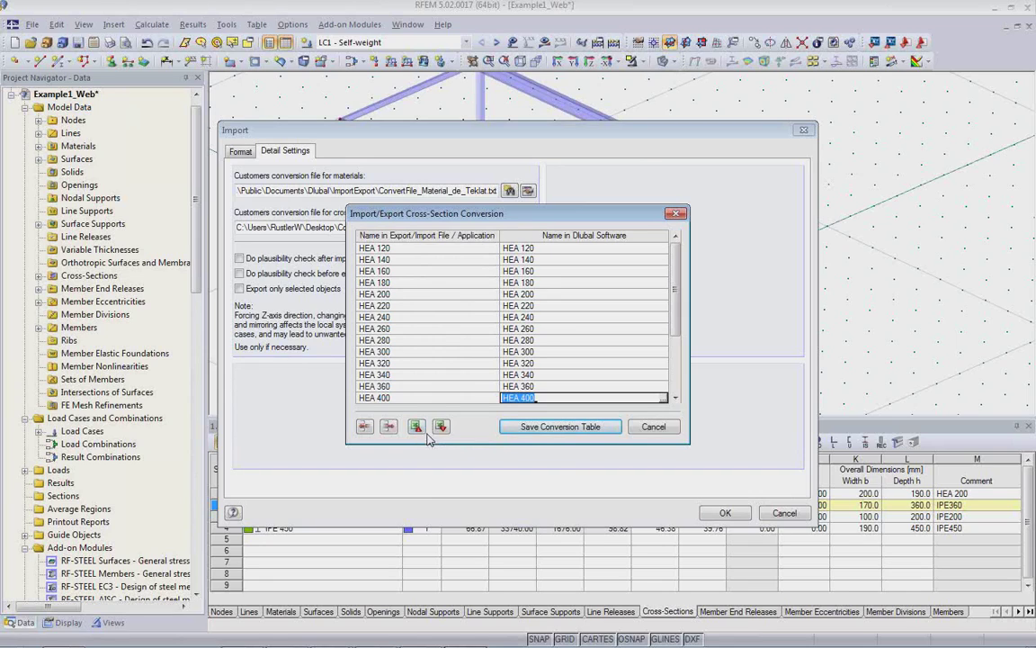
pyautogui.click(654, 428)
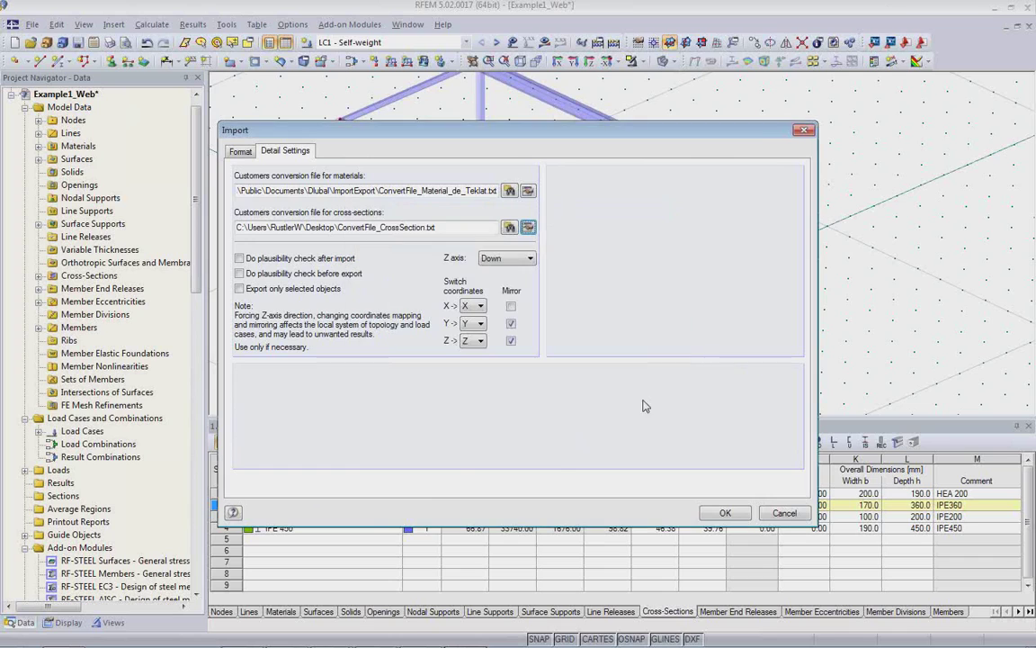
# Review the material conversion table in the import detail settings, then leave the import settings without importing anything.
pyautogui.click(528, 191)
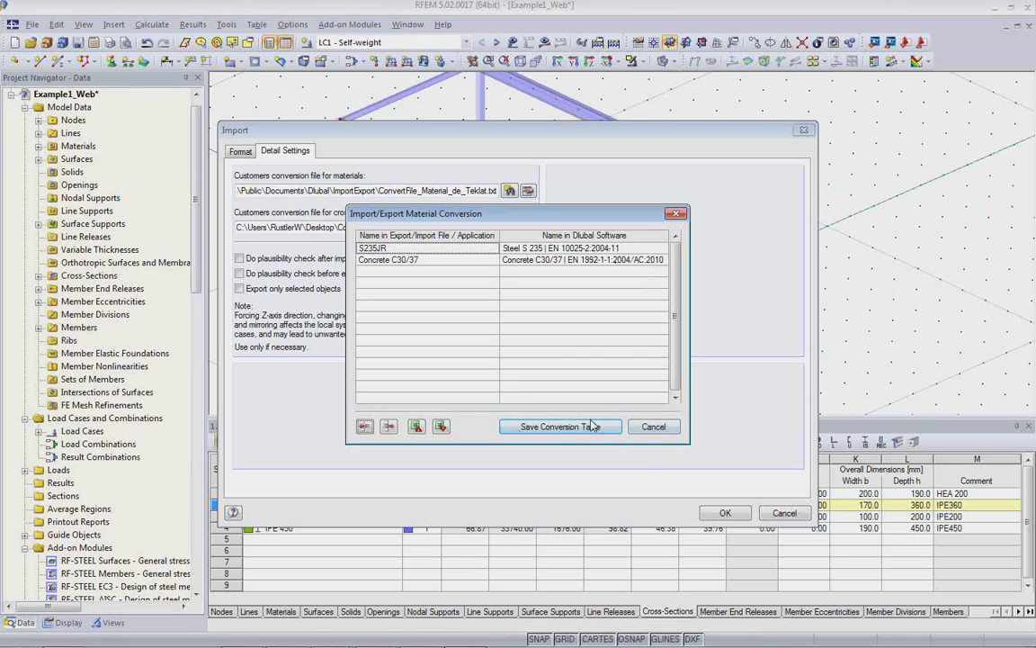
pyautogui.click(656, 427)
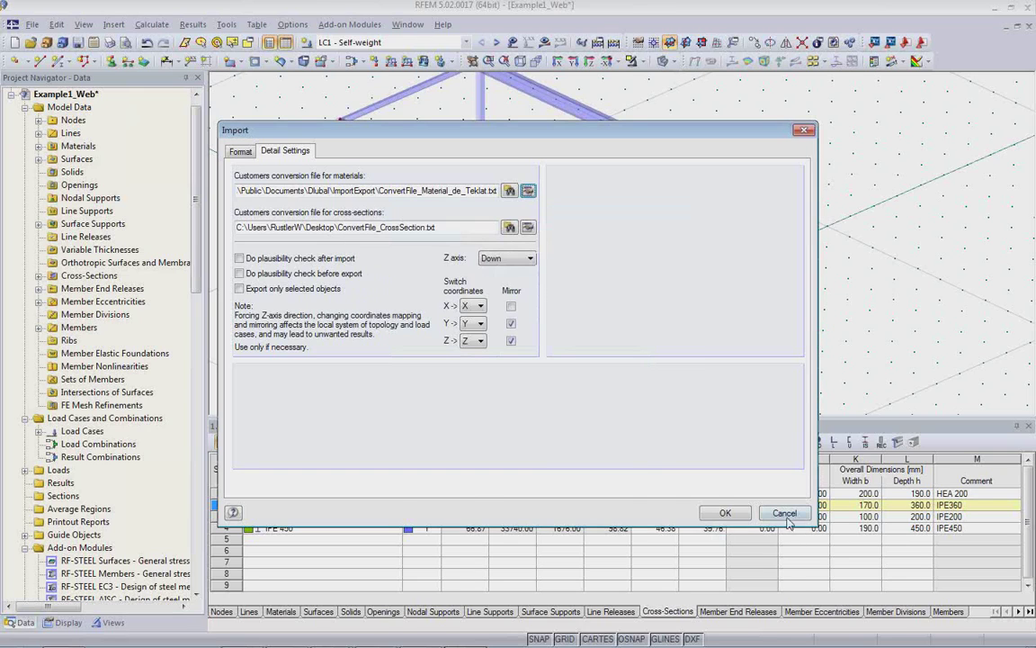
pyautogui.click(724, 511)
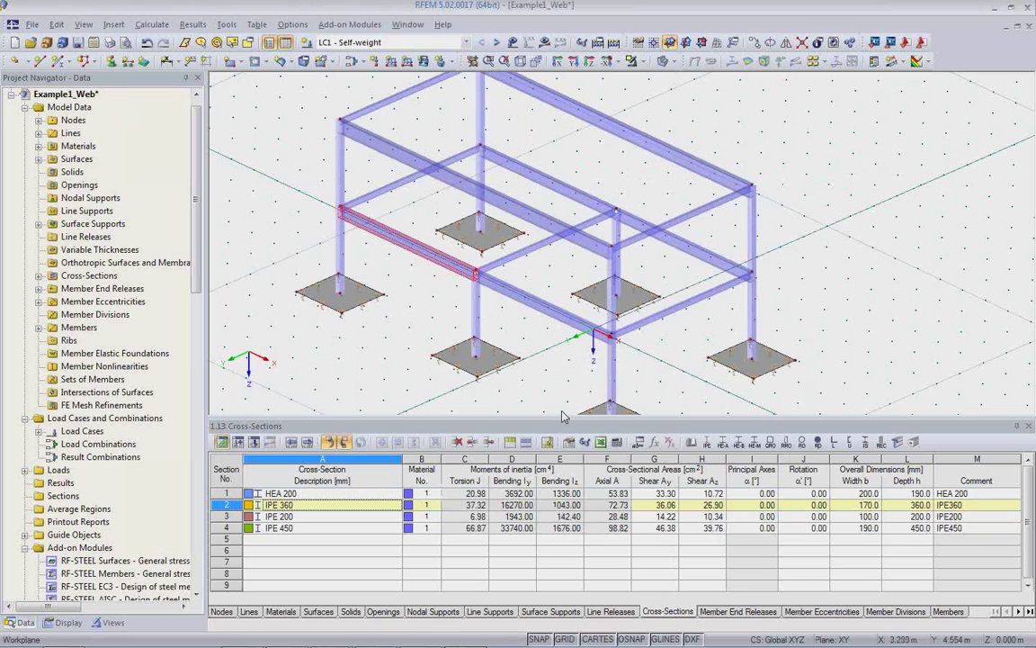
# Enlarge the model view and calculate load case LC1 - Self-weight to display its global deformations.
pyautogui.moveTo(560, 418); pyautogui.dragTo(535, 474)
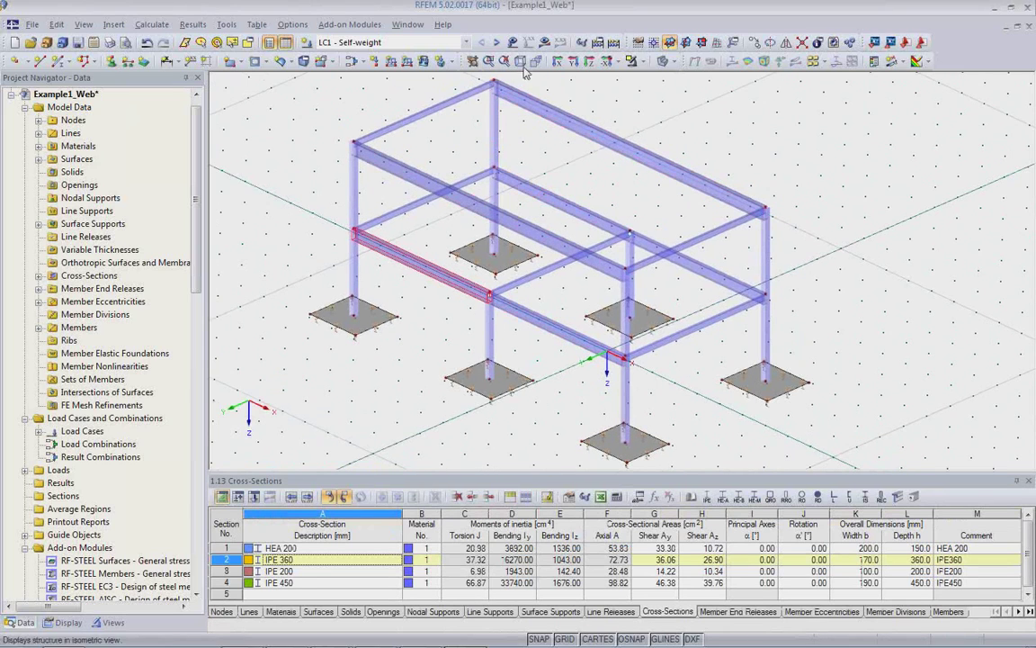
pyautogui.click(466, 43)
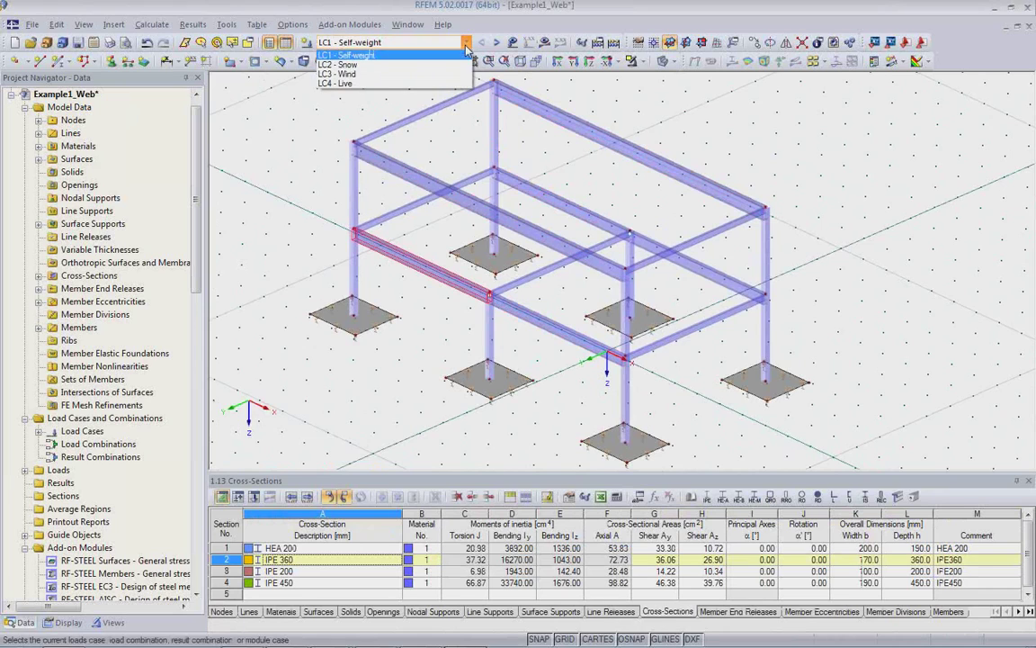
pyautogui.click(394, 57)
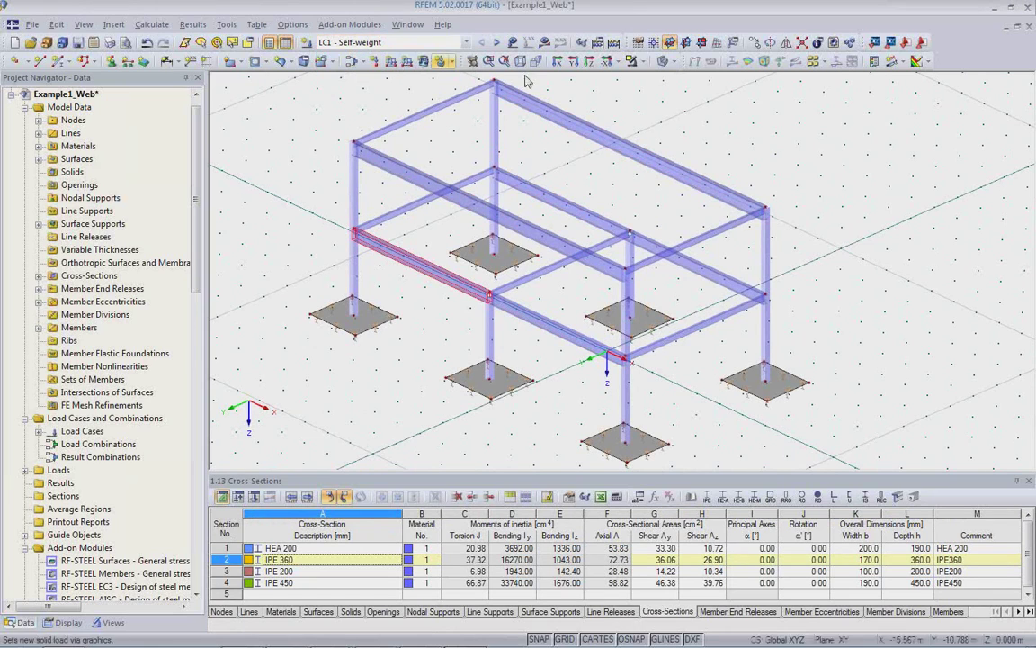
pyautogui.click(545, 43)
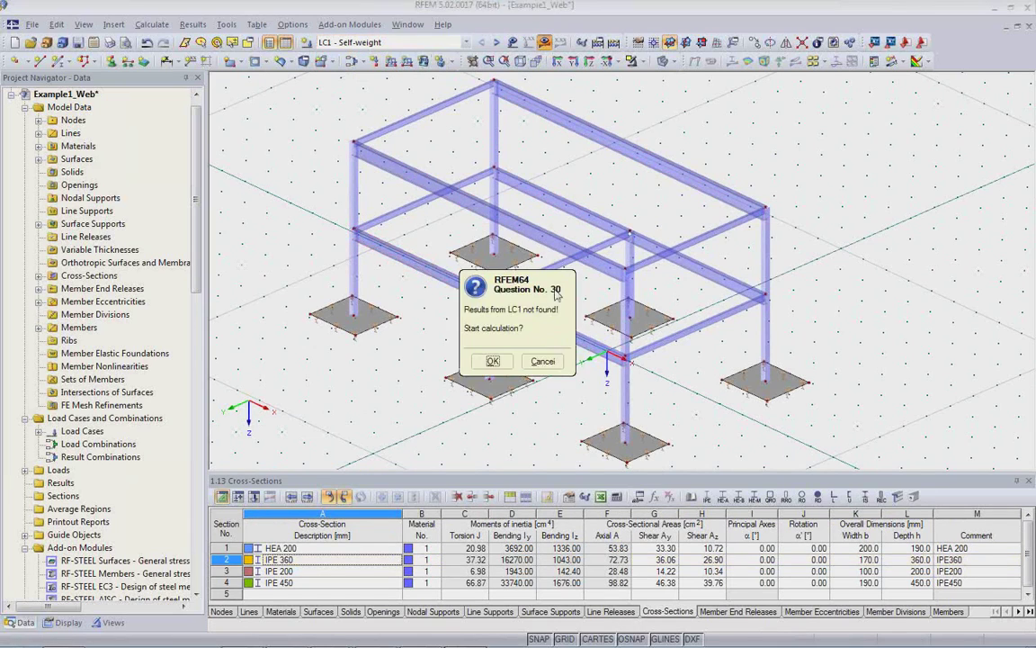
pyautogui.click(506, 364)
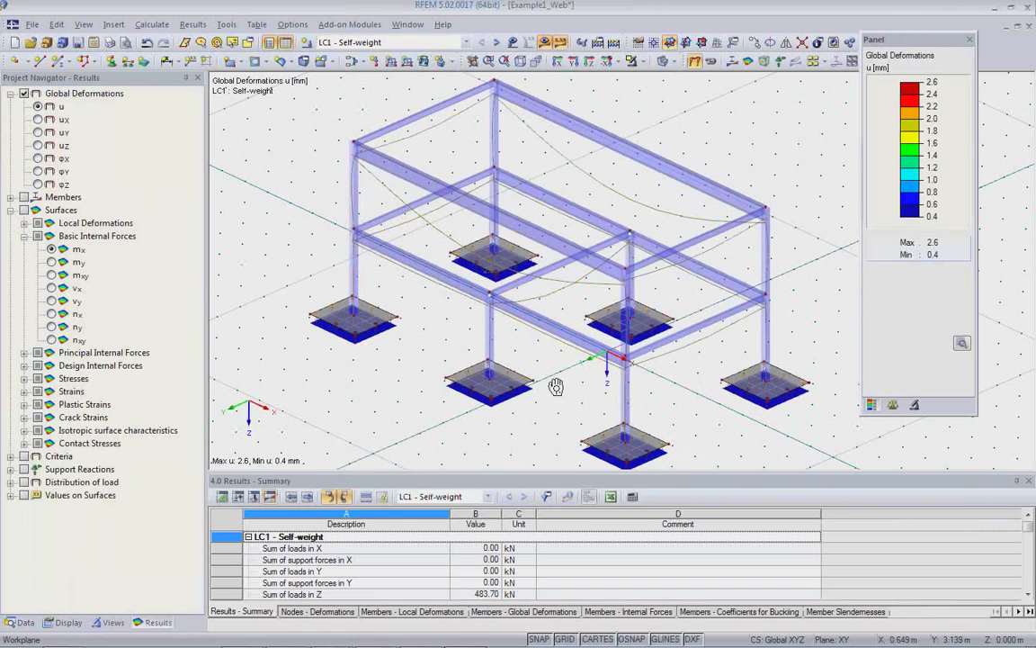
pyautogui.scroll(-2, 572, 366)
pyautogui.moveTo(557, 387); pyautogui.dragTo(710, 353, button='middle')
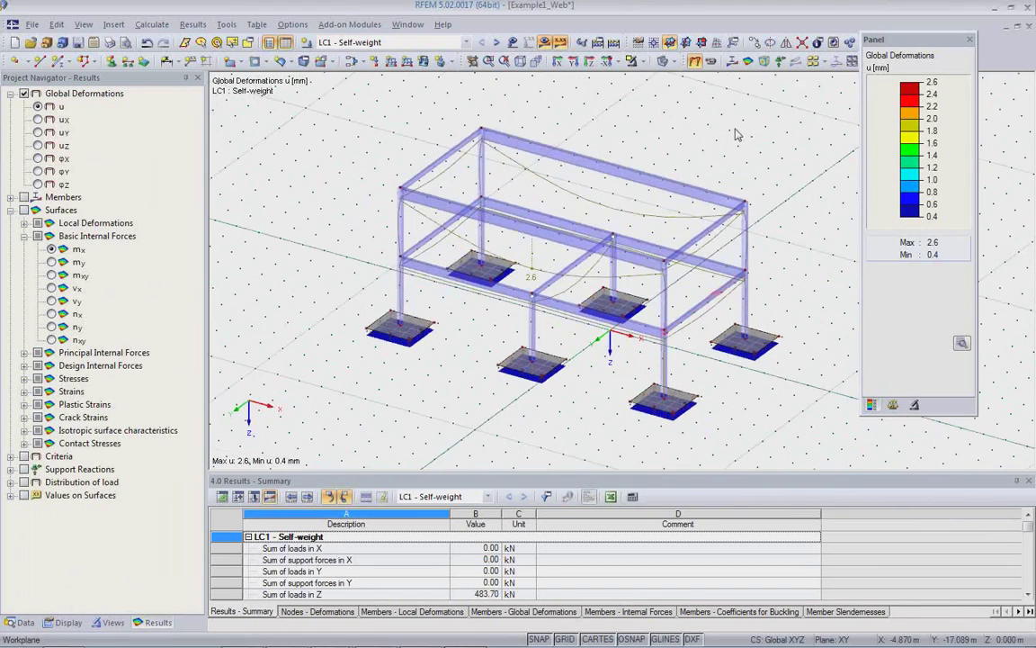
# Display the member internal forces My together with the surface basic internal forces mx on the foundation plates.
pyautogui.click(731, 60)
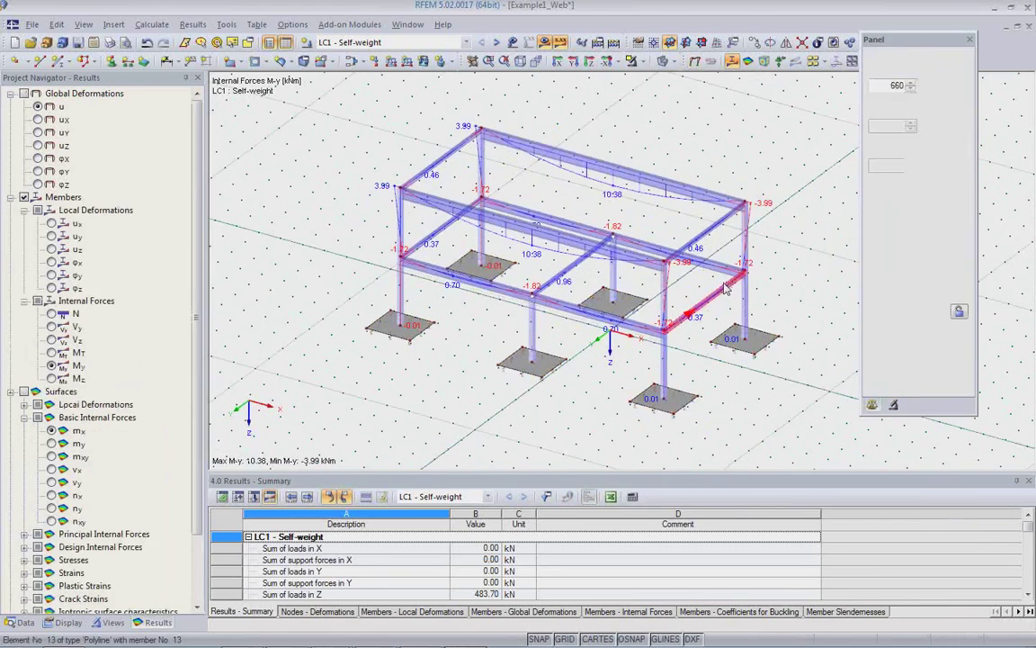
pyautogui.moveTo(722, 312)
pyautogui.keyDown('ctrl'); pyautogui.mouseDown(button='middle')
pyautogui.moveTo(710, 250)
pyautogui.moveTo(719, 293)
pyautogui.mouseUp(button='middle'); pyautogui.keyUp('ctrl')
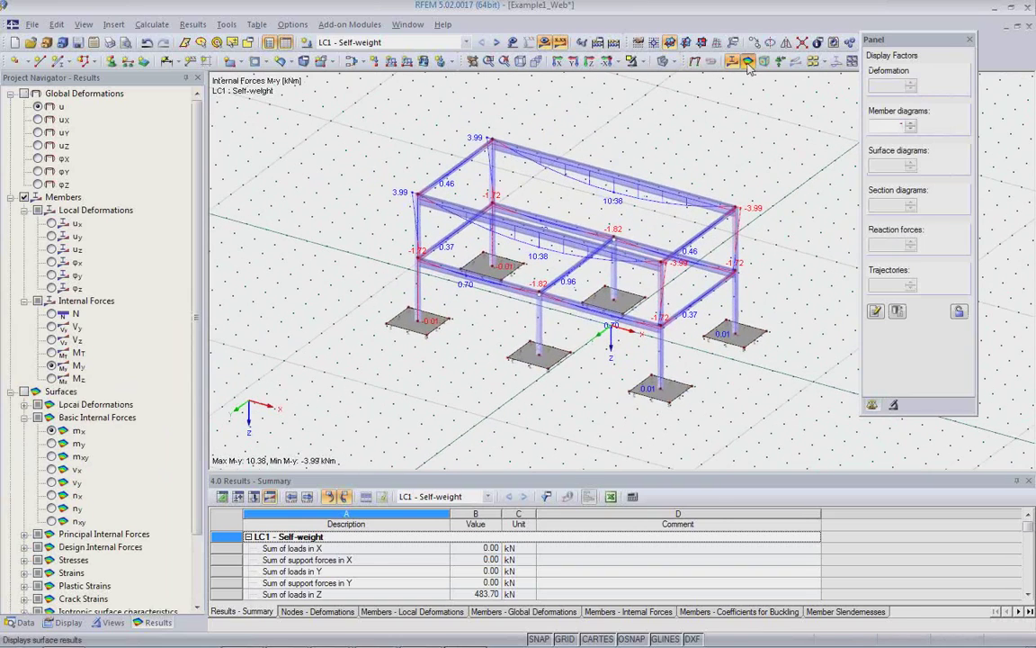
pyautogui.click(748, 62)
pyautogui.scroll(5, 440, 378)
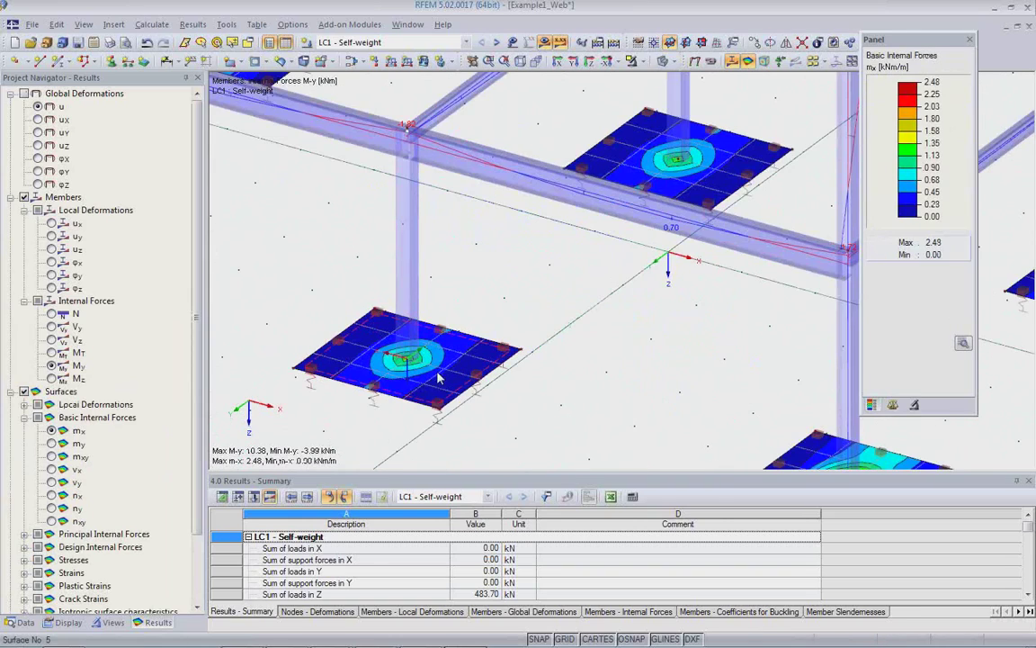
pyautogui.scroll(-5, 440, 377)
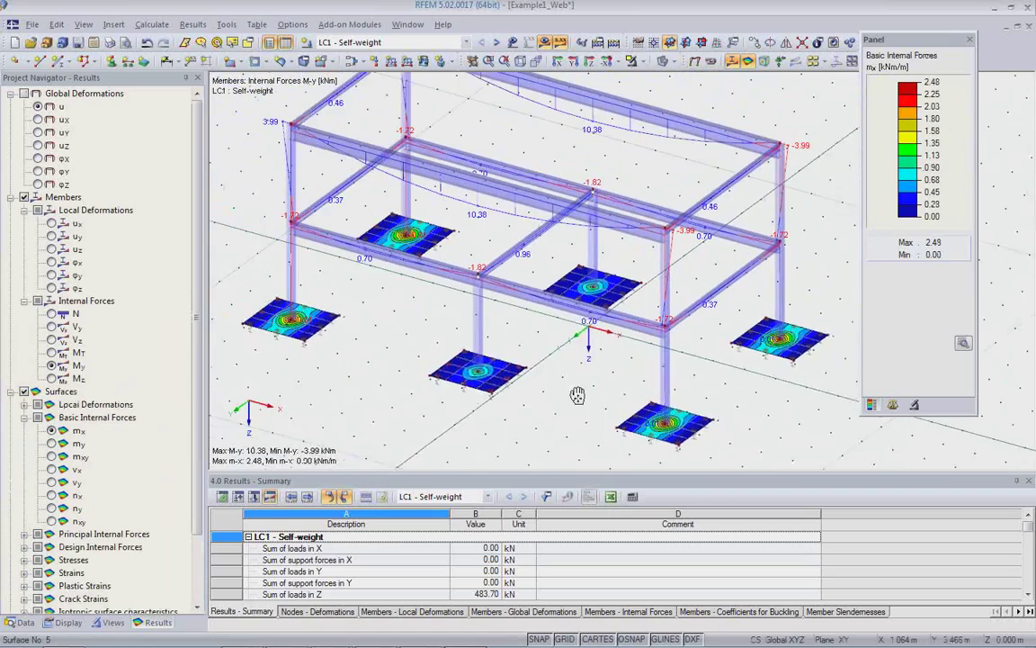
pyautogui.moveTo(577, 396)
pyautogui.keyDown('ctrl'); pyautogui.mouseDown(button='middle')
pyautogui.moveTo(544, 360)
pyautogui.moveTo(589, 389)
pyautogui.moveTo(605, 384)
pyautogui.moveTo(542, 295)
pyautogui.moveTo(555, 292)
pyautogui.moveTo(567, 385)
pyautogui.mouseUp(button='middle'); pyautogui.keyUp('ctrl')
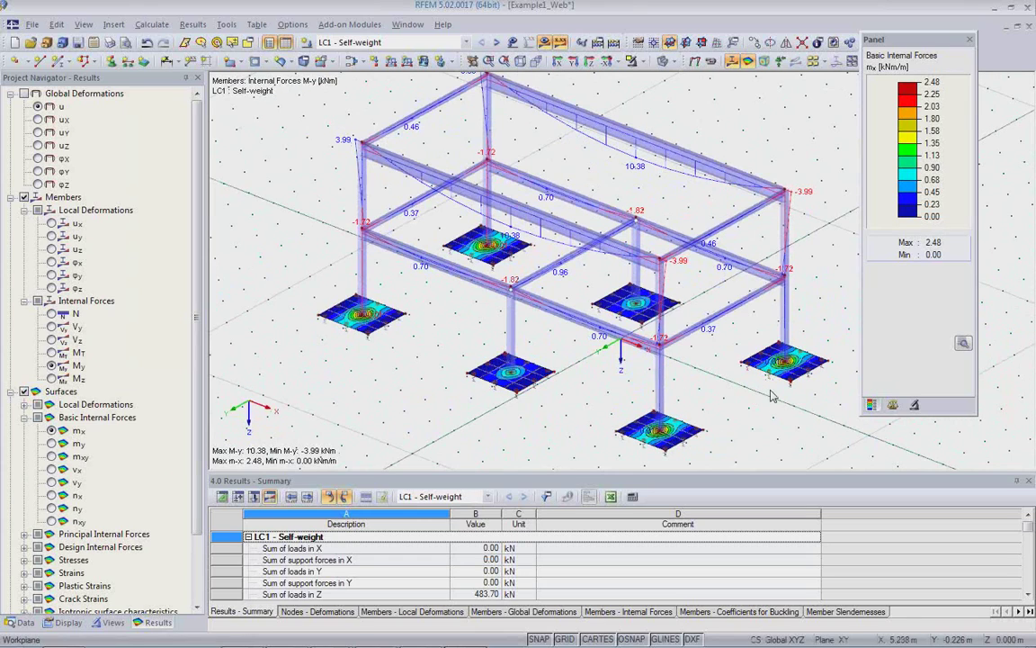
# Examine the self-weight bending moment diagrams on the frame members and the mx contours on the foundation plates.
pyautogui.scroll(2, 771, 396)
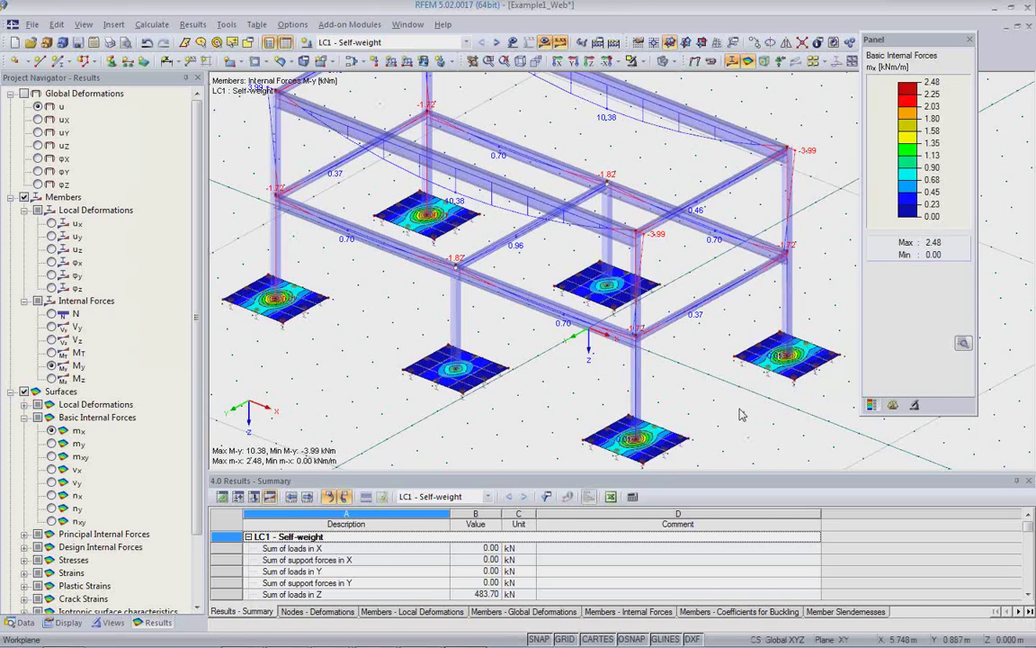
pyautogui.scroll(2, 739, 414)
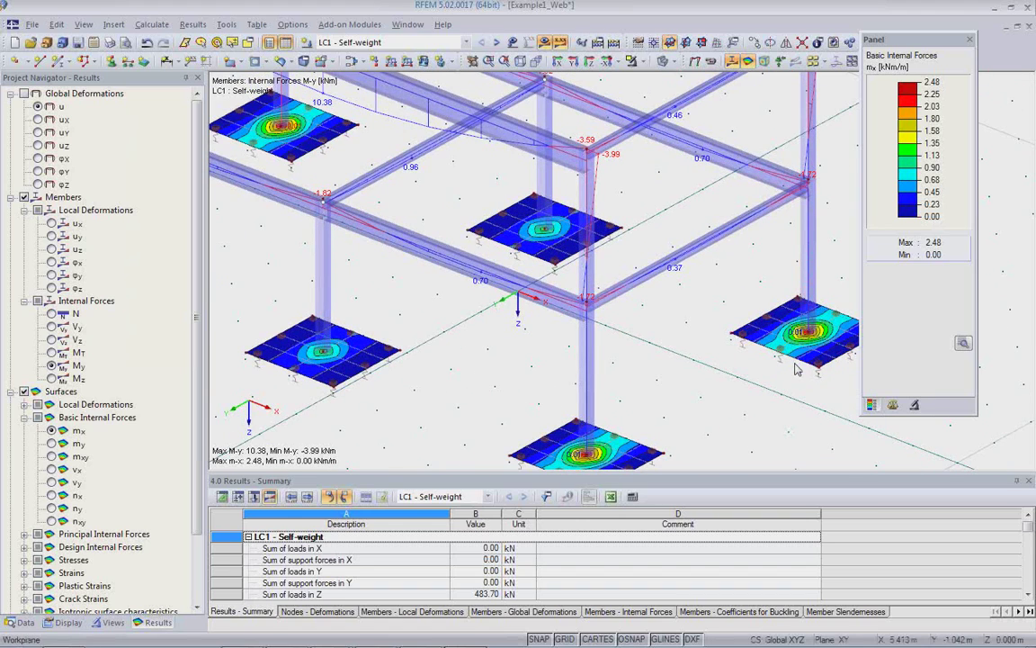
pyautogui.scroll(-2, 528, 420)
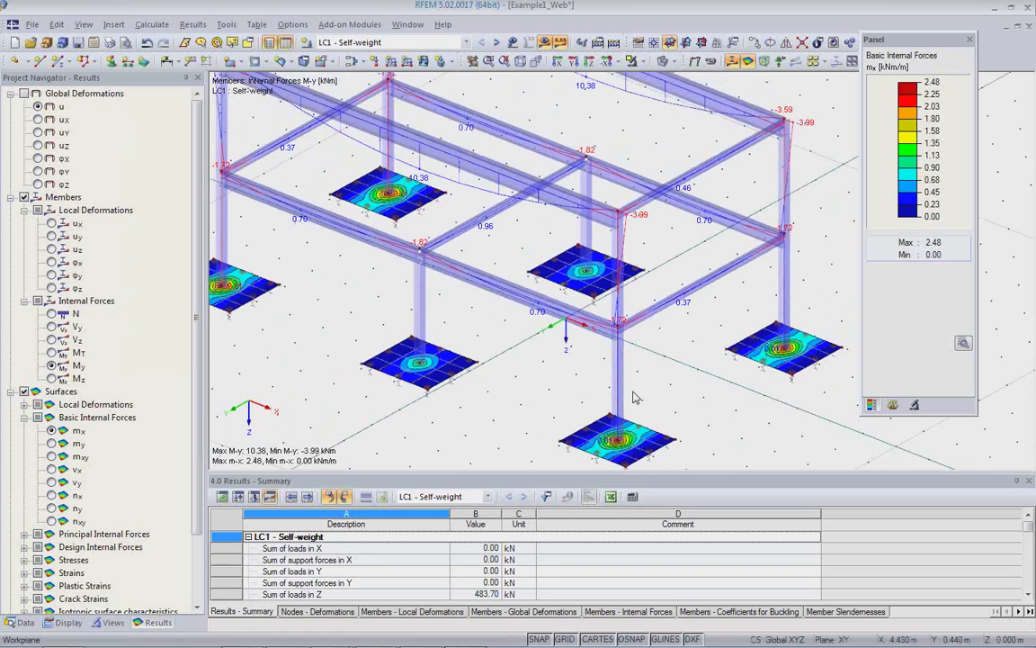
pyautogui.moveTo(633, 393)
pyautogui.mouseDown(button='middle')
pyautogui.moveTo(700, 420)
pyautogui.moveTo(635, 397)
pyautogui.mouseUp(button='middle')
pyautogui.scroll(-2, 642, 406)
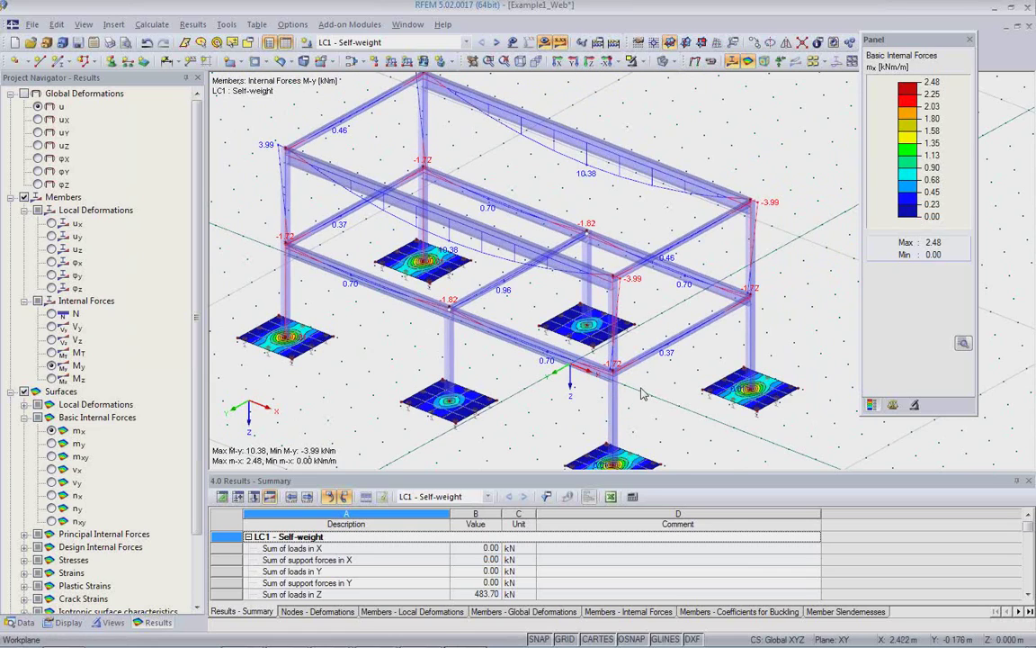
pyautogui.scroll(-1, 642, 393)
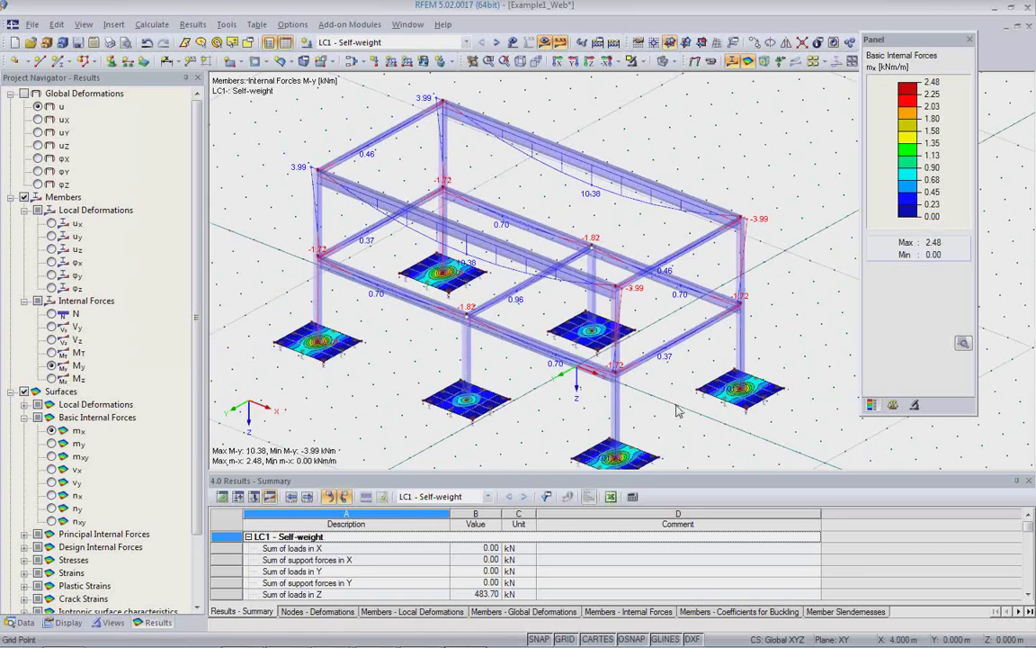
pyautogui.scroll(-1, 675, 412)
pyautogui.moveTo(677, 395)
pyautogui.keyDown('ctrl'); pyautogui.mouseDown(button='middle')
pyautogui.moveTo(688, 345)
pyautogui.moveTo(681, 379)
pyautogui.moveTo(720, 327)
pyautogui.moveTo(703, 366)
pyautogui.moveTo(667, 378)
pyautogui.mouseUp(button='middle'); pyautogui.keyUp('ctrl')
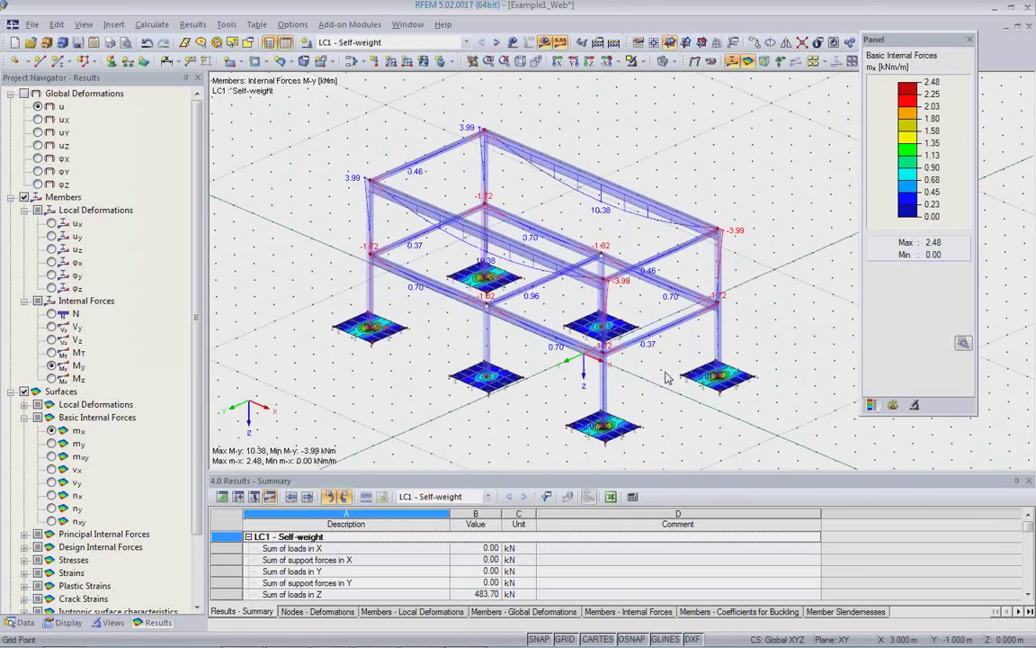
pyautogui.scroll(1, 666, 378)
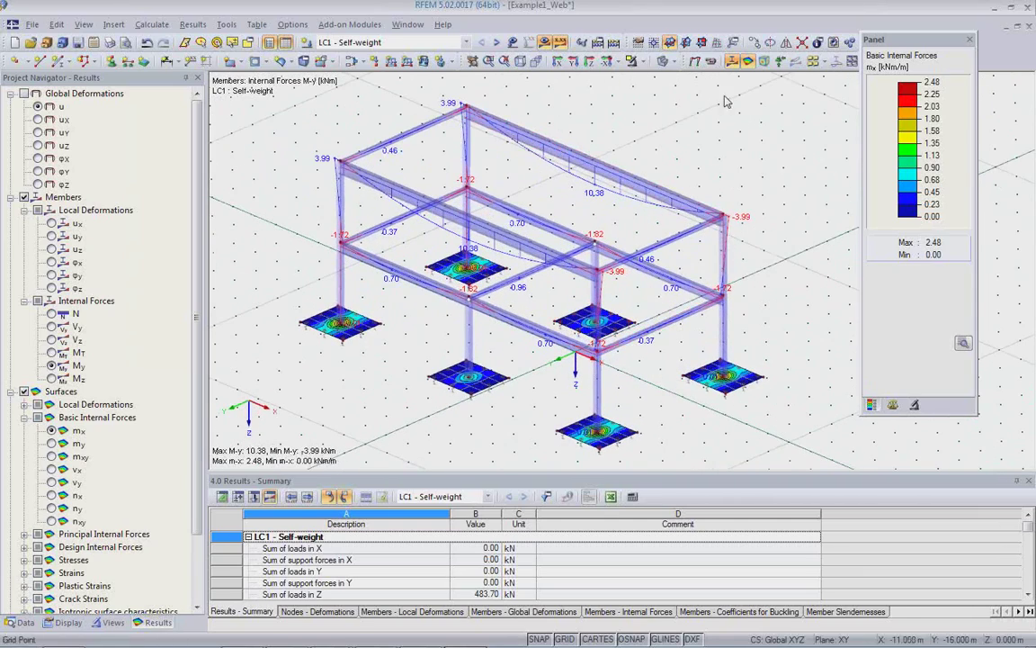
# Hide the results and show the model as a wireframe to inspect the member axes where the lower front beams meet the middle column.
pyautogui.click(545, 43)
pyautogui.click(663, 61)
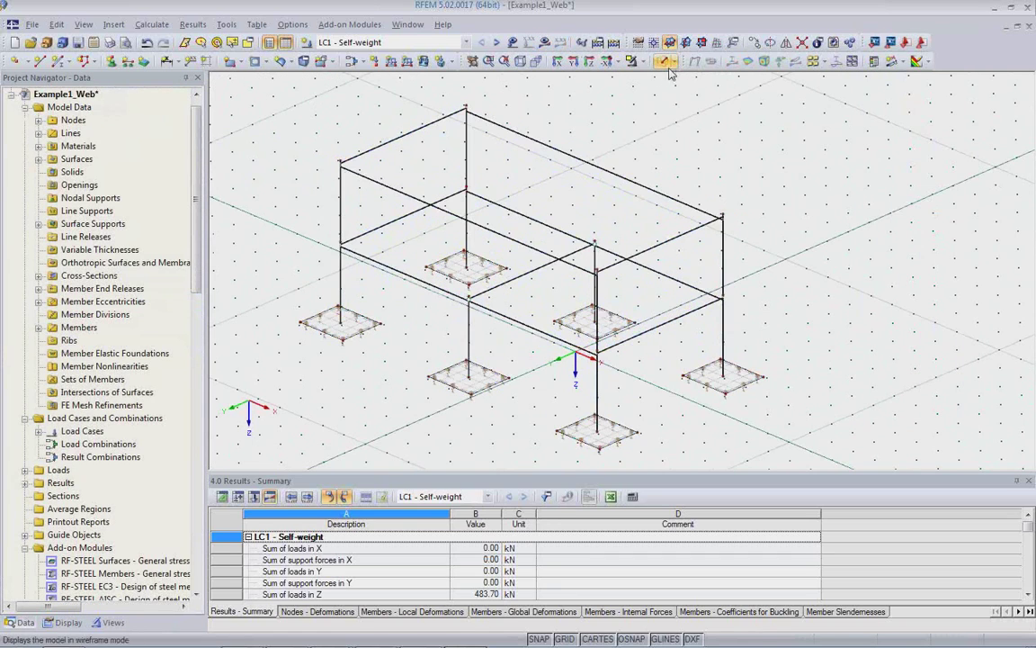
pyautogui.scroll(2, 710, 269)
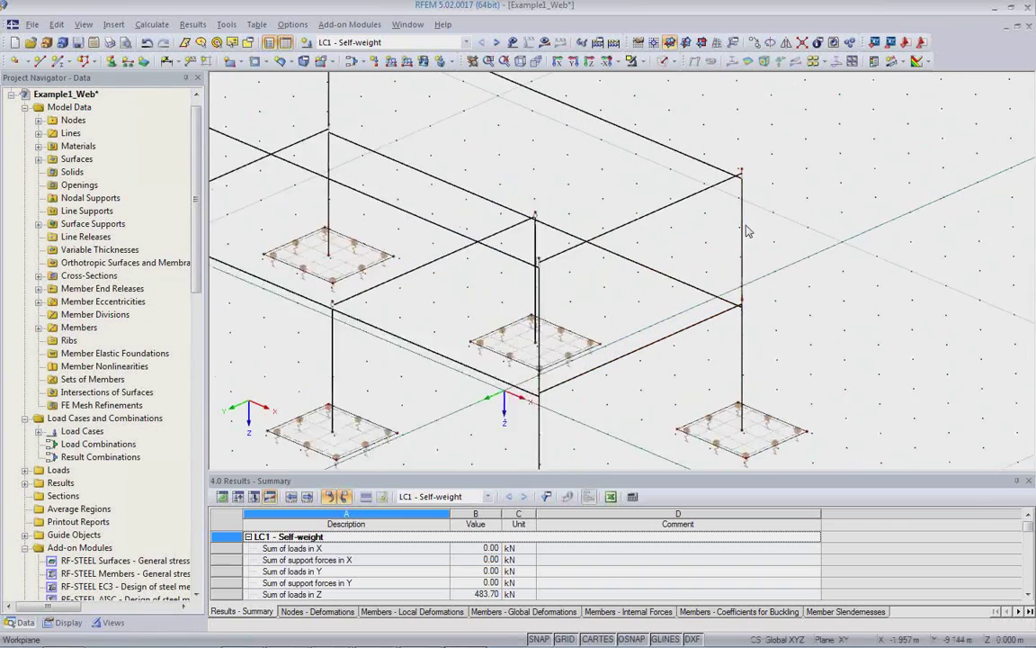
pyautogui.scroll(4, 748, 239)
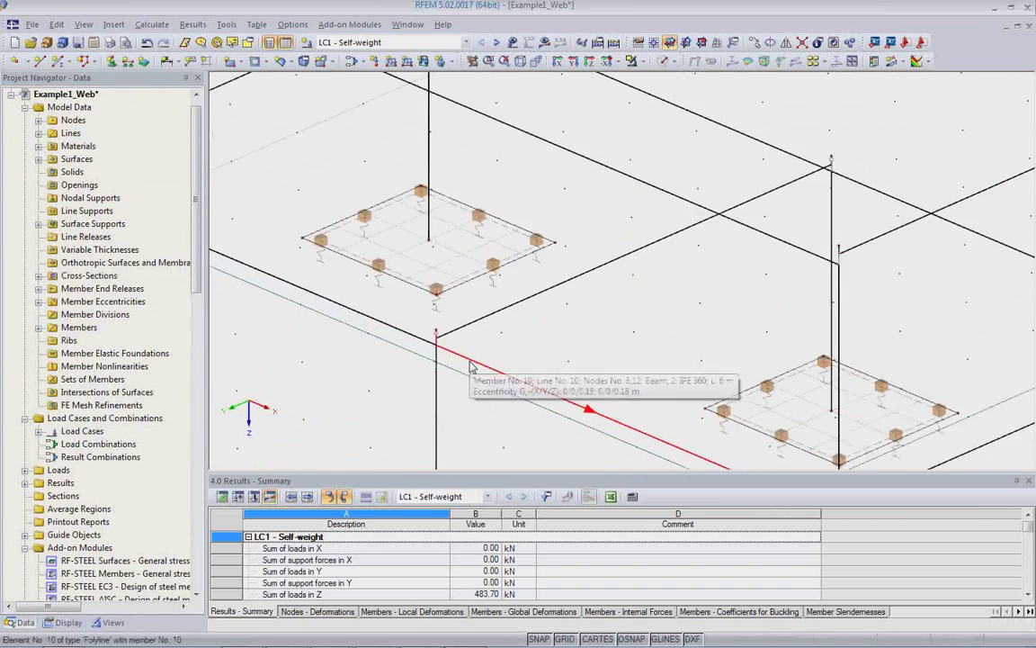
pyautogui.scroll(2, 472, 367)
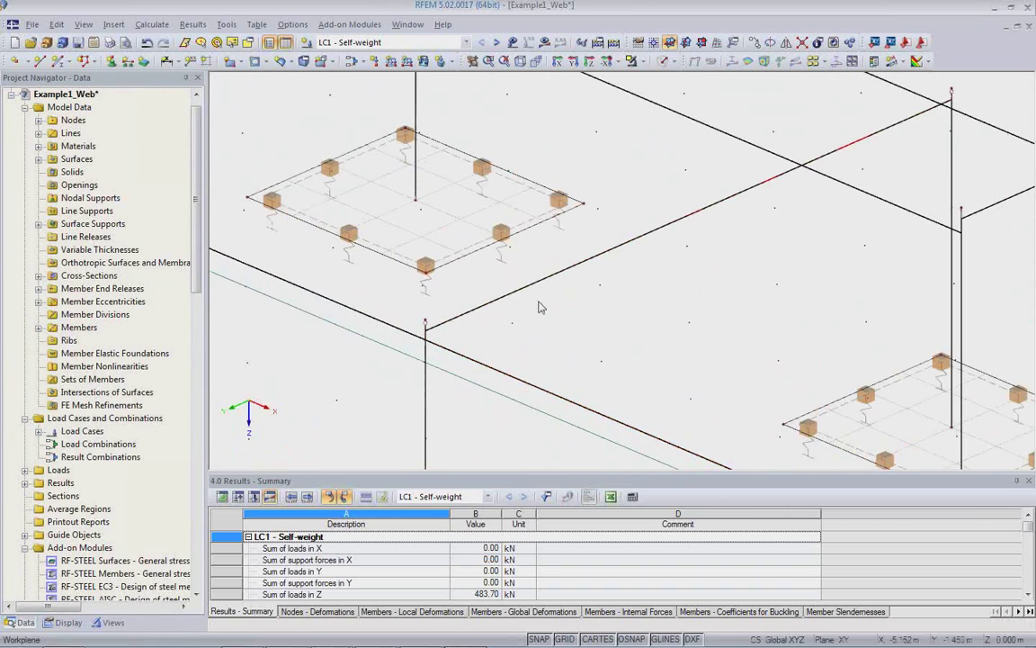
pyautogui.scroll(-4, 522, 351)
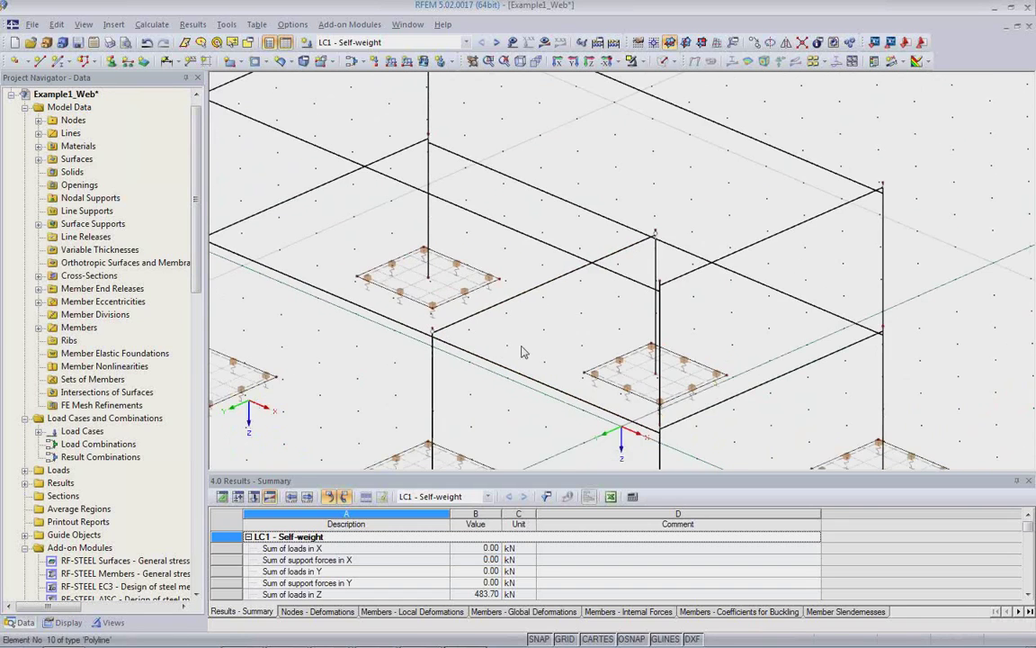
pyautogui.scroll(-3, 520, 358)
pyautogui.scroll(1, 603, 302)
pyautogui.scroll(3, 537, 310)
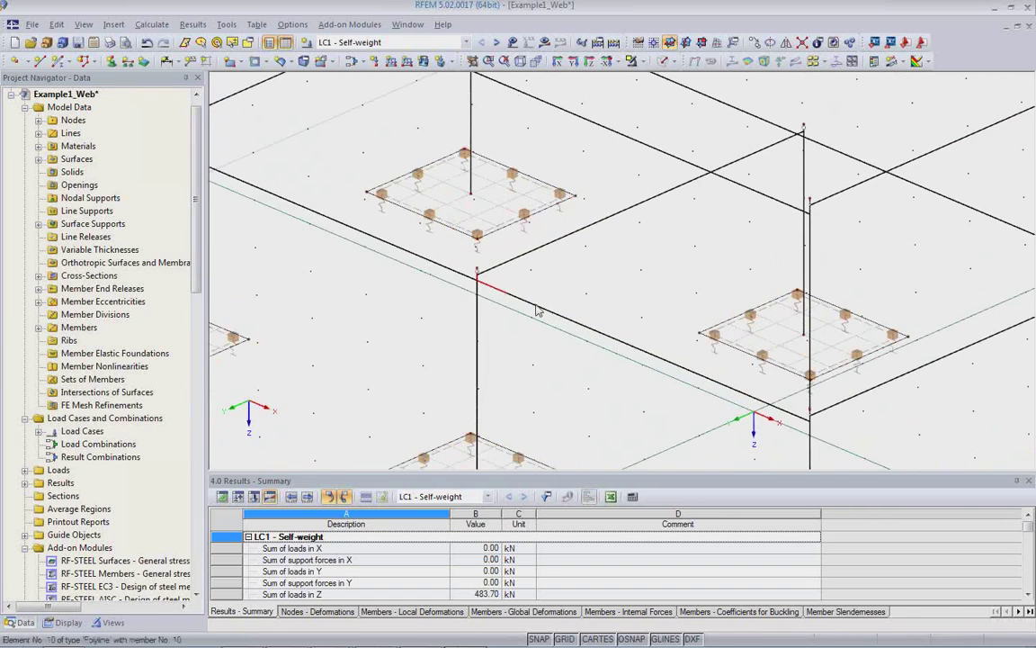
# Show the model as an opaque solid and take a close look at the joint on the front middle column.
pyautogui.click(663, 63)
pyautogui.scroll(2, 635, 247)
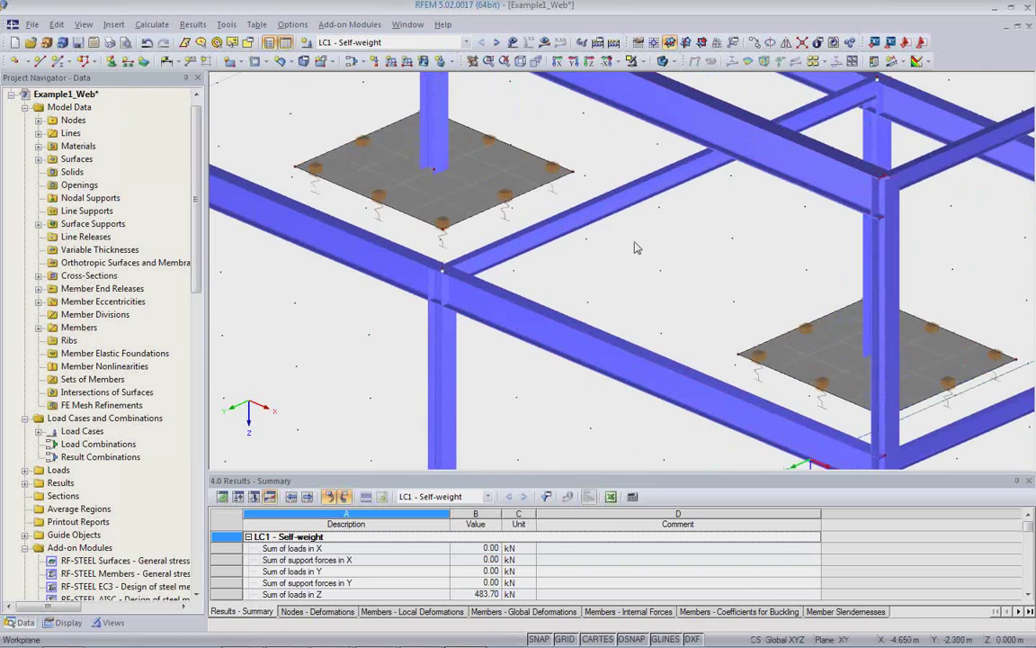
# Examine the beam-to-column connections at the upper front corner column in the solid model and return to the whole frame.
pyautogui.moveTo(538, 276); pyautogui.dragTo(524, 325, button='middle')
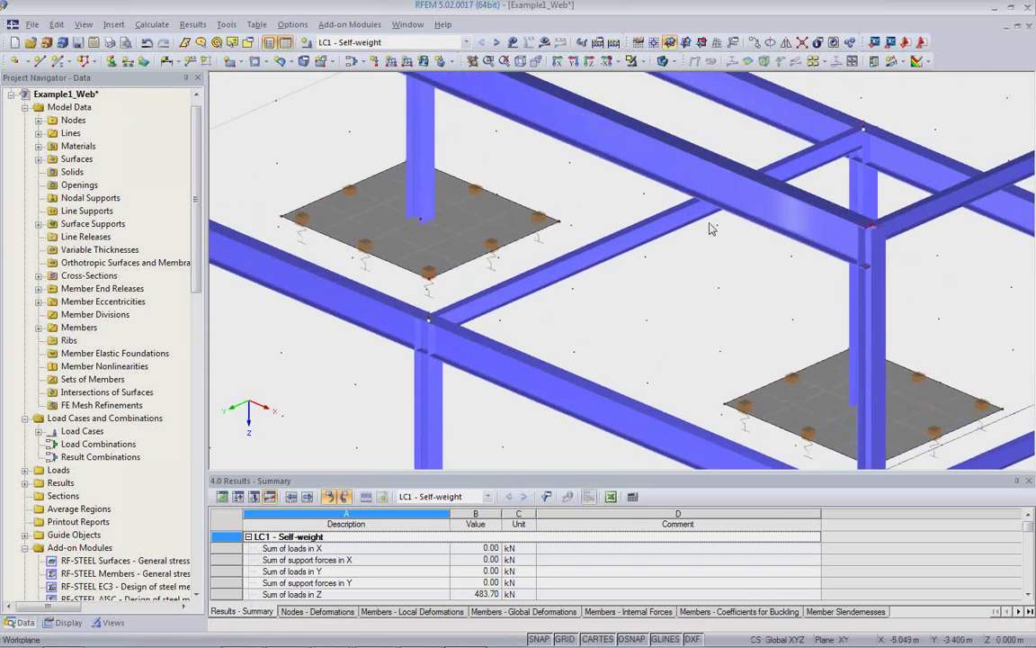
pyautogui.keyDown('ctrl'); pyautogui.moveTo(905, 258); pyautogui.dragTo(685, 312, button='middle'); pyautogui.keyUp('ctrl')
pyautogui.scroll(5, 686, 313)
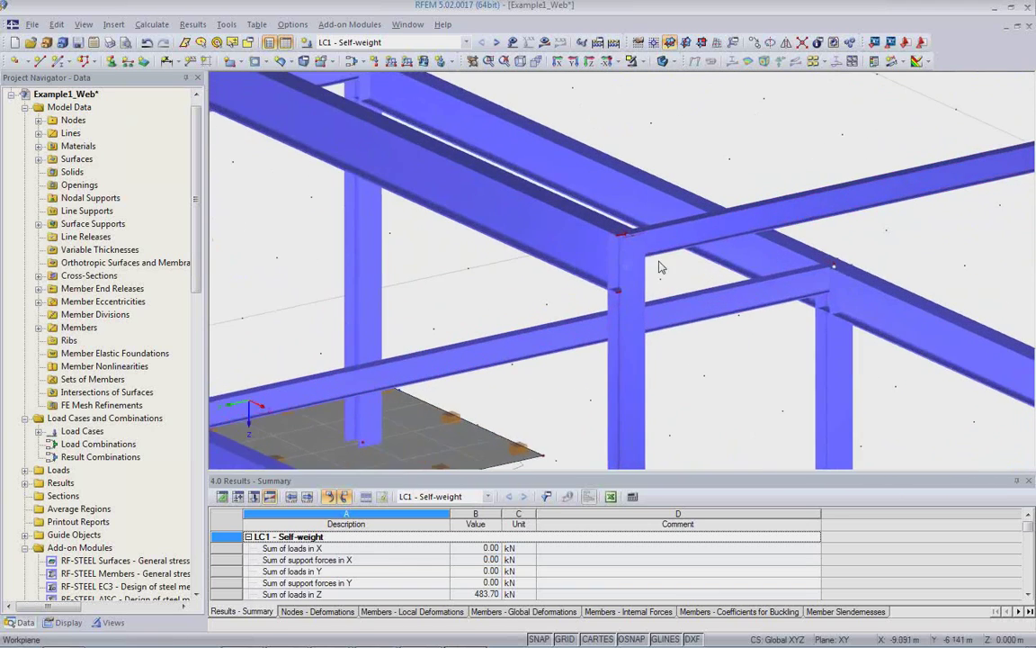
pyautogui.scroll(-6, 669, 239)
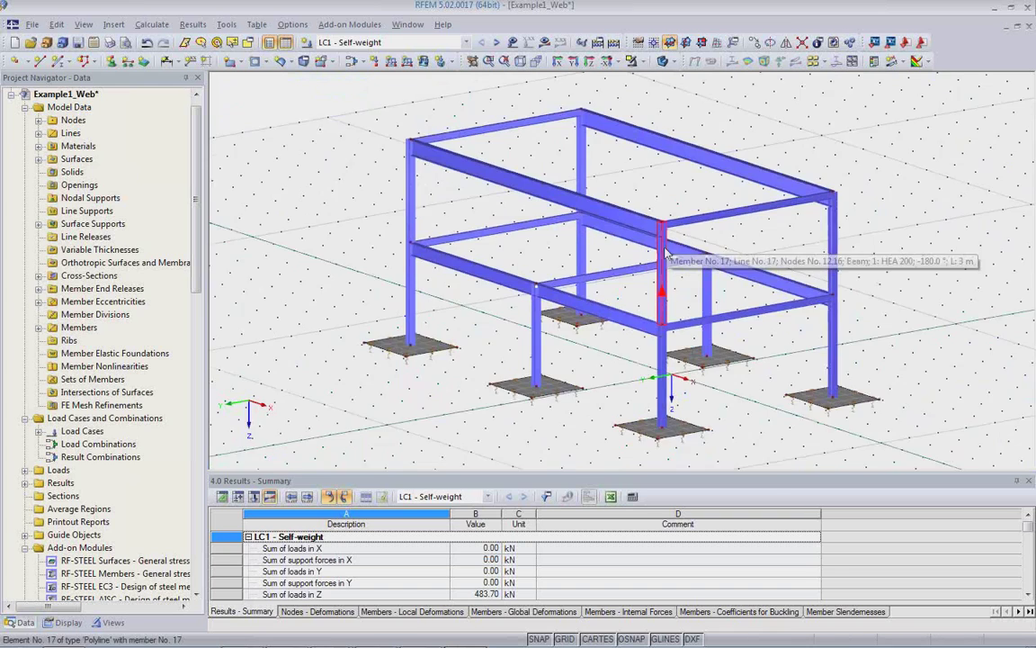
pyautogui.keyDown('ctrl'); pyautogui.moveTo(669, 301); pyautogui.dragTo(628, 317, button='middle'); pyautogui.keyUp('ctrl')
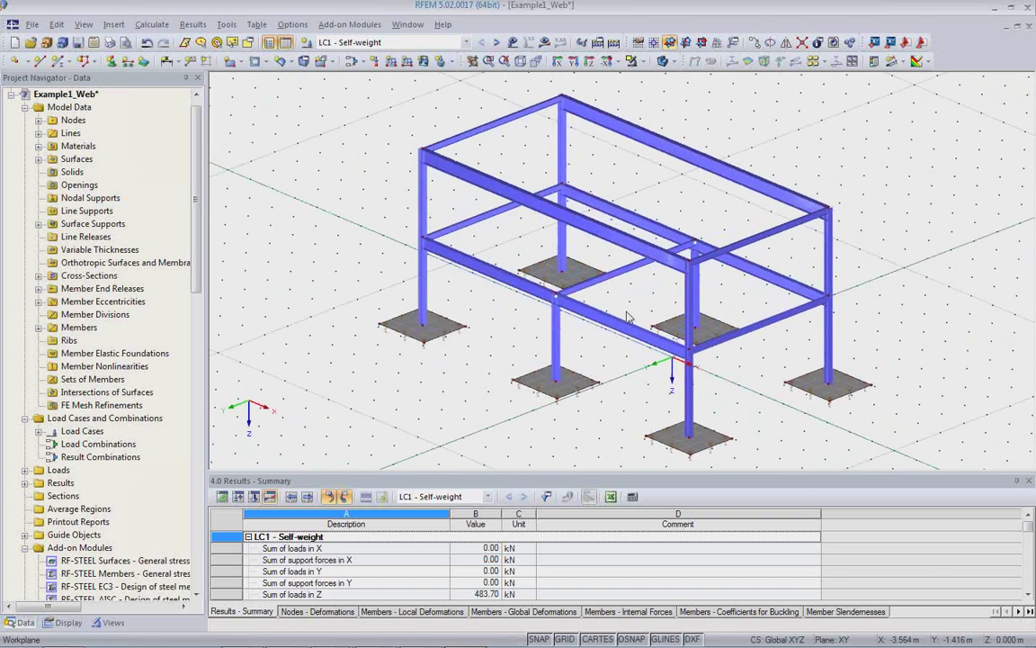
# Switch to Revit and set the RFEM export to update the existing structure without member eccentricities, converting isolated foundations to nodal supports YYY NNY.
pyautogui.moveTo(432, 646)
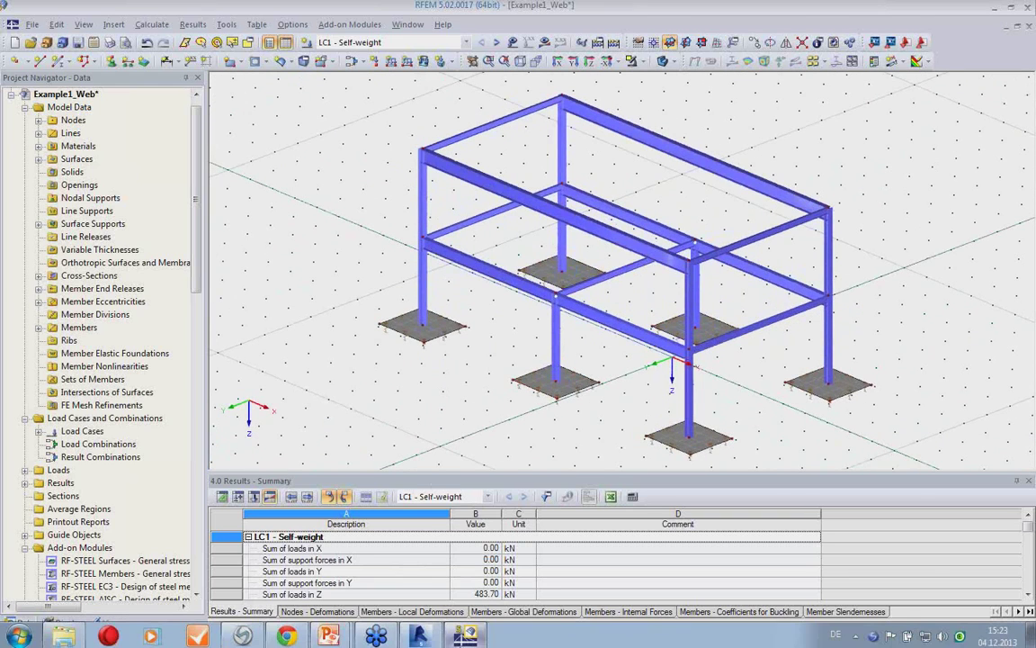
pyautogui.click(419, 634)
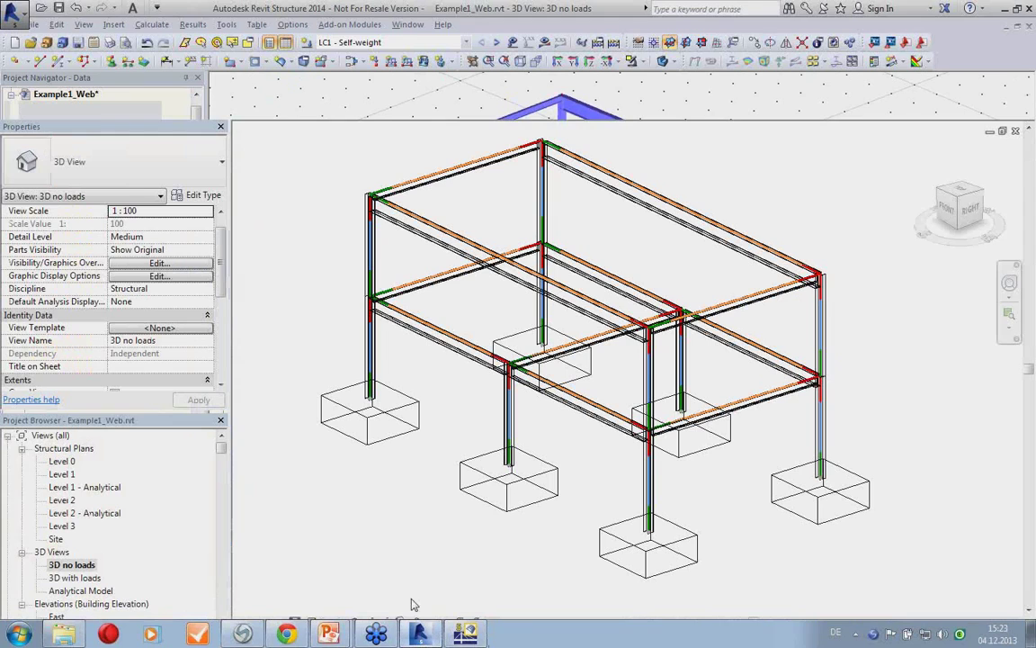
pyautogui.click(497, 24)
pyautogui.click(30, 59)
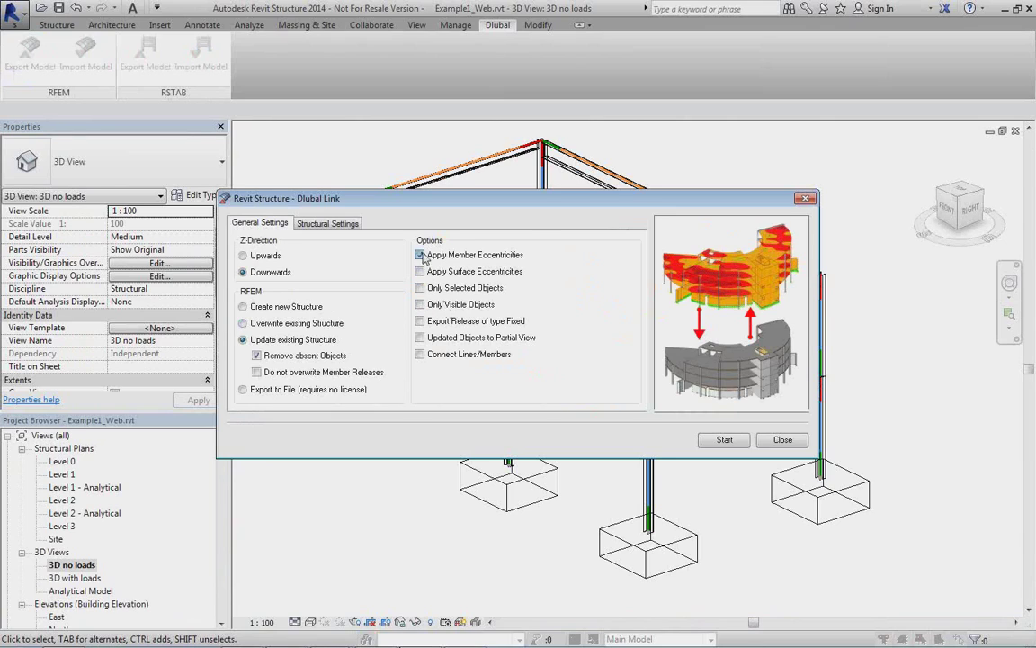
pyautogui.click(329, 224)
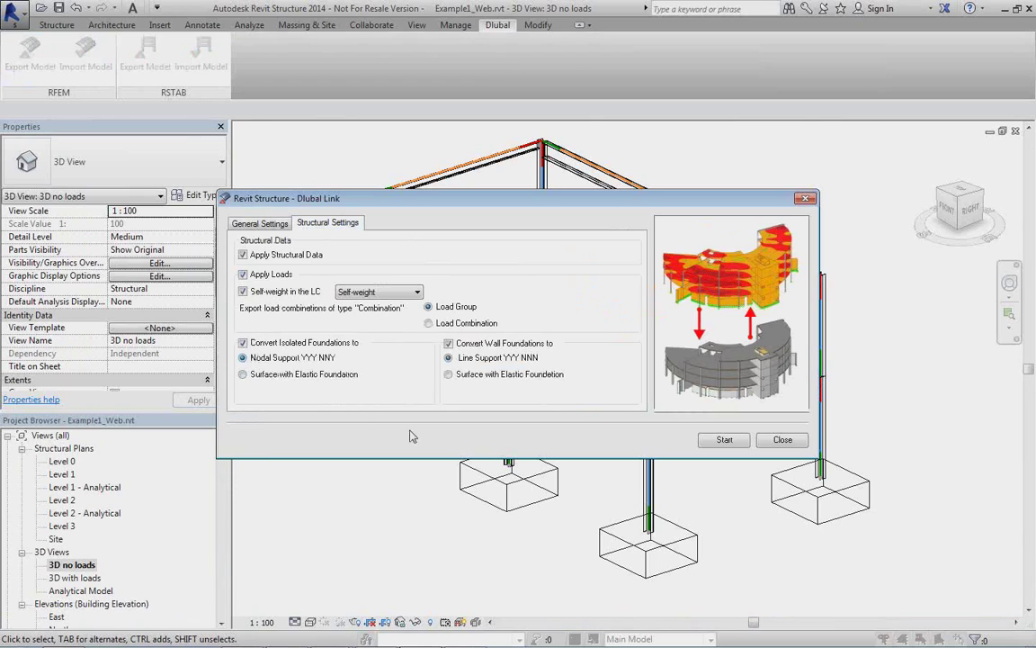
pyautogui.click(270, 224)
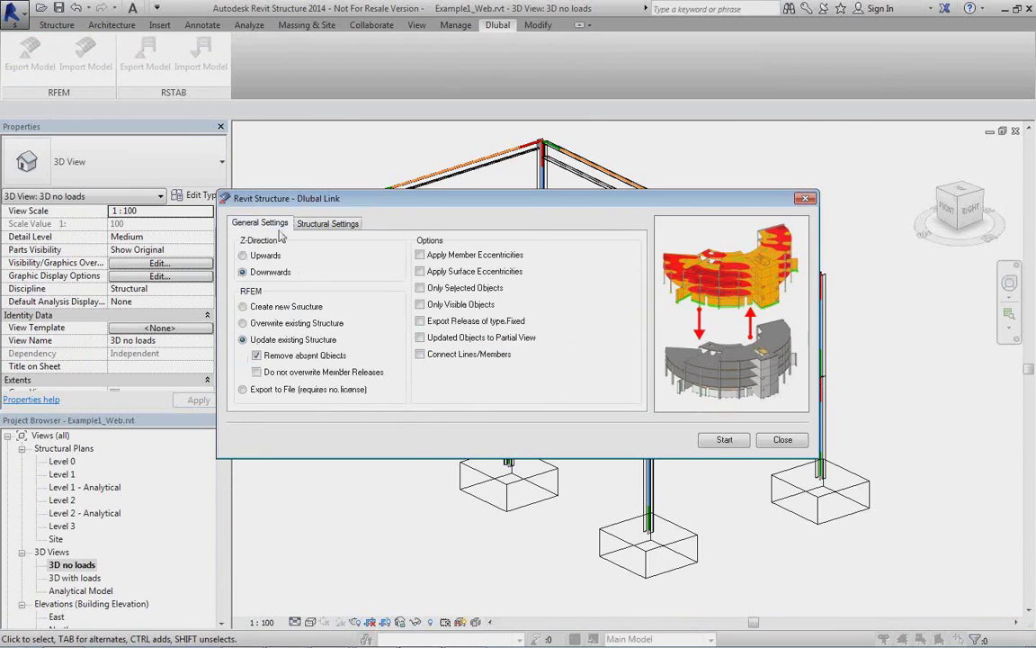
# Run the export from Revit and inspect the updated frame with its nodal supports in RFEM.
pyautogui.click(722, 441)
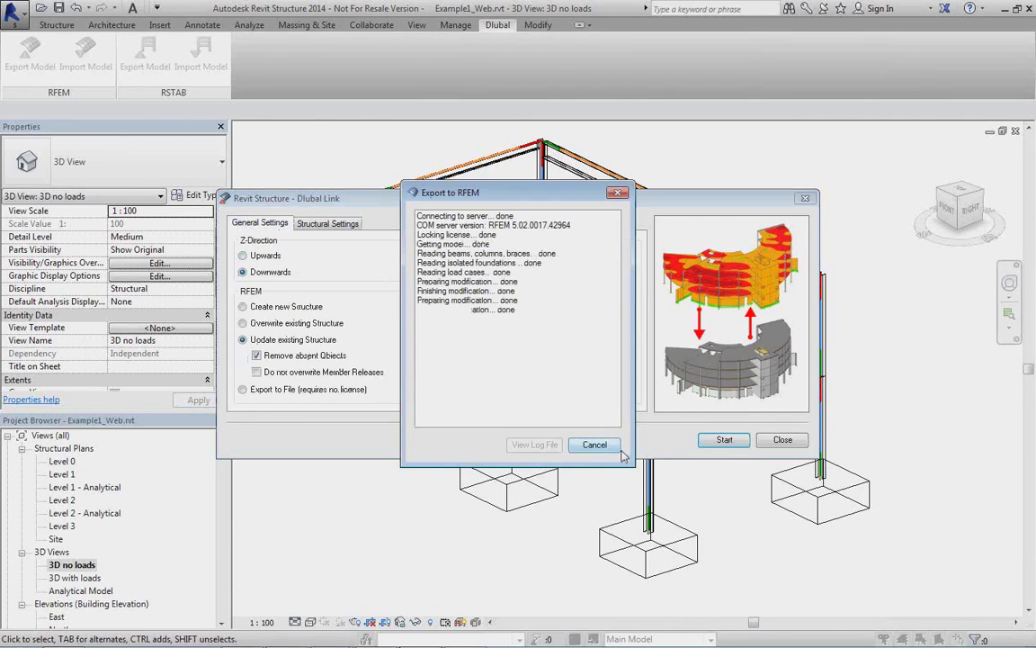
pyautogui.click(596, 444)
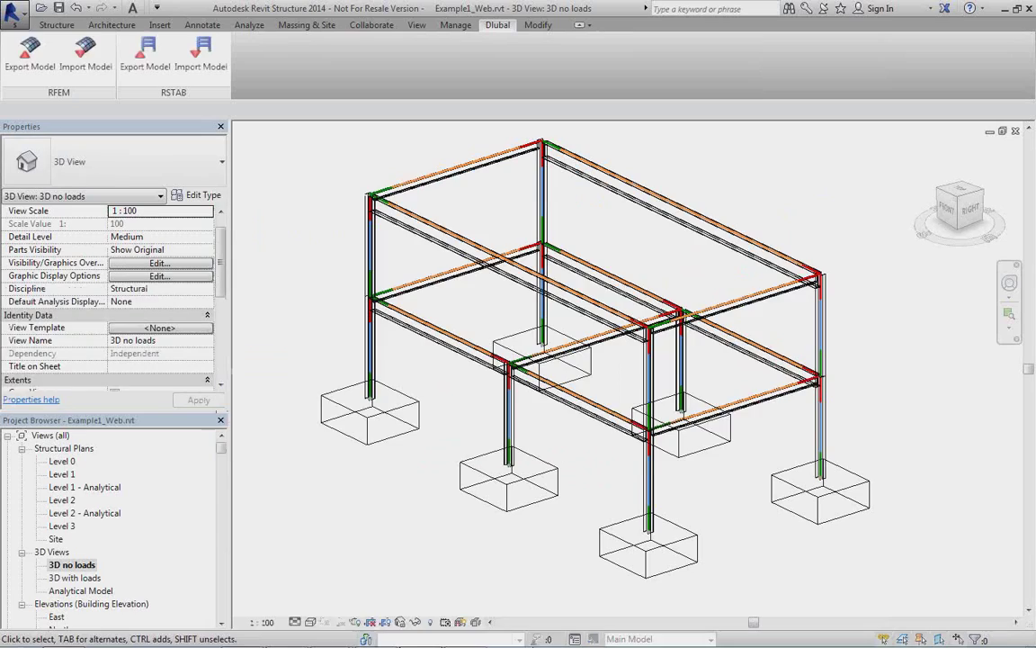
pyautogui.click(436, 637)
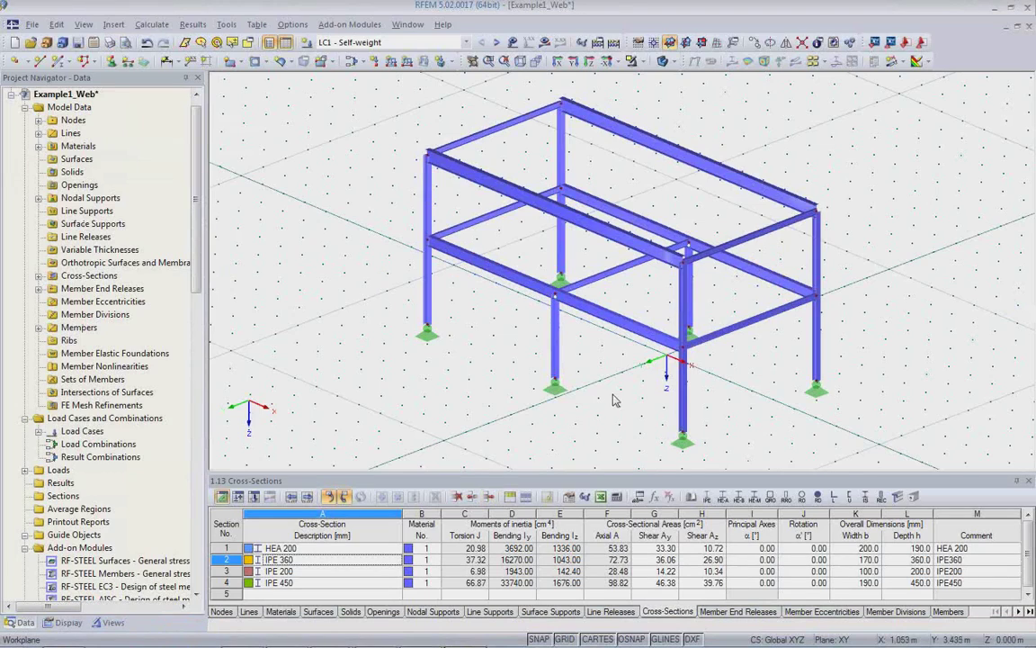
pyautogui.moveTo(615, 412)
pyautogui.keyDown('ctrl'); pyautogui.mouseDown(button='middle')
pyautogui.moveTo(701, 364)
pyautogui.moveTo(632, 403)
pyautogui.mouseUp(button='middle'); pyautogui.keyUp('ctrl')
pyautogui.scroll(5, 634, 395)
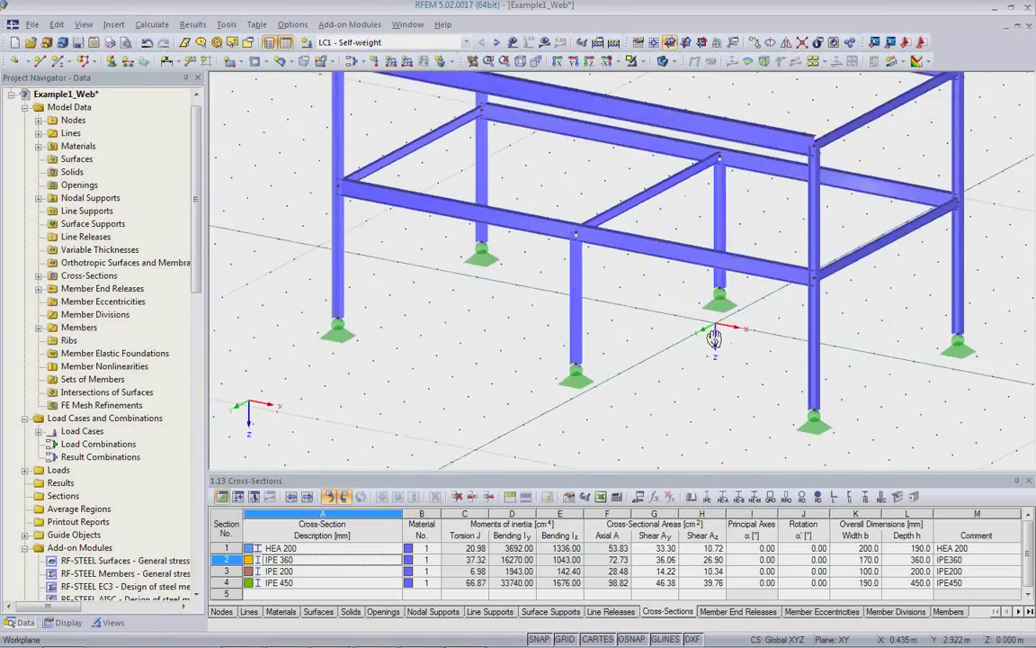
pyautogui.moveTo(689, 342); pyautogui.dragTo(664, 389, button='middle')
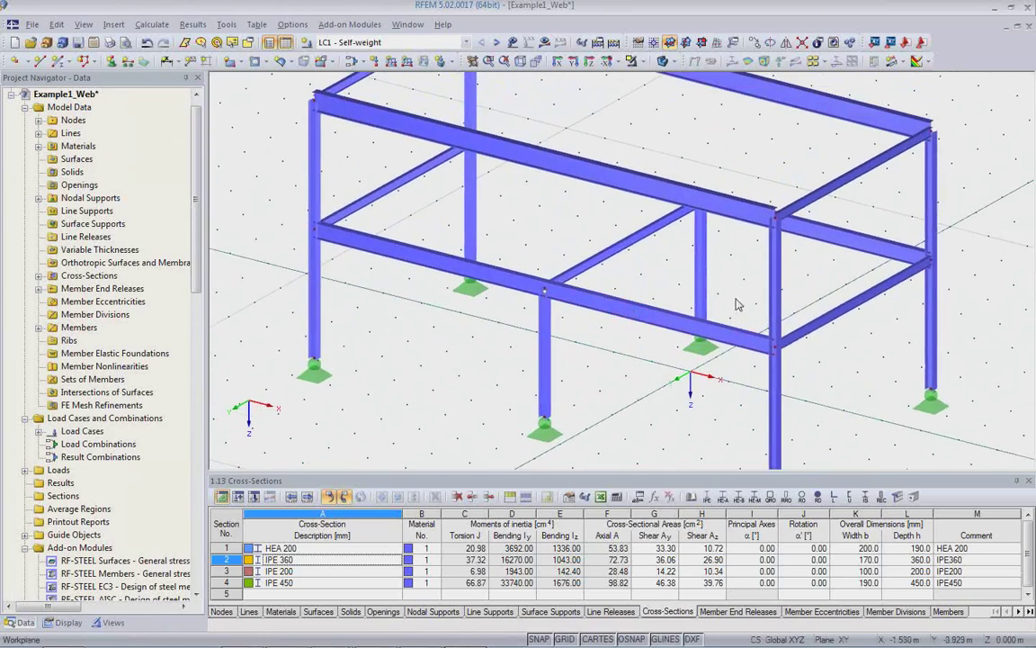
pyautogui.keyDown('ctrl'); pyautogui.moveTo(730, 289); pyautogui.dragTo(565, 389, button='middle'); pyautogui.keyUp('ctrl')
pyautogui.scroll(-1, 565, 389)
pyautogui.keyDown('ctrl'); pyautogui.moveTo(580, 308); pyautogui.dragTo(644, 262, button='middle'); pyautogui.keyUp('ctrl')
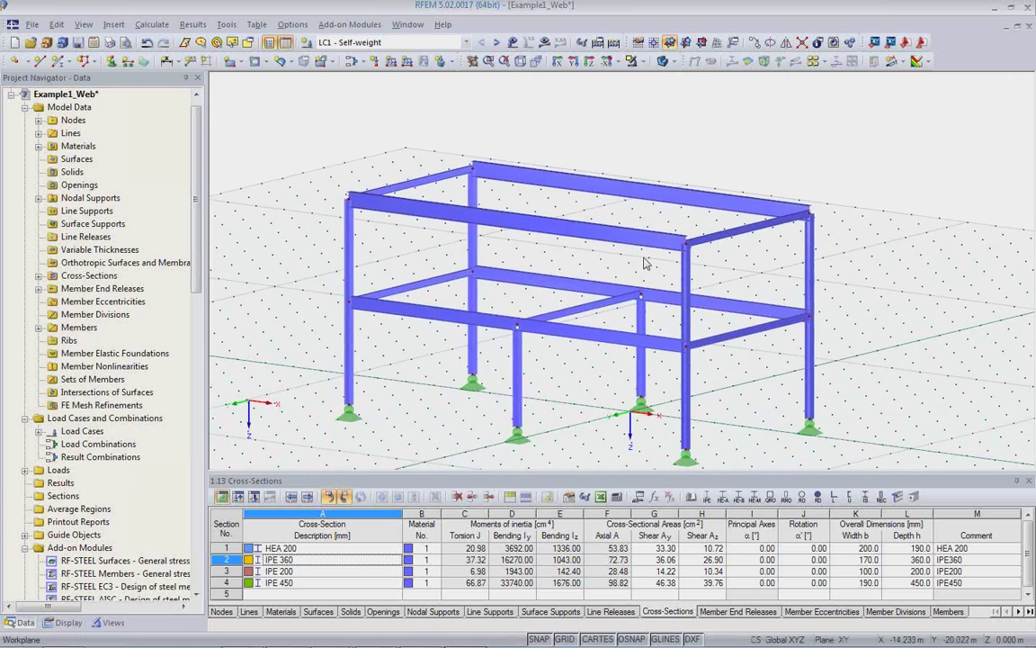
# Calculate the self-weight load case and display the bending moments My on the frame members.
pyautogui.click(544, 41)
pyautogui.click(493, 361)
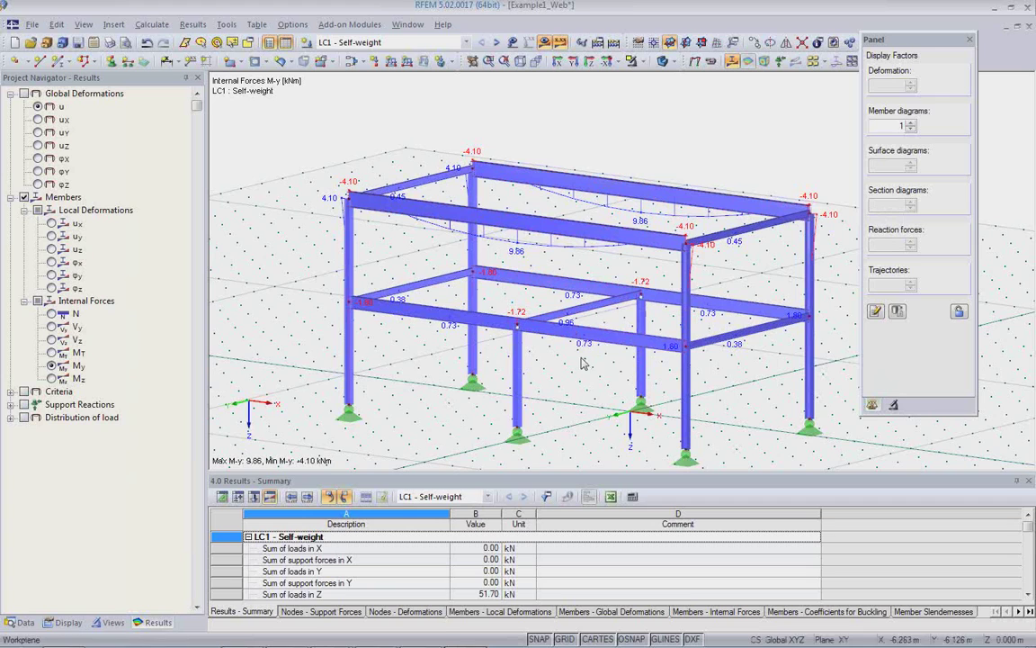
pyautogui.keyDown('ctrl'); pyautogui.moveTo(626, 348); pyautogui.dragTo(607, 387, button='middle'); pyautogui.keyUp('ctrl')
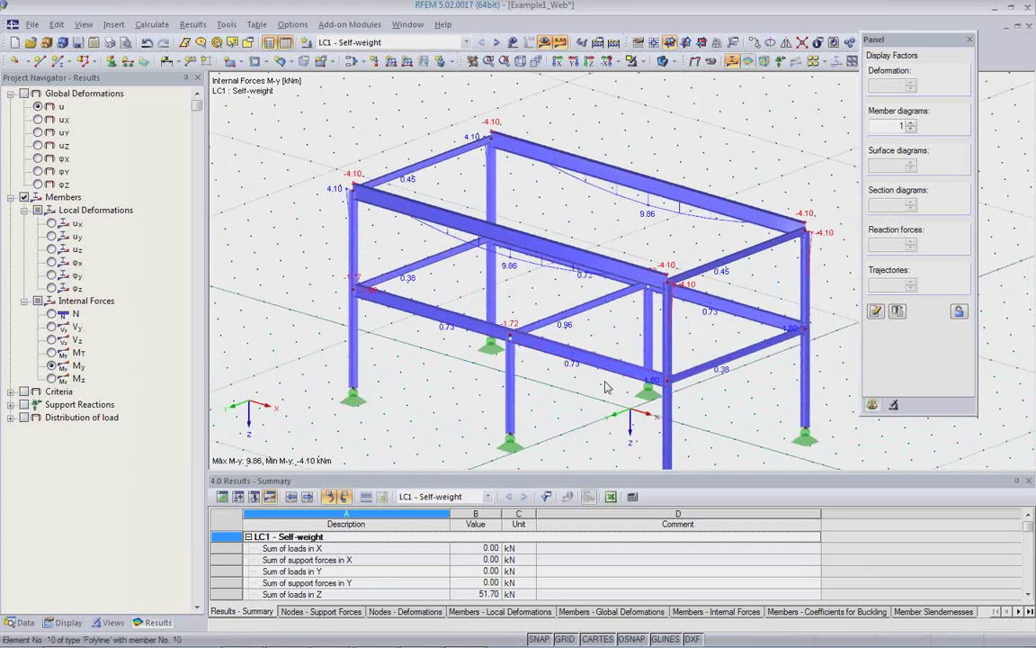
pyautogui.moveTo(599, 173)
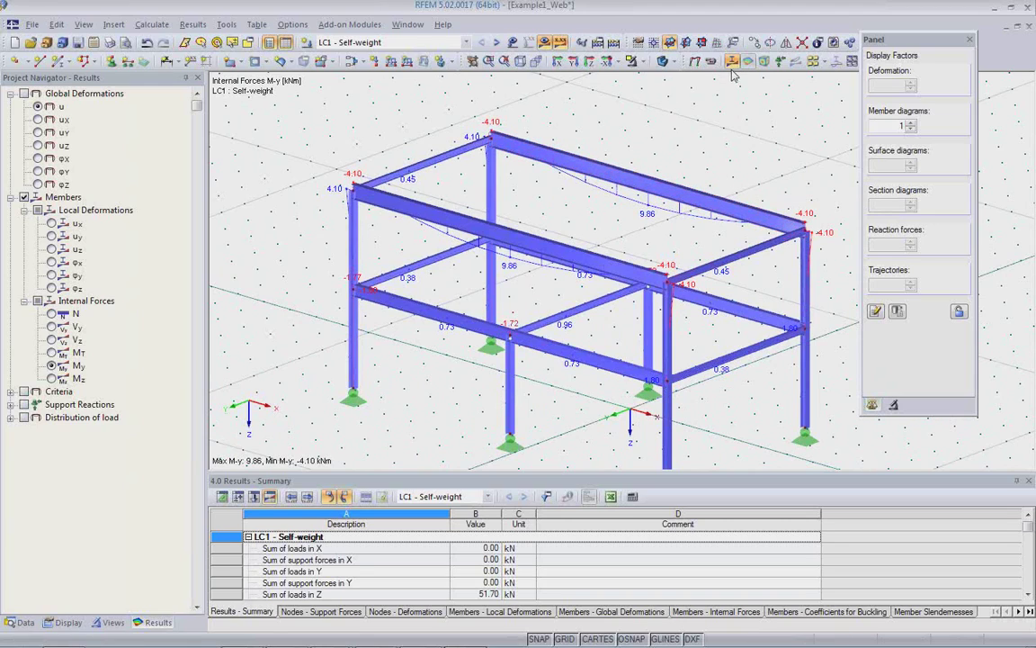
# Hide the results and inspect the frame geometry around the lower beams at the end bay.
pyautogui.click(560, 43)
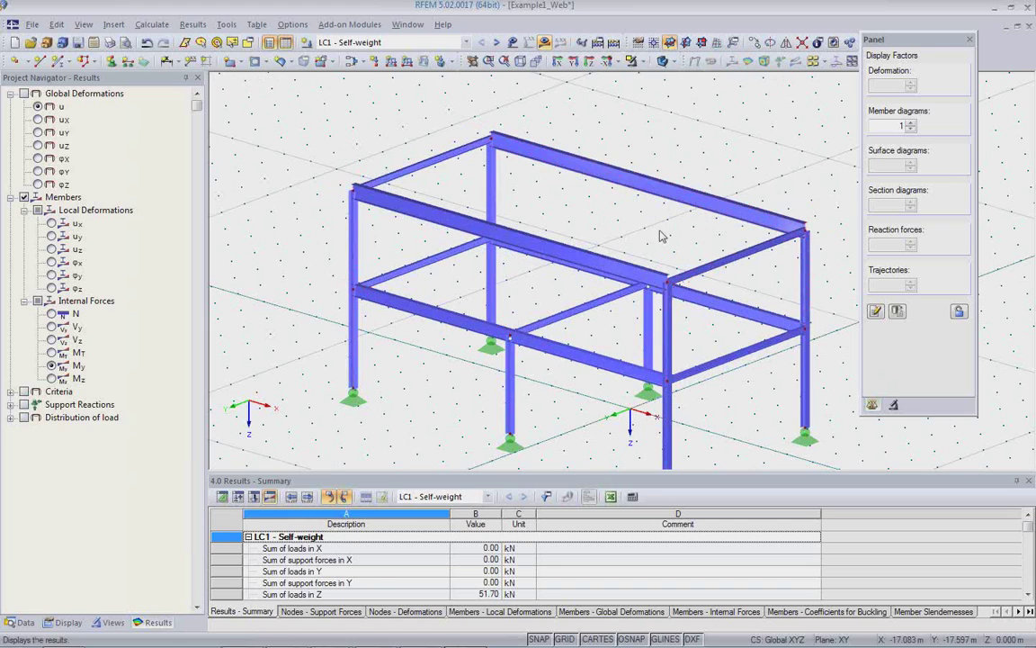
pyautogui.scroll(3, 623, 301)
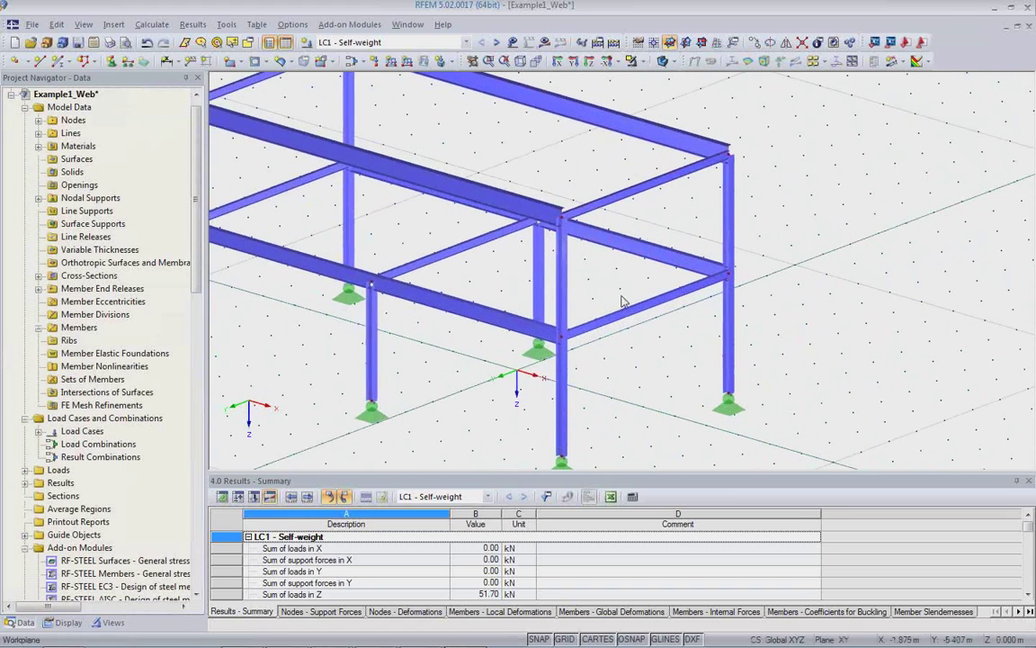
pyautogui.scroll(-2, 624, 342)
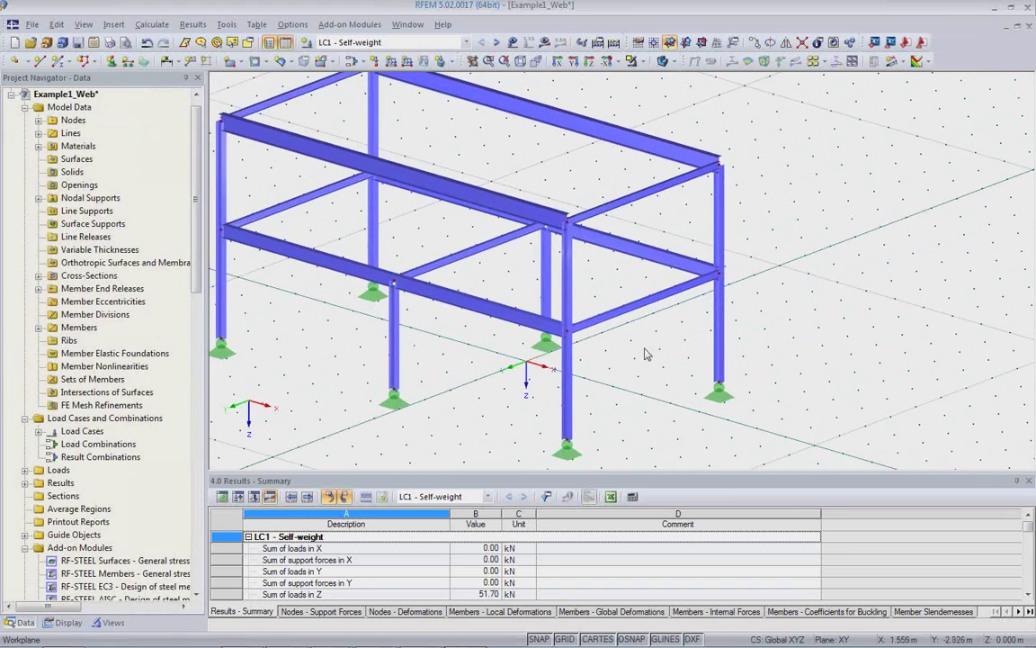
pyautogui.keyDown('ctrl'); pyautogui.moveTo(619, 363); pyautogui.dragTo(616, 271, button='middle'); pyautogui.keyUp('ctrl')
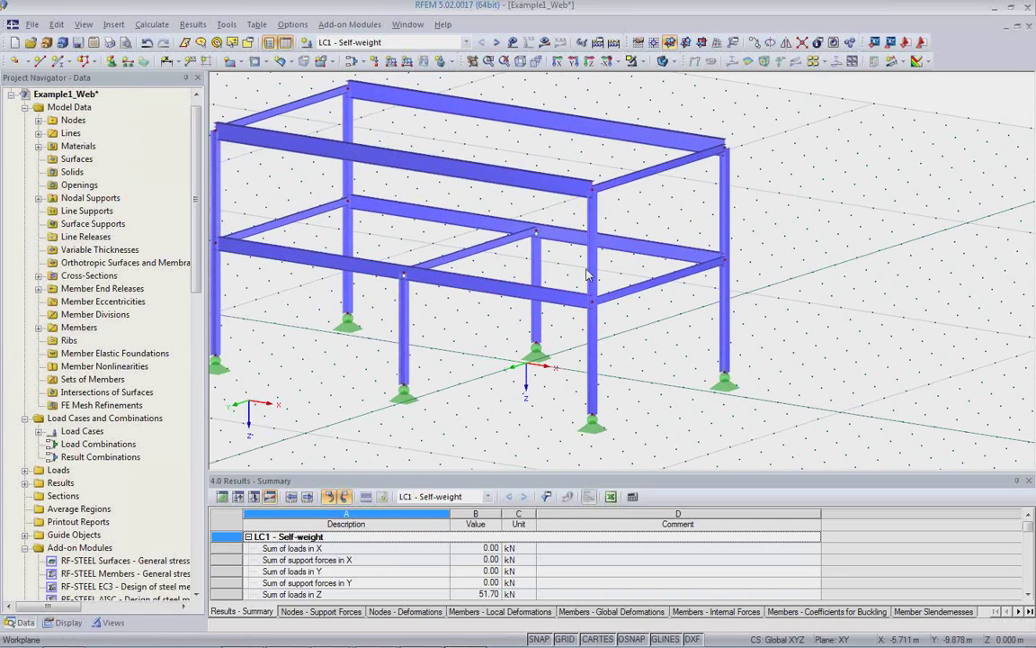
pyautogui.moveTo(606, 335); pyautogui.dragTo(733, 382, button='middle')
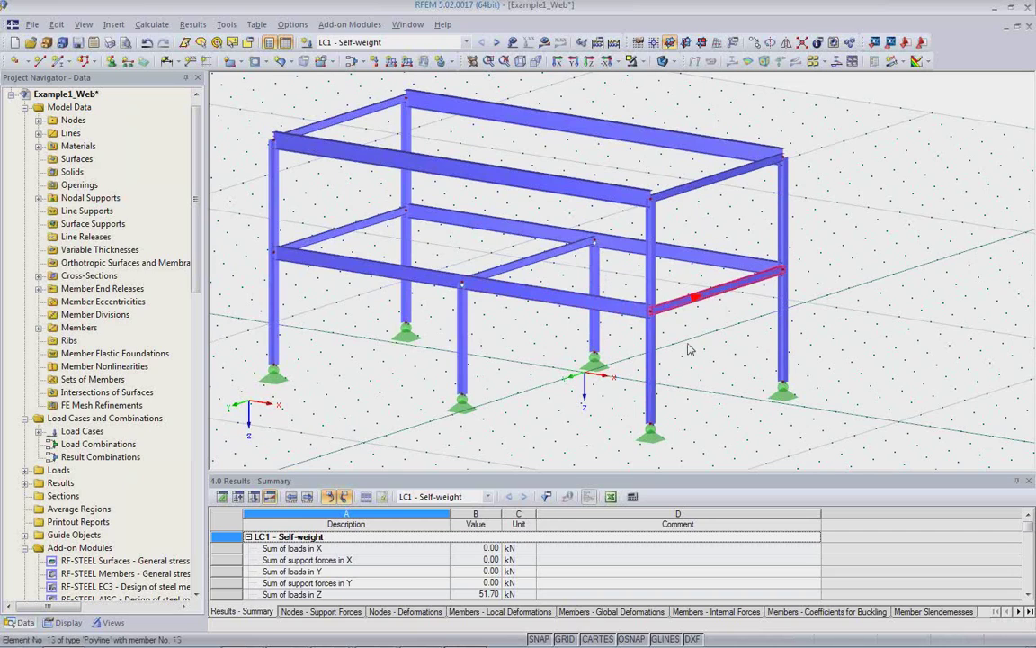
# Copy the lower cross beam between the end corner columns twice along the X direction toward the middle columns.
pyautogui.click(756, 45)
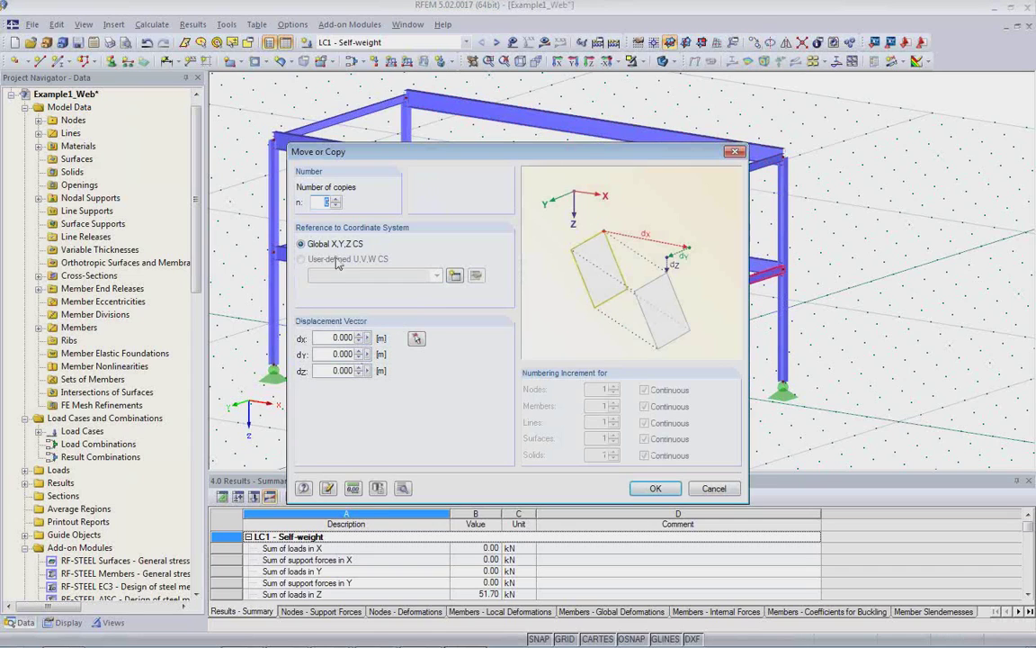
pyautogui.write('1')
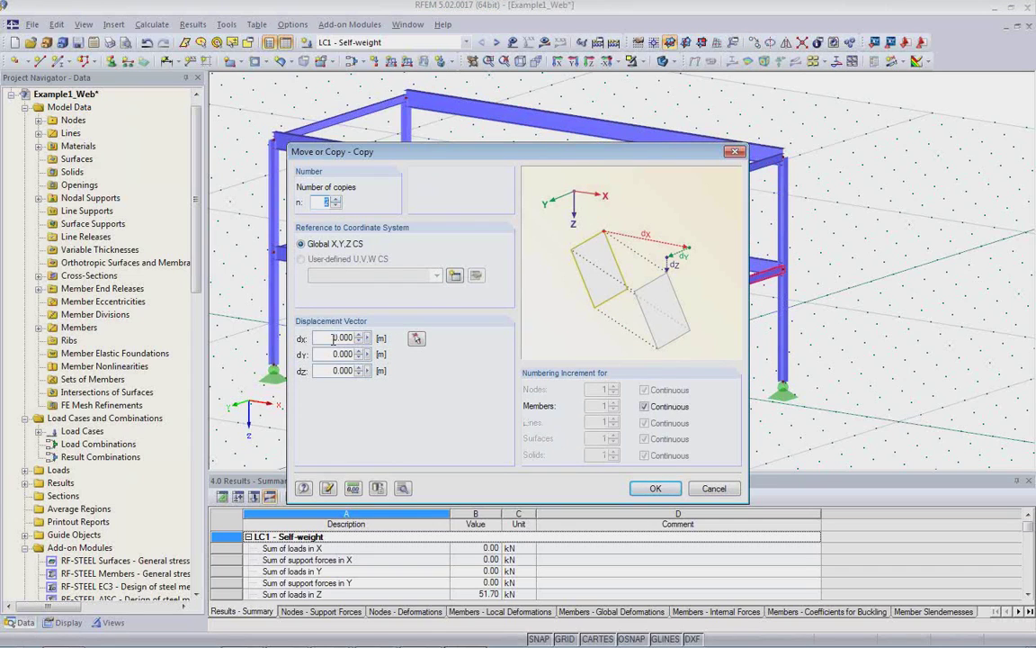
pyautogui.click(333, 338)
pyautogui.press('BackSpace')
pyautogui.click(654, 491)
# Assign a new IPE 500 cross-section in Steel S 235 to the two copied cross beams.
pyautogui.scroll(3, 629, 327)
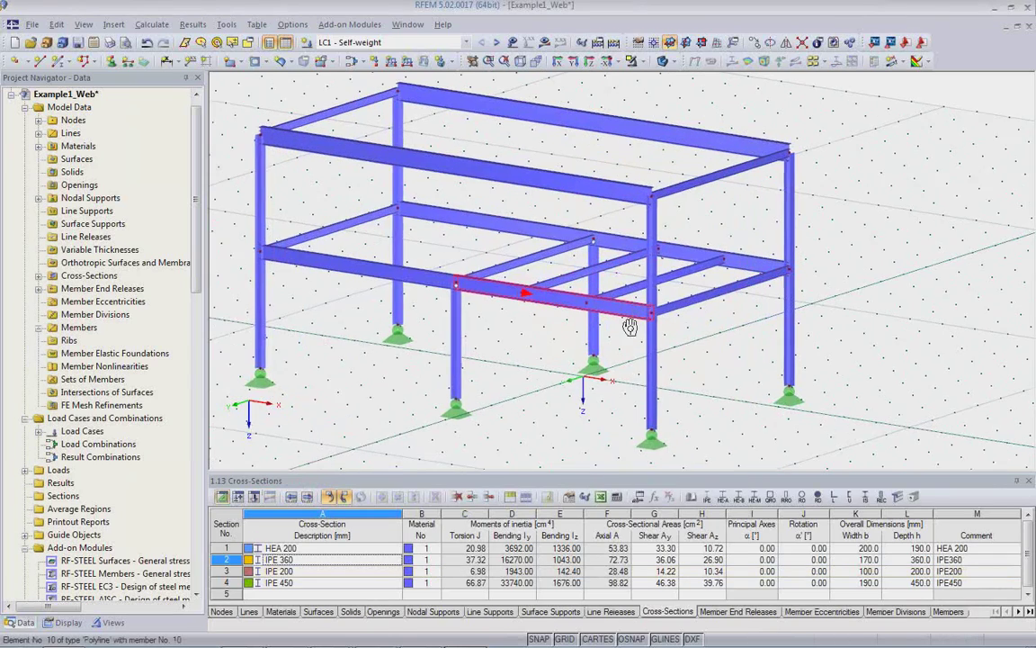
pyautogui.keyDown('ctrl'); pyautogui.moveTo(627, 327); pyautogui.dragTo(601, 377, button='middle'); pyautogui.keyUp('ctrl')
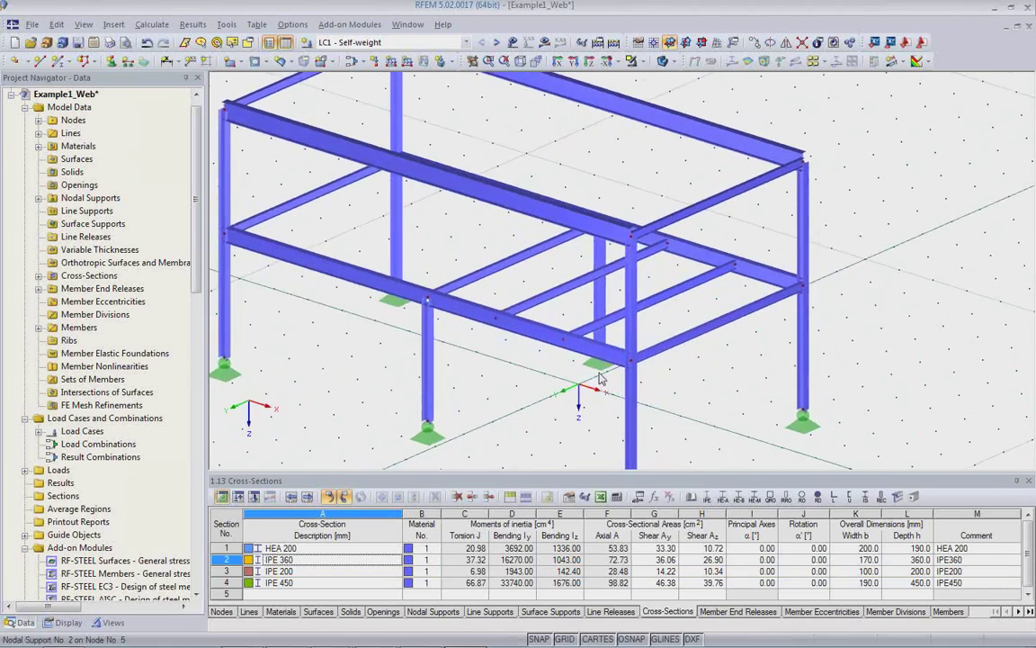
pyautogui.scroll(3, 598, 349)
pyautogui.moveTo(654, 336); pyautogui.dragTo(717, 319, button='middle')
pyautogui.scroll(-1, 716, 319)
pyautogui.click(594, 264)
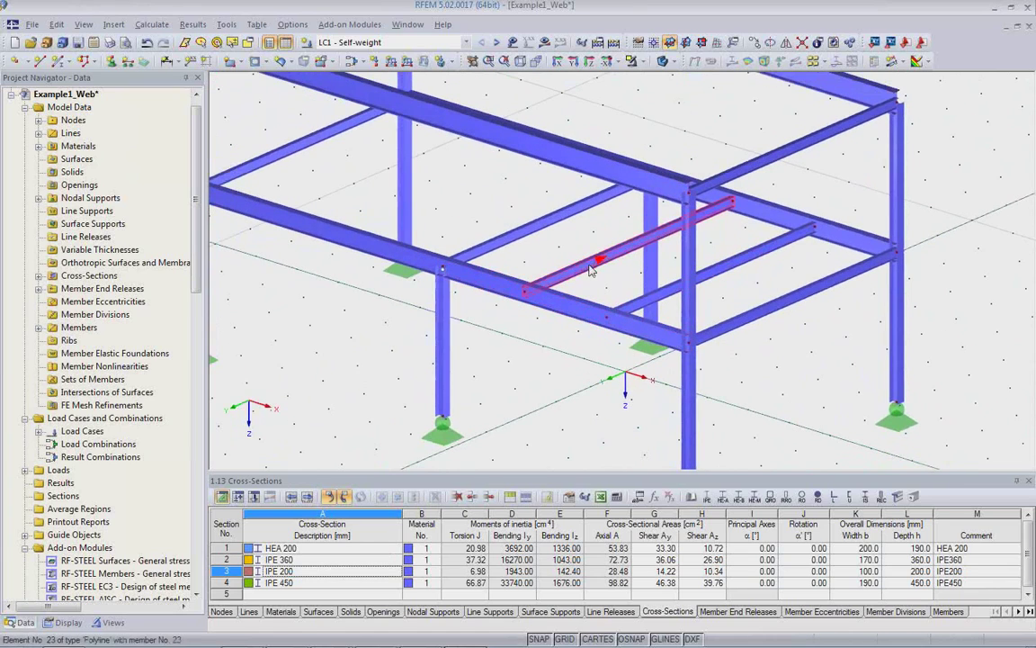
pyautogui.doubleClick(641, 312)
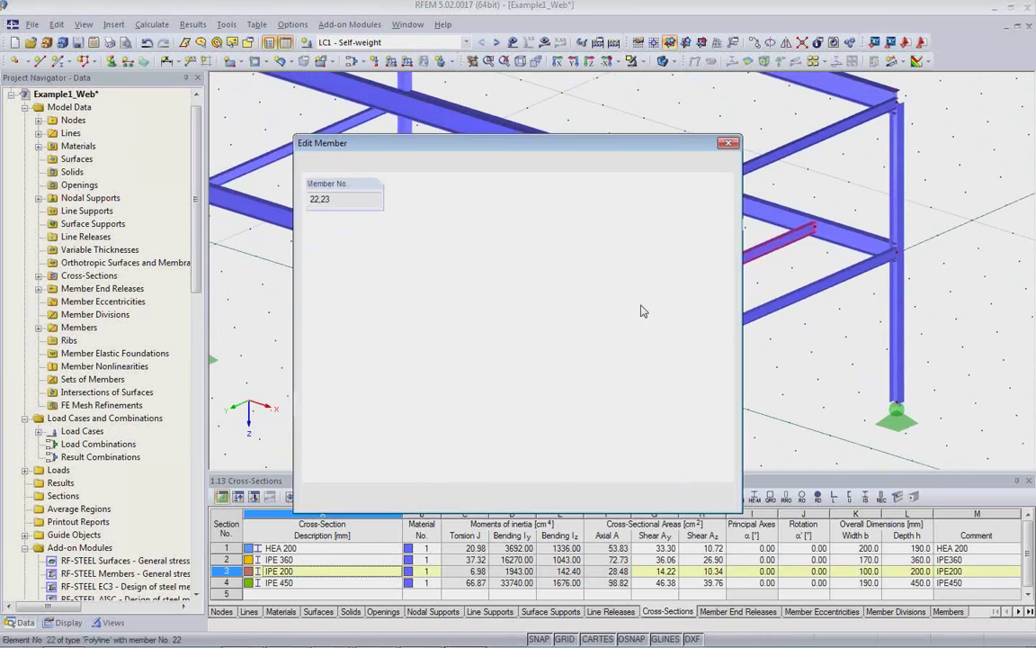
pyautogui.click(676, 393)
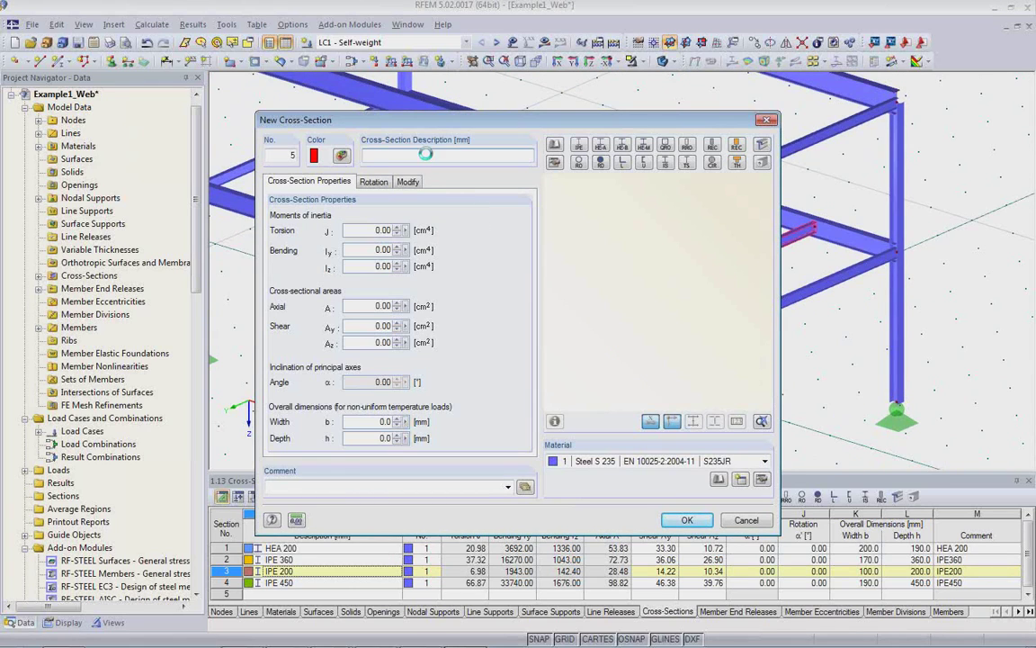
pyautogui.write('IPE 500')
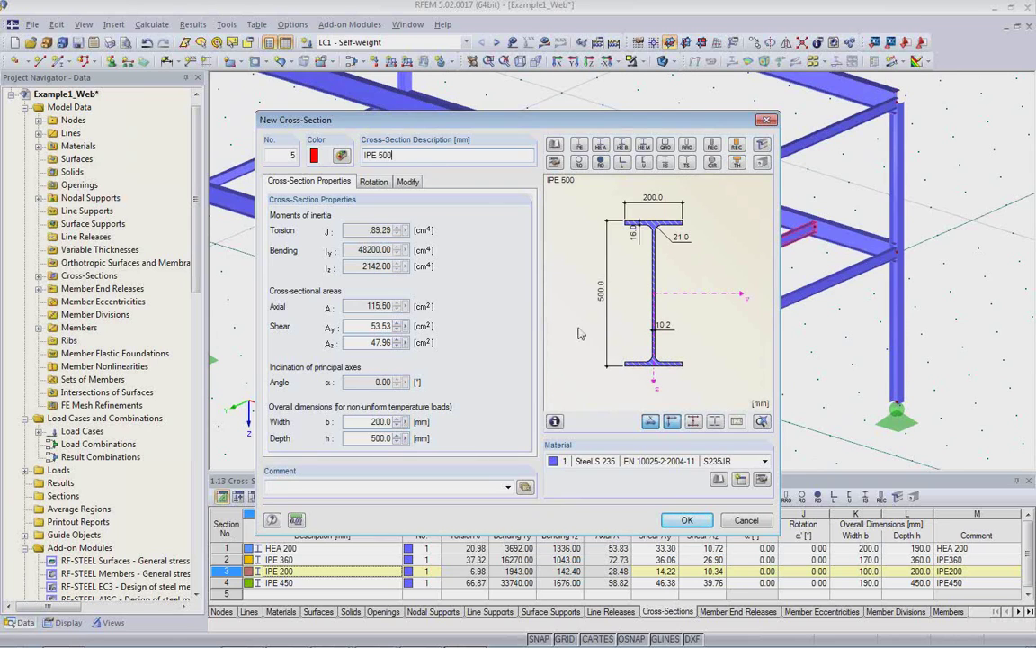
pyautogui.click(687, 520)
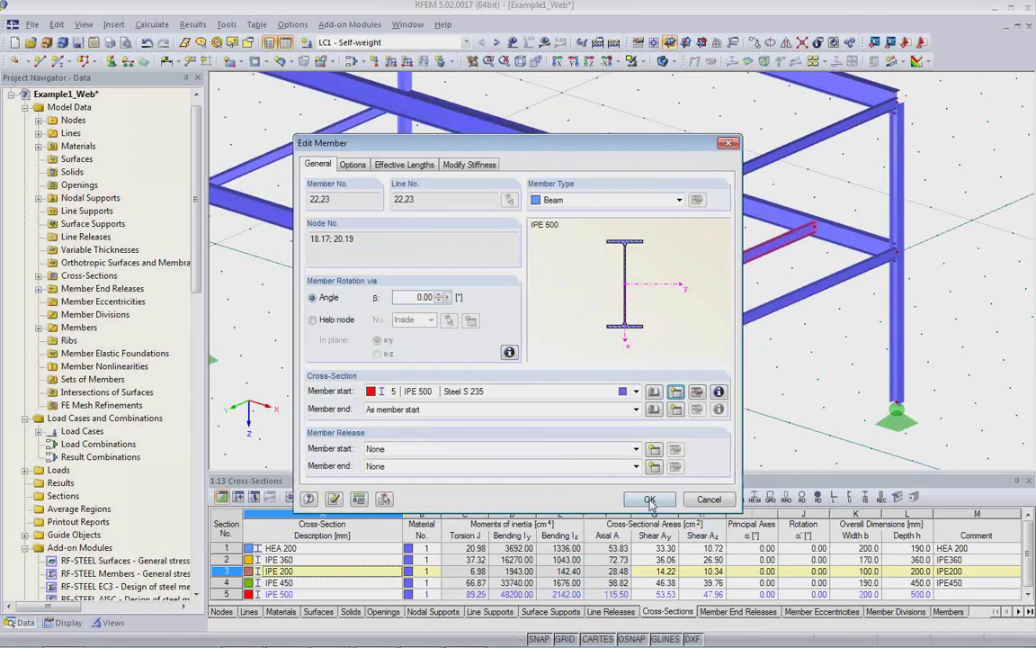
pyautogui.click(651, 501)
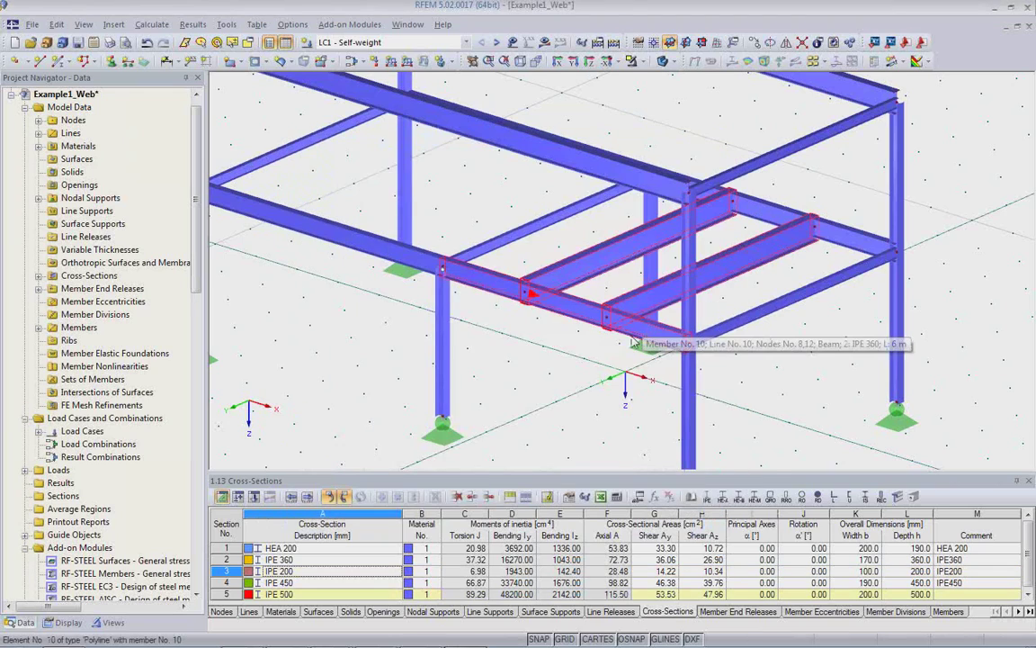
pyautogui.moveTo(613, 340); pyautogui.dragTo(596, 321, button='middle')
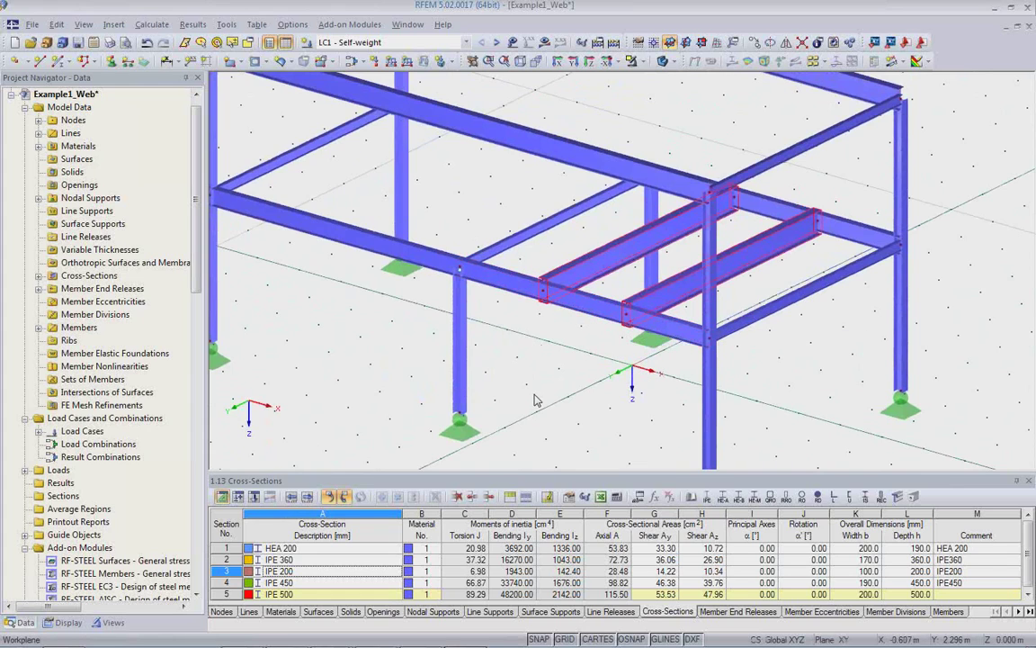
pyautogui.scroll(4, 536, 363)
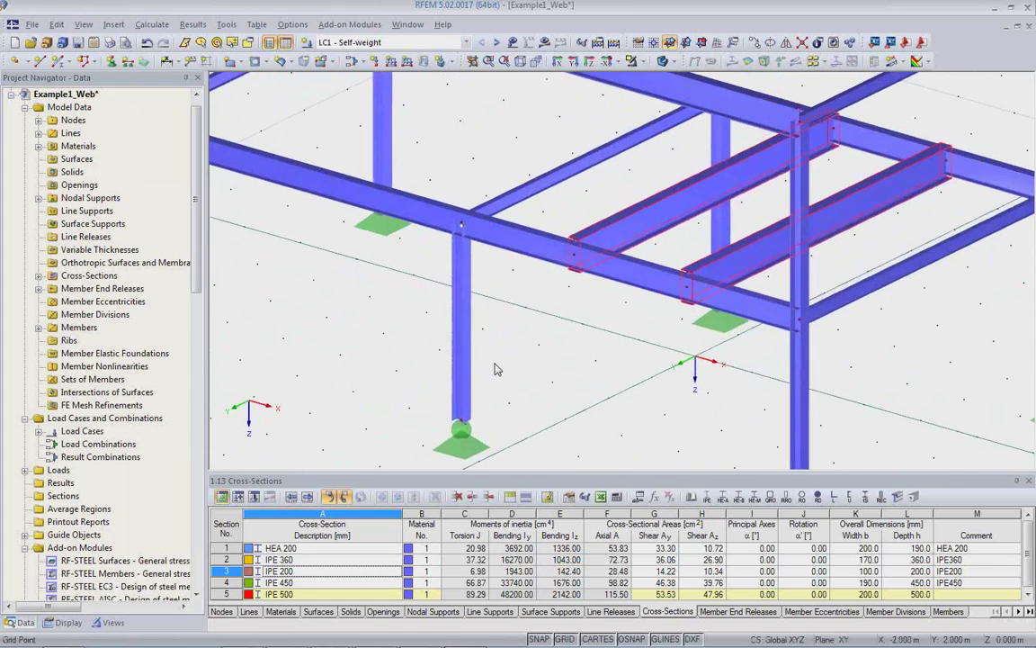
# Select the two middle columns below the lower frame beams and set their member rotation angle to -90°.
pyautogui.scroll(1, 494, 369)
pyautogui.click(461, 364)
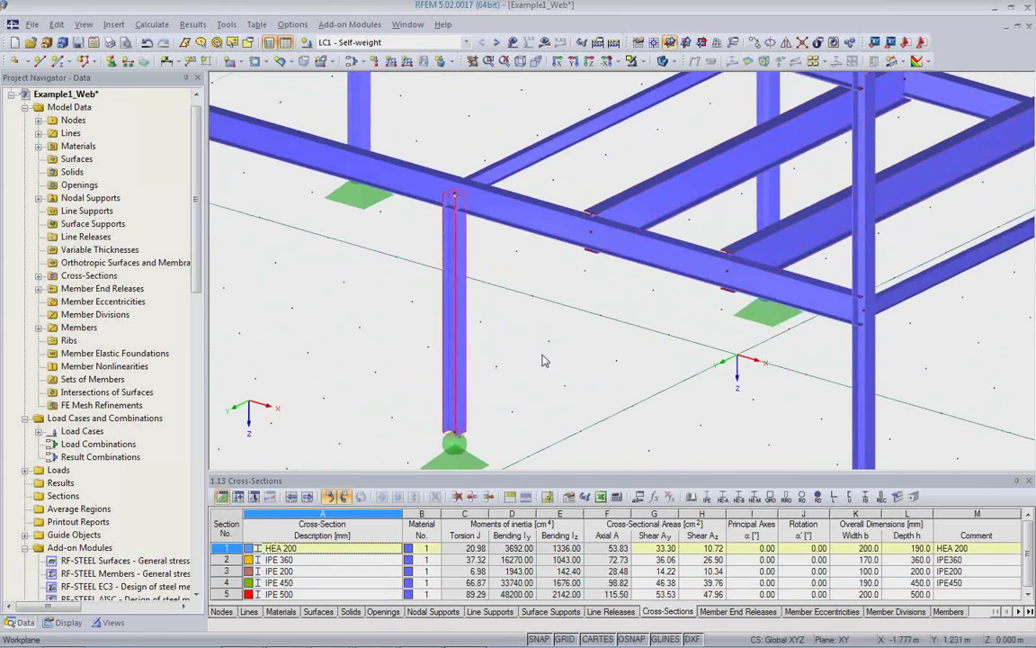
pyautogui.scroll(1, 481, 405)
pyautogui.scroll(2, 752, 271)
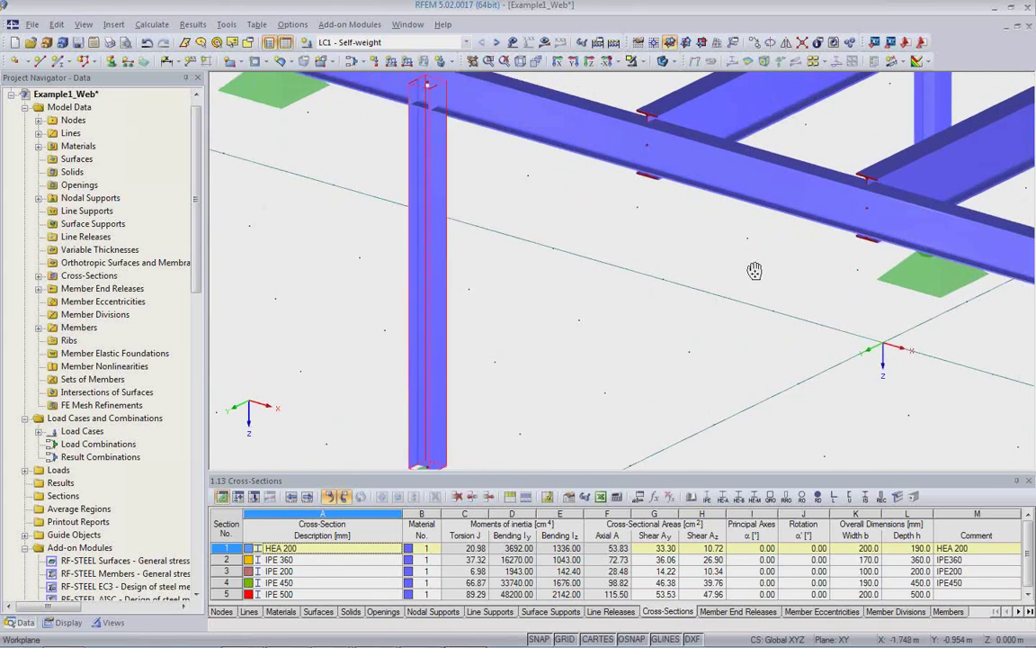
pyautogui.scroll(-3, 679, 340)
pyautogui.scroll(3, 774, 164)
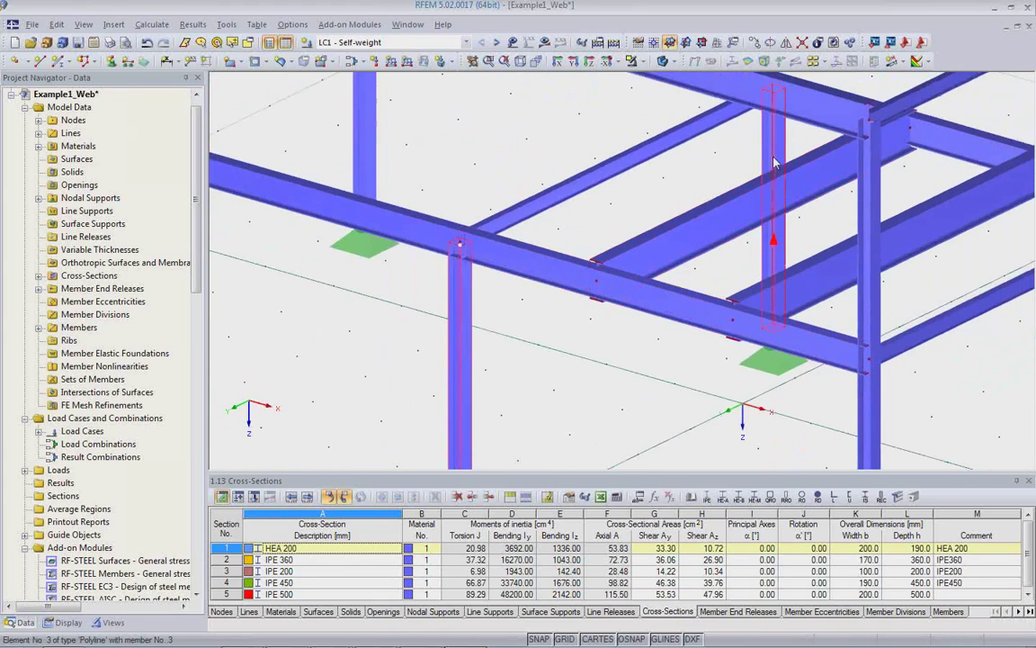
pyautogui.doubleClick(774, 164)
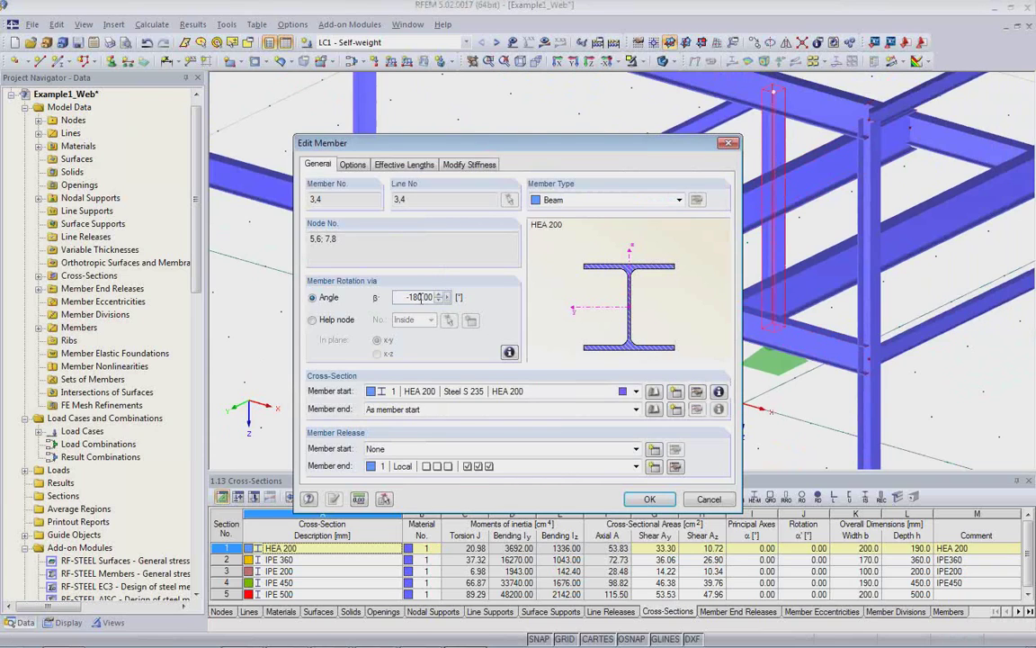
pyautogui.doubleClick(436, 297)
pyautogui.write('-90')
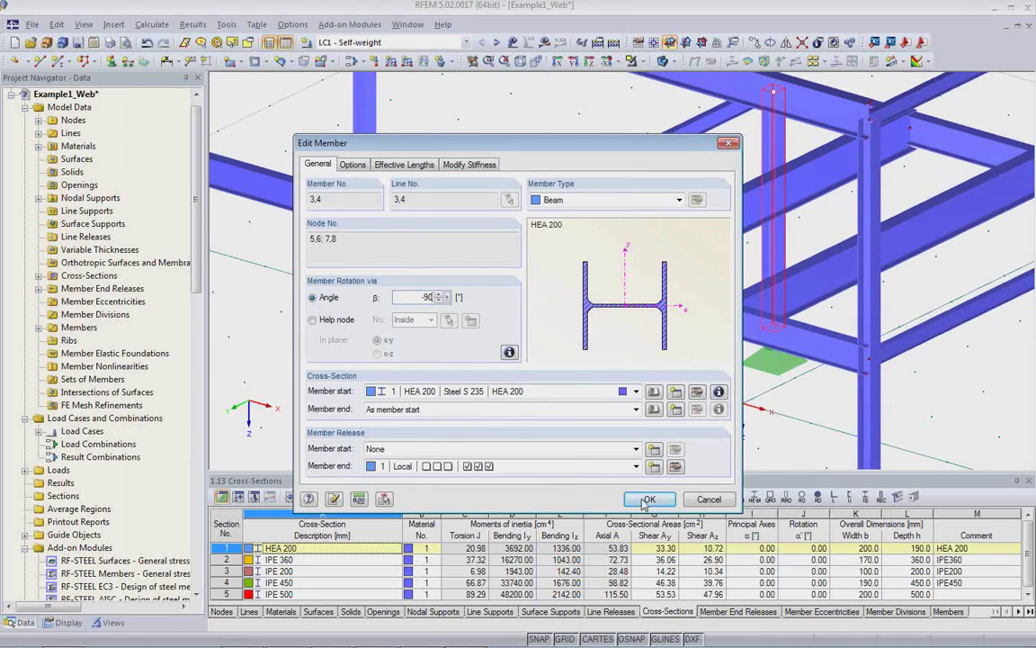
# Change the columns' cross-section description to HEA 300 and apply the cross-section and member edits.
pyautogui.click(698, 393)
pyautogui.click(698, 393)
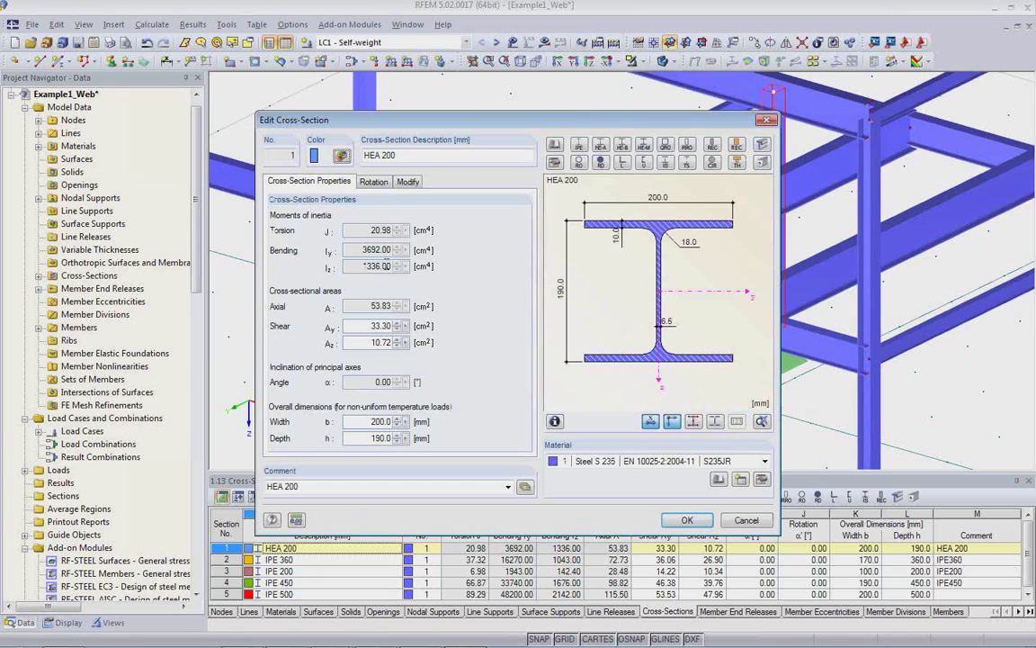
pyautogui.press('BackSpace')
pyautogui.press('BackSpace')
pyautogui.press('BackSpace')
pyautogui.press('BackSpace')
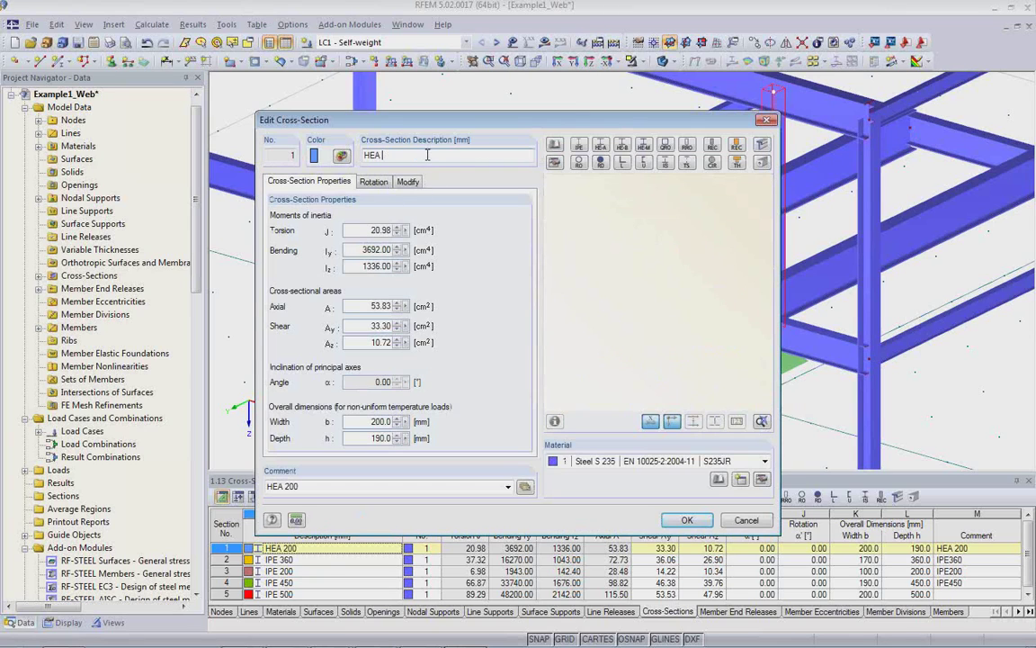
pyautogui.write('300')
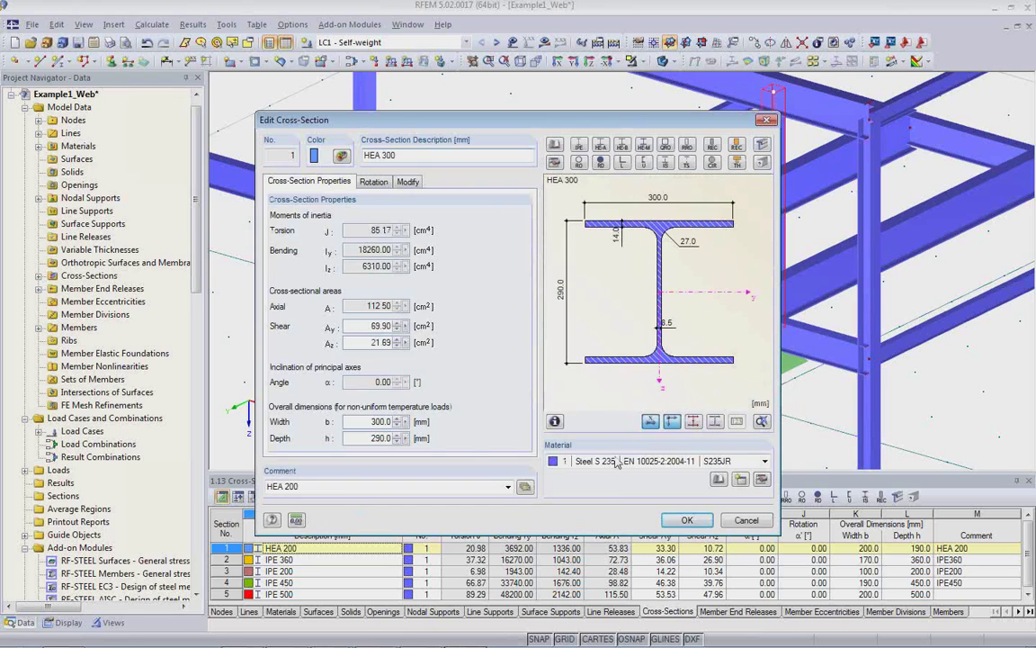
pyautogui.press('Return')
pyautogui.press('Return')
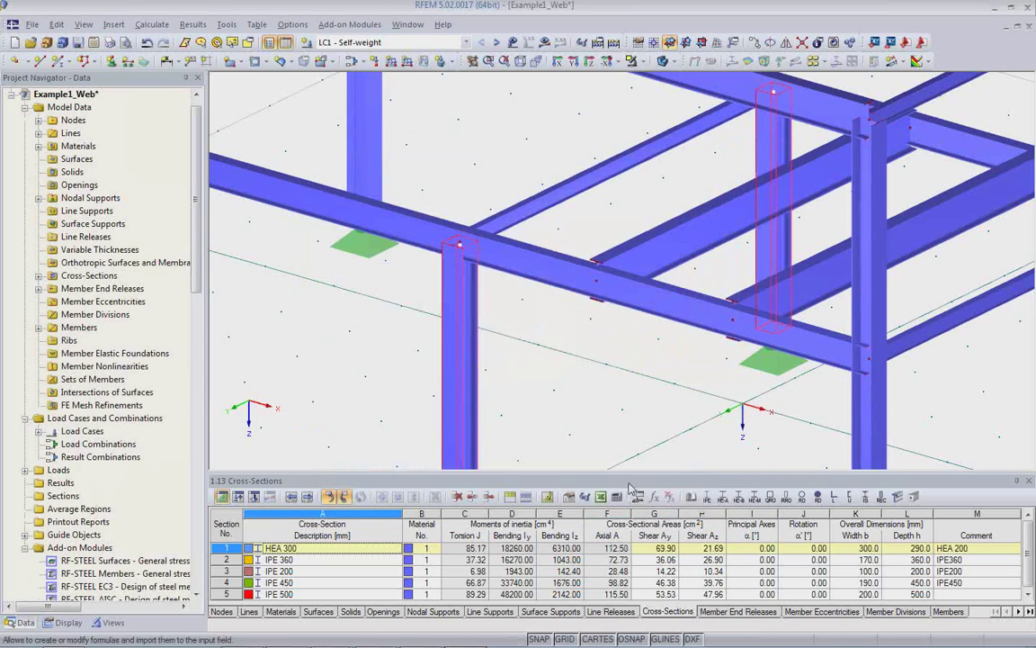
# Inspect the modified columns and the member properties of the lower corner column, leaving its settings as they are.
pyautogui.scroll(-2, 536, 377)
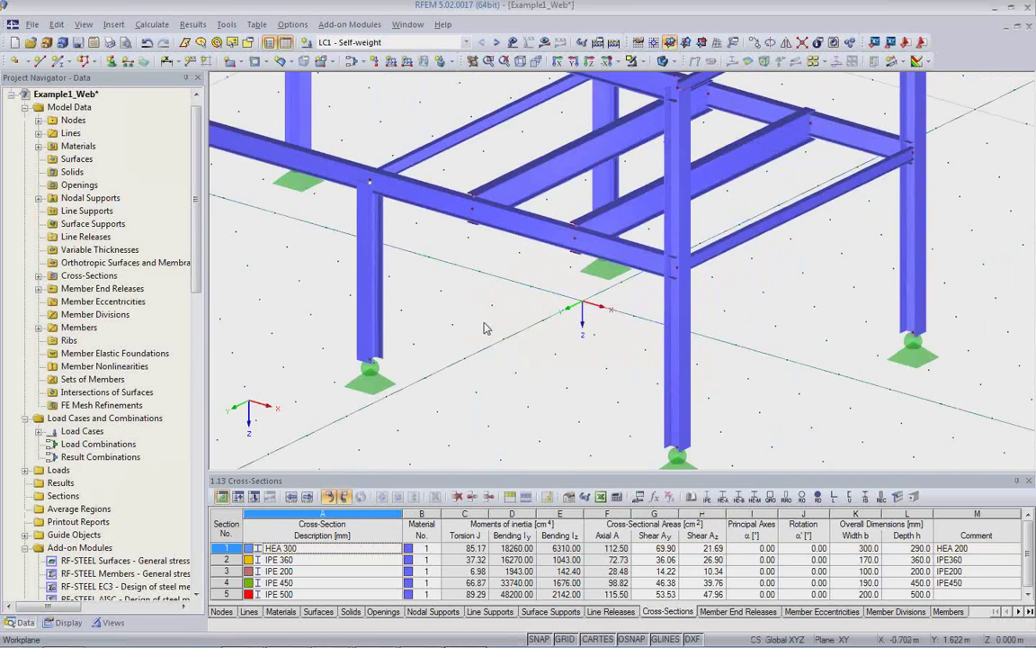
pyautogui.keyDown('ctrl'); pyautogui.moveTo(495, 326); pyautogui.dragTo(359, 267, button='middle'); pyautogui.keyUp('ctrl')
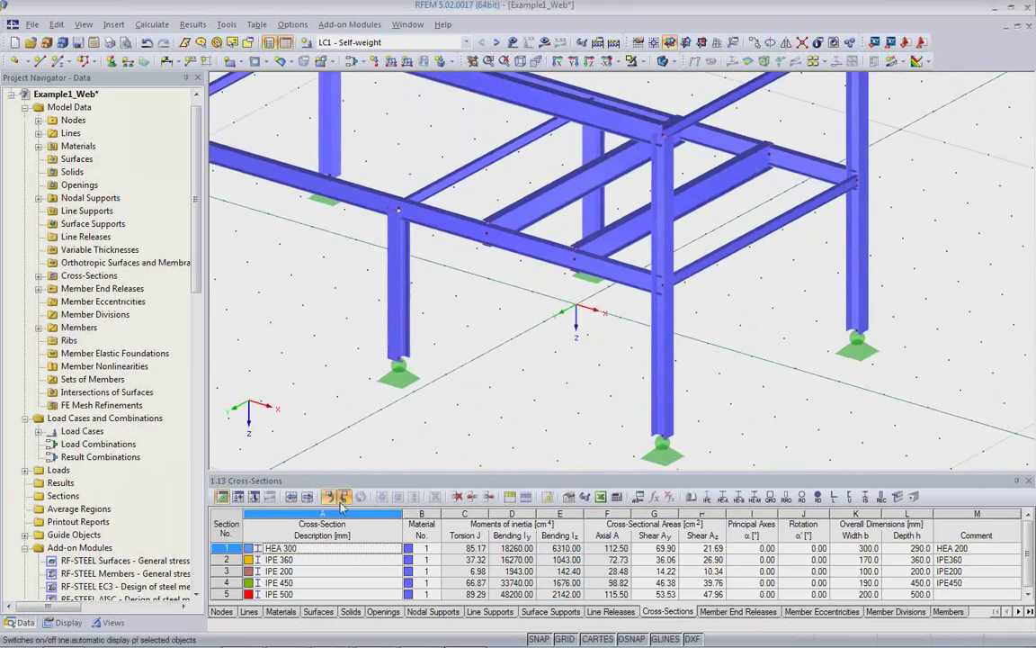
pyautogui.click(671, 388)
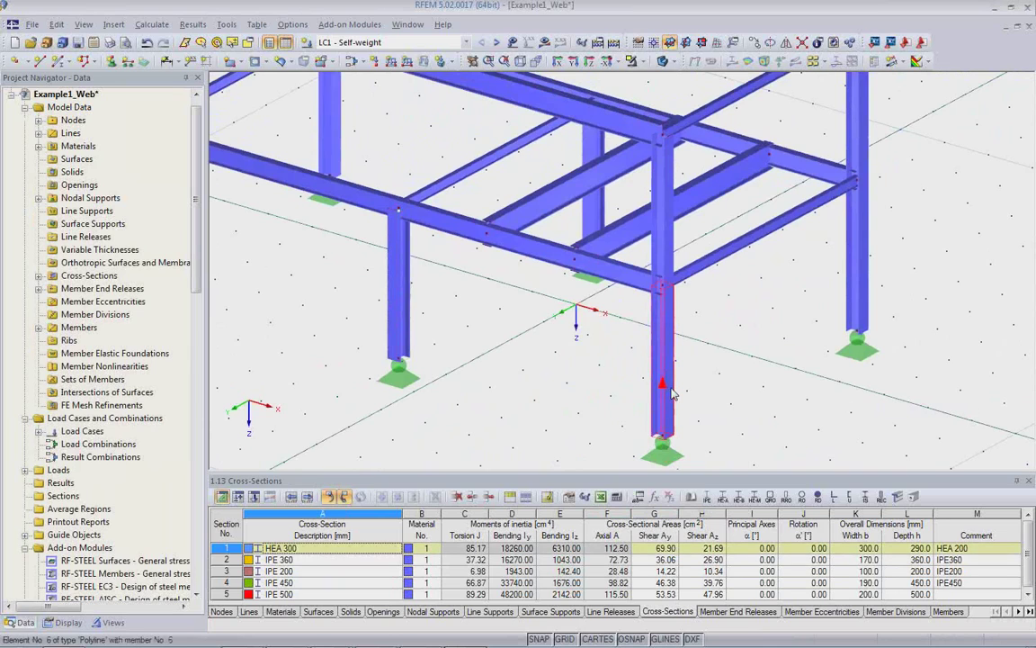
pyautogui.doubleClick(671, 402)
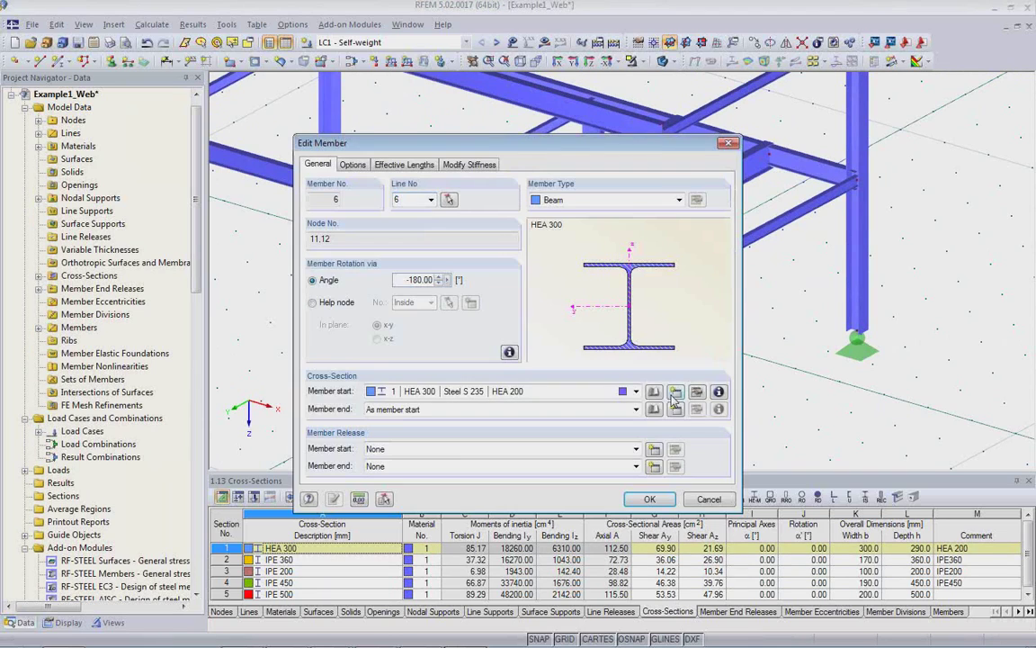
pyautogui.click(706, 501)
pyautogui.scroll(-3, 573, 412)
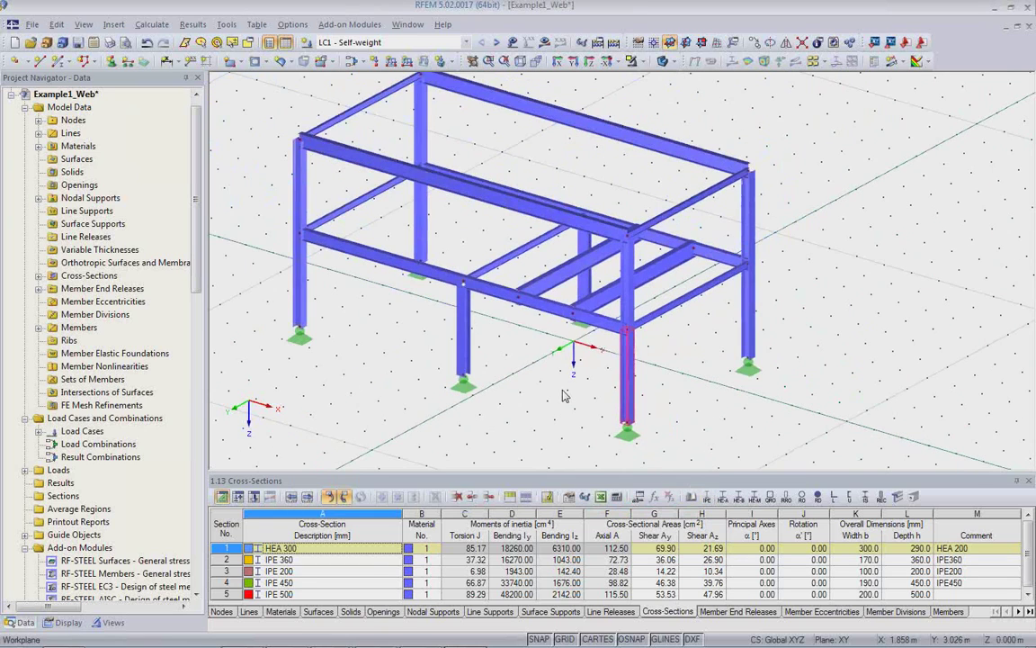
pyautogui.scroll(-1, 558, 396)
pyautogui.keyDown('ctrl'); pyautogui.moveTo(555, 377); pyautogui.dragTo(553, 347, button='middle'); pyautogui.keyUp('ctrl')
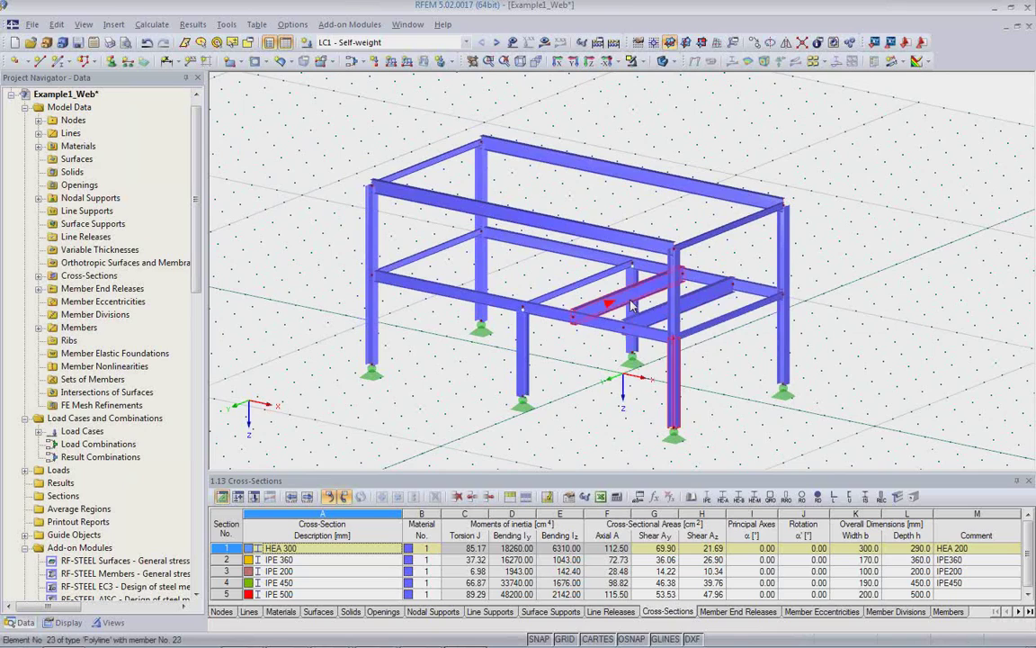
pyautogui.click(616, 405)
# Switch to Revit Structure and import the RFEM model, using Update existing Structure with Remove absent Objects.
pyautogui.moveTo(376, 645)
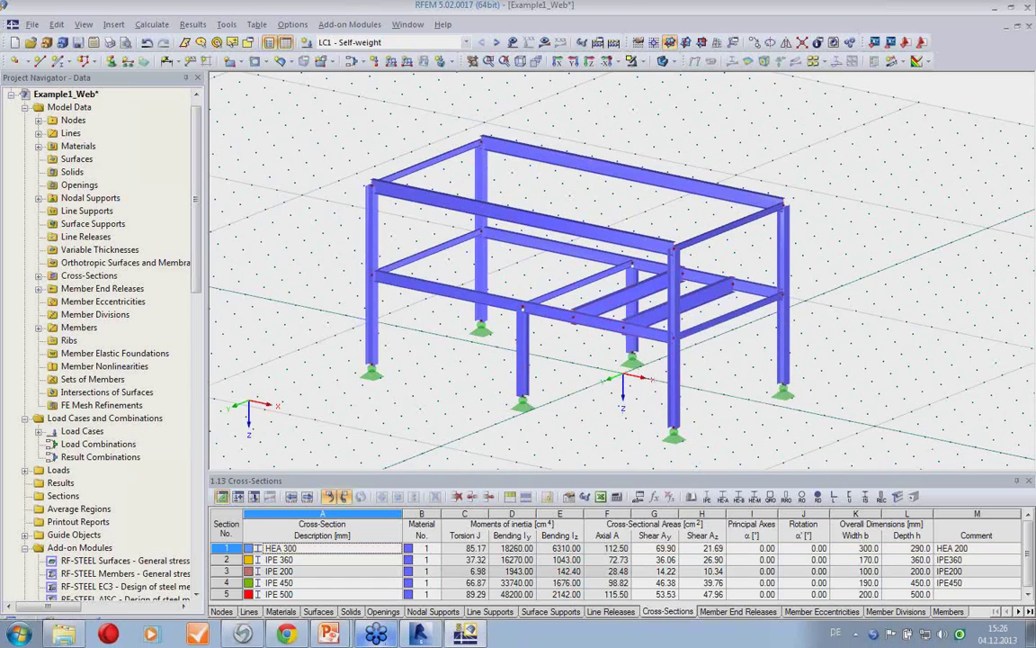
pyautogui.click(419, 633)
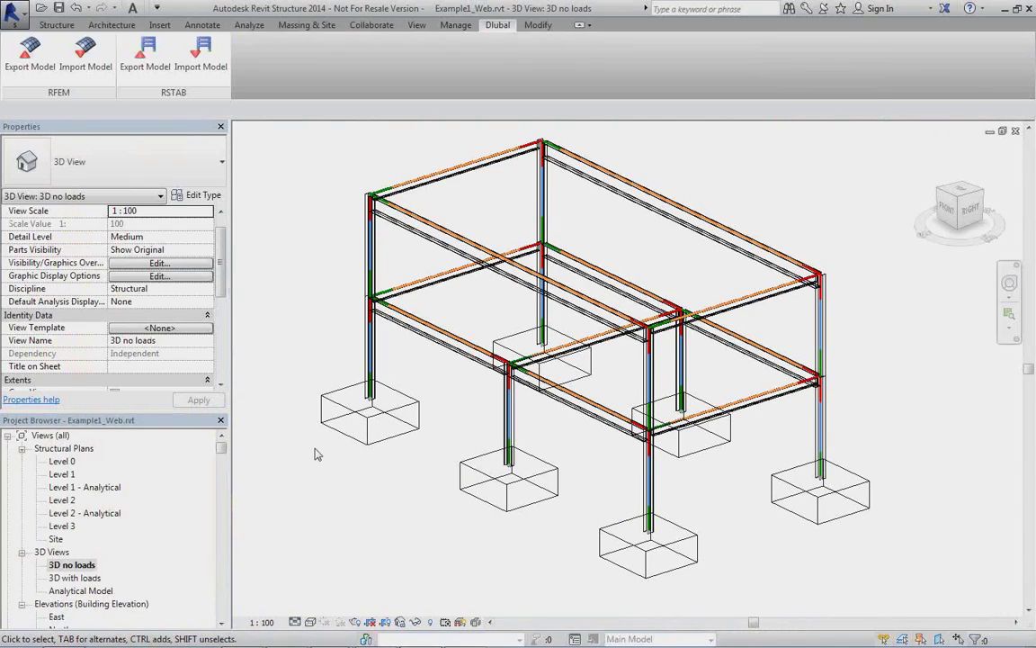
pyautogui.click(90, 74)
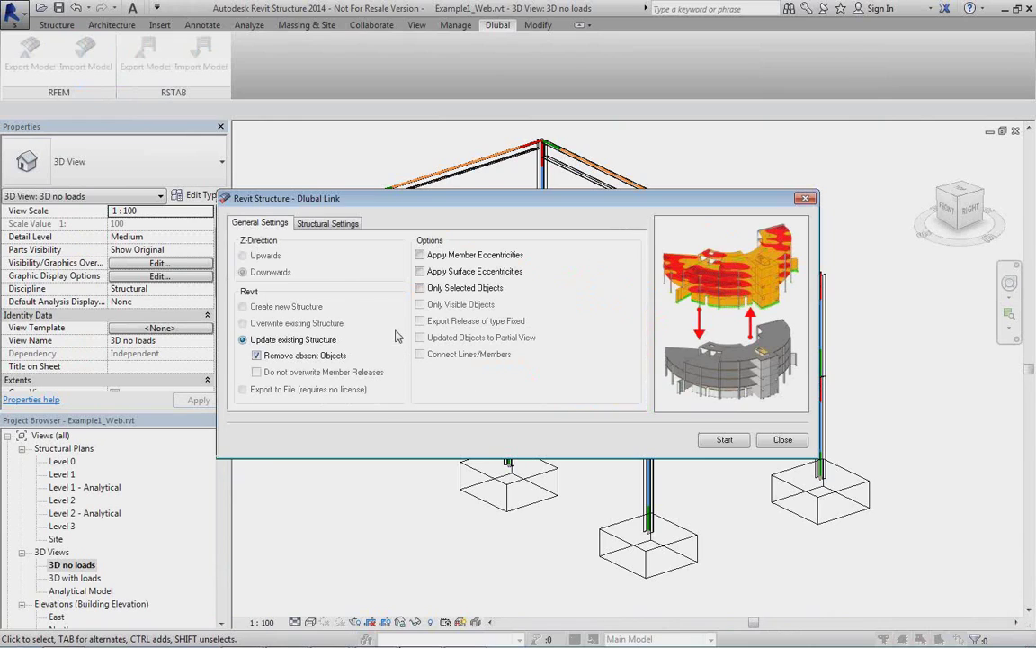
pyautogui.click(328, 224)
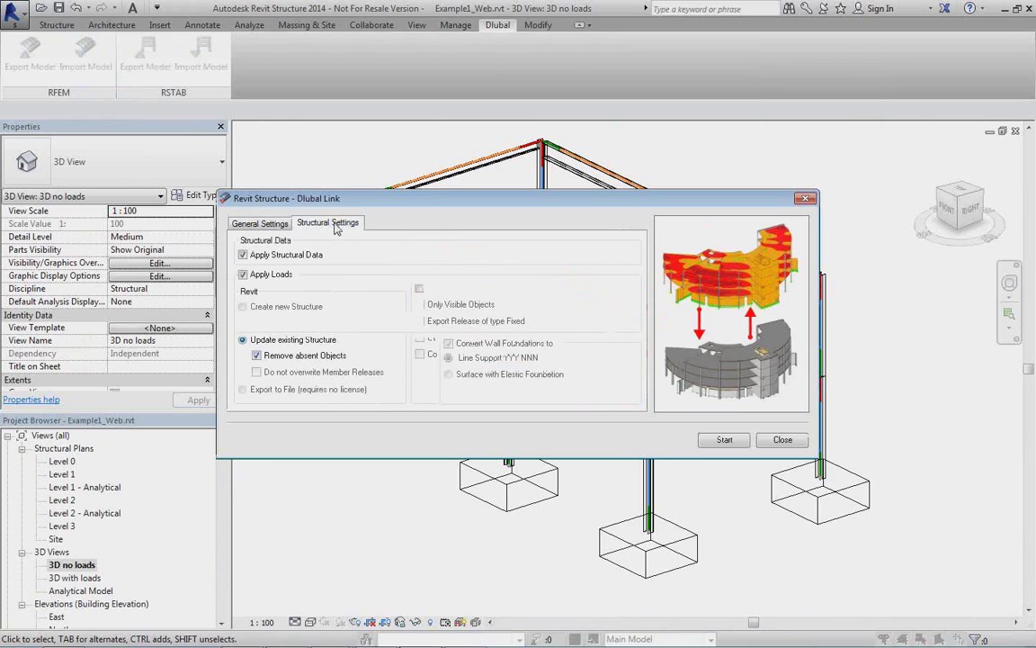
pyautogui.click(279, 224)
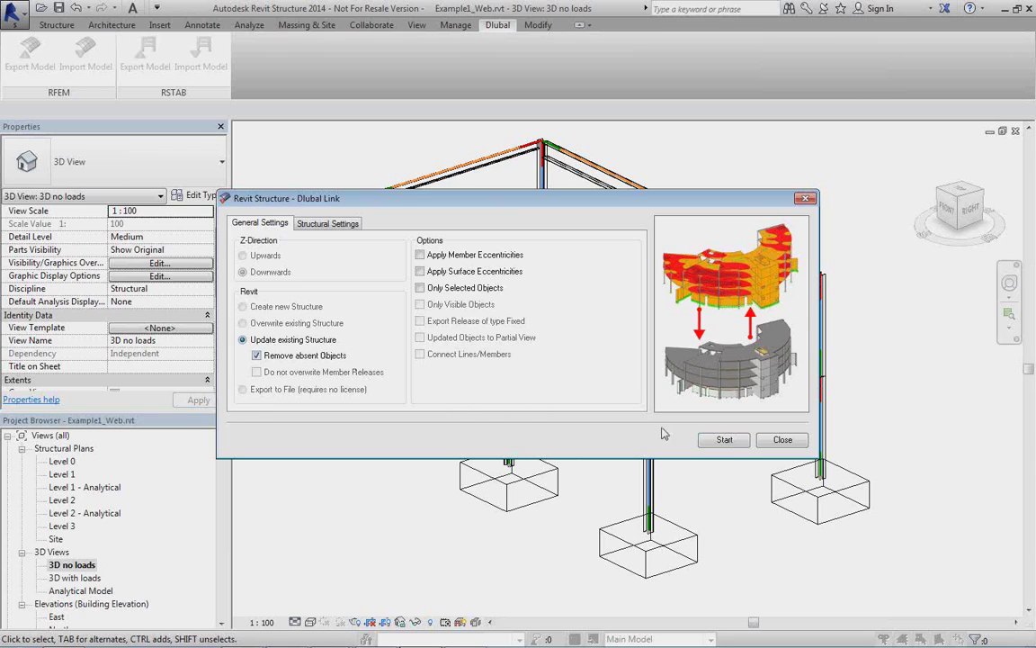
pyautogui.click(723, 443)
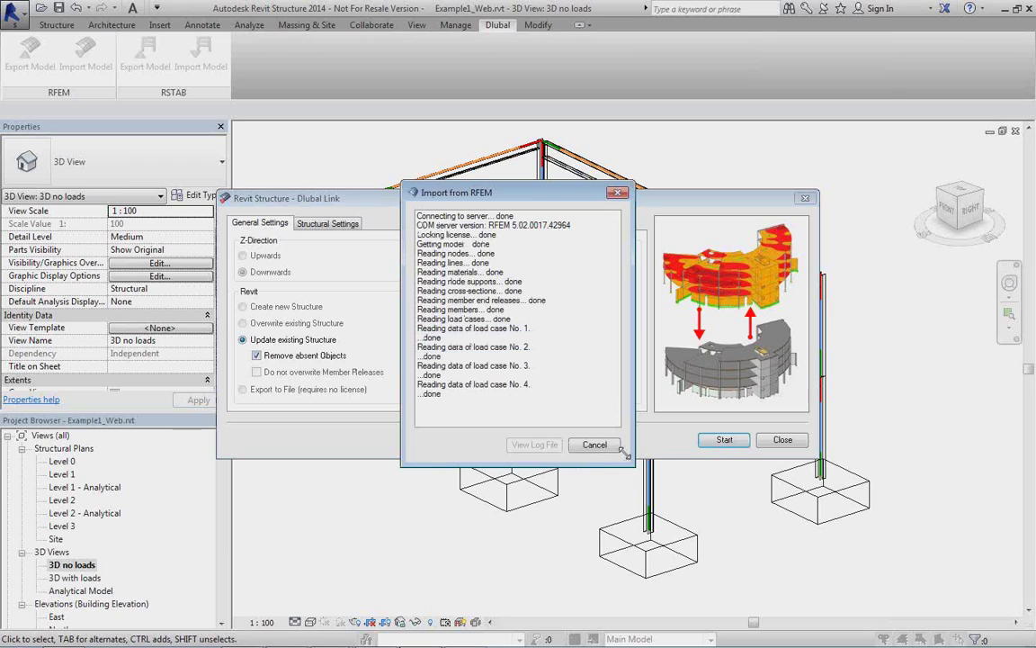
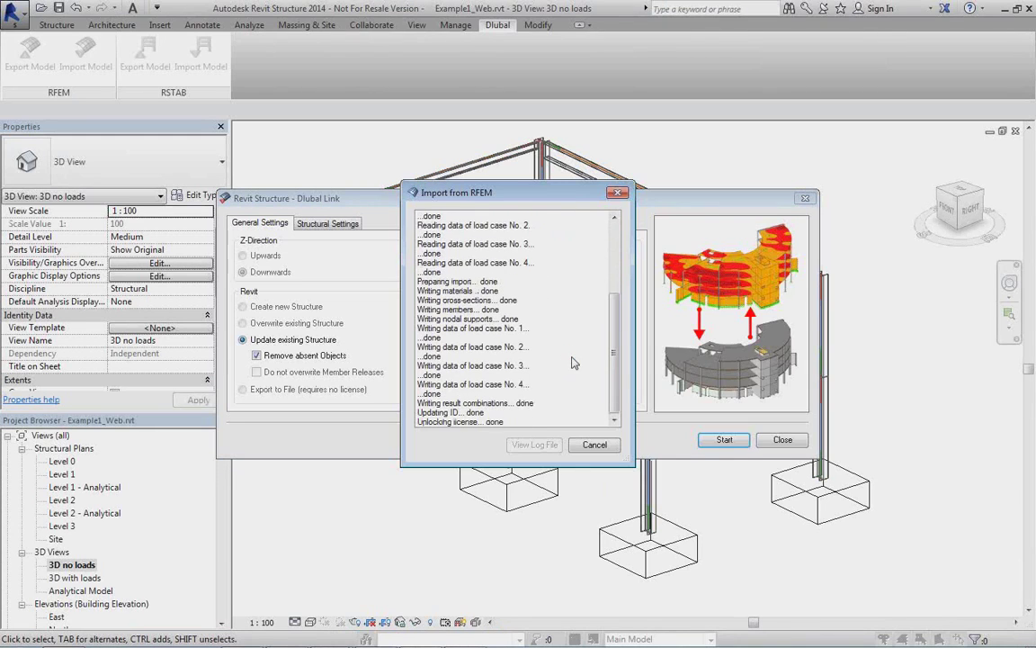
pyautogui.click(594, 446)
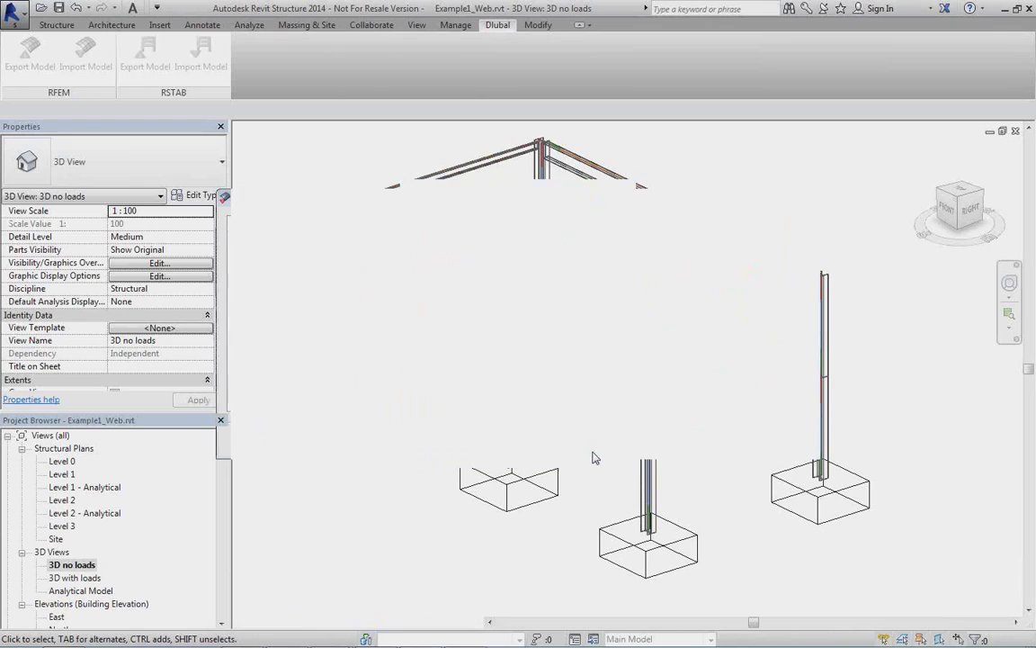
# Examine the updated model in the 3D view, checking the middle column's type and orientation and the two added cross beams.
pyautogui.scroll(4, 602, 452)
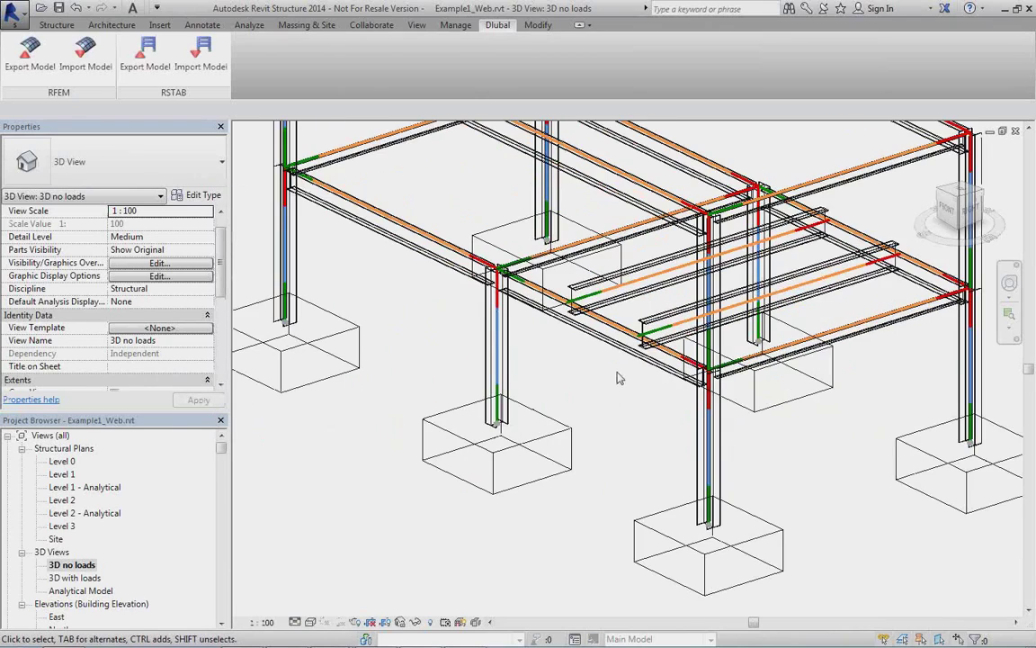
pyautogui.scroll(3, 508, 387)
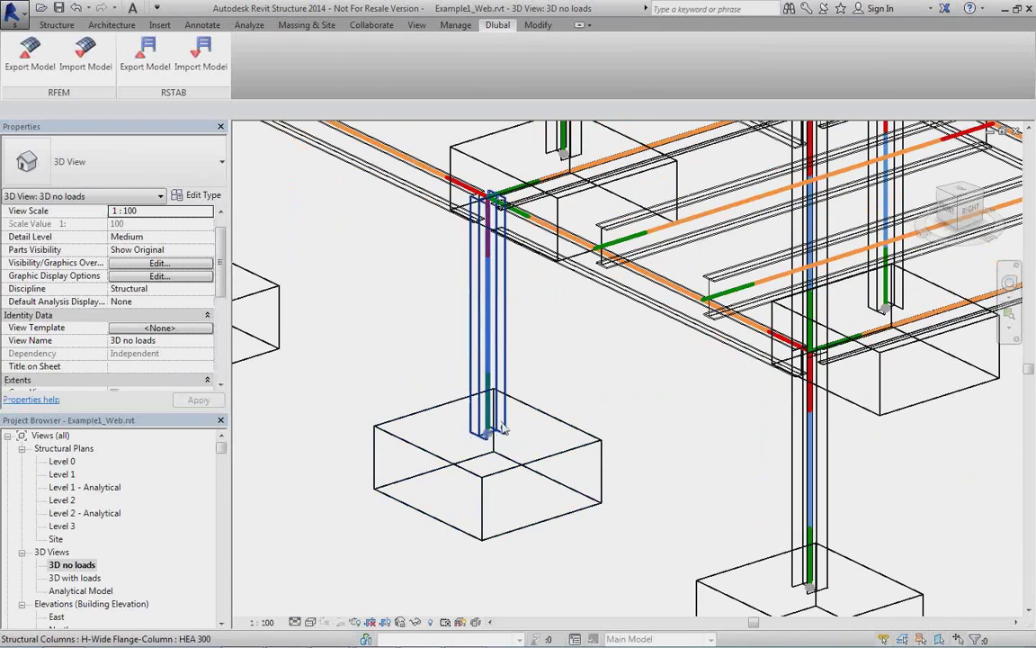
pyautogui.scroll(3, 510, 378)
pyautogui.click(458, 325)
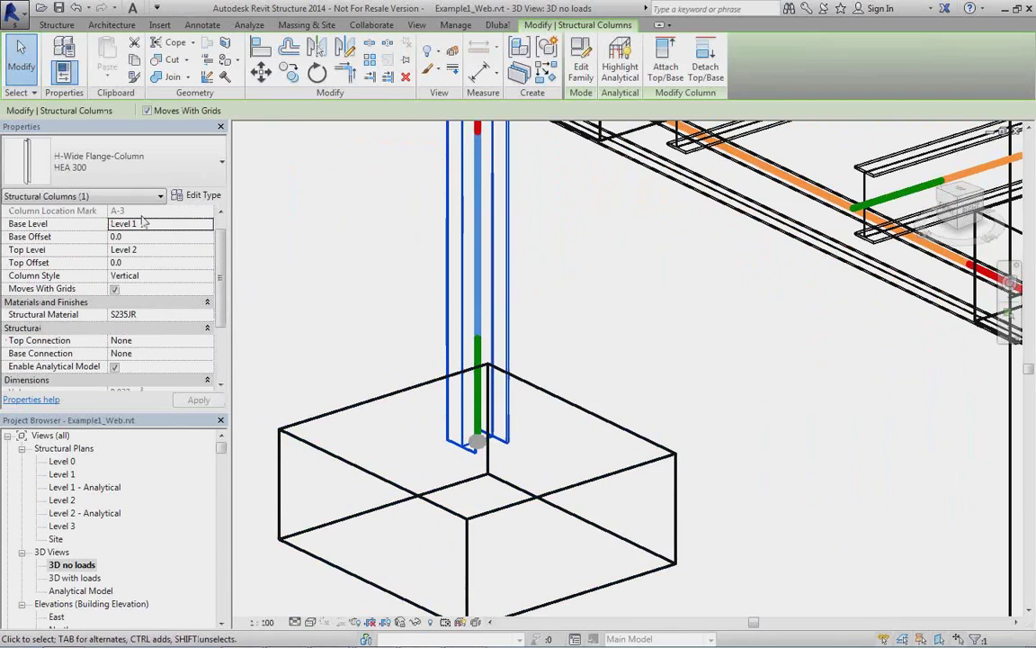
pyautogui.scroll(-5, 529, 385)
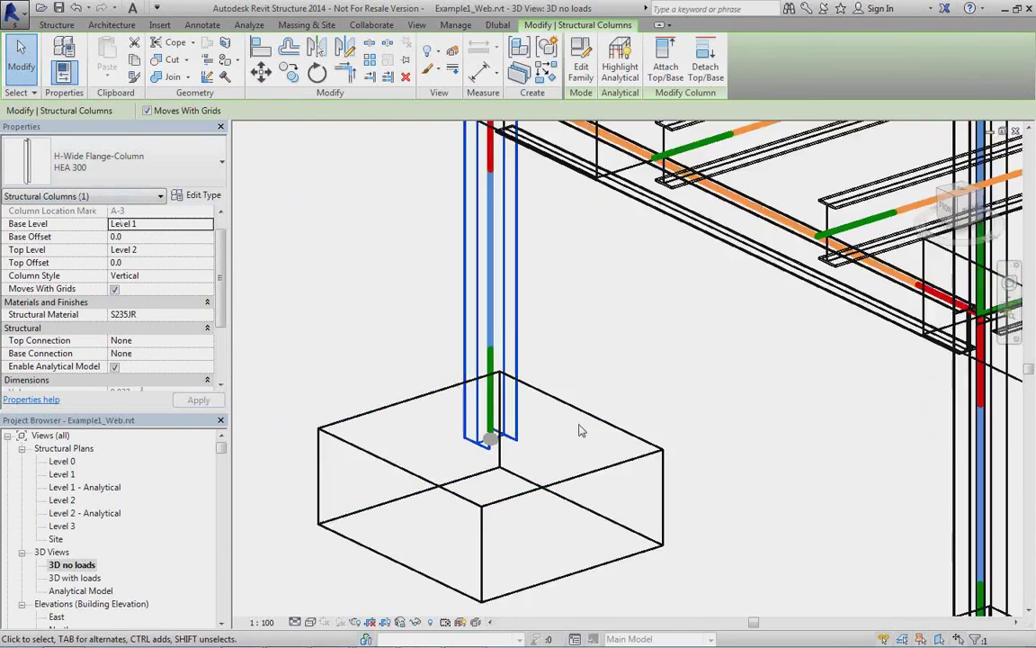
pyautogui.moveTo(601, 435); pyautogui.dragTo(486, 351, button='middle')
pyautogui.scroll(5, 486, 351)
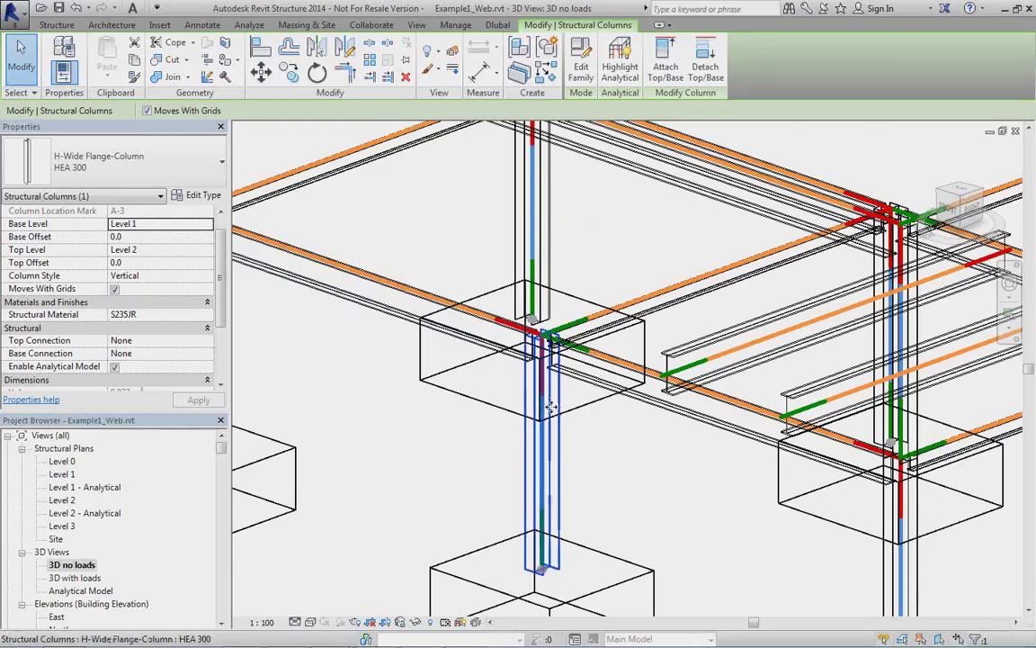
pyautogui.moveTo(661, 470); pyautogui.dragTo(659, 500, button='middle')
pyautogui.scroll(3, 659, 500)
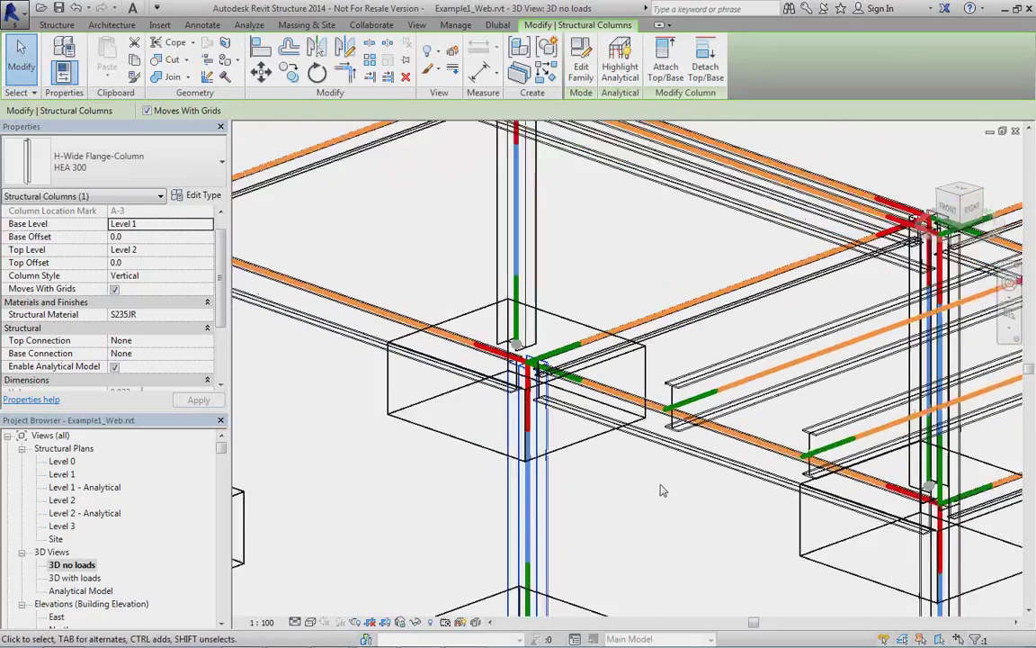
pyautogui.moveTo(798, 425); pyautogui.dragTo(587, 413, button='middle')
pyautogui.scroll(-2, 587, 412)
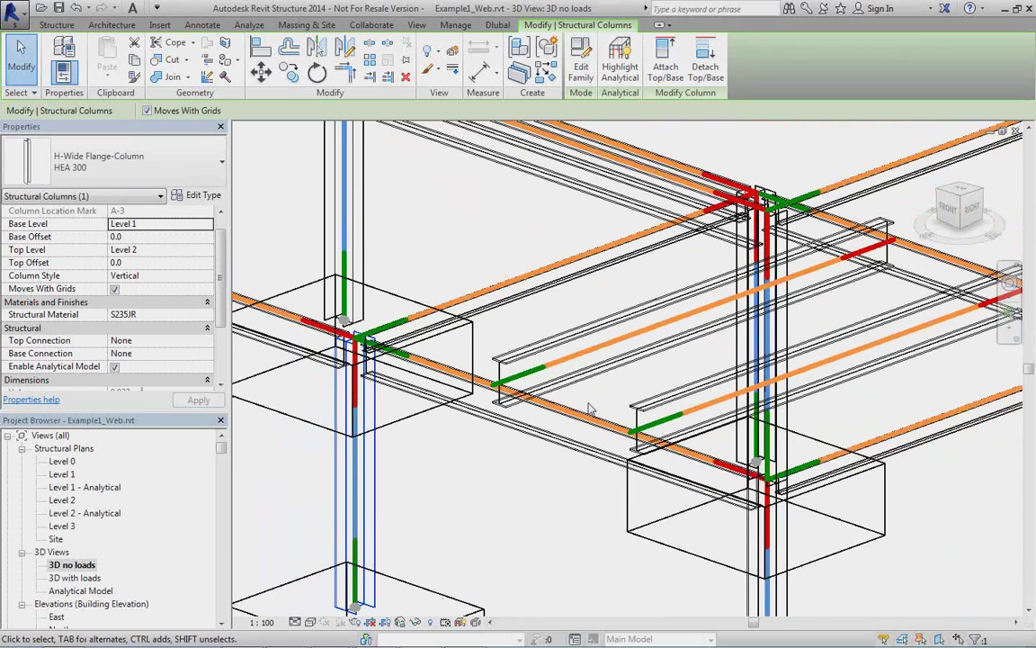
pyautogui.scroll(2, 577, 380)
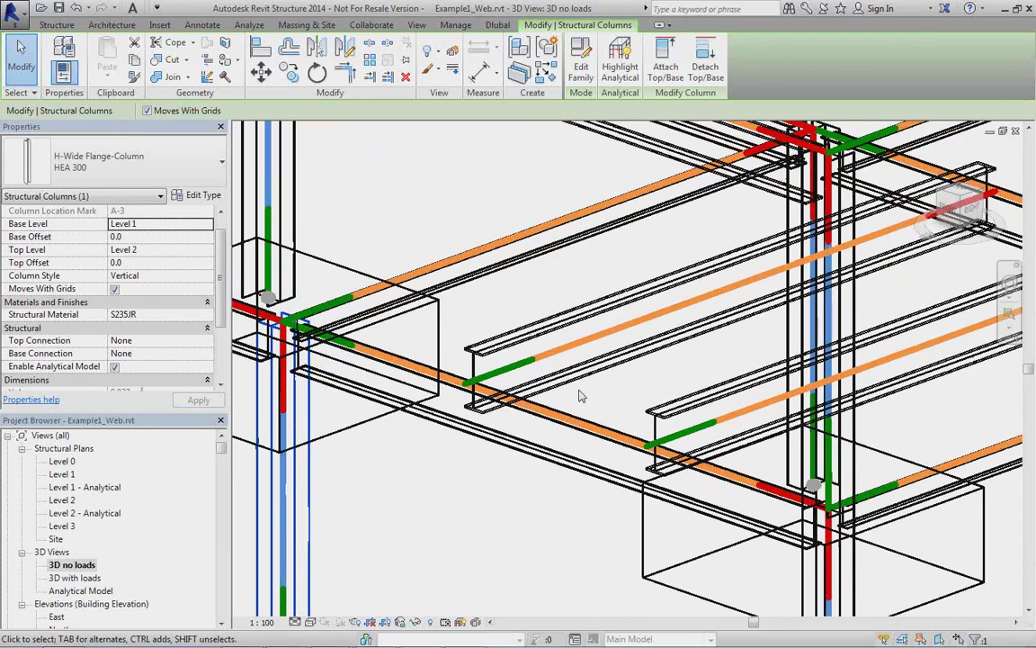
# Set the z Justification of the two added IPE500 cross beams to Top.
pyautogui.click(558, 337)
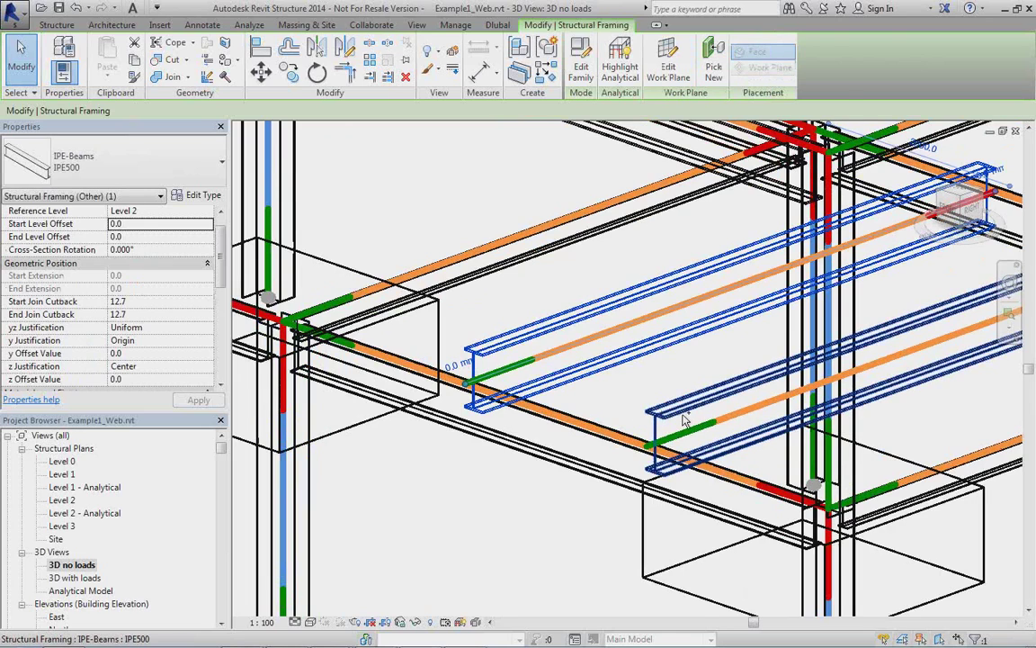
pyautogui.keyDown('ctrl'); pyautogui.click(681, 417); pyautogui.keyUp('ctrl')
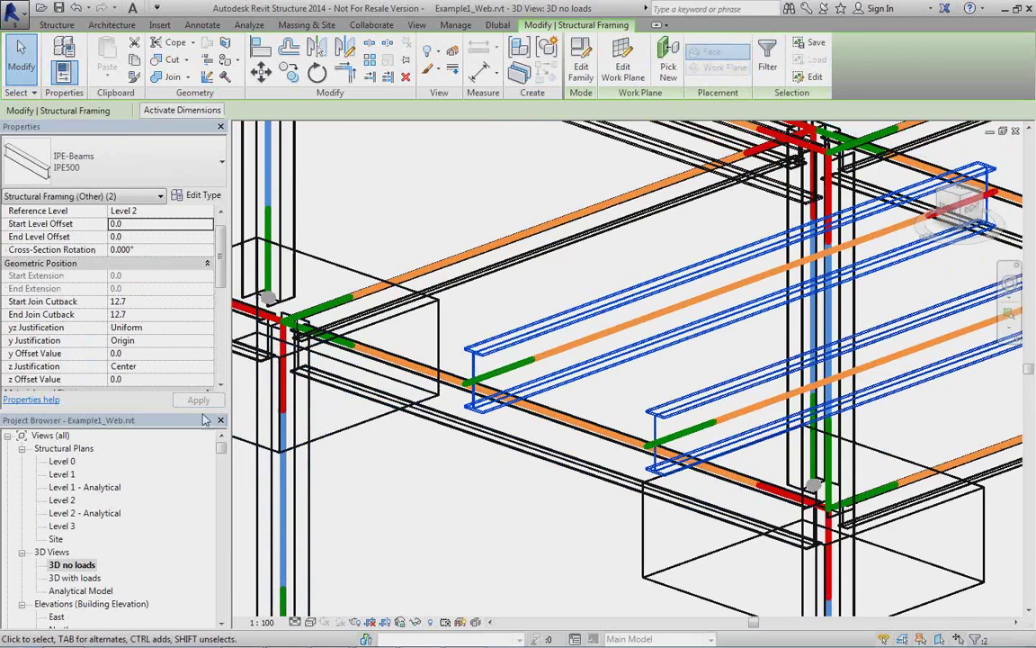
pyautogui.click(198, 367)
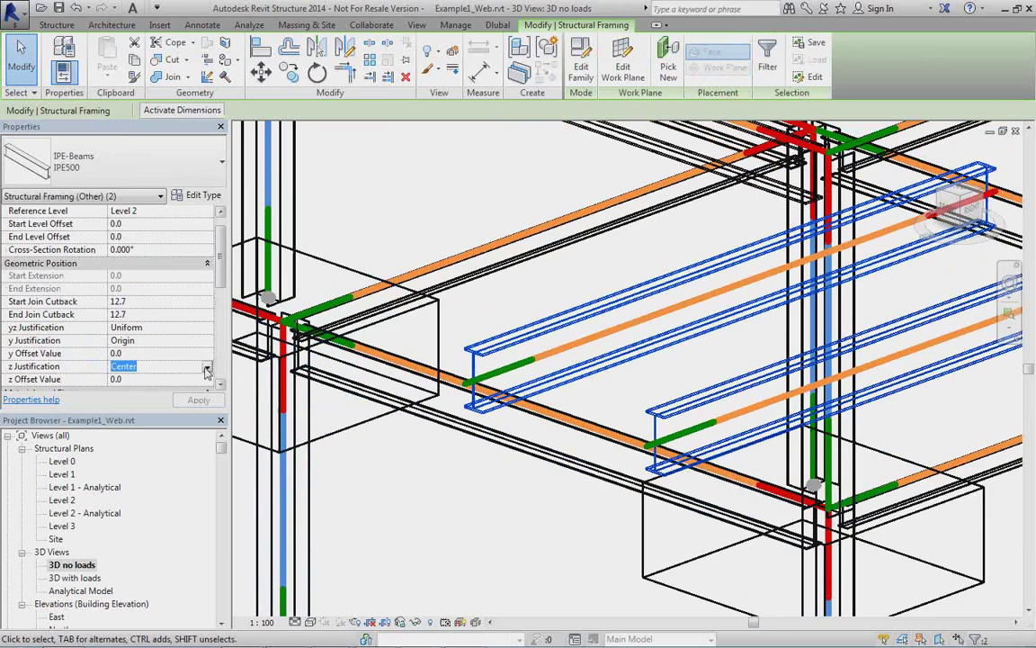
pyautogui.click(207, 369)
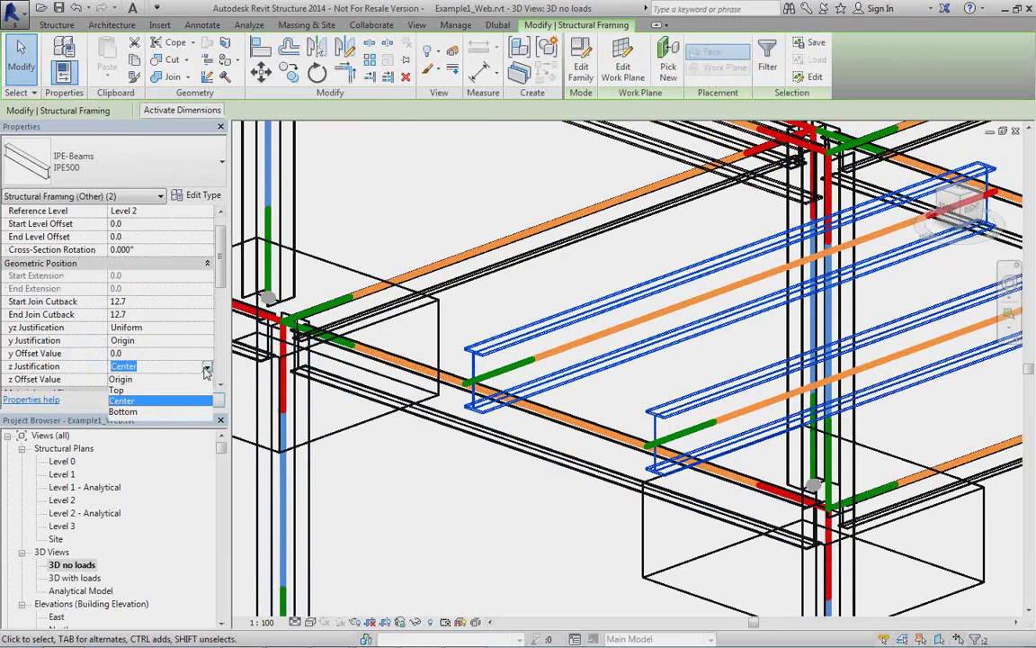
pyautogui.click(133, 391)
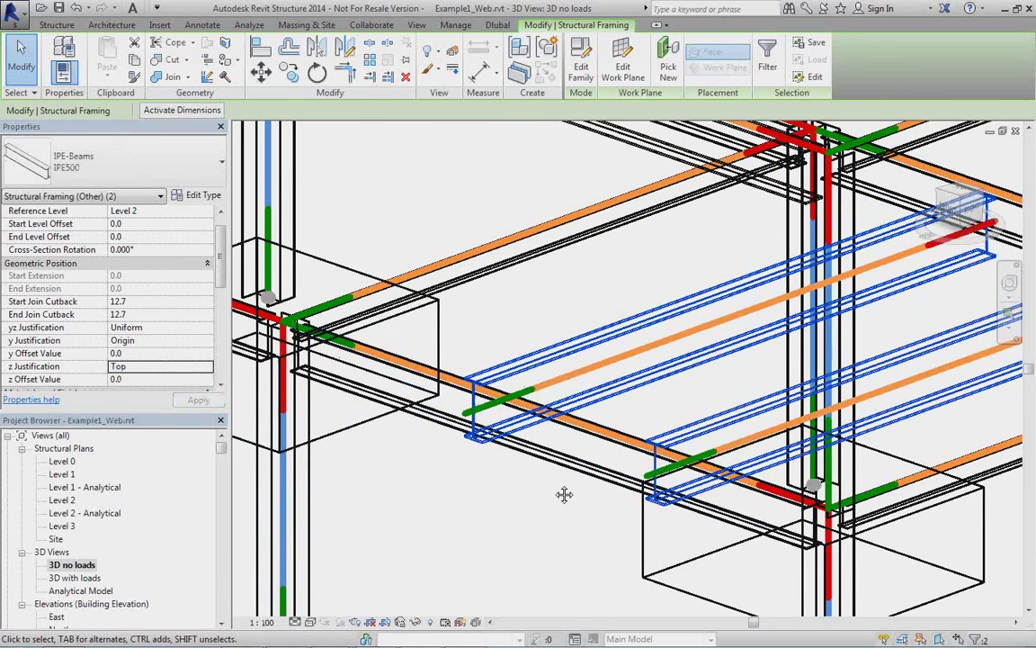
# Set the Start Alignment Method of the two cross beams' analytical beams to Auto-Detect.
pyautogui.moveTo(564, 495); pyautogui.dragTo(555, 440, button='middle')
pyautogui.scroll(1, 548, 423)
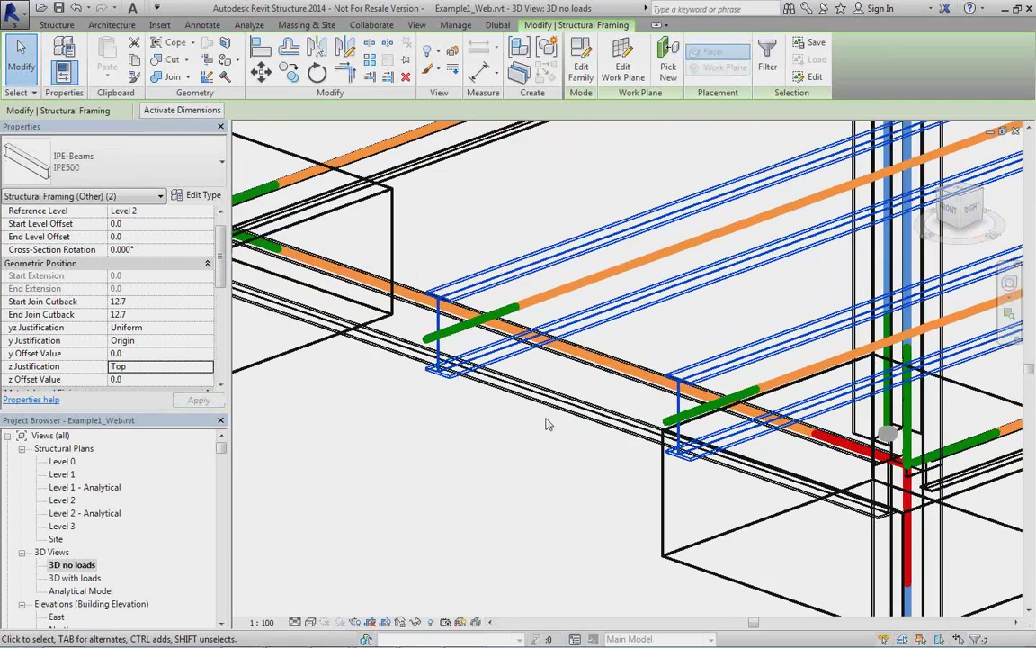
pyautogui.click(561, 297)
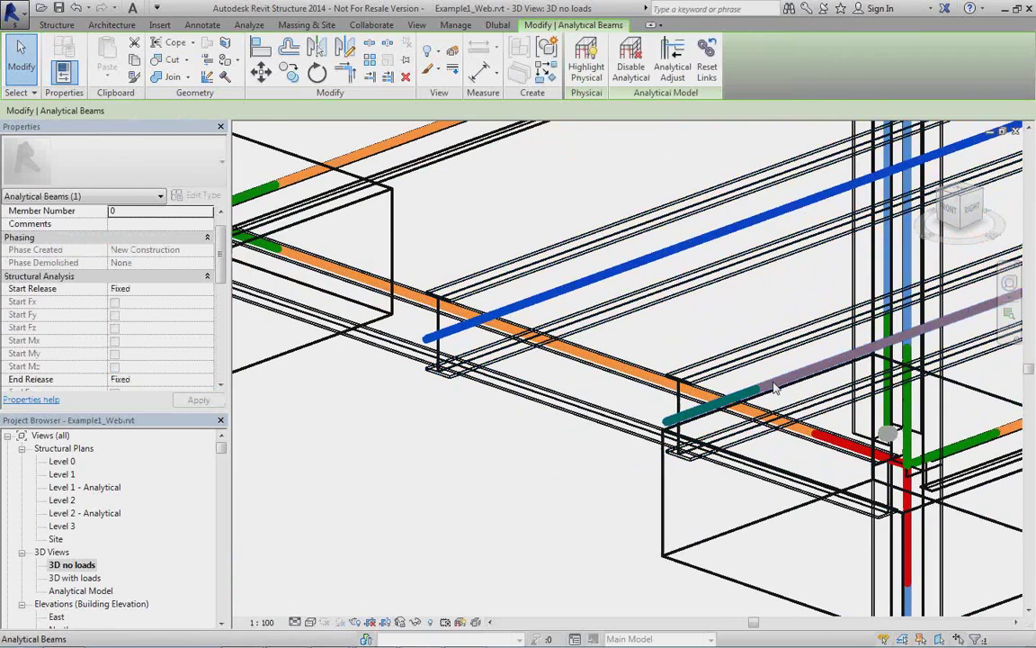
pyautogui.keyDown('ctrl'); pyautogui.click(775, 385); pyautogui.keyUp('ctrl')
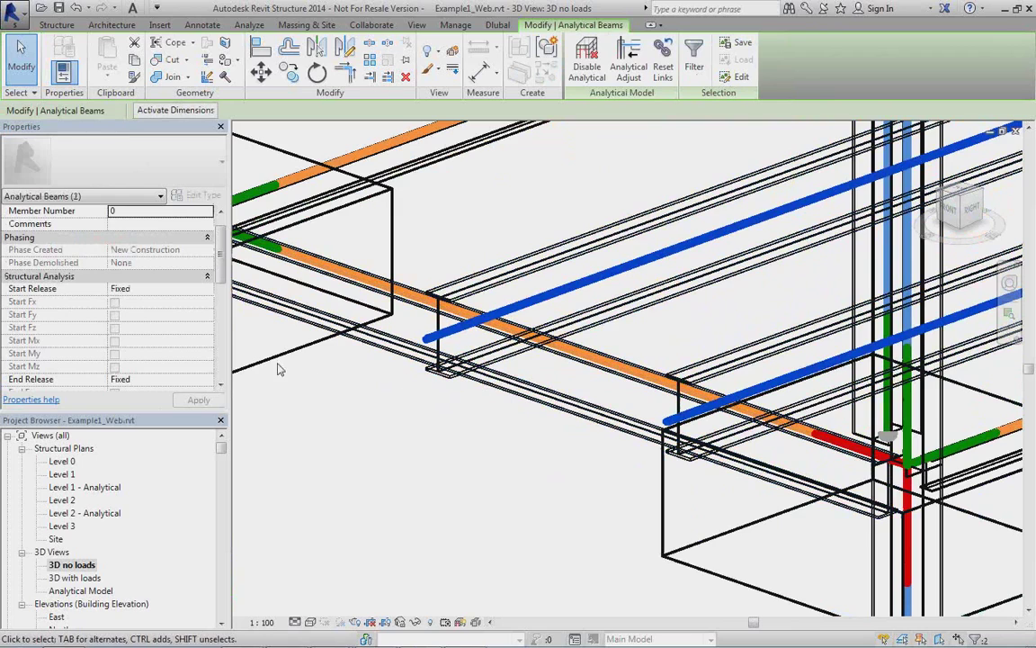
pyautogui.moveTo(228, 294); pyautogui.dragTo(226, 367)
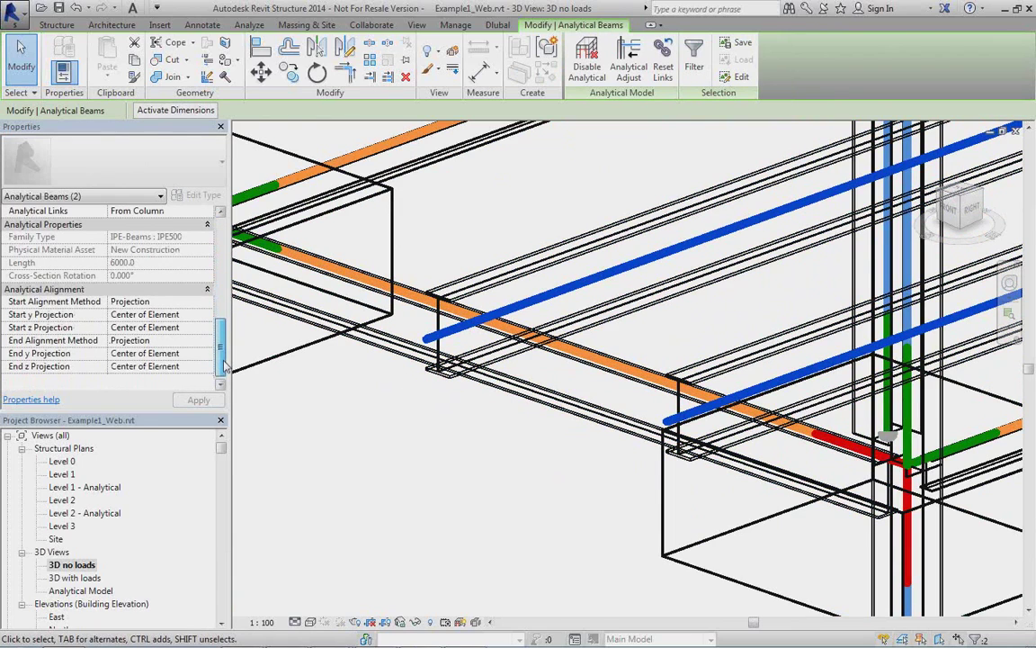
pyautogui.click(207, 302)
pyautogui.click(144, 314)
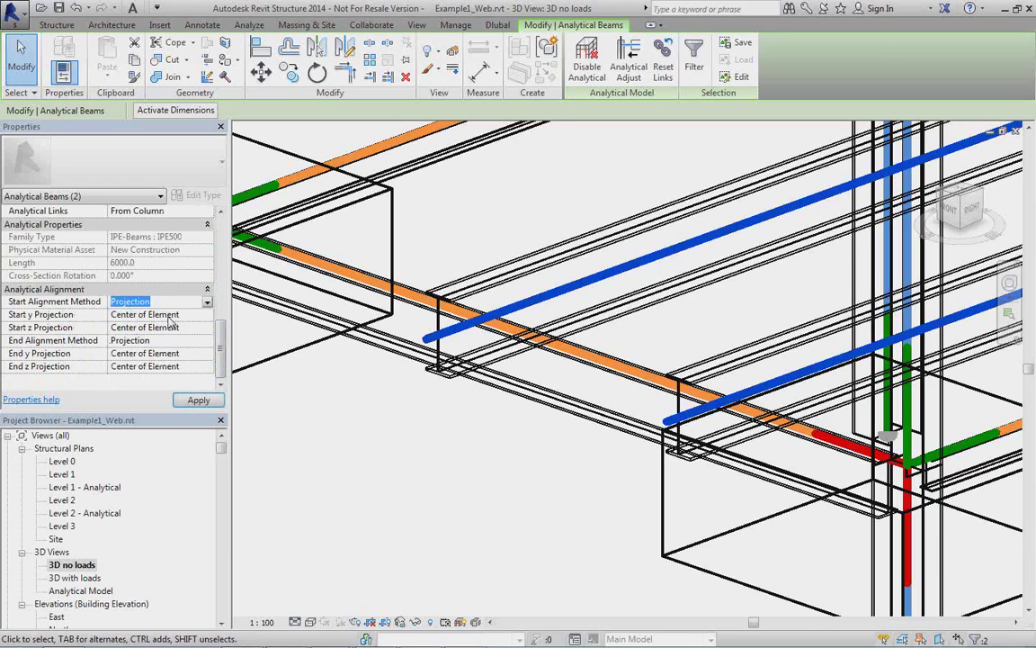
# Set the End Alignment Method of the same two analytical beams to Auto-Detect and check their alignment in the frame.
pyautogui.click(195, 341)
pyautogui.click(206, 342)
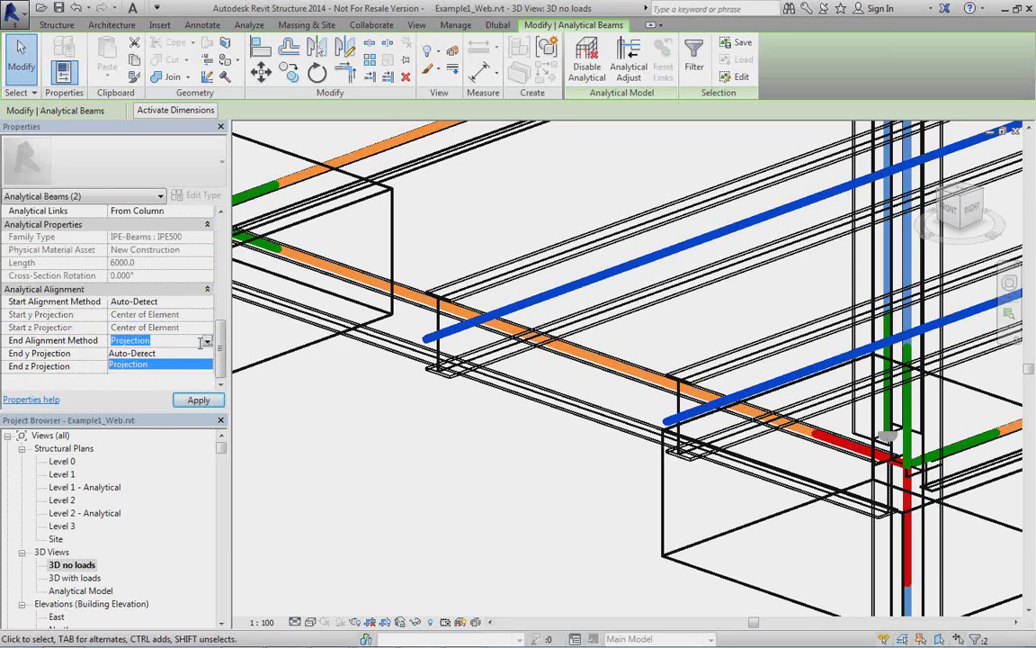
pyautogui.click(135, 353)
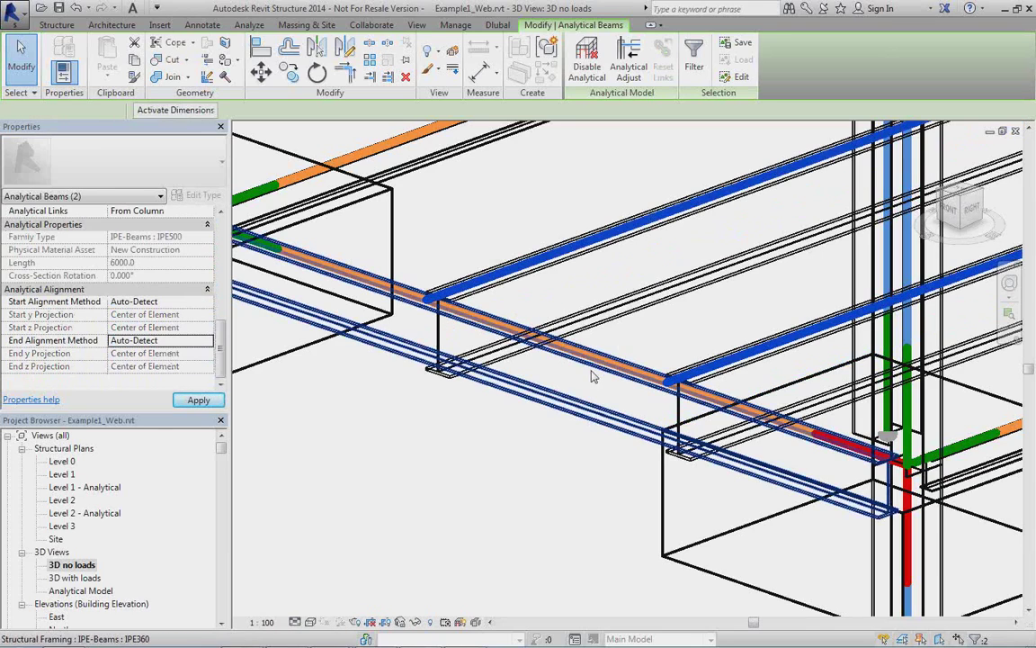
pyautogui.moveTo(599, 417); pyautogui.dragTo(567, 475, button='middle')
pyautogui.keyDown('ctrl'); pyautogui.moveTo(603, 421); pyautogui.dragTo(510, 382, button='middle'); pyautogui.keyUp('ctrl')
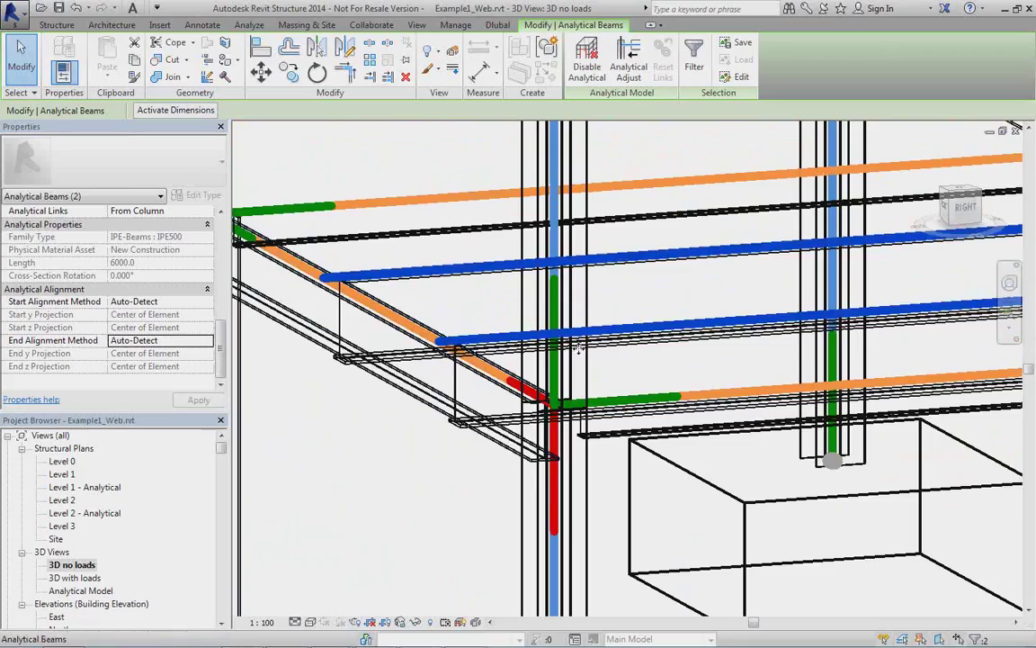
pyautogui.scroll(-3, 577, 353)
pyautogui.keyDown('shift'); pyautogui.moveTo(577, 353); pyautogui.dragTo(754, 421, button='middle'); pyautogui.keyUp('shift')
pyautogui.scroll(-3, 756, 422)
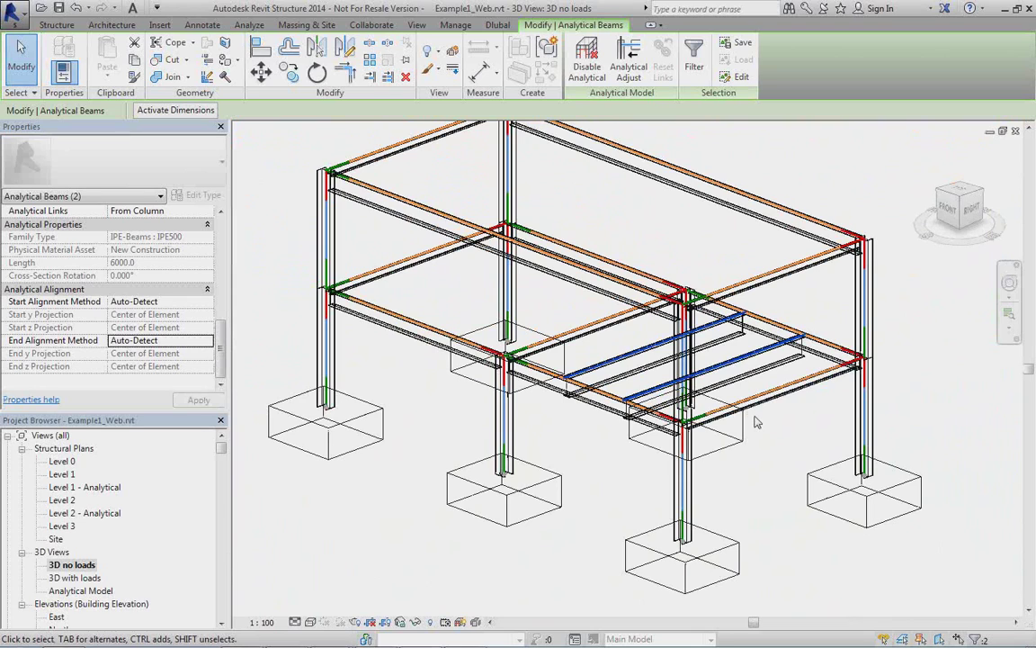
# Open the Level 1 structural plan and move grid 3 so that its distance to grid 4 is 5500.
pyautogui.doubleClick(59, 474)
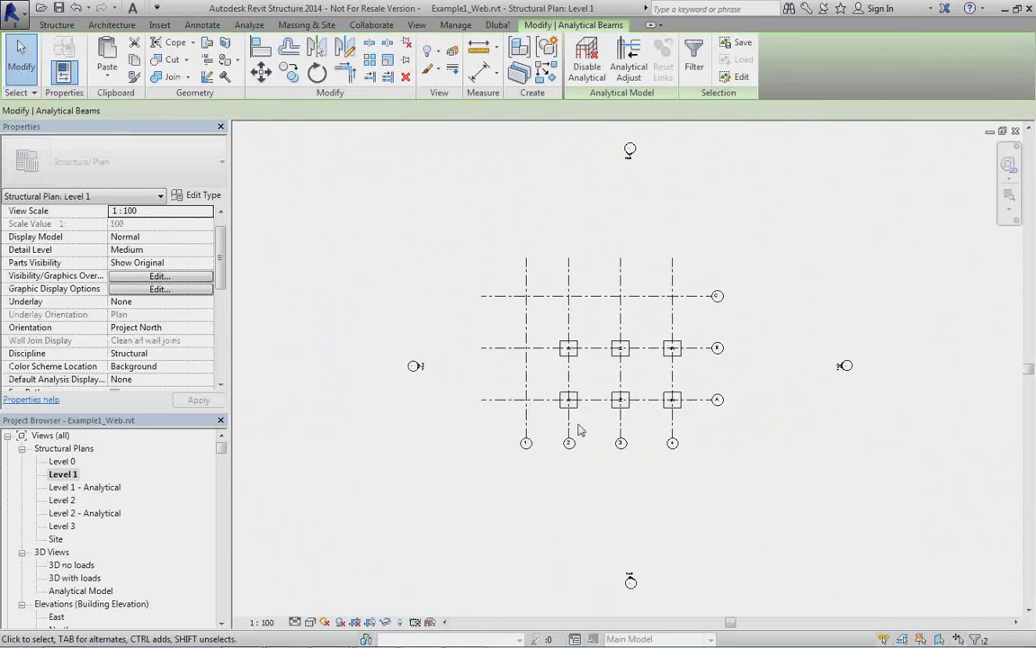
pyautogui.scroll(5, 590, 390)
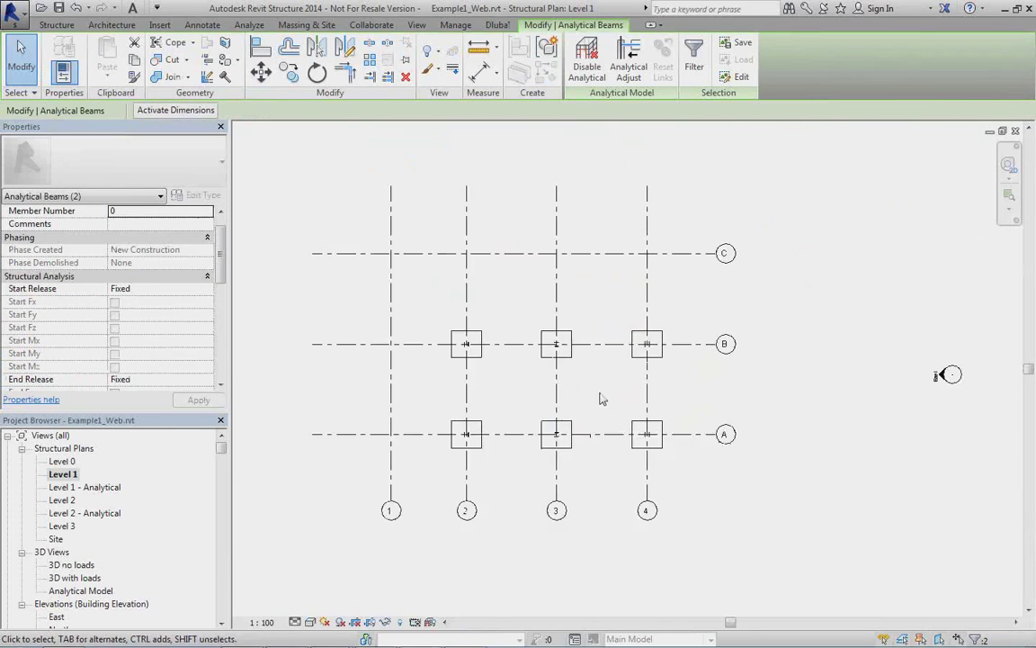
pyautogui.click(549, 284)
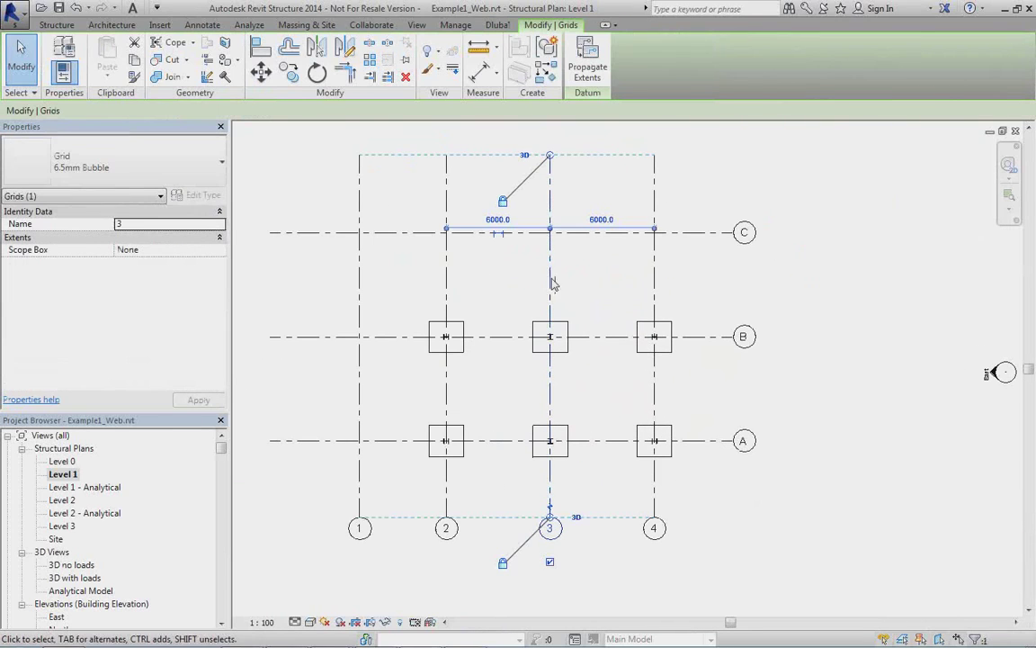
pyautogui.click(602, 221)
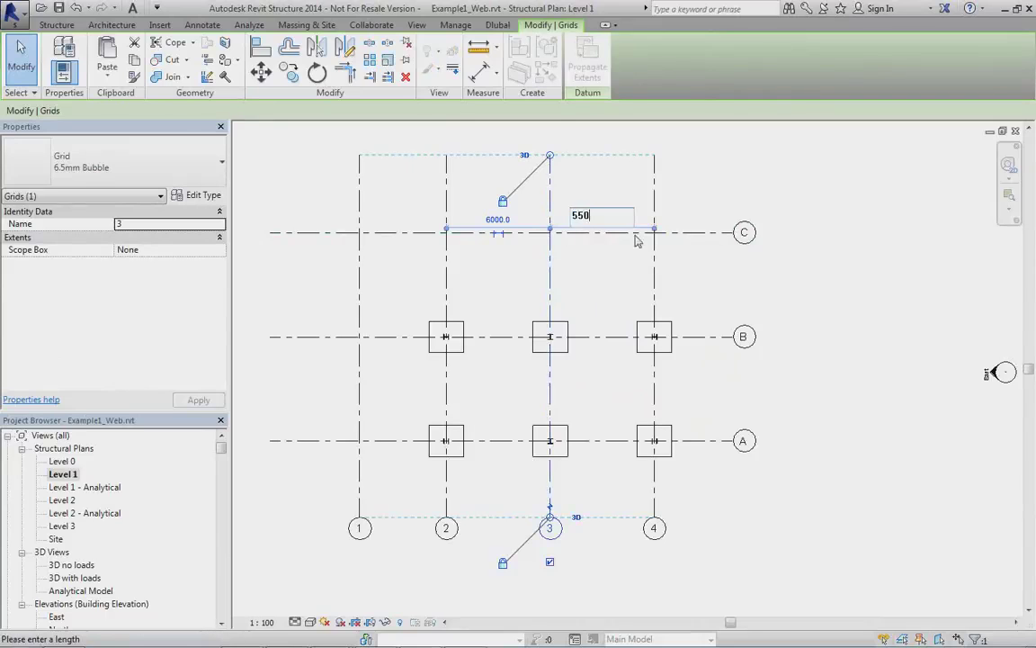
pyautogui.press('Return')
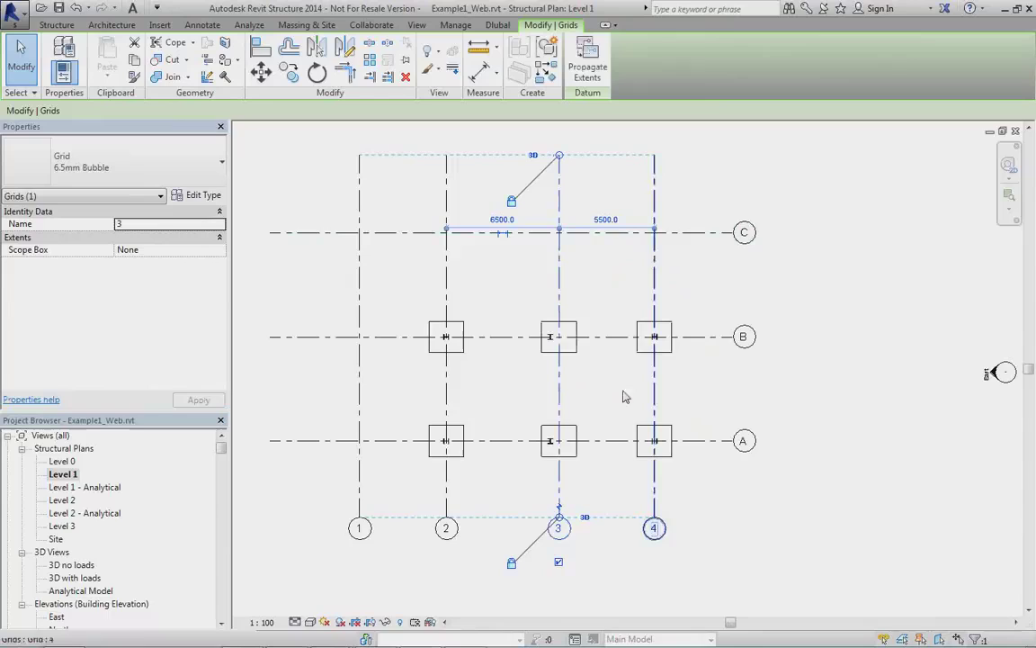
# Move grid A to a distance of 5500 from grid B, and undo both grid moves.
pyautogui.click(402, 440)
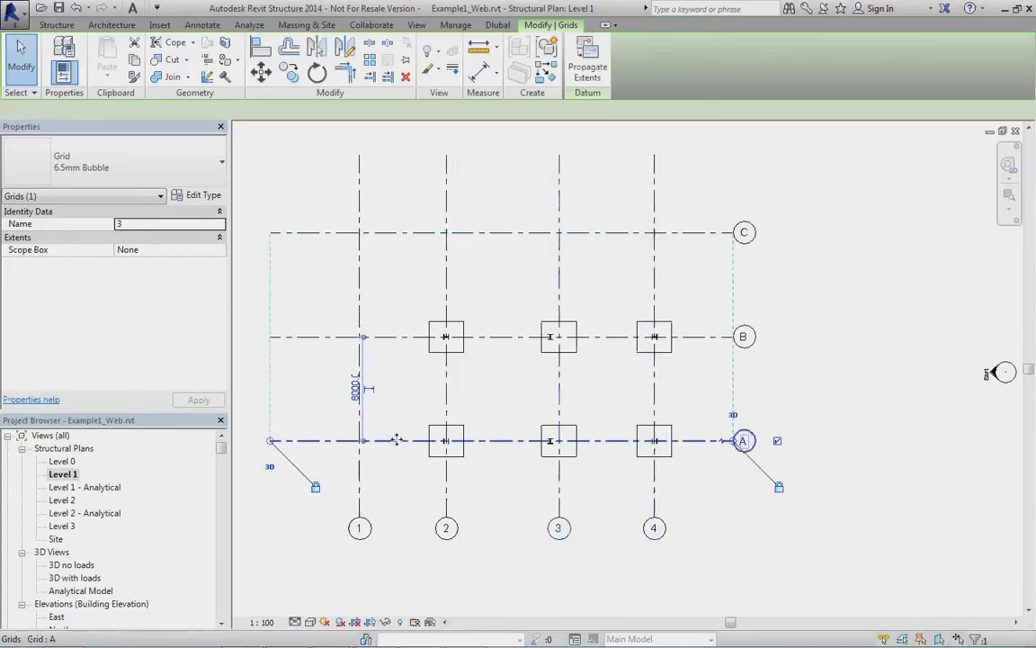
pyautogui.click(361, 393)
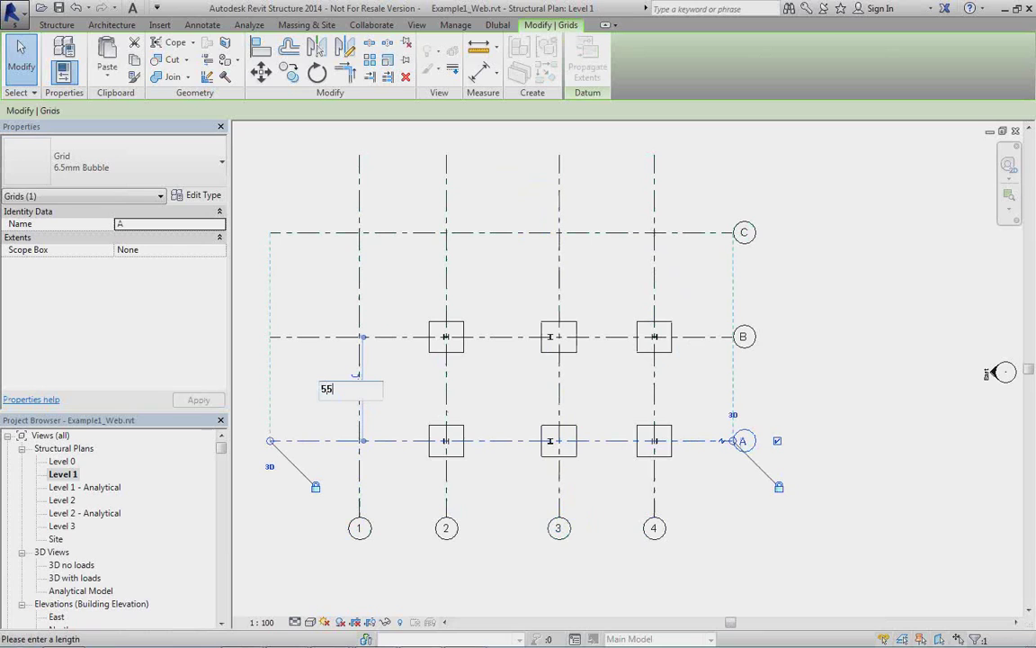
pyautogui.press('Return')
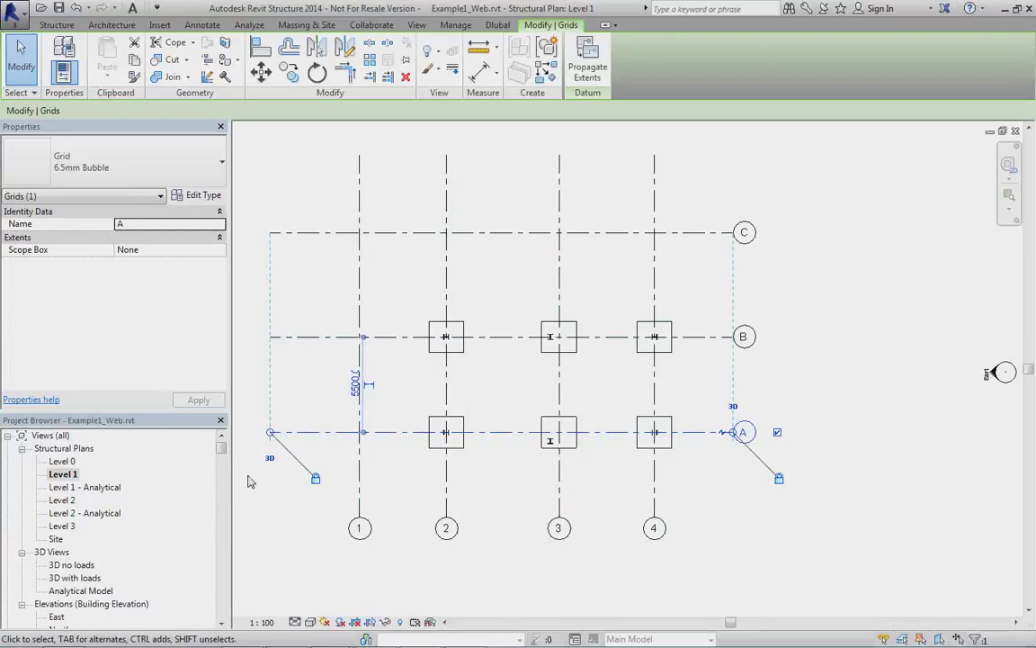
pyautogui.click(78, 8)
pyautogui.click(78, 8)
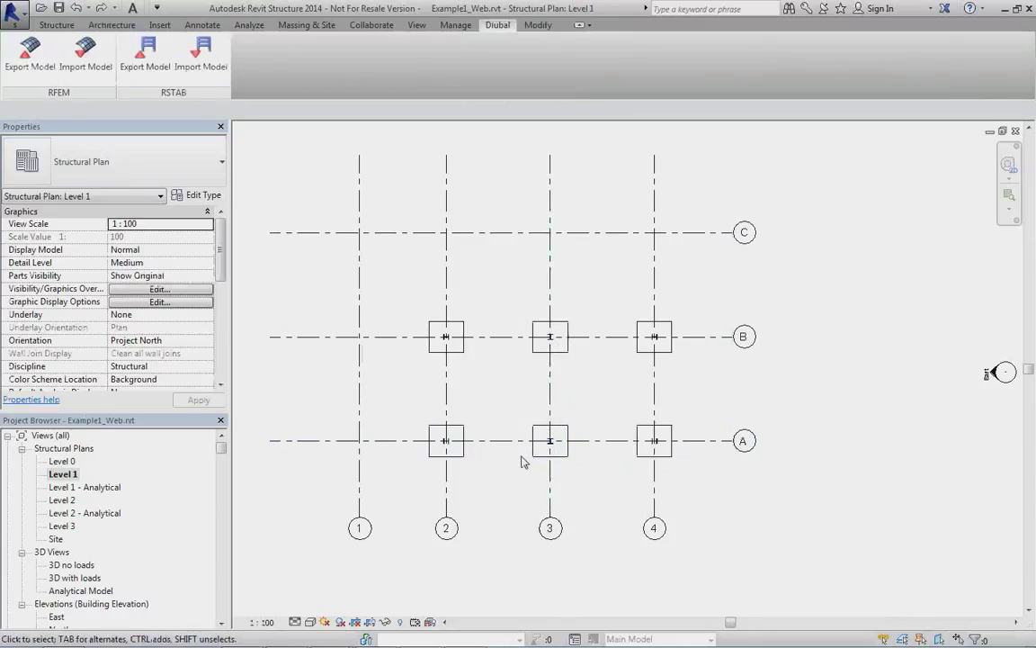
# Set the distance between grids A and B to 5500 again and compare the column positions along grid A.
pyautogui.click(379, 440)
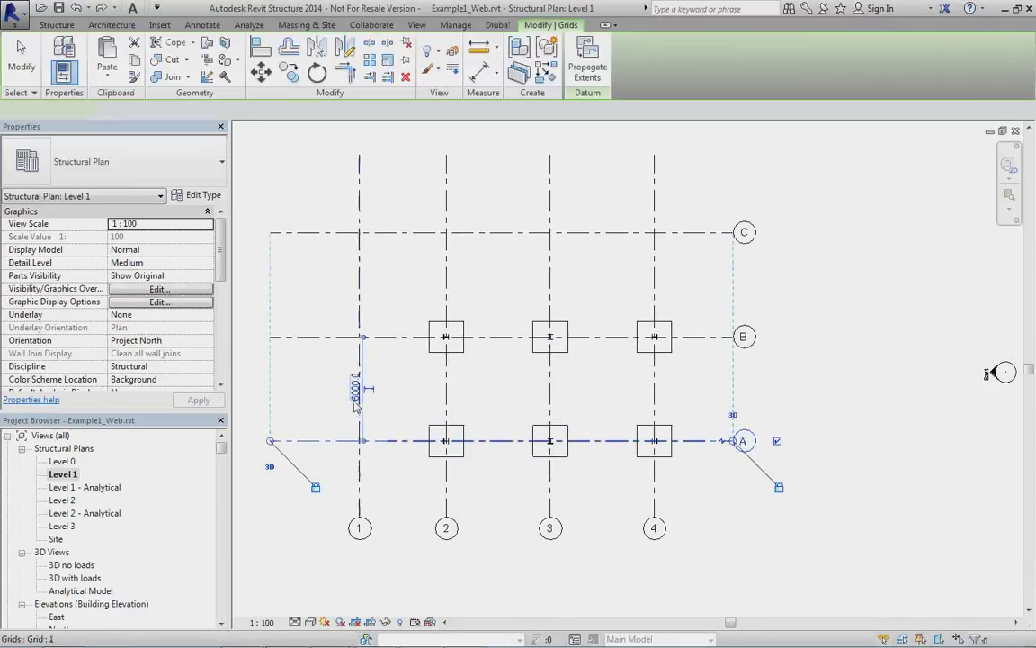
pyautogui.click(355, 396)
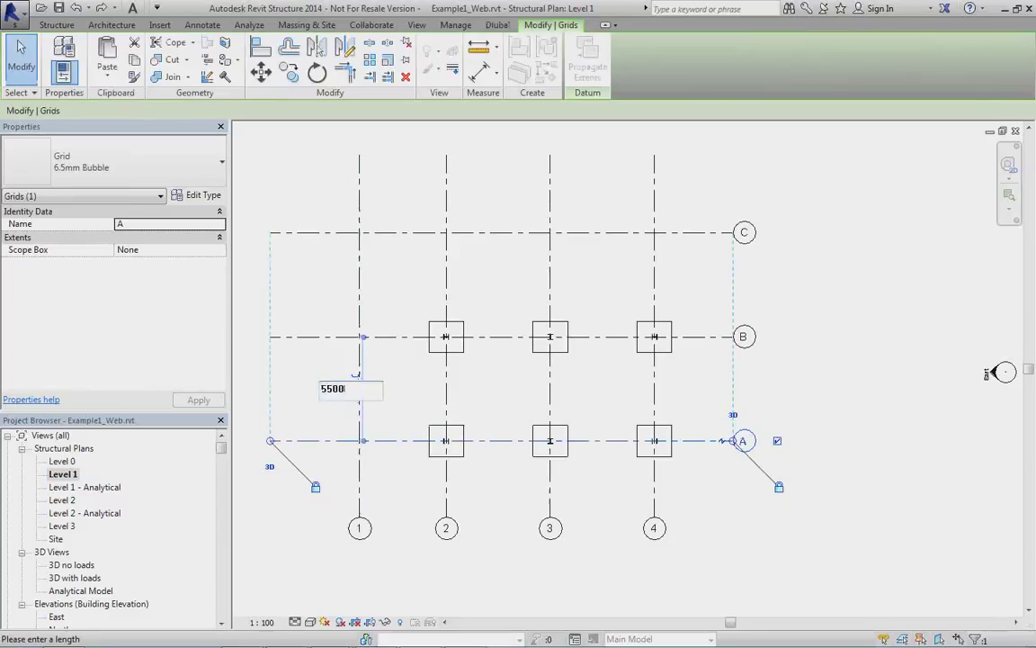
pyautogui.press('Return')
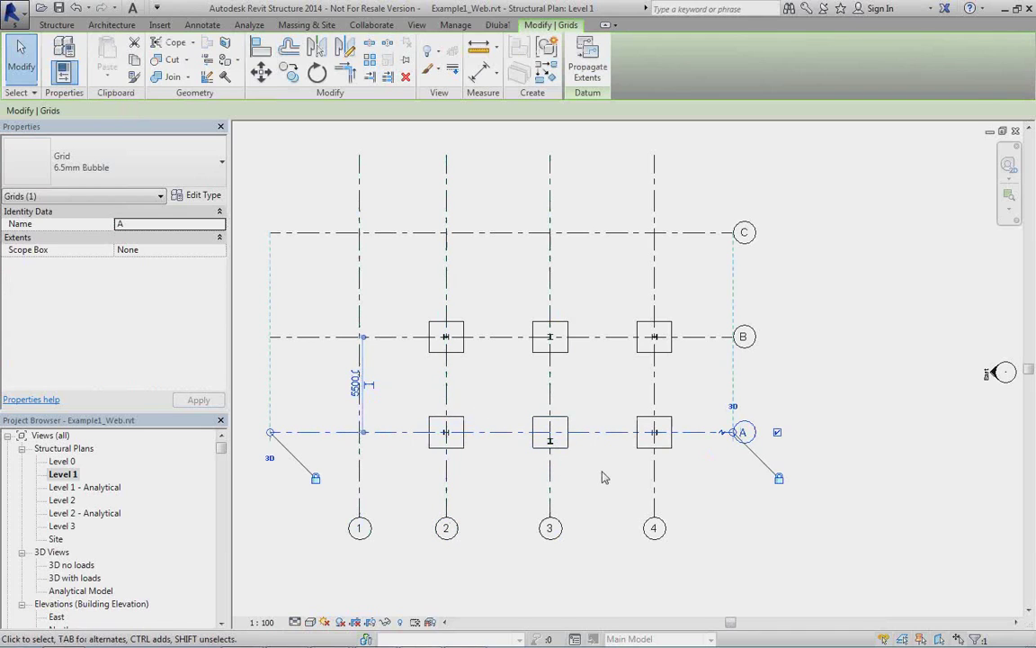
pyautogui.scroll(4, 553, 446)
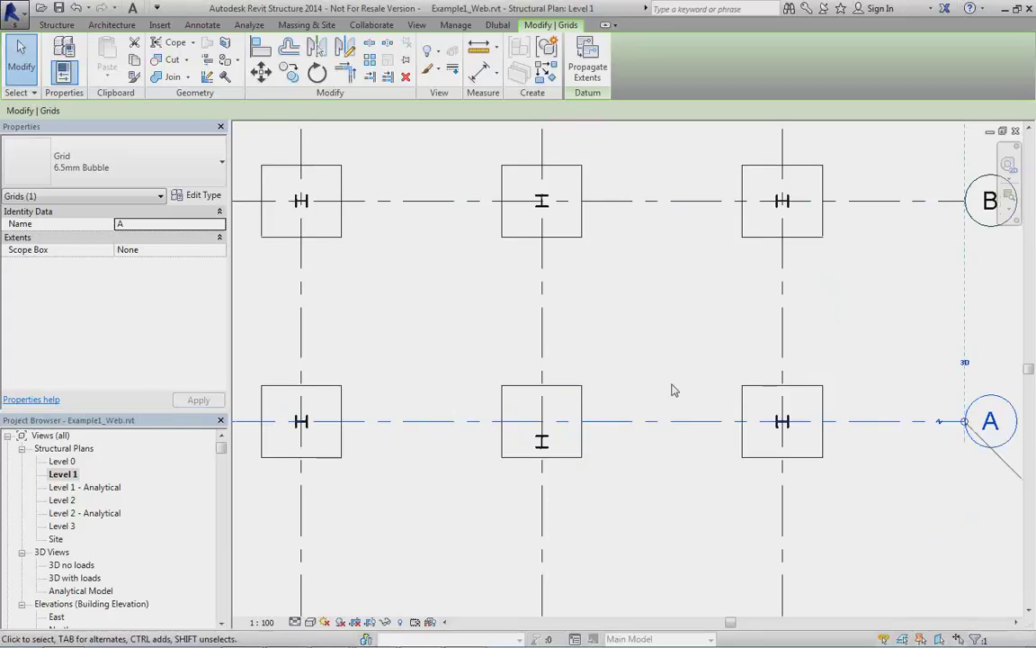
# Open the 3D no loads view and examine the middle HEA 300 column's position on its footing and its Moves With Grids property.
pyautogui.doubleClick(71, 564)
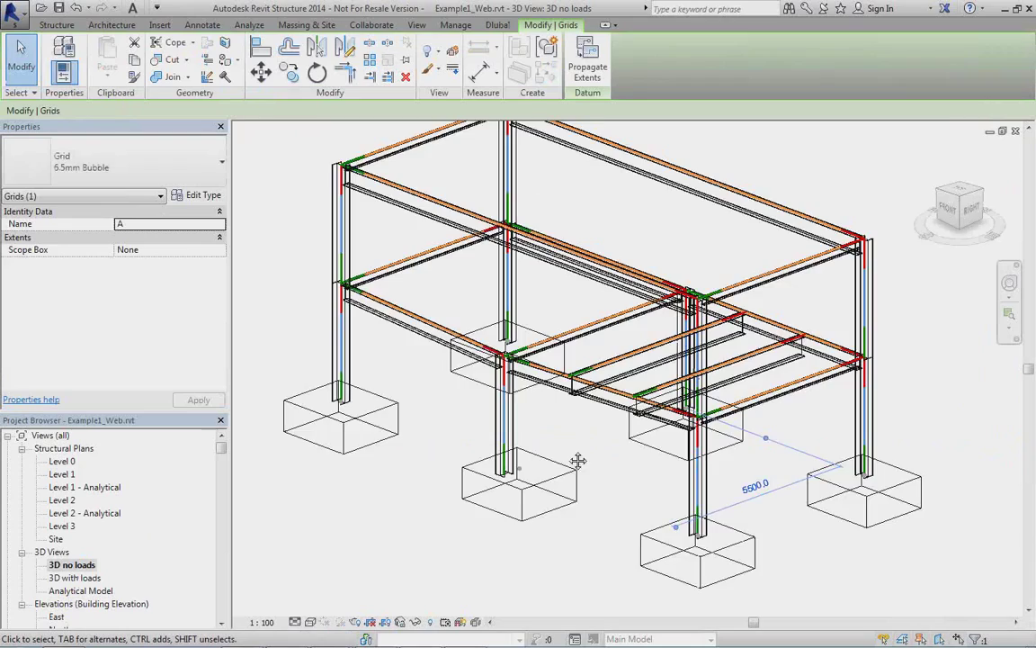
pyautogui.keyDown('shift'); pyautogui.moveTo(578, 460); pyautogui.dragTo(591, 440, button='middle'); pyautogui.keyUp('shift')
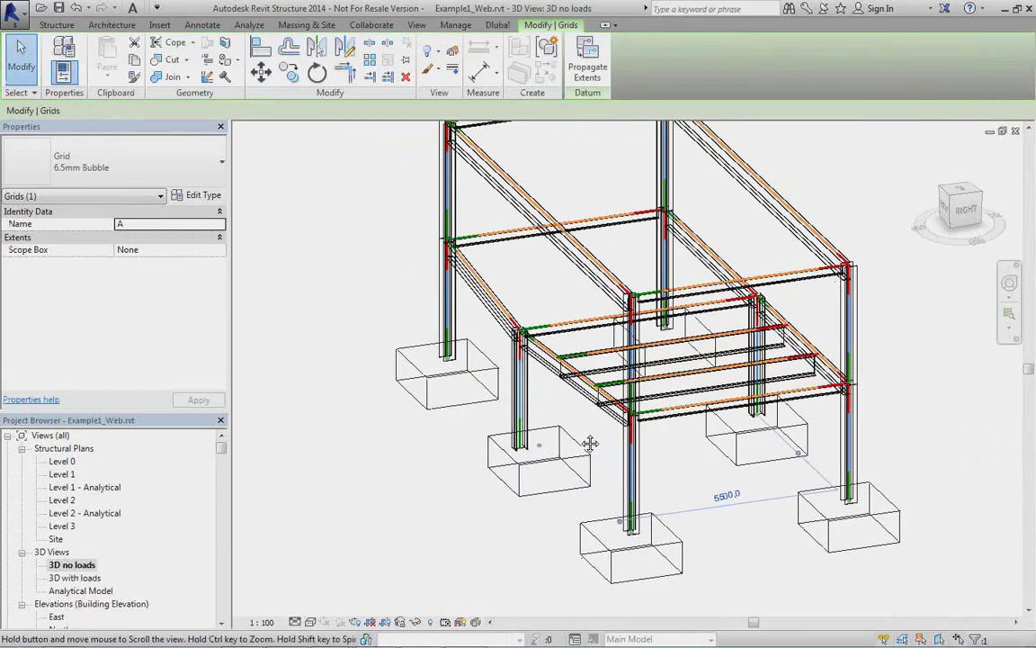
pyautogui.scroll(4, 589, 442)
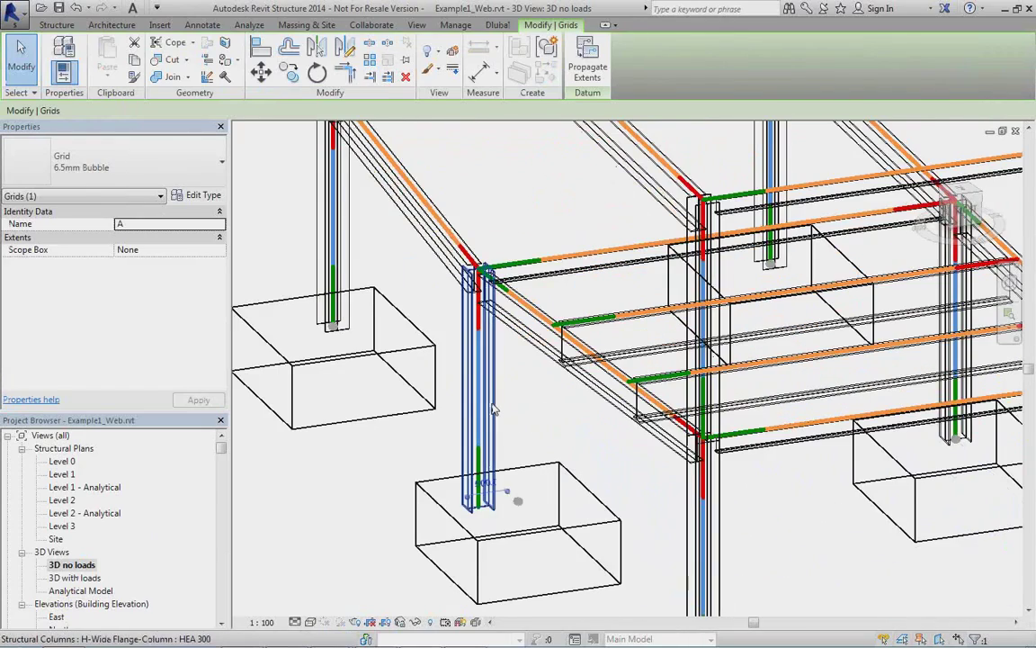
pyautogui.click(493, 409)
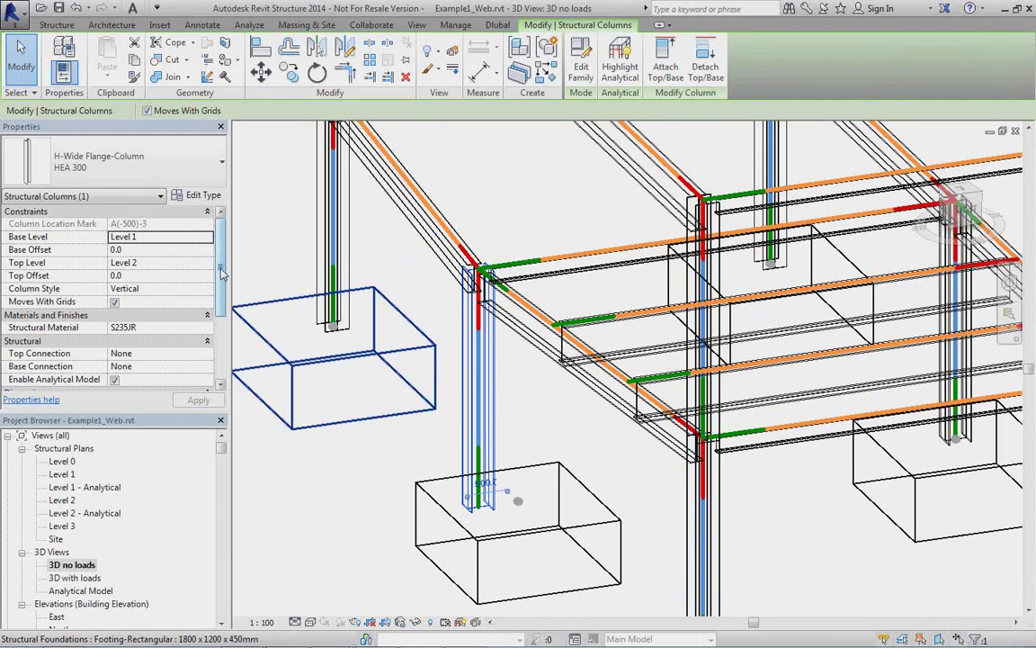
pyautogui.moveTo(222, 274); pyautogui.dragTo(233, 367)
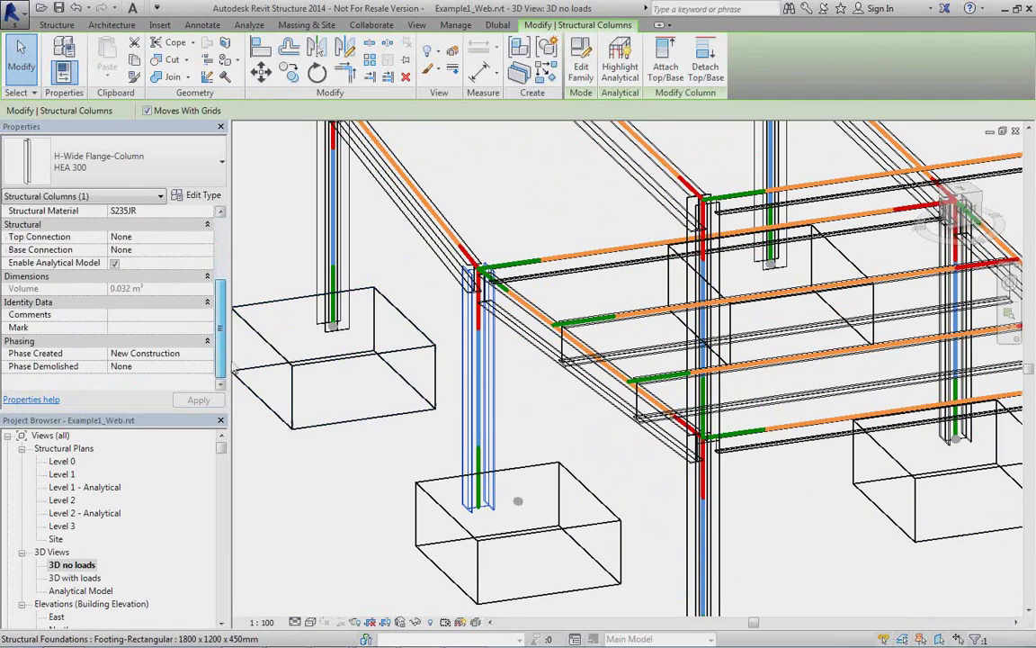
pyautogui.moveTo(568, 418); pyautogui.dragTo(541, 392, button='middle')
pyautogui.scroll(-1, 520, 349)
pyautogui.keyDown('shift'); pyautogui.moveTo(554, 479); pyautogui.dragTo(449, 390, button='middle'); pyautogui.keyUp('shift')
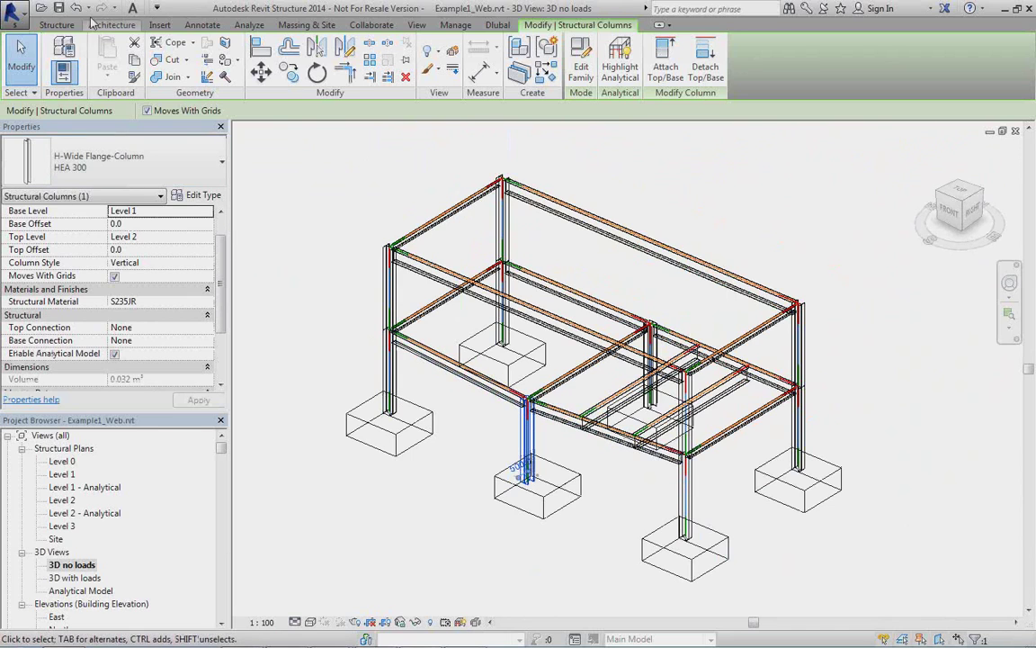
# Undo the last move of grid A and view the restored frame from the front.
pyautogui.press('Escape')
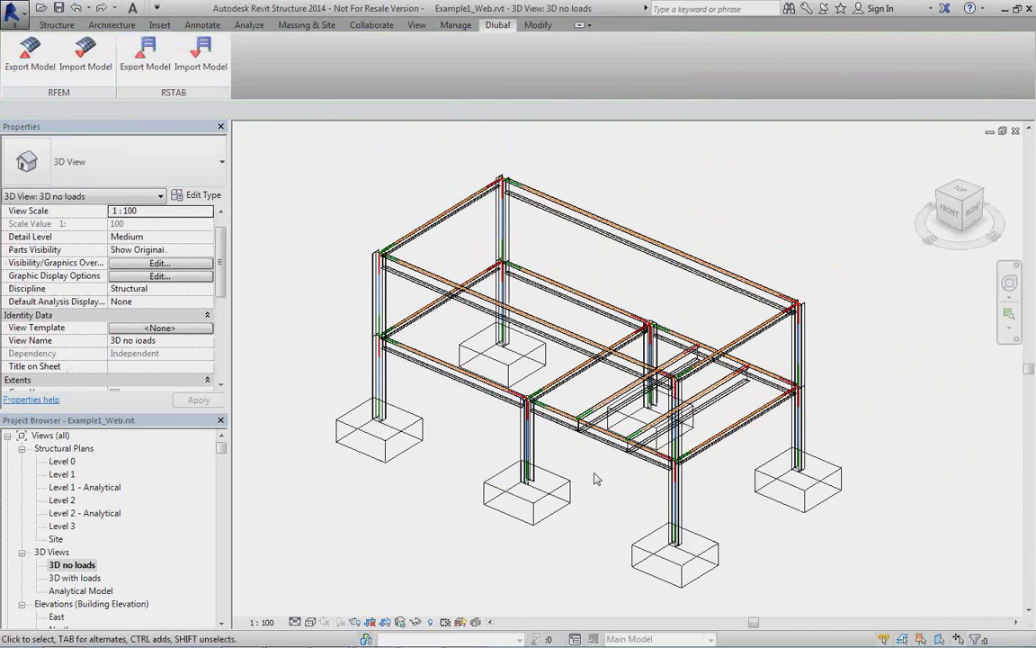
pyautogui.moveTo(543, 435); pyautogui.dragTo(733, 414, button='middle')
pyautogui.moveTo(590, 353); pyautogui.dragTo(595, 425, button='middle')
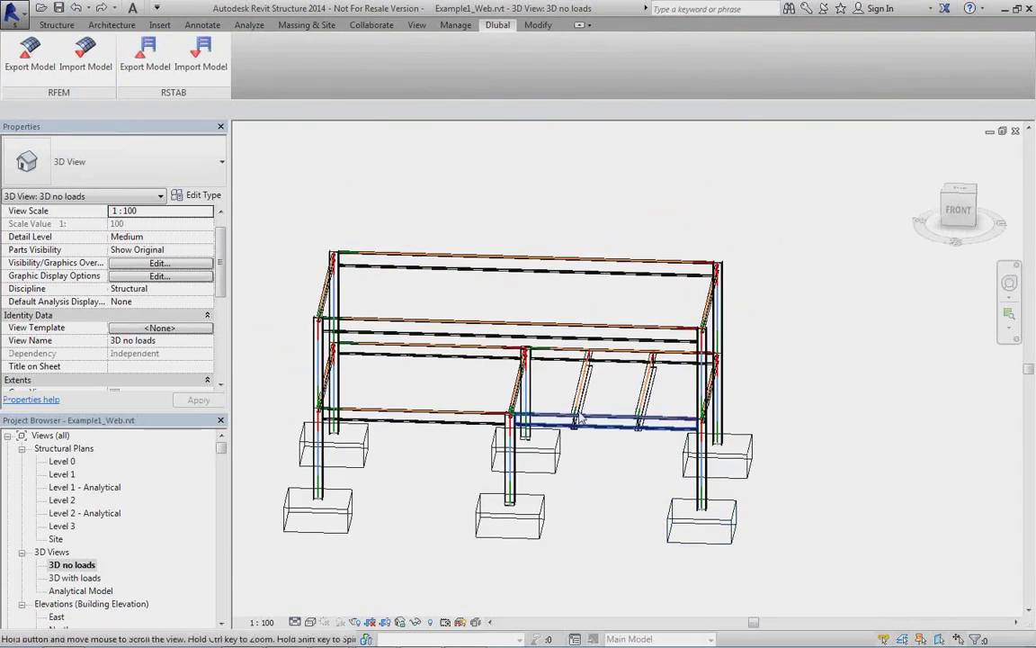
# Set the spacing between the middle frame and the nearest IPE500 secondary beam to 1750.
pyautogui.scroll(3, 595, 389)
pyautogui.click(589, 383)
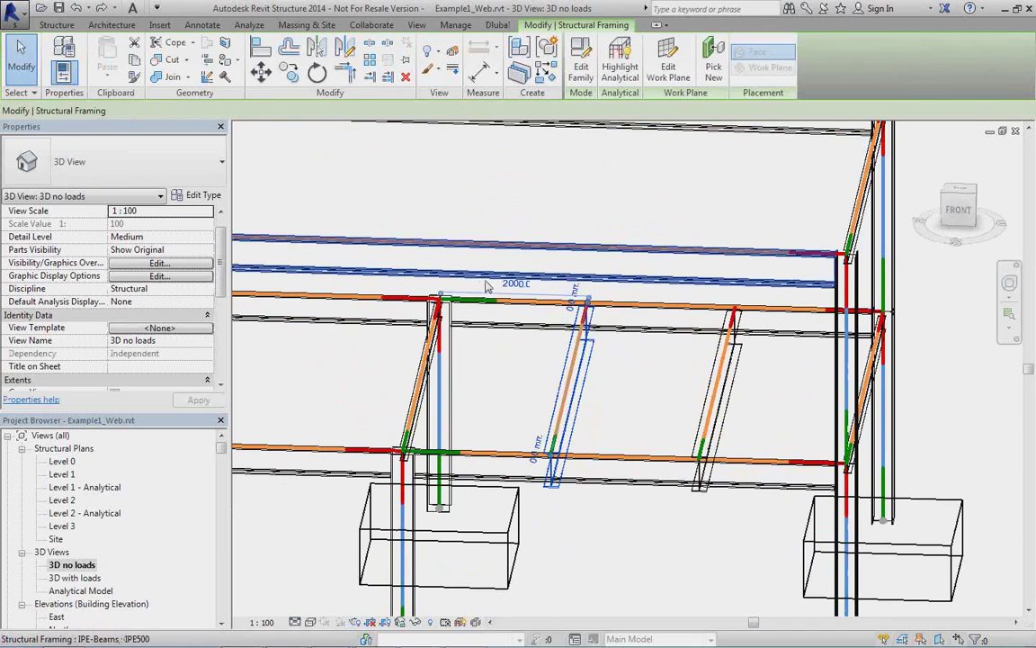
pyautogui.click(511, 297)
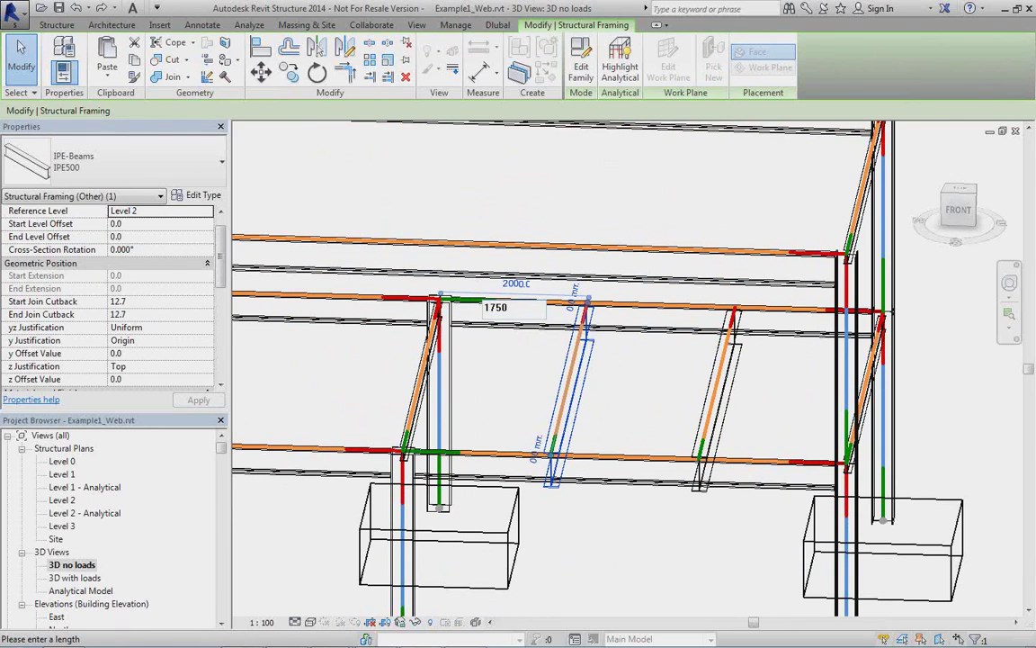
pyautogui.press('Return')
# Set the distance between the two IPE500 secondary beams to 2500 by moving the outer beam.
pyautogui.moveTo(612, 476); pyautogui.dragTo(623, 400, button='middle')
pyautogui.scroll(-2, 619, 400)
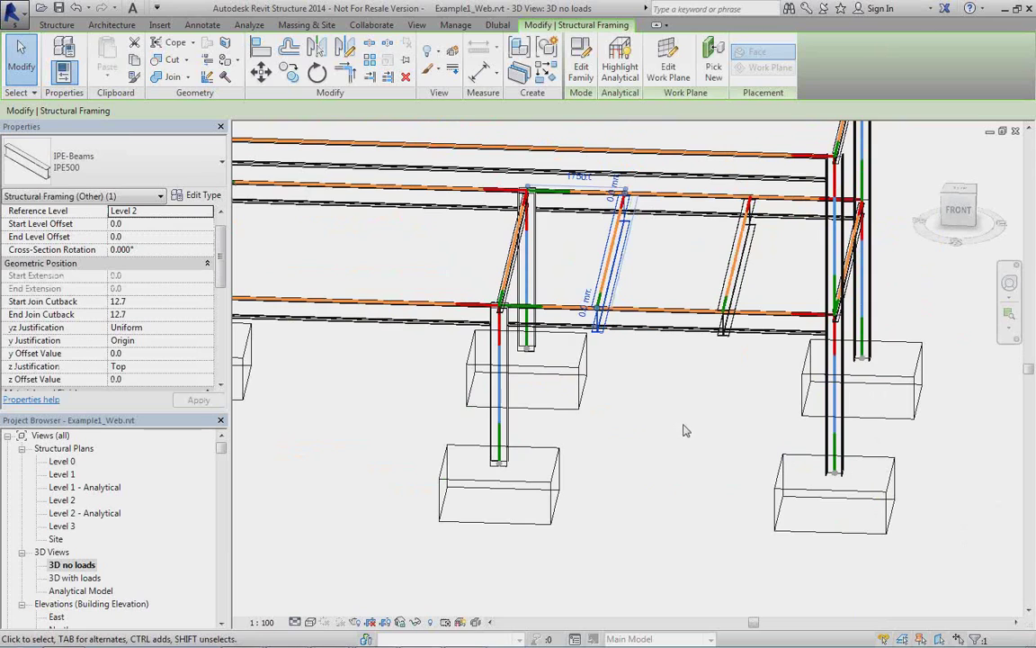
pyautogui.keyDown('shift'); pyautogui.moveTo(684, 431); pyautogui.dragTo(710, 297, button='middle'); pyautogui.keyUp('shift')
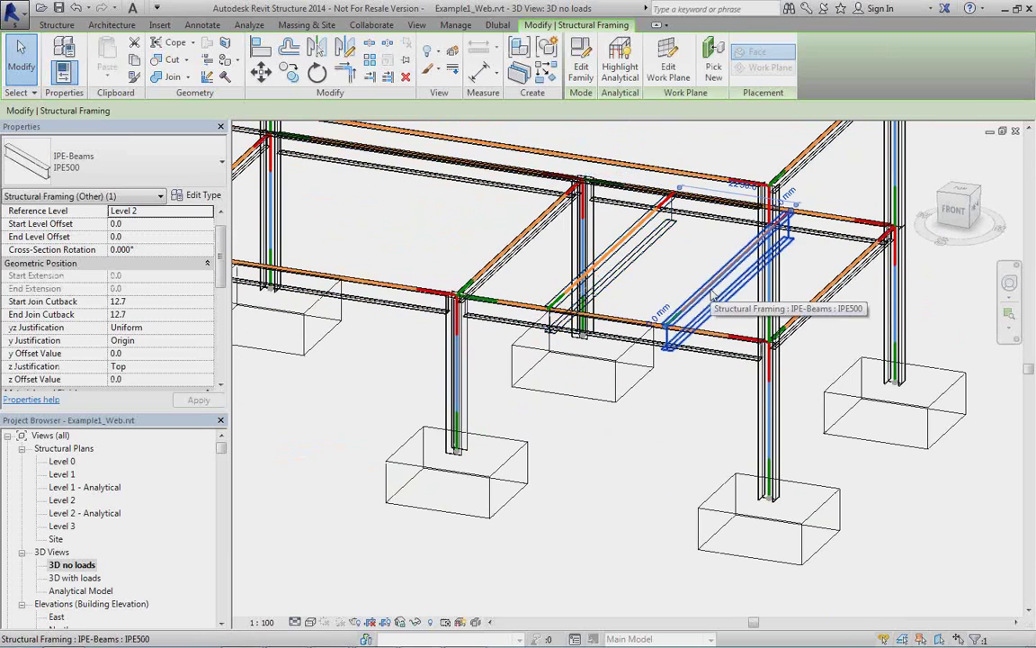
pyautogui.keyDown('shift'); pyautogui.moveTo(679, 338); pyautogui.dragTo(666, 270, button='middle'); pyautogui.keyUp('shift')
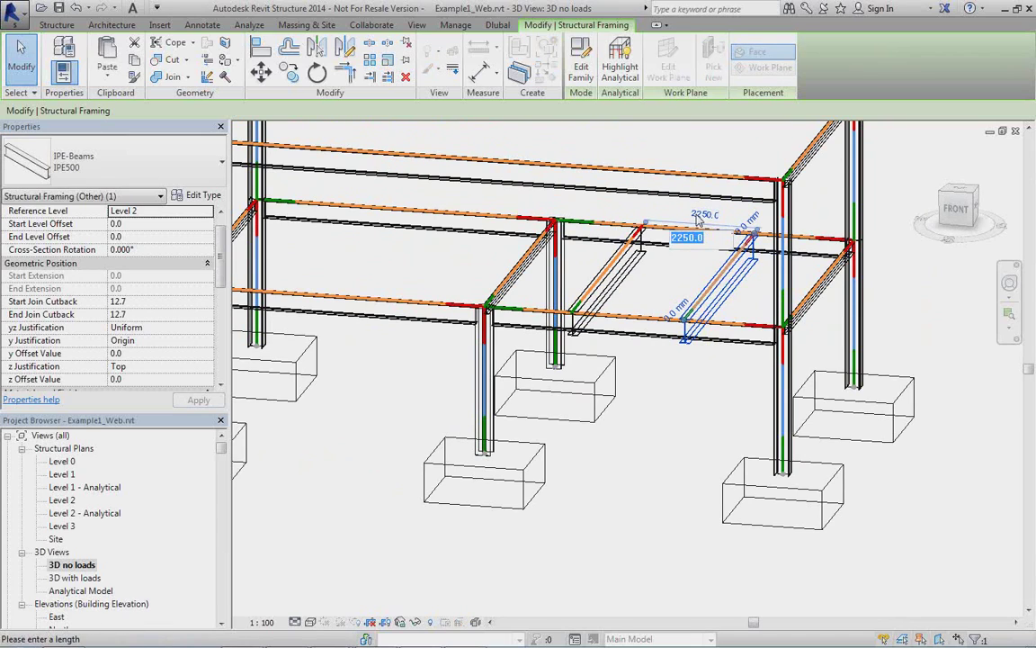
pyautogui.write('2500')
pyautogui.press('Return')
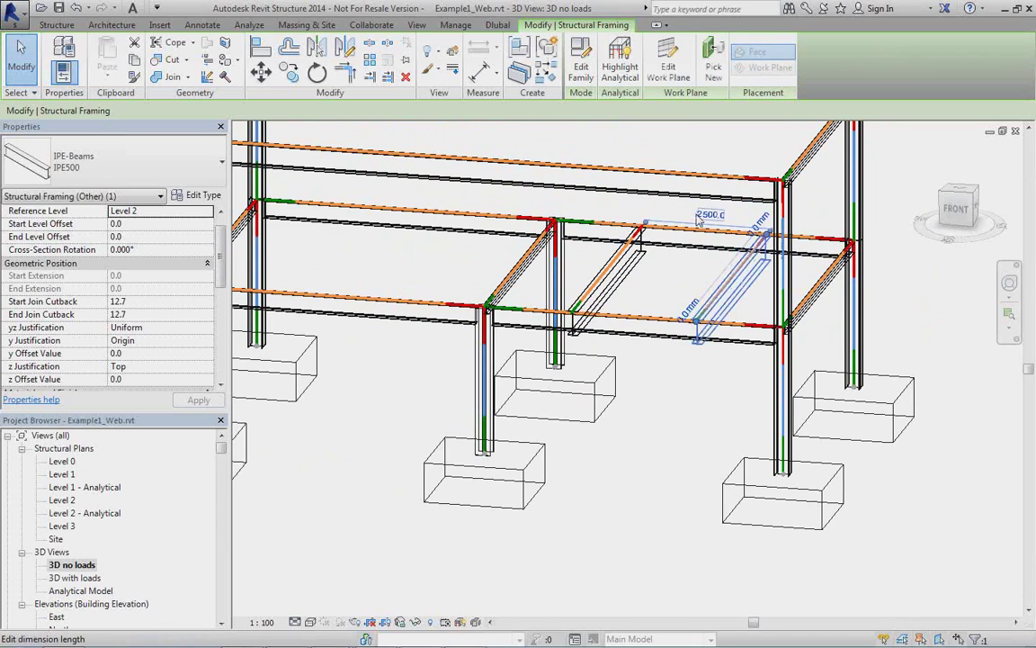
# Change the type of the IPE200 girder at the far end frame on Level 2 to IPE270.
pyautogui.keyDown('shift'); pyautogui.moveTo(716, 387); pyautogui.dragTo(633, 529, button='middle'); pyautogui.keyUp('shift')
pyautogui.scroll(1, 538, 468)
pyautogui.moveTo(562, 482); pyautogui.dragTo(644, 535, button='middle')
pyautogui.scroll(-1, 622, 495)
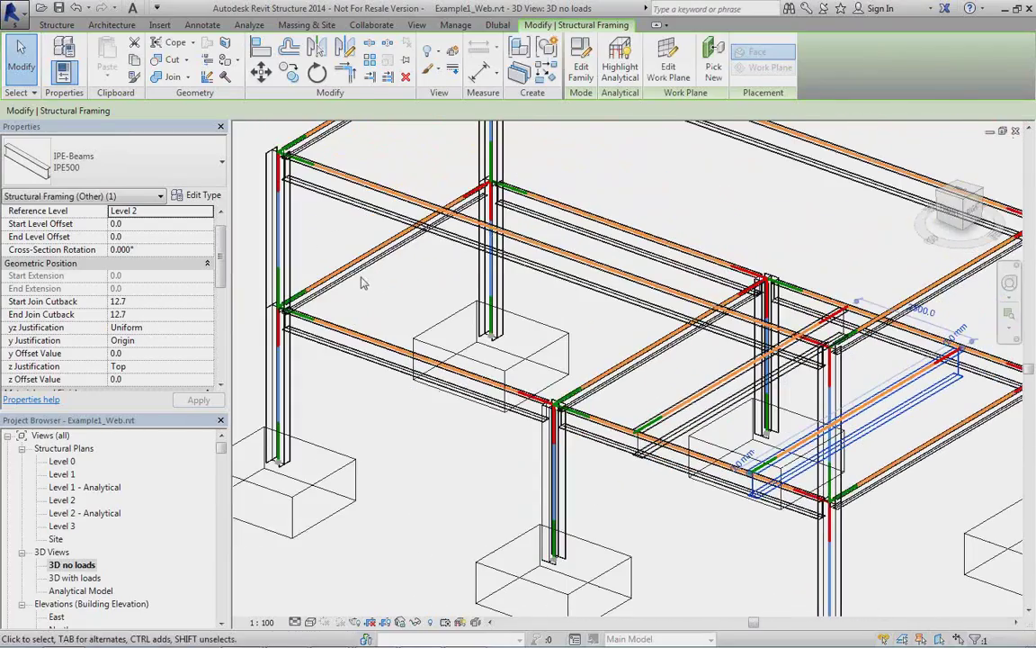
pyautogui.click(363, 280)
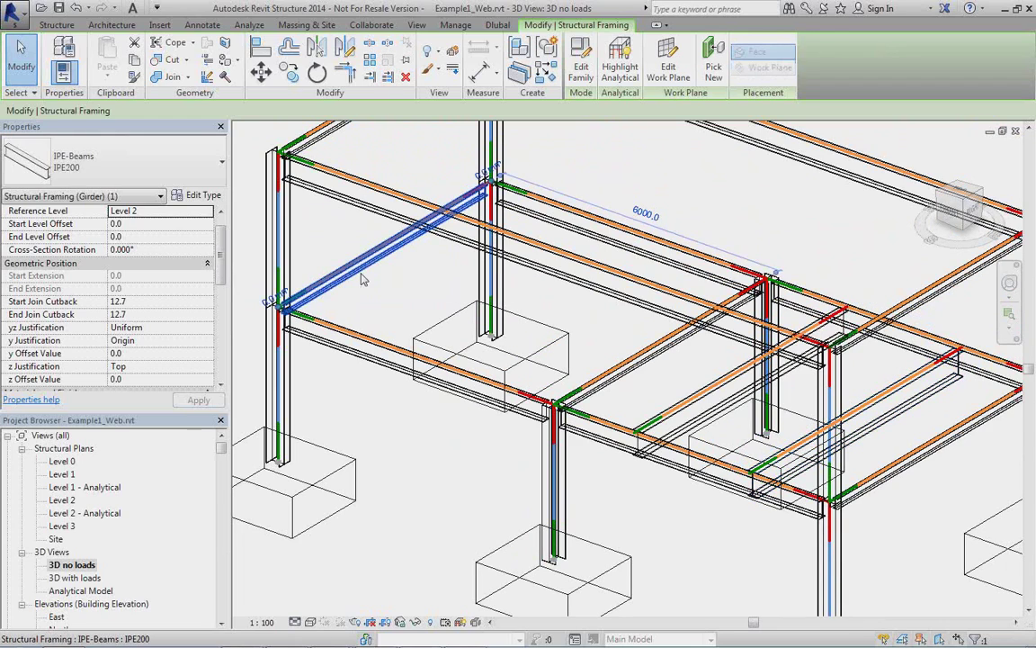
pyautogui.click(200, 164)
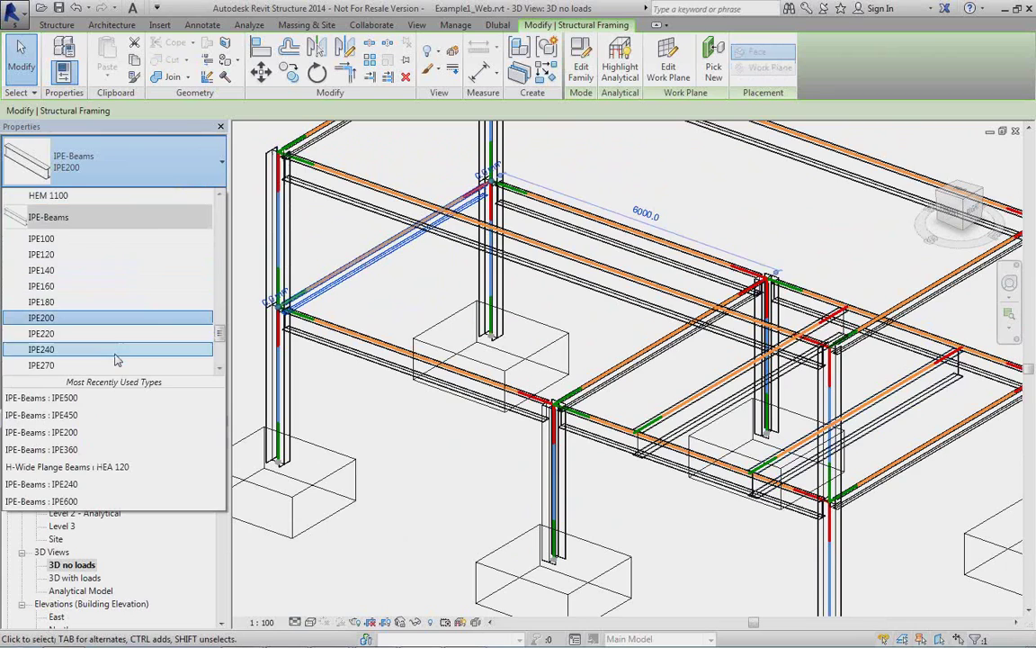
pyautogui.click(115, 366)
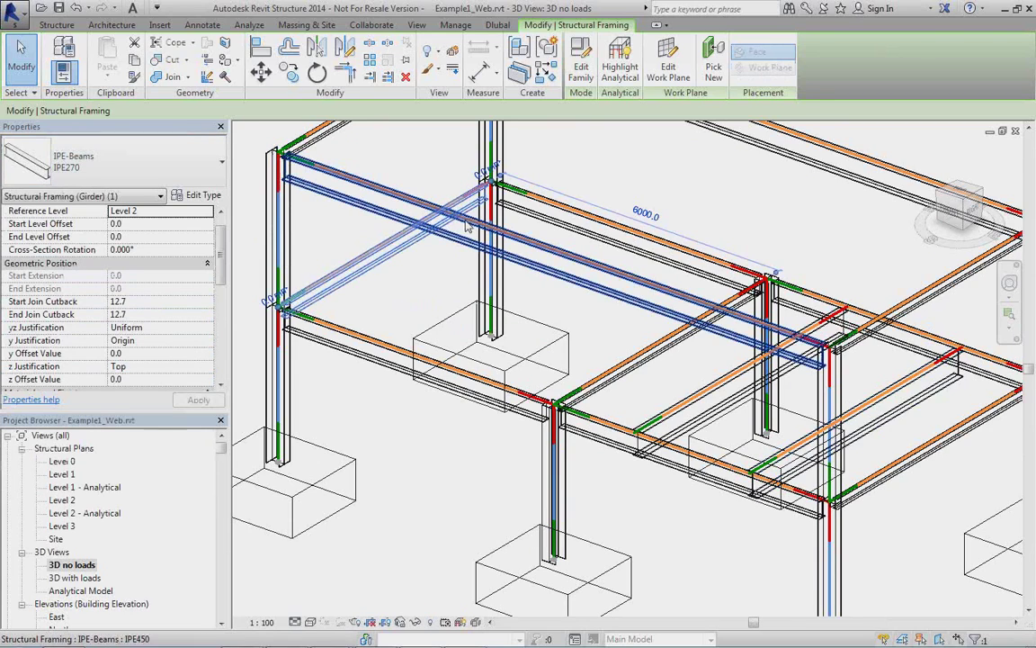
# Export the modified frame to RFEM, updating the existing structure with absent objects removed.
pyautogui.scroll(-3, 477, 391)
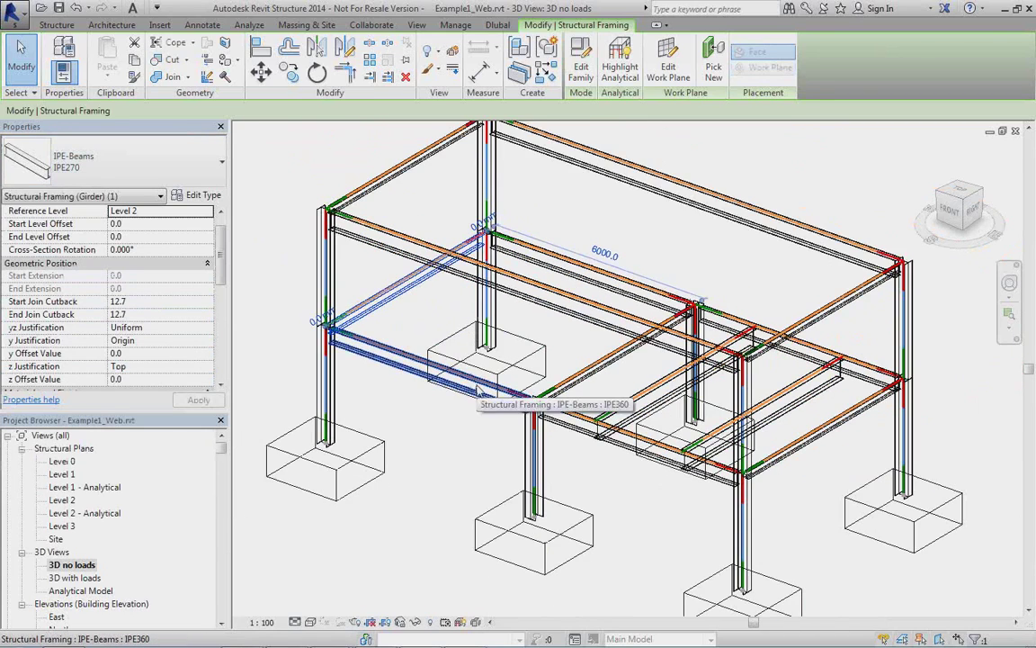
pyautogui.scroll(-2, 540, 436)
pyautogui.keyDown('shift'); pyautogui.moveTo(571, 448); pyautogui.dragTo(630, 441, button='middle'); pyautogui.keyUp('shift')
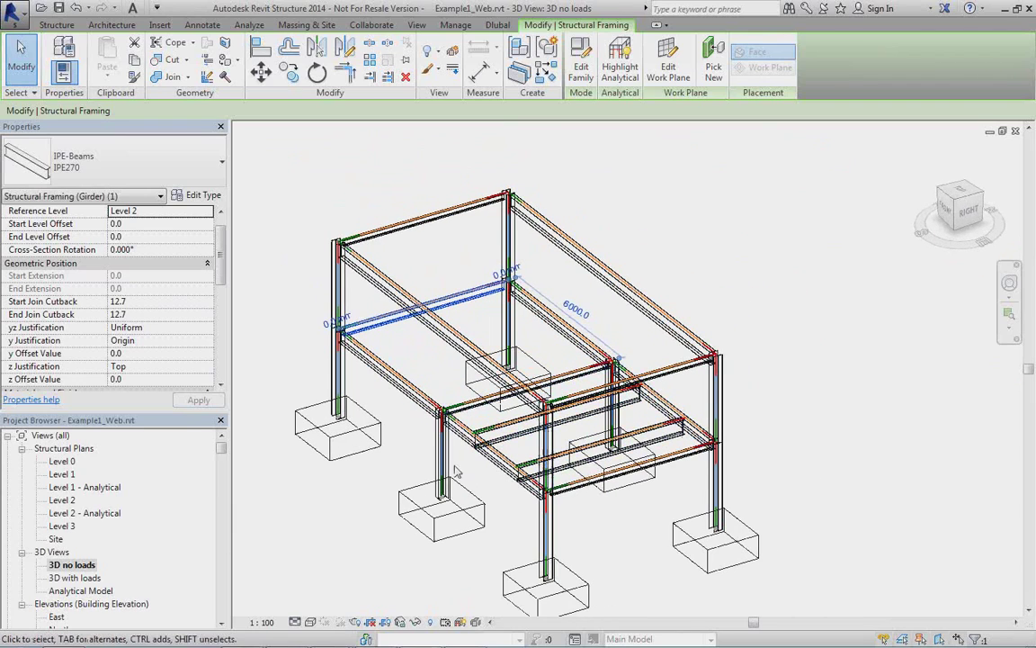
pyautogui.moveTo(457, 640)
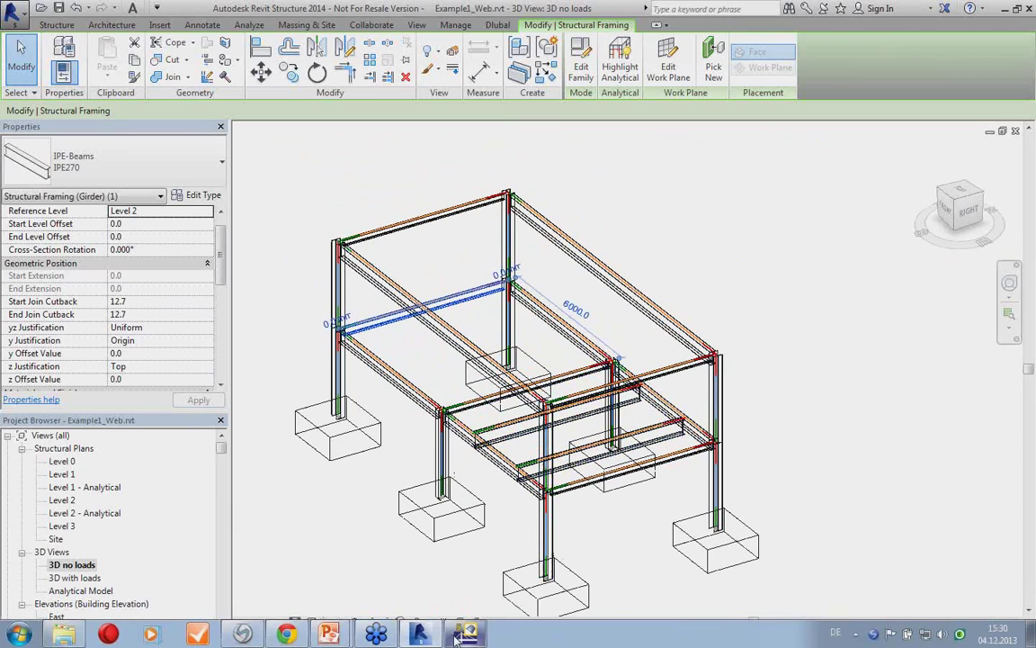
pyautogui.click(297, 234)
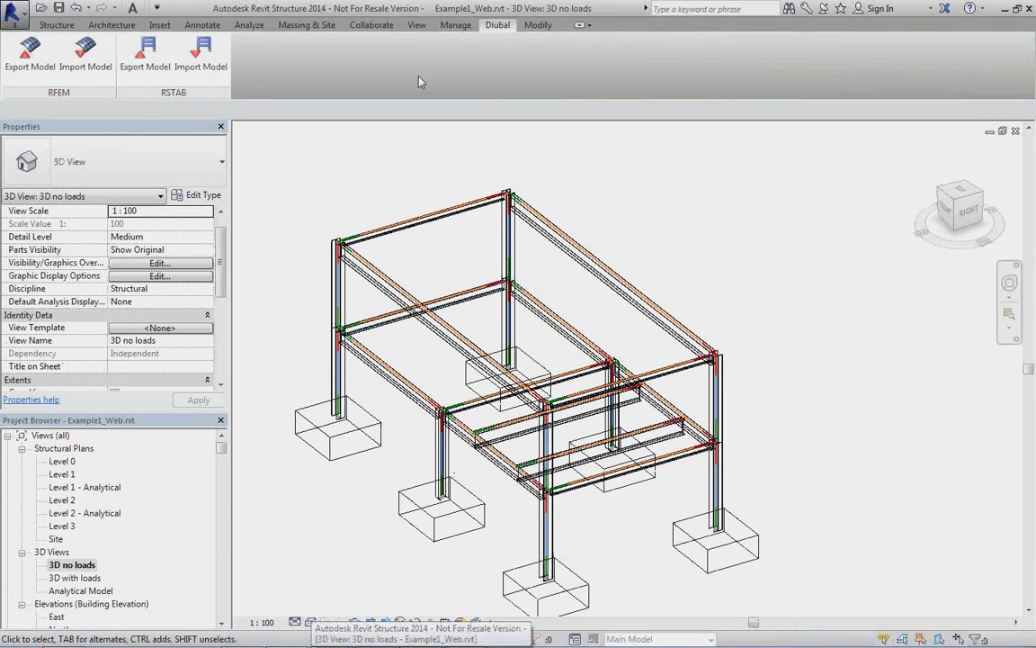
pyautogui.click(36, 70)
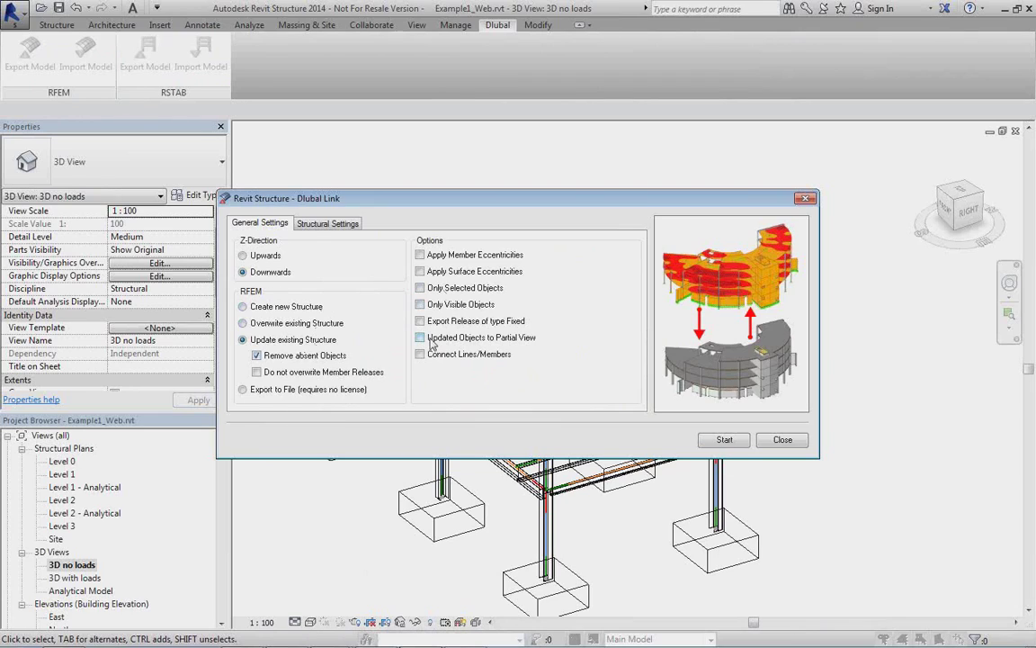
pyautogui.click(322, 227)
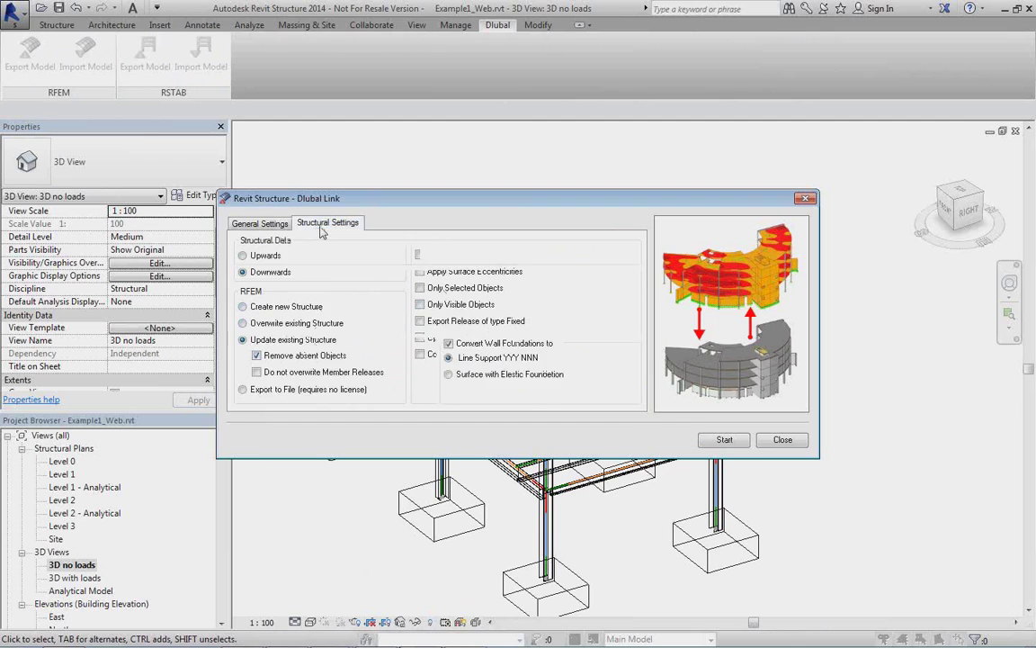
pyautogui.click(260, 224)
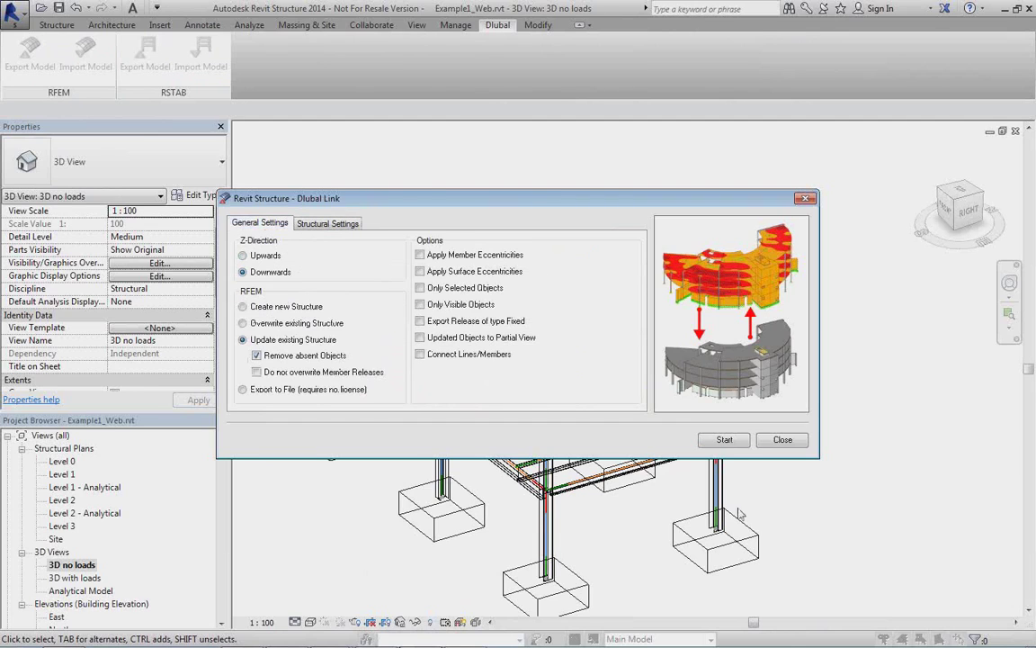
pyautogui.click(733, 446)
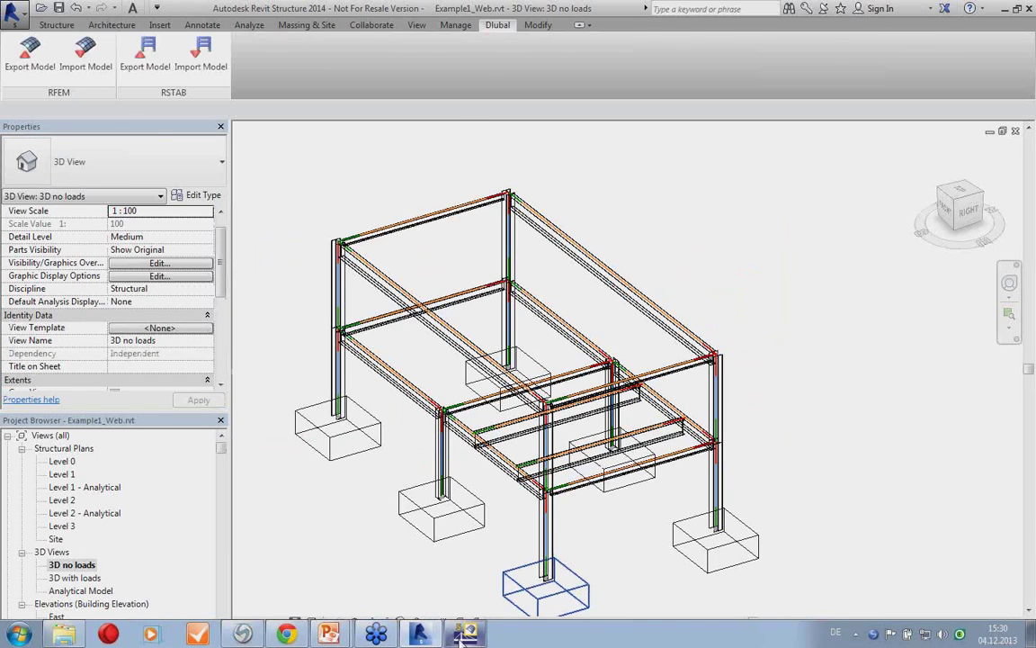
# Switch to RFEM and check the cross-sections of the lower transverse beams in the end frame and the middle frame.
pyautogui.click(465, 635)
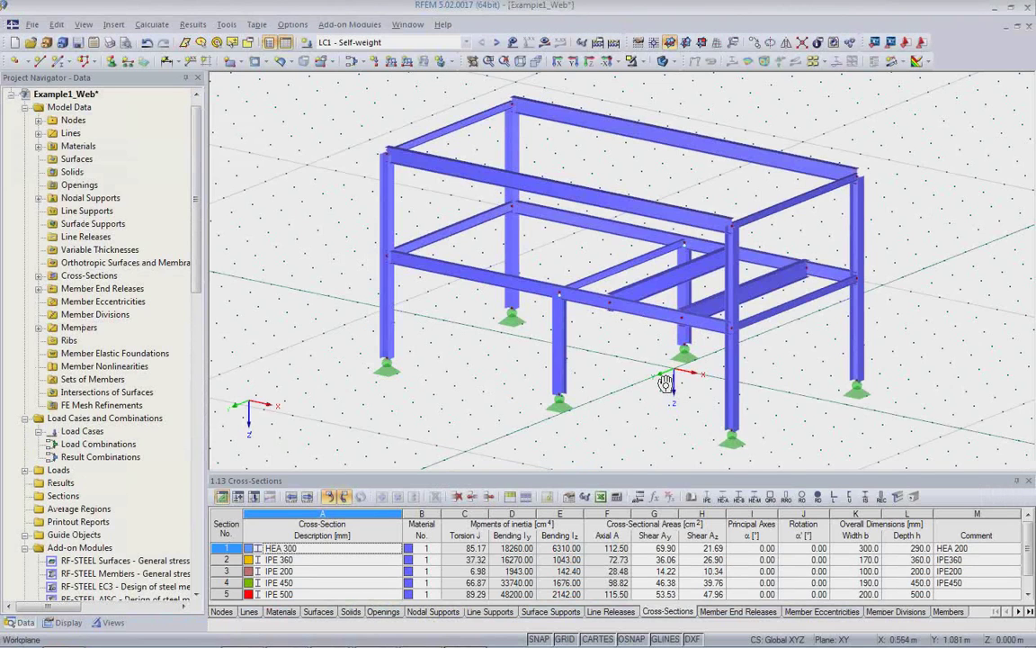
pyautogui.keyDown('ctrl'); pyautogui.moveTo(665, 383); pyautogui.dragTo(576, 377, button='middle'); pyautogui.keyUp('ctrl')
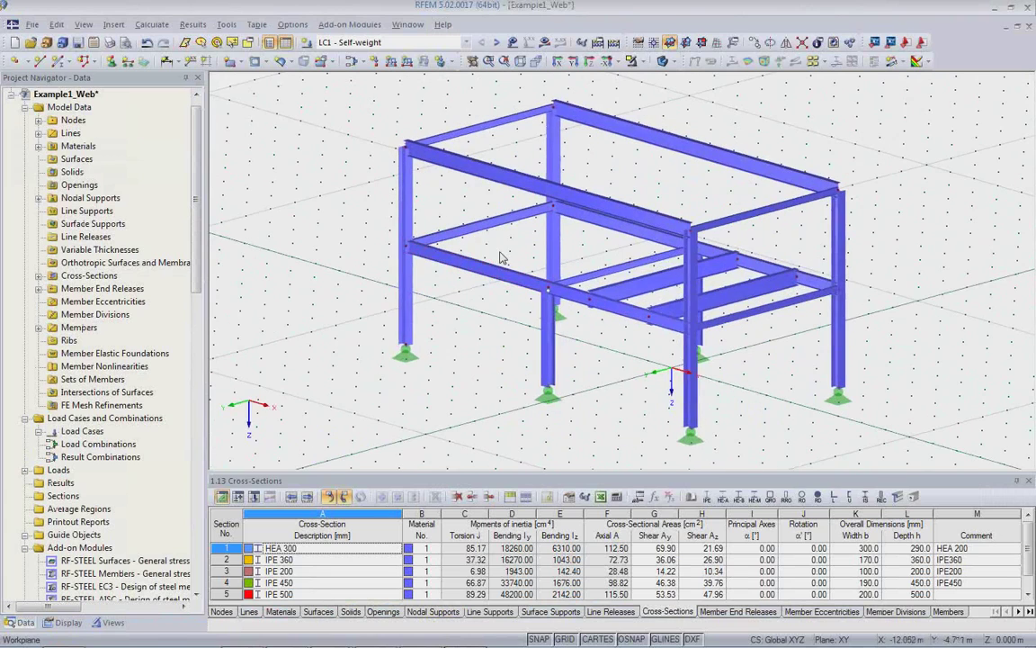
pyautogui.click(470, 225)
pyautogui.doubleClick(475, 228)
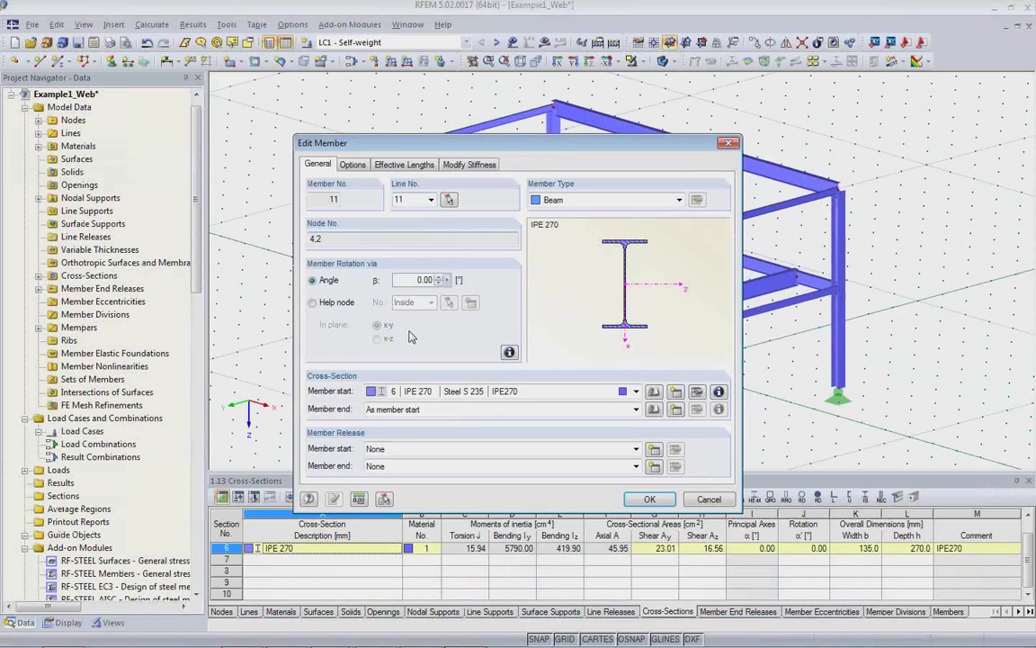
pyautogui.click(649, 498)
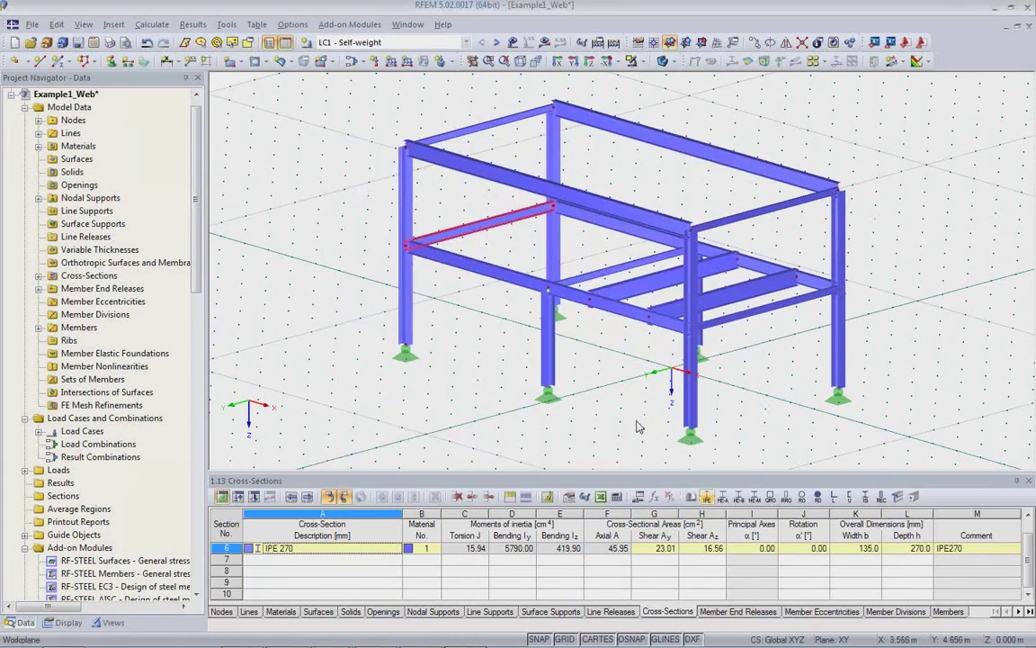
pyautogui.doubleClick(540, 262)
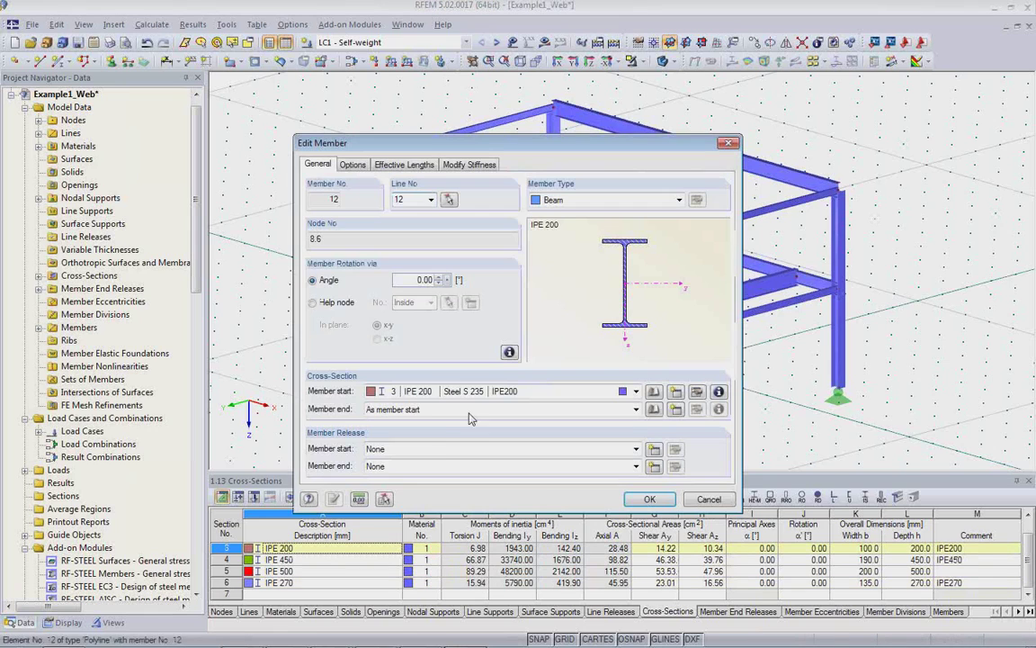
pyautogui.click(708, 500)
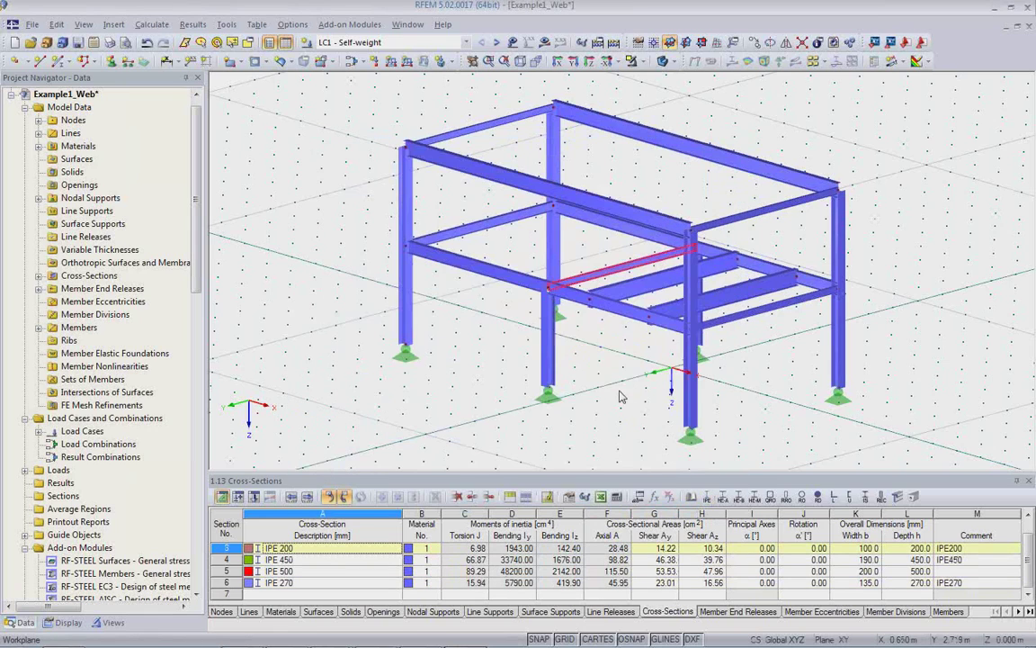
# Add a linear dimension in ΔX along the front lower beam over the full bay containing the secondary beams.
pyautogui.scroll(1, 614, 378)
pyautogui.keyDown('ctrl'); pyautogui.moveTo(629, 377); pyautogui.dragTo(837, 389, button='middle'); pyautogui.keyUp('ctrl')
pyautogui.scroll(1, 836, 388)
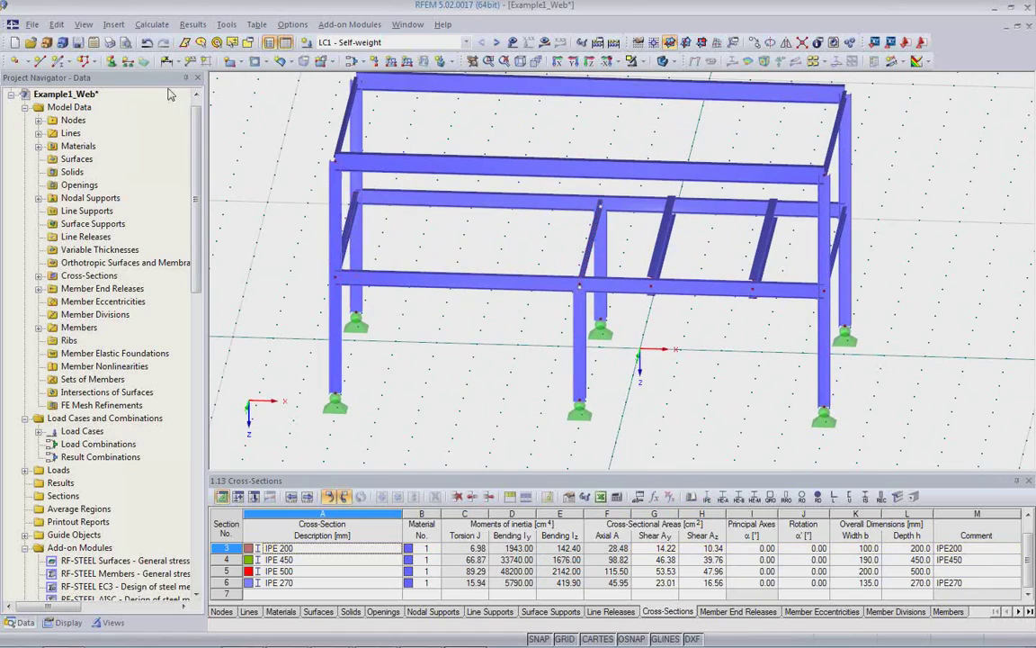
pyautogui.click(158, 61)
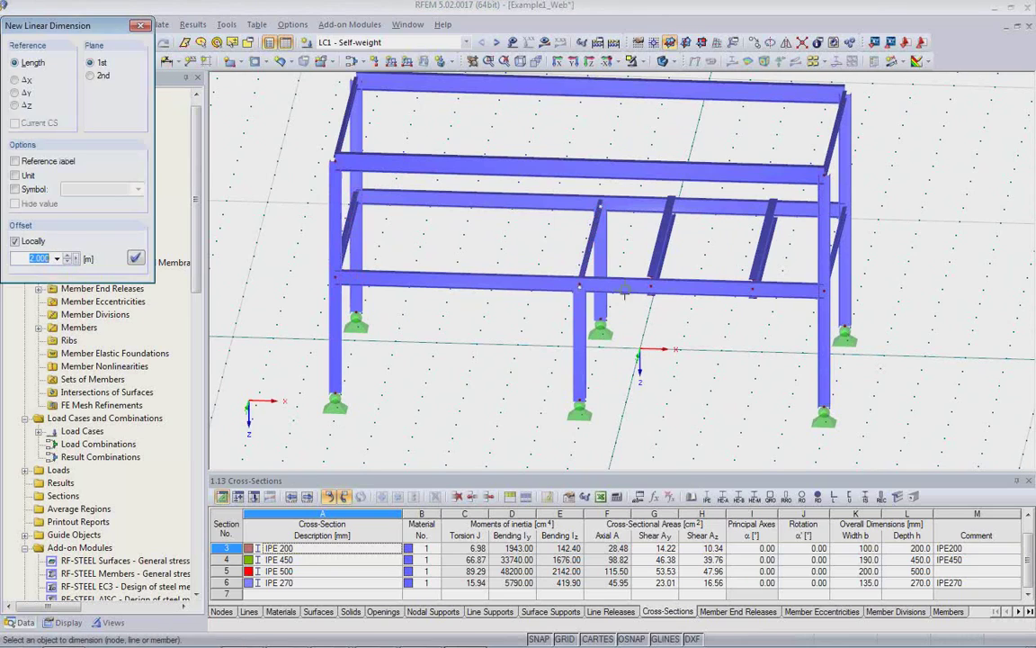
pyautogui.click(716, 292)
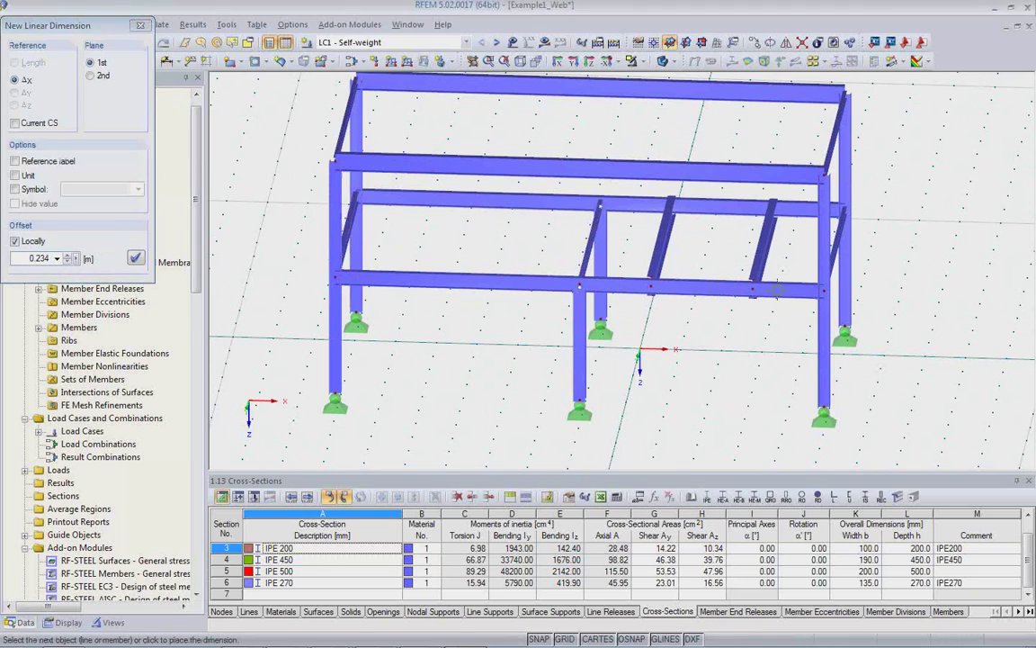
pyautogui.click(763, 337)
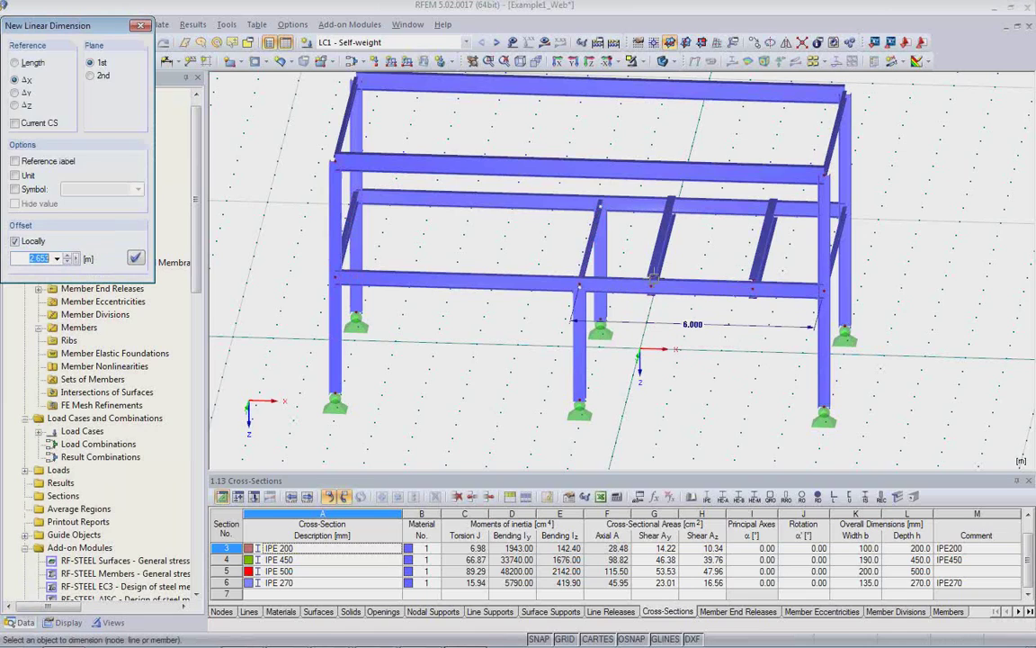
# Add a linear dimension in ΔX from the front middle column to the nearest secondary beam.
pyautogui.click(581, 289)
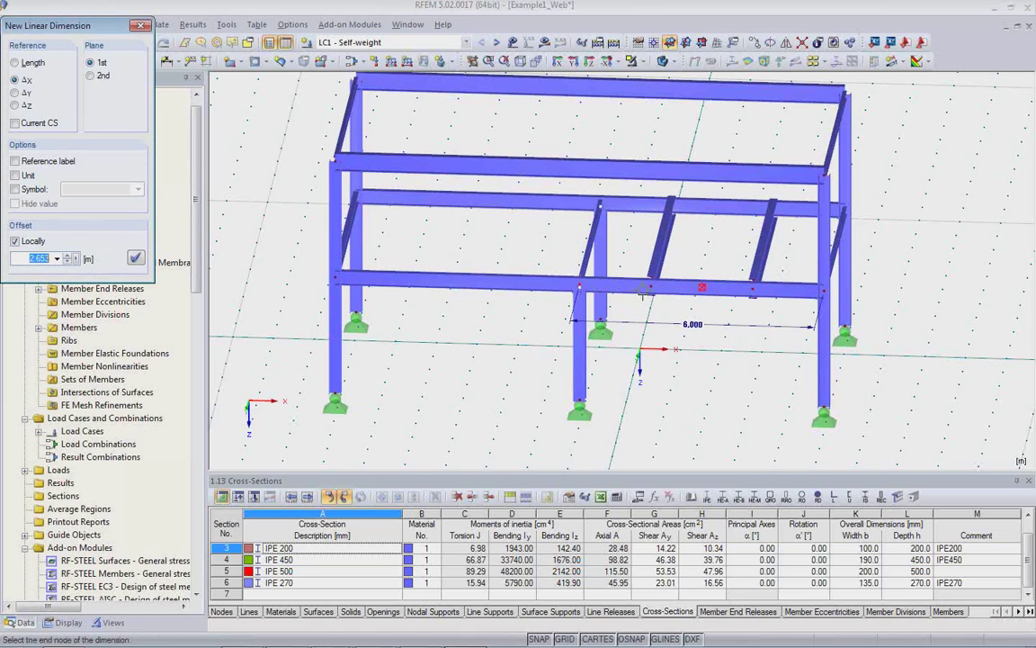
pyautogui.click(650, 287)
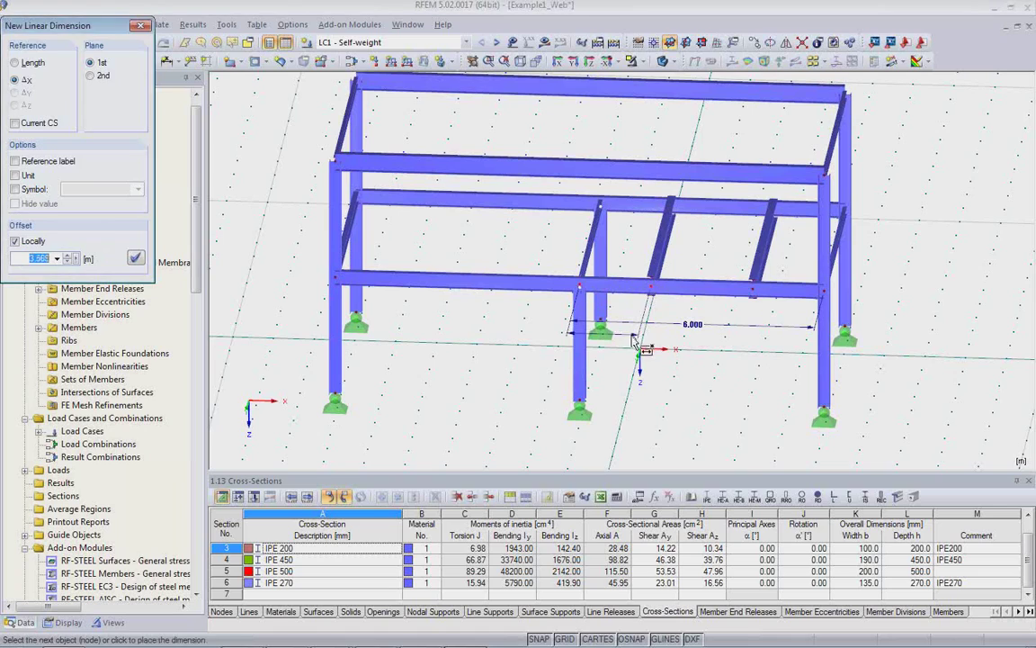
pyautogui.click(668, 393)
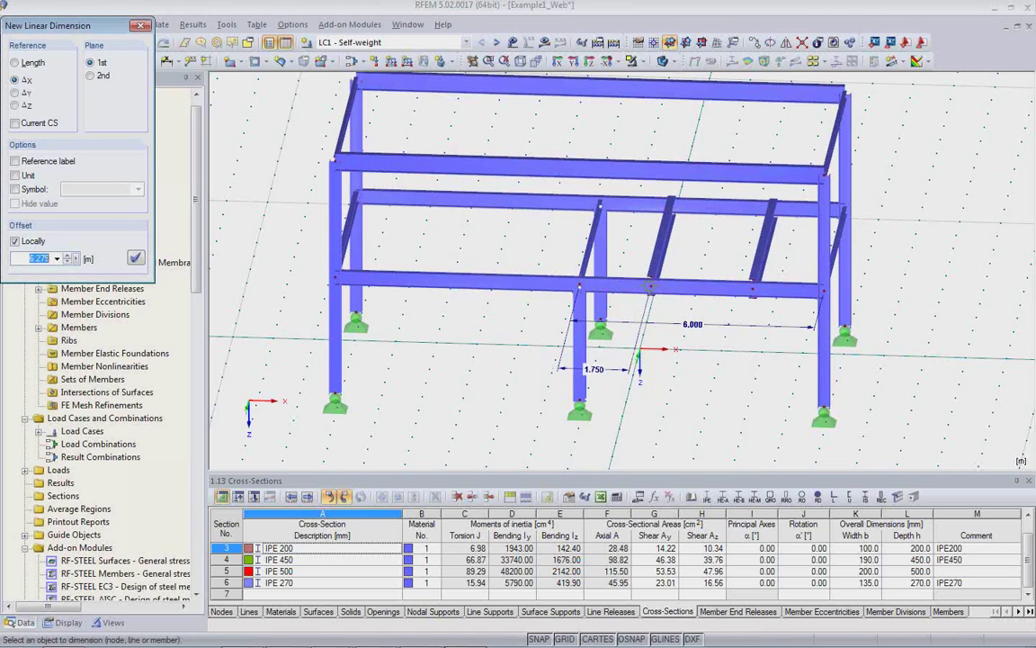
pyautogui.click(652, 286)
pyautogui.click(701, 286)
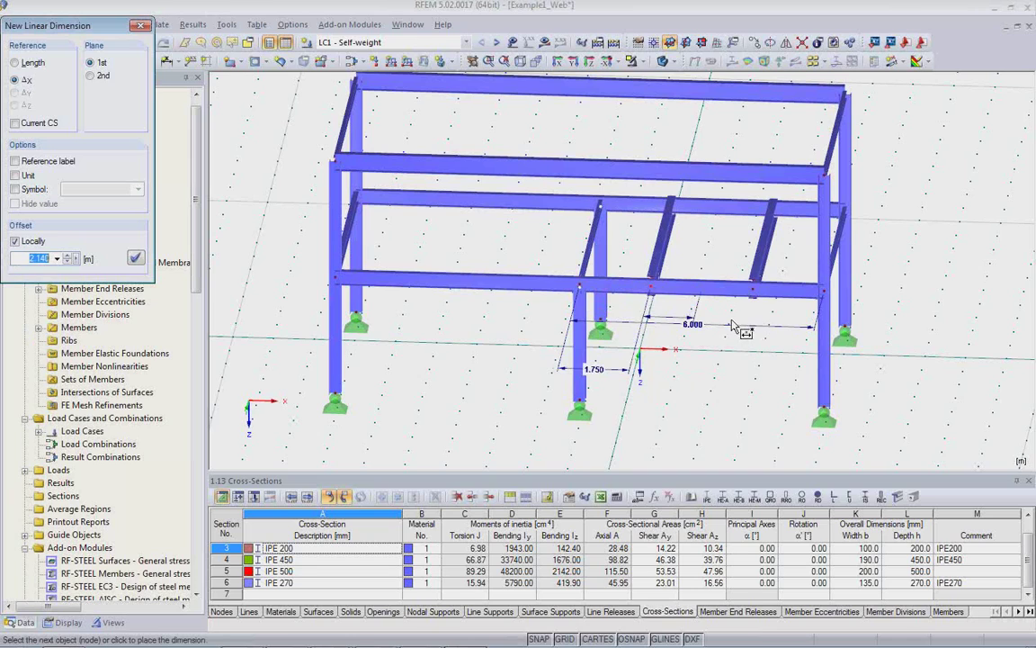
pyautogui.click(655, 266)
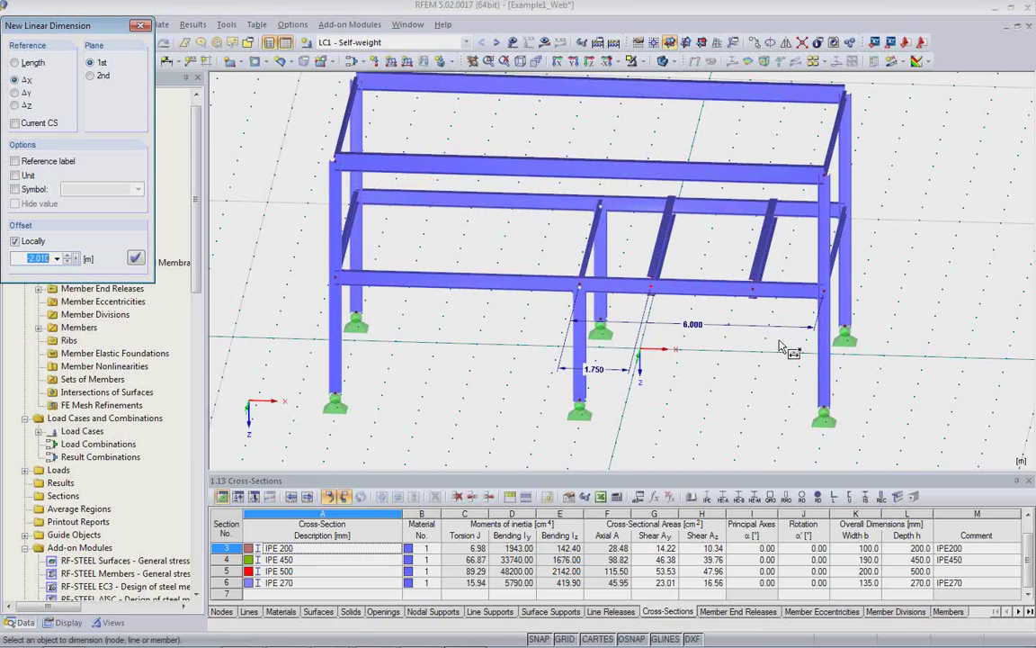
# Show the model as wireframe and add a linear dimension in ΔX between the two secondary beams at the front lower beam.
pyautogui.scroll(1, 709, 306)
pyautogui.click(663, 60)
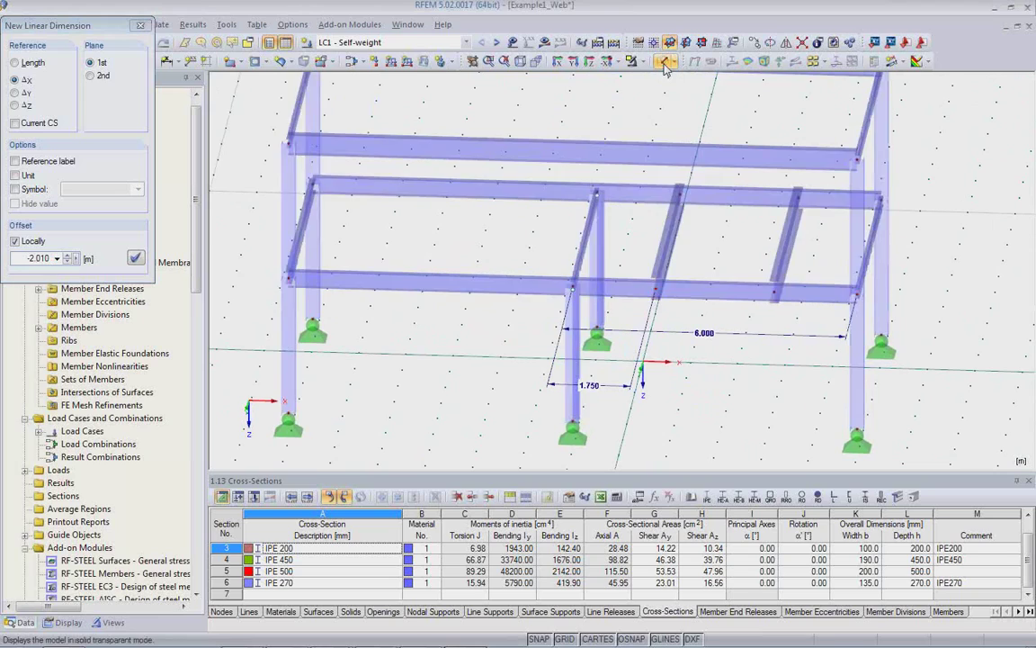
pyautogui.click(663, 60)
pyautogui.click(655, 290)
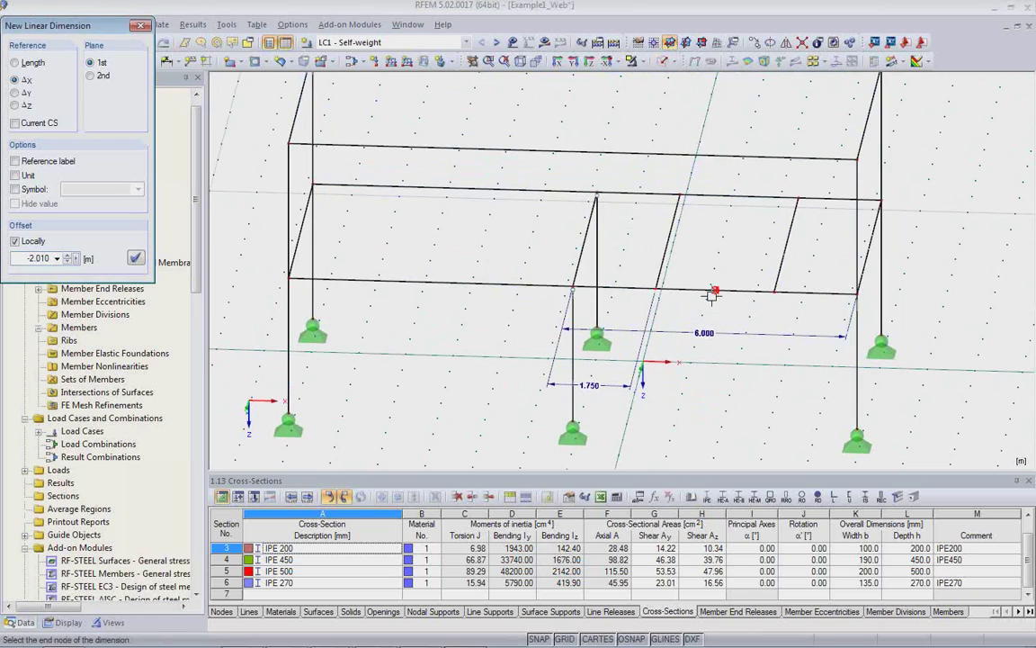
pyautogui.click(773, 292)
pyautogui.click(771, 312)
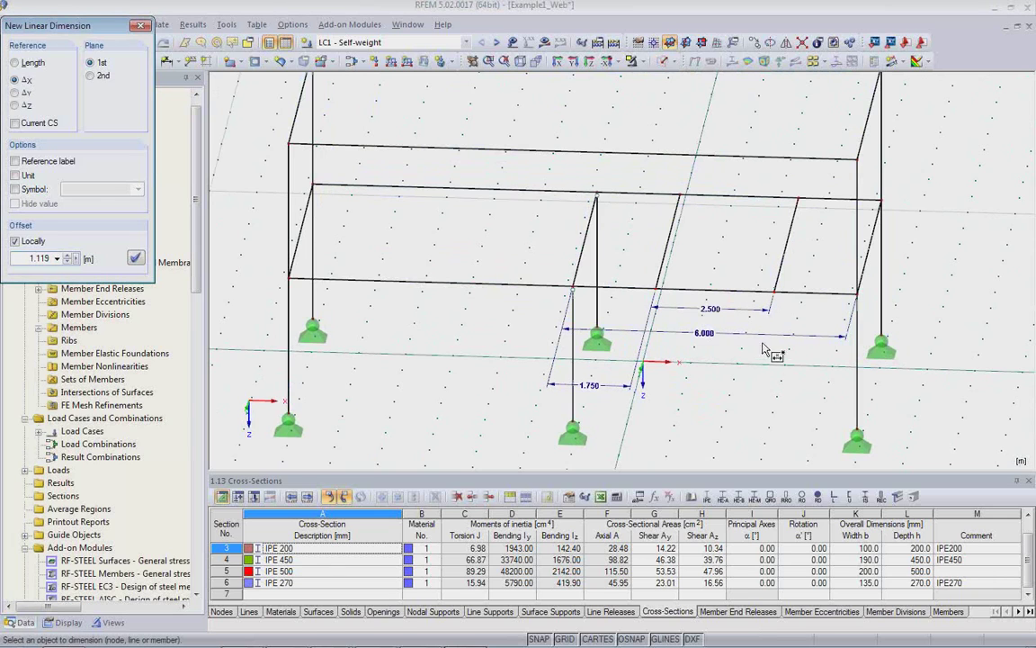
pyautogui.press('Escape')
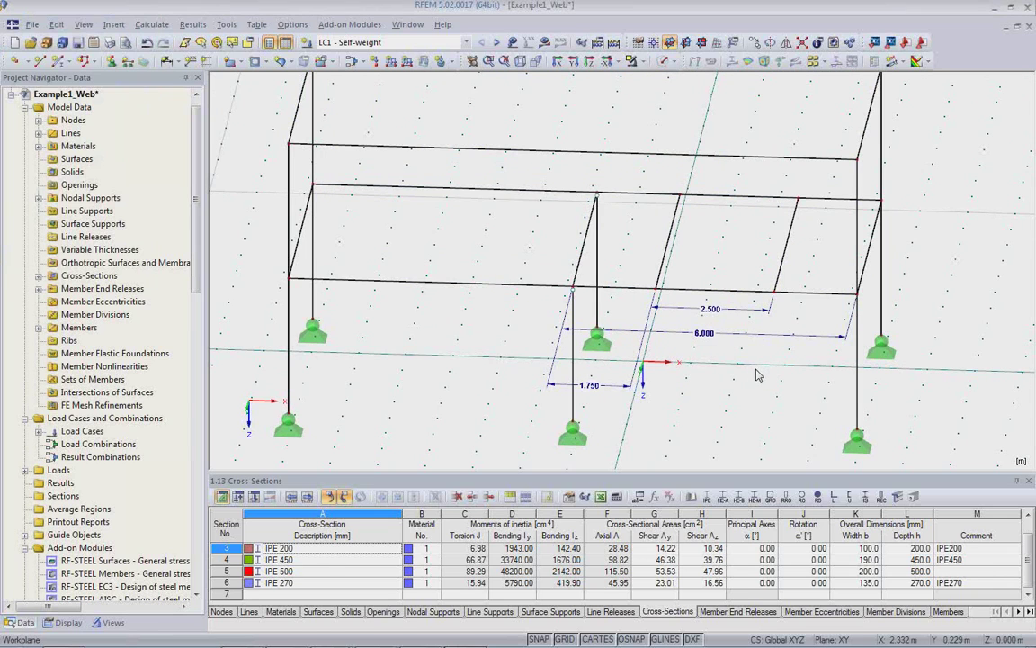
pyautogui.keyDown('ctrl'); pyautogui.moveTo(758, 372); pyautogui.dragTo(427, 371, button='middle'); pyautogui.keyUp('ctrl')
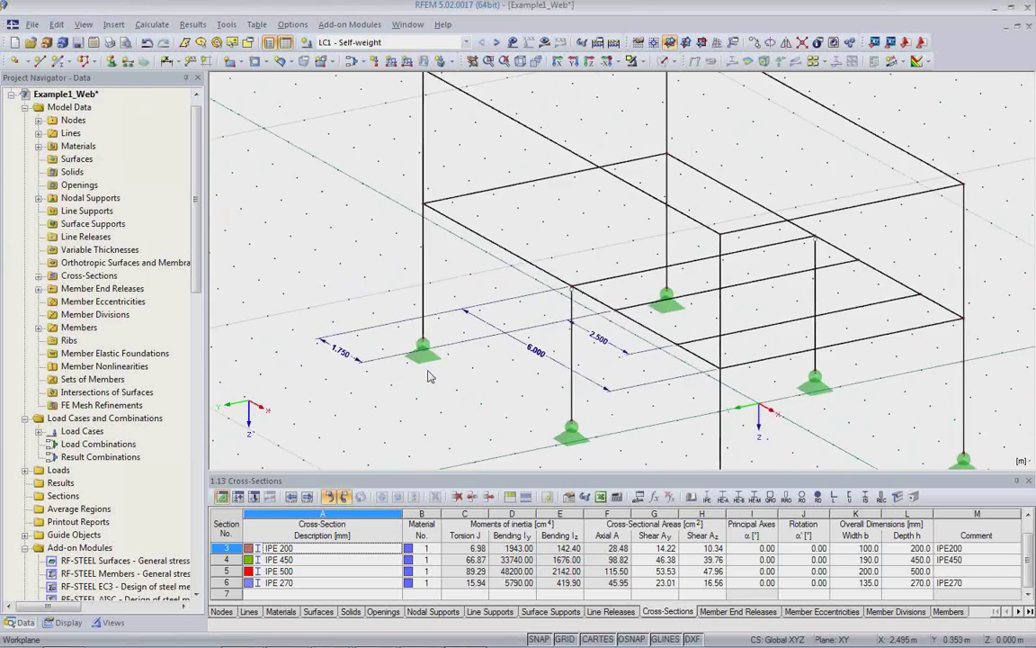
pyautogui.scroll(-2, 429, 369)
pyautogui.scroll(-2, 429, 369)
pyautogui.moveTo(494, 364); pyautogui.dragTo(495, 329, button='middle')
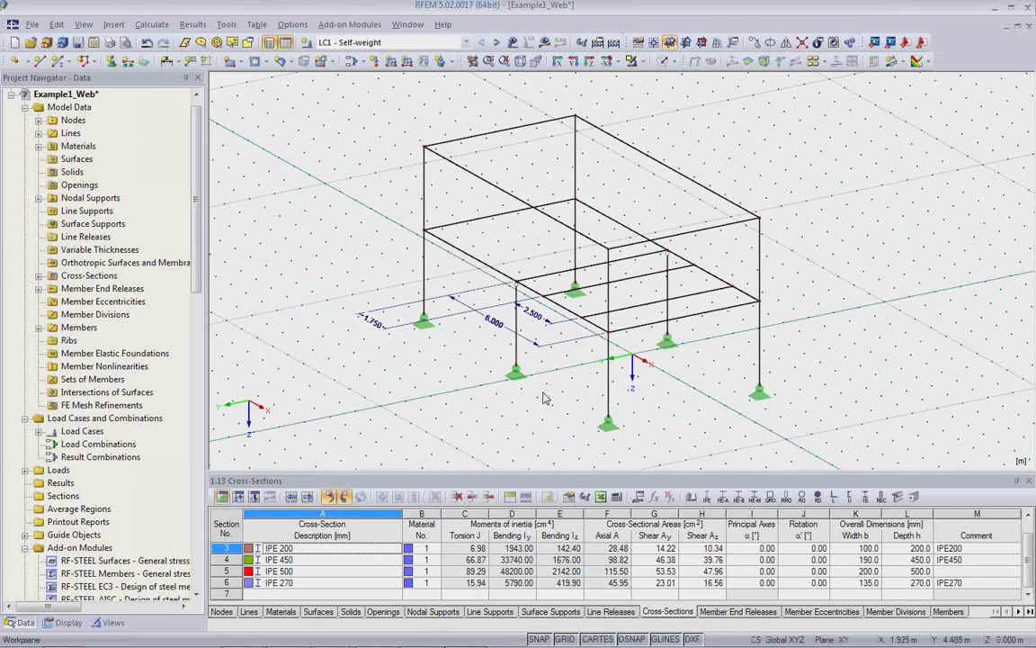
# Switch to Revit and select all beams of the lower level with their analytical lines in the 3D no loads view.
pyautogui.moveTo(520, 644)
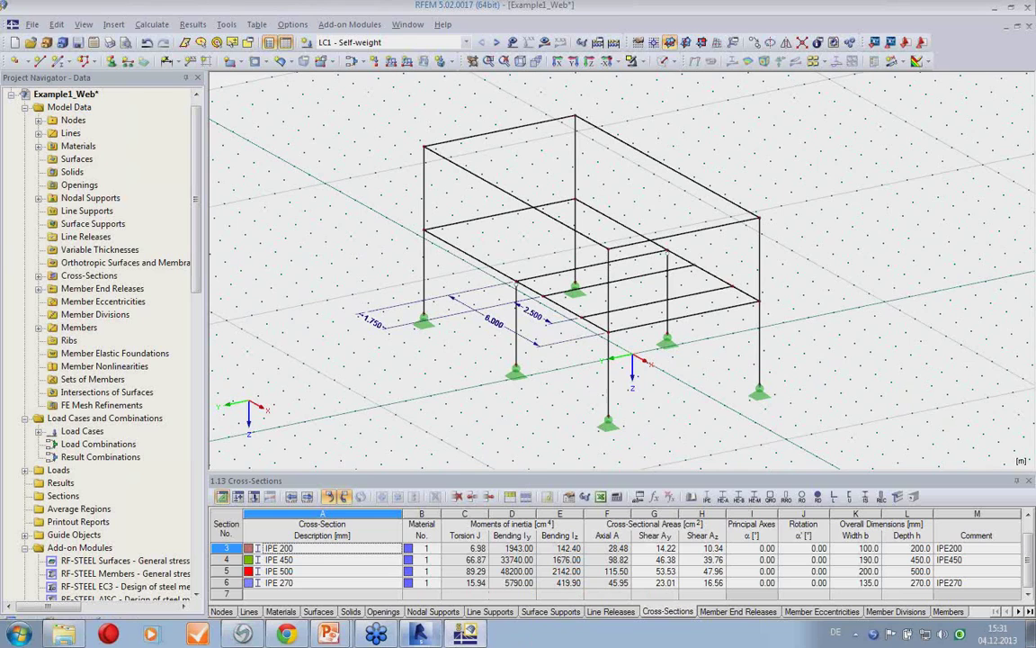
pyautogui.click(419, 633)
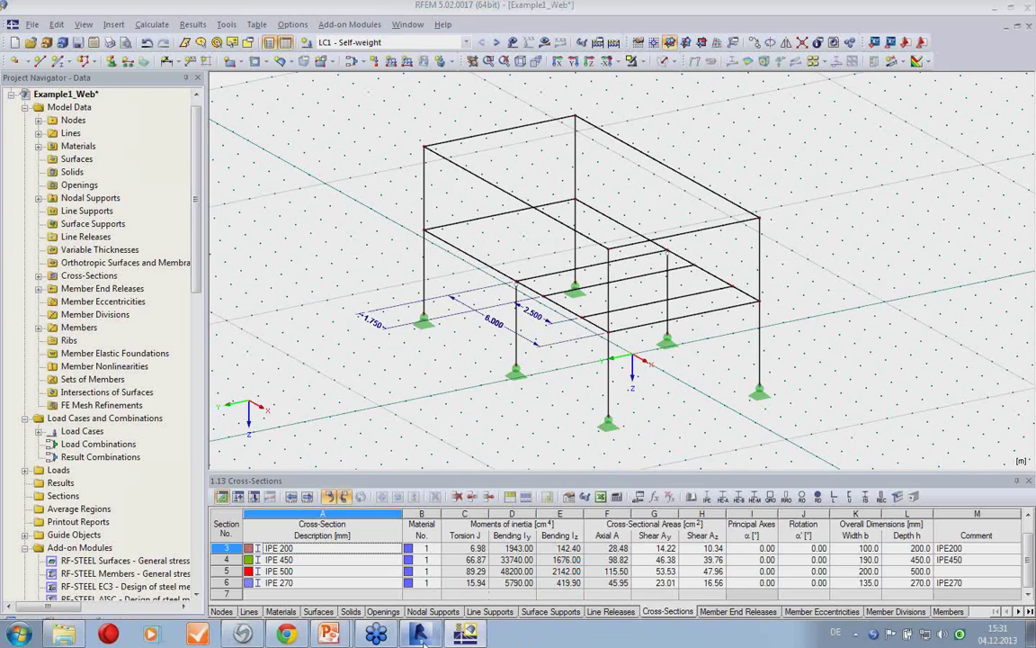
pyautogui.keyDown('shift'); pyautogui.moveTo(529, 487); pyautogui.dragTo(648, 423, button='middle'); pyautogui.keyUp('shift')
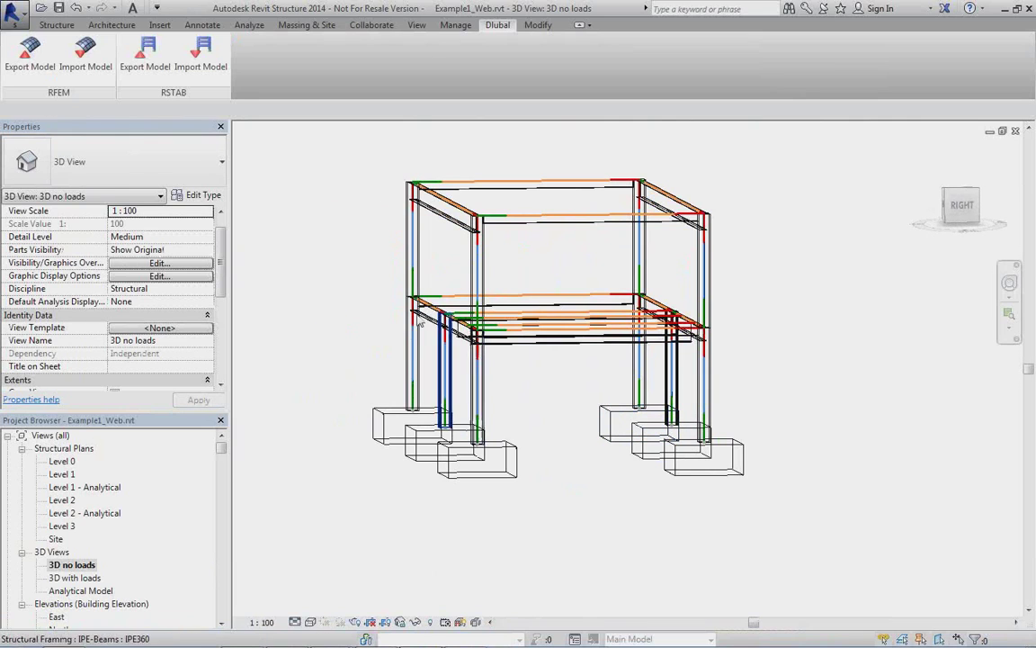
pyautogui.moveTo(389, 273); pyautogui.dragTo(745, 403)
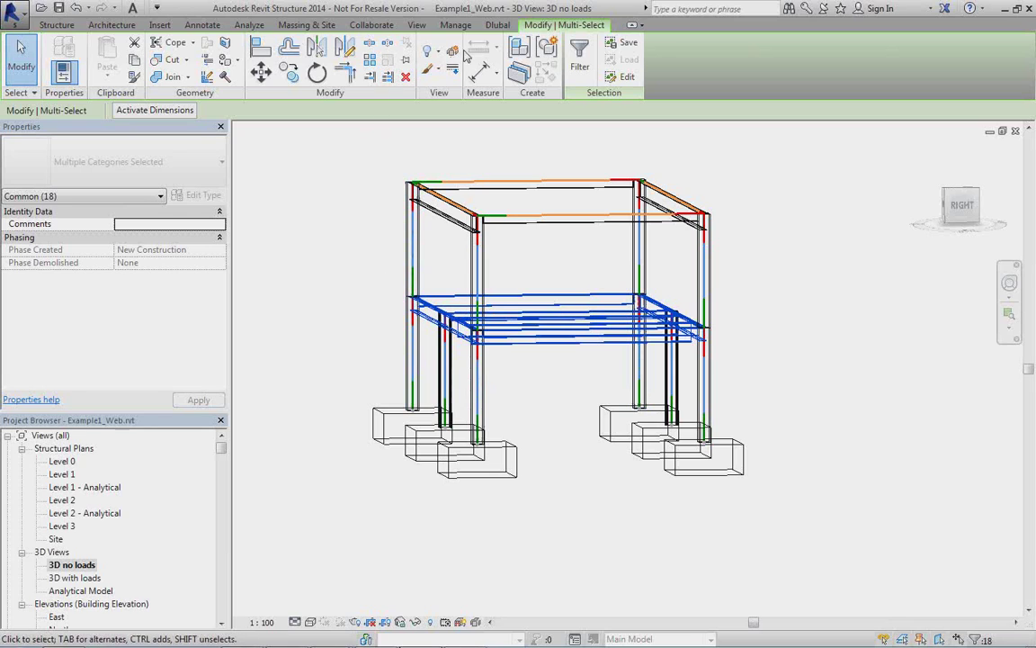
# Open the RFEM export settings for the selected lower-level beams.
pyautogui.click(497, 27)
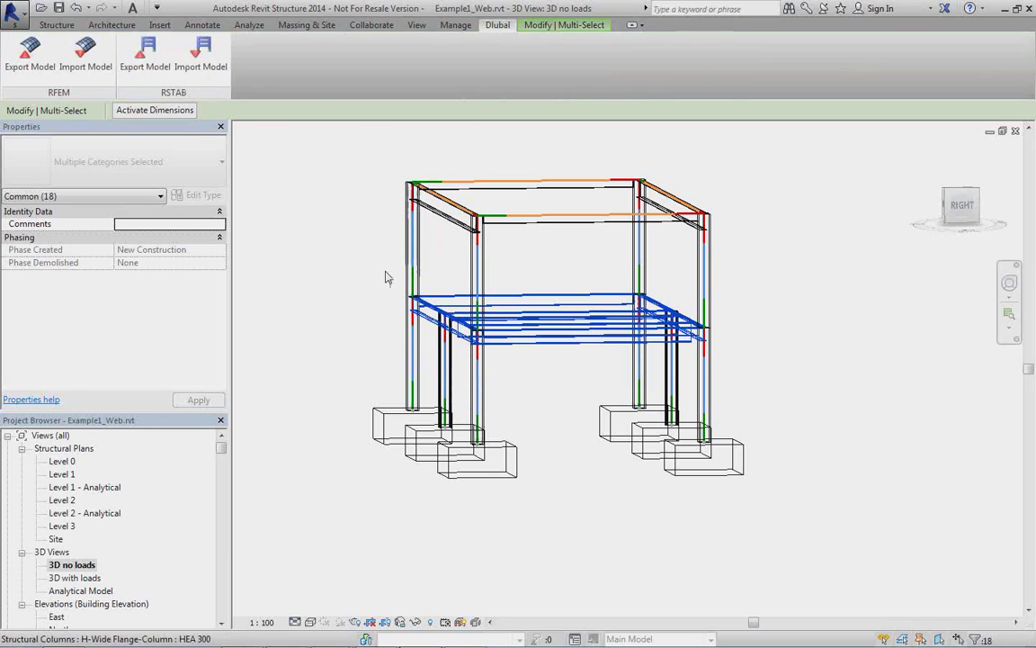
pyautogui.click(35, 63)
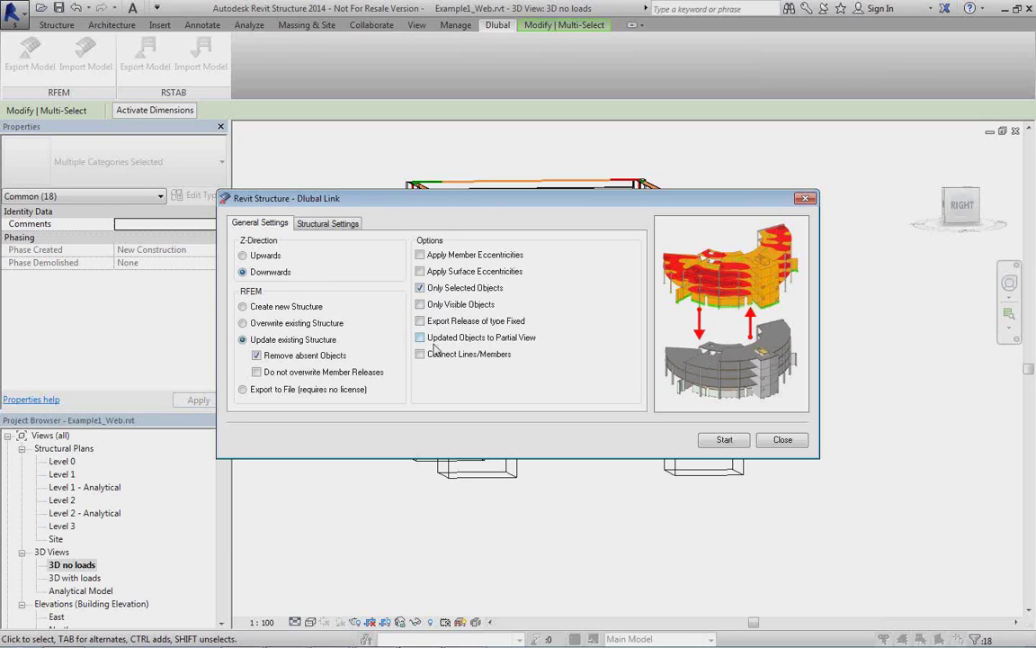
# Export only the selected floor-level members to RFEM with the Create new Structure option, and close the export report.
pyautogui.click(243, 307)
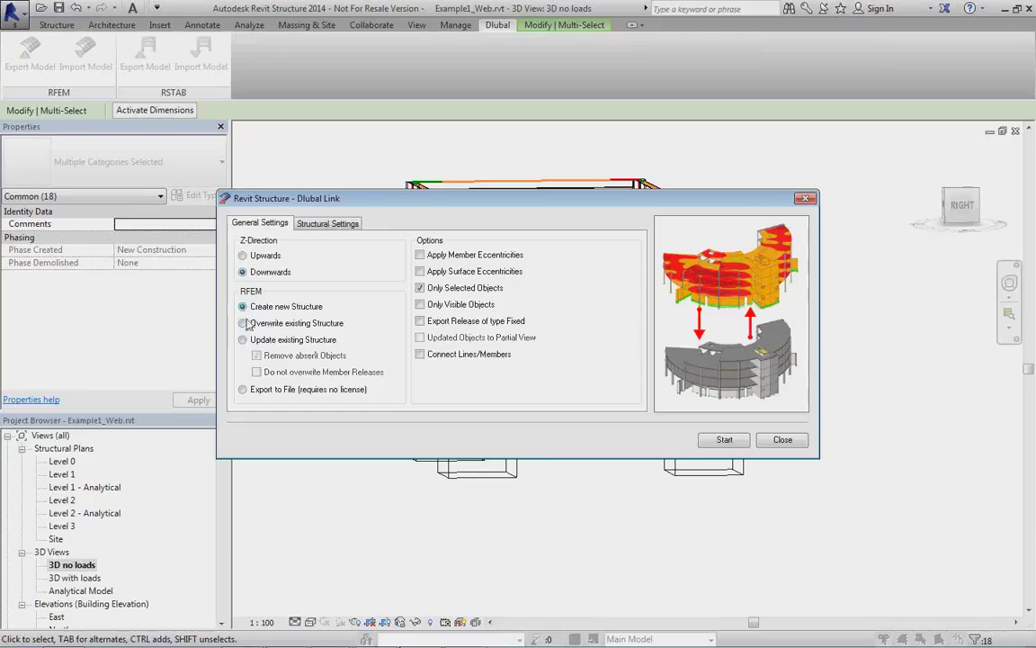
pyautogui.click(722, 441)
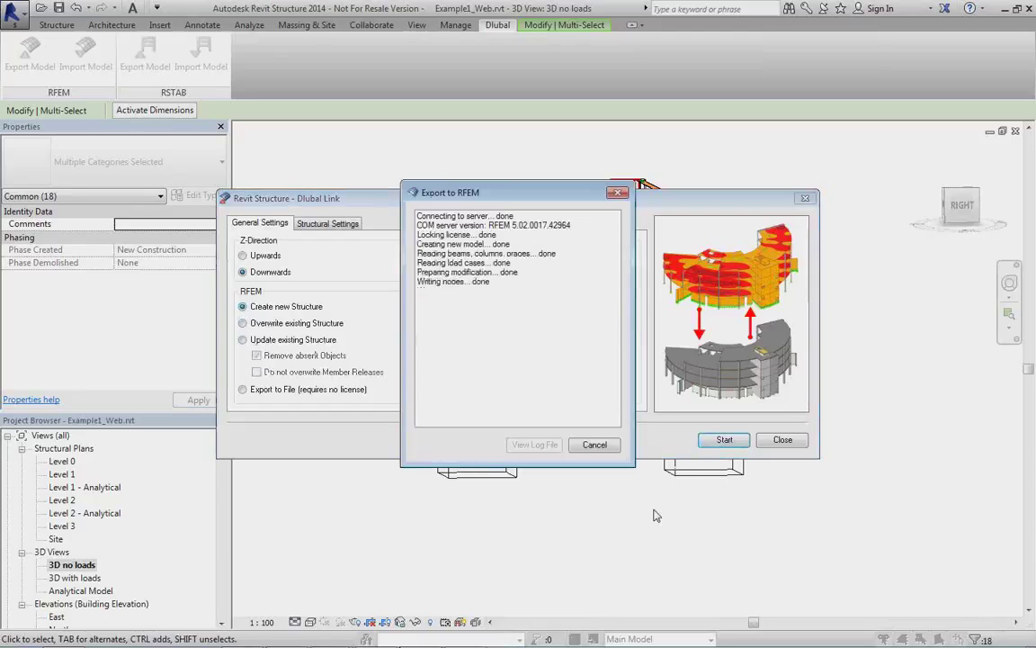
pyautogui.click(594, 444)
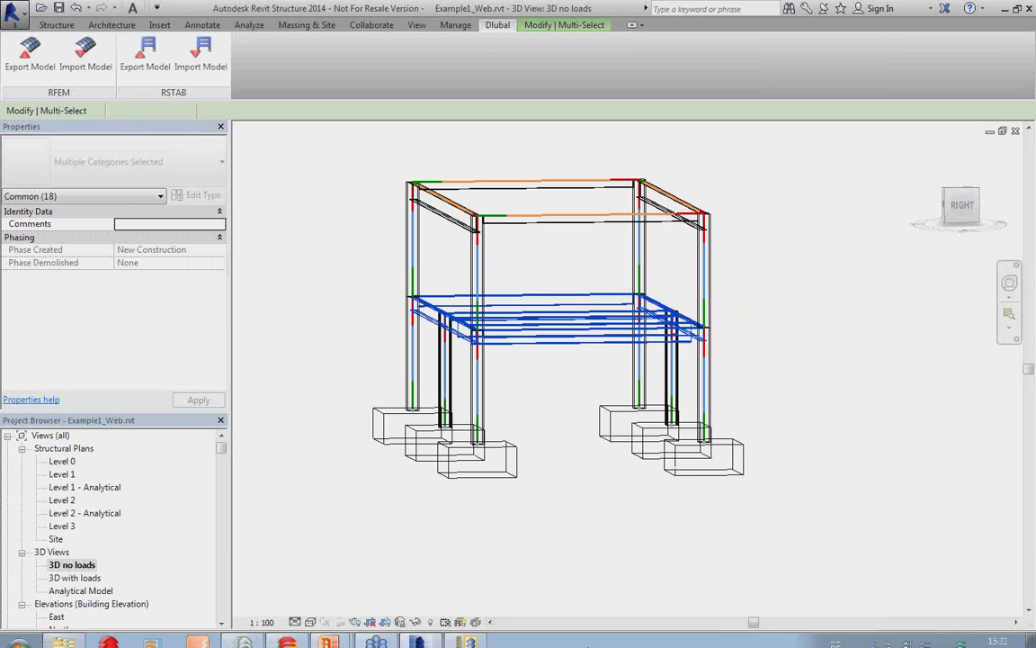
# Switch to RFEM and examine the exported floor framing.
pyautogui.click(464, 634)
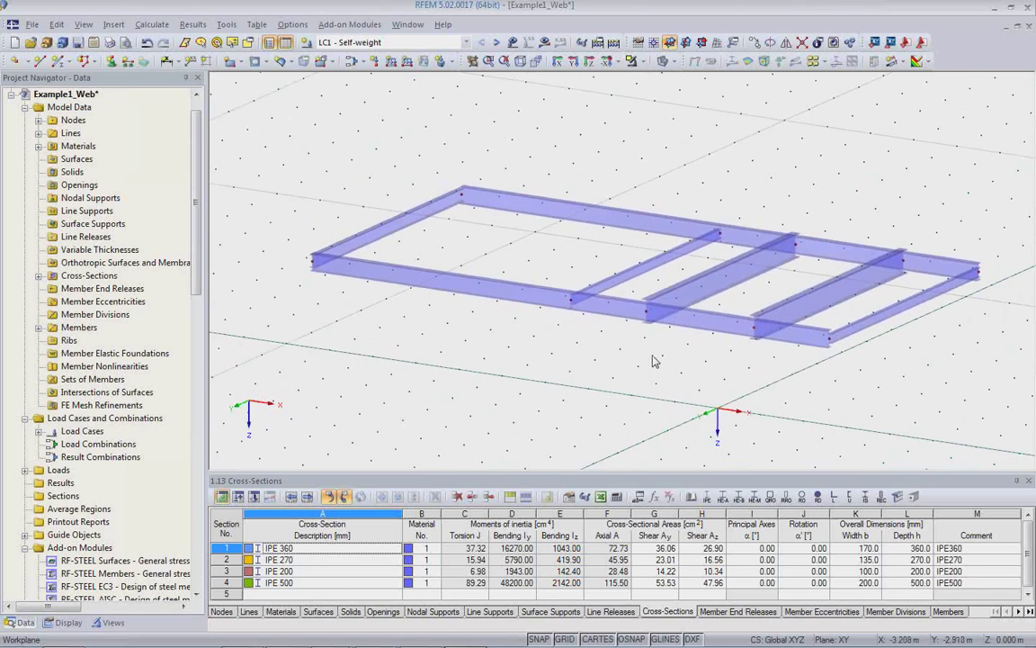
pyautogui.moveTo(653, 354); pyautogui.dragTo(613, 344, button='middle')
pyautogui.scroll(2, 619, 326)
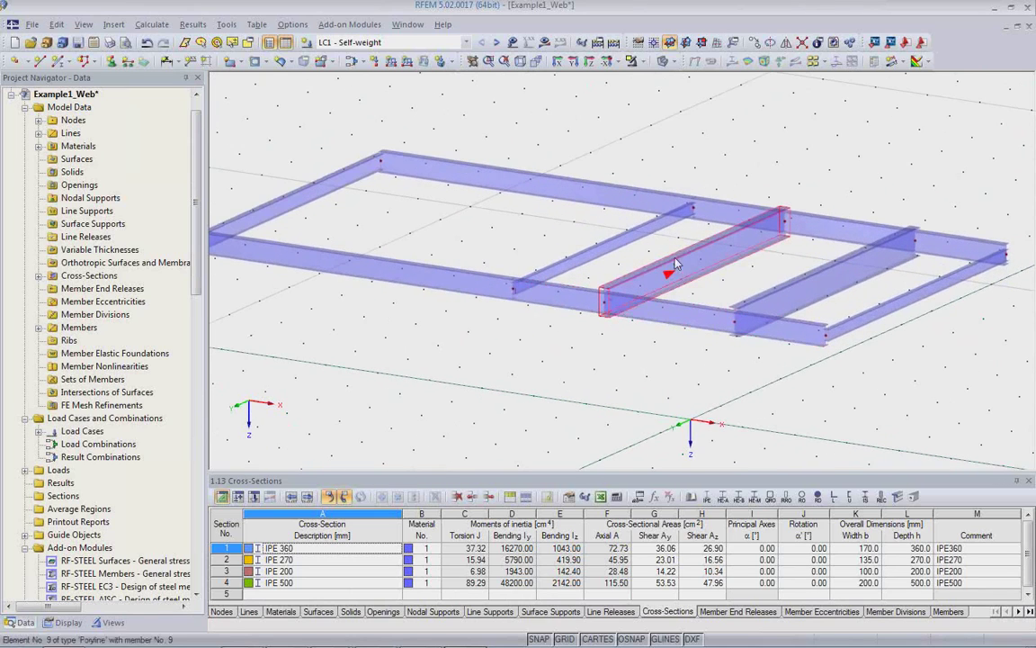
pyautogui.scroll(-1, 498, 367)
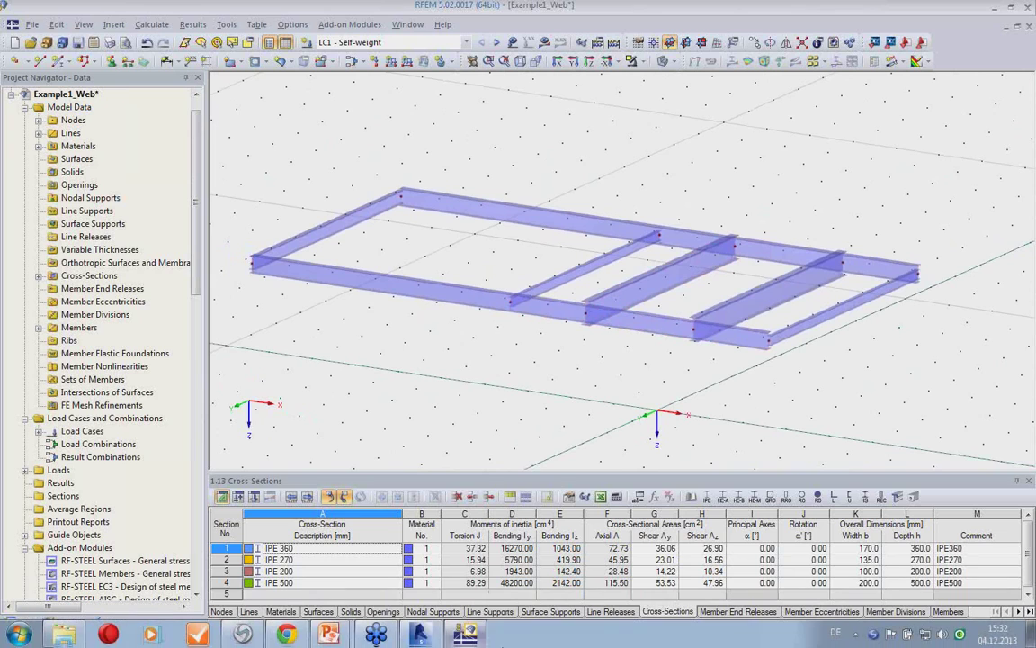
# Return to Revit, select the end frame with its columns and footings, and export only that selection to RFEM as a new structure.
pyautogui.click(420, 634)
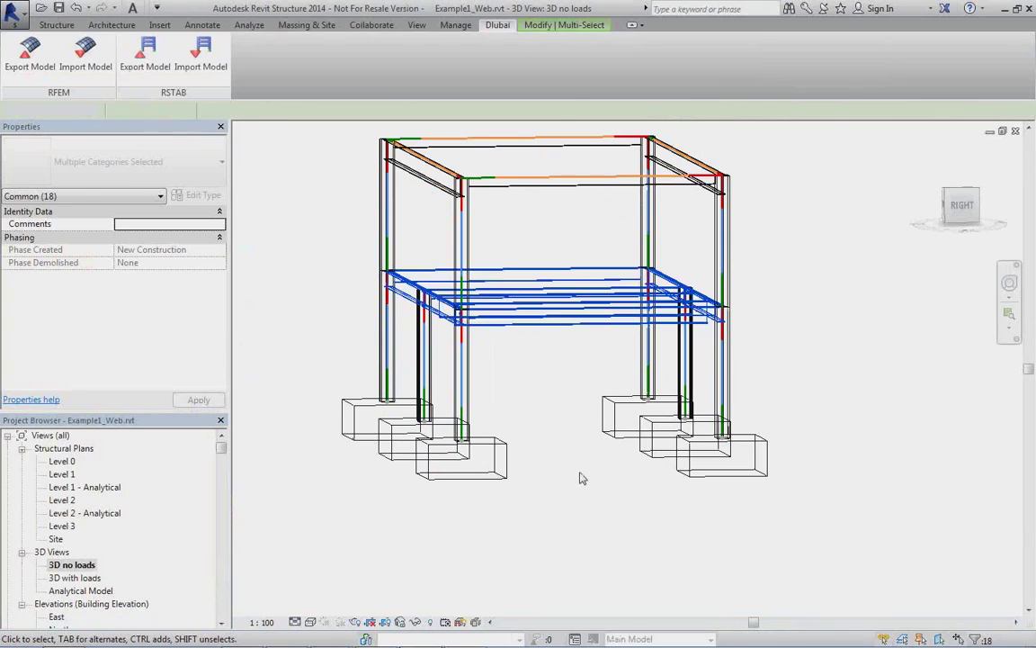
pyautogui.keyDown('shift'); pyautogui.moveTo(590, 482); pyautogui.dragTo(468, 372, button='middle'); pyautogui.keyUp('shift')
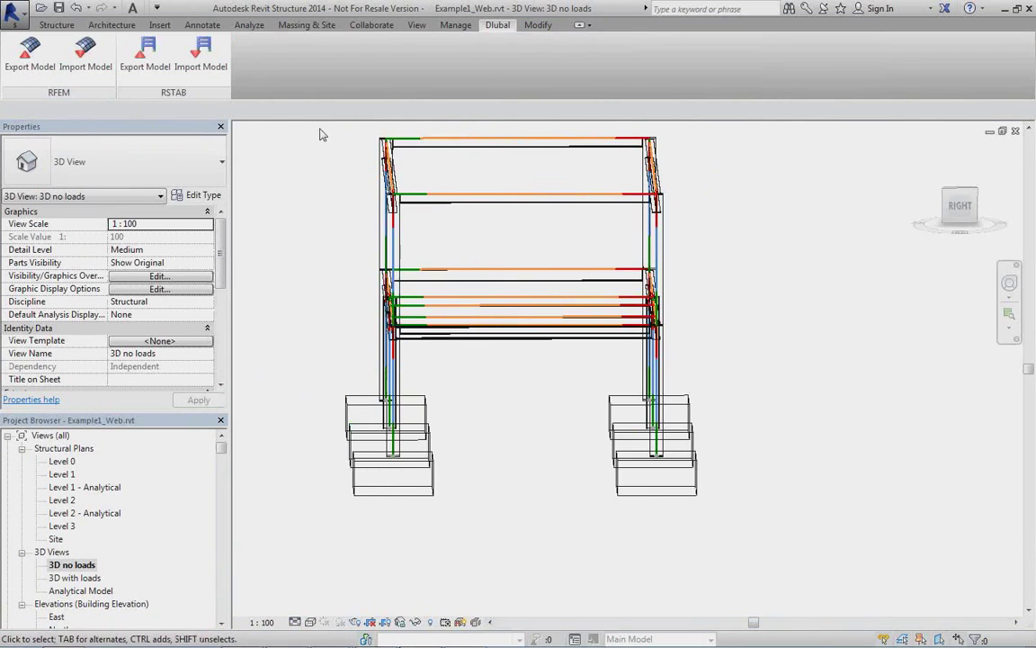
pyautogui.moveTo(288, 122); pyautogui.dragTo(414, 473)
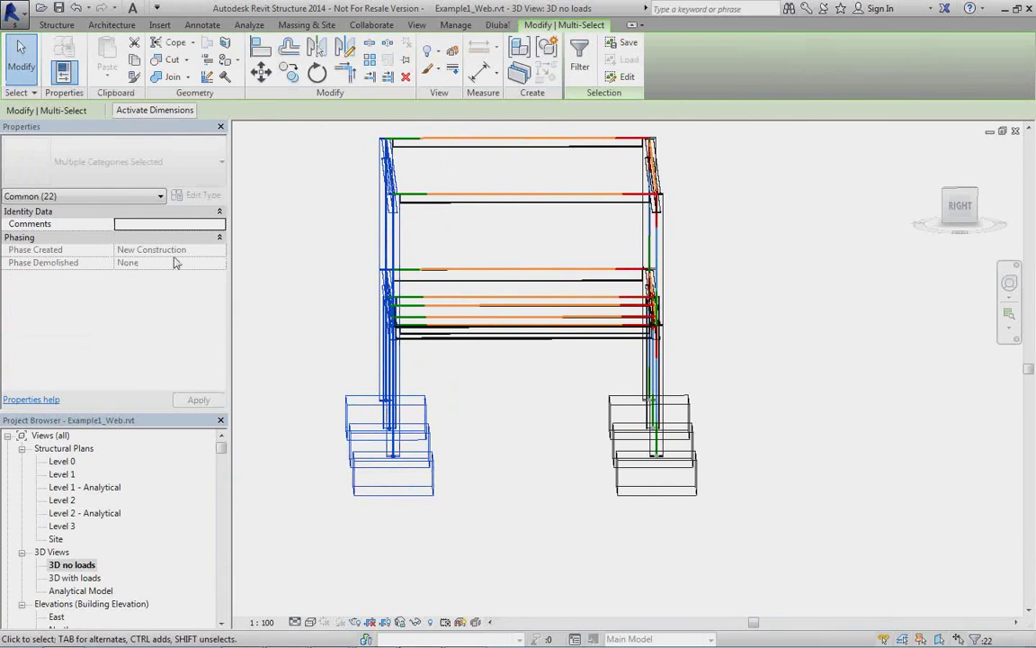
pyautogui.click(499, 29)
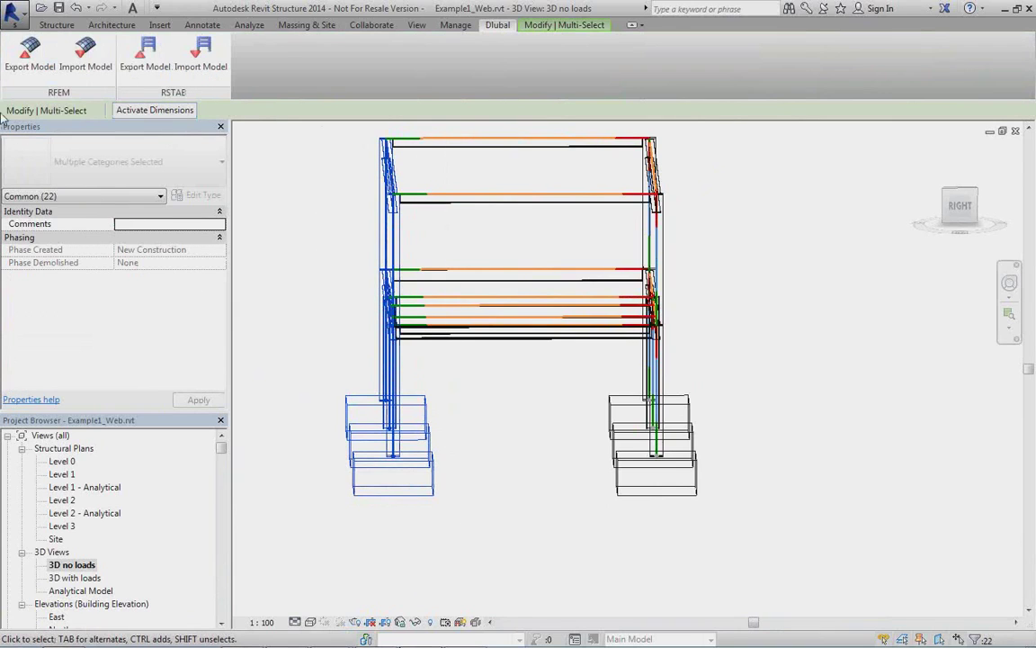
pyautogui.click(30, 54)
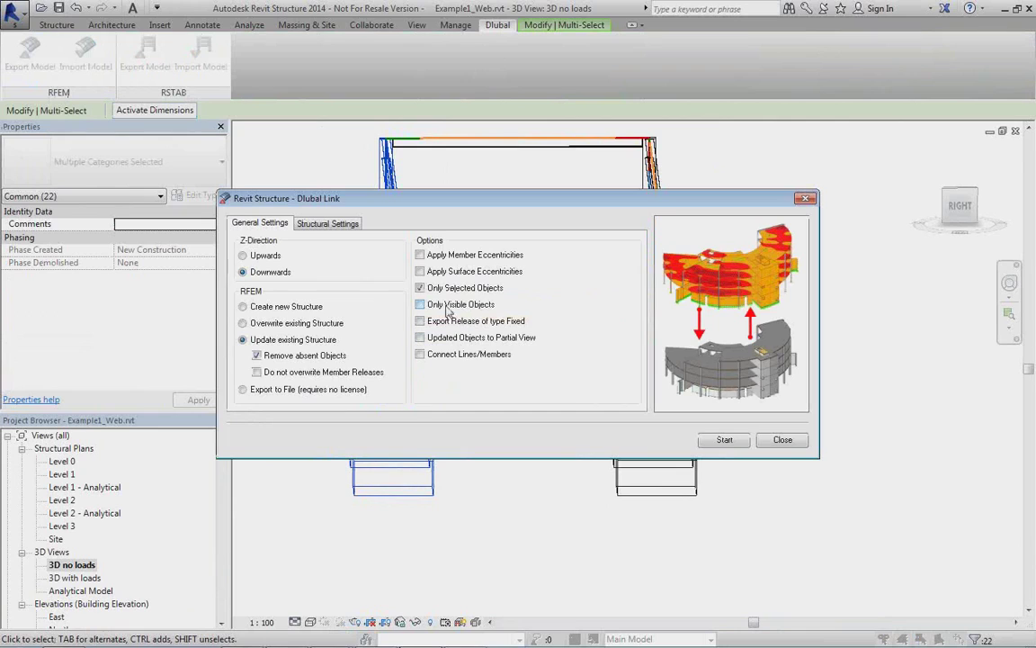
pyautogui.click(243, 308)
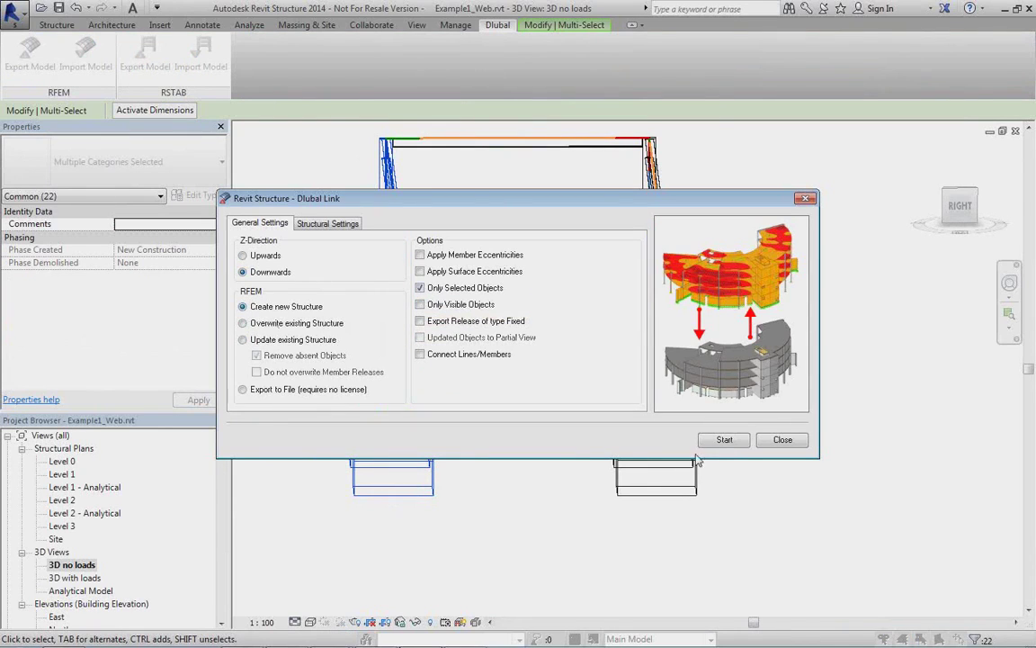
pyautogui.click(720, 440)
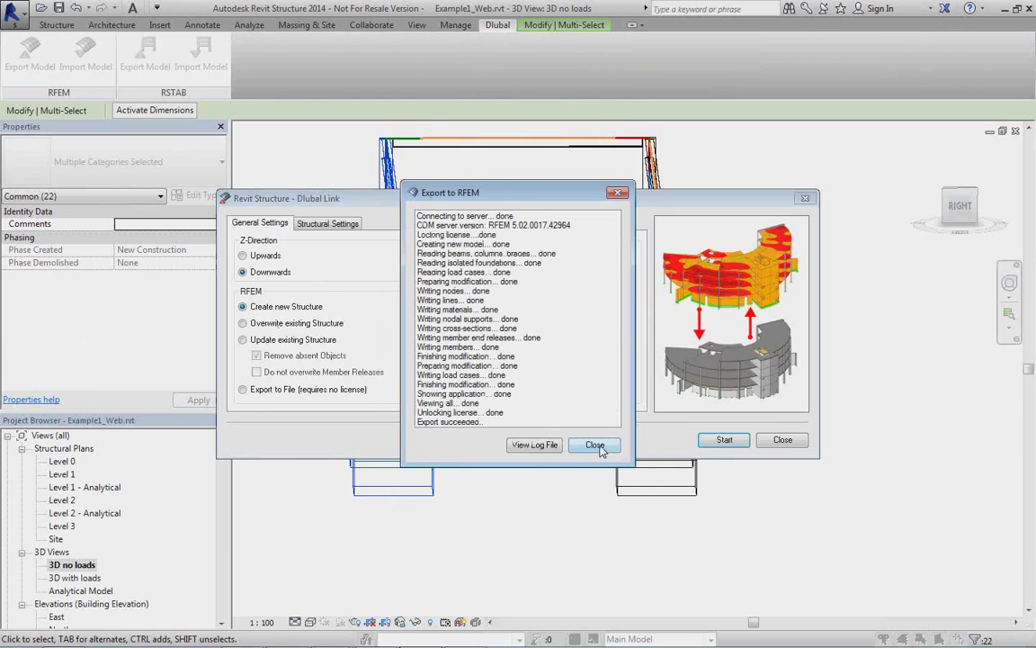
pyautogui.click(601, 449)
# Switch to RFEM, check the exported end frame, and close its model window.
pyautogui.click(466, 634)
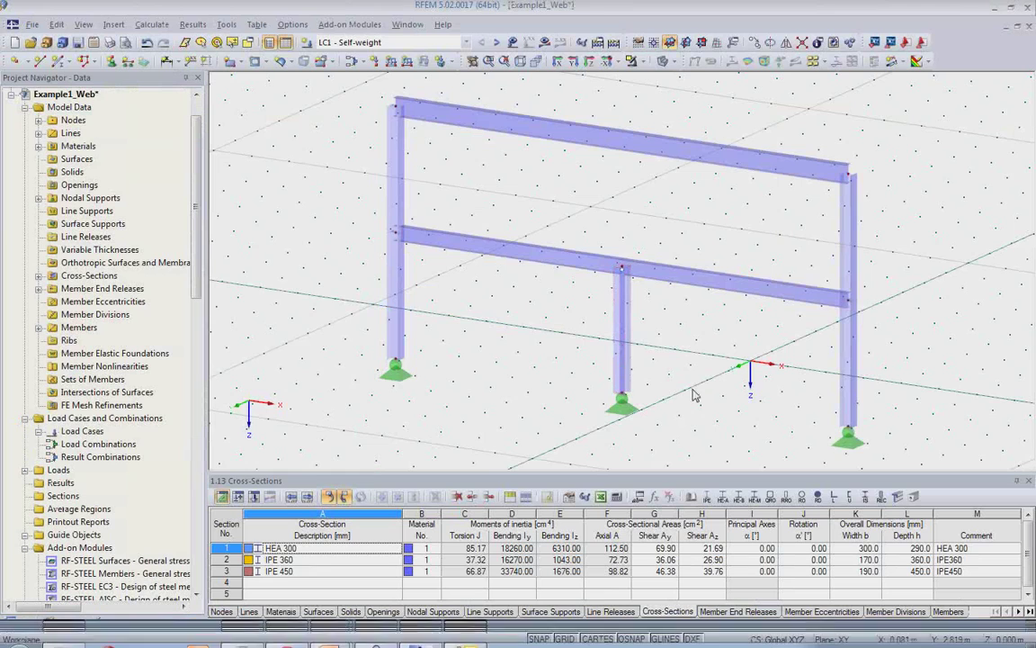
pyautogui.keyDown('ctrl'); pyautogui.moveTo(655, 395); pyautogui.dragTo(623, 387, button='middle'); pyautogui.keyUp('ctrl')
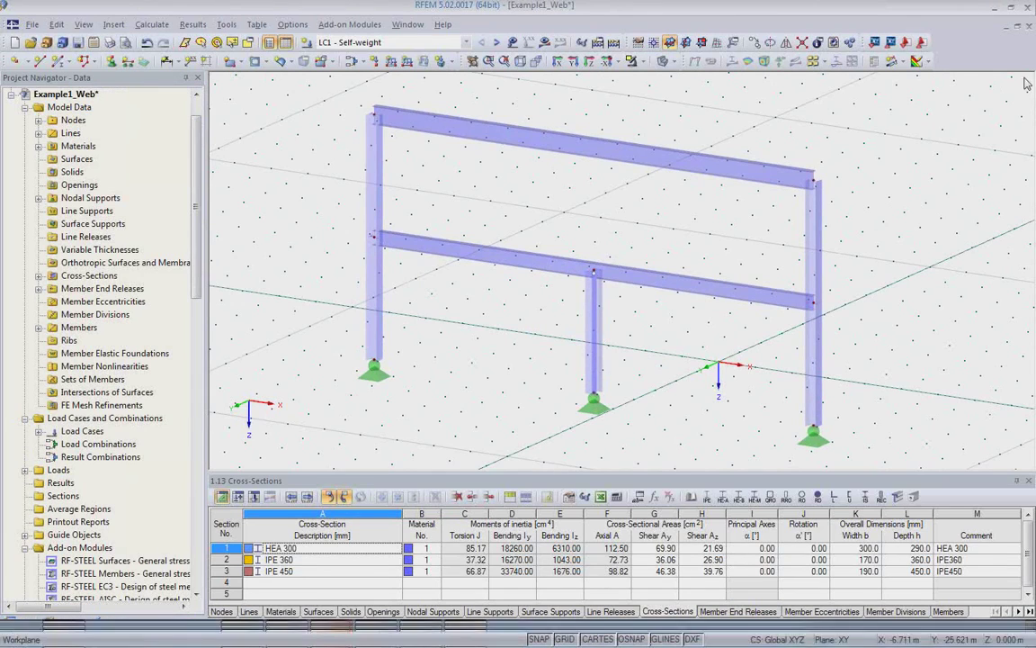
pyautogui.click(1028, 26)
pyautogui.click(525, 353)
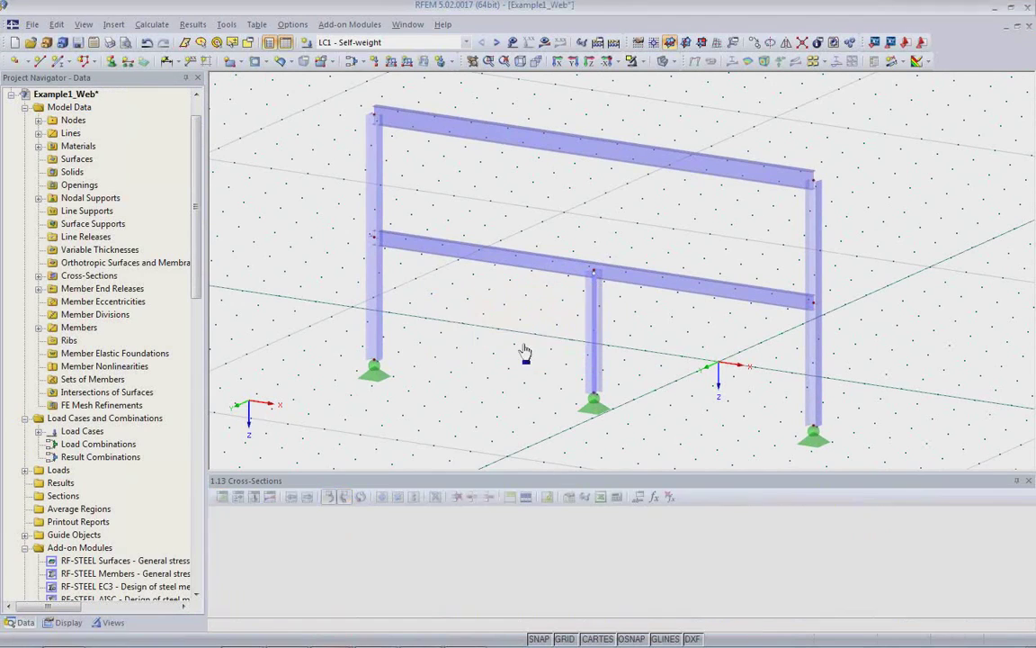
# Change the cross-section of the IPE 500 cross beams in the floor framing to IPE 300.
pyautogui.scroll(3, 483, 349)
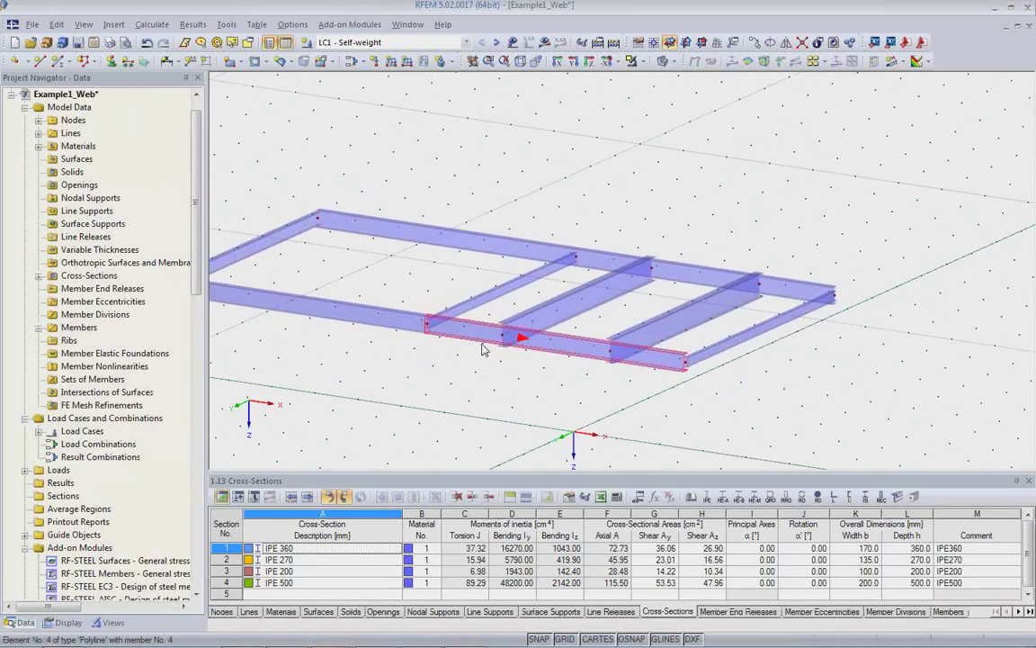
pyautogui.moveTo(486, 355); pyautogui.dragTo(540, 334, button='middle')
pyautogui.scroll(1, 541, 333)
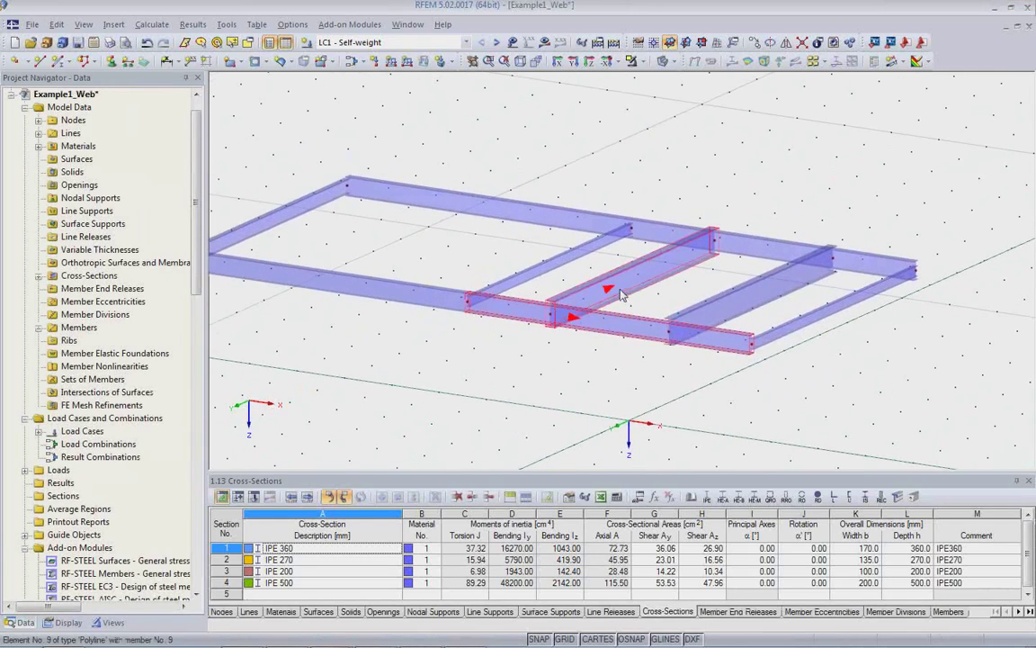
pyautogui.click(621, 295)
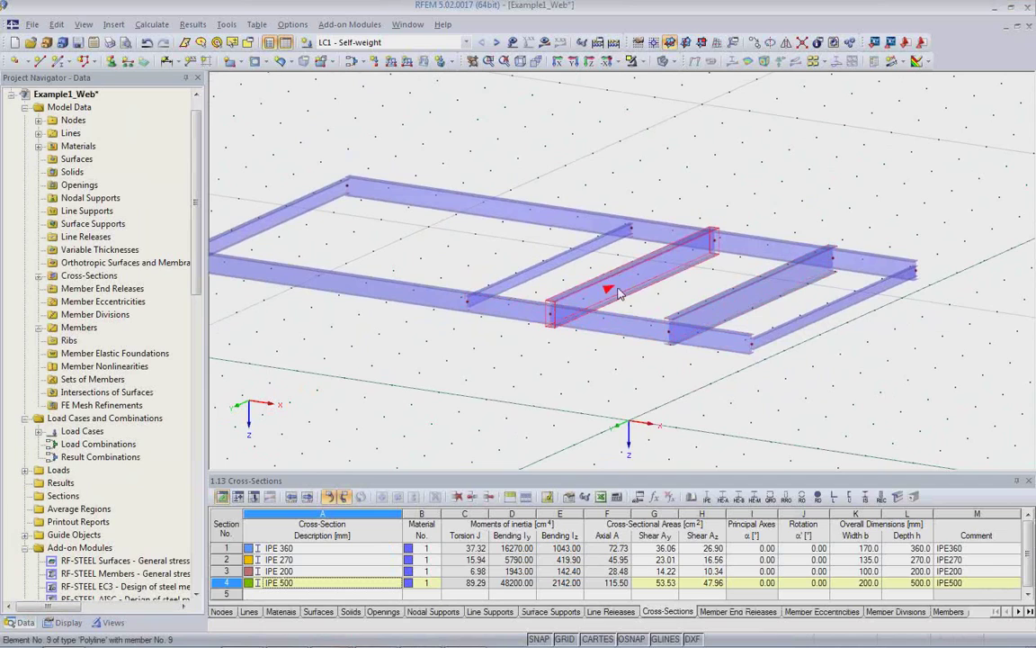
pyautogui.doubleClick(617, 293)
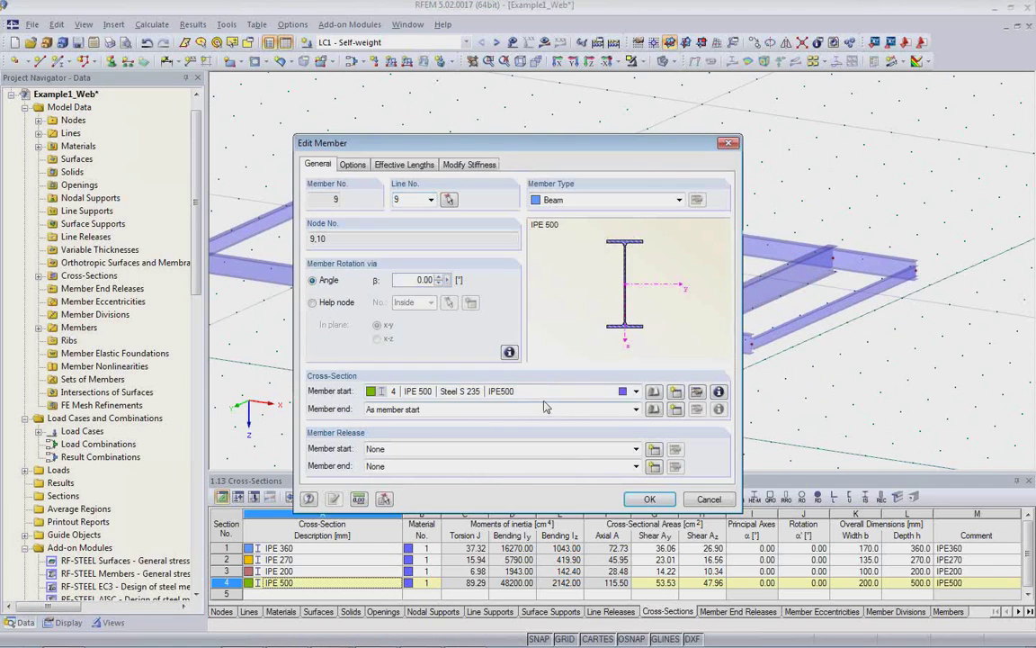
pyautogui.click(696, 392)
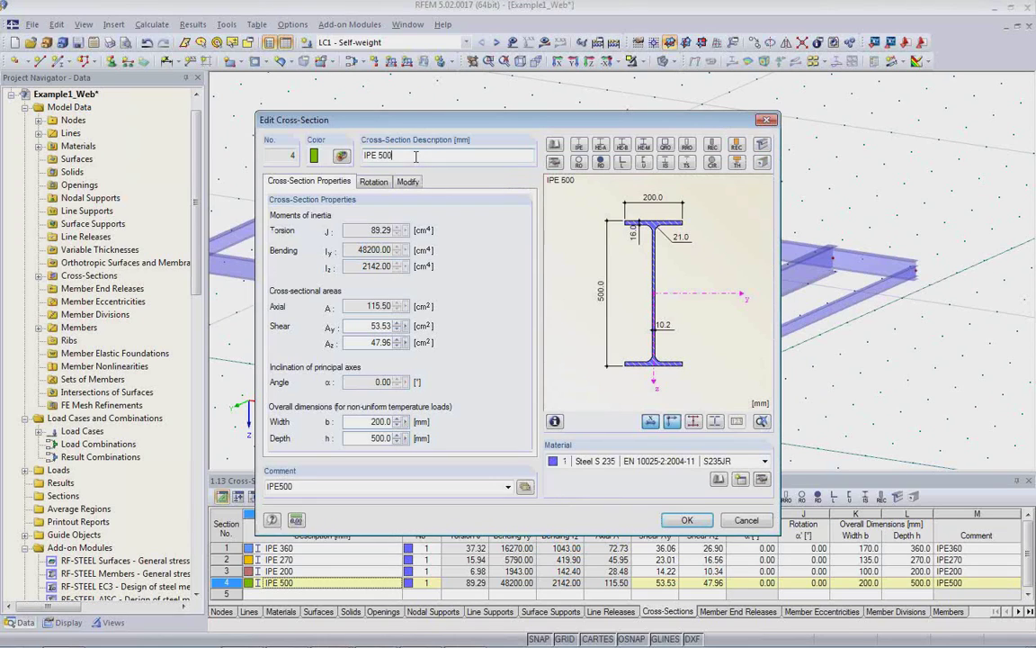
pyautogui.press('BackSpace')
pyautogui.press('BackSpace')
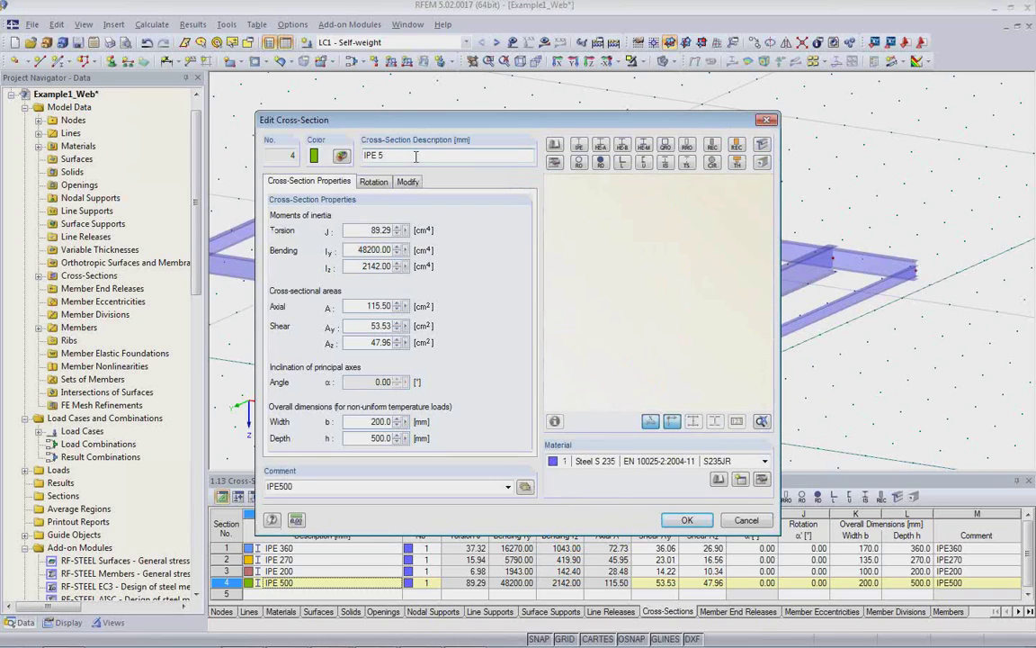
pyautogui.press('BackSpace')
pyautogui.write('300')
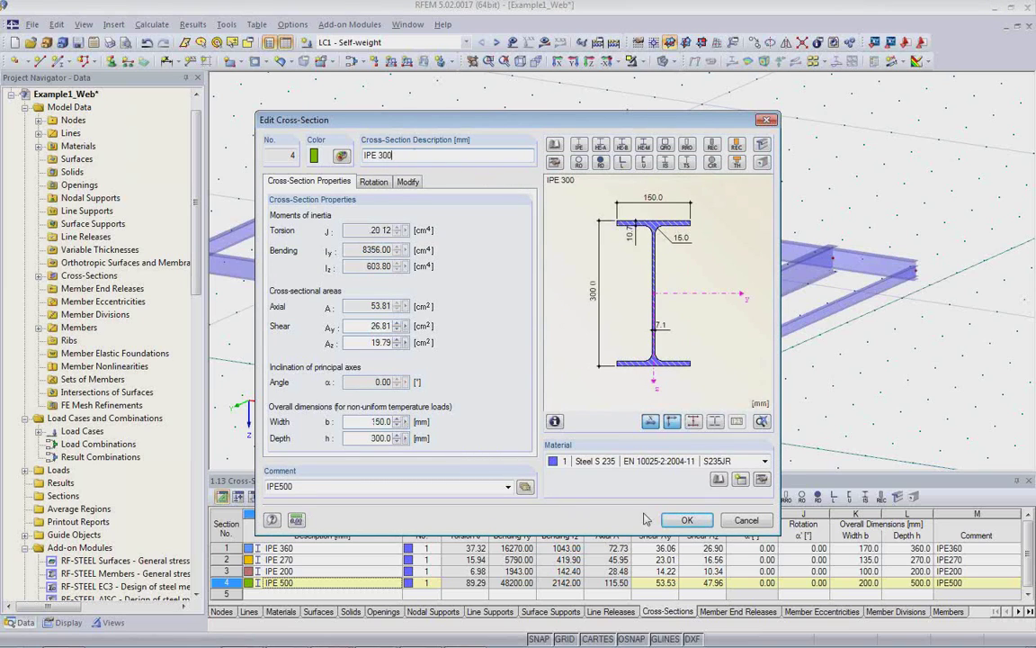
pyautogui.click(680, 522)
pyautogui.click(654, 498)
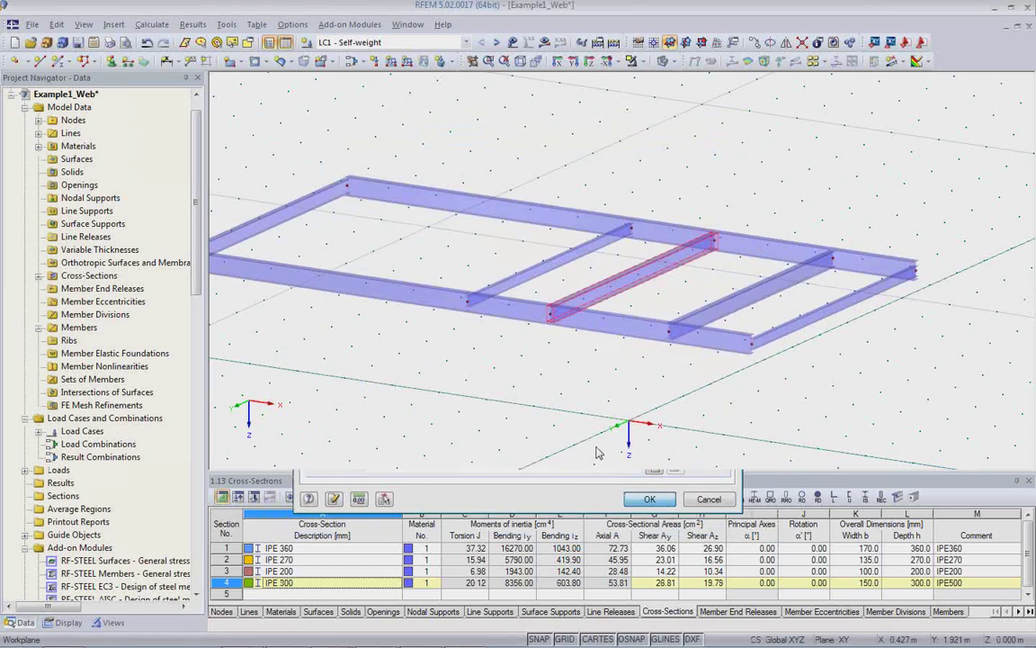
pyautogui.click(597, 382)
# Switch back to Revit, clear the frame selection, and open the settings for importing the model from RFEM.
pyautogui.scroll(1, 628, 357)
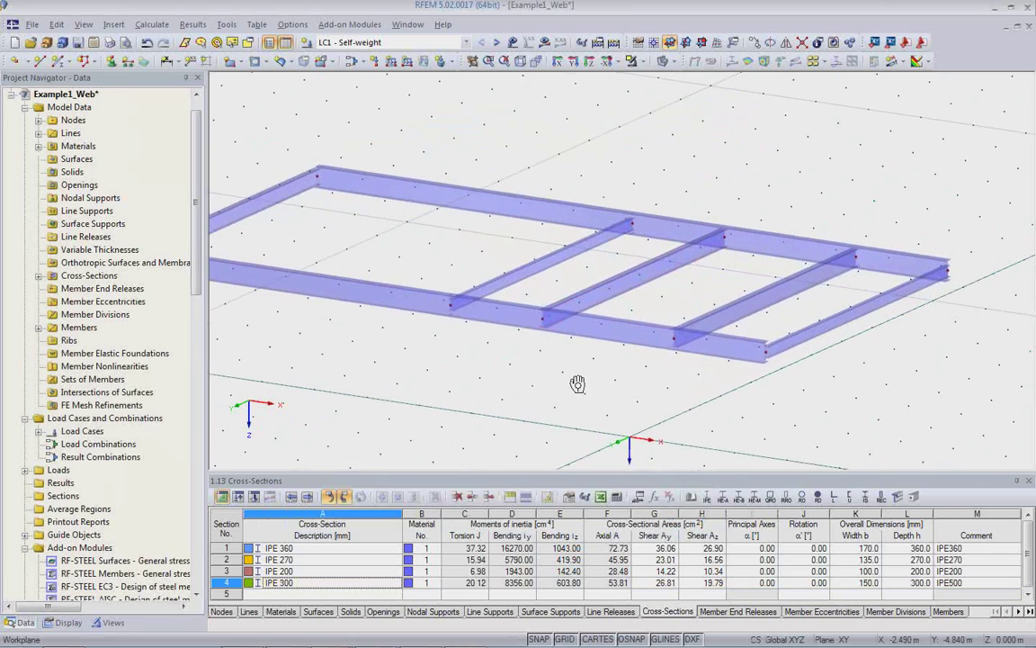
pyautogui.keyDown('ctrl'); pyautogui.moveTo(598, 371); pyautogui.dragTo(521, 384, button='middle'); pyautogui.keyUp('ctrl')
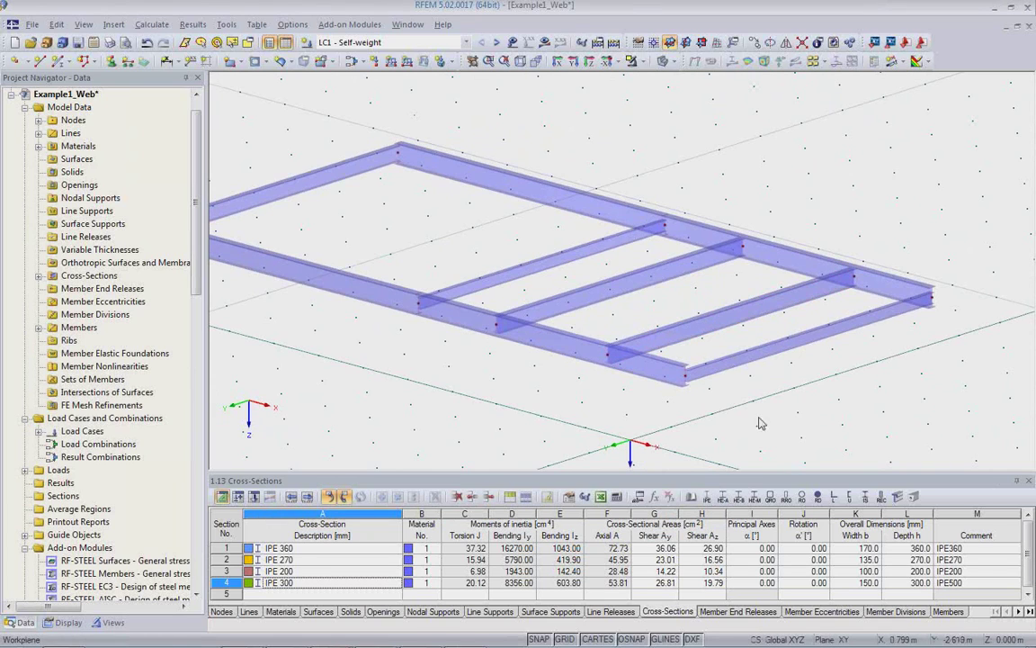
pyautogui.moveTo(715, 395); pyautogui.dragTo(742, 388, button='middle')
pyautogui.scroll(-2, 744, 385)
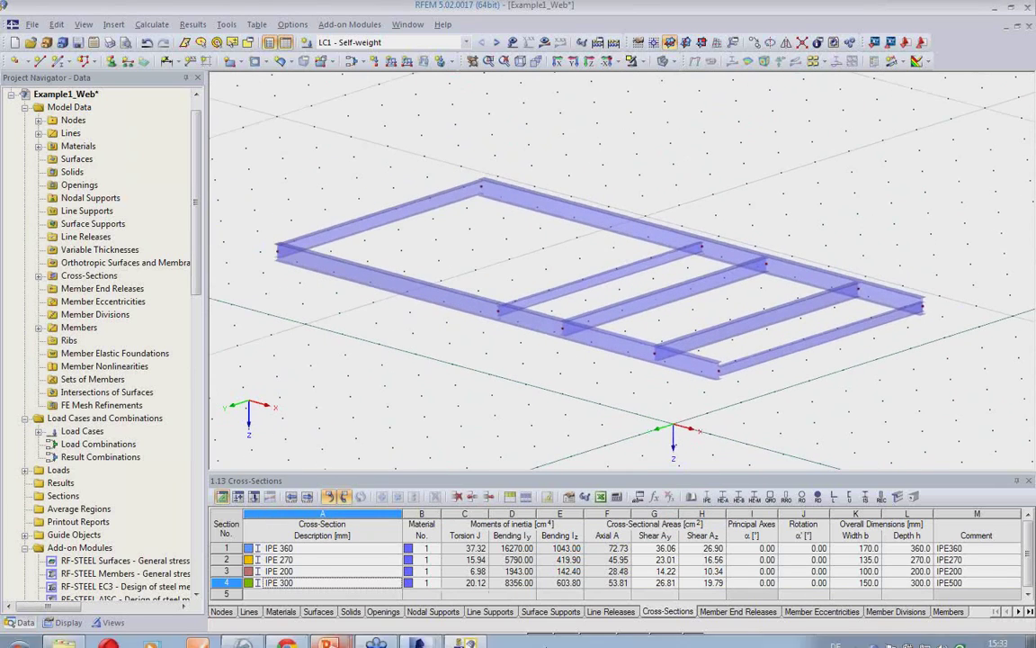
pyautogui.moveTo(423, 635)
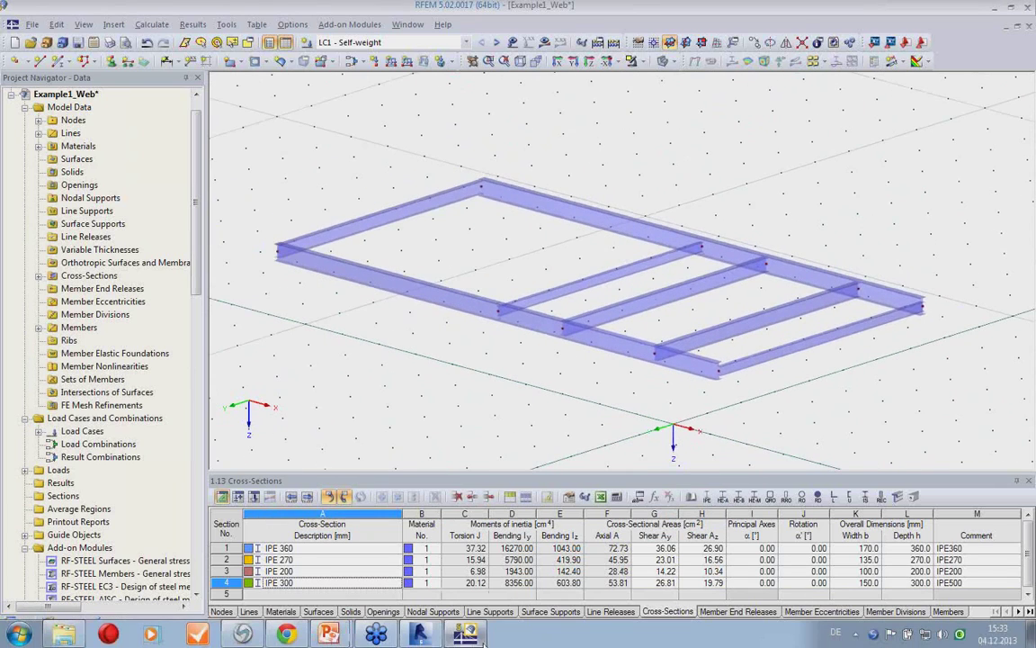
pyautogui.click(418, 635)
pyautogui.click(526, 456)
pyautogui.keyDown('shift'); pyautogui.moveTo(533, 446); pyautogui.dragTo(553, 484, button='middle'); pyautogui.keyUp('shift')
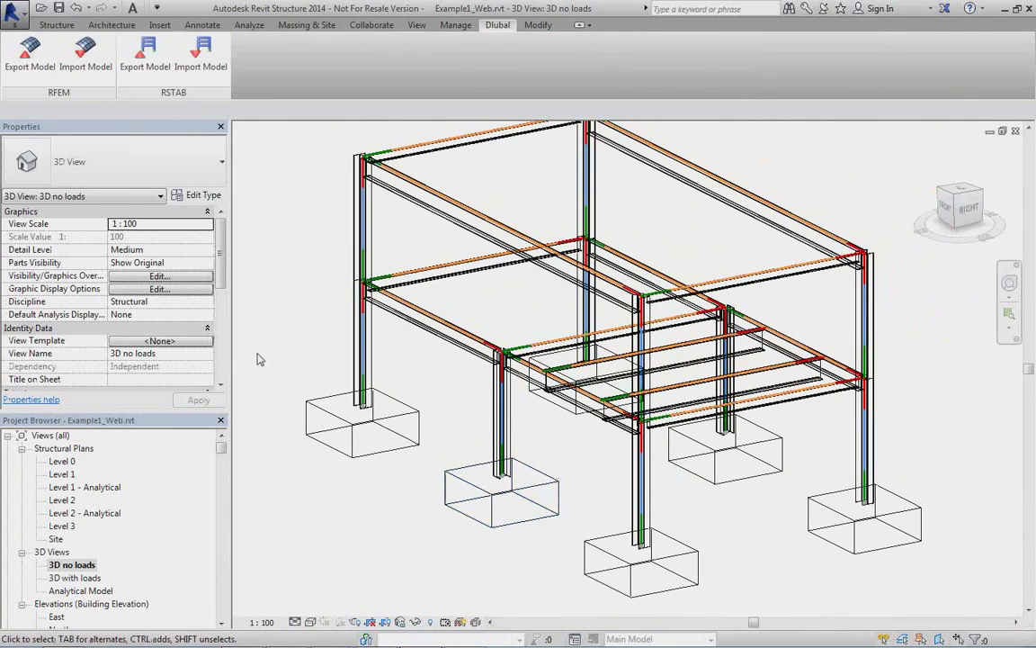
pyautogui.click(85, 71)
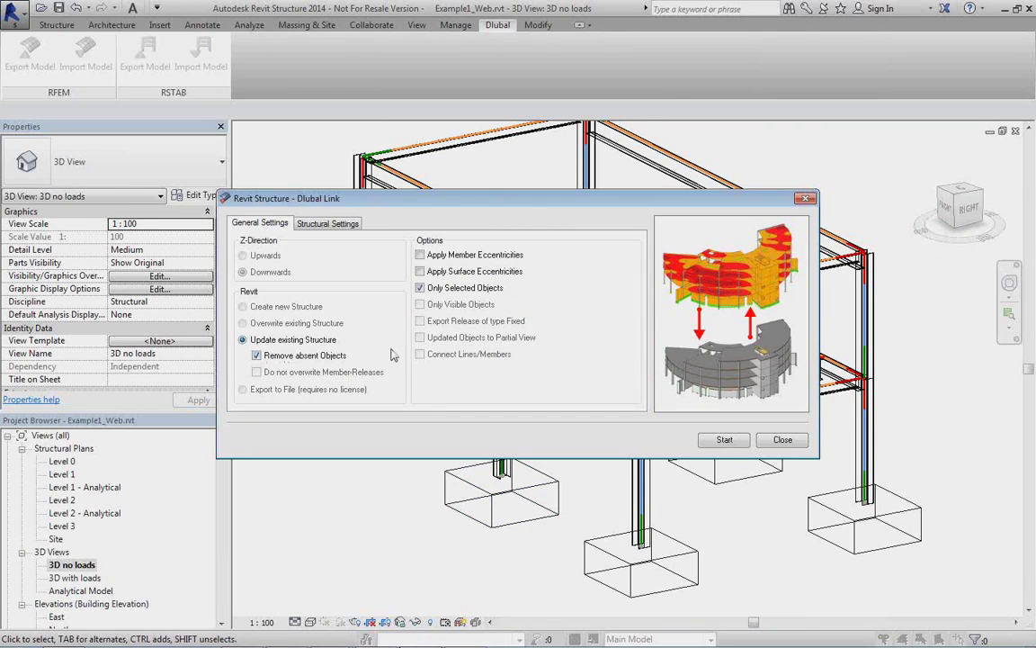
# Turn off Only Selected Objects and Remove absent Objects for the RFEM import, keeping it as an update of the existing structure.
pyautogui.moveTo(551, 206); pyautogui.dragTo(254, 374)
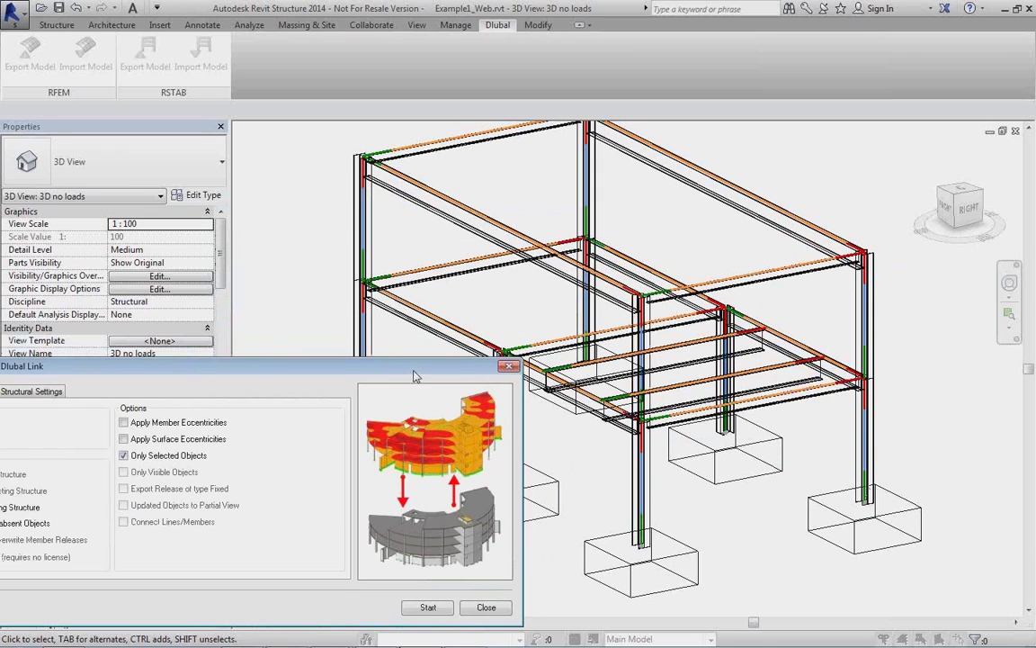
pyautogui.moveTo(415, 376); pyautogui.dragTo(567, 263)
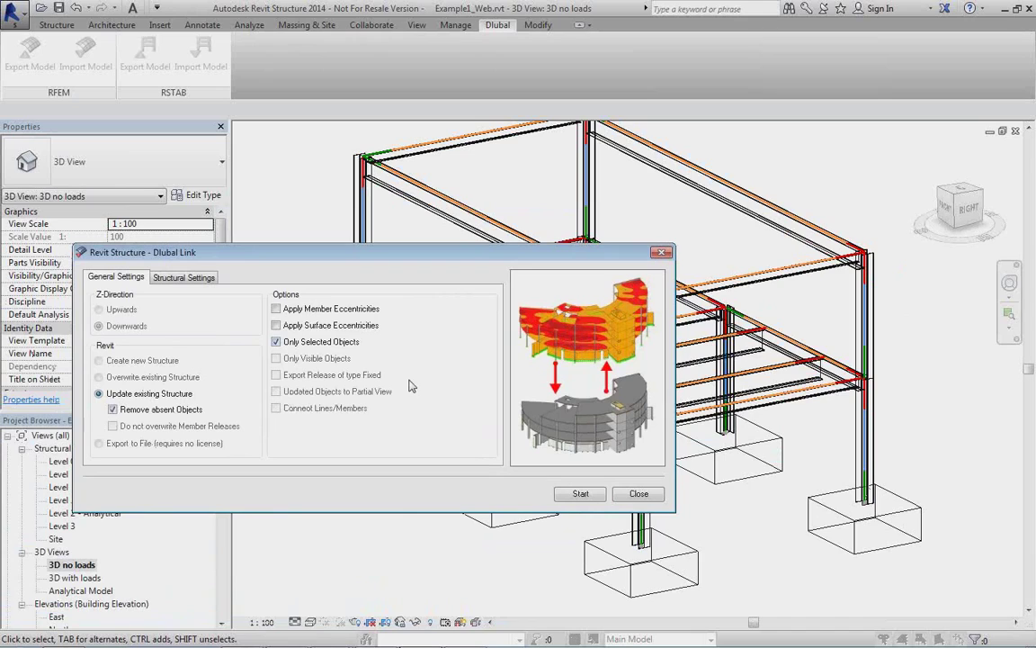
pyautogui.click(276, 341)
pyautogui.moveTo(450, 259); pyautogui.dragTo(387, 196)
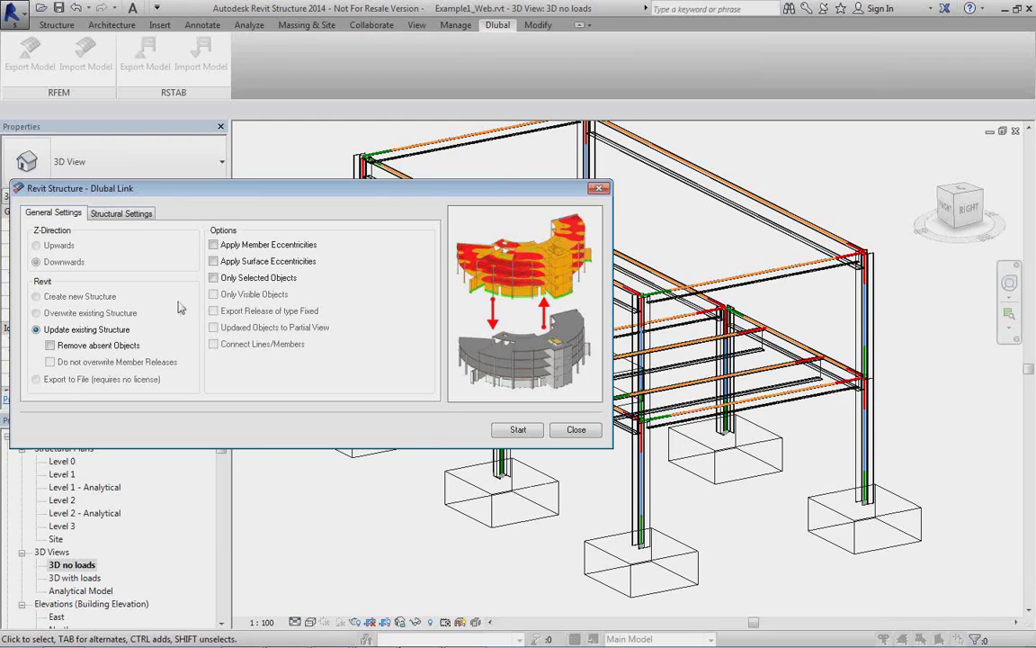
# Import the second listed Example1_Web model from RFEM, close the import log, and inspect the cross beams in the floor framing.
pyautogui.click(518, 431)
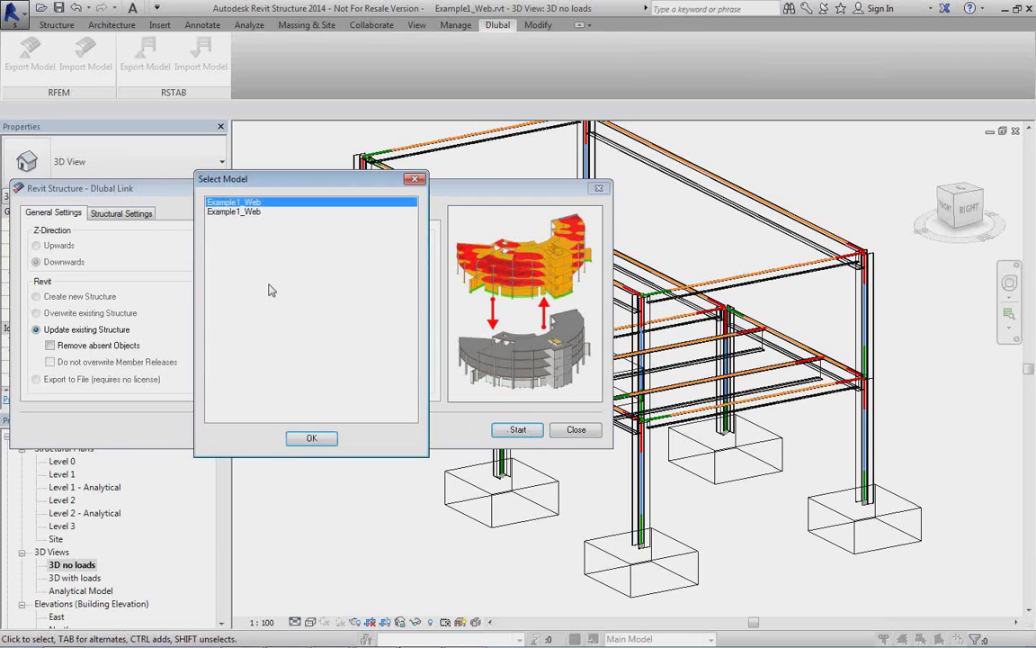
pyautogui.click(232, 211)
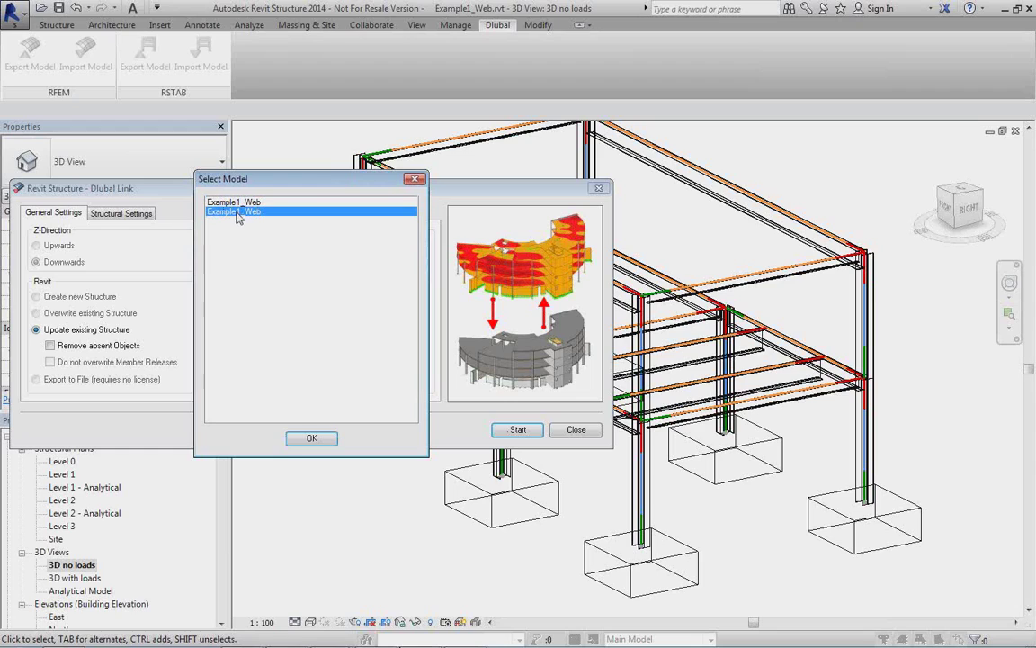
pyautogui.click(311, 440)
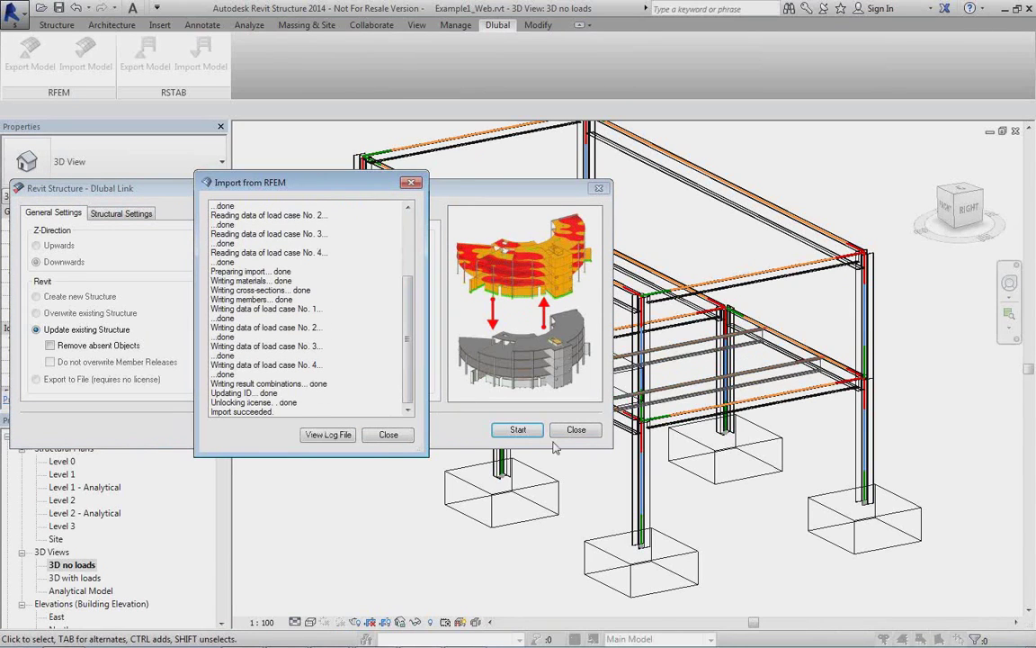
pyautogui.click(389, 435)
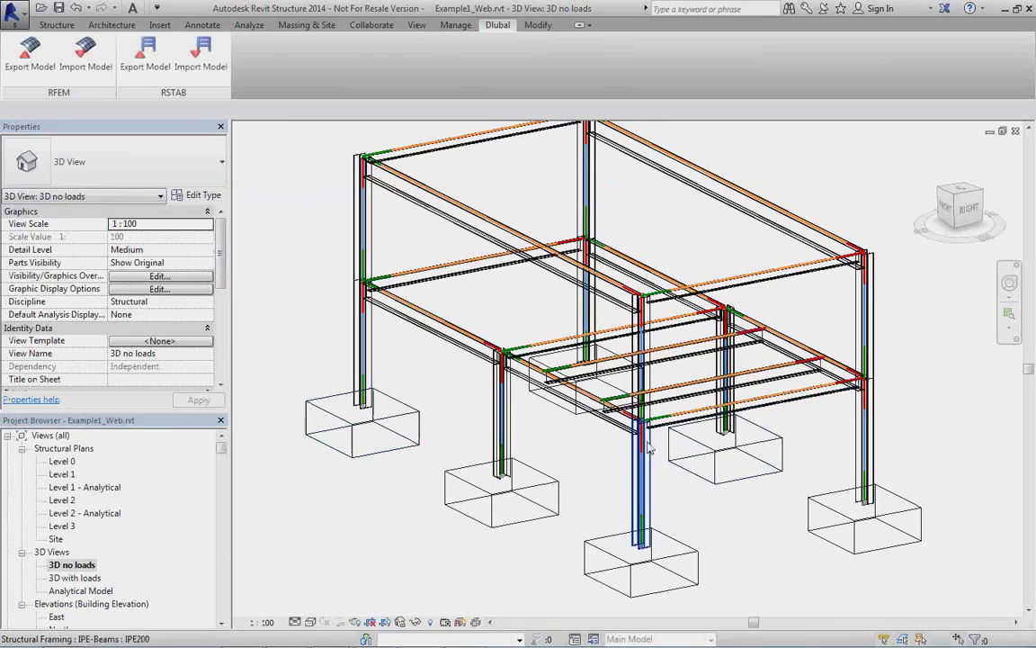
pyautogui.moveTo(658, 453); pyautogui.dragTo(668, 398, button='middle')
pyautogui.scroll(3, 716, 354)
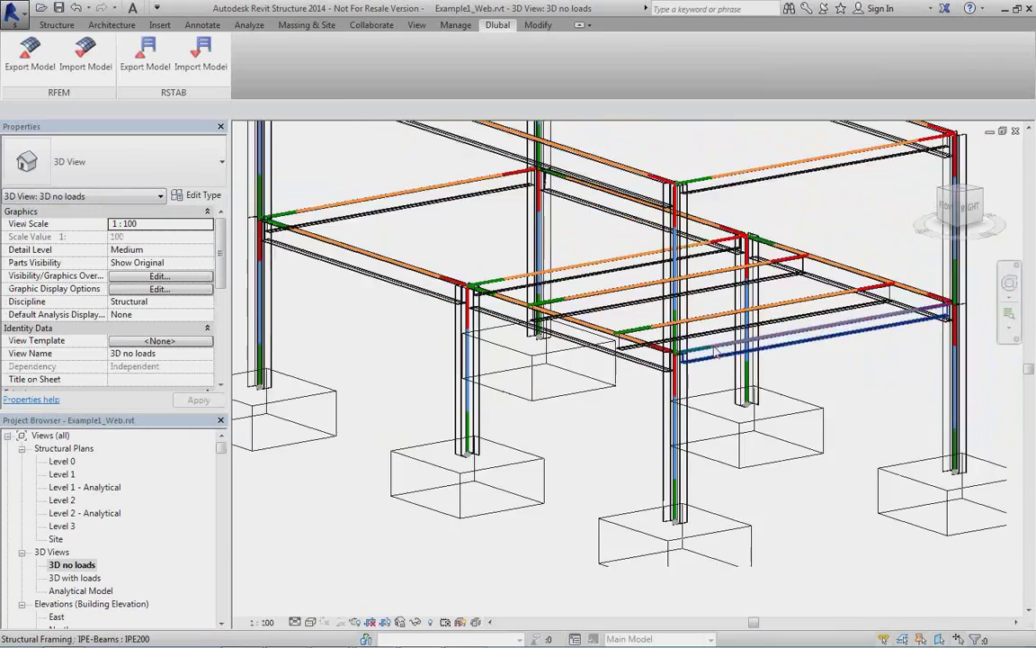
pyautogui.keyDown('shift'); pyautogui.moveTo(578, 341); pyautogui.dragTo(597, 354, button='middle'); pyautogui.keyUp('shift')
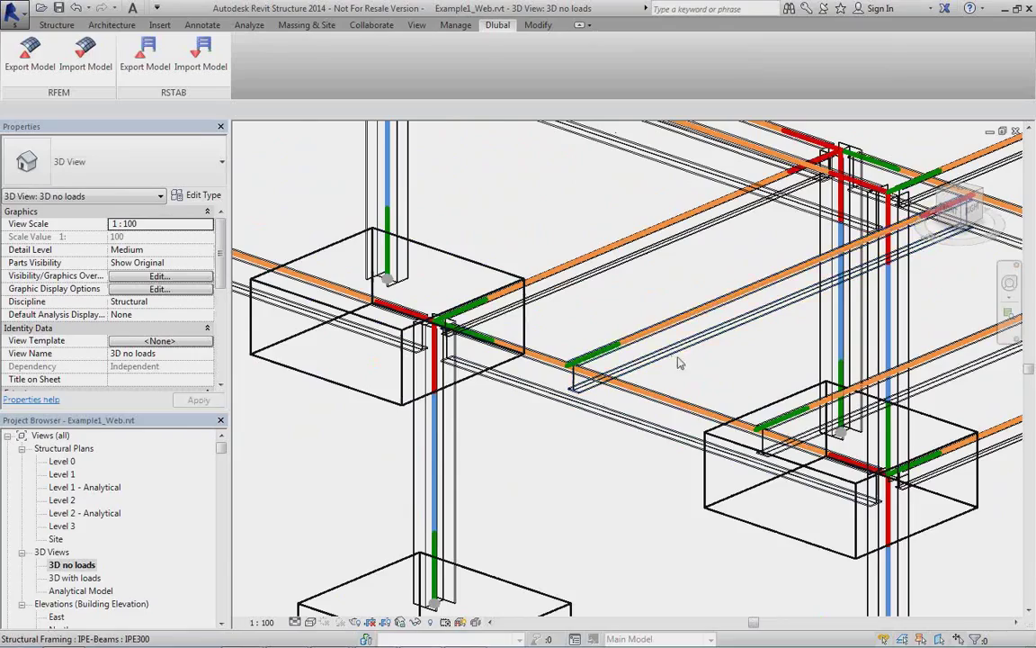
pyautogui.keyDown('shift'); pyautogui.moveTo(685, 360); pyautogui.dragTo(675, 385, button='middle'); pyautogui.keyUp('shift')
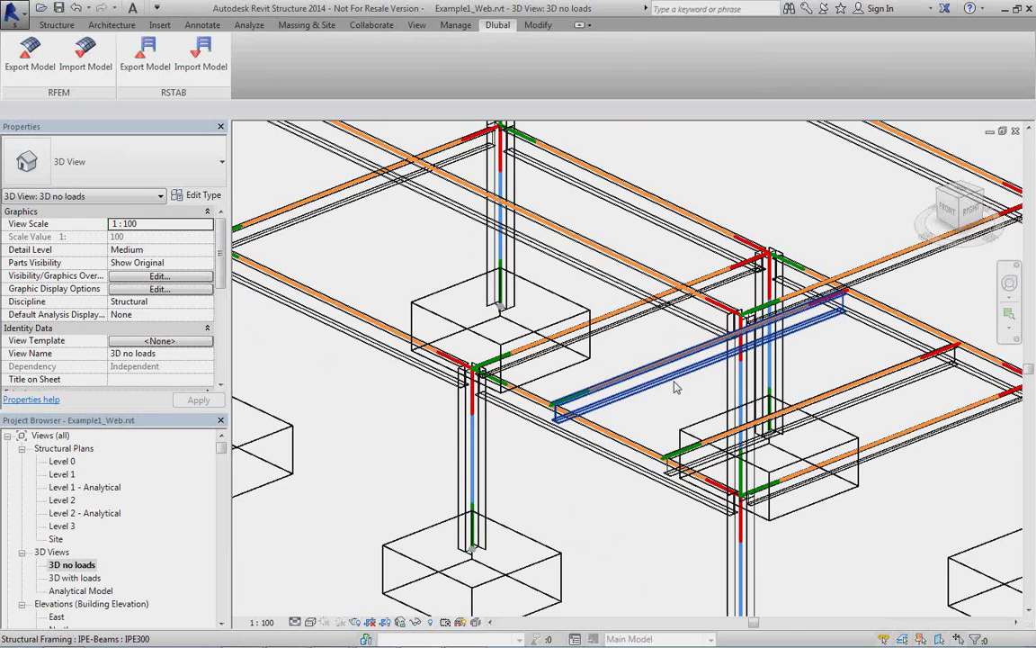
pyautogui.scroll(-5, 600, 421)
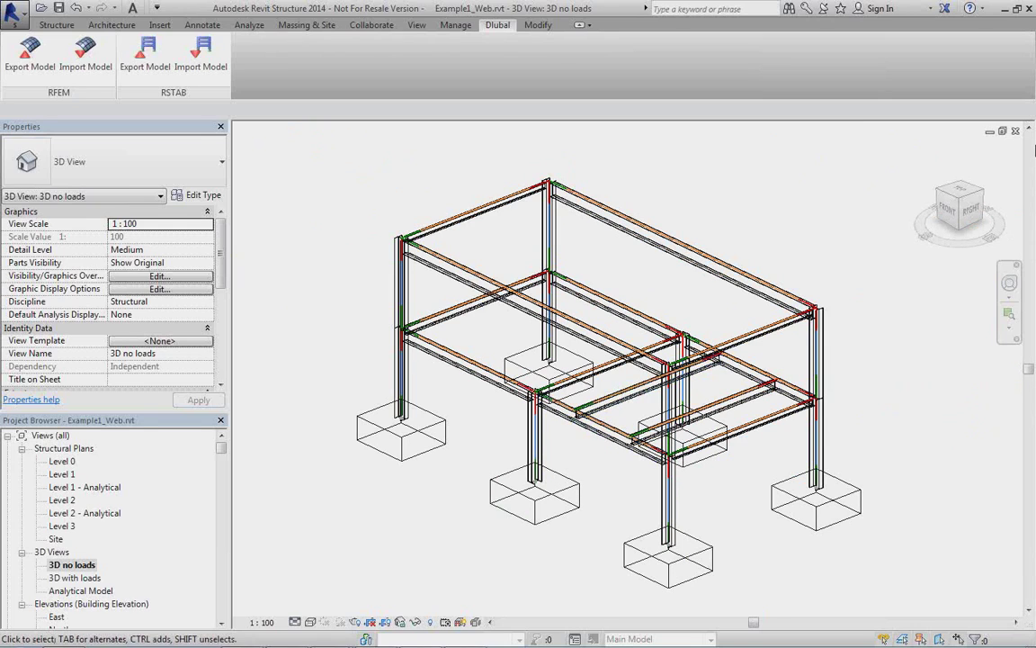
# Close all open views of the Example1_Web project without saving the changes.
pyautogui.click(1015, 132)
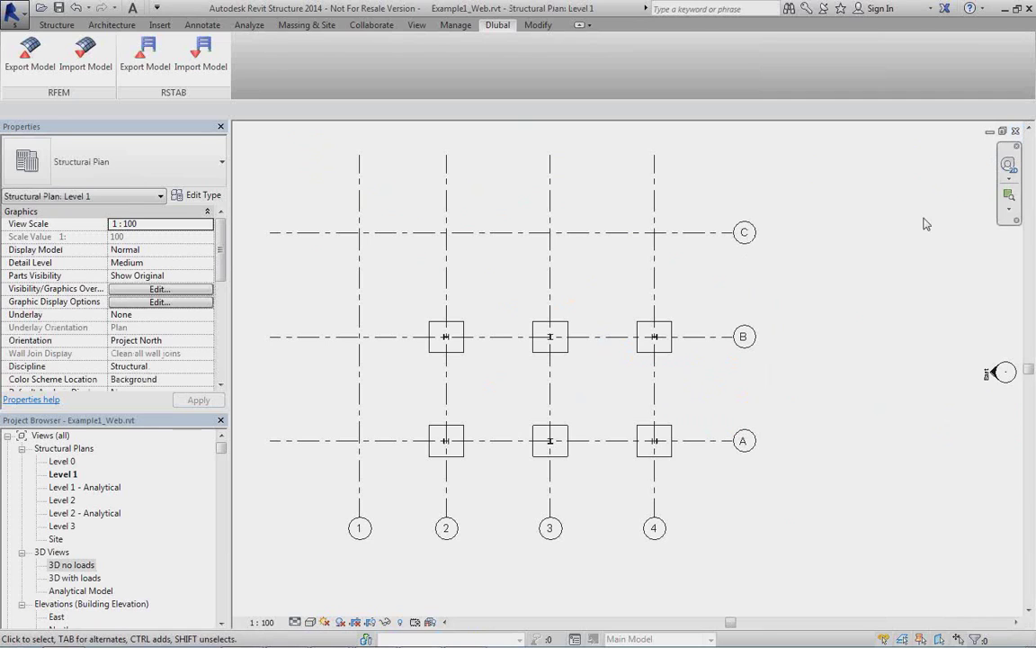
pyautogui.click(1016, 131)
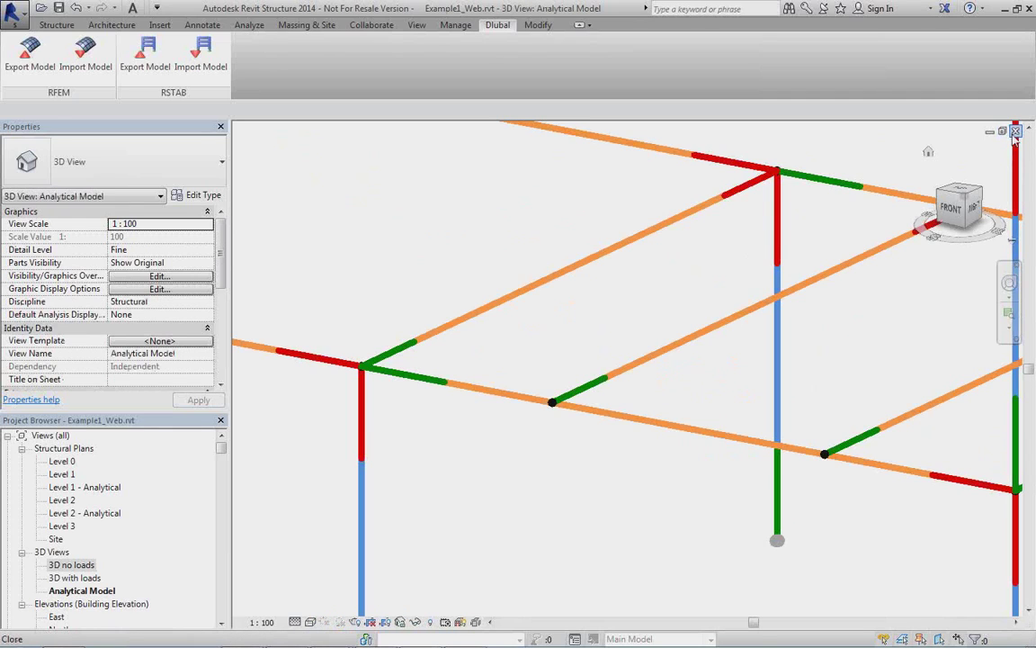
pyautogui.click(1016, 131)
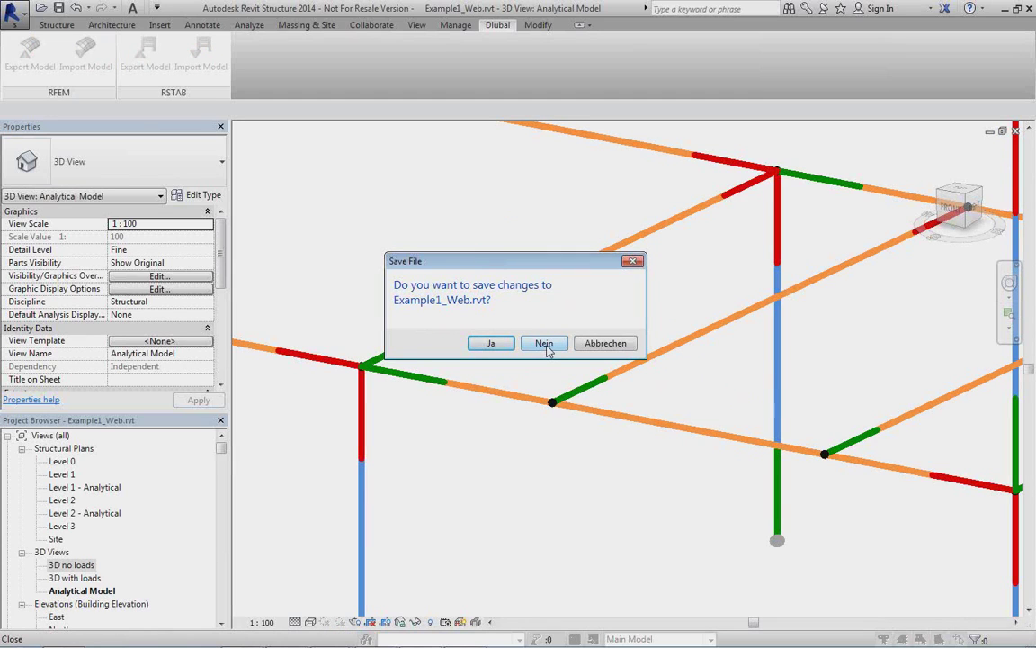
pyautogui.click(544, 343)
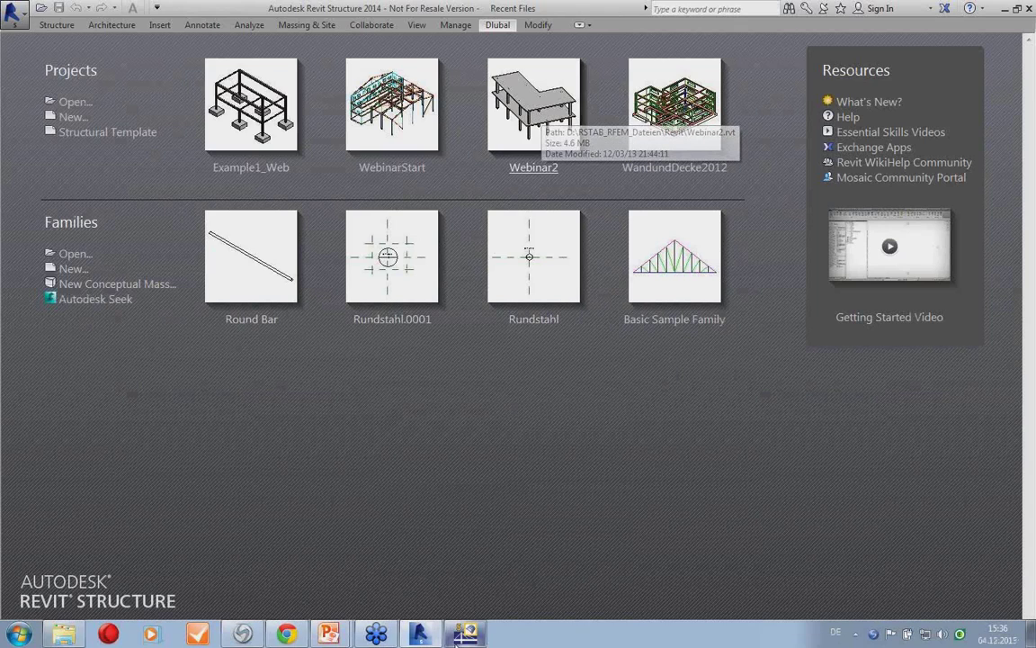
# Switch to RFEM and close both open Example1_Web models.
pyautogui.click(463, 634)
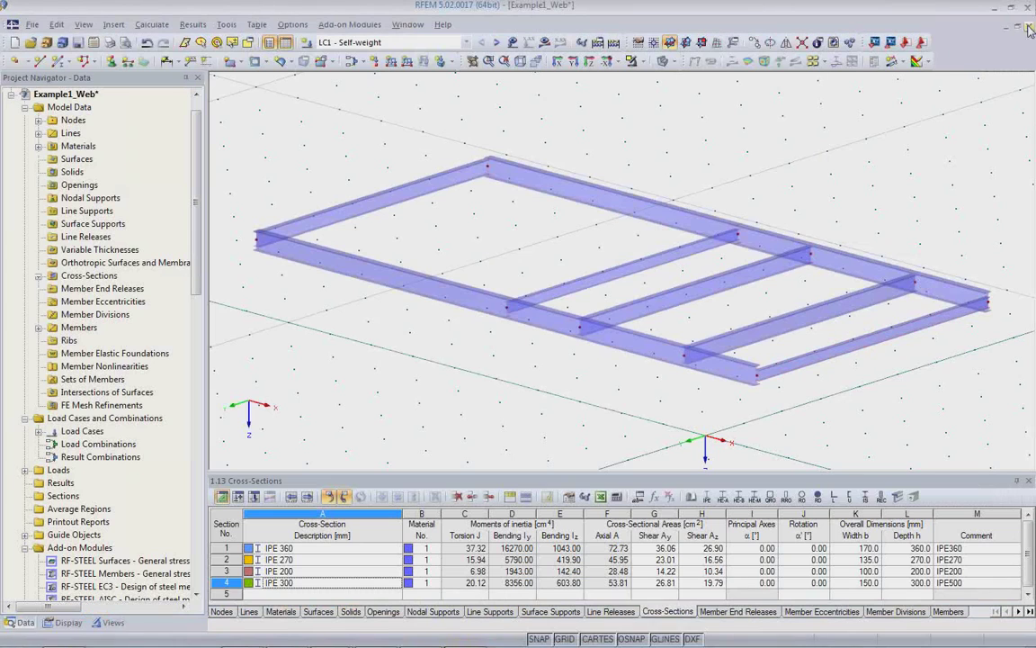
pyautogui.click(1030, 27)
pyautogui.click(517, 348)
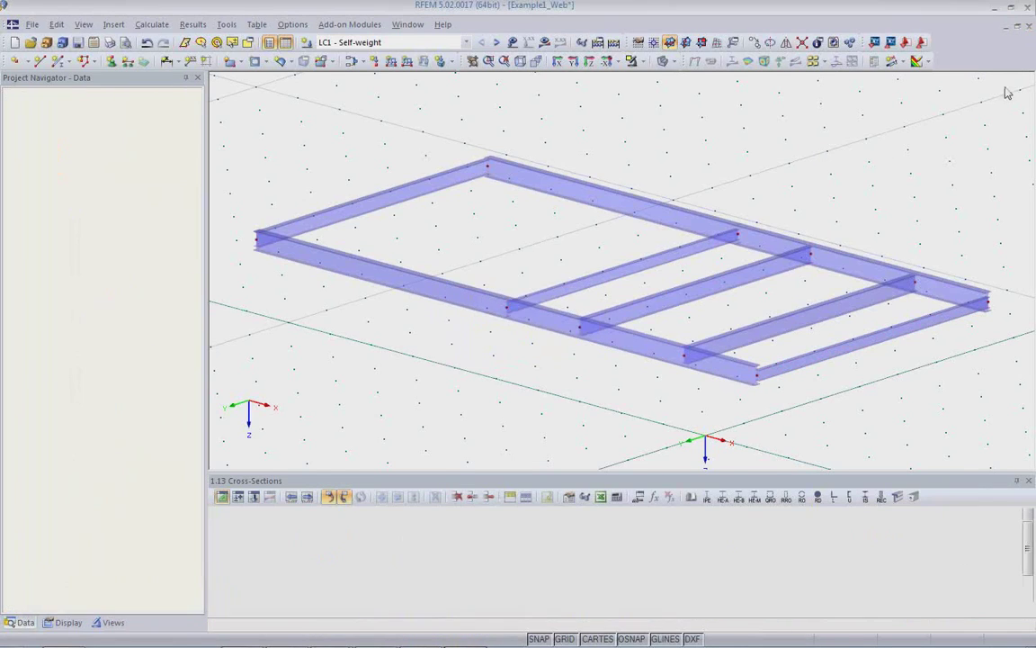
pyautogui.click(1028, 27)
pyautogui.click(517, 352)
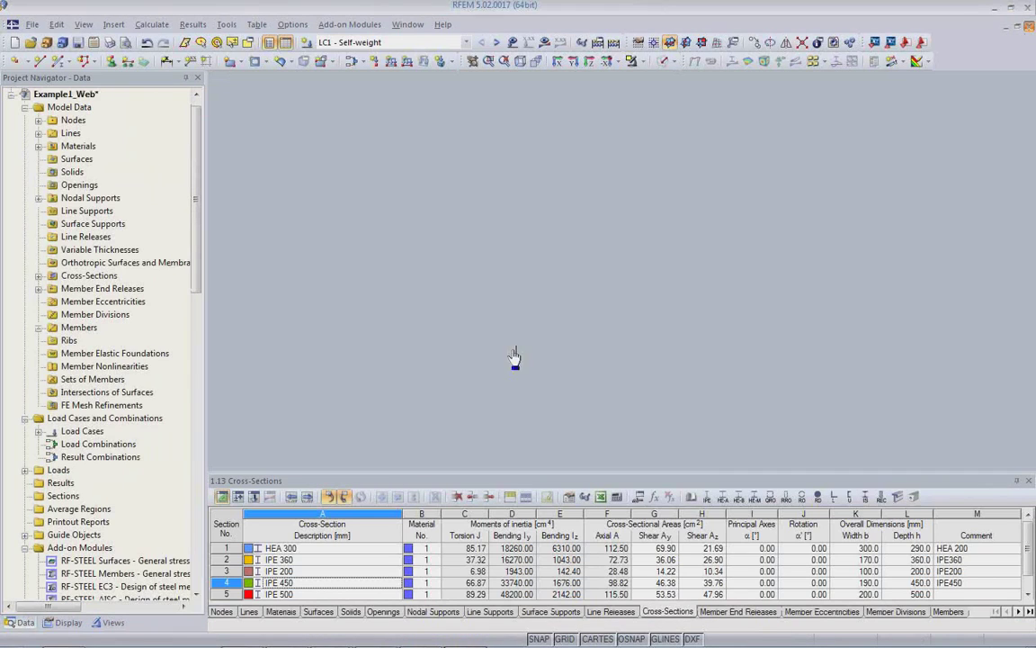
# Switch back to Revit, open the Webinar2 project, and display its 3D with loads view.
pyautogui.moveTo(464, 640)
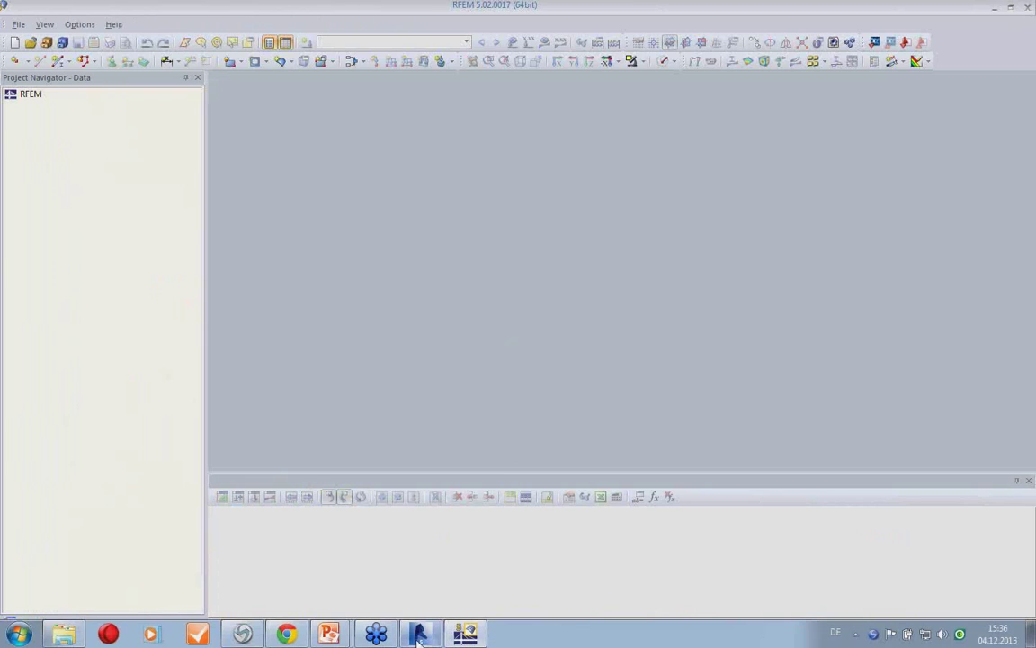
pyautogui.click(418, 635)
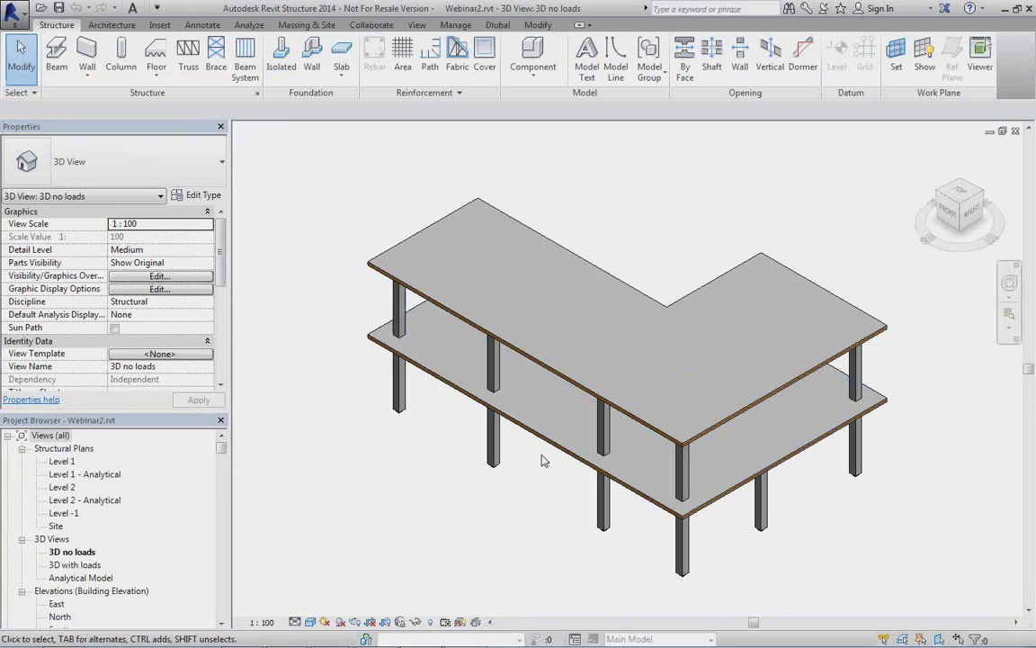
pyautogui.moveTo(569, 491); pyautogui.dragTo(550, 461, button='middle')
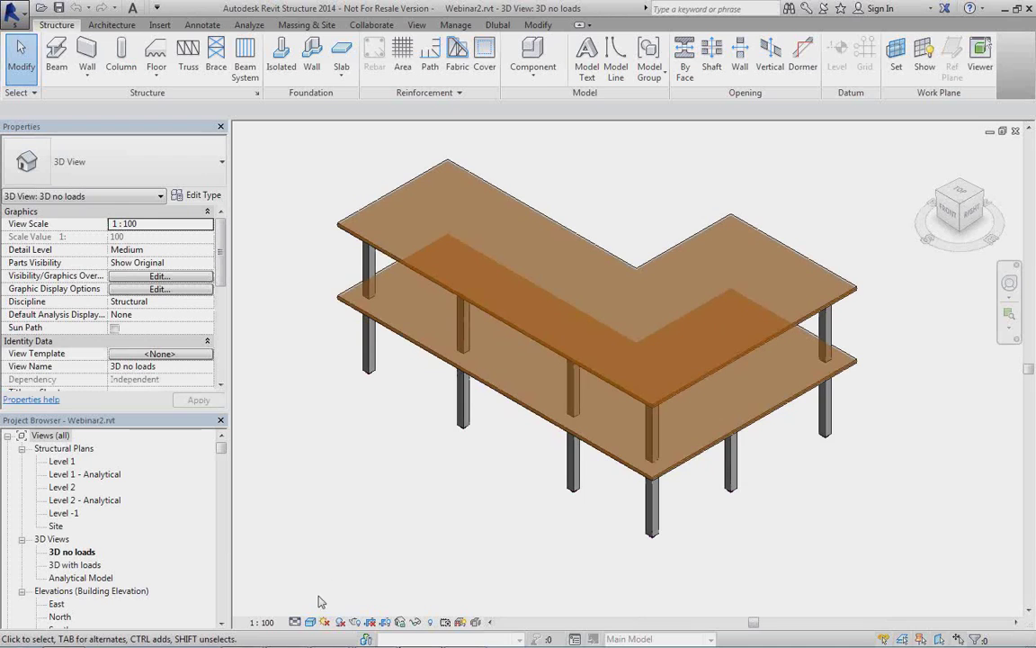
pyautogui.click(310, 621)
pyautogui.click(572, 481)
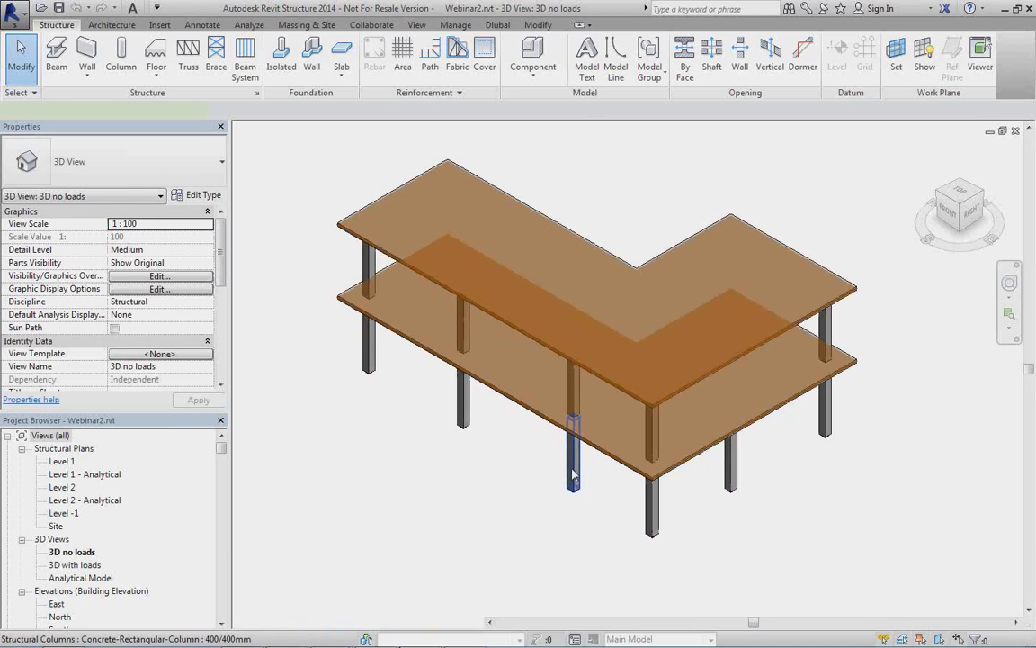
pyautogui.doubleClick(76, 564)
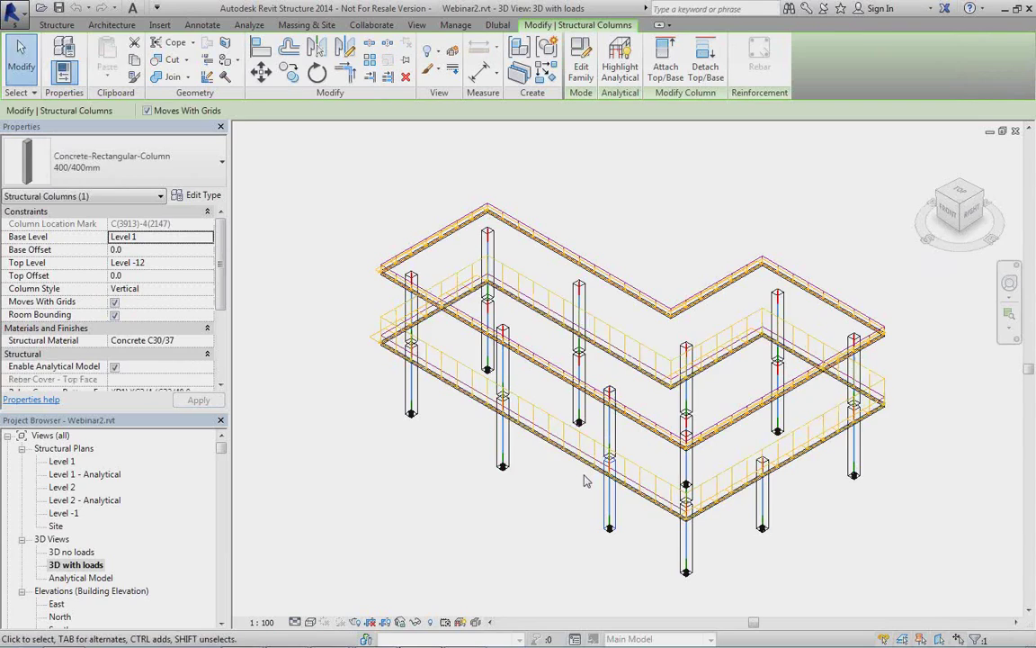
# Examine the boundary condition at the base of a front lower-storey column, including its translation and rotation settings, and clear the selection.
pyautogui.keyDown('shift'); pyautogui.moveTo(582, 452); pyautogui.dragTo(520, 299, button='middle'); pyautogui.keyUp('shift')
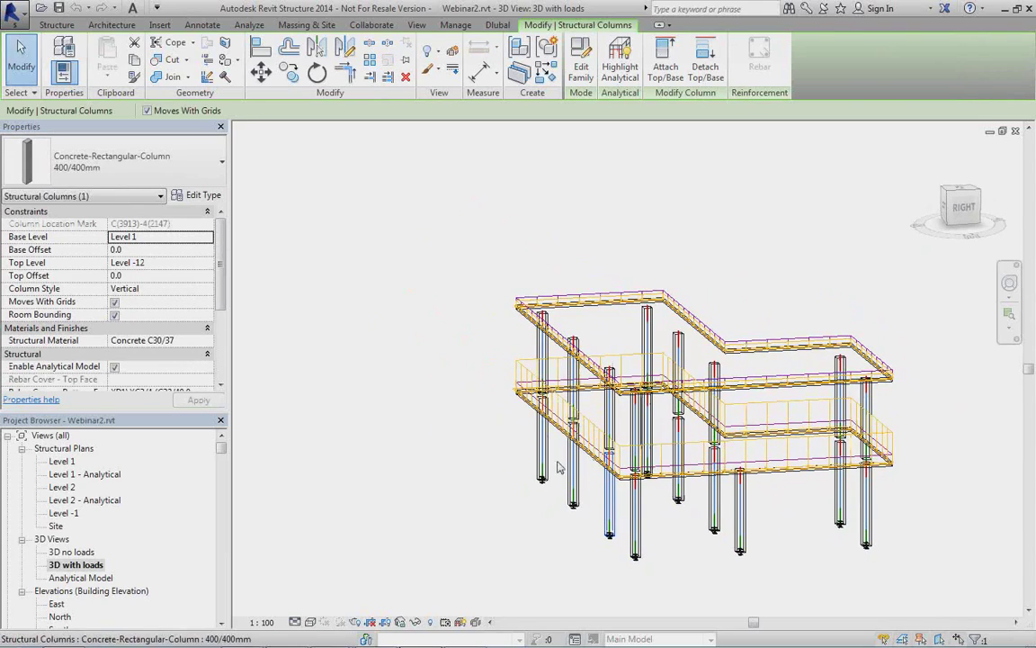
pyautogui.moveTo(525, 448); pyautogui.dragTo(416, 440, button='middle')
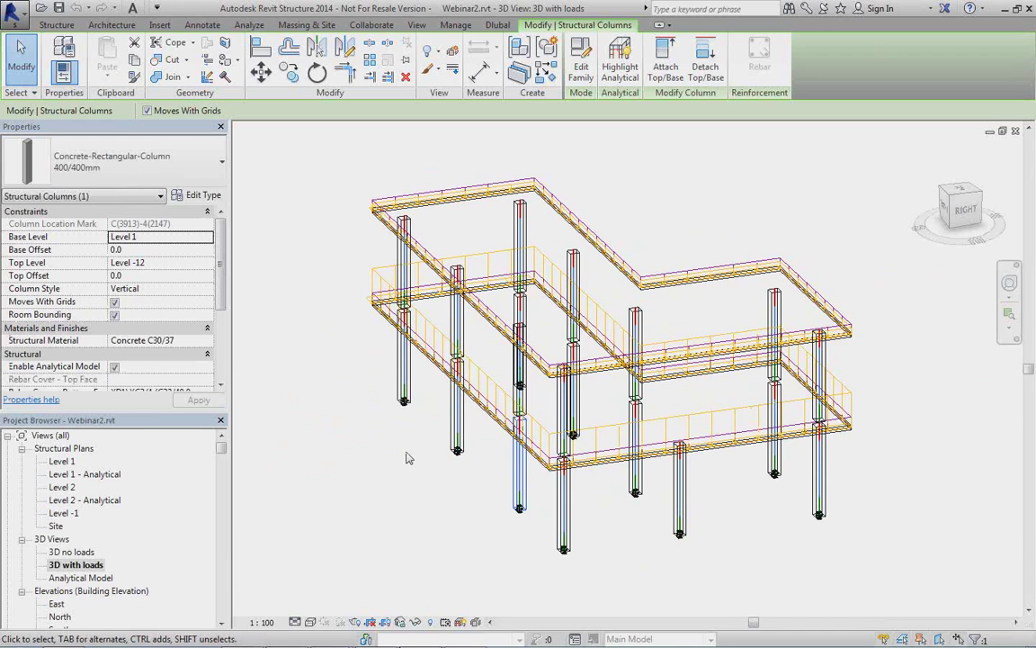
pyautogui.scroll(2, 410, 454)
pyautogui.scroll(4, 486, 494)
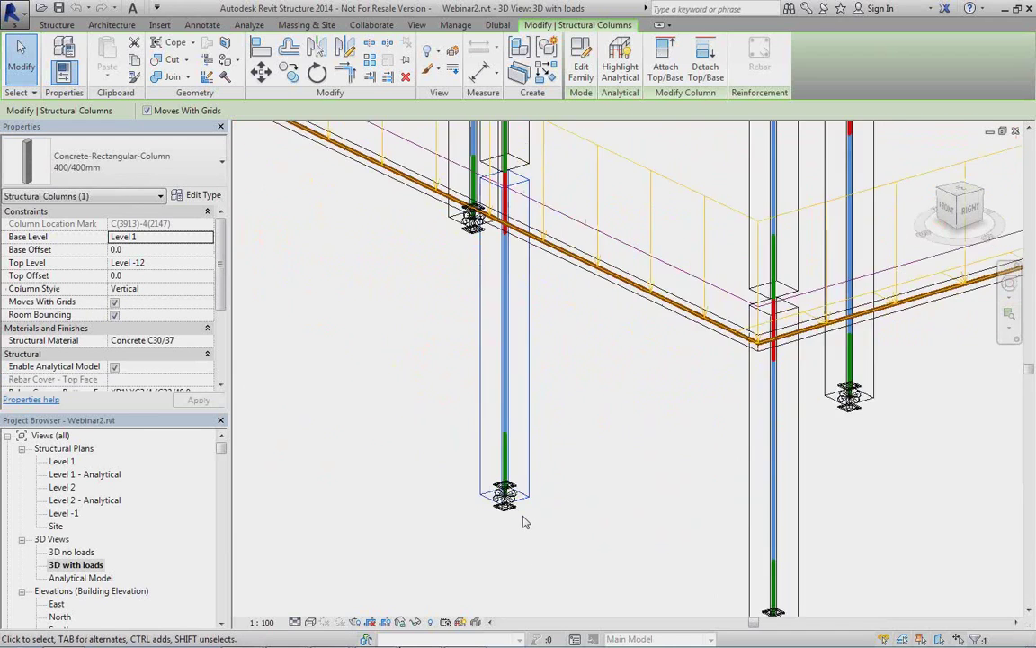
pyautogui.scroll(3, 525, 522)
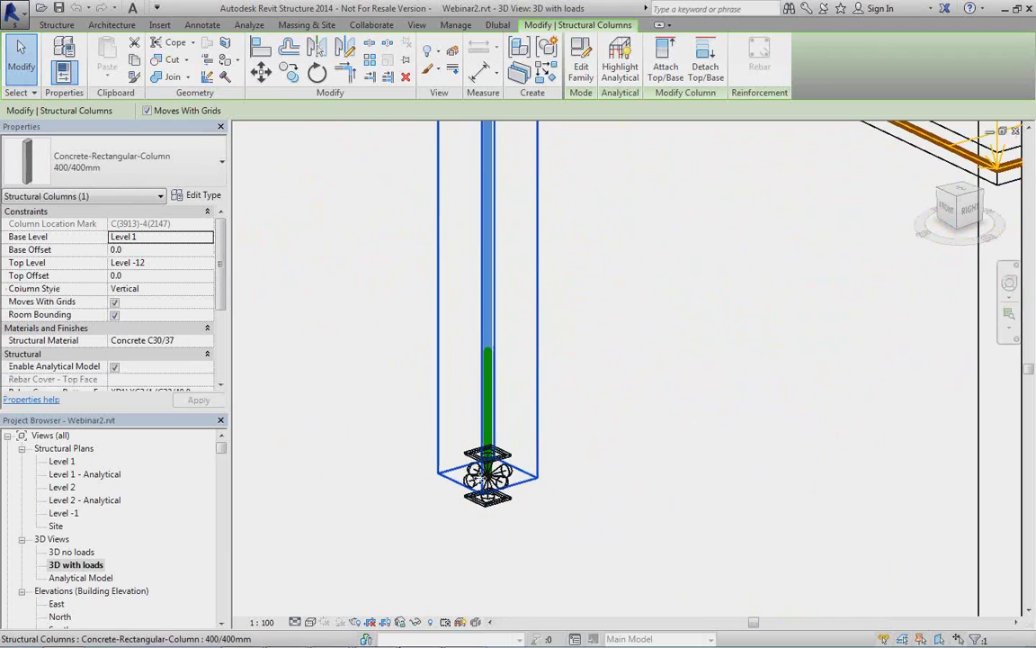
pyautogui.click(485, 511)
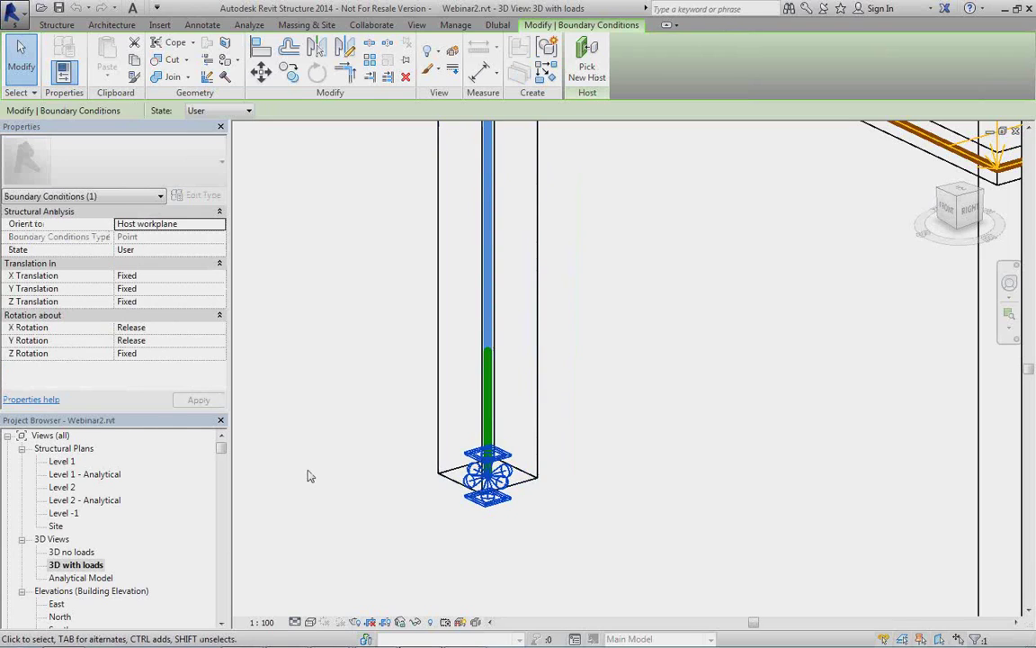
pyautogui.scroll(-4, 309, 458)
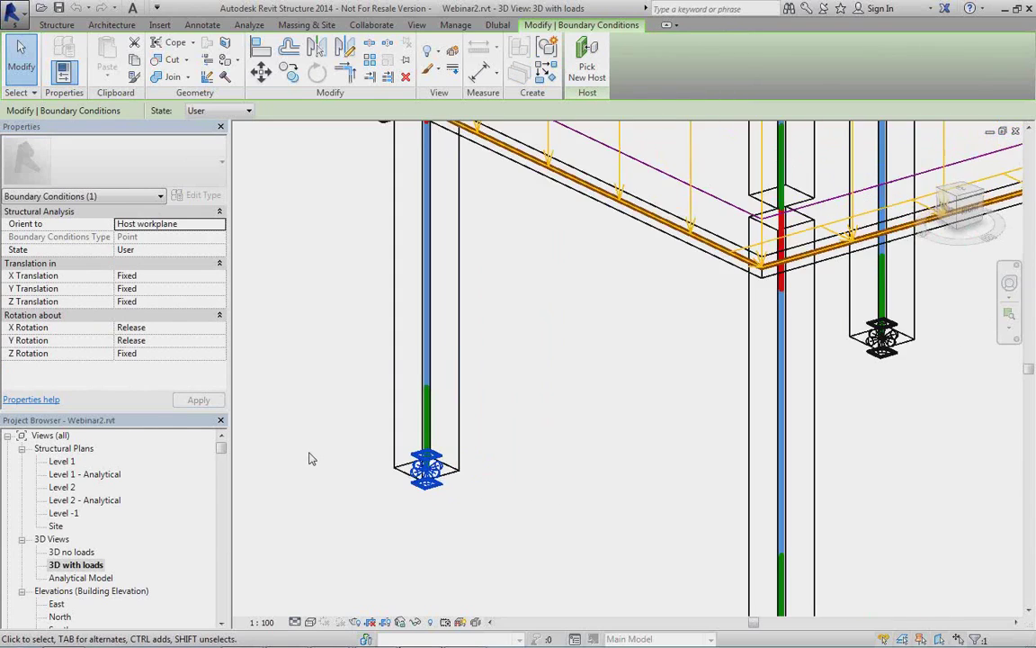
pyautogui.click(461, 434)
pyautogui.scroll(-3, 452, 432)
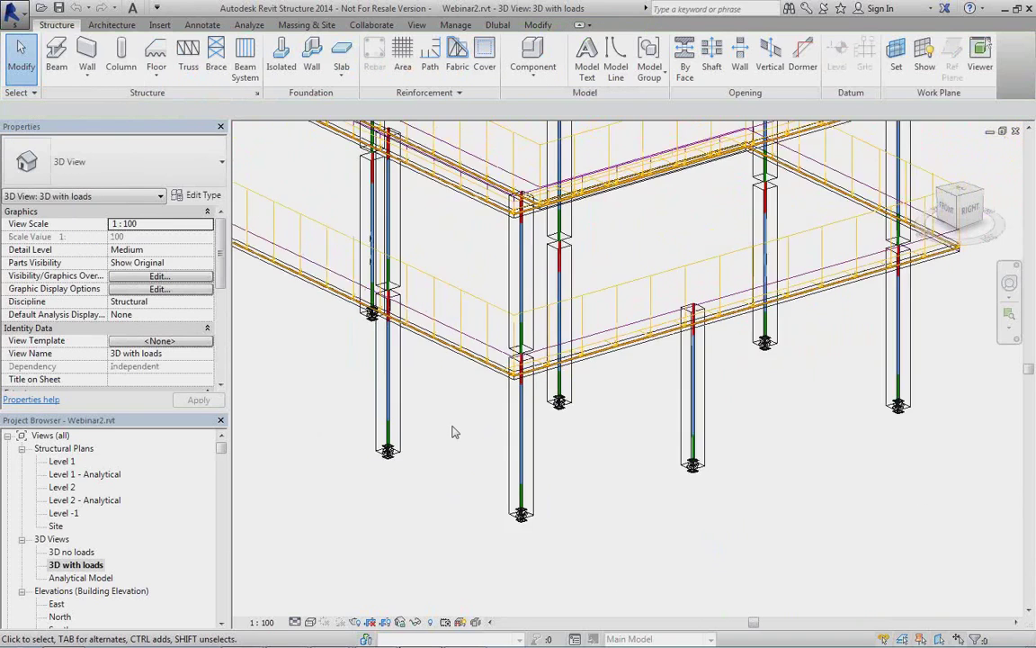
pyautogui.moveTo(602, 450); pyautogui.dragTo(556, 451, button='middle')
pyautogui.scroll(-4, 556, 452)
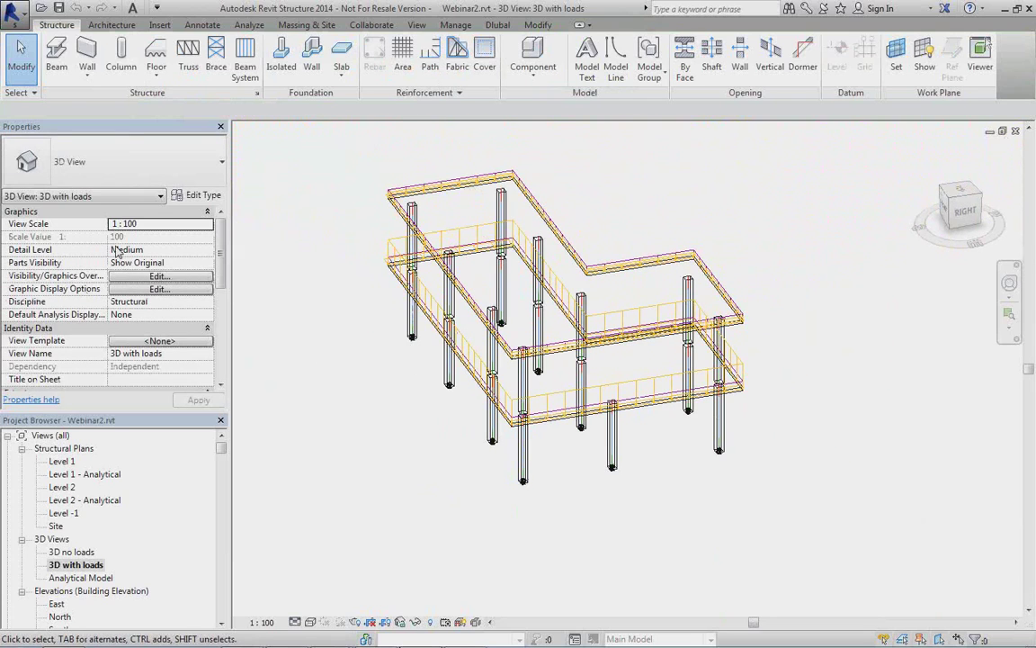
# Export the Webinar2 model to RFEM as a new structure, keeping the structural data, loads and foundation conversion settings.
pyautogui.click(497, 24)
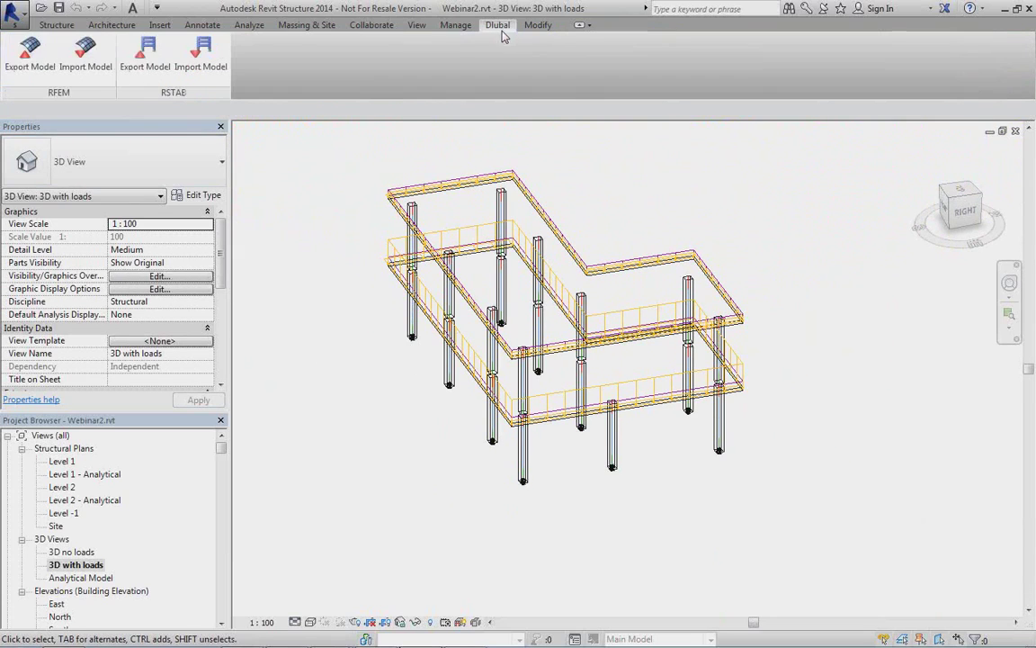
pyautogui.click(34, 74)
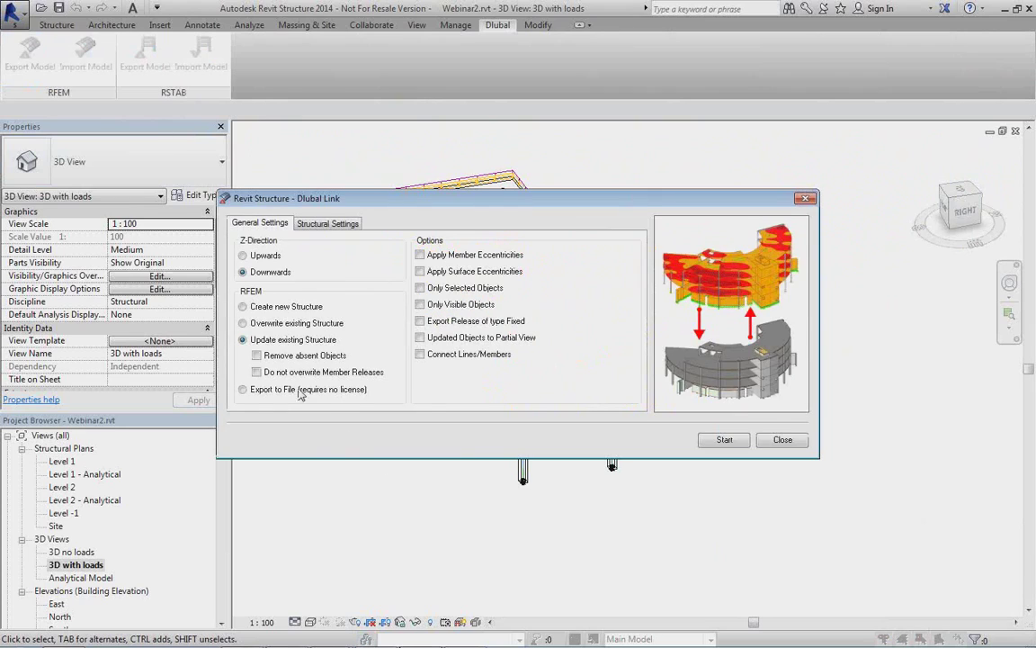
pyautogui.click(243, 307)
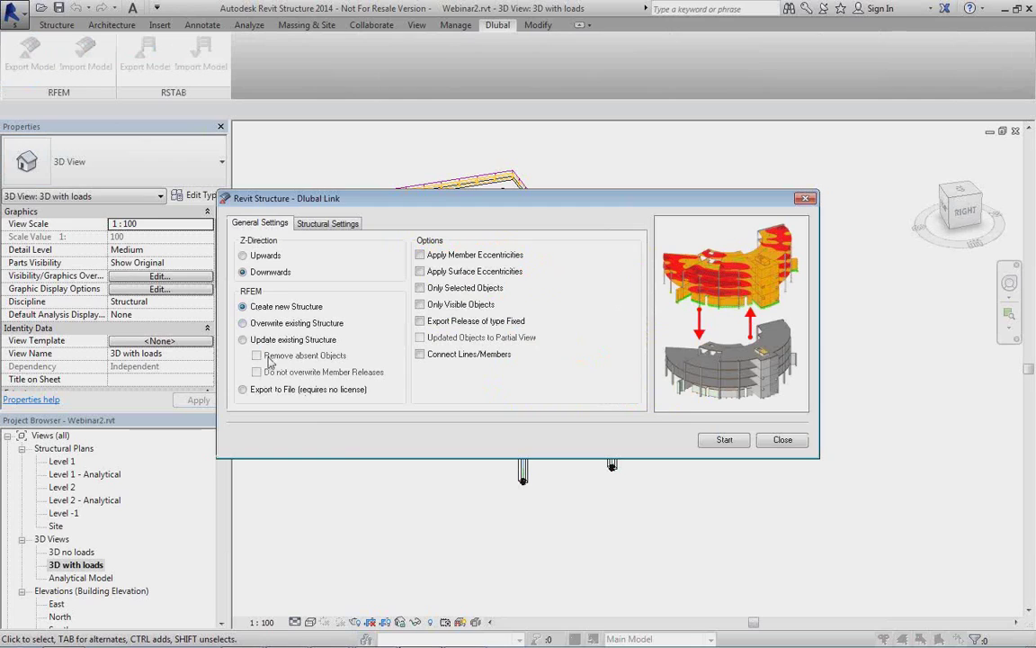
pyautogui.click(327, 223)
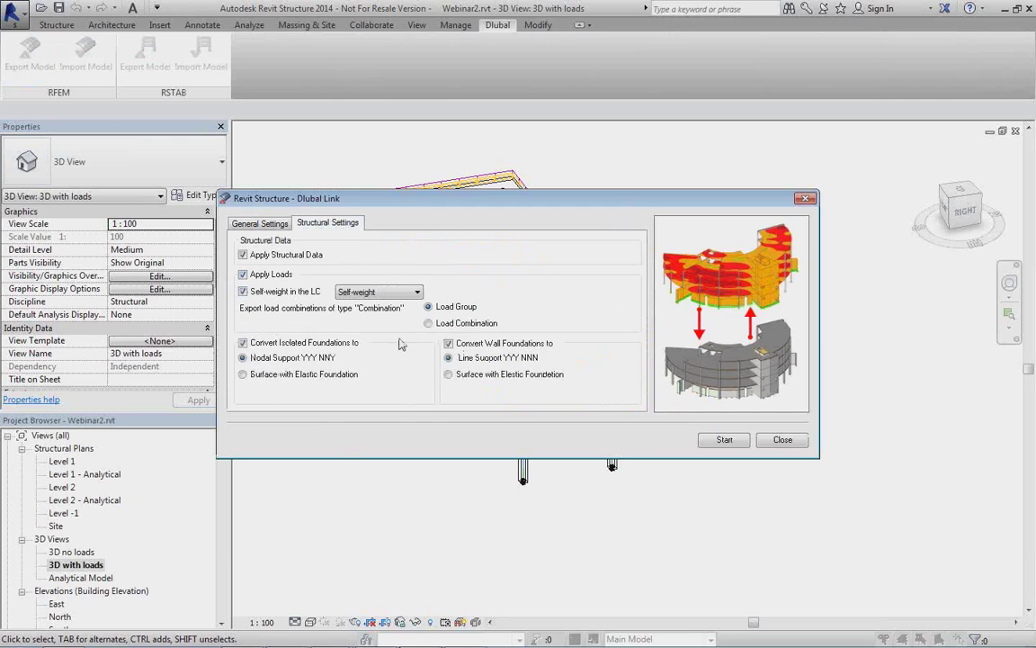
pyautogui.click(725, 440)
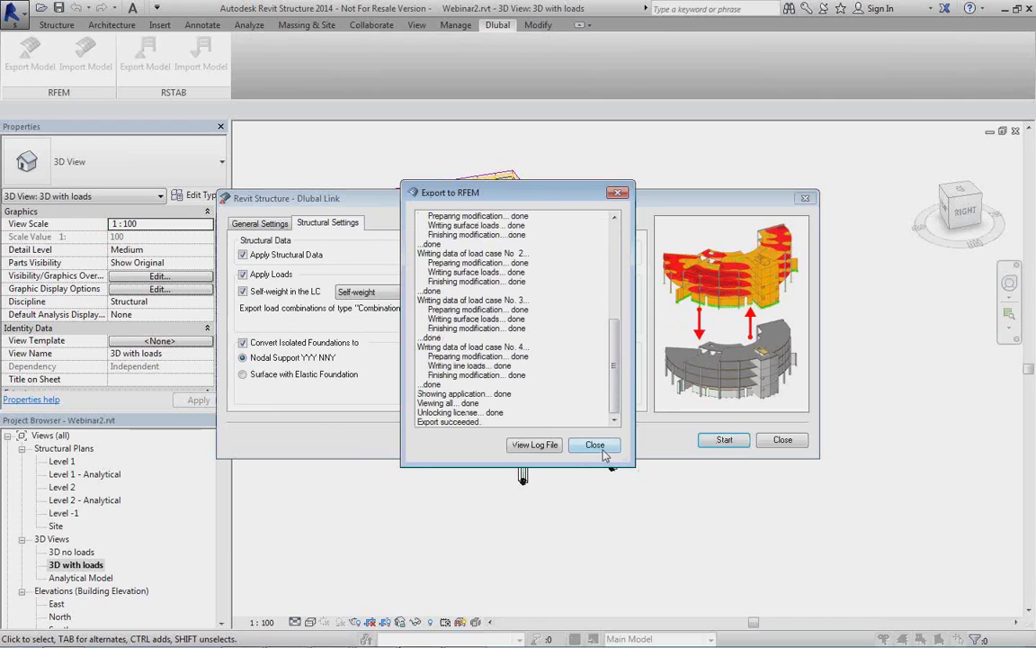
pyautogui.click(594, 445)
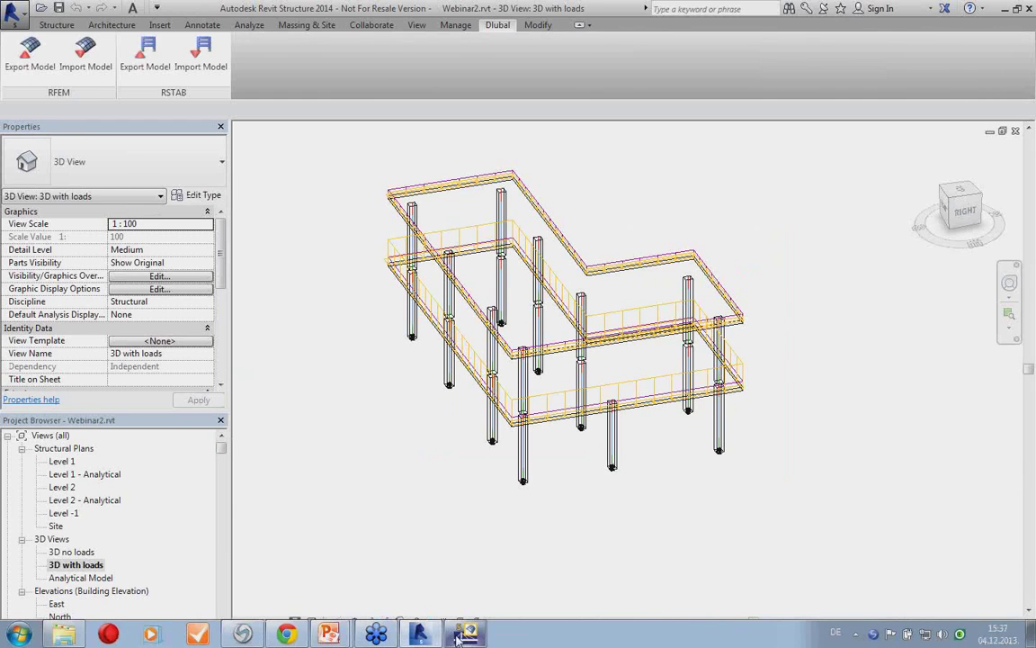
# Switch to RFEM, maximize the Webinar2 model window, and show the self-weight loads on the structure.
pyautogui.click(463, 634)
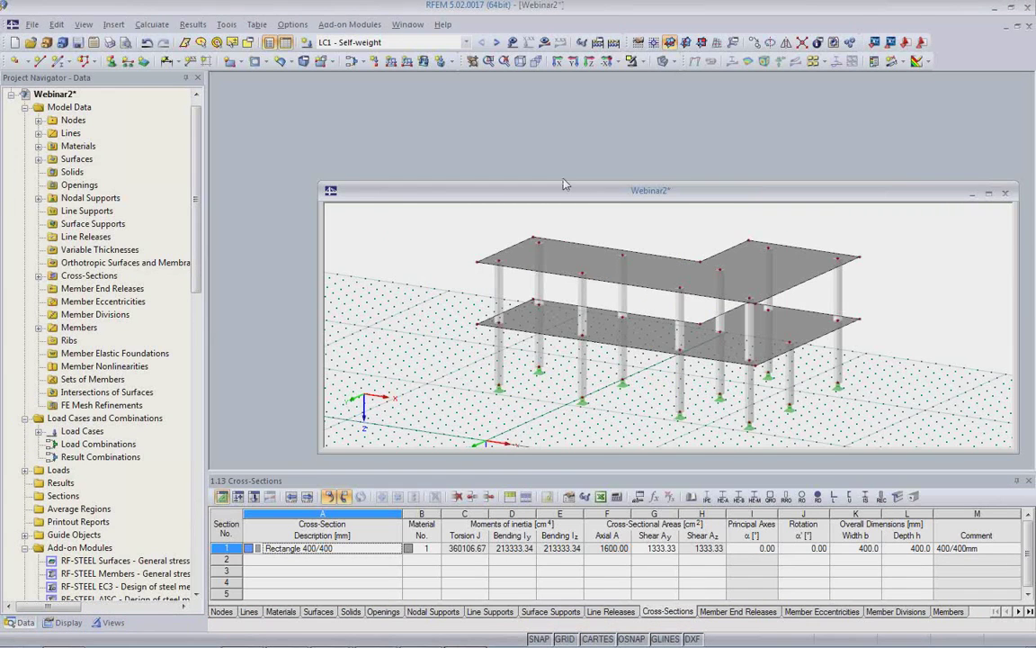
pyautogui.doubleClick(605, 190)
pyautogui.click(513, 42)
pyautogui.moveTo(562, 377); pyautogui.dragTo(513, 449, button='middle')
pyautogui.scroll(-1, 512, 449)
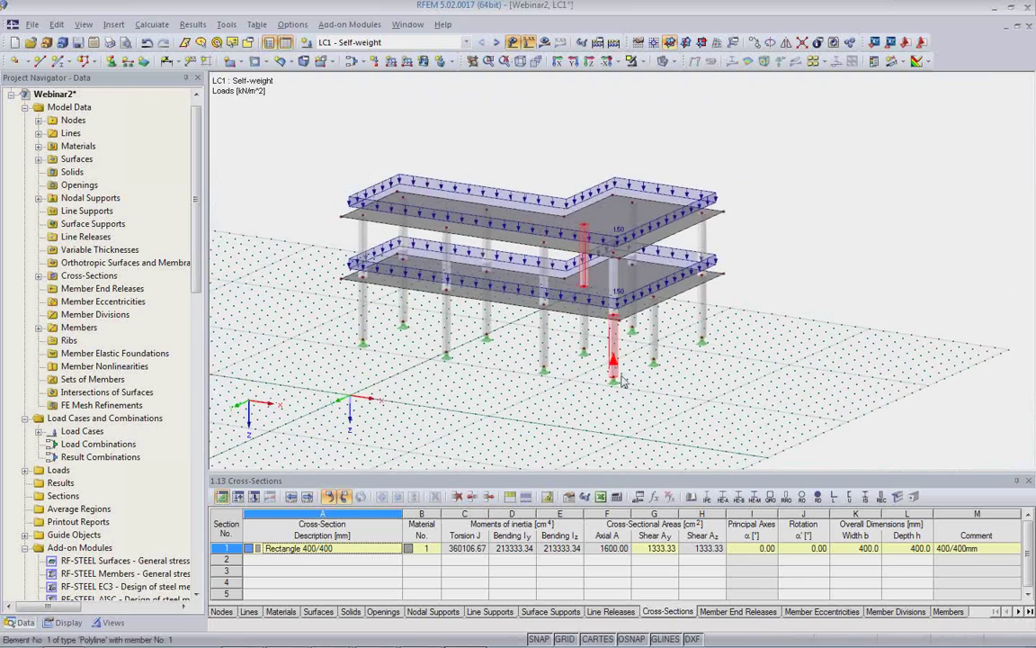
pyautogui.keyDown('ctrl'); pyautogui.moveTo(622, 376); pyautogui.dragTo(491, 412, button='middle'); pyautogui.keyUp('ctrl')
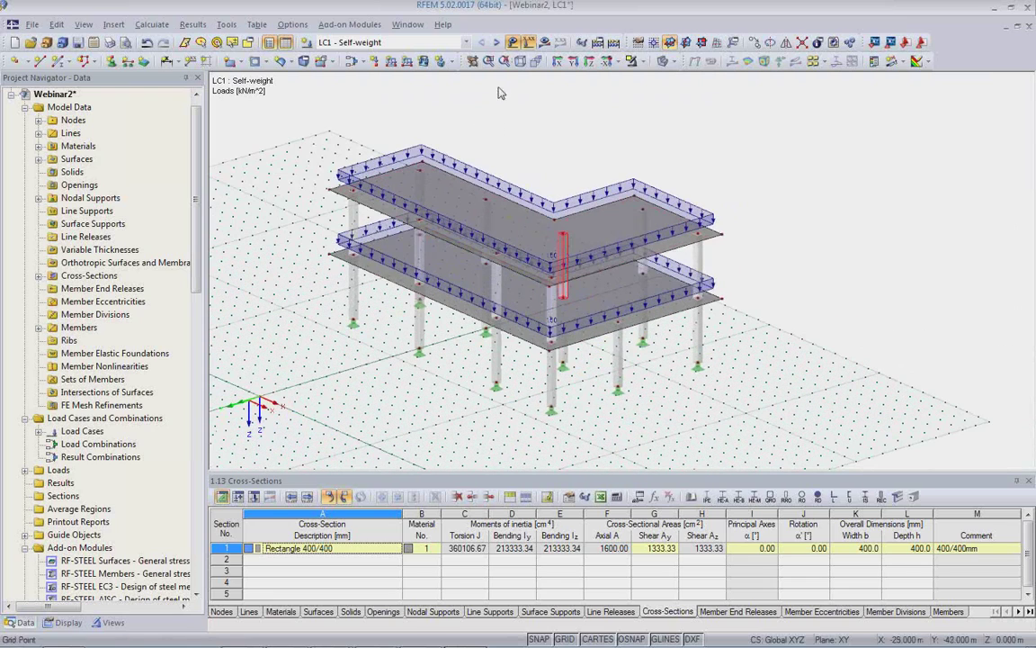
# Step through the Snow, Live and Wind load cases to examine the transferred loads.
pyautogui.click(496, 42)
pyautogui.click(497, 43)
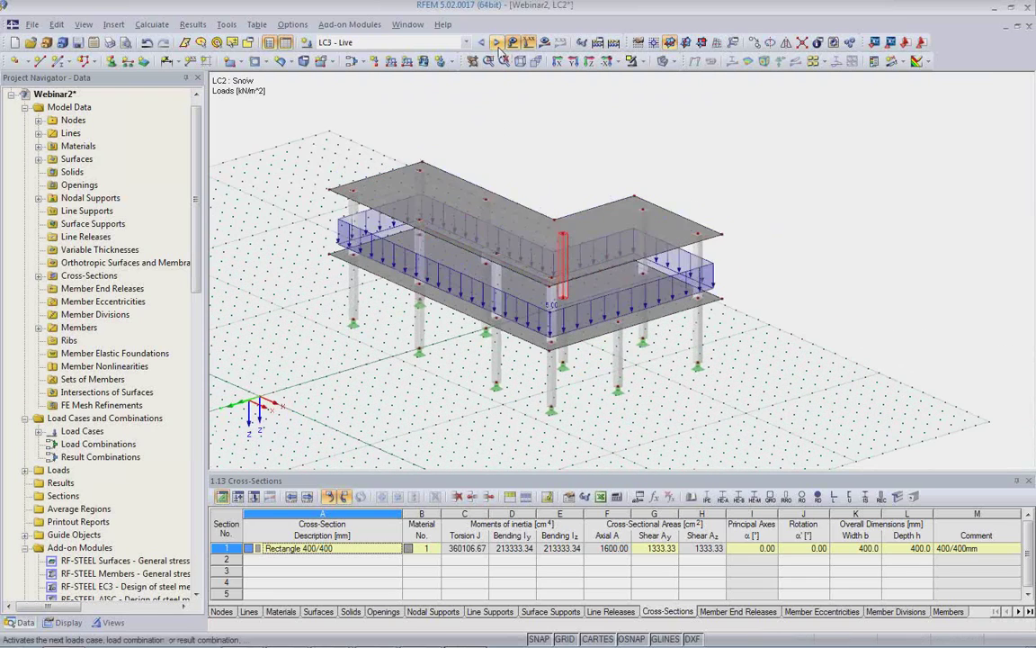
pyautogui.click(497, 43)
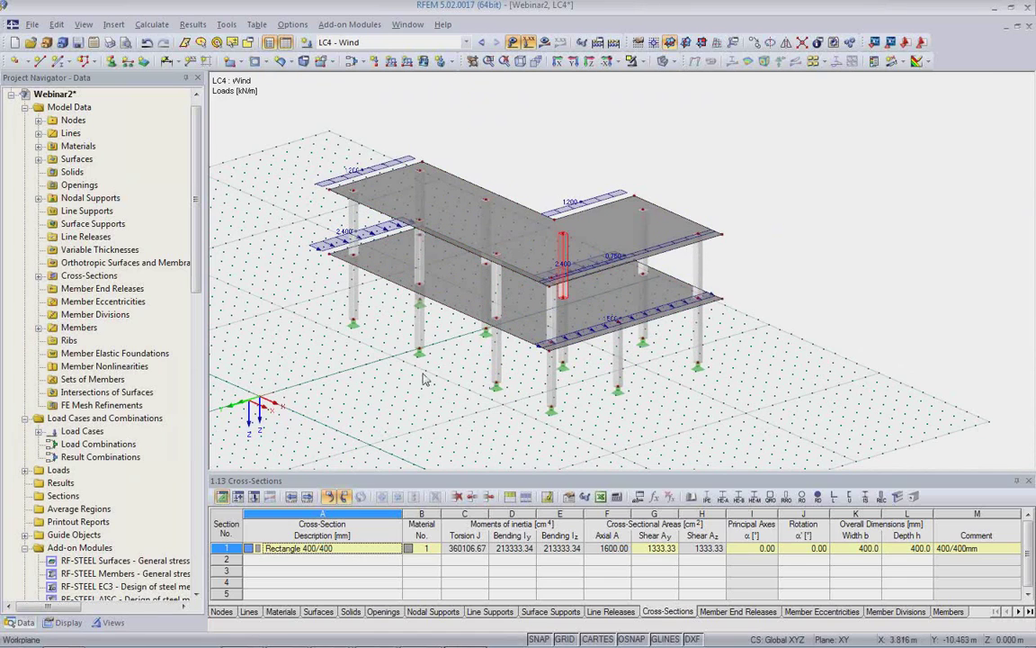
pyautogui.click(466, 42)
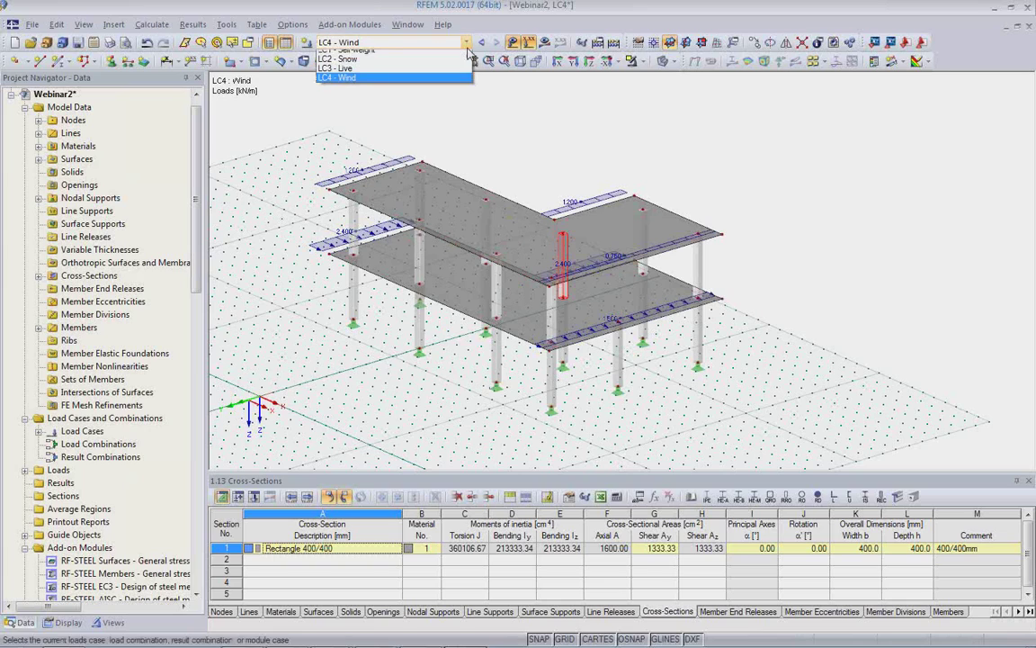
pyautogui.click(314, 78)
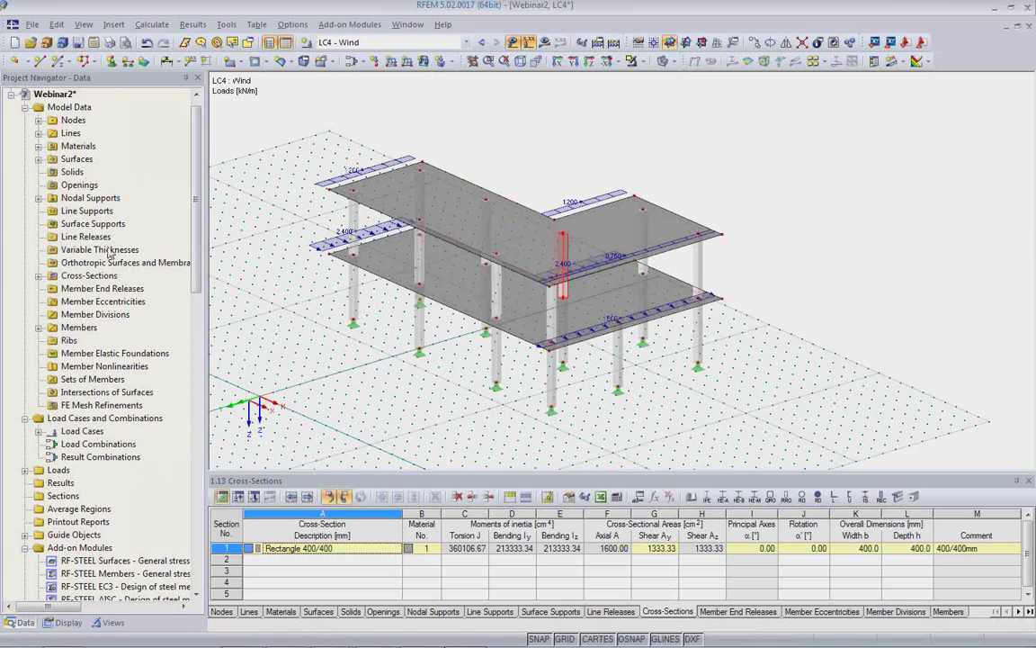
# In the model's general data, set the classification standard to EN 1990 with the CEN annex and enable automatic creation of load combinations.
pyautogui.rightClick(74, 108)
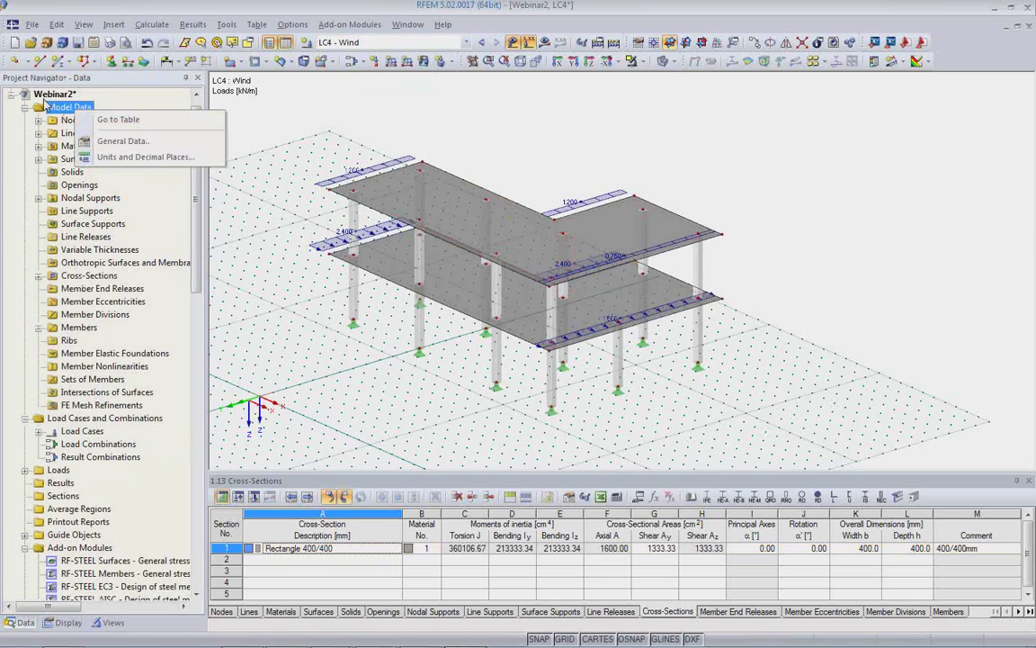
pyautogui.rightClick(44, 96)
pyautogui.rightClick(44, 97)
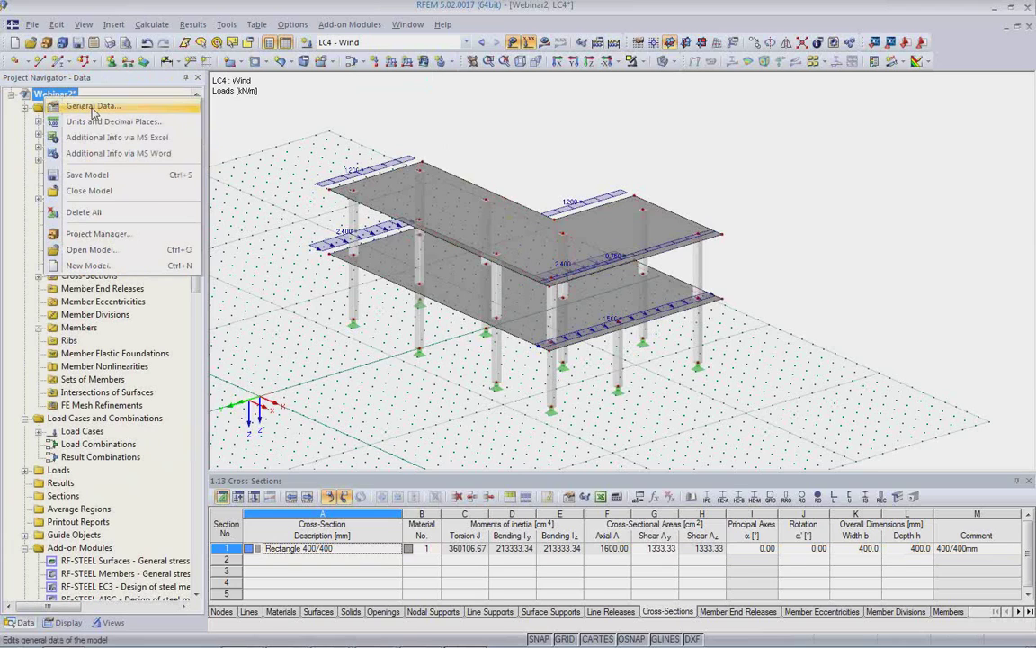
pyautogui.click(93, 106)
pyautogui.click(551, 327)
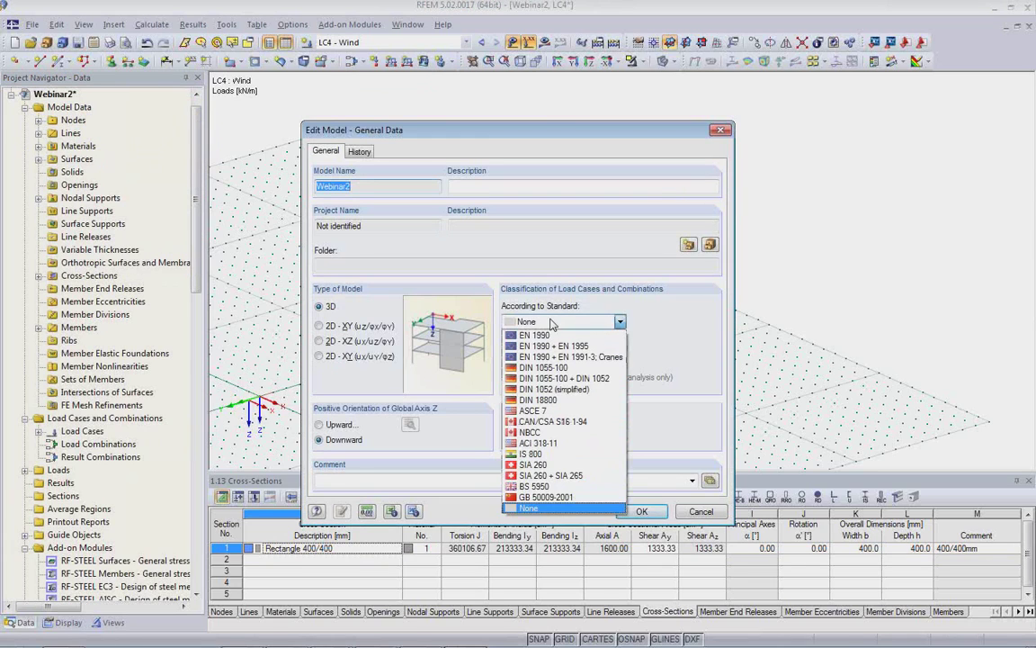
pyautogui.click(550, 336)
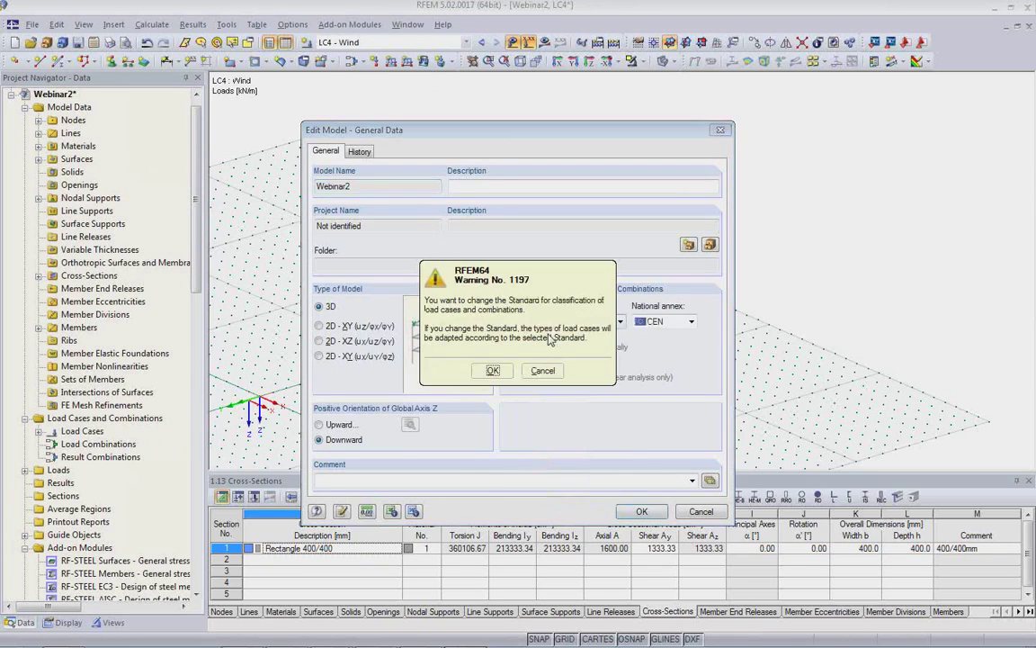
pyautogui.click(494, 371)
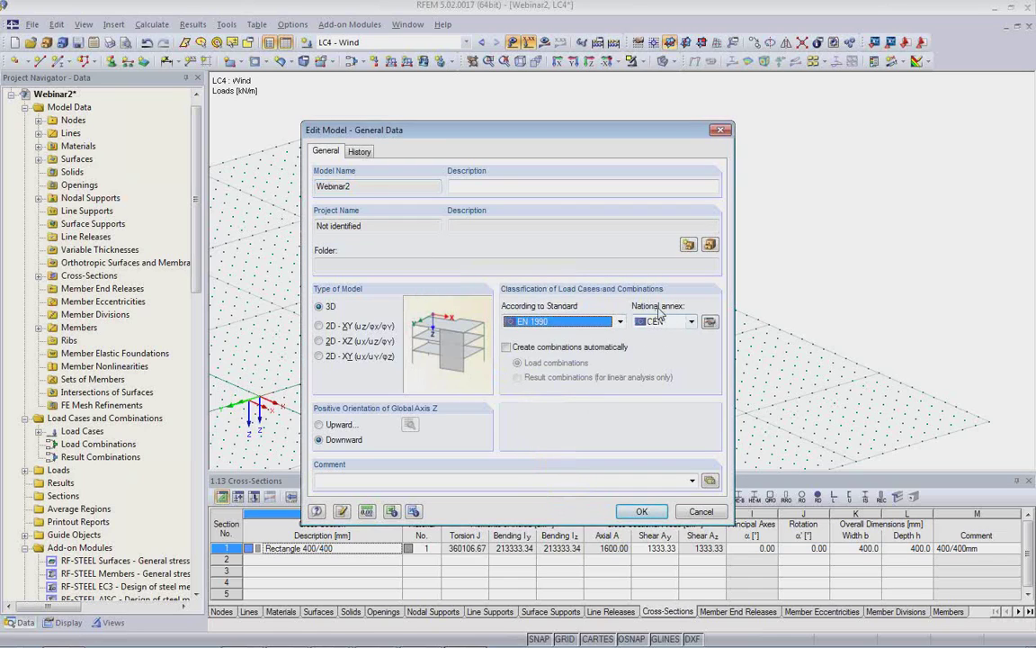
pyautogui.click(507, 348)
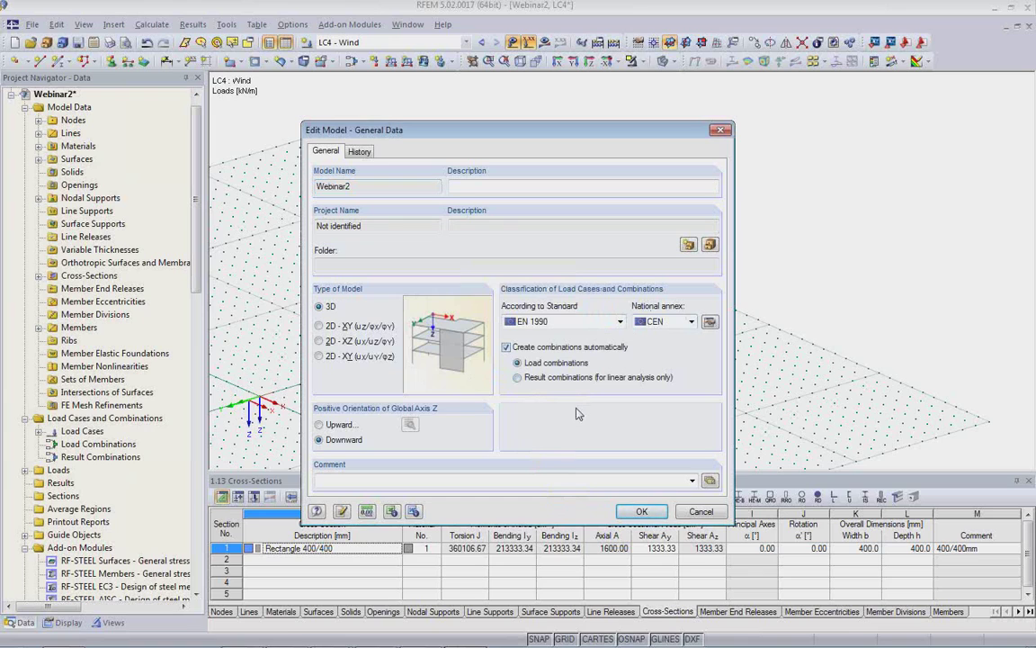
pyautogui.click(642, 512)
# Enlarge the data table area and review the load cases and actions with their EN 1990 categories.
pyautogui.moveTo(541, 469); pyautogui.dragTo(541, 370)
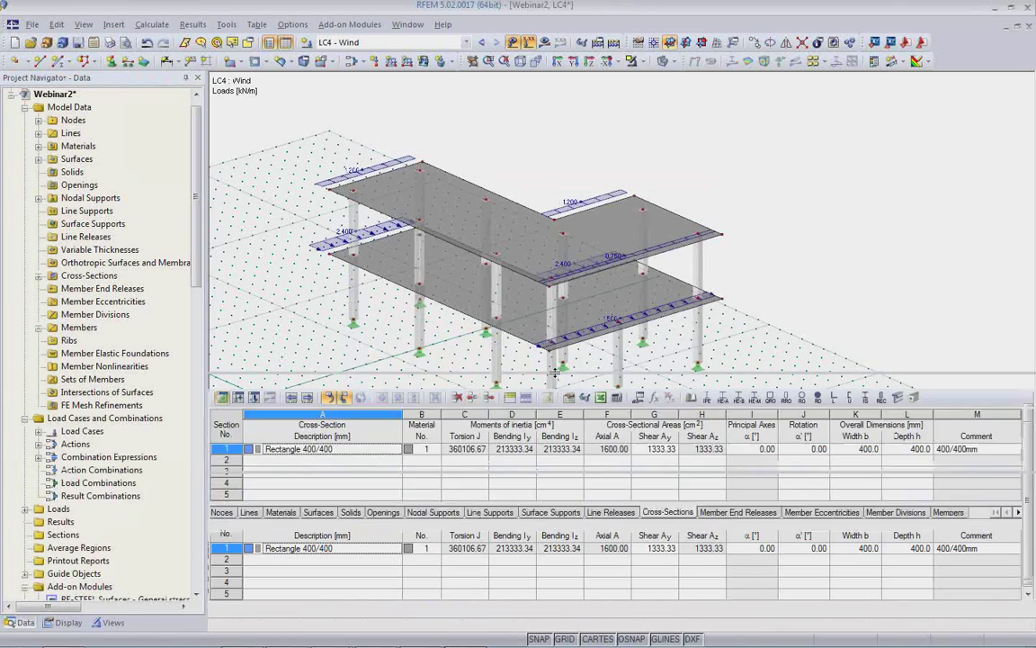
pyautogui.click(238, 397)
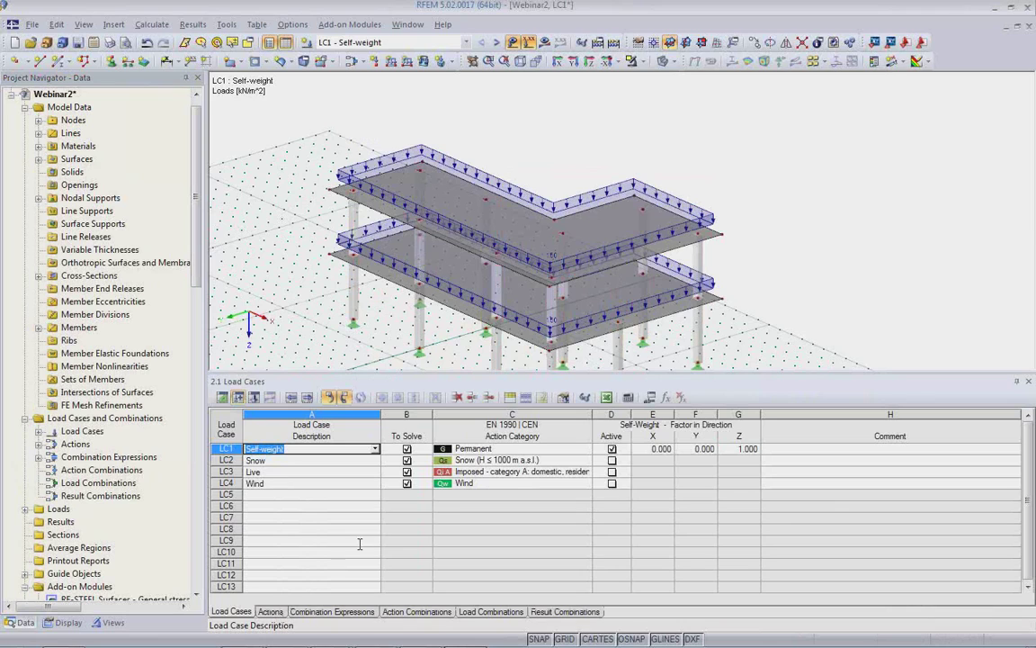
pyautogui.click(270, 612)
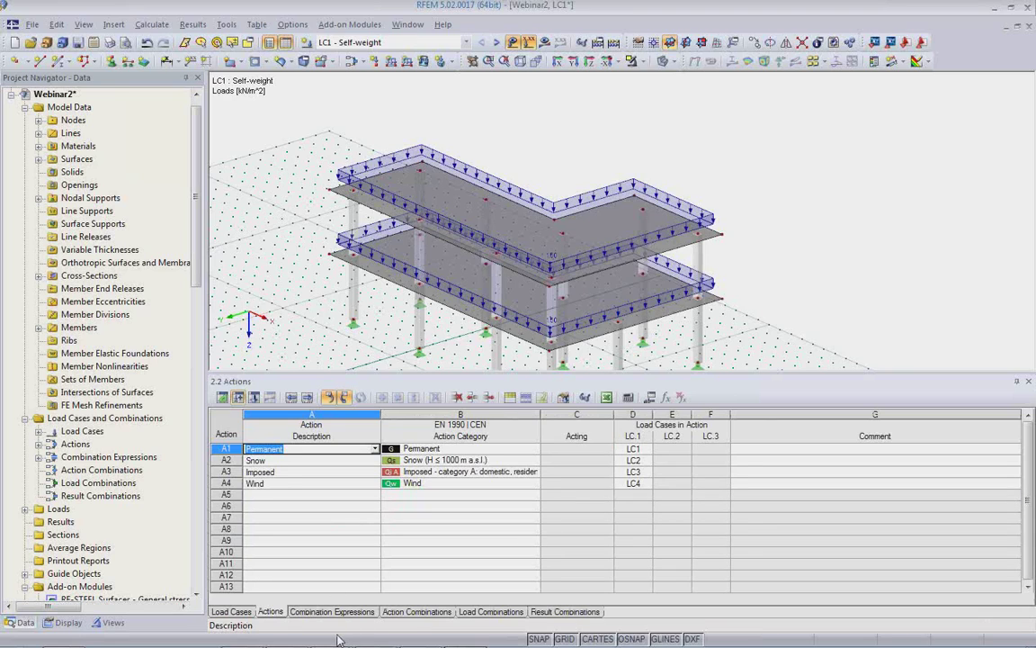
# Exclude the characteristic, frequent and quasi-permanent SLS combination expressions from use, leaving only ULS active.
pyautogui.click(330, 612)
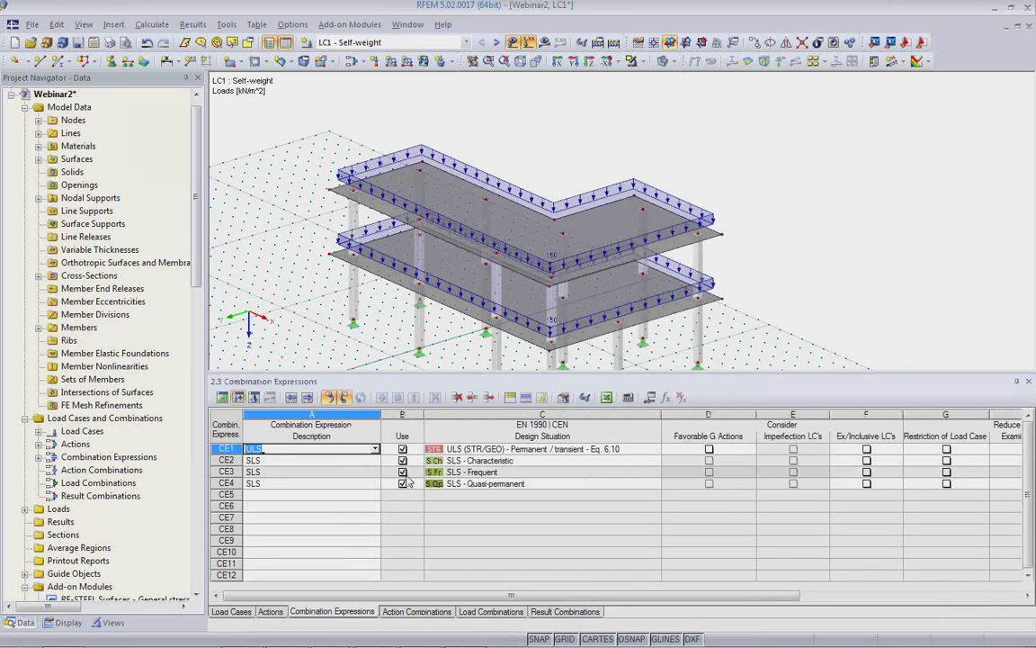
pyautogui.click(404, 462)
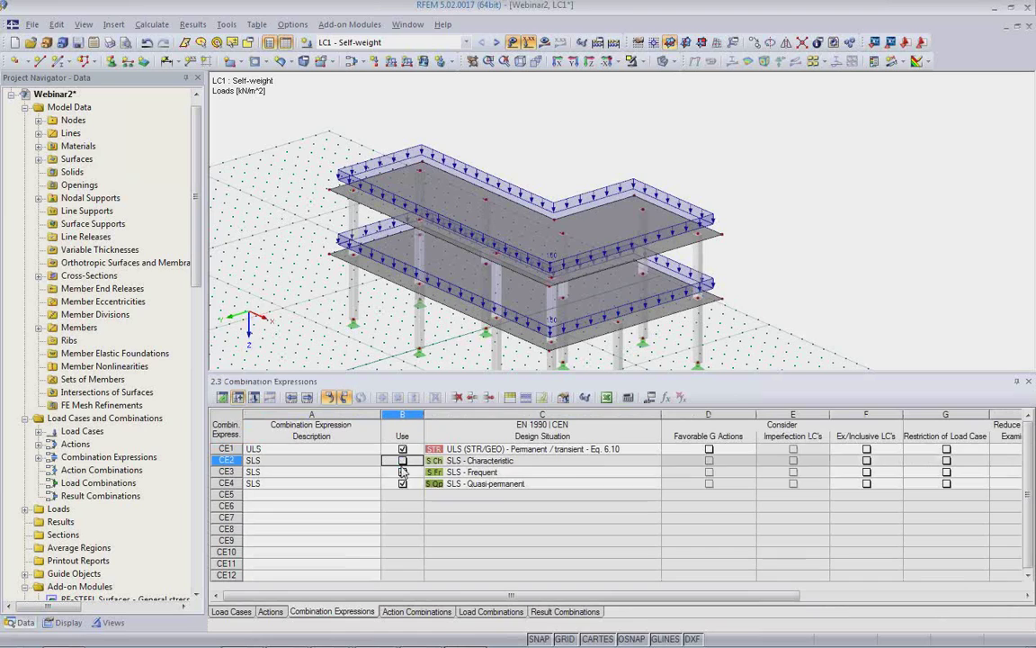
pyautogui.click(403, 471)
pyautogui.click(403, 483)
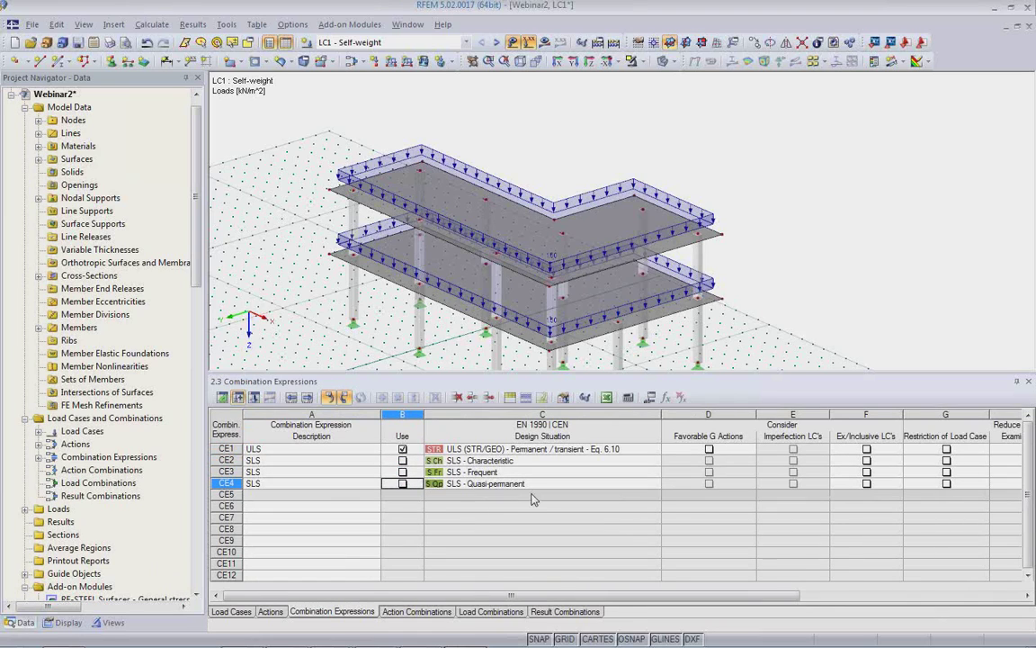
# Disable the additional Either/Or result combination for the ULS combination expression and generate the load combinations.
pyautogui.rightClick(88, 458)
pyautogui.click(144, 467)
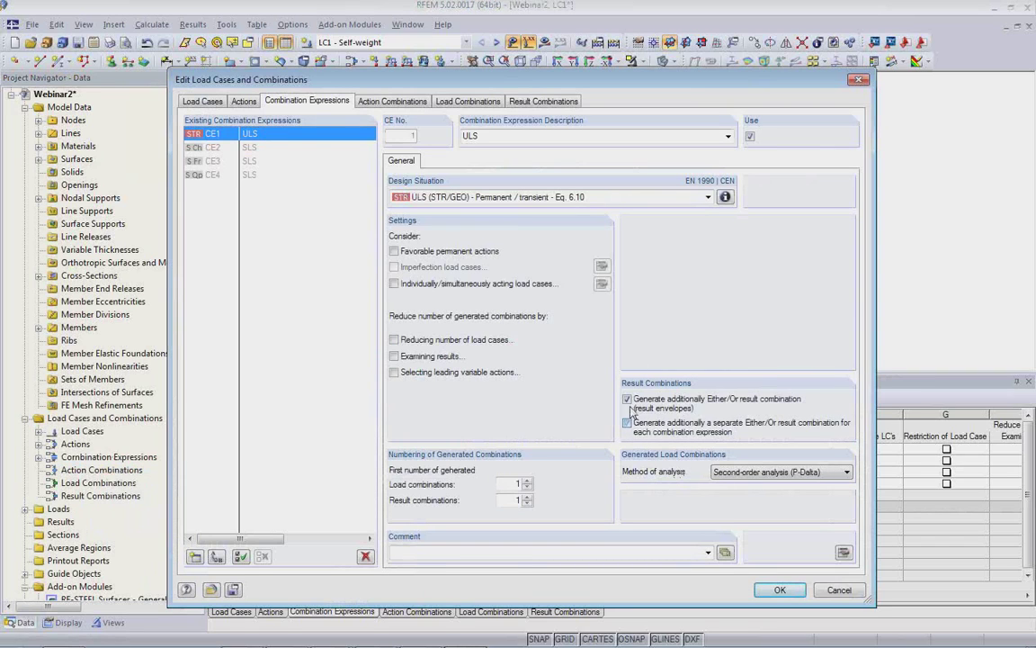
pyautogui.click(627, 399)
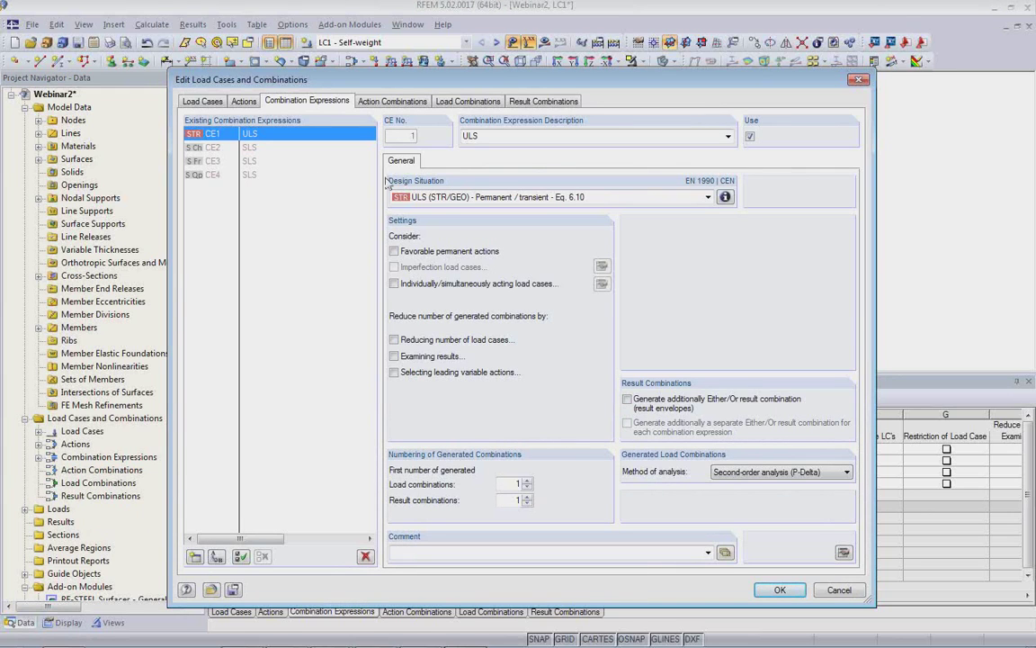
pyautogui.click(782, 589)
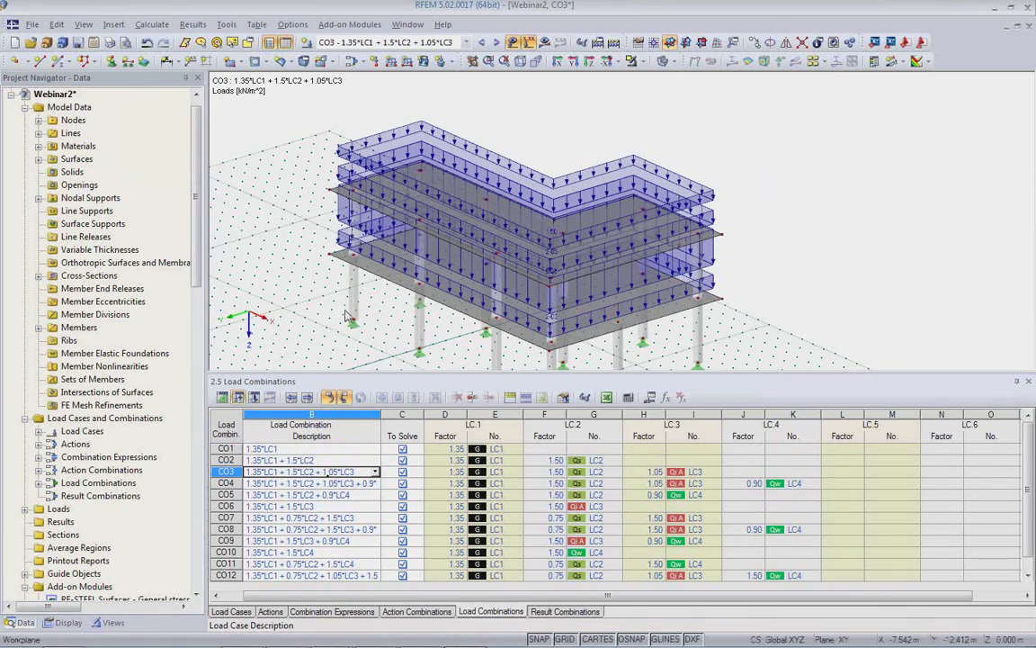
# Calculate load combination CO3, enlarge the model view, and hide the loads on the deformed structure.
pyautogui.click(545, 45)
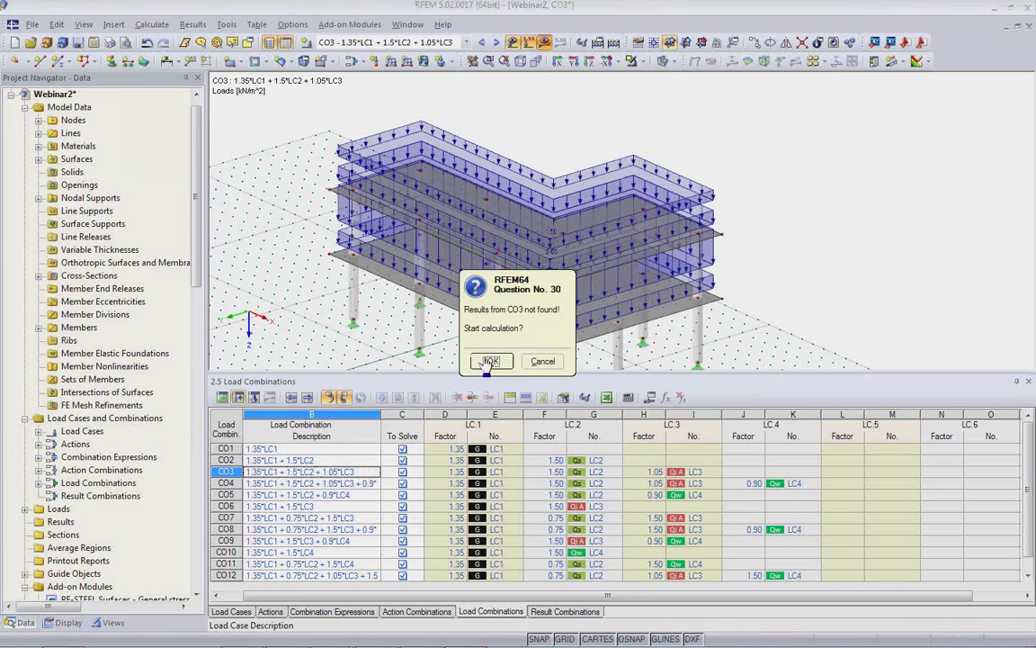
pyautogui.click(483, 363)
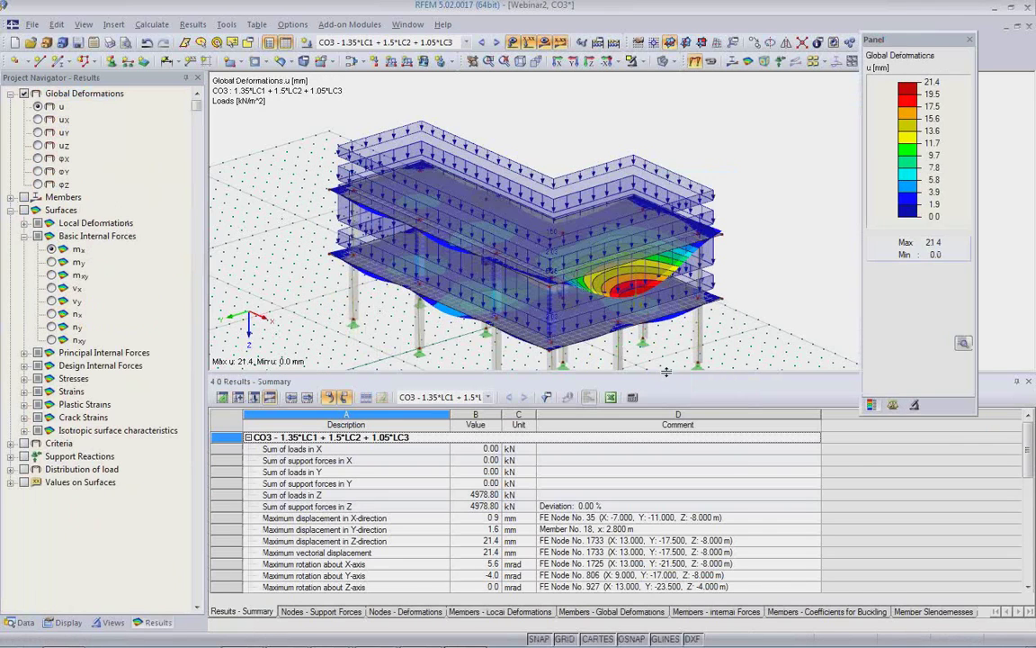
pyautogui.moveTo(671, 449); pyautogui.dragTo(671, 445)
pyautogui.scroll(-2, 647, 326)
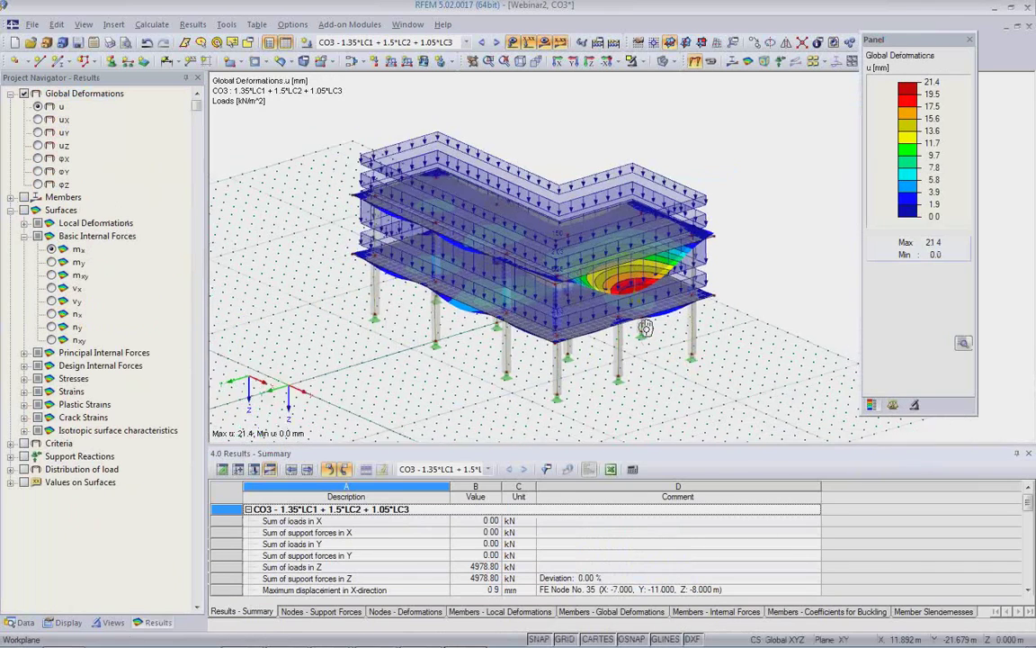
pyautogui.scroll(2, 644, 294)
pyautogui.click(513, 42)
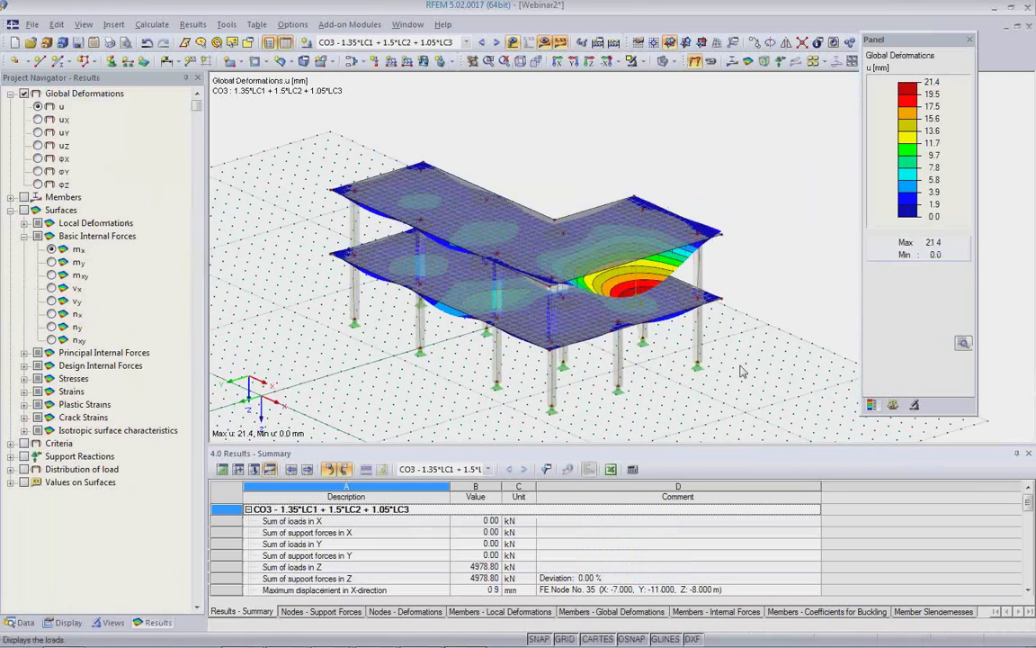
# Examine the slab deformations from the side and from above, and turn off the deformation display.
pyautogui.keyDown('ctrl'); pyautogui.moveTo(730, 389); pyautogui.dragTo(617, 315, button='middle'); pyautogui.keyUp('ctrl')
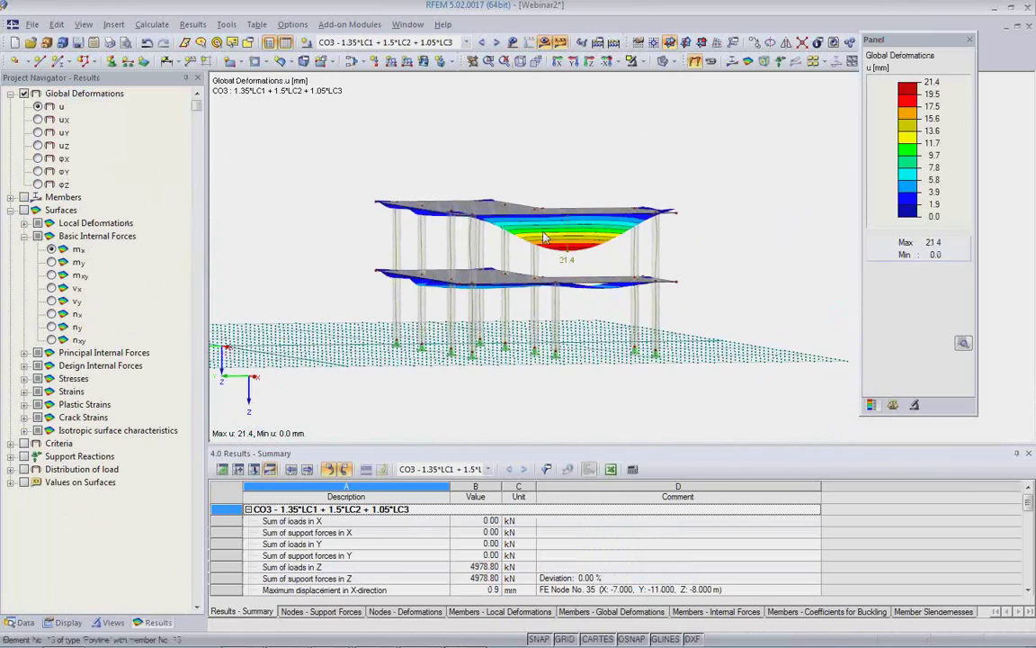
pyautogui.keyDown('ctrl'); pyautogui.moveTo(585, 271); pyautogui.dragTo(660, 355, button='middle'); pyautogui.keyUp('ctrl')
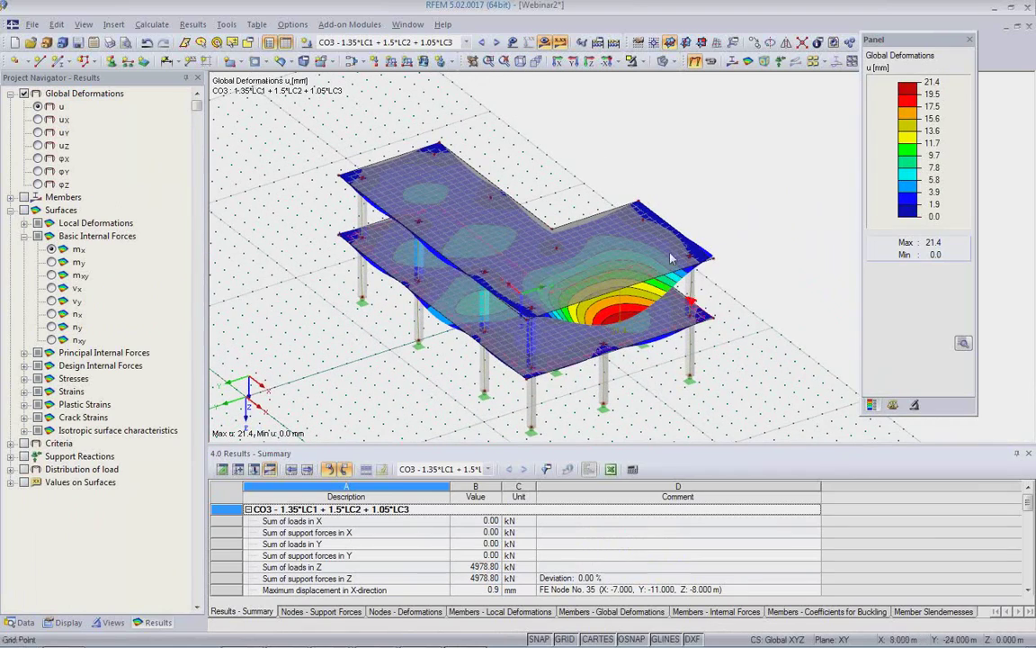
pyautogui.click(696, 63)
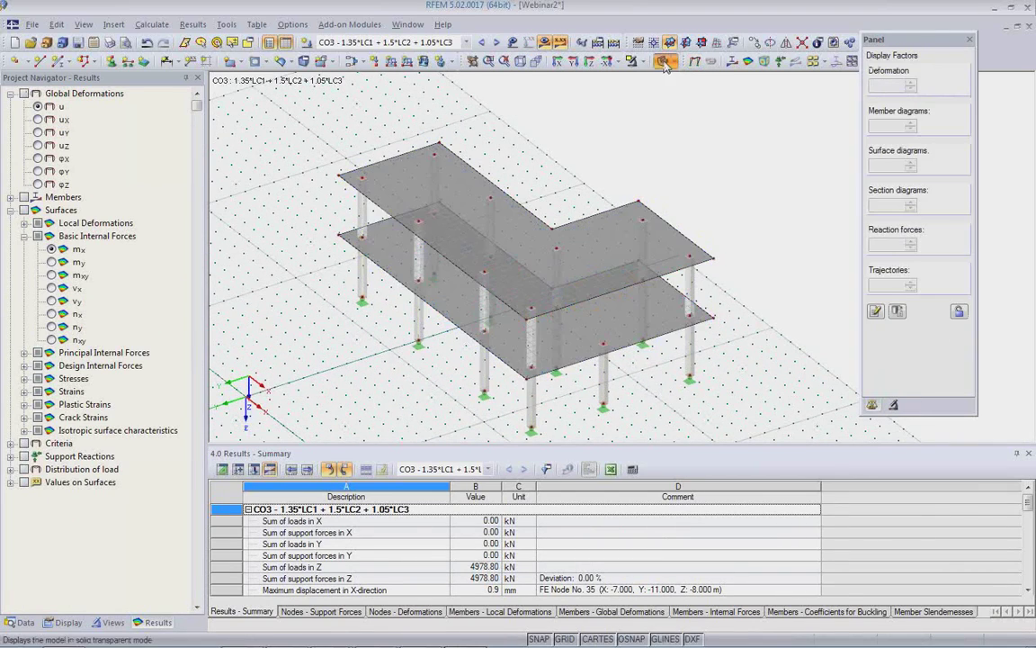
# Show the model as wireframe and set the upper slab's thickness to 160 mm, accepting the change.
pyautogui.click(664, 62)
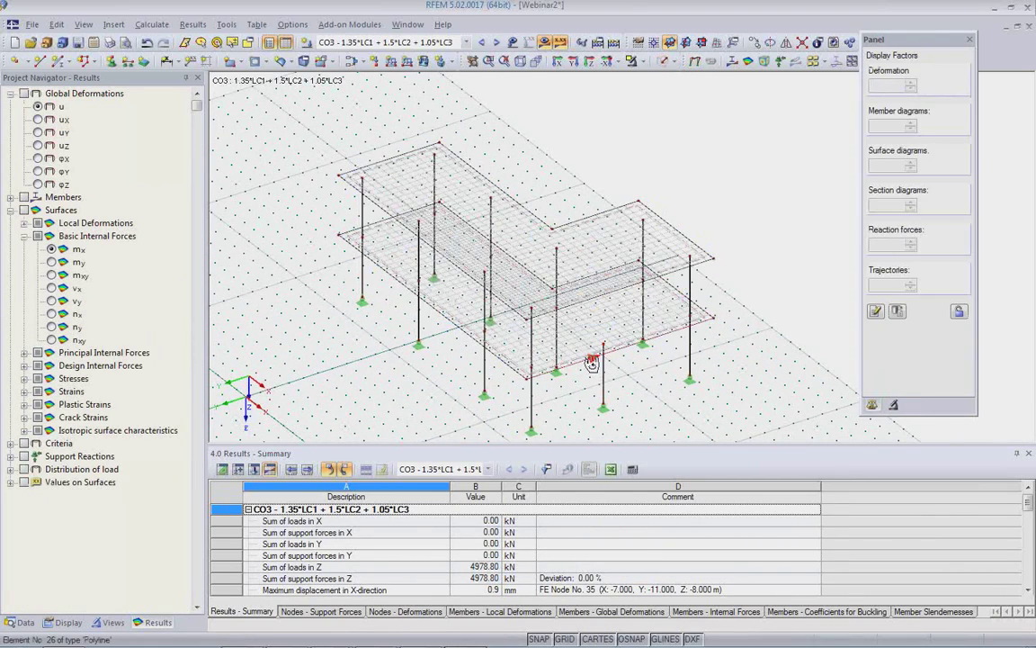
pyautogui.keyDown('ctrl'); pyautogui.moveTo(535, 331); pyautogui.dragTo(582, 370, button='middle'); pyautogui.keyUp('ctrl')
pyautogui.scroll(2, 576, 366)
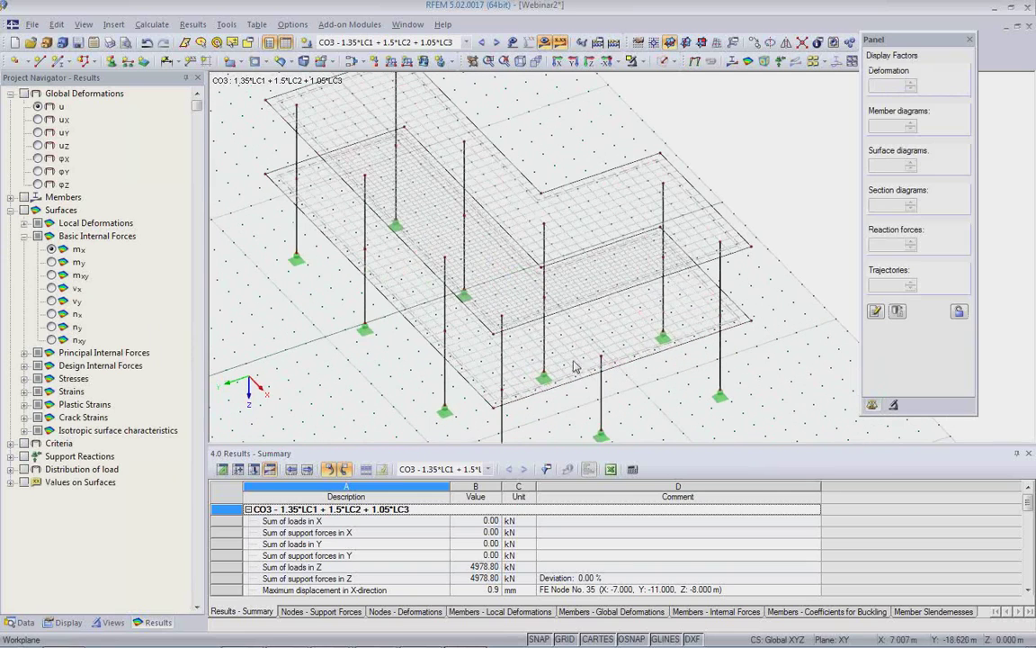
pyautogui.scroll(1, 538, 364)
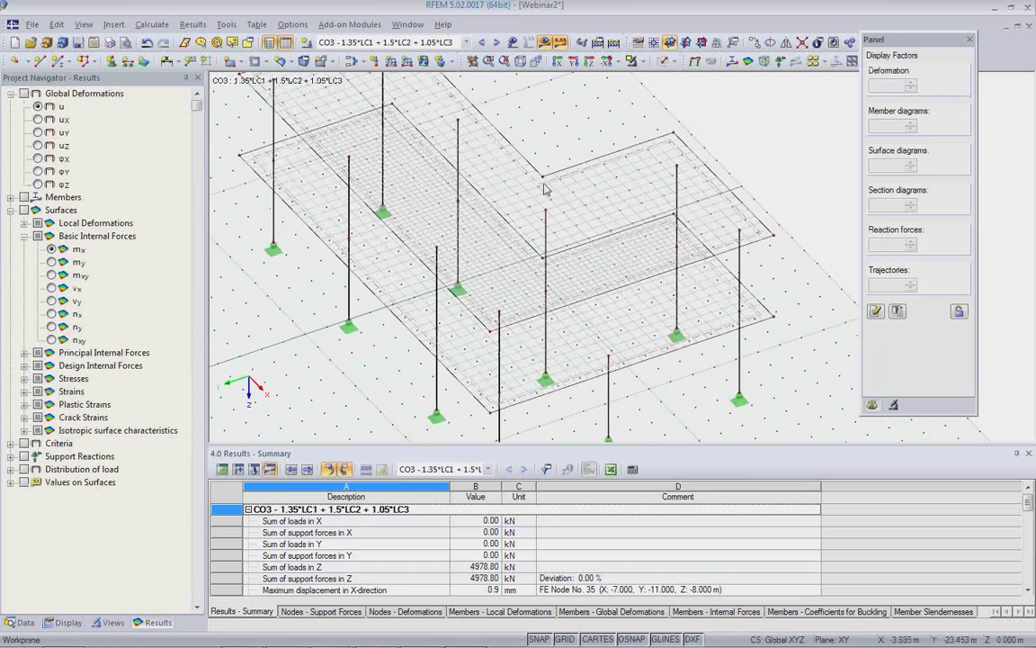
pyautogui.doubleClick(518, 169)
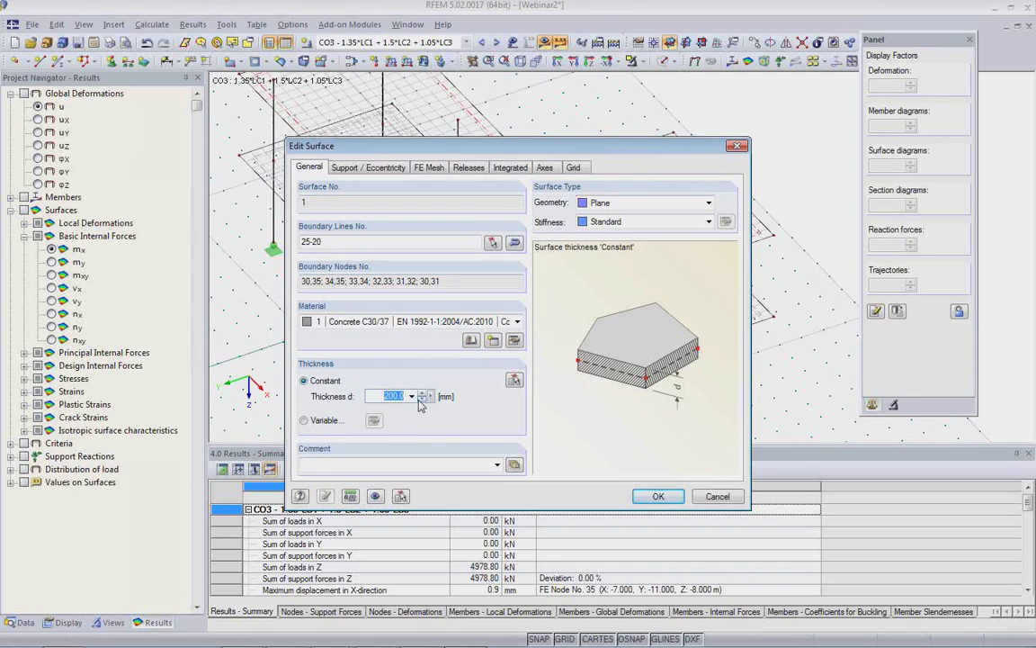
pyautogui.write('160')
pyautogui.click(678, 500)
pyautogui.click(495, 363)
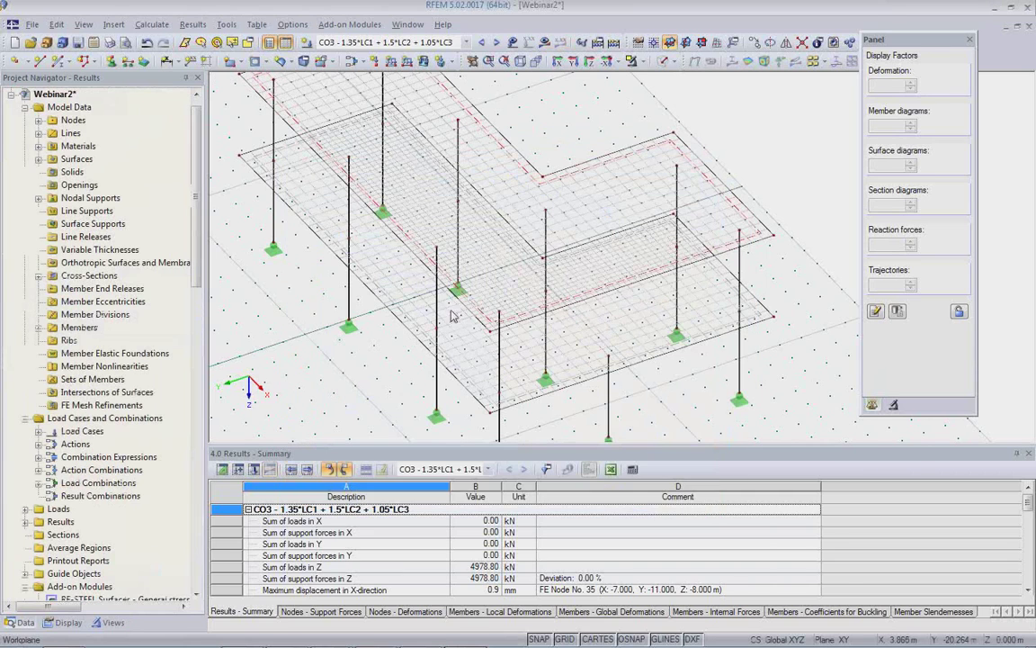
# Draw a line between the heads of the two front corner columns, along the upper slab's front edge.
pyautogui.click(43, 62)
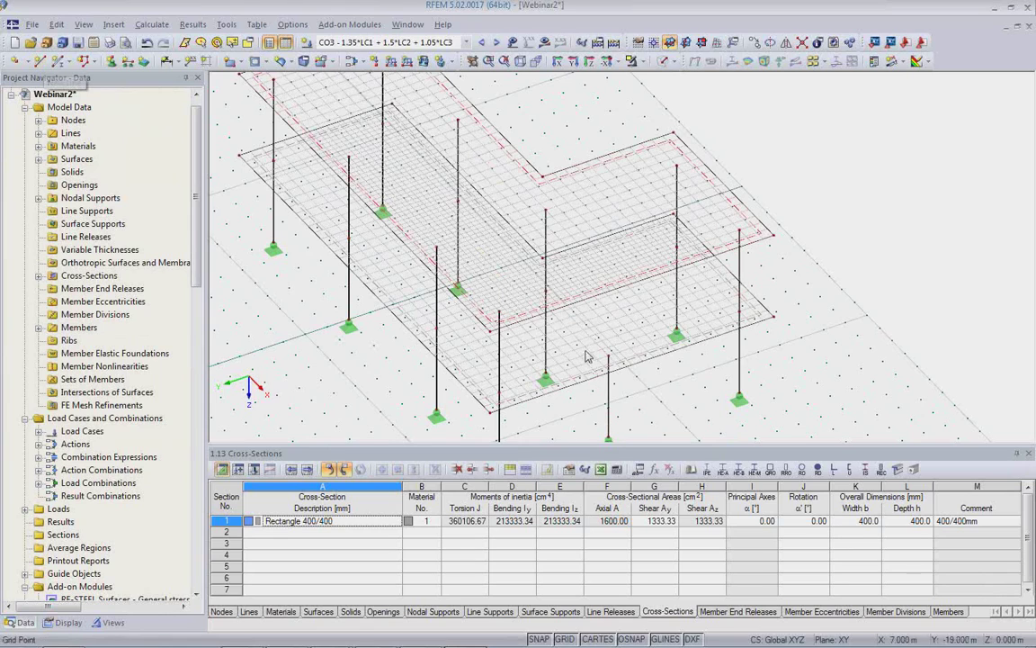
pyautogui.click(39, 63)
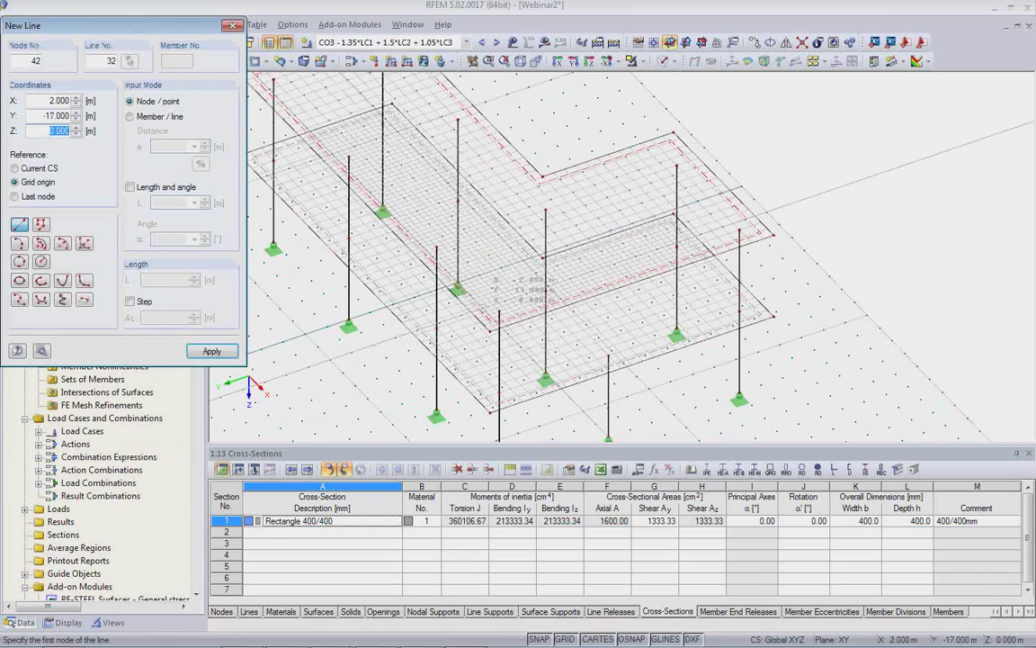
pyautogui.click(499, 312)
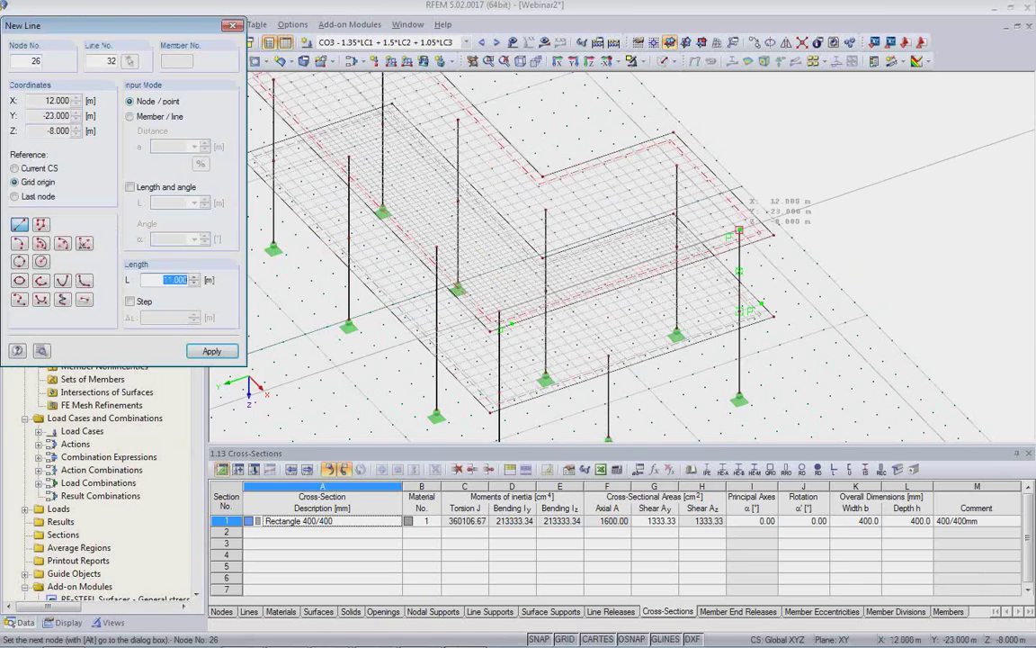
pyautogui.click(738, 230)
pyautogui.press('Escape')
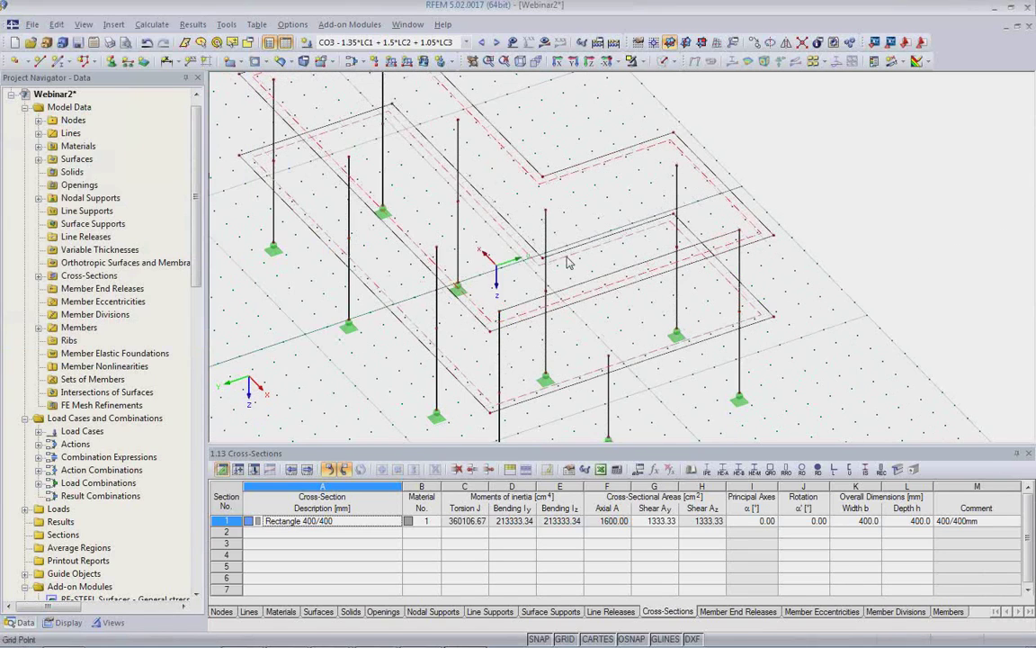
# Assign a member to the new line and create the concrete C30/37 cross-section Rectangle 300/800 for it.
pyautogui.doubleClick(612, 280)
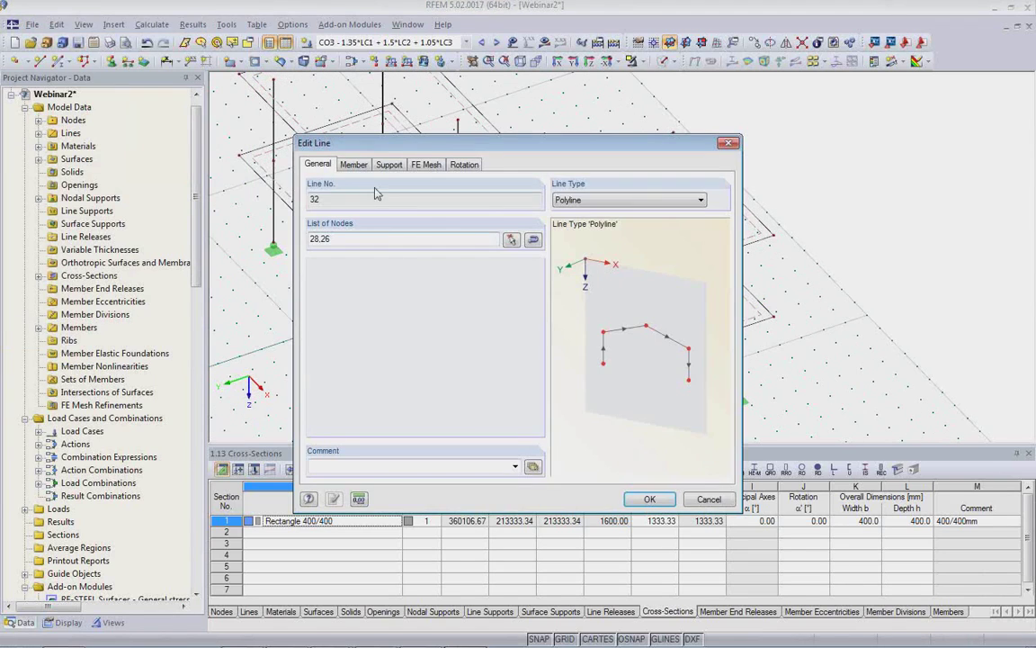
pyautogui.click(353, 165)
pyautogui.click(313, 241)
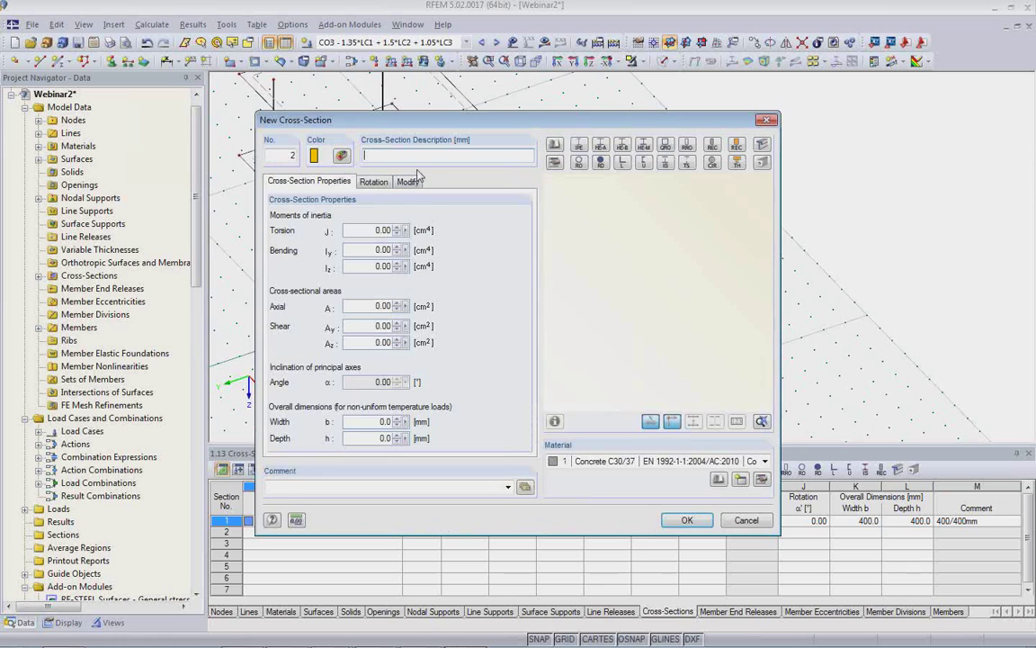
pyautogui.write('Rectangle 300/800')
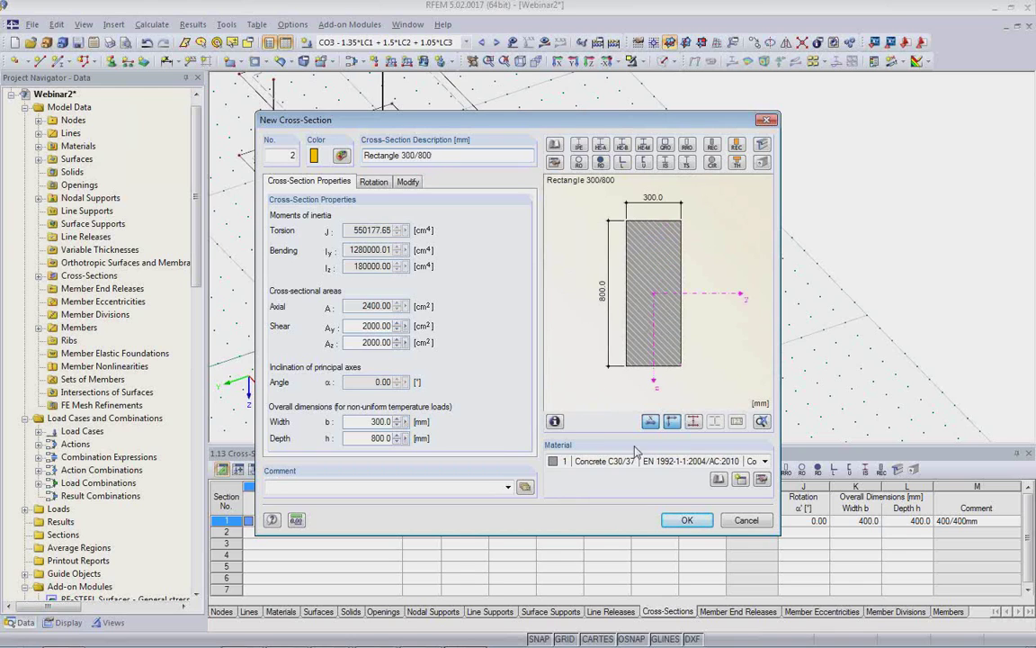
pyautogui.click(686, 520)
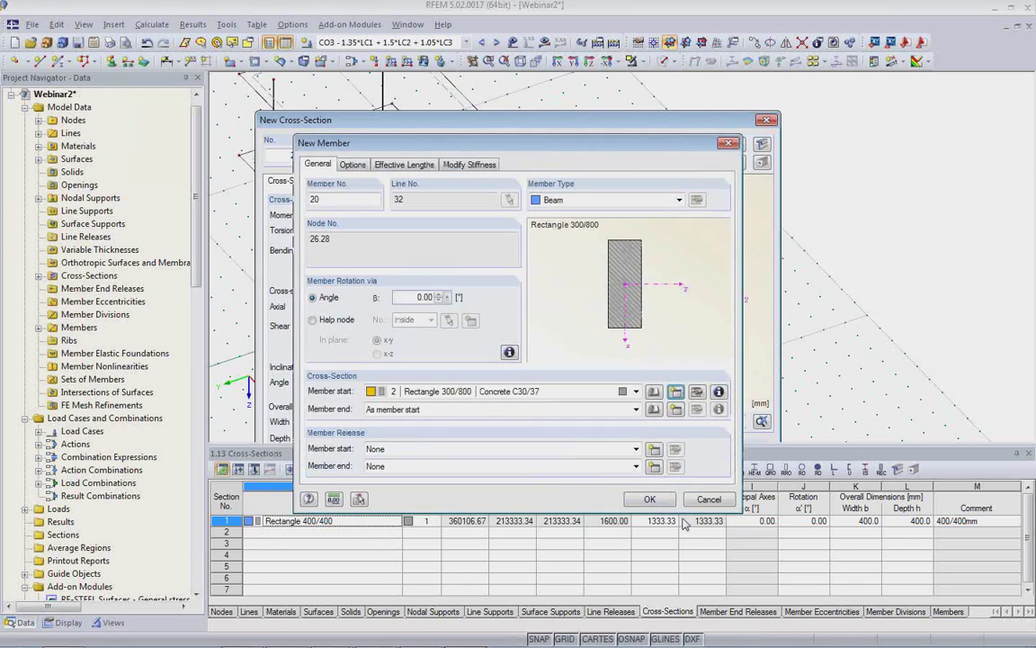
# Make the member a rib on the +z-side of the surface with integration widths of L/8 on both sides.
pyautogui.click(680, 200)
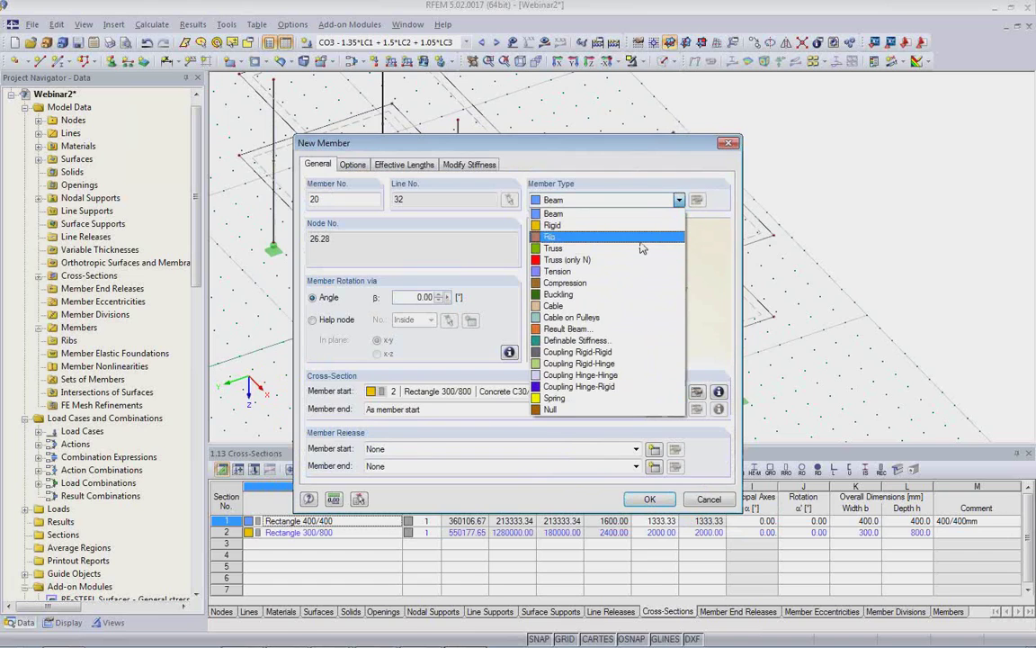
pyautogui.click(579, 225)
pyautogui.click(697, 200)
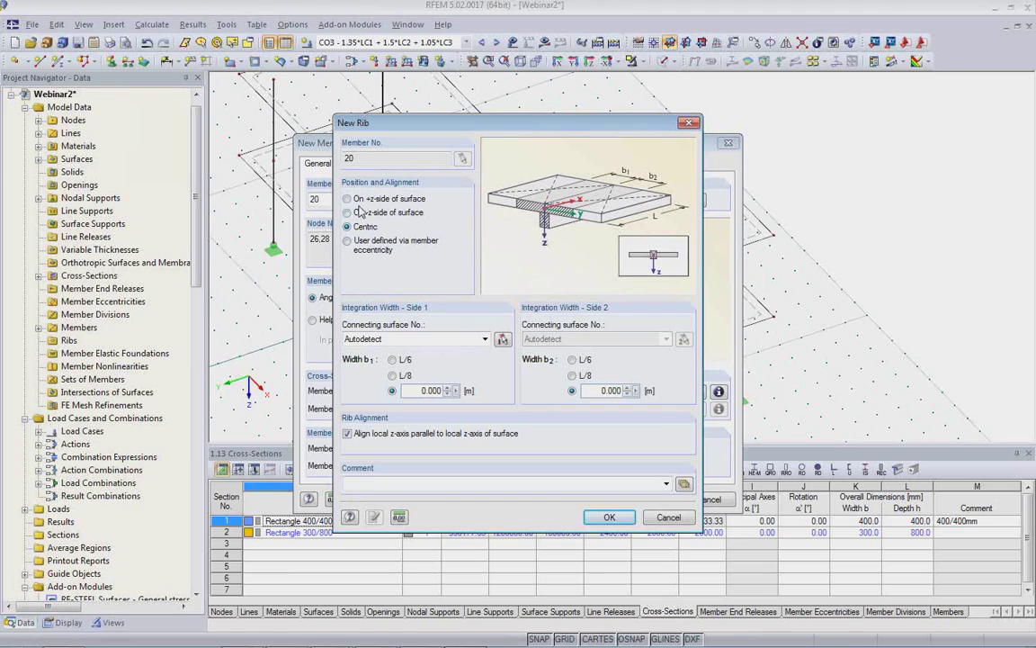
pyautogui.click(356, 199)
pyautogui.click(573, 376)
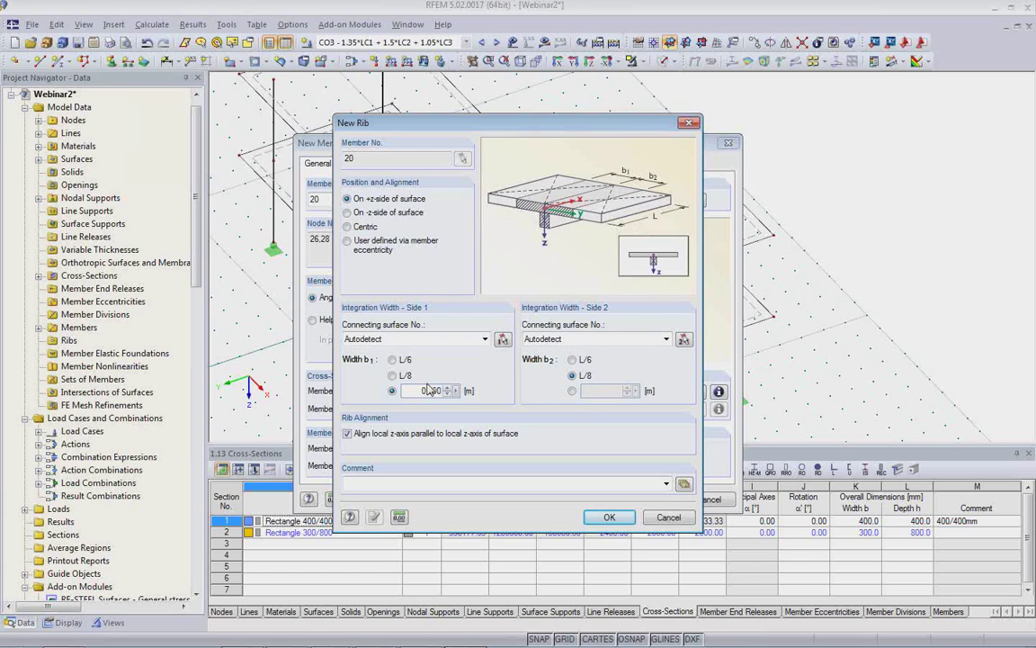
pyautogui.click(393, 376)
pyautogui.click(614, 518)
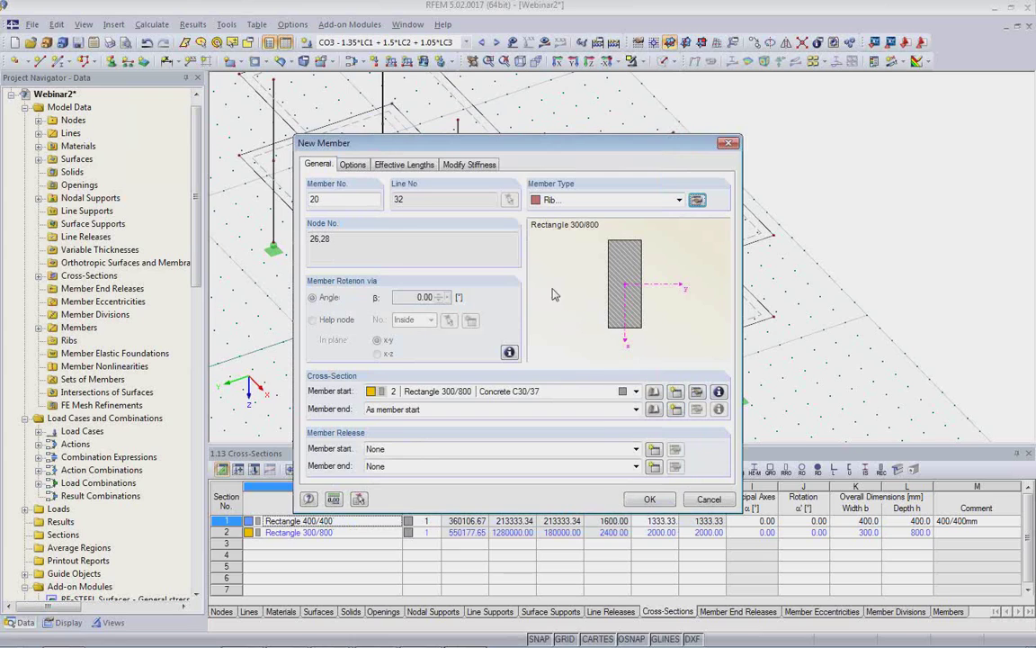
pyautogui.click(651, 499)
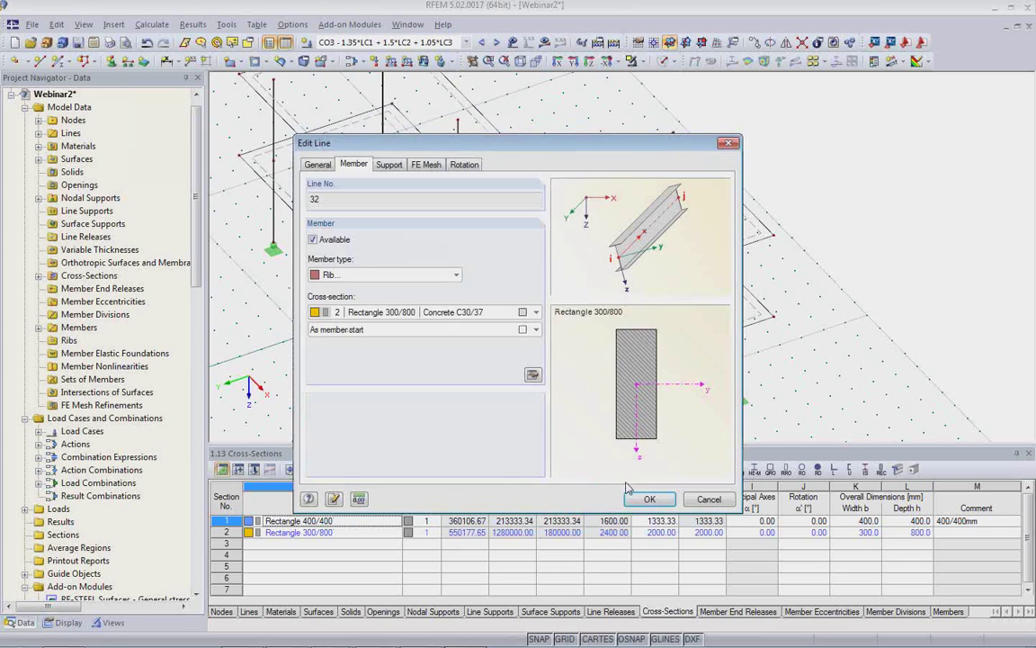
pyautogui.click(650, 499)
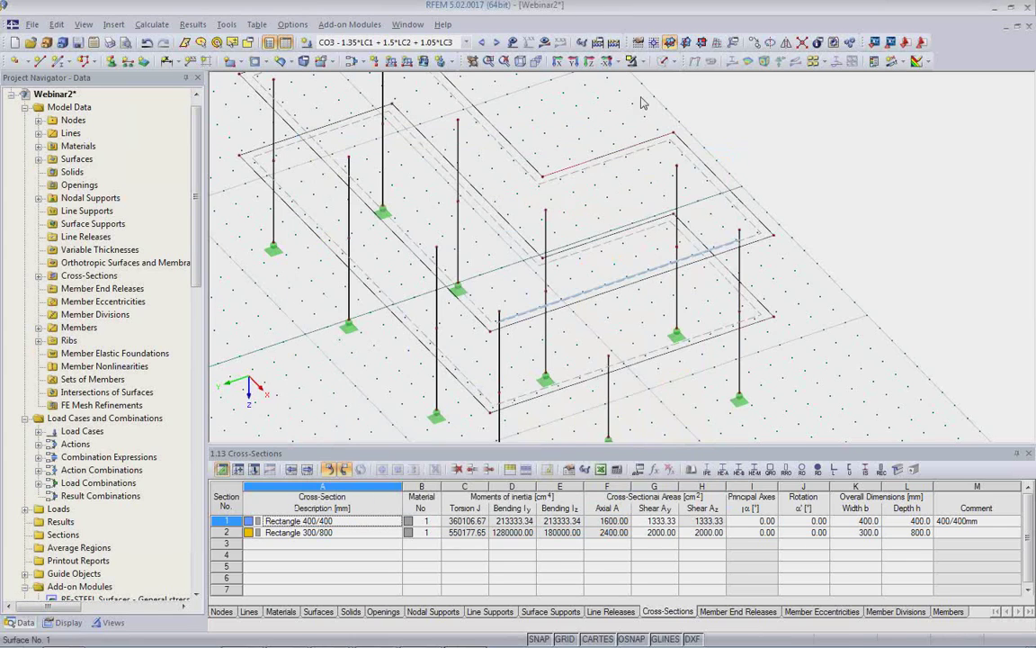
# Show the model as solid and examine the rib beneath the upper slab from the front and from above.
pyautogui.click(662, 65)
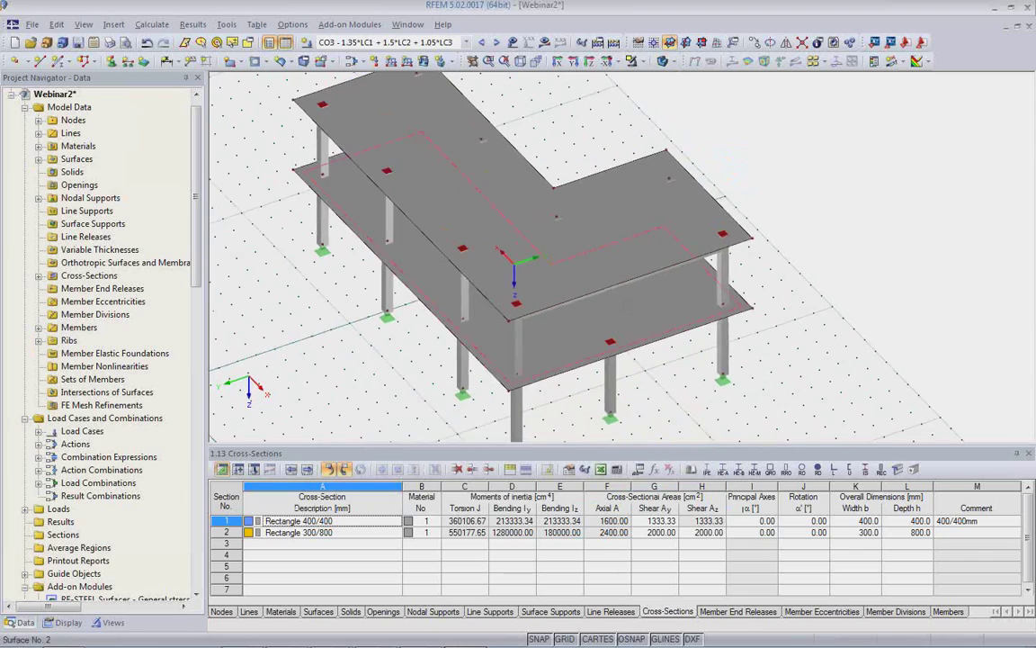
pyautogui.keyDown('ctrl'); pyautogui.moveTo(633, 349); pyautogui.dragTo(586, 162, button='middle'); pyautogui.keyUp('ctrl')
pyautogui.scroll(2, 608, 171)
pyautogui.click(586, 162)
pyautogui.scroll(-3, 525, 233)
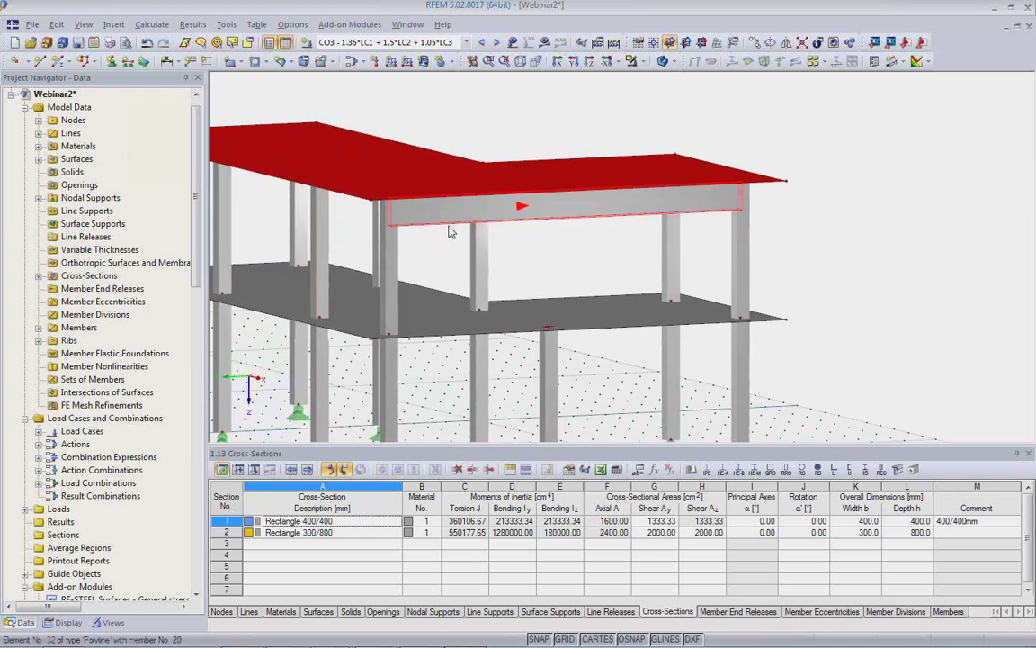
pyautogui.keyDown('ctrl'); pyautogui.moveTo(520, 273); pyautogui.dragTo(659, 355, button='middle'); pyautogui.keyUp('ctrl')
pyautogui.click(543, 266)
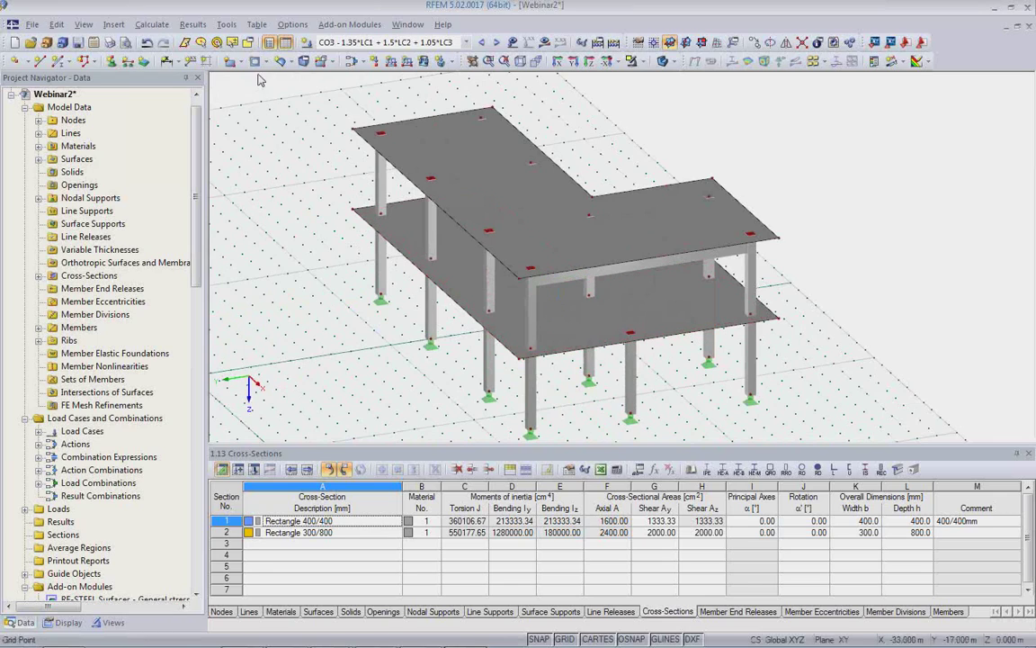
# Move the work plane to the lower slab's level and create a rectangular opening there with all four corners chamfered by 0.5 m.
pyautogui.click(231, 61)
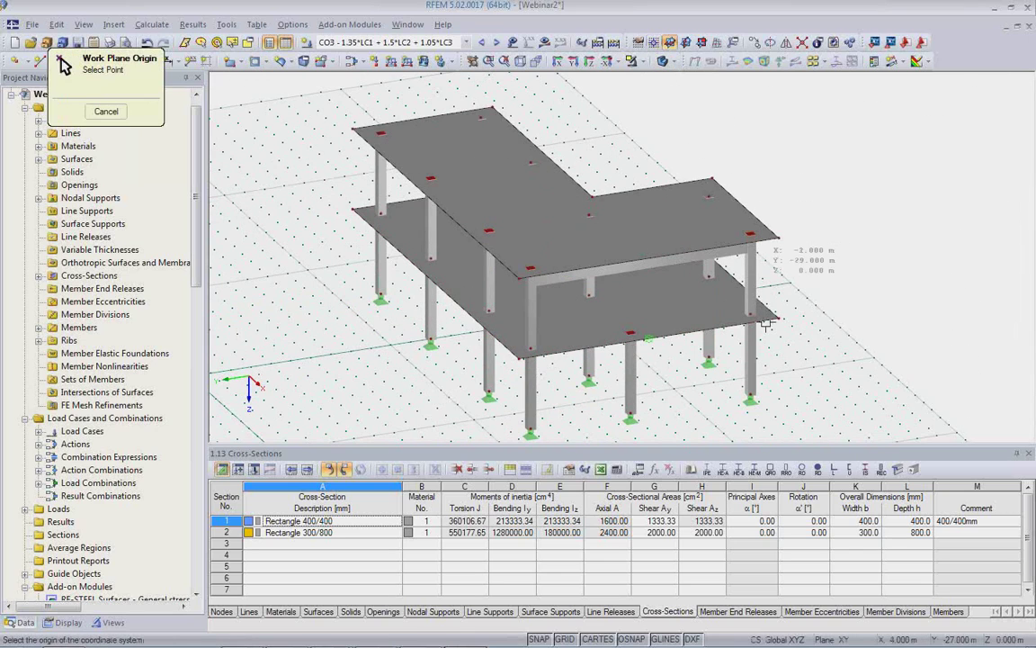
pyautogui.click(706, 281)
pyautogui.scroll(-2, 708, 357)
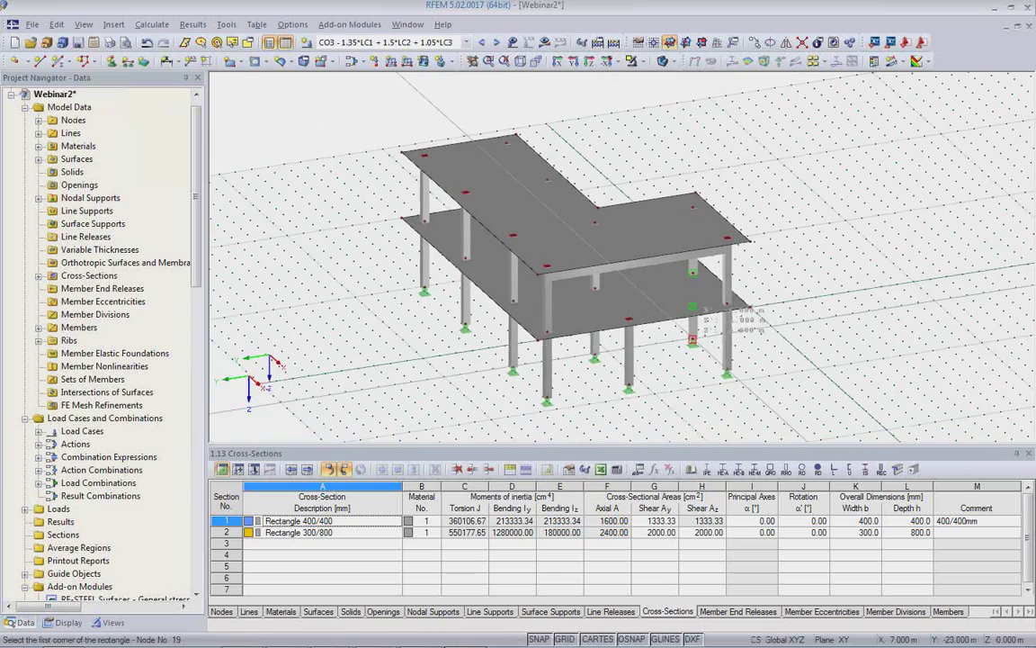
pyautogui.moveTo(707, 344)
pyautogui.keyDown('ctrl'); pyautogui.mouseDown(button='middle')
pyautogui.moveTo(705, 289)
pyautogui.moveTo(708, 348)
pyautogui.mouseUp(button='middle'); pyautogui.keyUp('ctrl')
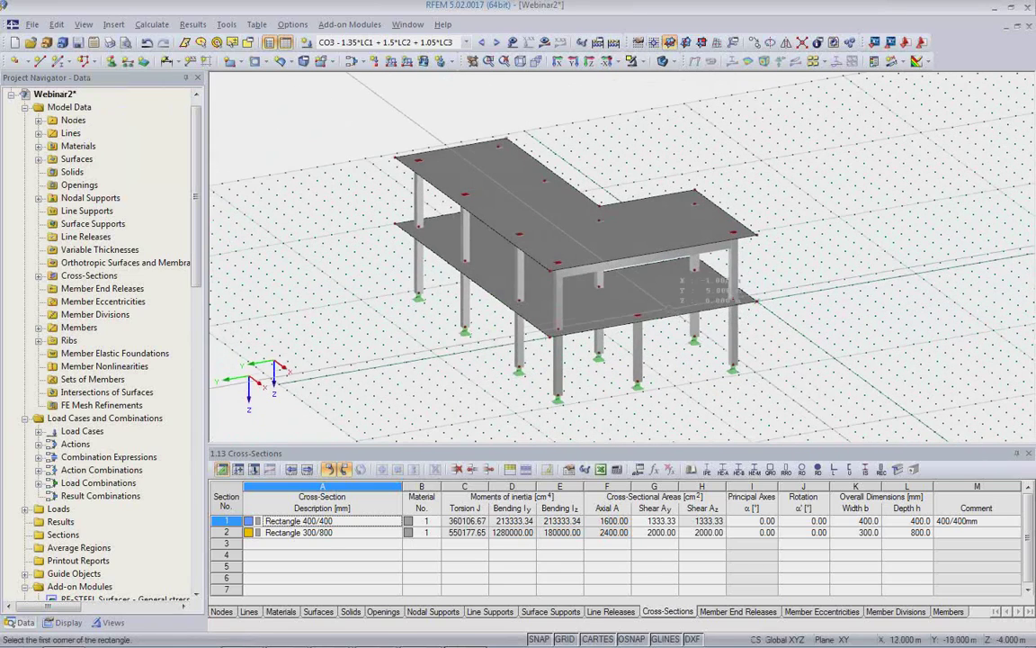
pyautogui.click(662, 274)
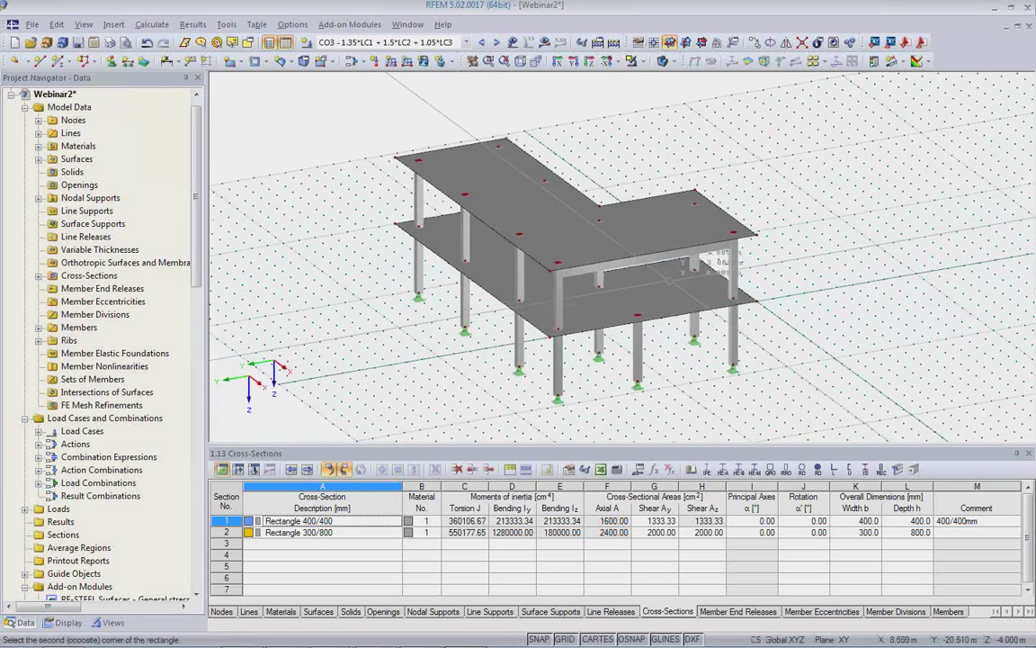
pyautogui.click(654, 297)
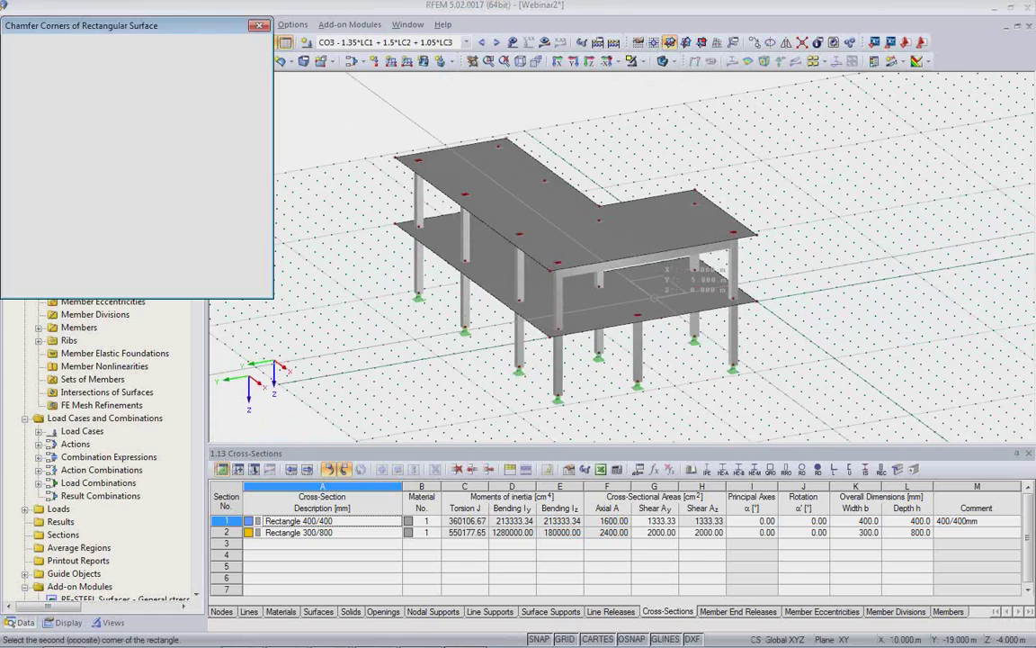
pyautogui.click(180, 284)
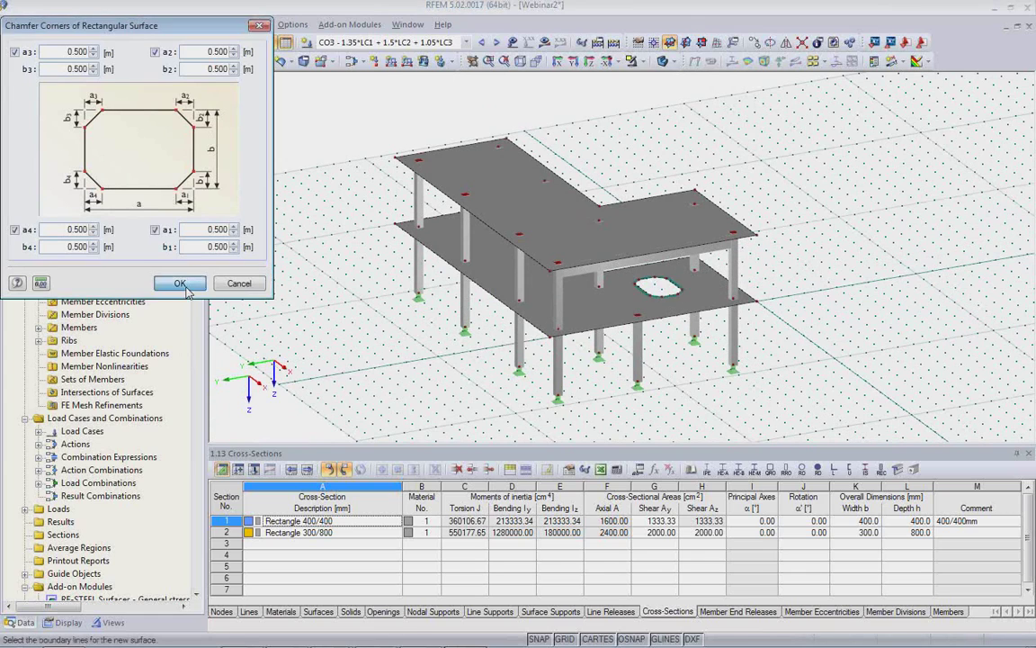
pyautogui.rightClick(694, 393)
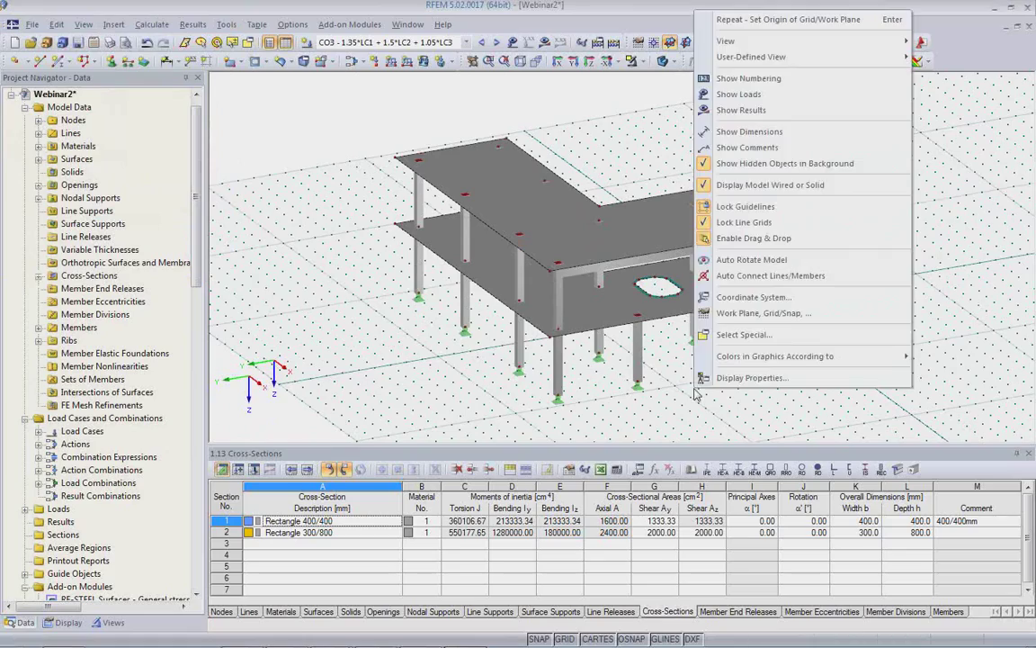
pyautogui.click(663, 377)
pyautogui.keyDown('ctrl'); pyautogui.moveTo(605, 342); pyautogui.dragTo(725, 364, button='middle'); pyautogui.keyUp('ctrl')
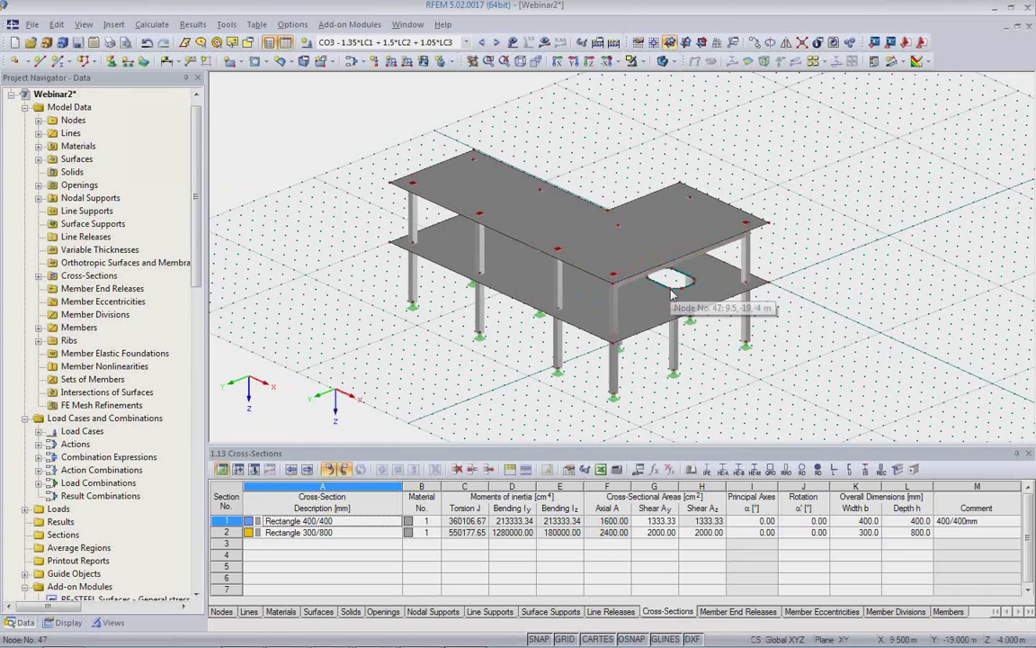
# Switch to Revit and import the RFEM model, updating the existing structure with absent objects removed and structural data and loads applied.
pyautogui.moveTo(332, 643)
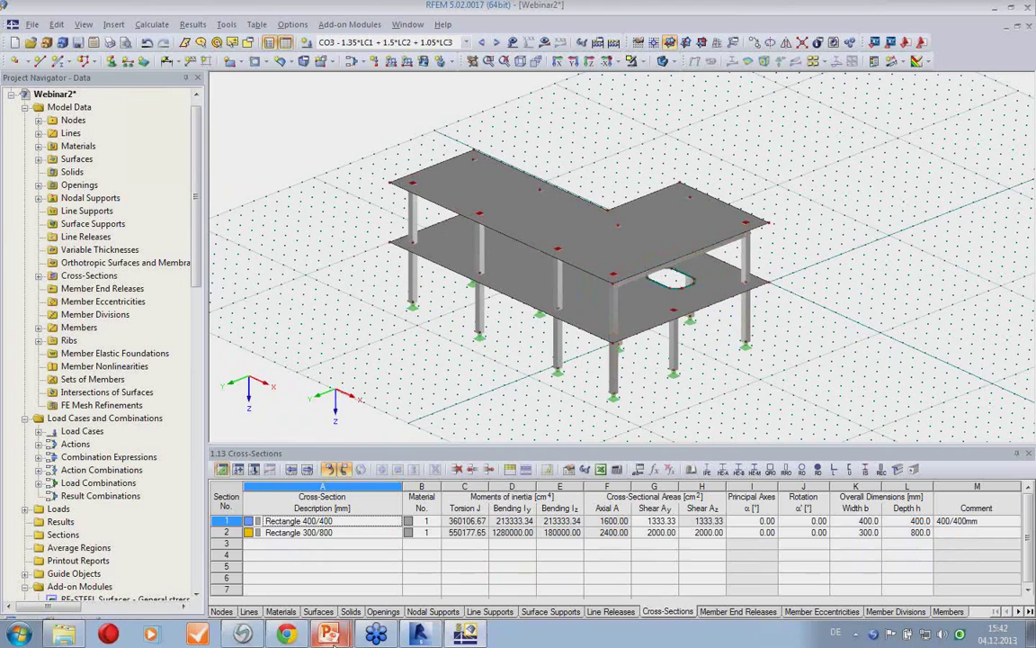
pyautogui.click(418, 635)
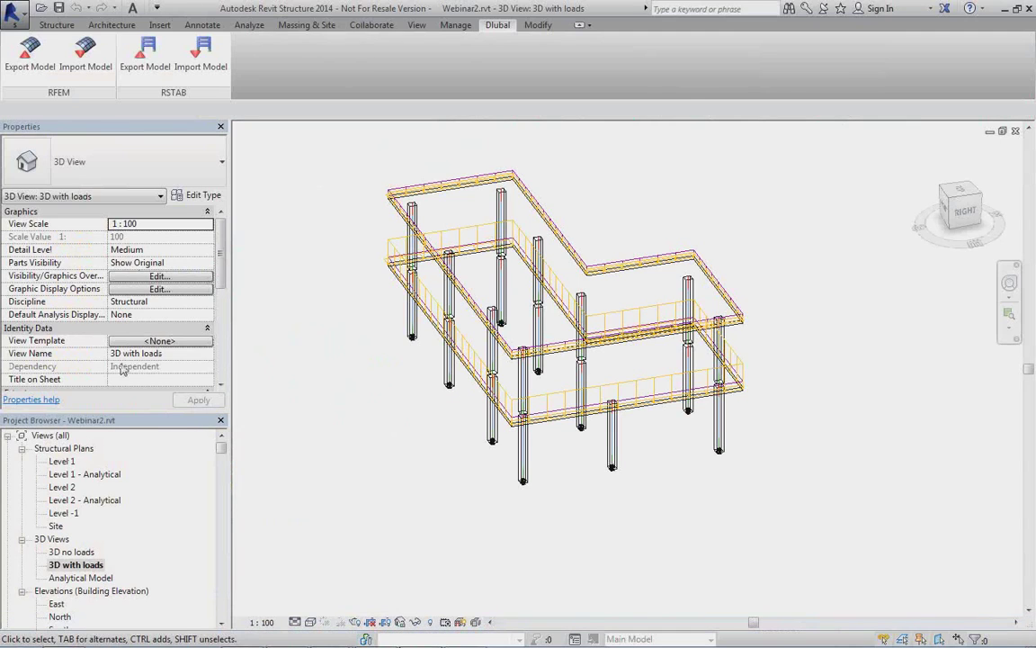
pyautogui.click(85, 49)
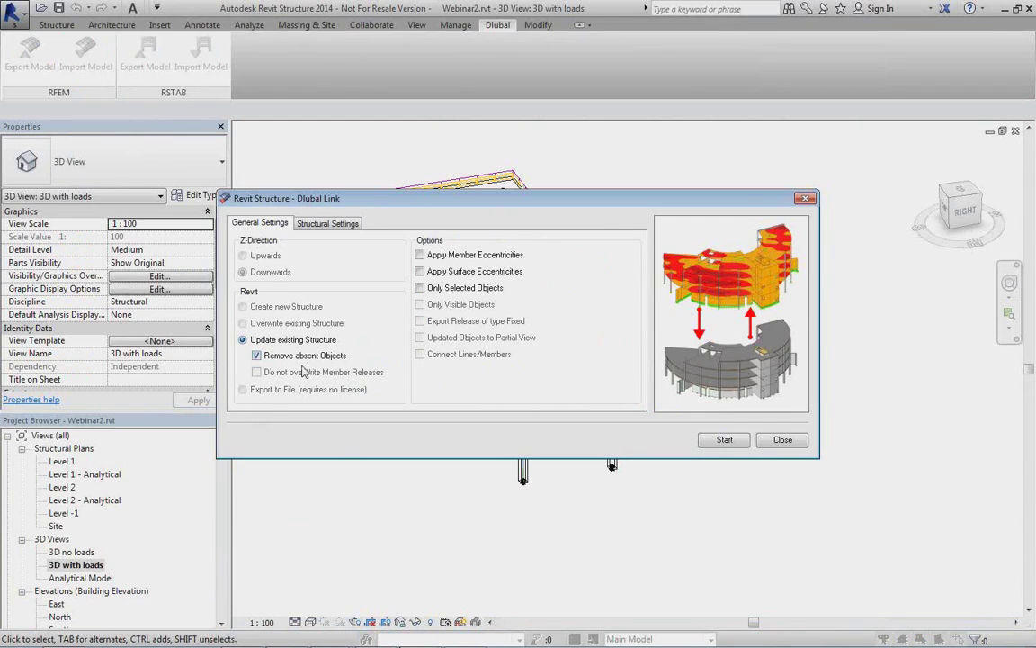
pyautogui.click(328, 224)
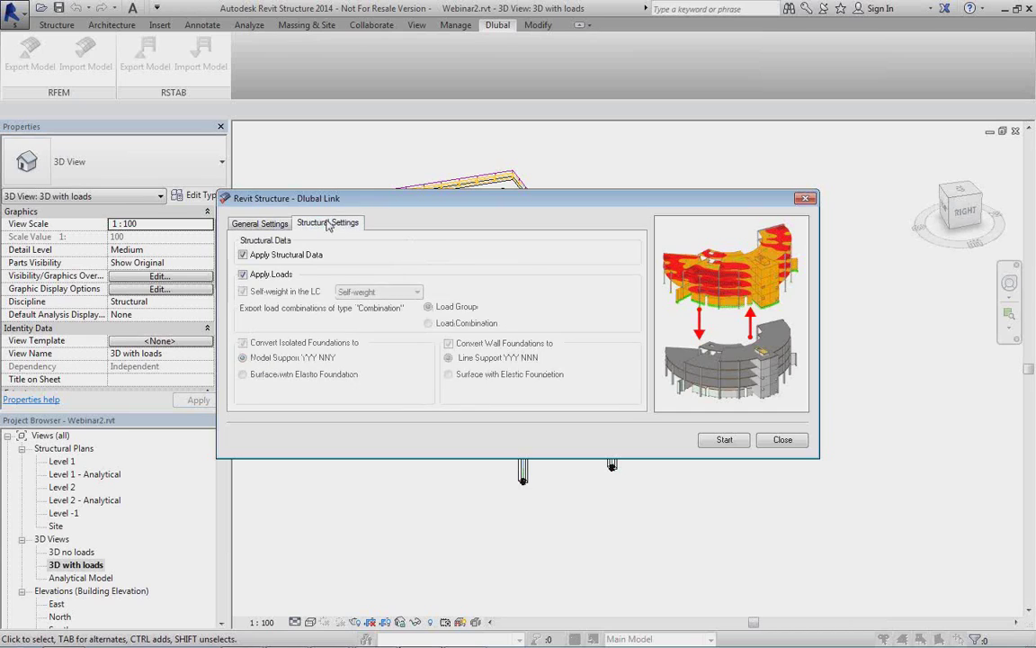
pyautogui.click(260, 223)
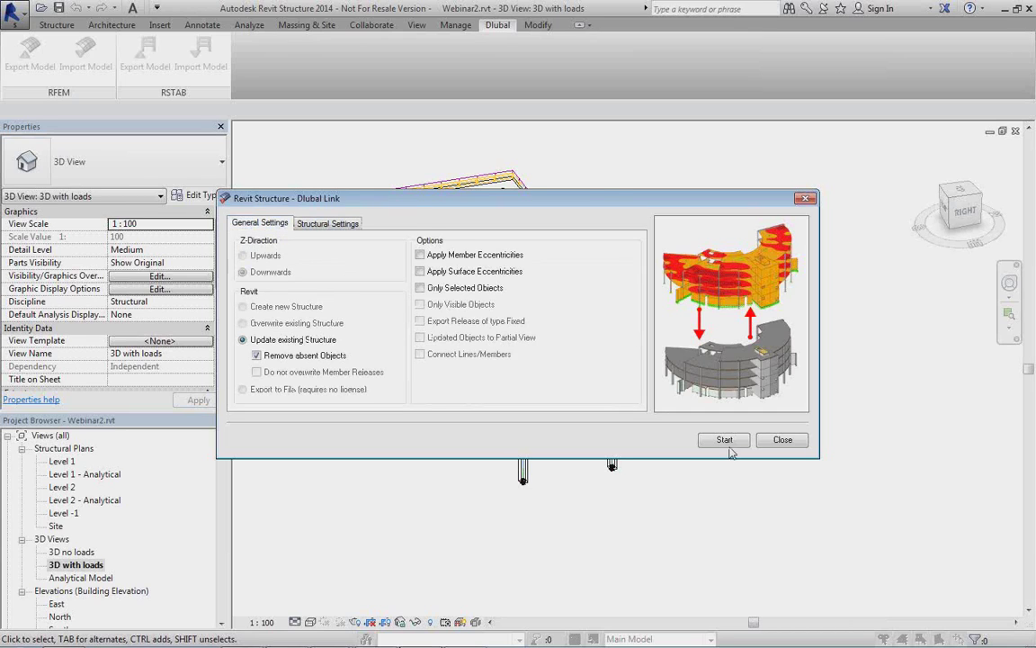
pyautogui.click(724, 439)
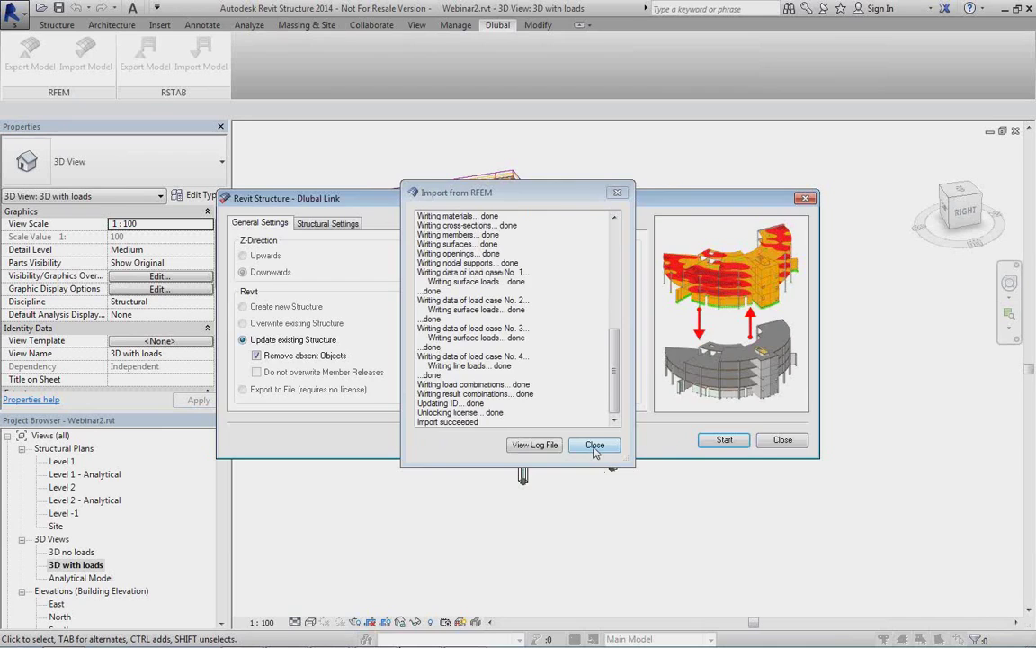
pyautogui.click(595, 446)
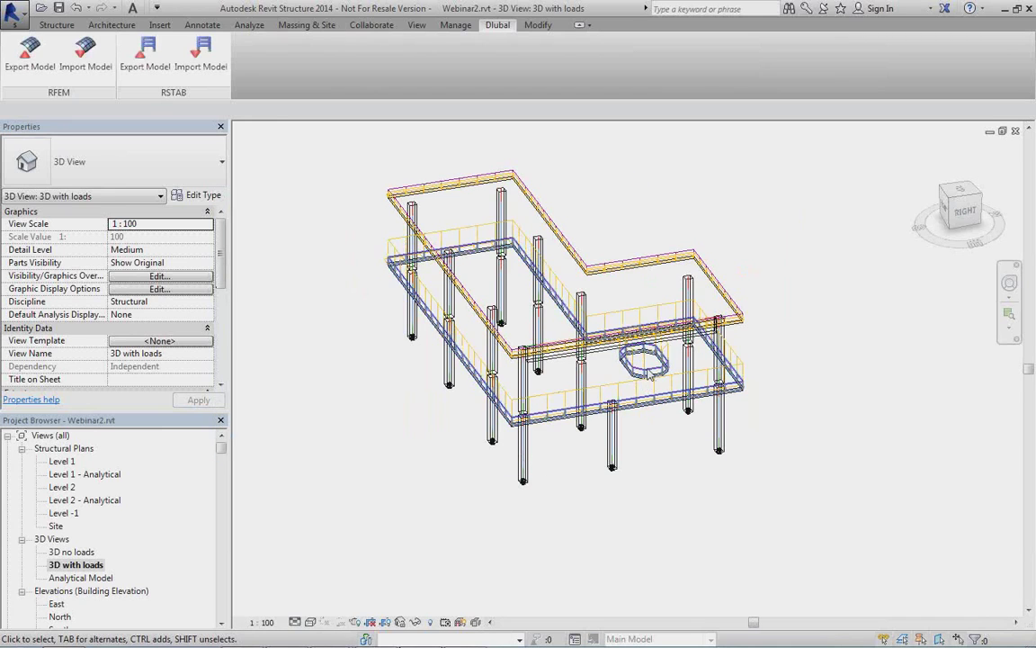
# Examine the updated 3D model around the lower slab's opening, the rib and the upper floor slab.
pyautogui.keyDown('shift'); pyautogui.moveTo(649, 373); pyautogui.dragTo(583, 441, button='middle'); pyautogui.keyUp('shift')
pyautogui.scroll(4, 563, 288)
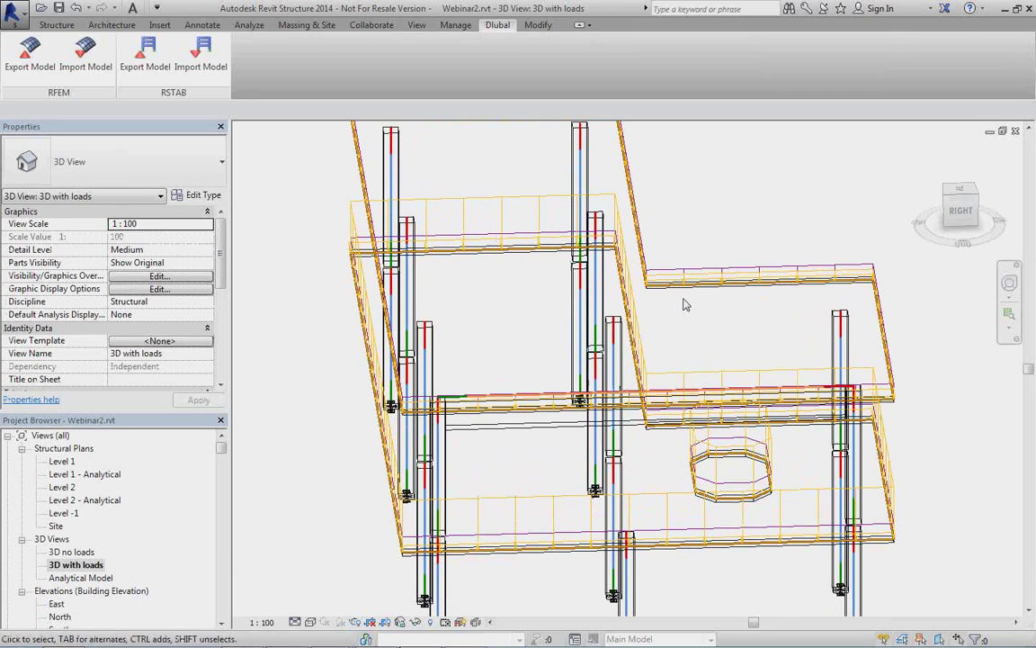
pyautogui.click(683, 295)
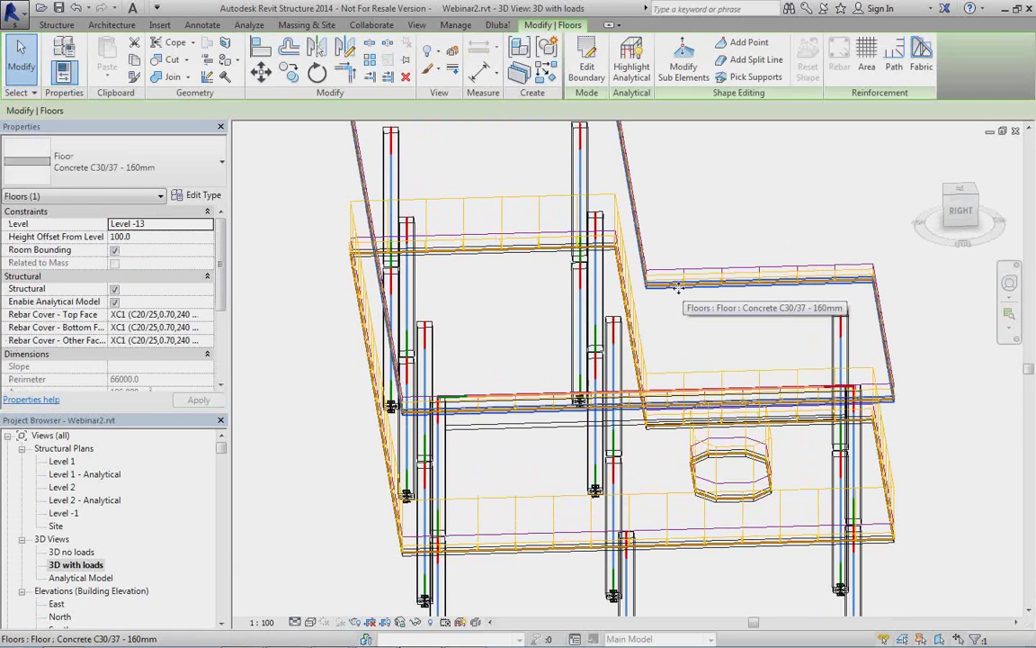
pyautogui.scroll(-3, 540, 405)
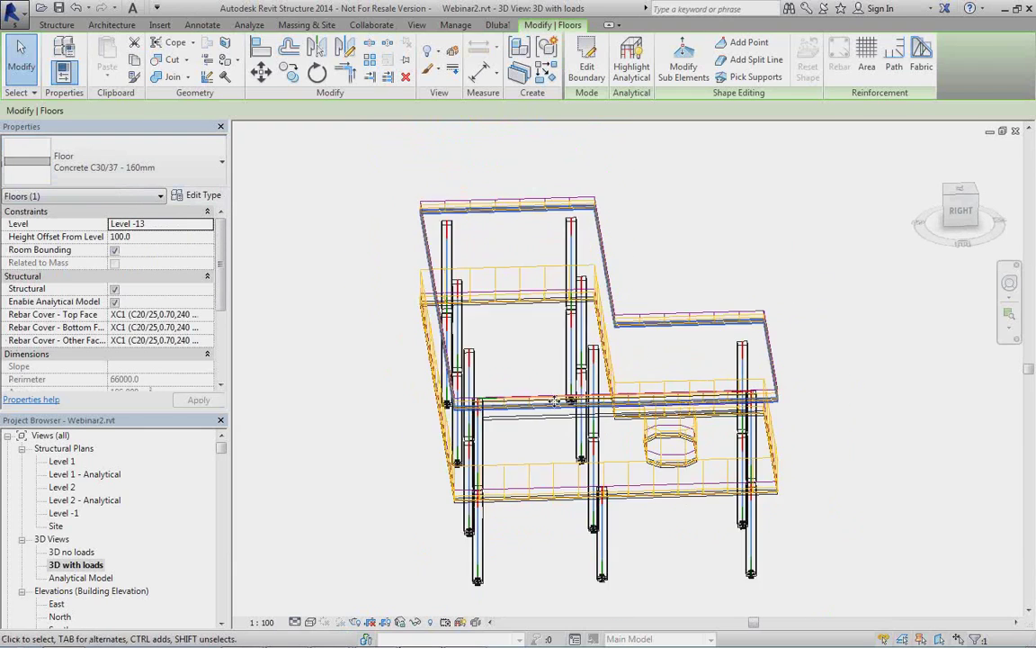
pyautogui.keyDown('shift'); pyautogui.moveTo(504, 414); pyautogui.dragTo(494, 445, button='middle'); pyautogui.keyUp('shift')
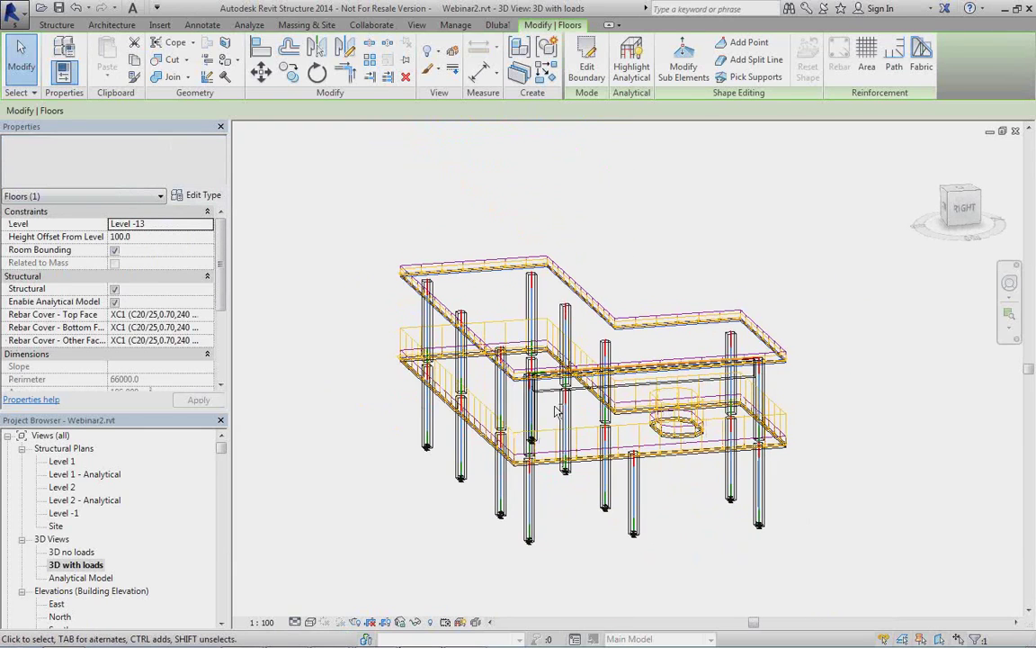
# Open the East building elevation and look at the rib beneath the upper floor slab.
pyautogui.click(77, 564)
pyautogui.scroll(-3, 81, 522)
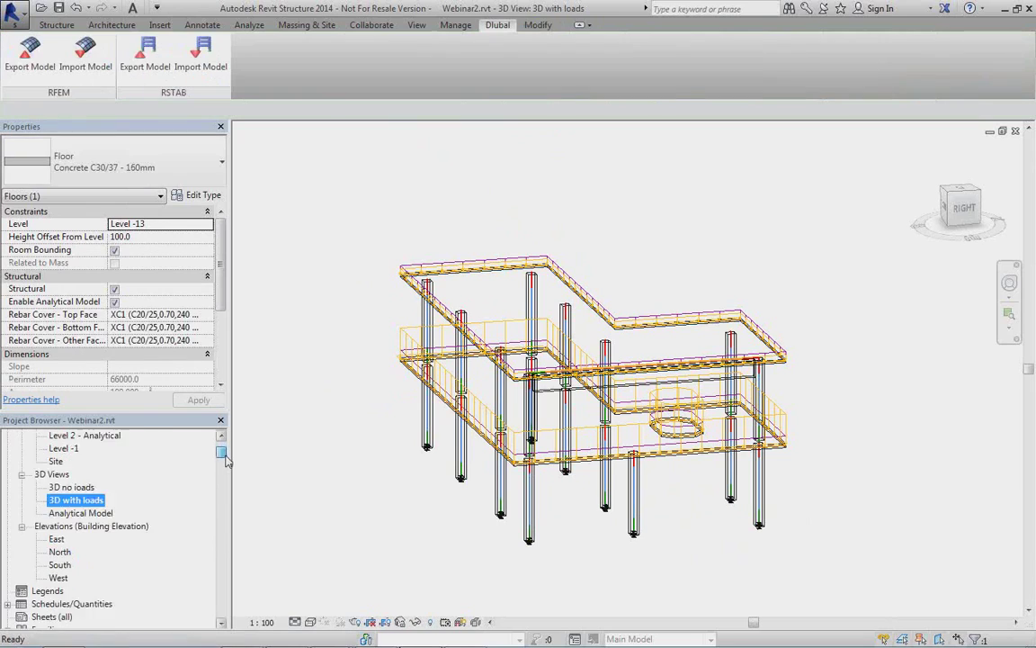
pyautogui.doubleClick(57, 512)
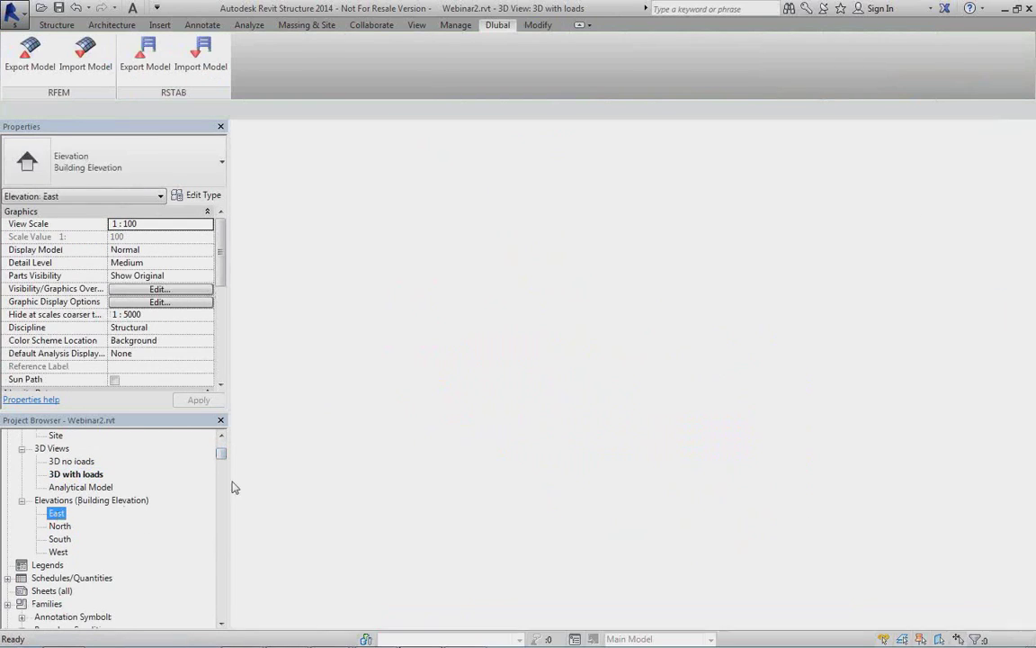
pyautogui.click(416, 333)
pyautogui.moveTo(780, 301); pyautogui.dragTo(697, 372, button='middle')
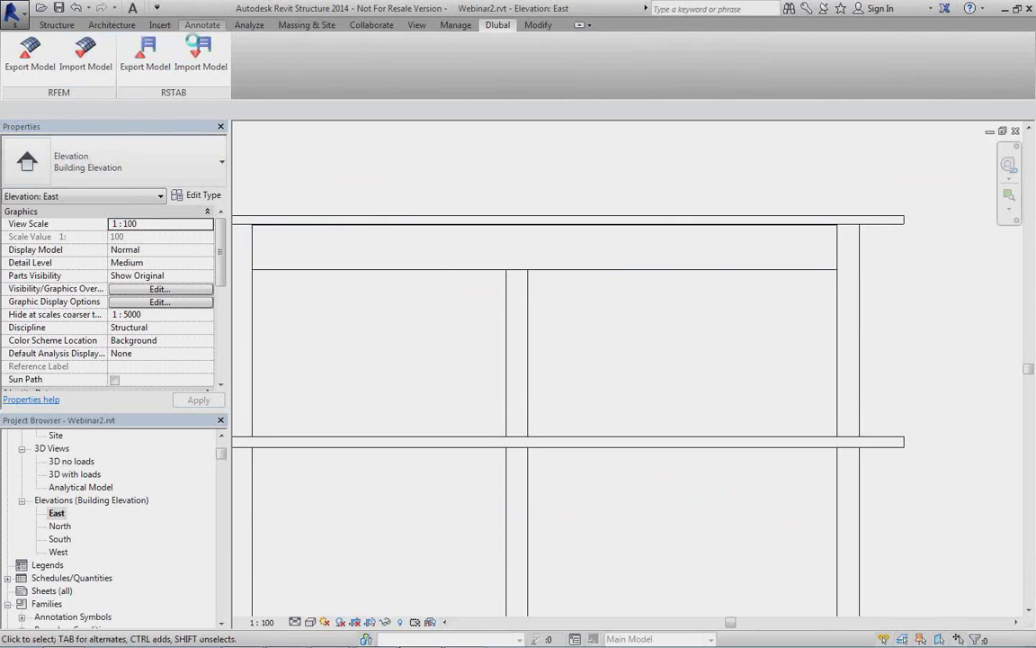
# Place an aligned dimension on the depth of the rib beam beneath the upper slab.
pyautogui.click(200, 26)
pyautogui.click(59, 56)
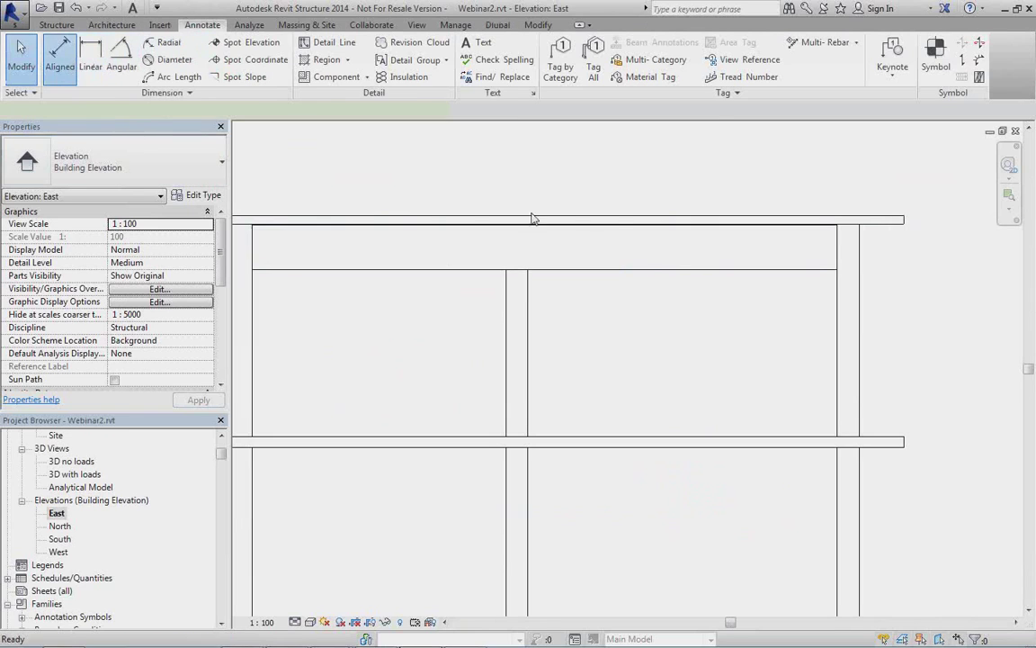
pyautogui.click(682, 270)
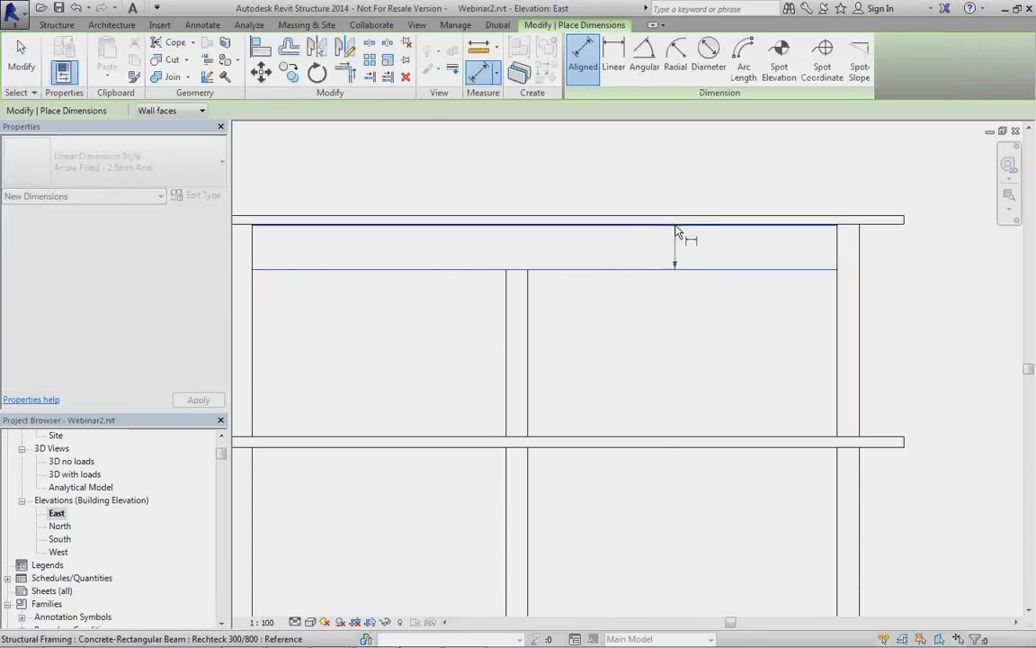
pyautogui.click(677, 225)
pyautogui.click(689, 207)
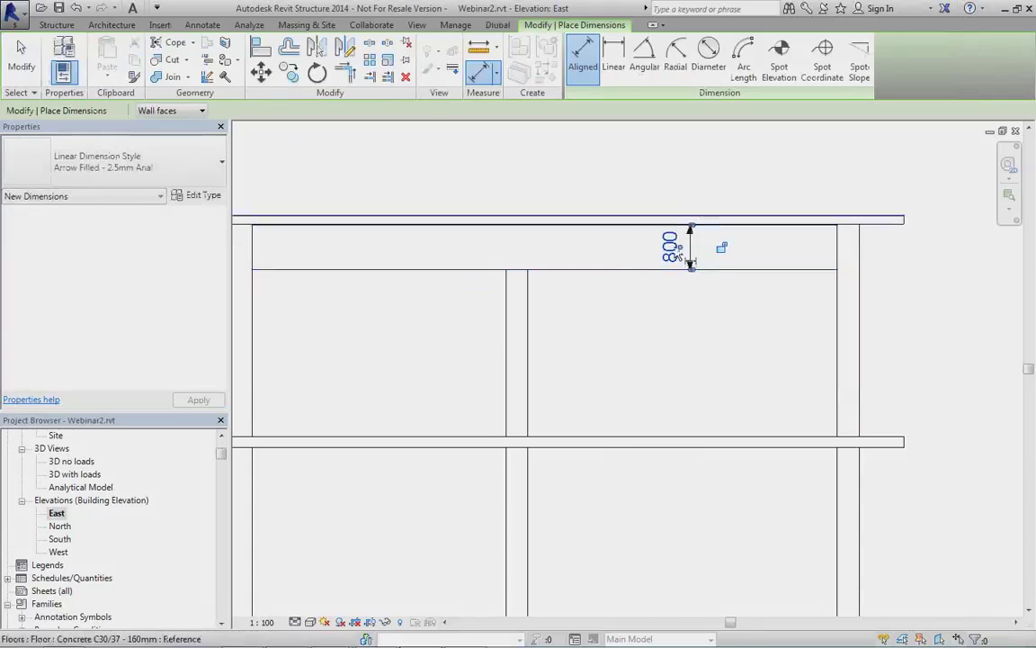
pyautogui.scroll(-2, 677, 338)
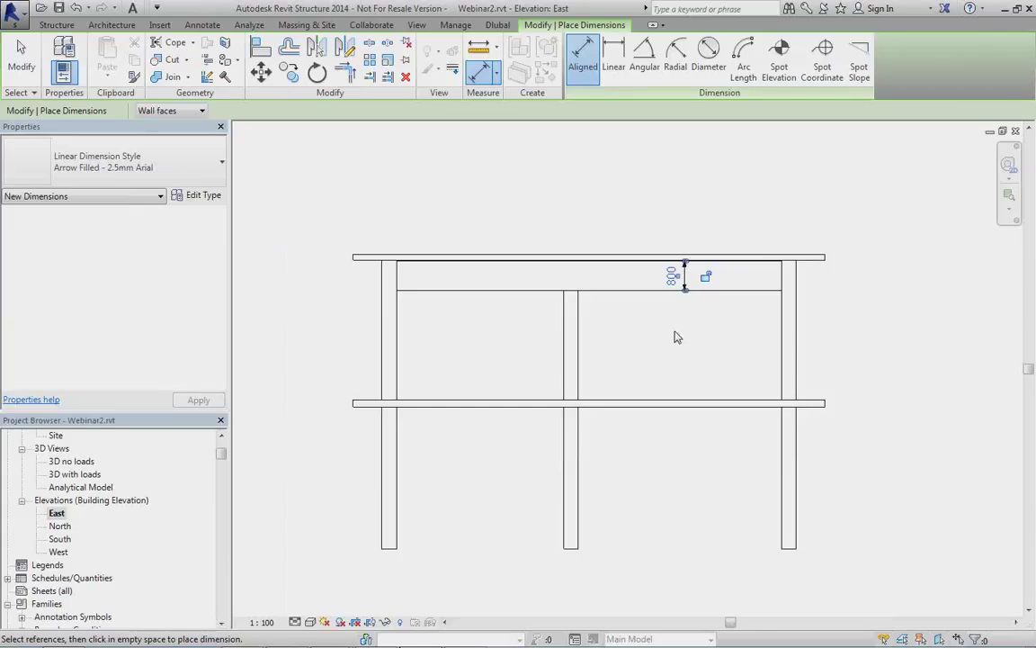
pyautogui.rightClick(678, 338)
pyautogui.click(724, 340)
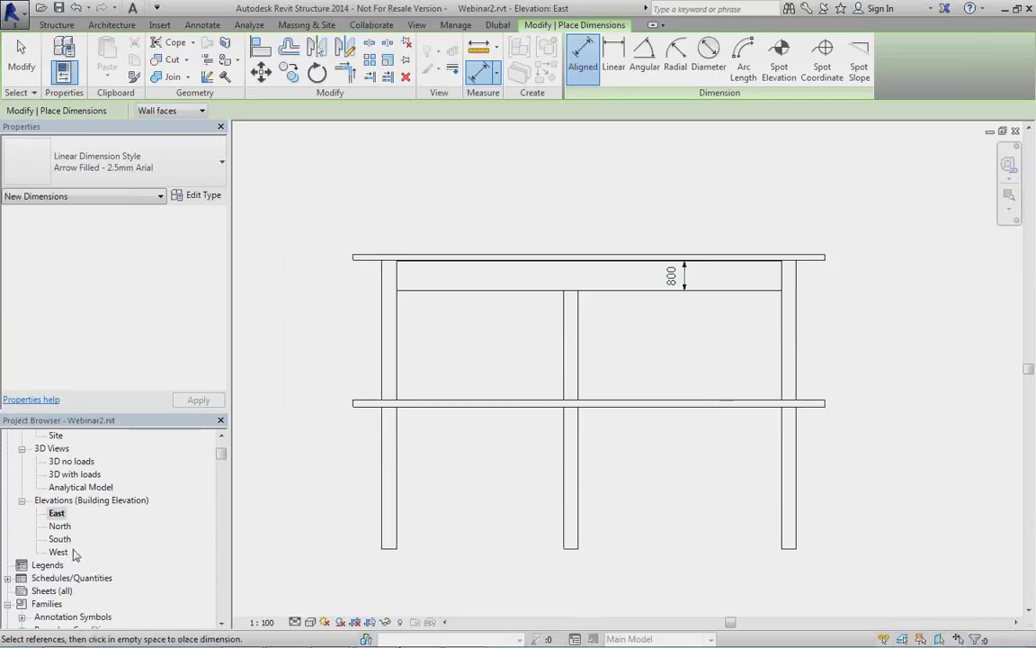
# Open the 3D no loads view and examine the formulas of third-party load combinations CO6, CO10 and CO3 in the structural settings.
pyautogui.moveTo(223, 456); pyautogui.dragTo(223, 448)
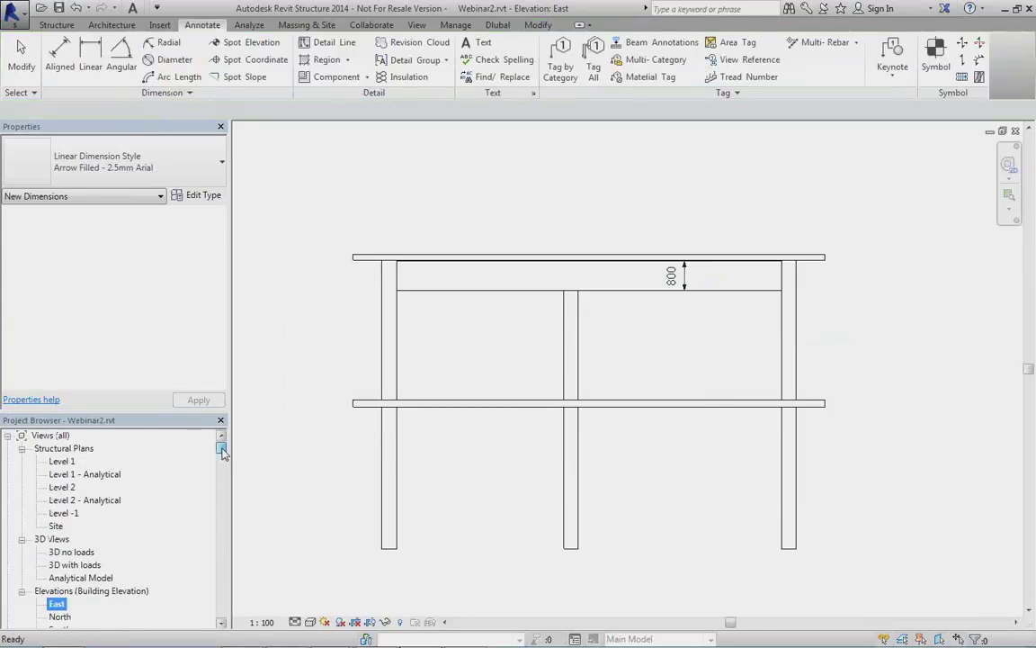
pyautogui.doubleClick(71, 552)
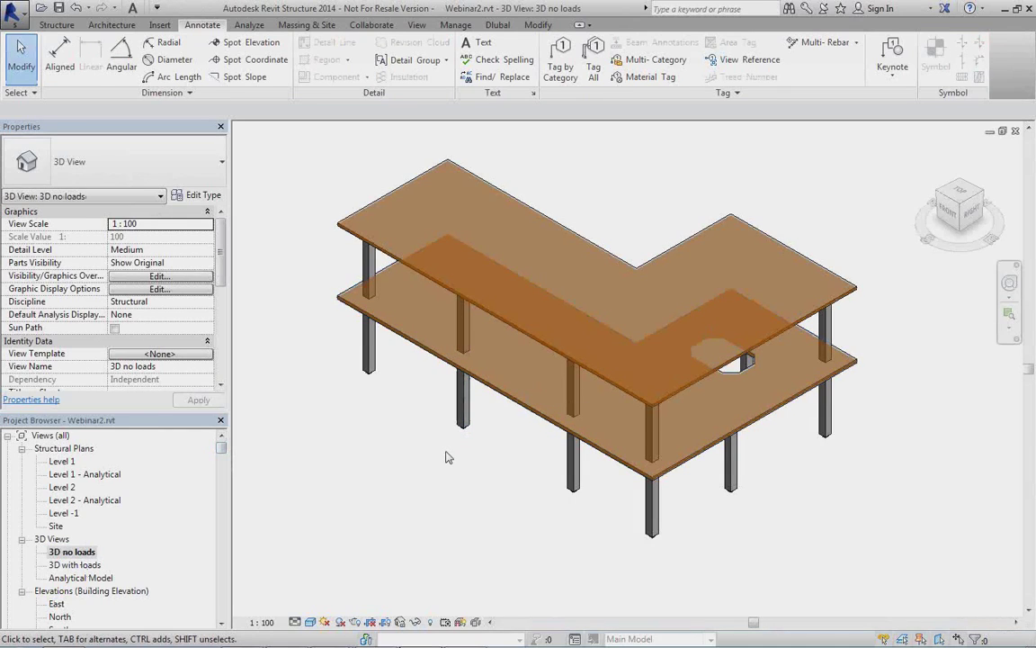
pyautogui.click(246, 25)
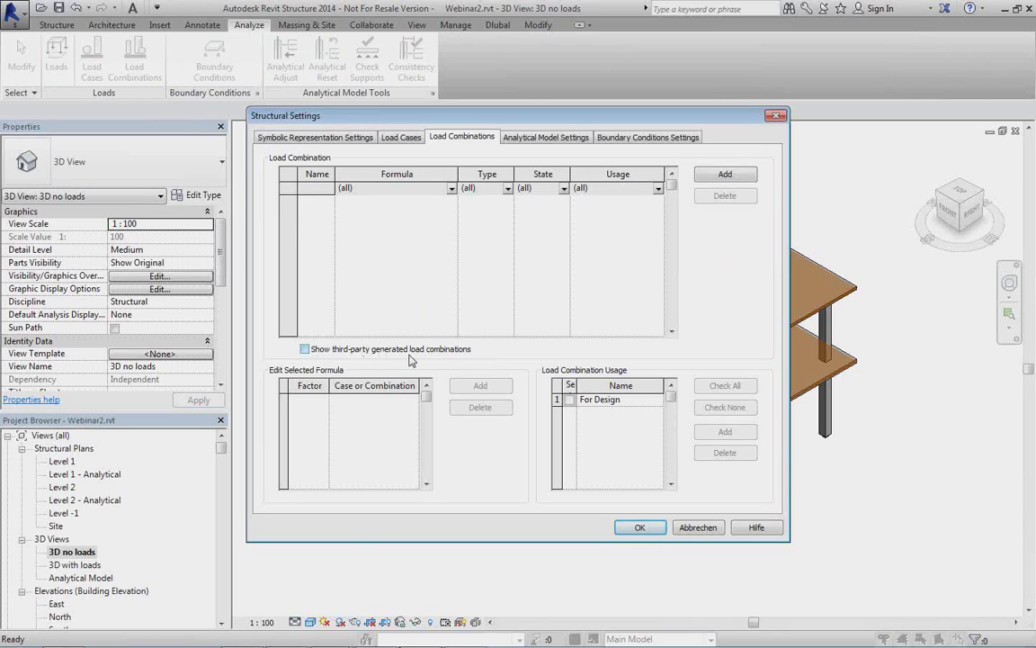
pyautogui.click(304, 349)
pyautogui.click(342, 265)
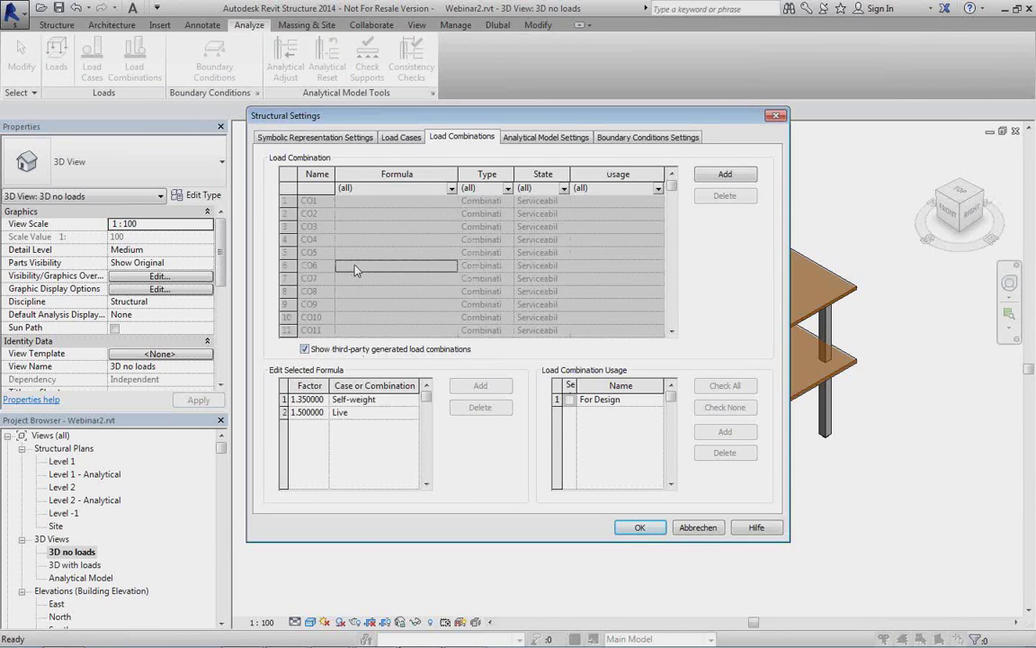
pyautogui.click(339, 321)
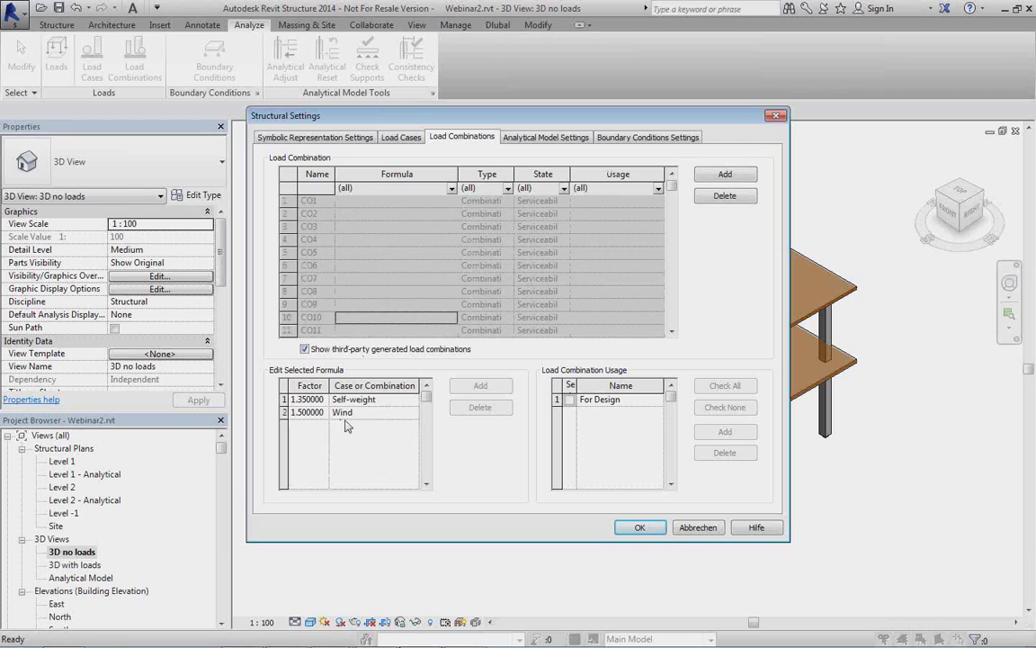
pyautogui.click(301, 226)
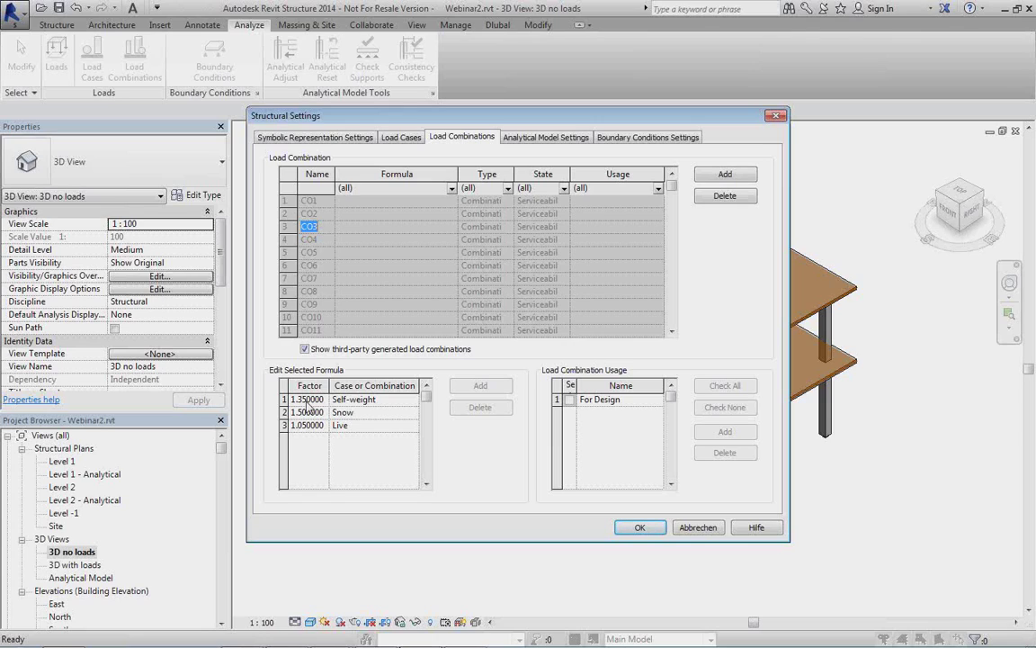
pyautogui.click(717, 529)
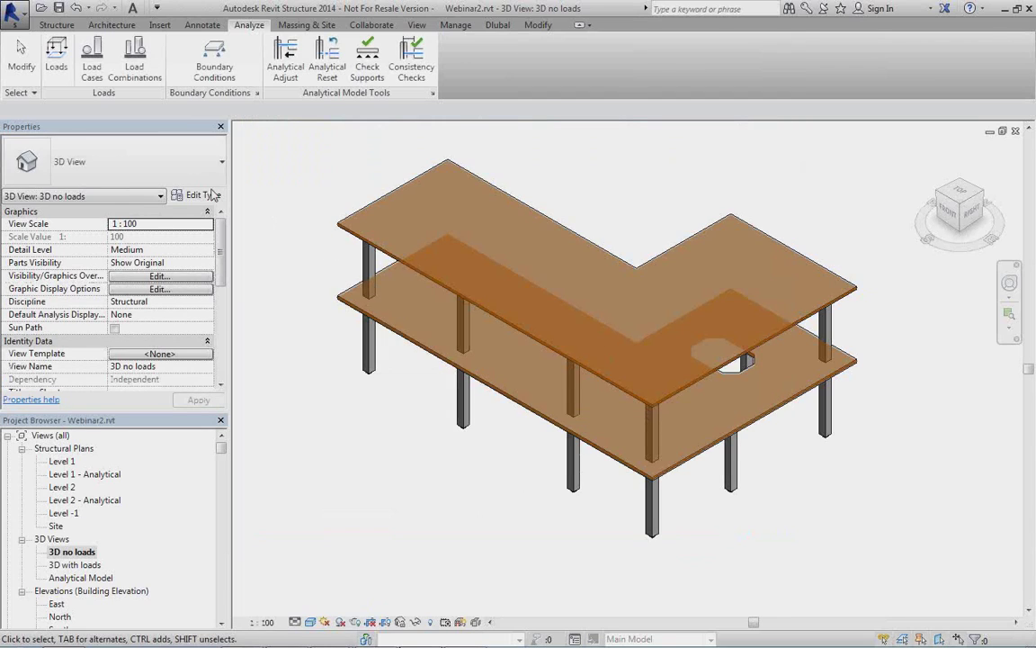
# Review the structural data and load options of the RFEM model import, closing the settings without starting an import.
pyautogui.click(62, 26)
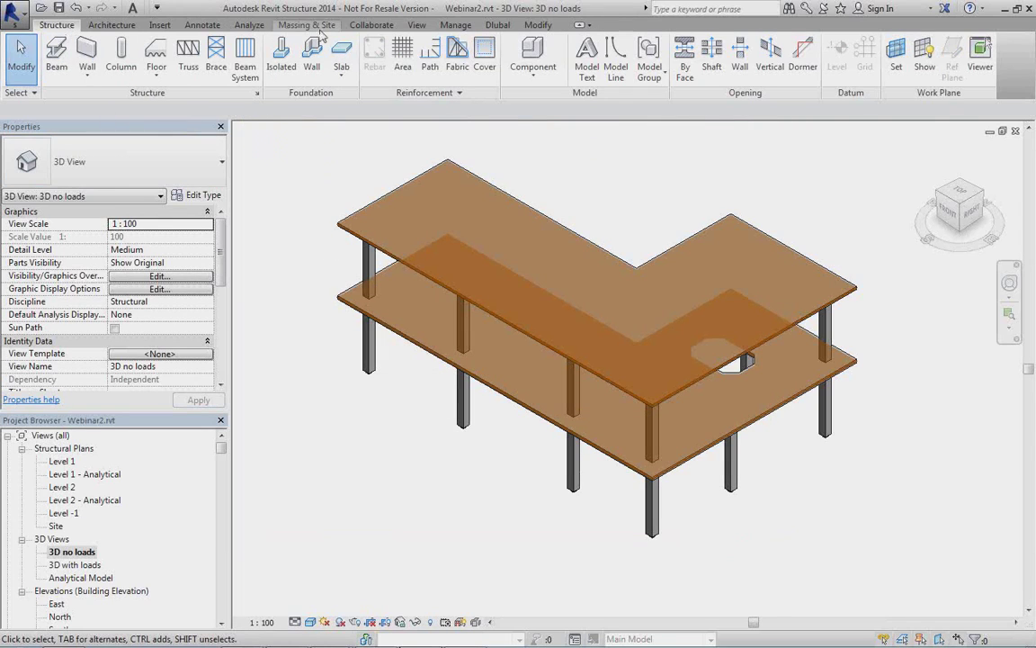
pyautogui.click(498, 24)
pyautogui.click(83, 54)
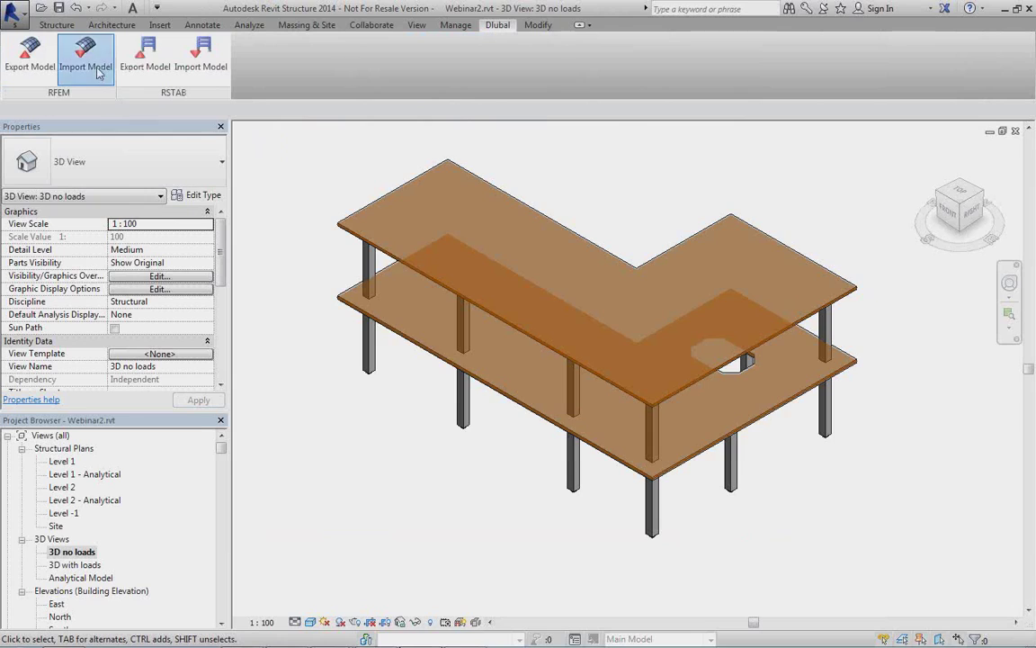
pyautogui.click(328, 222)
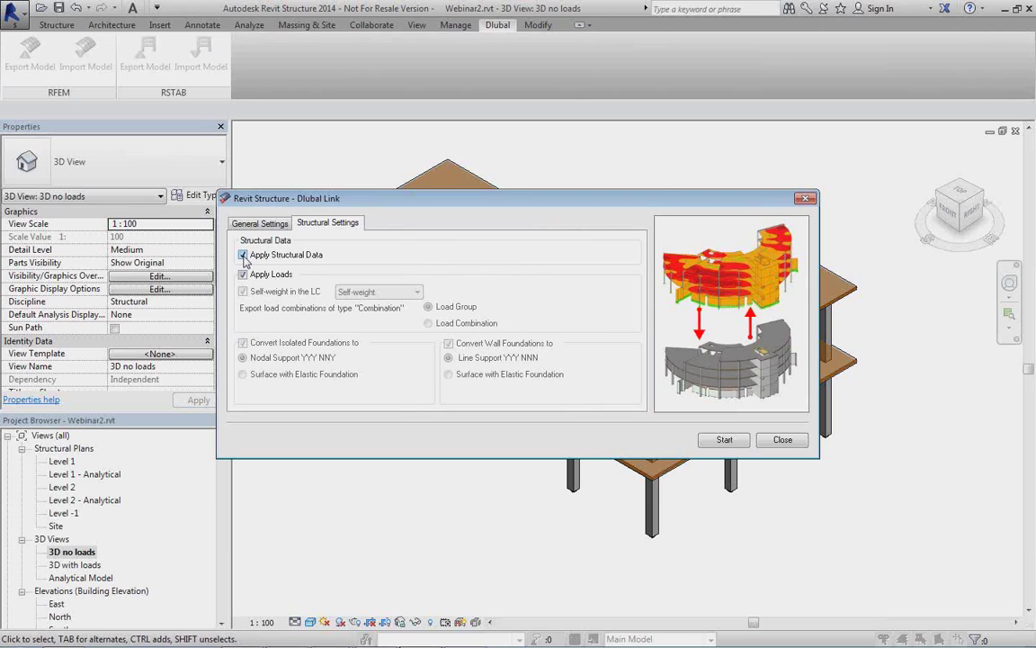
pyautogui.moveTo(431, 646)
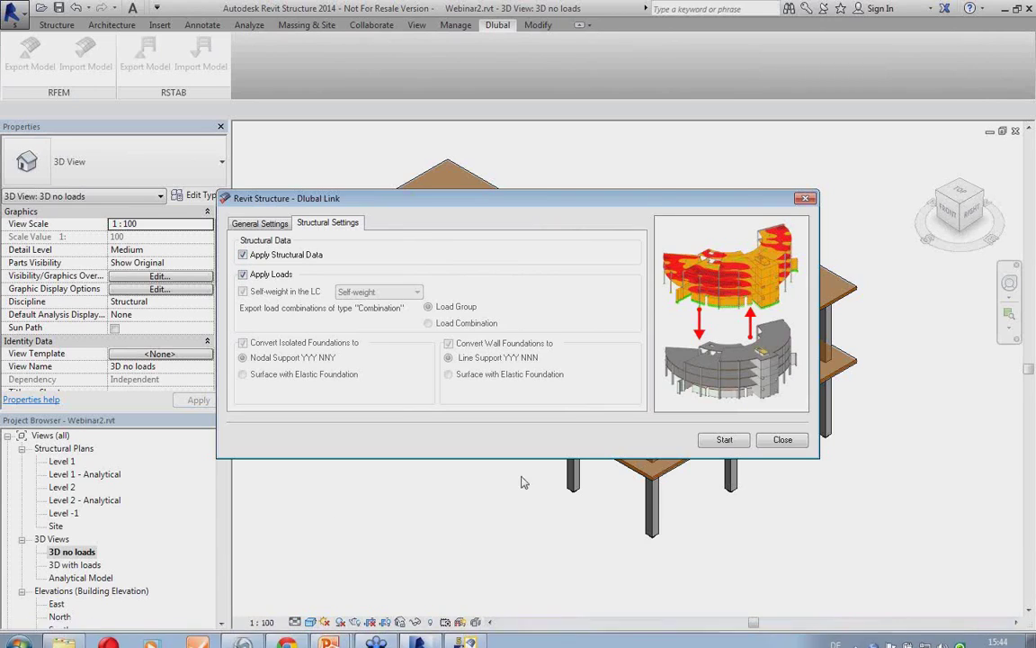
pyautogui.click(782, 440)
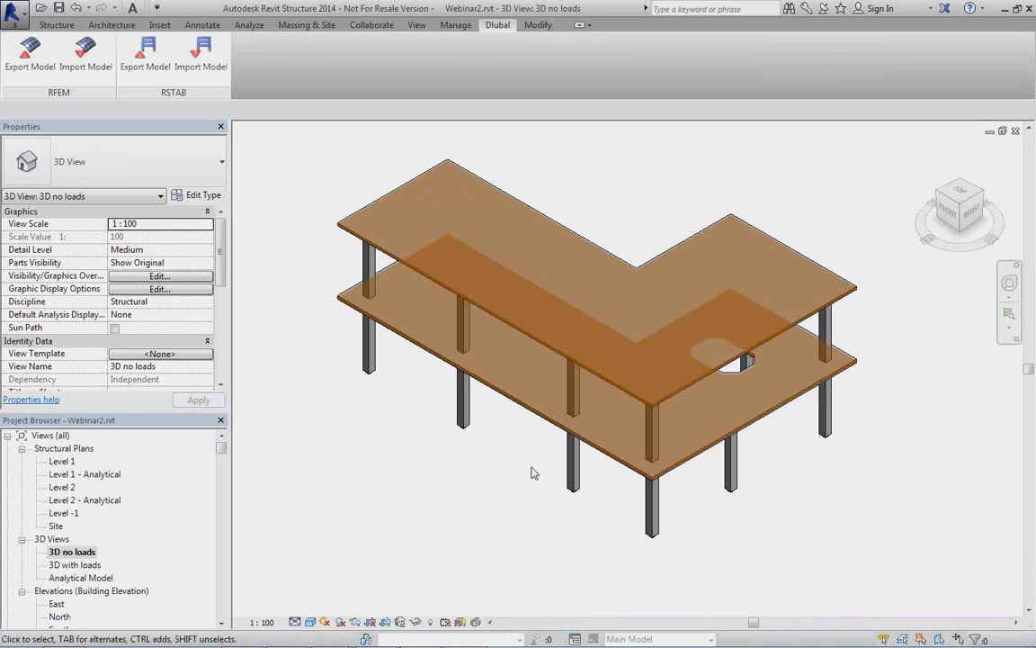
# Close all open views of the Webinar2 project without saving the changes.
pyautogui.click(1002, 132)
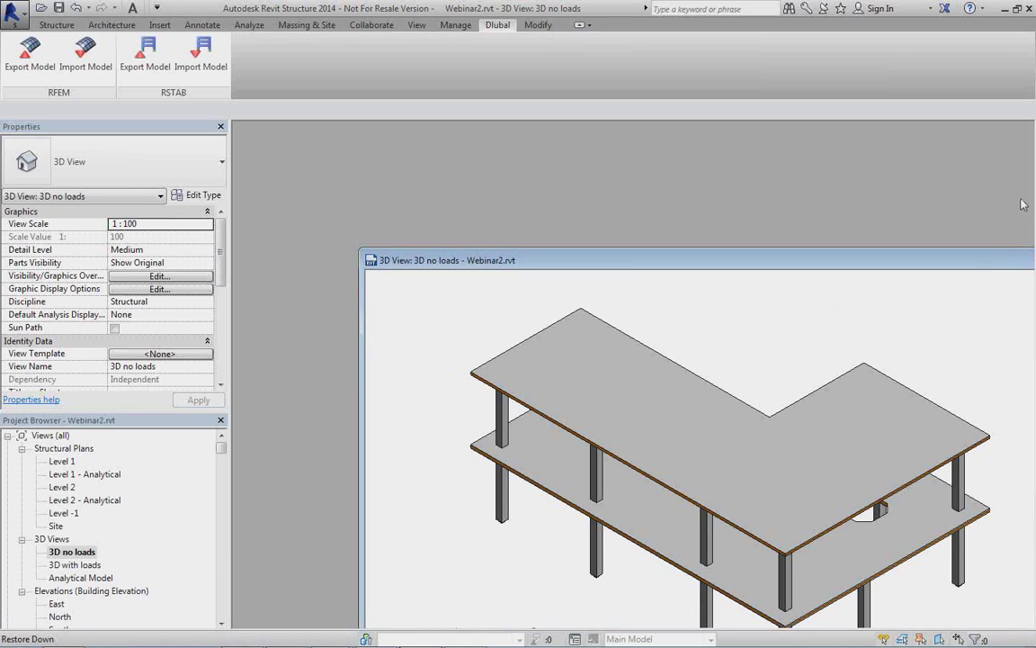
pyautogui.moveTo(997, 262); pyautogui.dragTo(827, 233)
pyautogui.click(1005, 232)
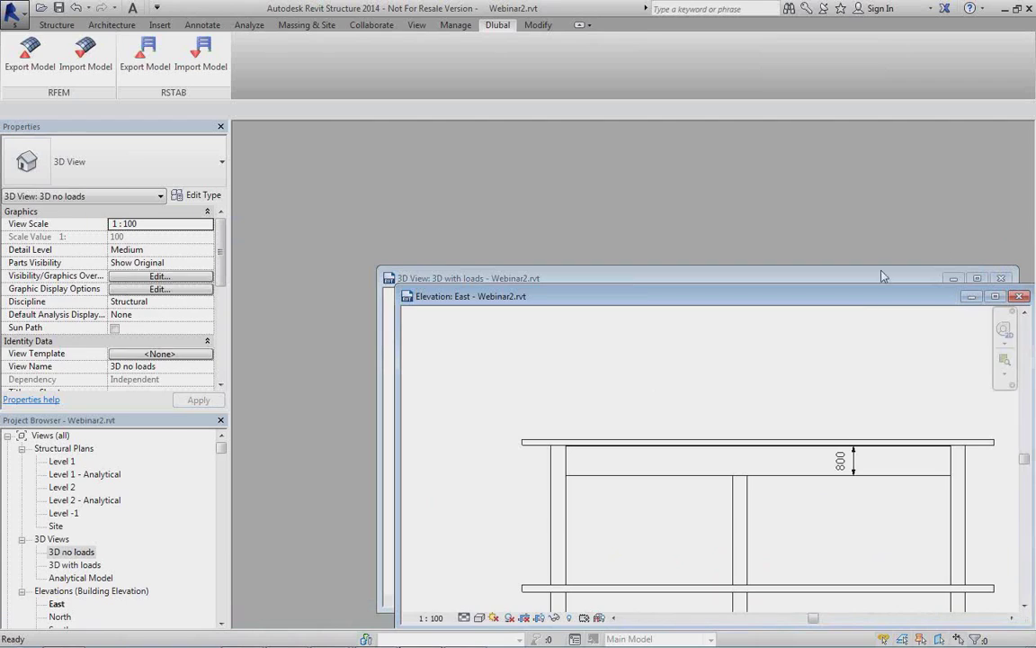
pyautogui.click(1019, 296)
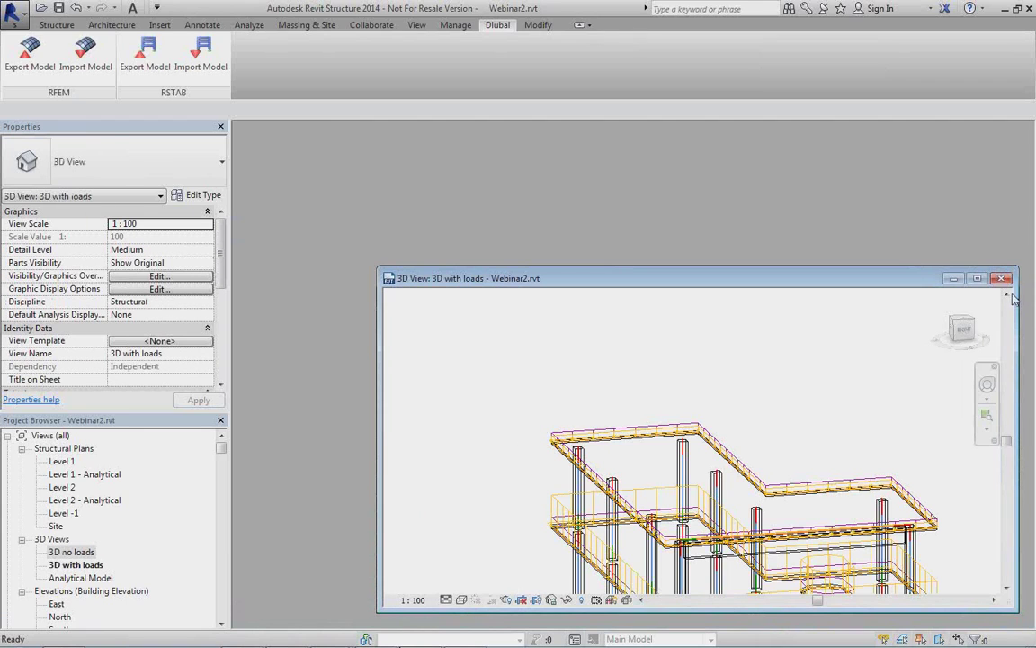
pyautogui.click(999, 278)
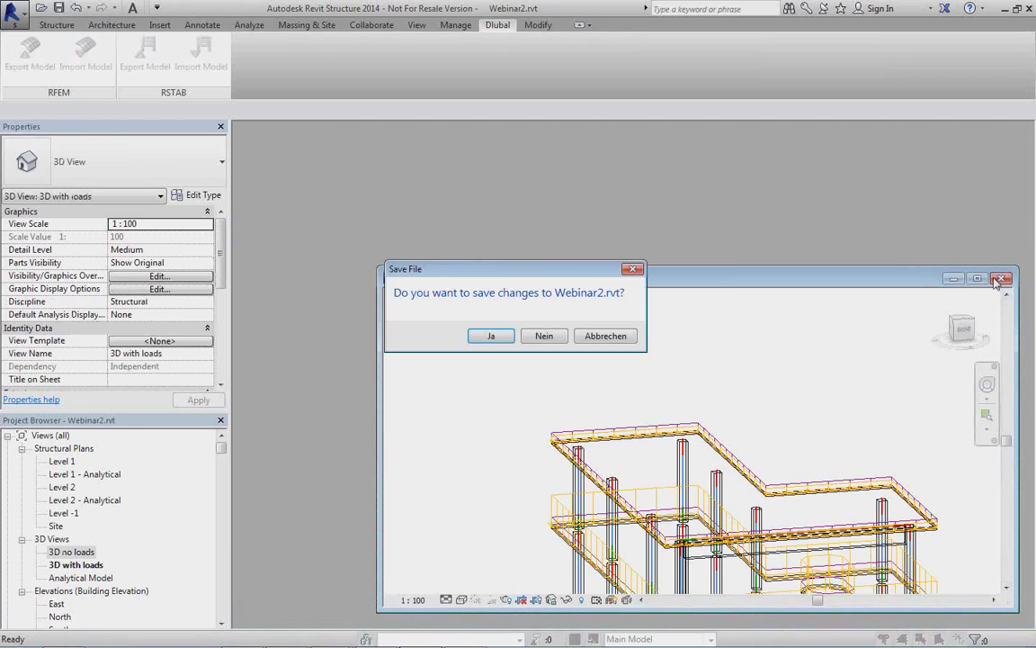
pyautogui.click(561, 336)
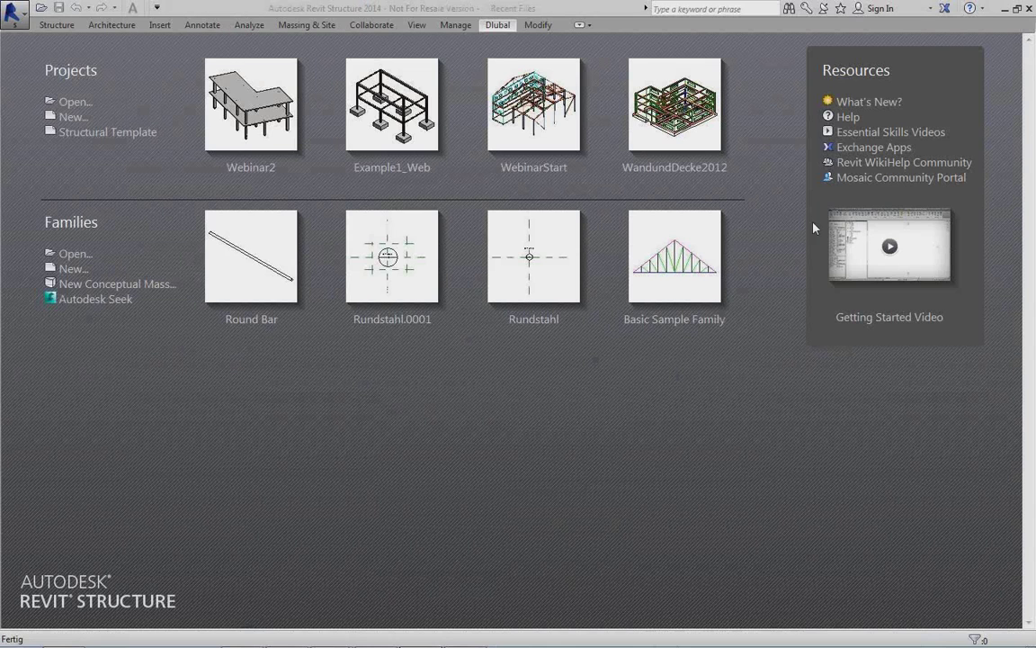
# Switch to RFEM and close the Webinar2 model.
pyautogui.moveTo(465, 640)
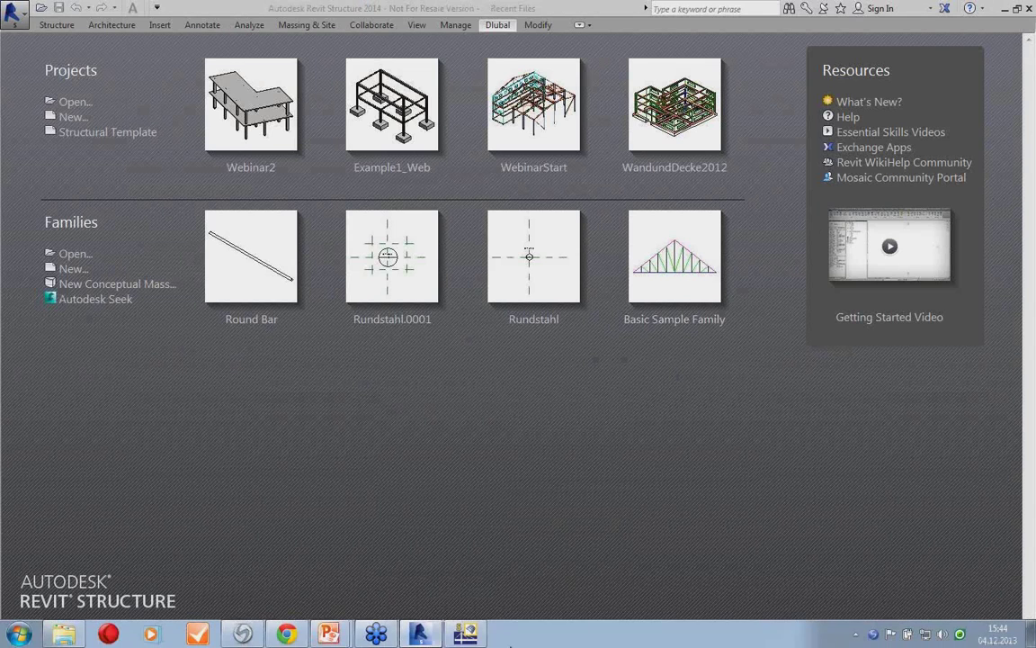
pyautogui.click(465, 634)
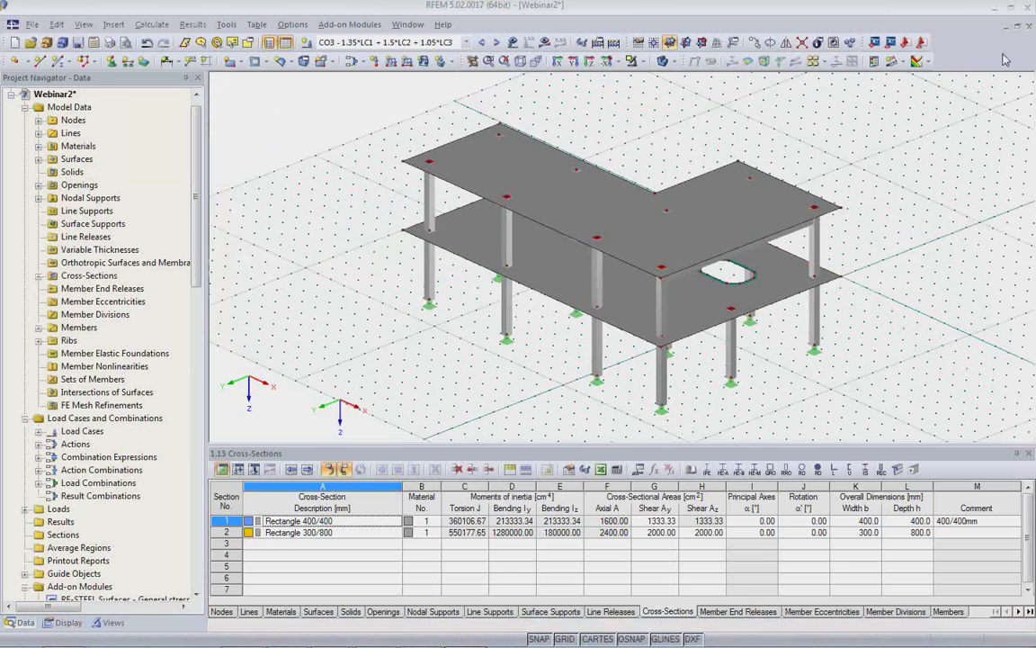
pyautogui.click(1030, 27)
pyautogui.click(506, 347)
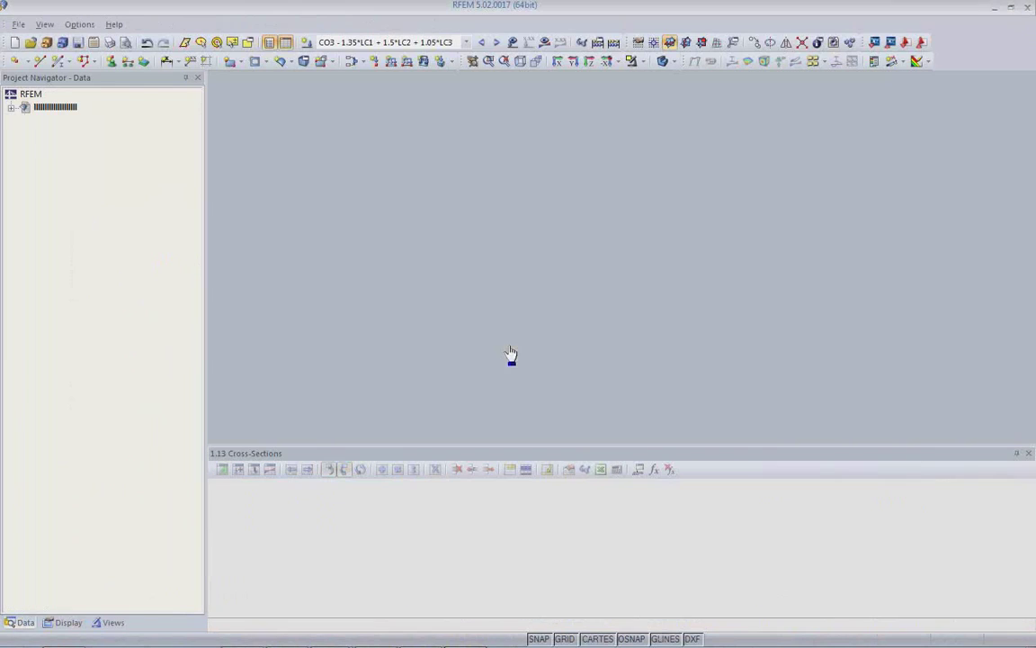
# Switch back to Revit, open the recent WebinarStart project, and set its 3D no loads view to the Shaded visual style.
pyautogui.moveTo(465, 640)
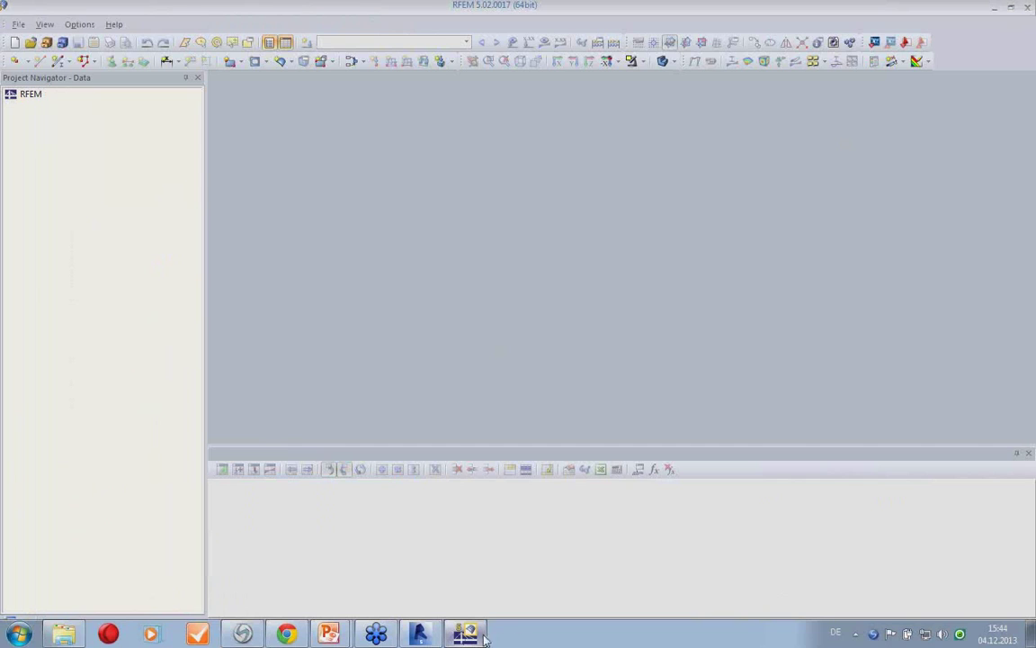
pyautogui.click(418, 634)
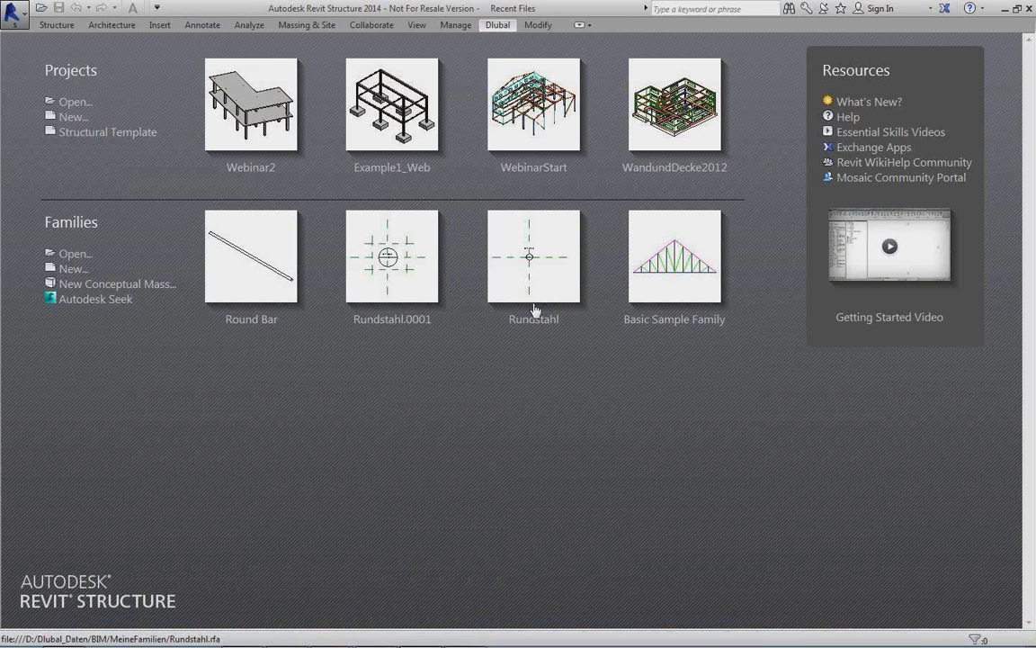
pyautogui.click(536, 142)
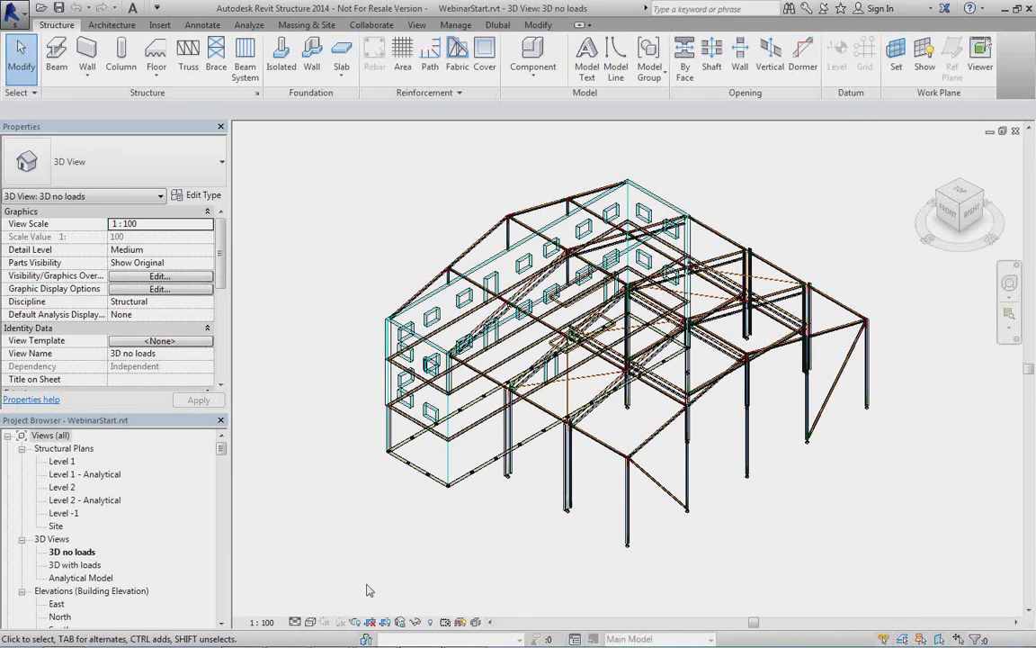
pyautogui.click(310, 622)
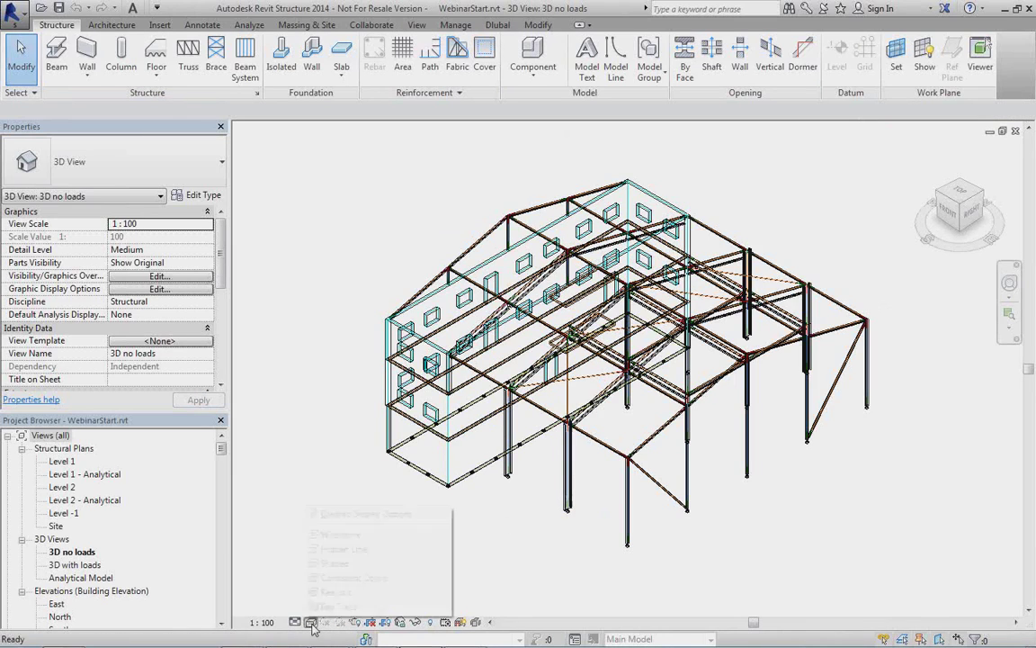
pyautogui.click(335, 565)
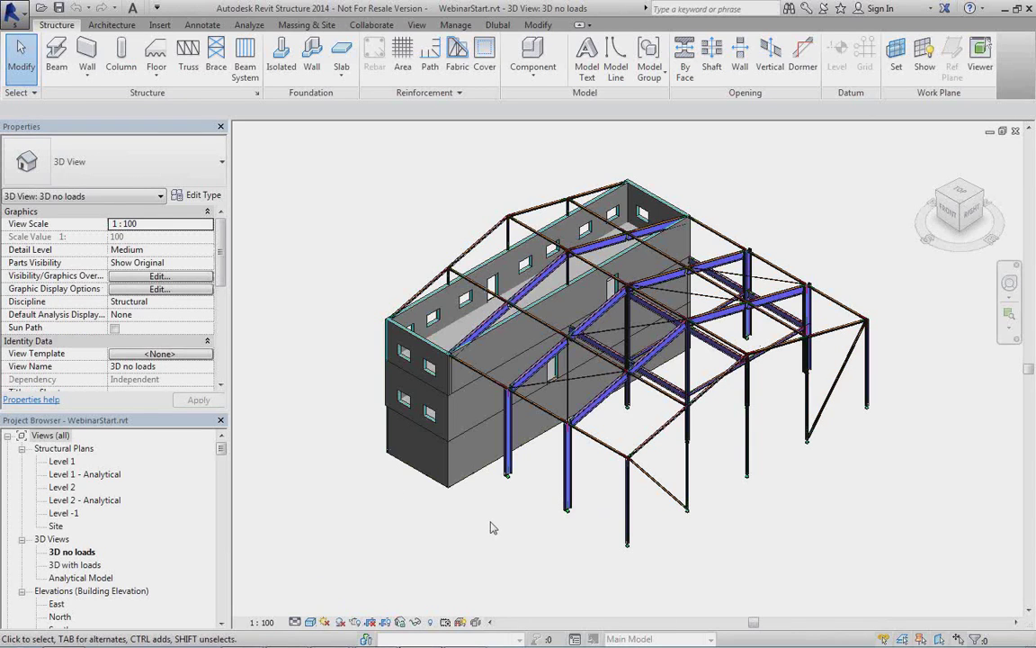
pyautogui.keyDown('shift'); pyautogui.moveTo(490, 528); pyautogui.dragTo(430, 527, button='middle'); pyautogui.keyUp('shift')
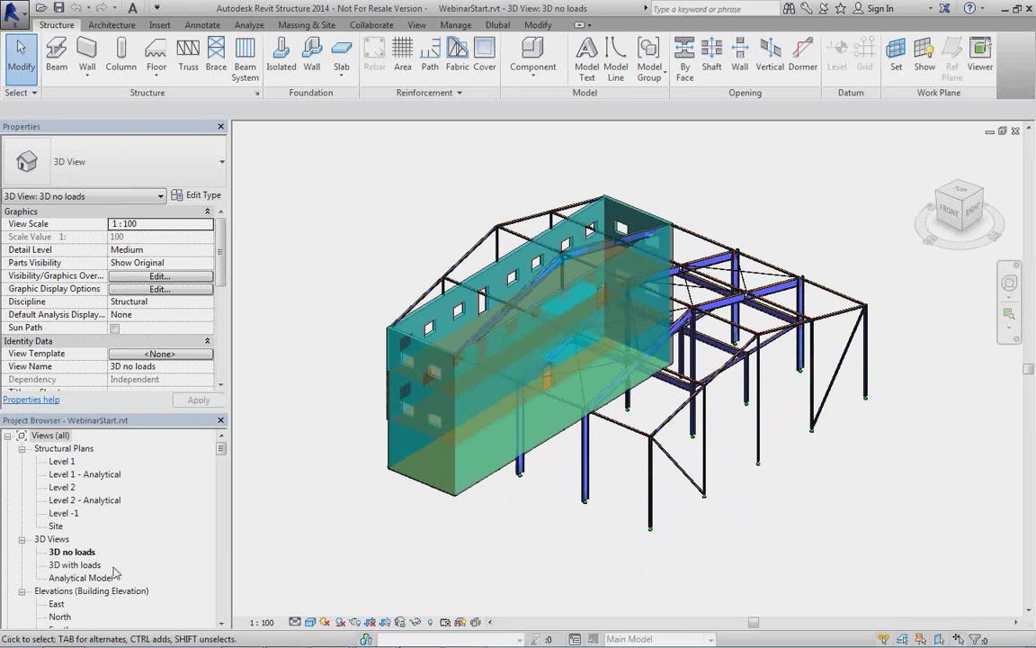
# Open the Analytical Model view and examine the line loads, member ends and supports of the hall frame and adjoining building.
pyautogui.doubleClick(81, 577)
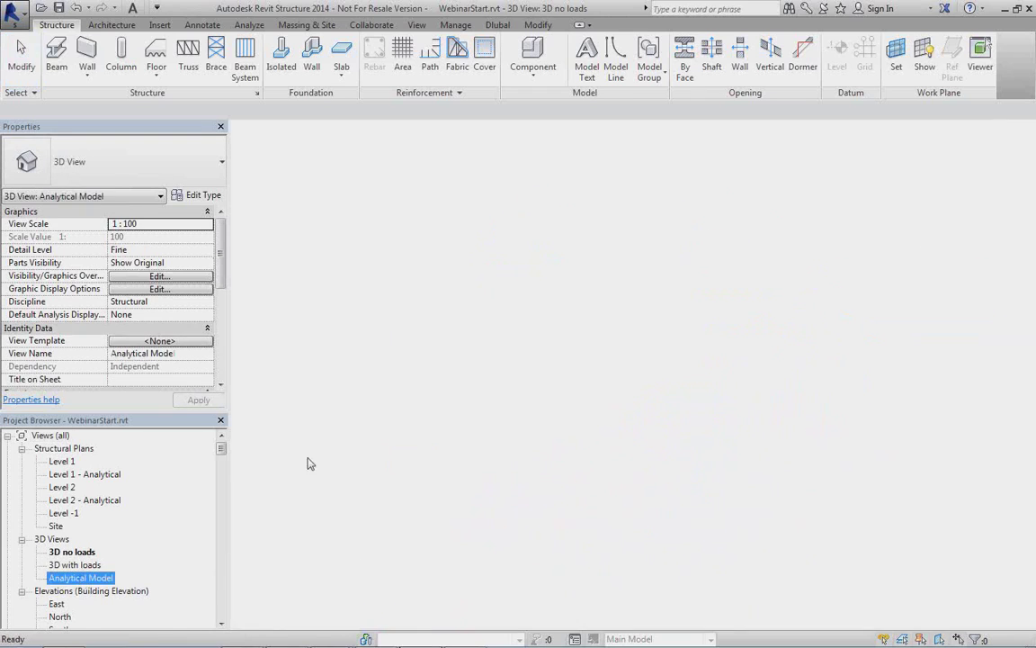
pyautogui.scroll(5, 540, 341)
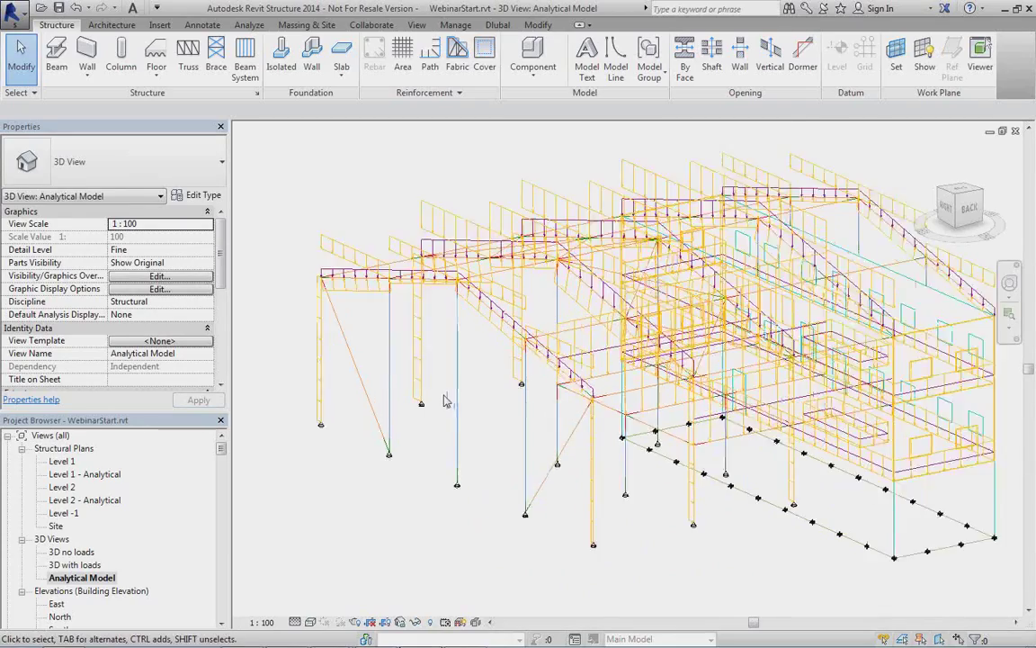
pyautogui.moveTo(527, 346); pyautogui.dragTo(556, 469, button='middle')
pyautogui.scroll(-1, 458, 398)
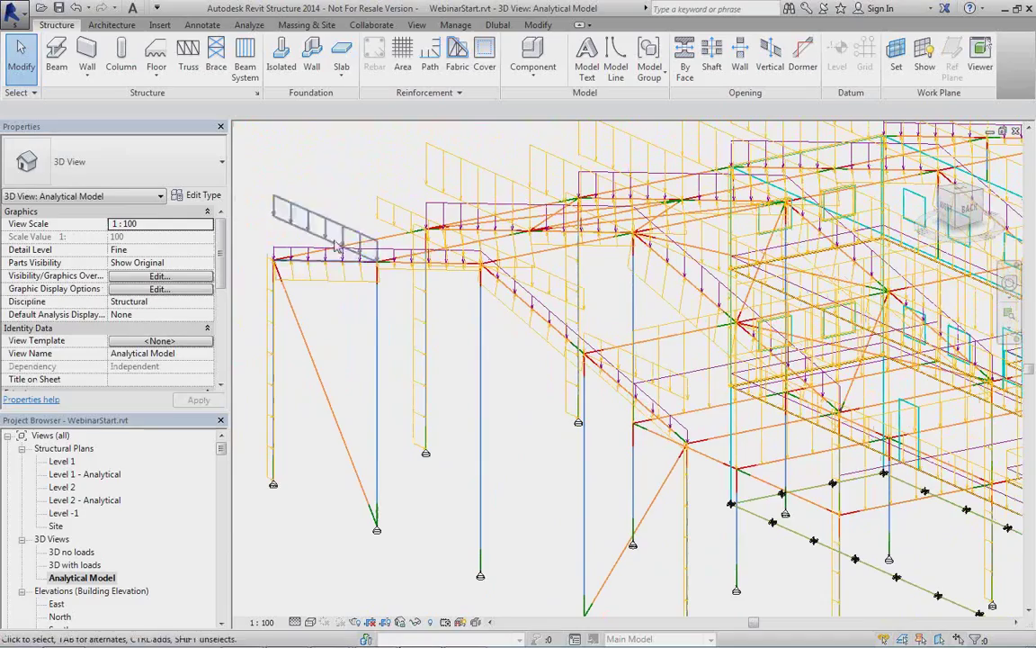
pyautogui.scroll(-4, 408, 302)
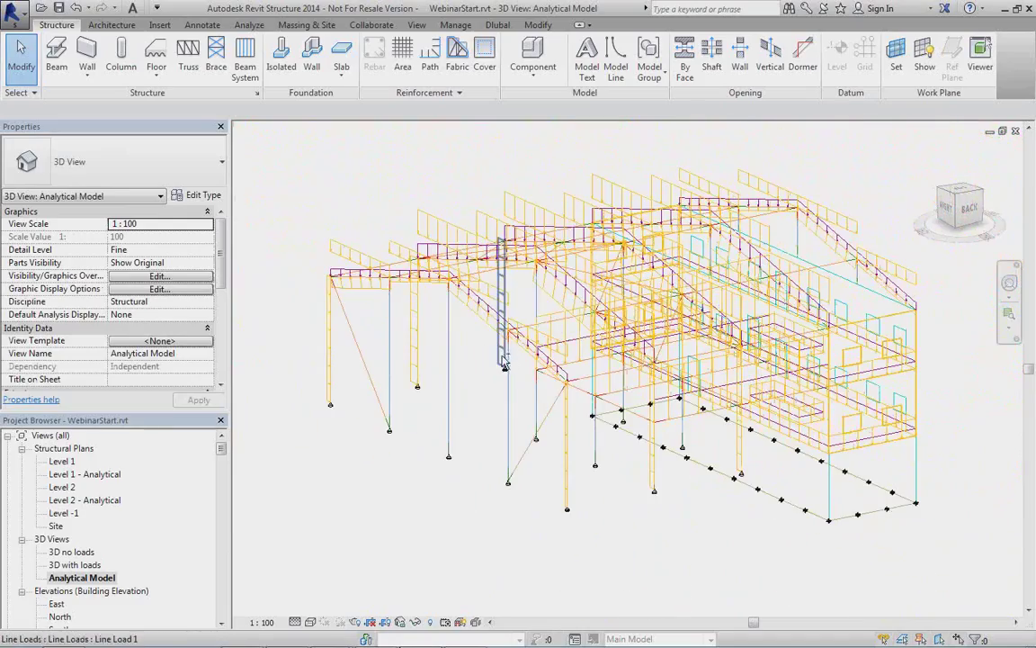
pyautogui.moveTo(493, 428)
pyautogui.keyDown('shift'); pyautogui.mouseDown(button='middle')
pyautogui.moveTo(562, 393)
pyautogui.moveTo(753, 366)
pyautogui.moveTo(662, 410)
pyautogui.moveTo(477, 376)
pyautogui.moveTo(440, 393)
pyautogui.moveTo(499, 388)
pyautogui.moveTo(504, 413)
pyautogui.mouseUp(button='middle'); pyautogui.keyUp('shift')
pyautogui.scroll(6, 506, 428)
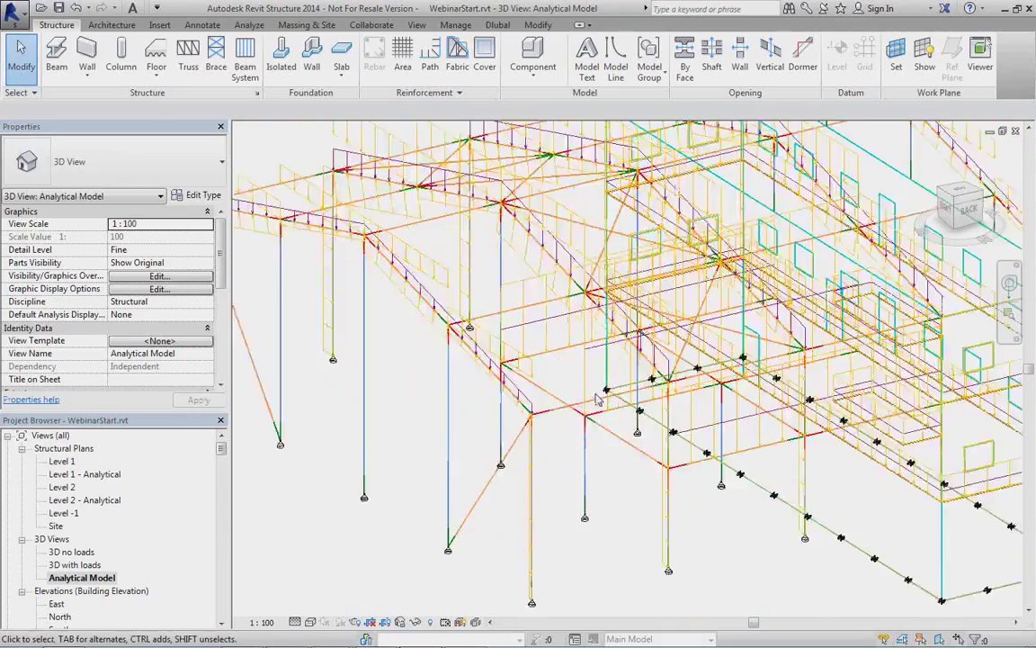
pyautogui.scroll(2, 507, 428)
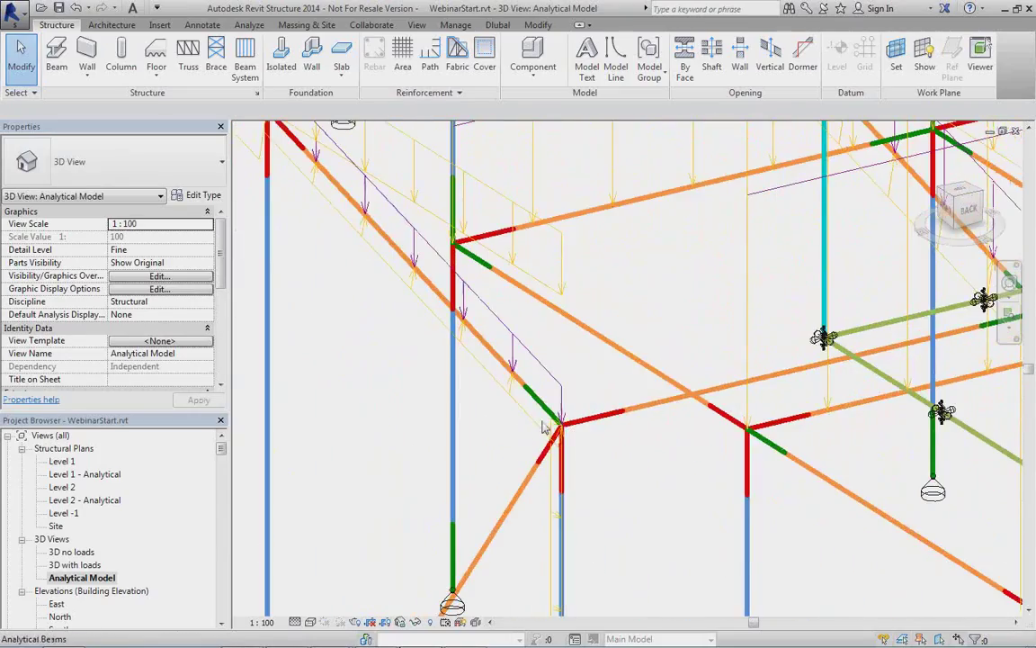
pyautogui.scroll(-5, 543, 420)
pyautogui.scroll(-6, 543, 421)
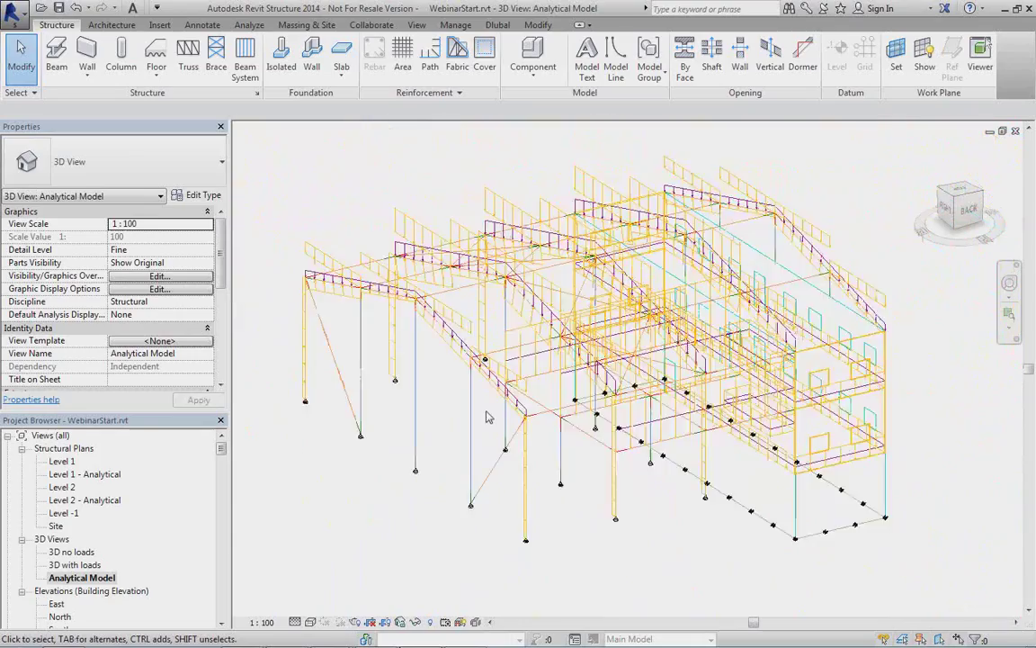
pyautogui.moveTo(459, 423)
pyautogui.keyDown('shift'); pyautogui.mouseDown(button='middle')
pyautogui.moveTo(555, 428)
pyautogui.moveTo(587, 410)
pyautogui.moveTo(418, 433)
pyautogui.moveTo(573, 341)
pyautogui.moveTo(454, 405)
pyautogui.mouseUp(button='middle'); pyautogui.keyUp('shift')
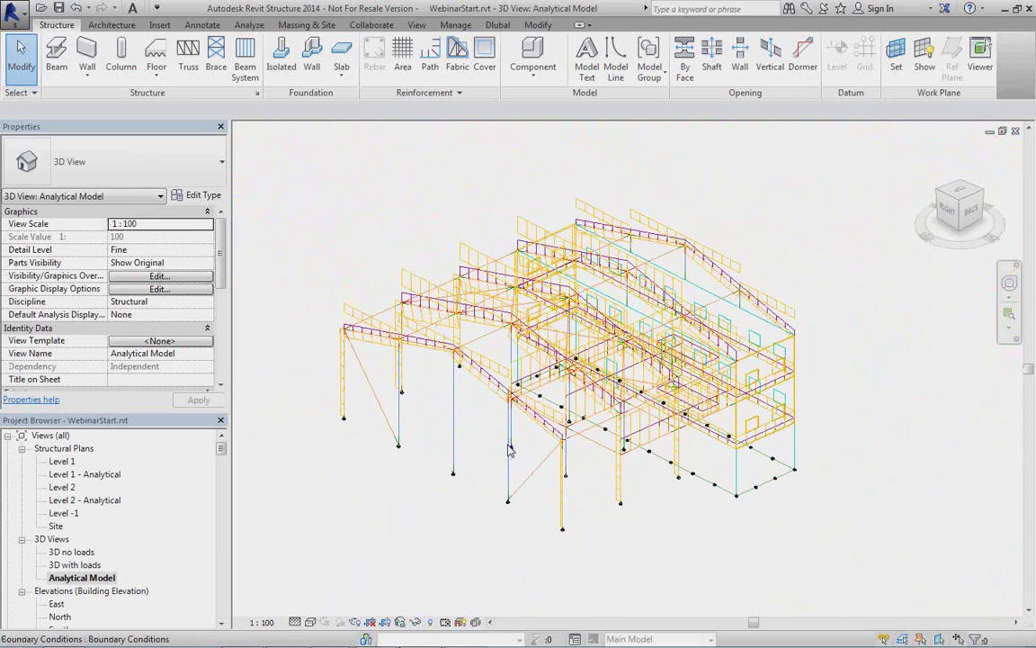
# Return to the 3D no loads view and turn off the display of all analytical model categories.
pyautogui.doubleClick(72, 551)
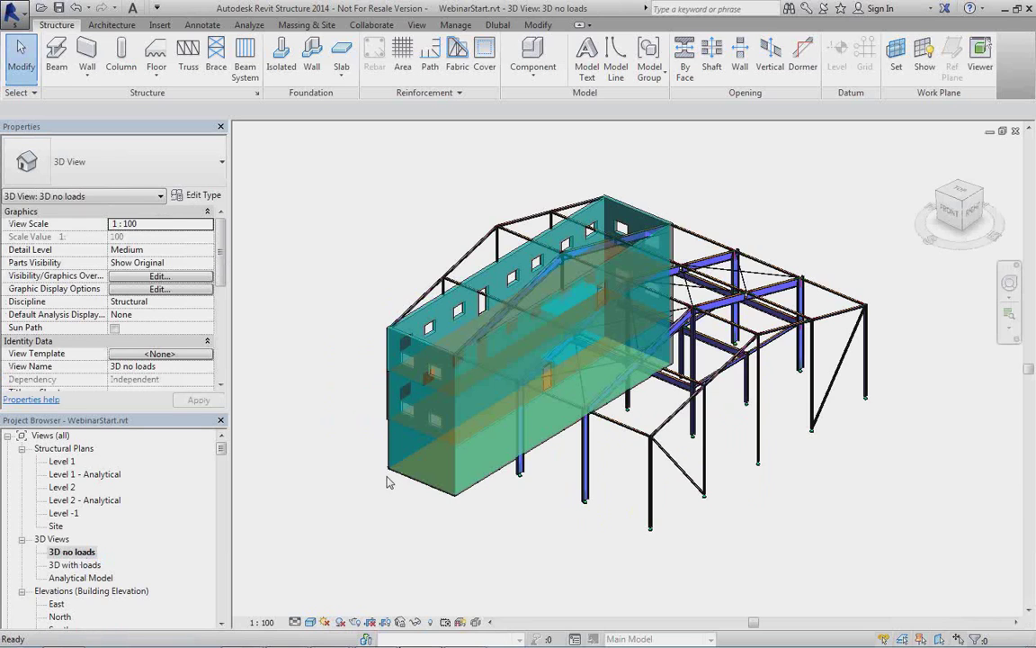
pyautogui.press('v')
pyautogui.press('v')
pyautogui.click(546, 214)
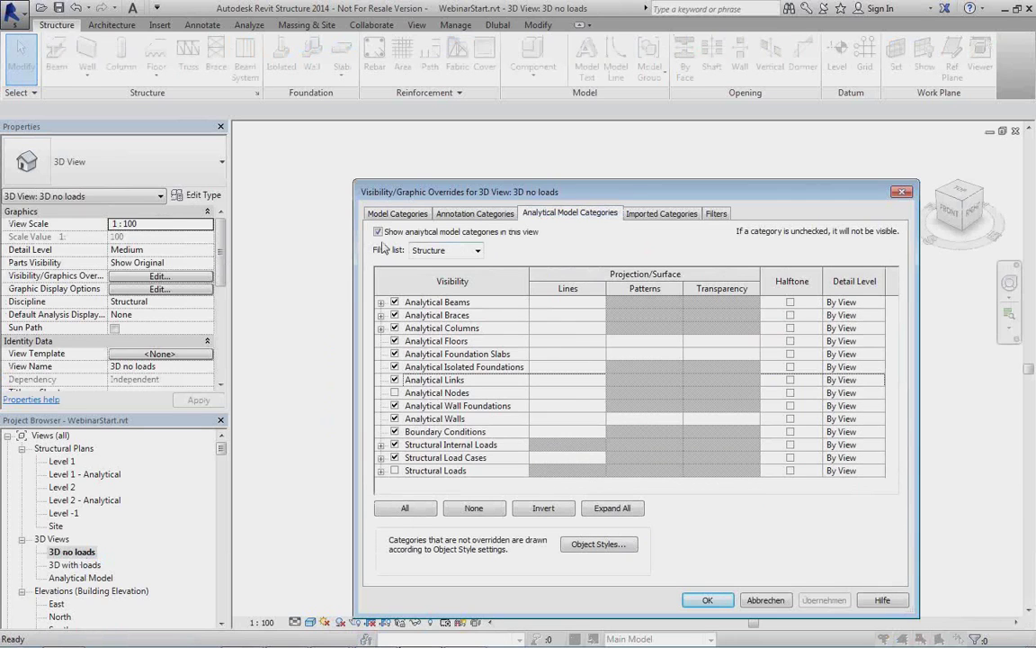
pyautogui.click(378, 231)
pyautogui.press('Return')
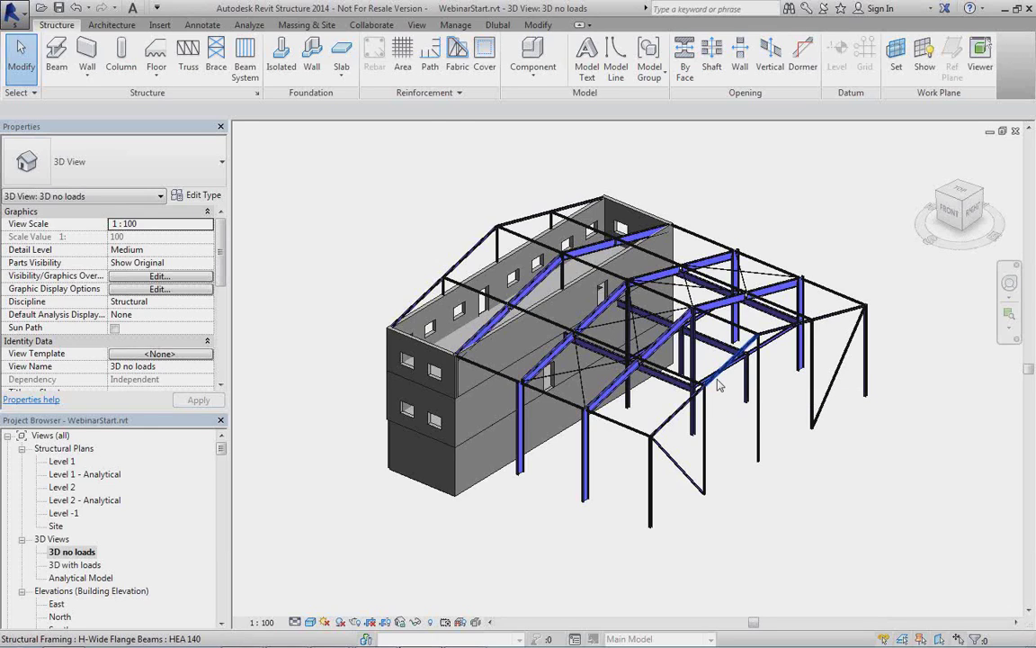
# Export the model to RFEM as a new structure, including structural data and loads, with self-weight assigned to the Self-weight load case.
pyautogui.click(497, 25)
pyautogui.click(27, 63)
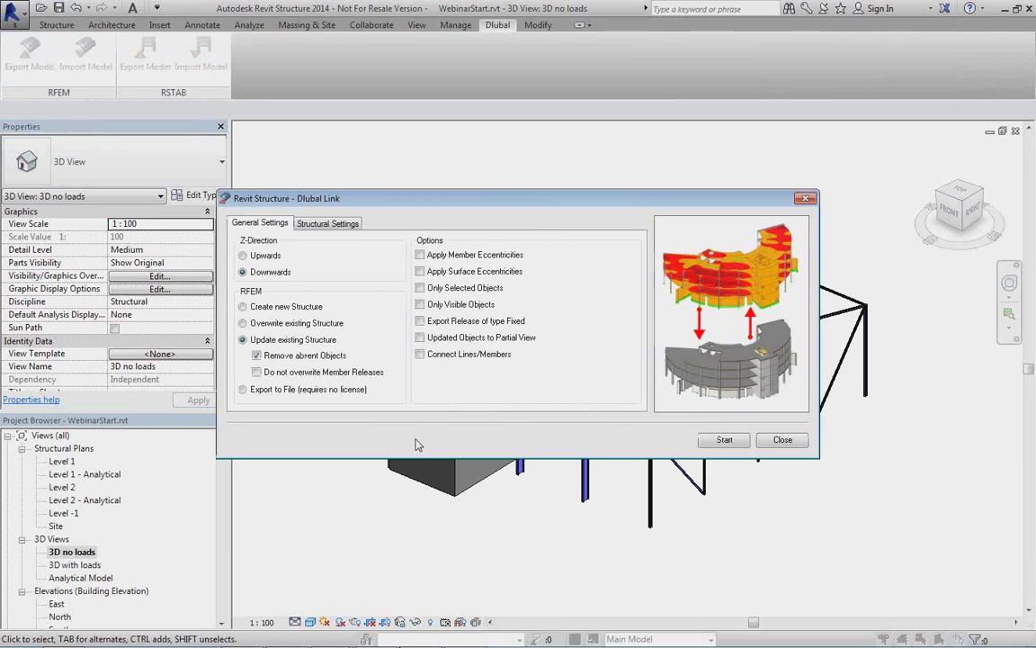
pyautogui.click(283, 307)
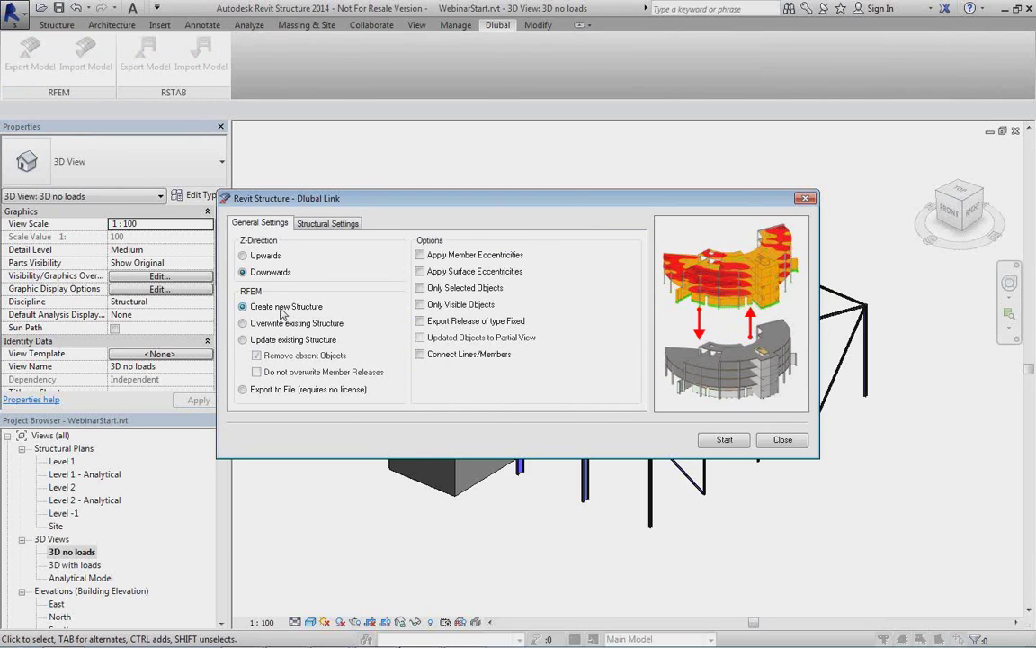
pyautogui.click(328, 224)
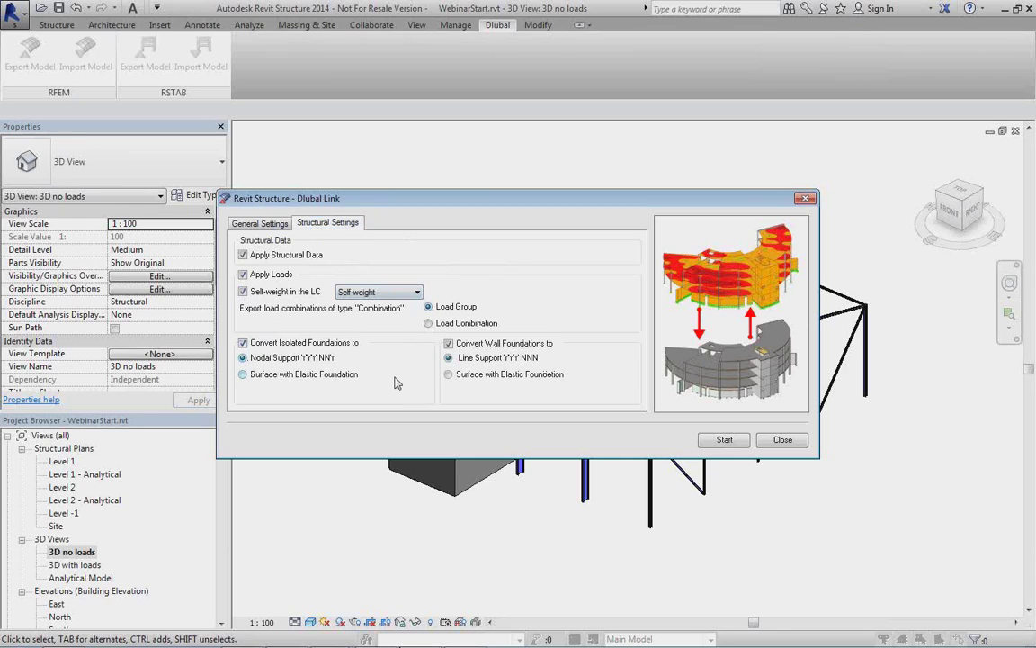
pyautogui.click(403, 292)
pyautogui.click(403, 293)
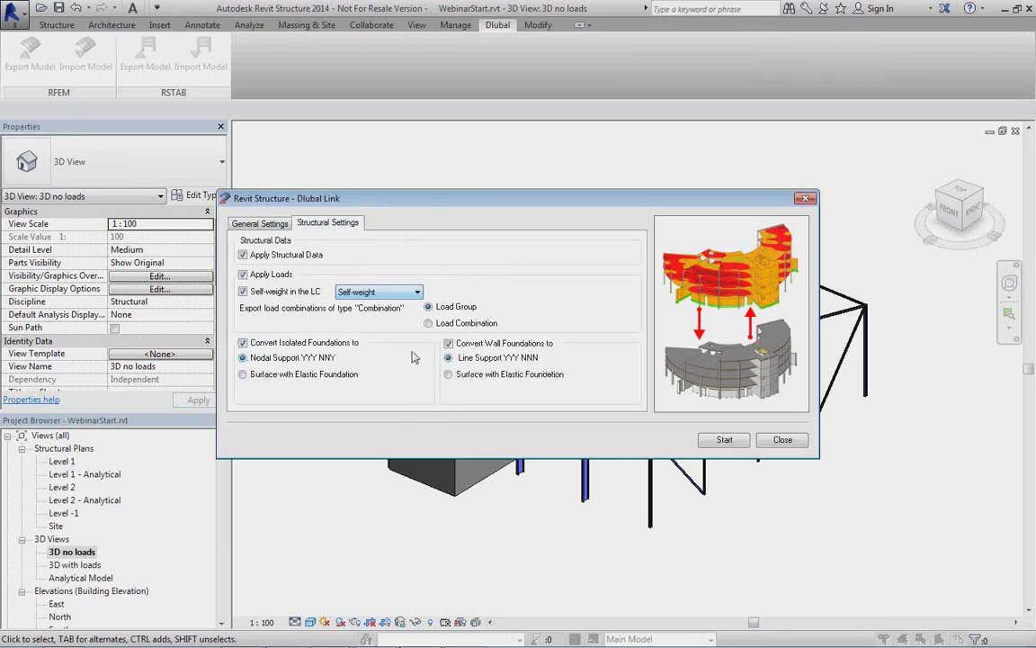
pyautogui.click(718, 443)
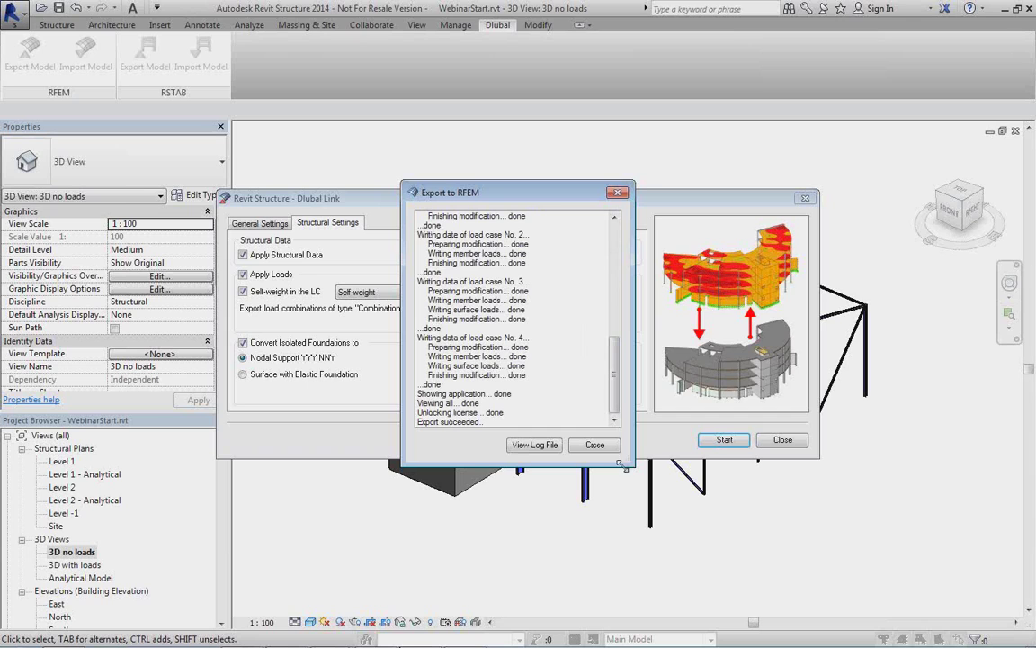
pyautogui.click(593, 444)
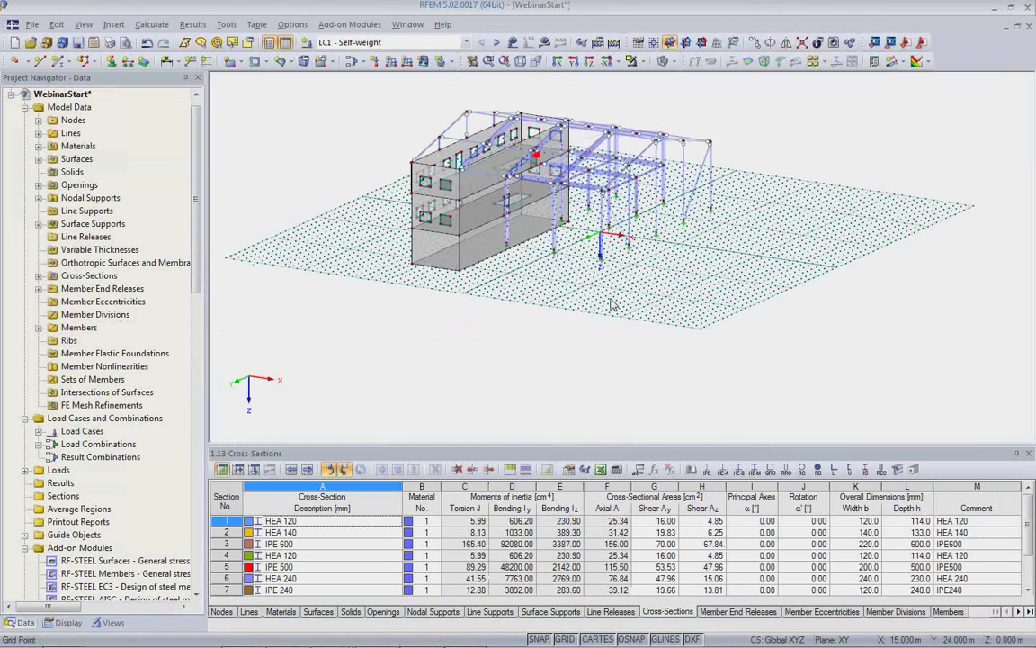
# Turn off the work plane grid in RFEM and look over the exported hall and building model.
pyautogui.moveTo(613, 303); pyautogui.dragTo(562, 387, button='middle')
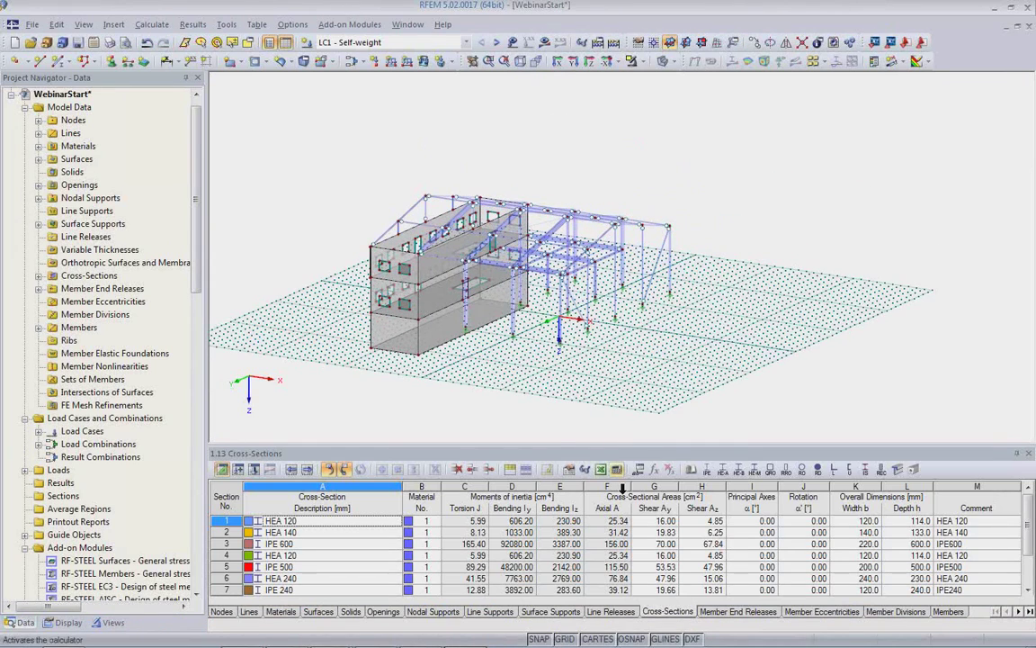
pyautogui.click(565, 639)
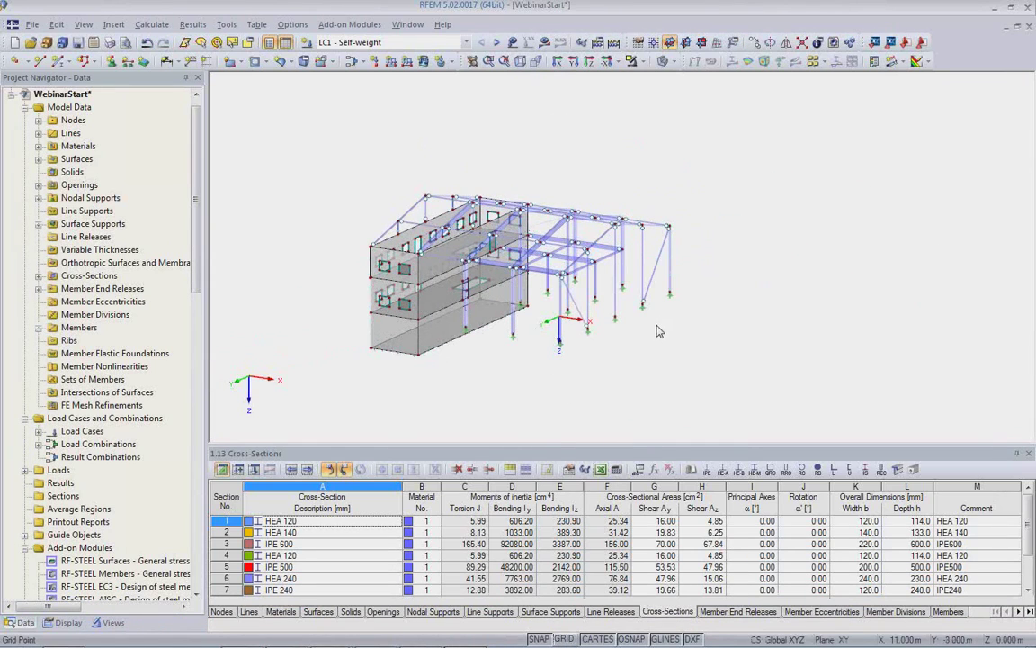
pyautogui.scroll(5, 568, 311)
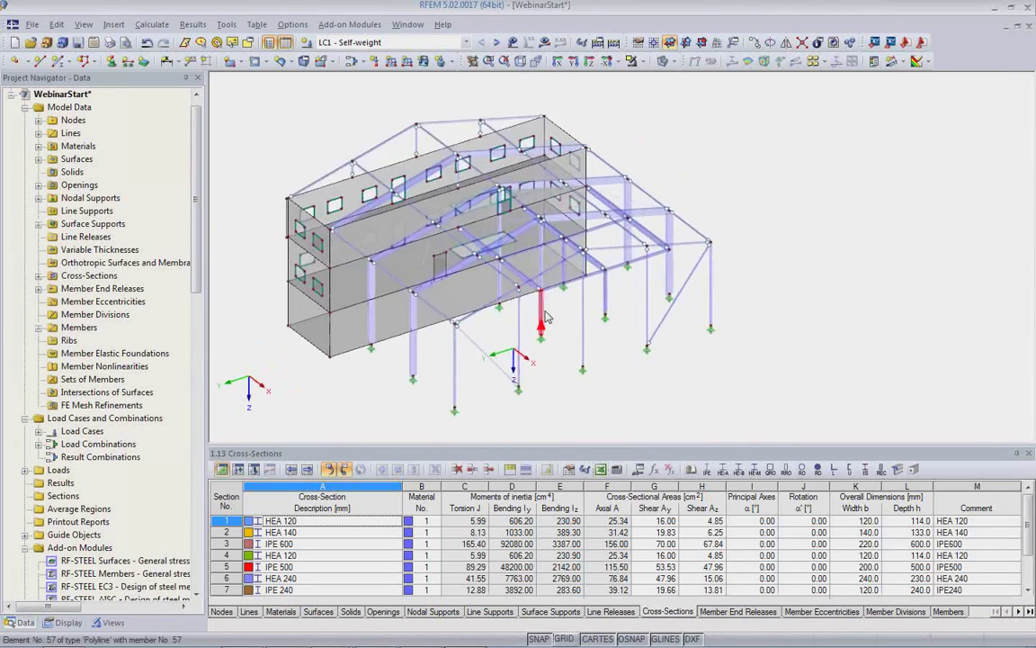
pyautogui.scroll(2, 551, 313)
pyautogui.scroll(-2, 595, 248)
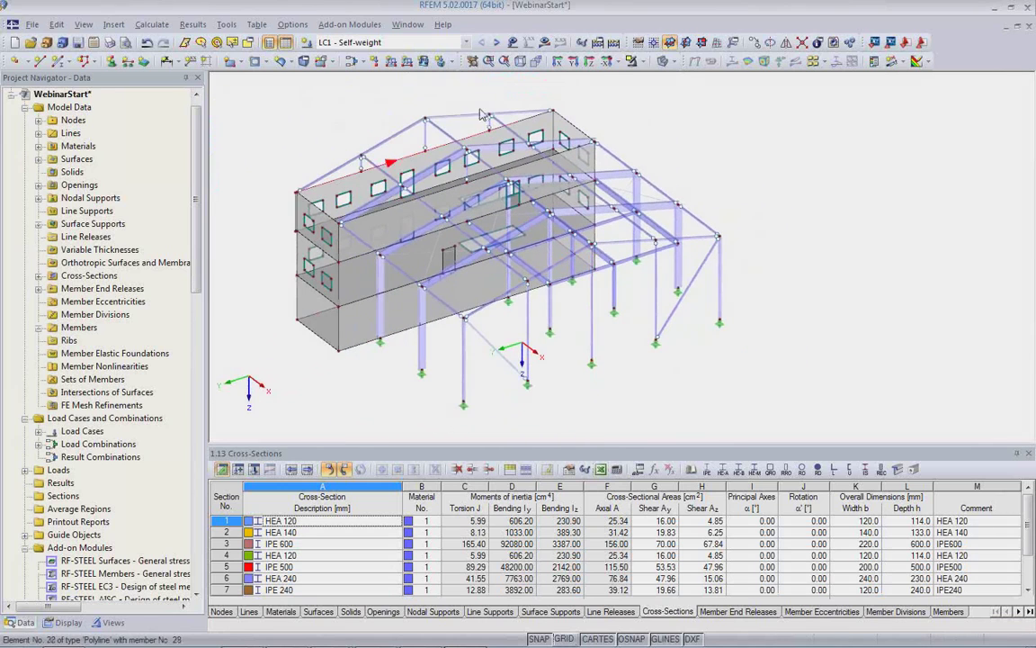
# Display the loads and review load cases Self-weight to Live and combinations CO2 and CO7, and turn off the load display.
pyautogui.click(512, 42)
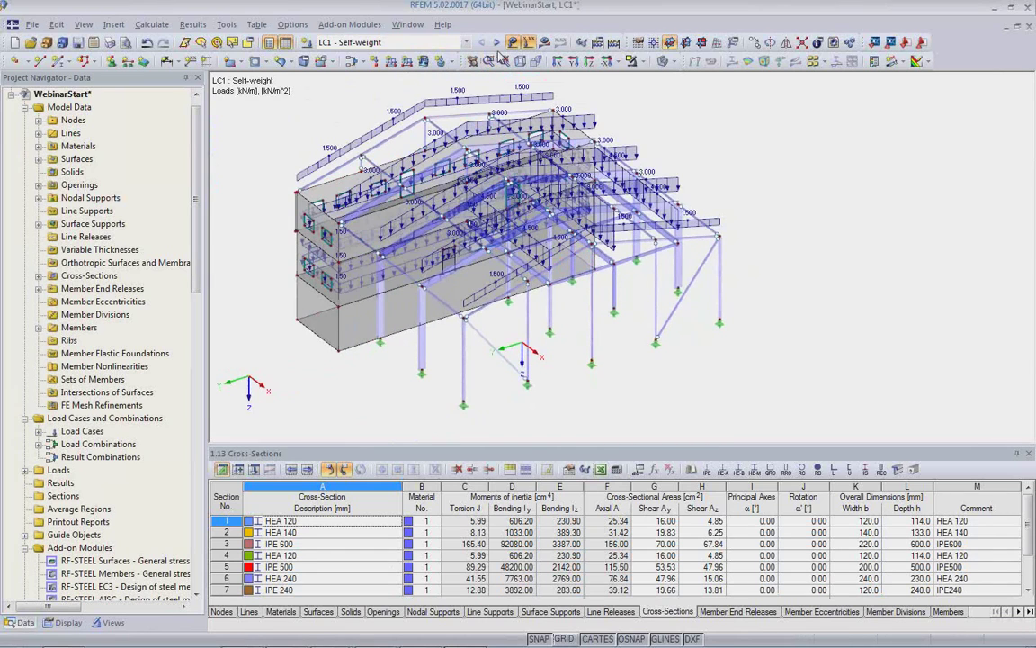
pyautogui.click(497, 43)
pyautogui.click(498, 43)
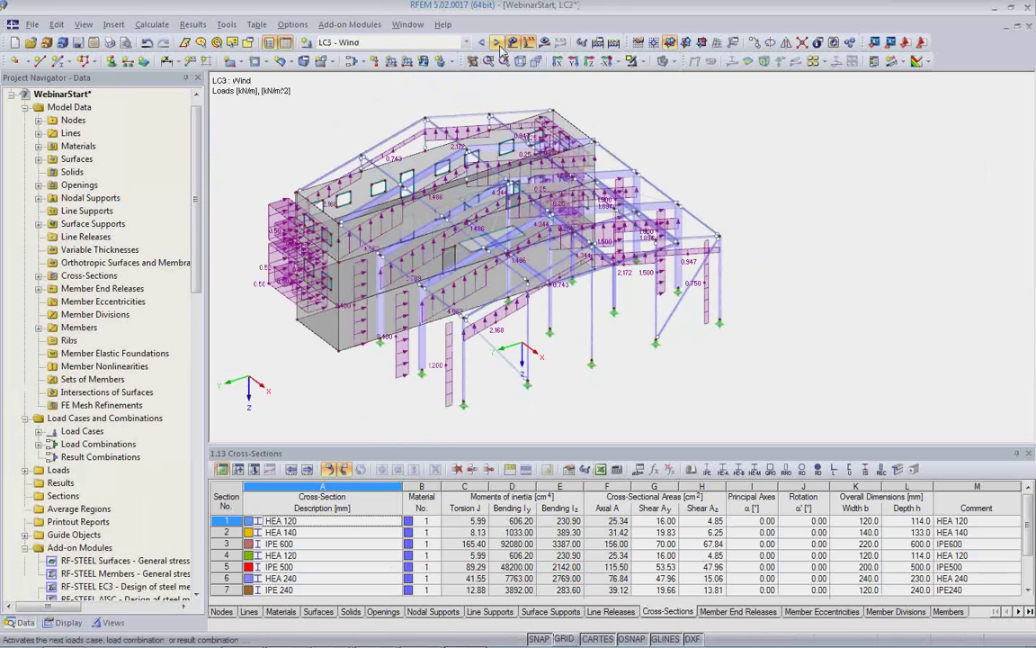
pyautogui.click(497, 43)
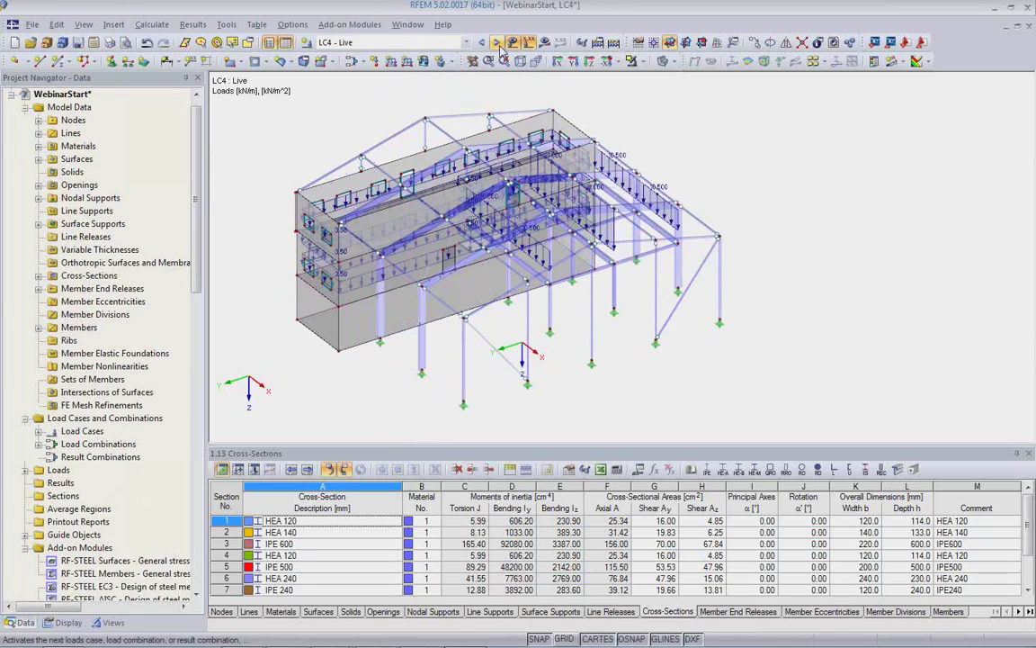
pyautogui.click(498, 44)
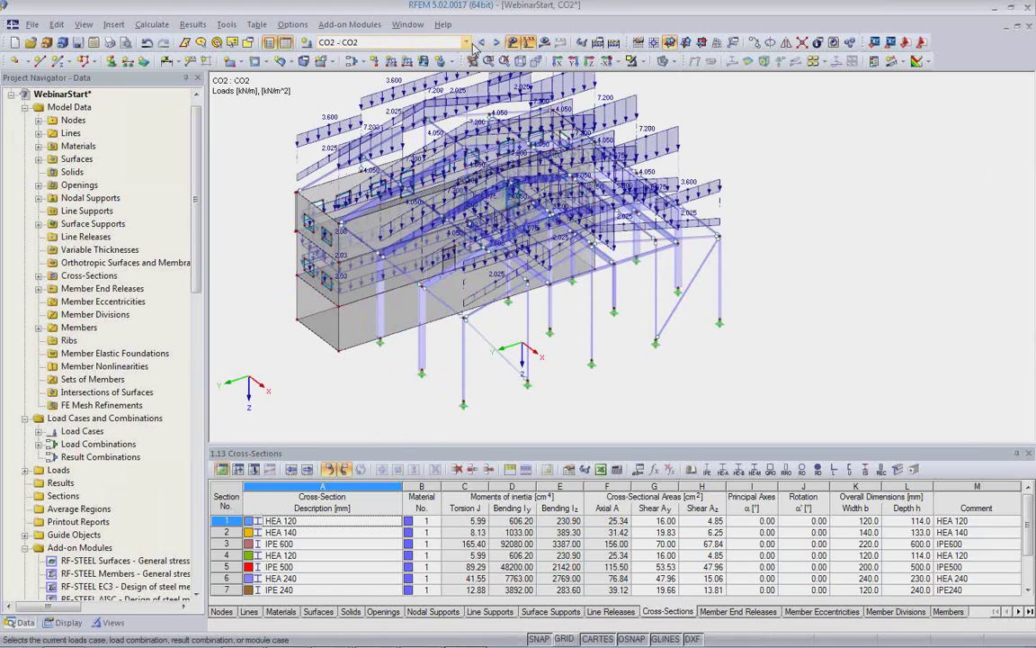
pyautogui.click(465, 42)
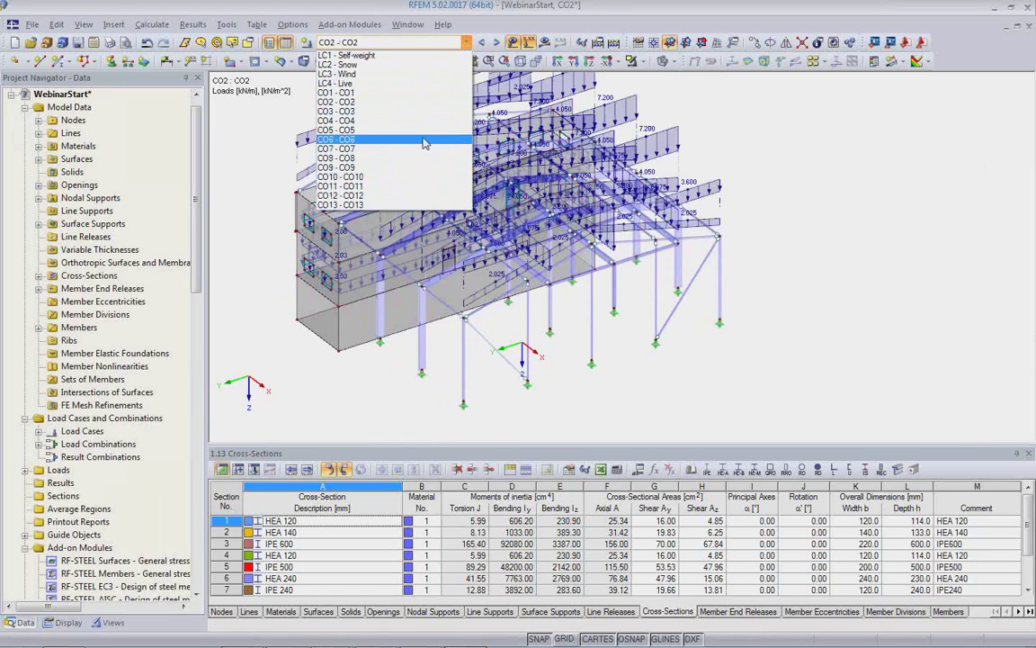
pyautogui.click(420, 156)
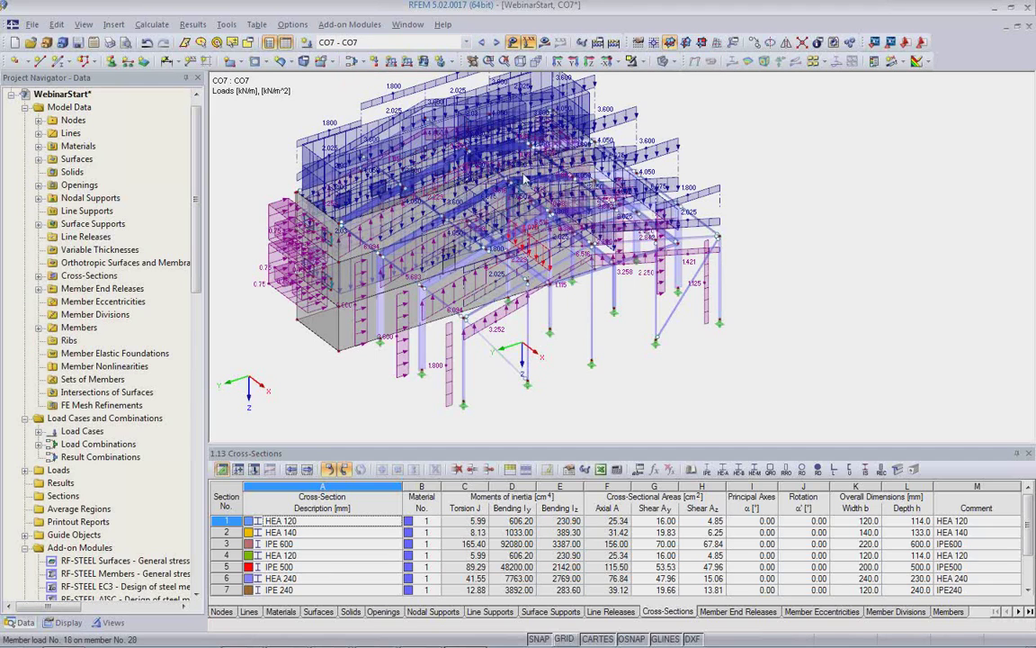
pyautogui.click(513, 43)
# Isolate the RD 30 bracing members with the generated visibility by cross-section and orient the model toward a side view.
pyautogui.scroll(-2, 131, 466)
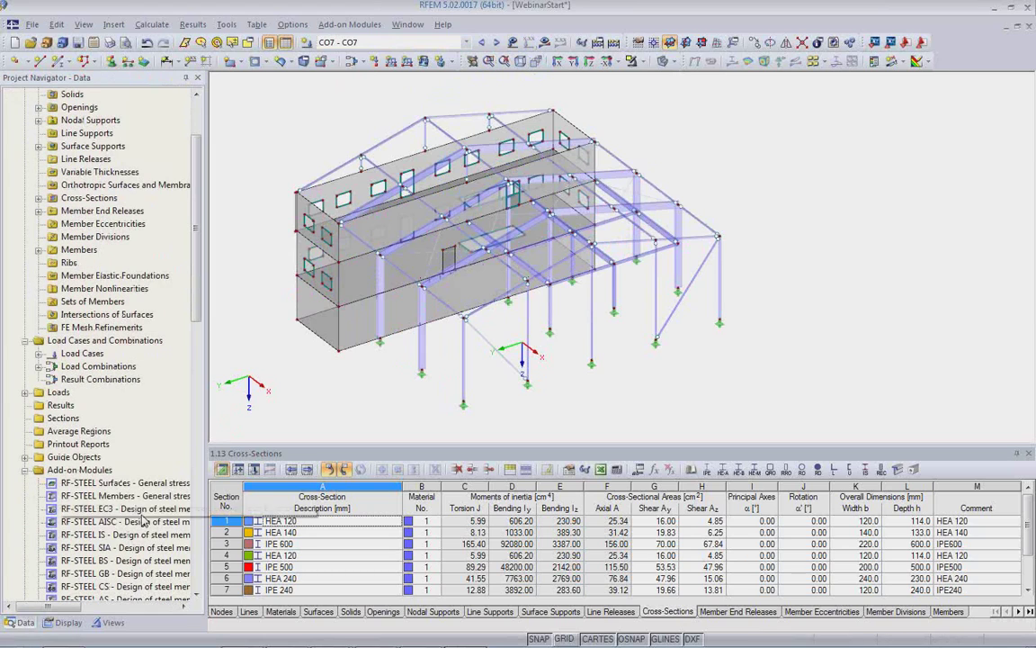
pyautogui.click(106, 622)
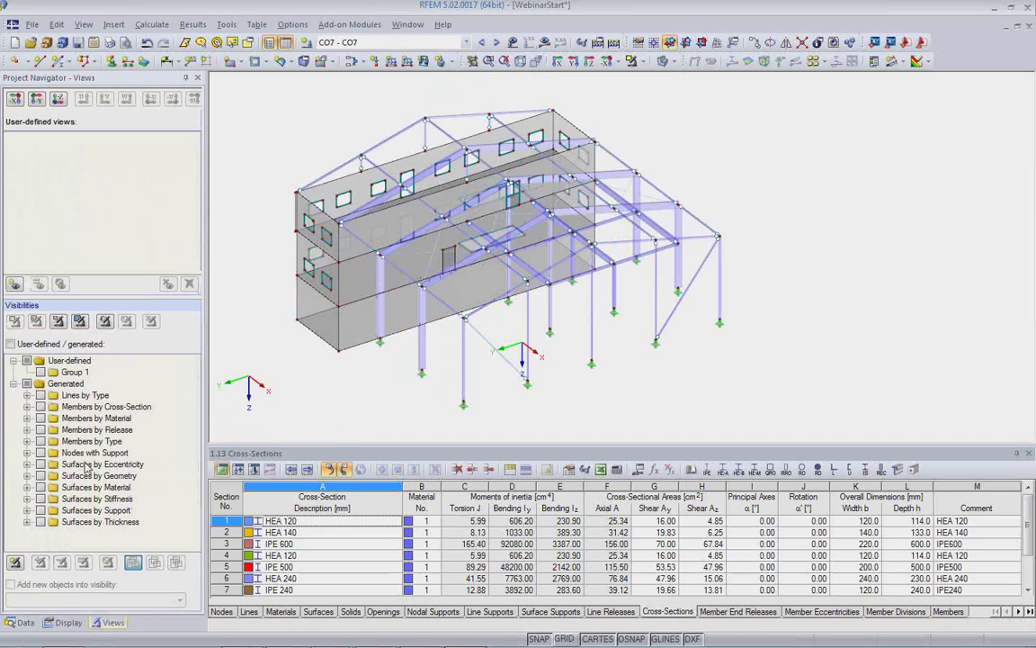
pyautogui.click(27, 406)
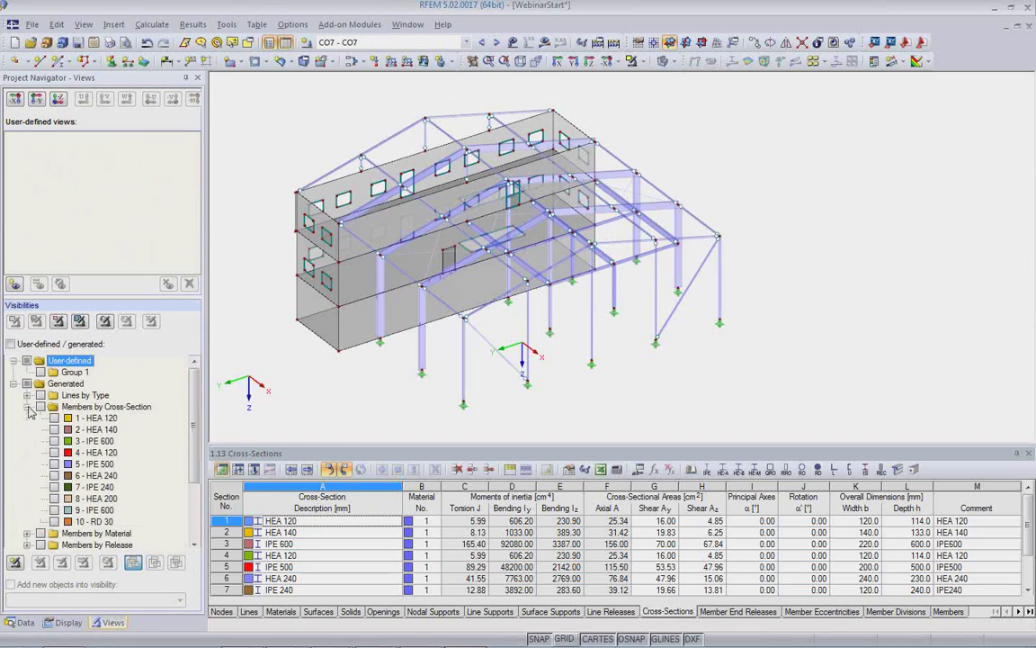
pyautogui.click(54, 521)
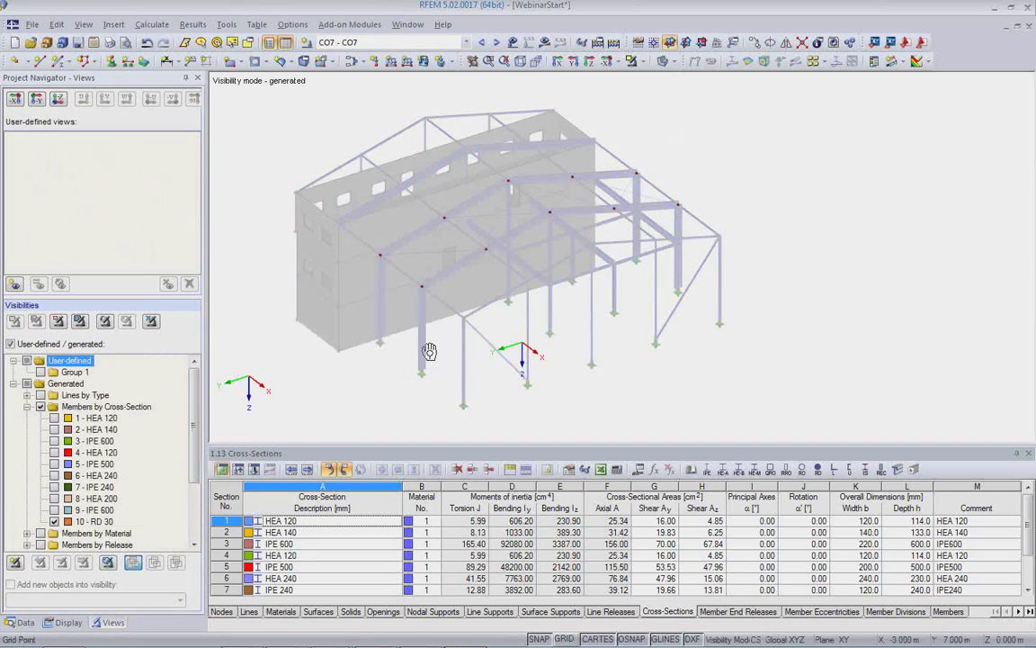
pyautogui.keyDown('ctrl'); pyautogui.moveTo(424, 347); pyautogui.dragTo(693, 278, button='middle'); pyautogui.keyUp('ctrl')
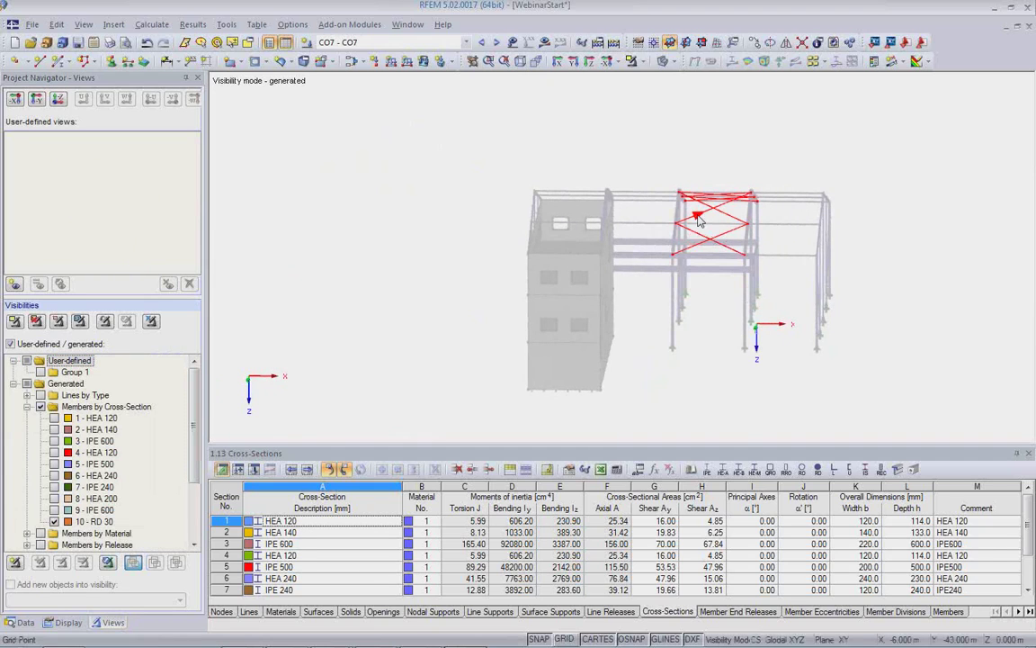
# Change the member type of the RD 30 bracing members to Tension.
pyautogui.doubleClick(719, 241)
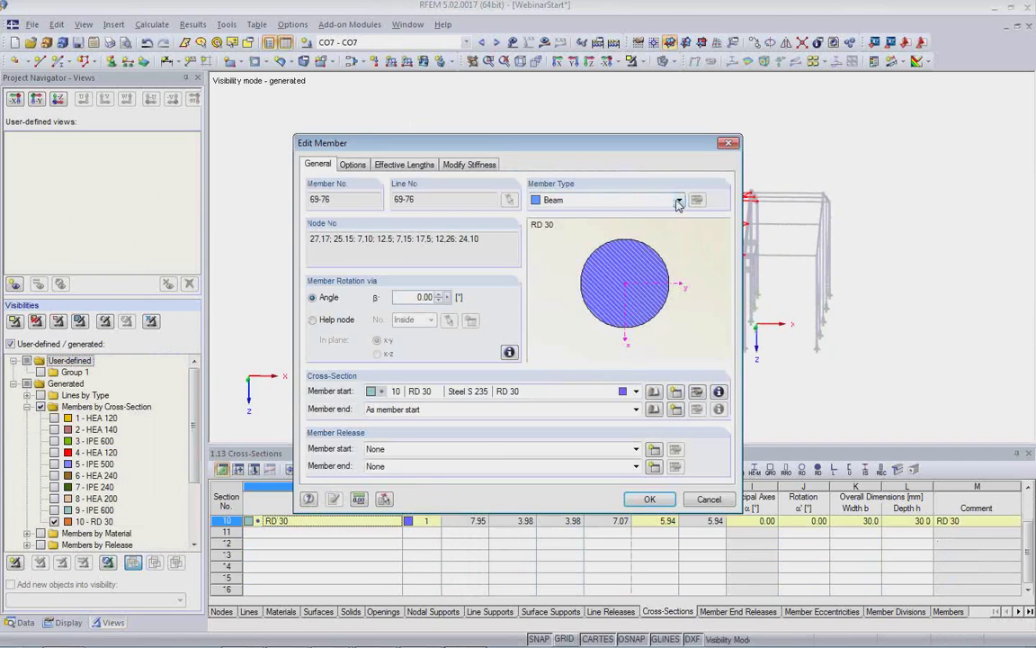
pyautogui.click(678, 201)
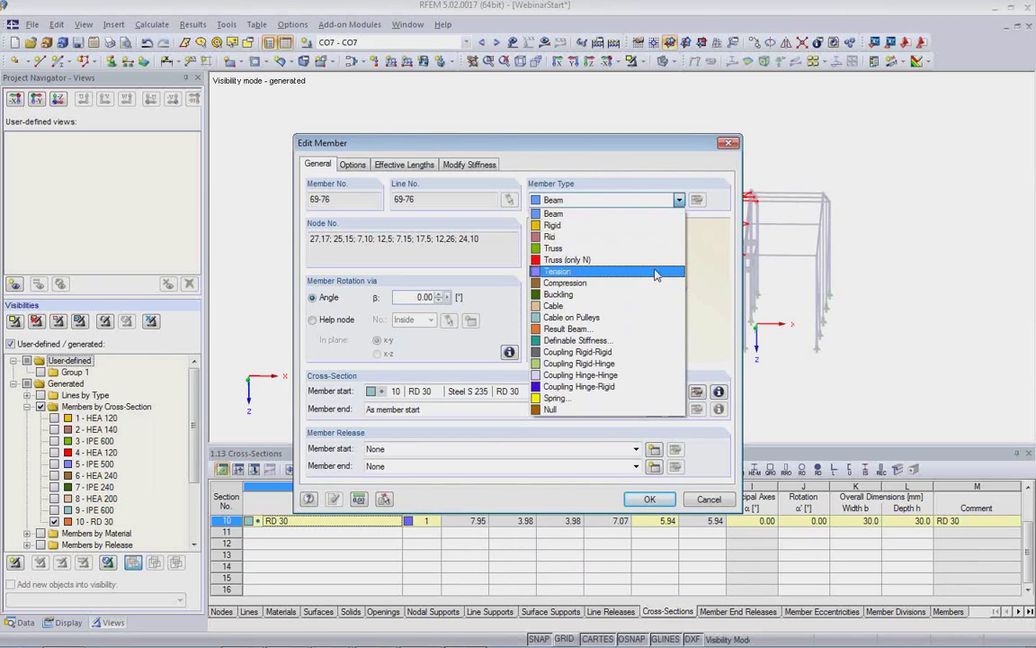
pyautogui.click(602, 274)
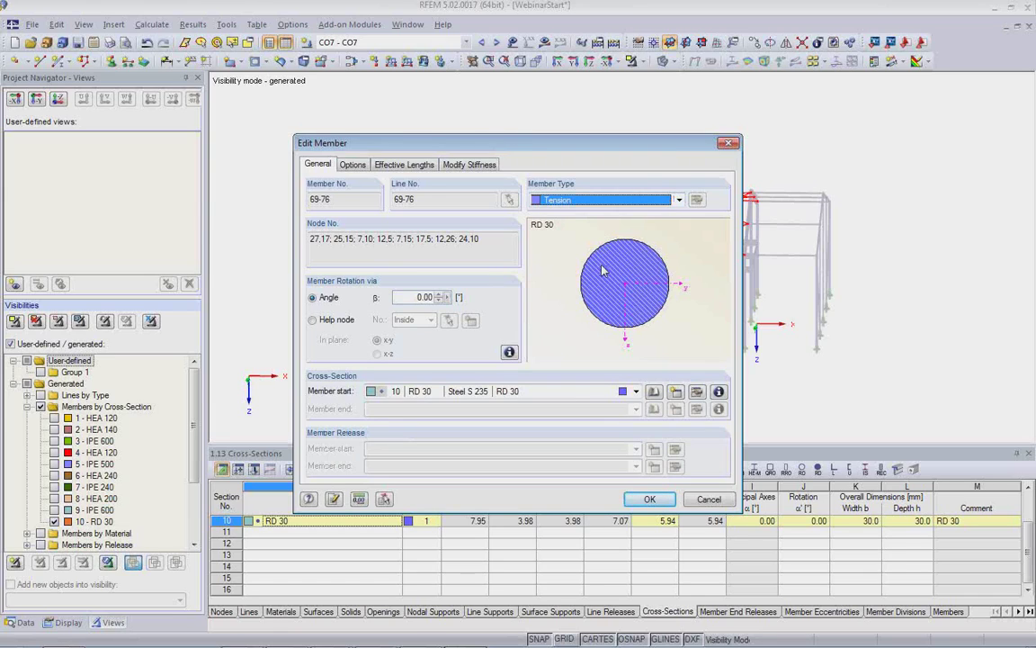
pyautogui.click(559, 333)
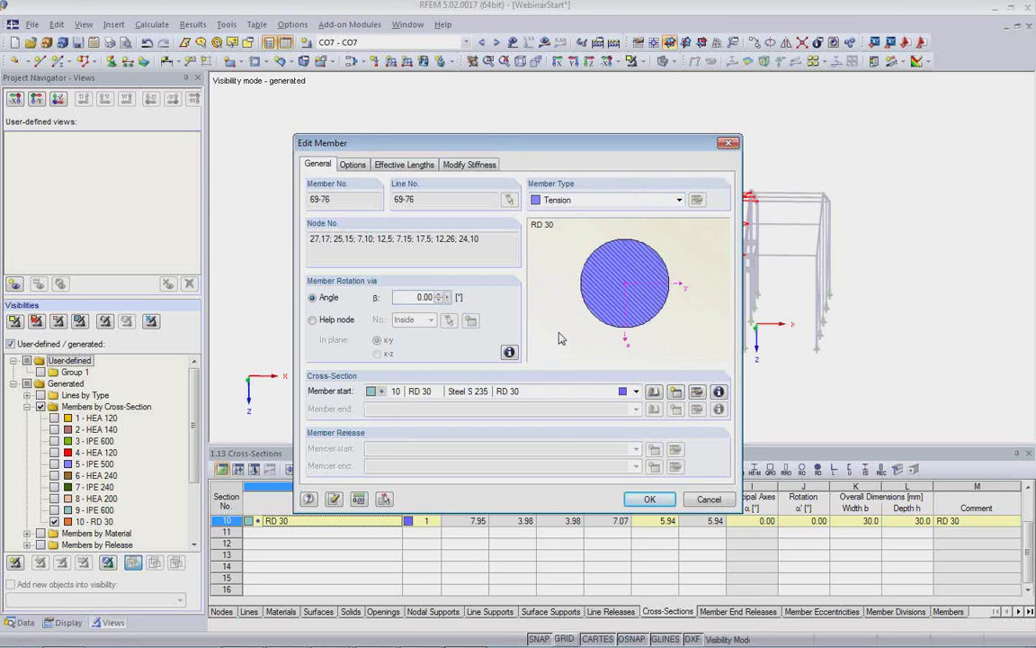
pyautogui.click(651, 501)
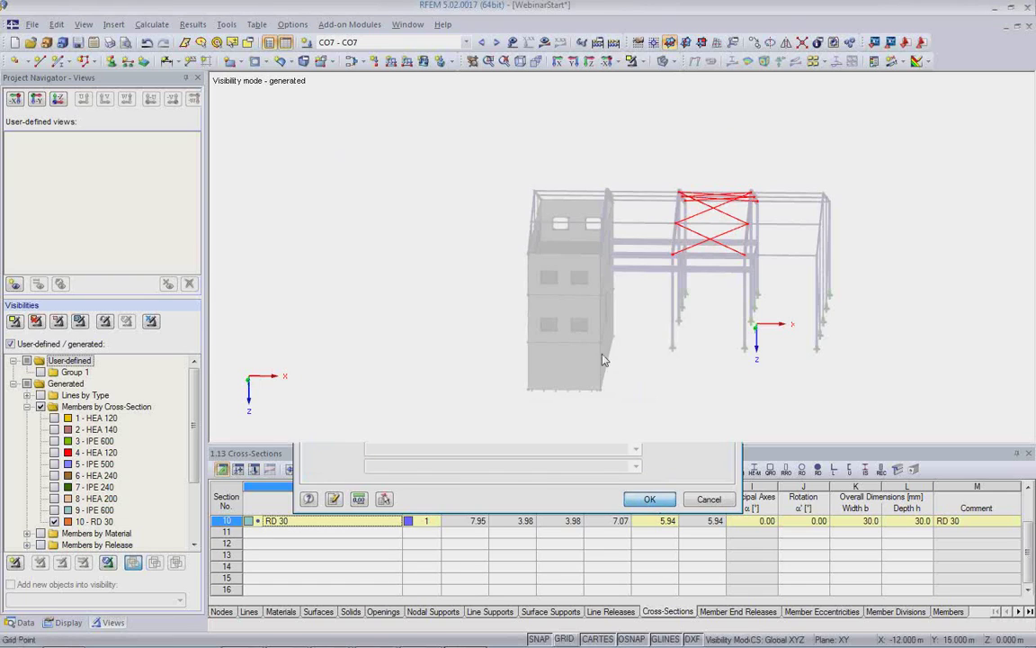
pyautogui.click(744, 386)
# Cancel the visibility mode to show the whole hall and building model in an isometric view.
pyautogui.moveTo(740, 385); pyautogui.dragTo(644, 362, button='middle')
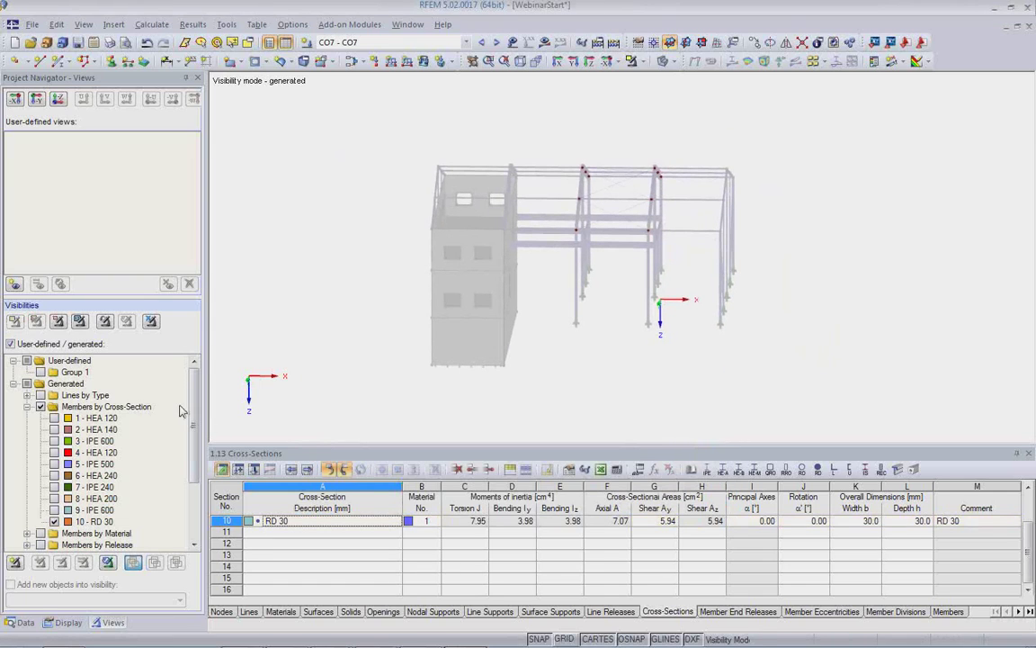
pyautogui.click(152, 322)
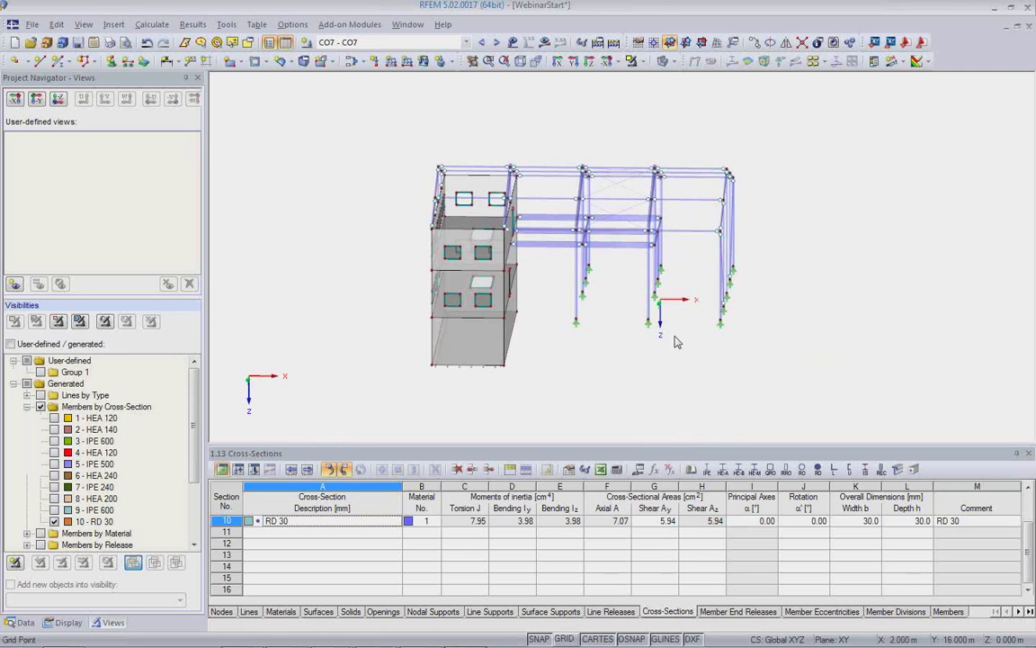
pyautogui.keyDown('ctrl'); pyautogui.moveTo(680, 340); pyautogui.dragTo(531, 378, button='middle'); pyautogui.keyUp('ctrl')
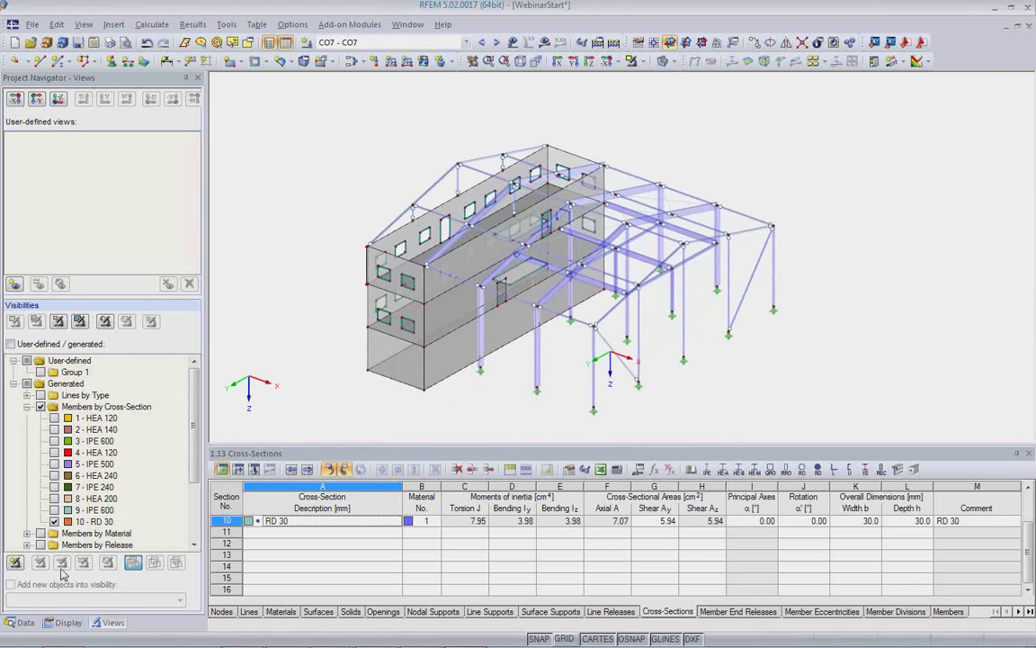
# Open the RF-STEEL EC3 add-on module and set up the design of all members for load combinations CO1 to CO13 only.
pyautogui.click(20, 622)
pyautogui.scroll(-1, 90, 483)
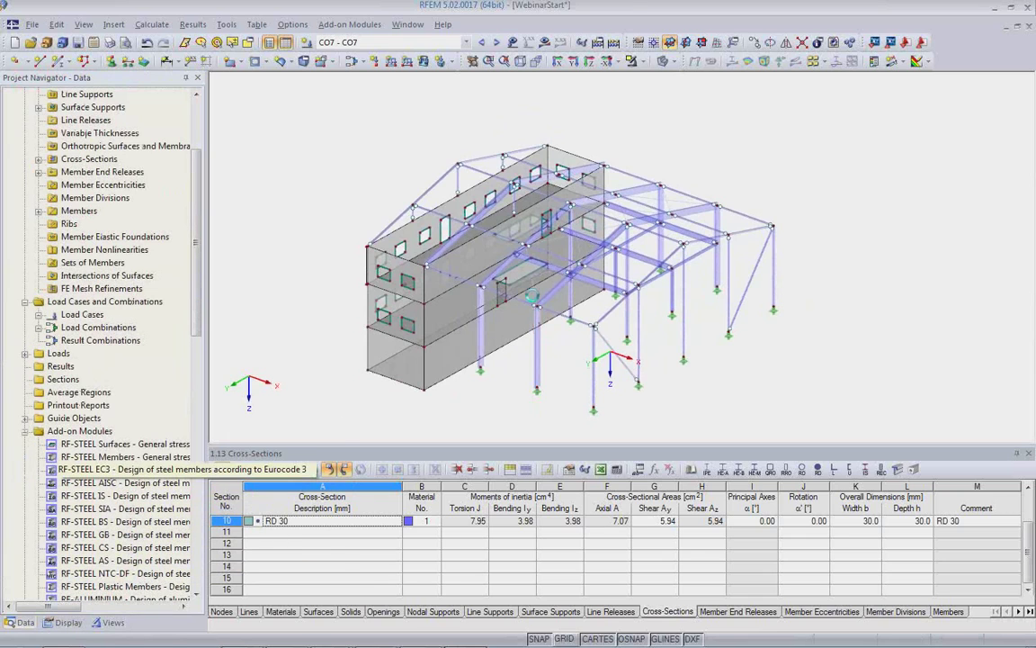
pyautogui.doubleClick(90, 468)
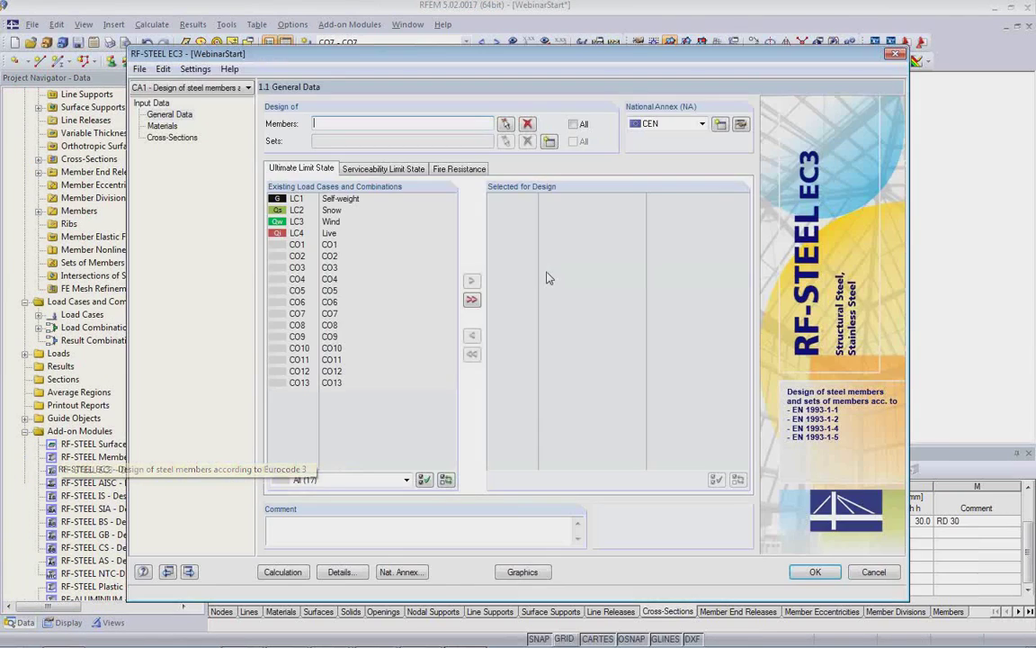
pyautogui.click(471, 301)
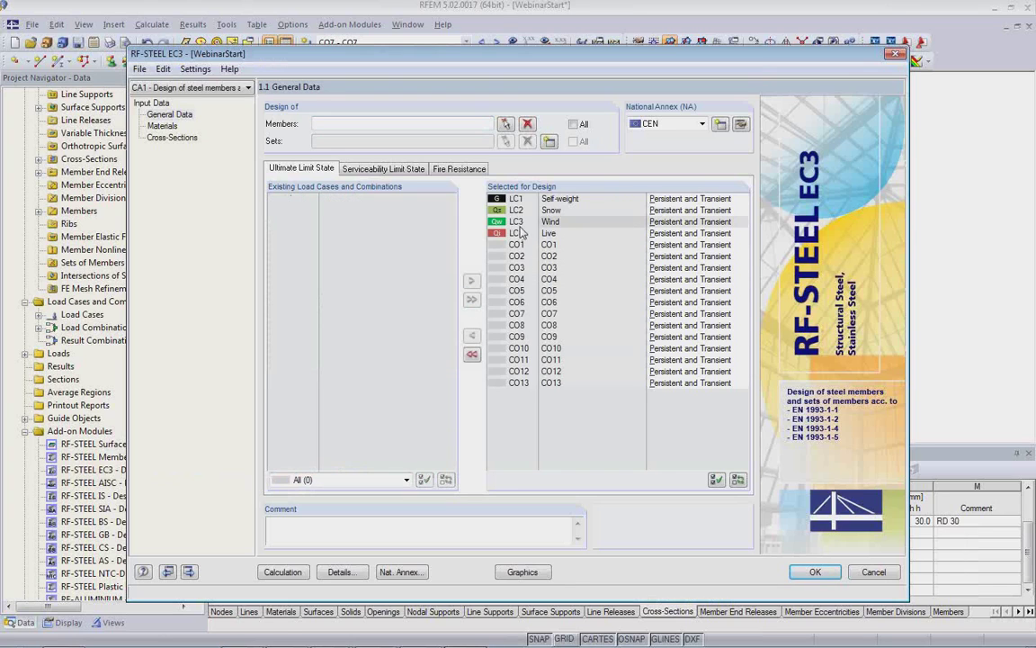
pyautogui.doubleClick(518, 199)
pyautogui.doubleClick(518, 199)
pyautogui.doubleClick(518, 199)
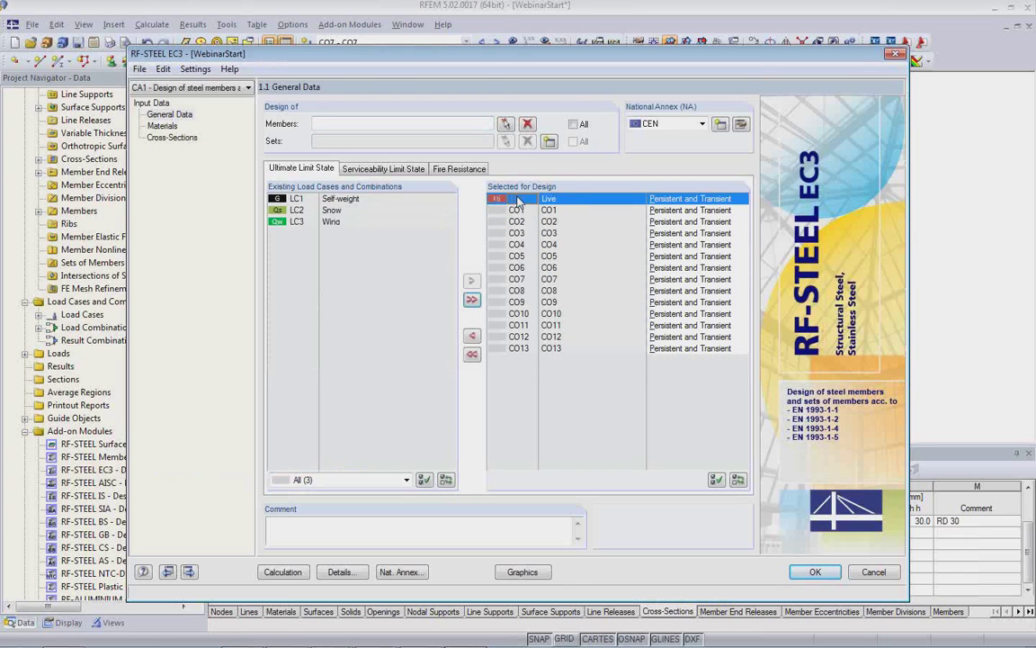
pyautogui.doubleClick(518, 199)
pyautogui.click(574, 125)
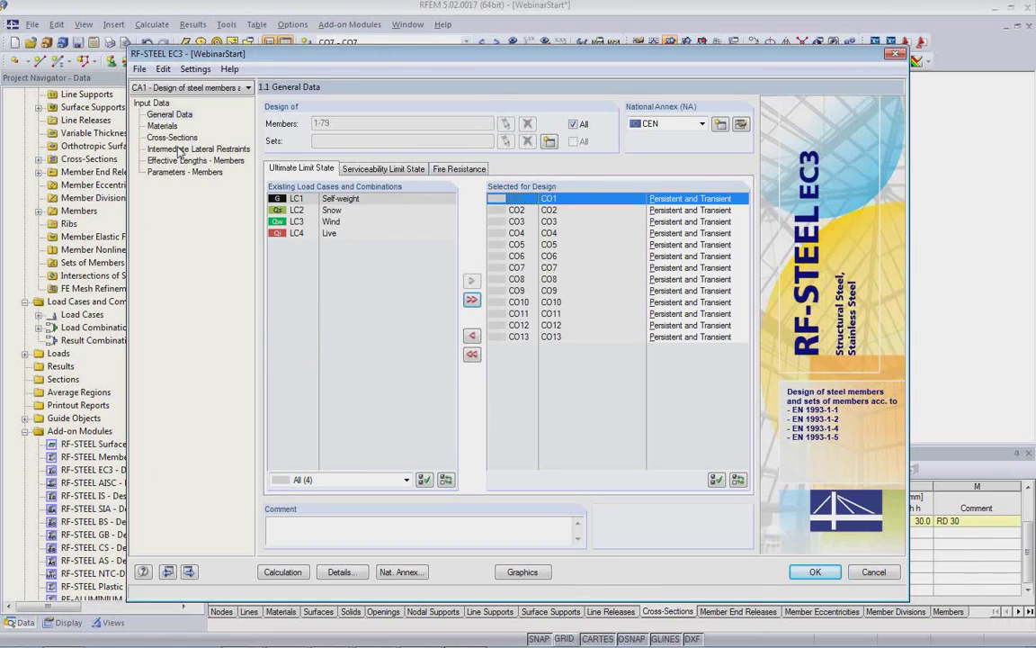
# In the module's cross-sections, set the IPE 600 of the roof girders (section 3) to be optimized from the current row.
pyautogui.click(212, 138)
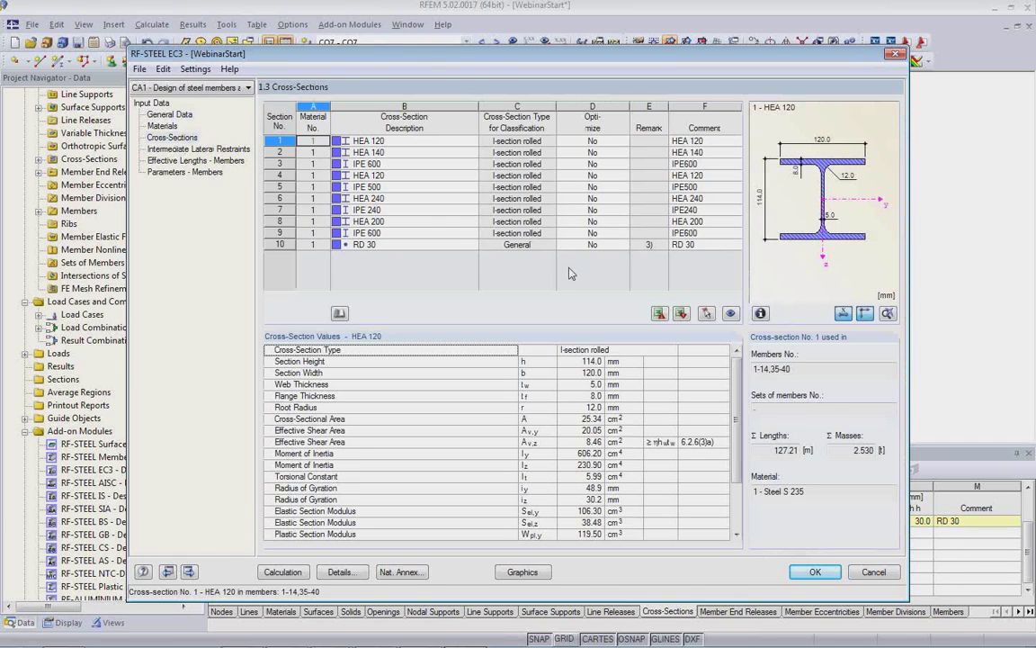
pyautogui.moveTo(460, 58); pyautogui.dragTo(481, 340)
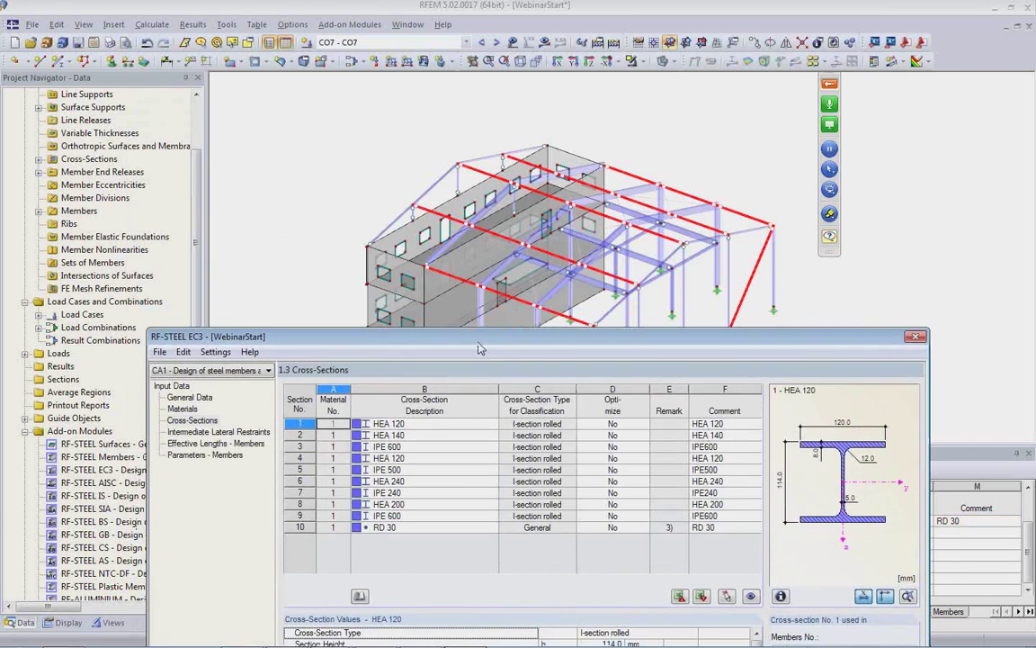
pyautogui.click(422, 446)
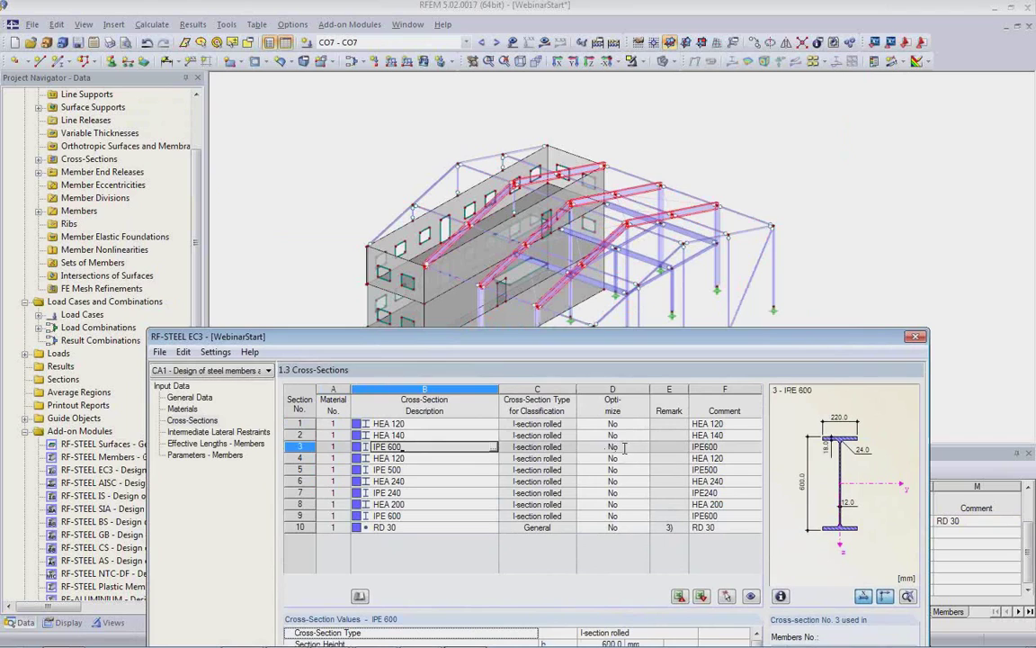
pyautogui.click(624, 447)
pyautogui.click(621, 447)
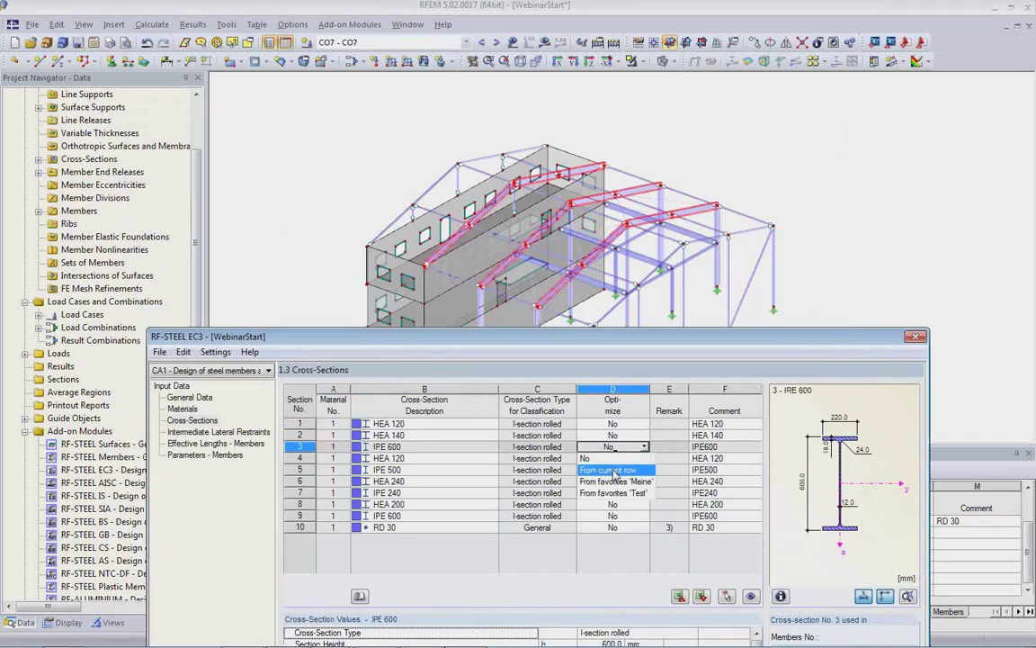
pyautogui.click(615, 471)
# Set the IPE 600 of the hall columns (section 9) to be optimized from the current row.
pyautogui.click(458, 516)
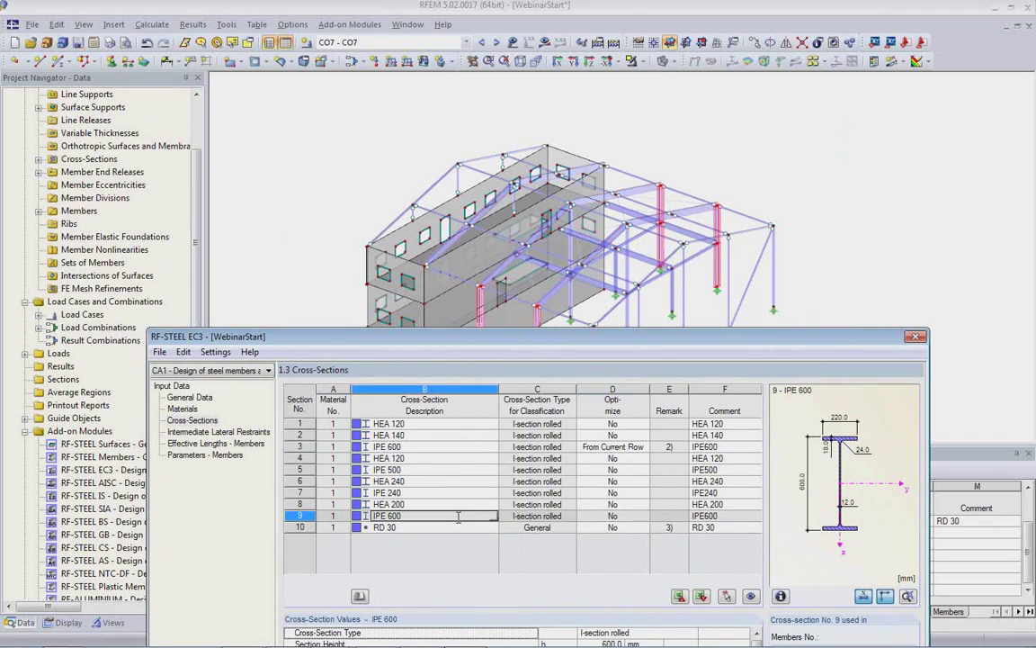
pyautogui.click(642, 520)
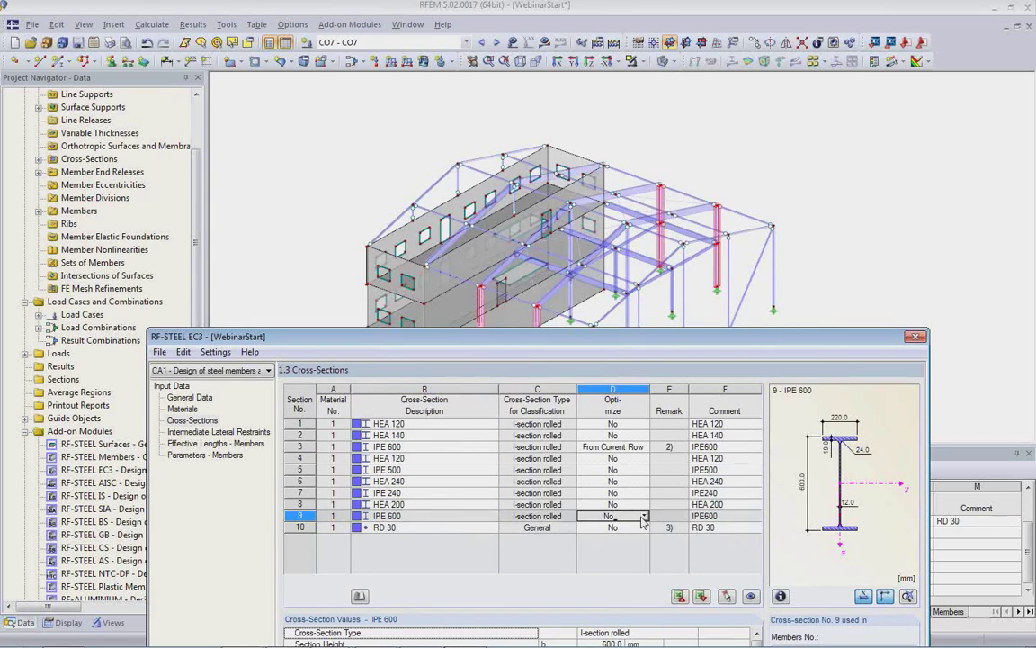
pyautogui.click(644, 517)
pyautogui.click(614, 539)
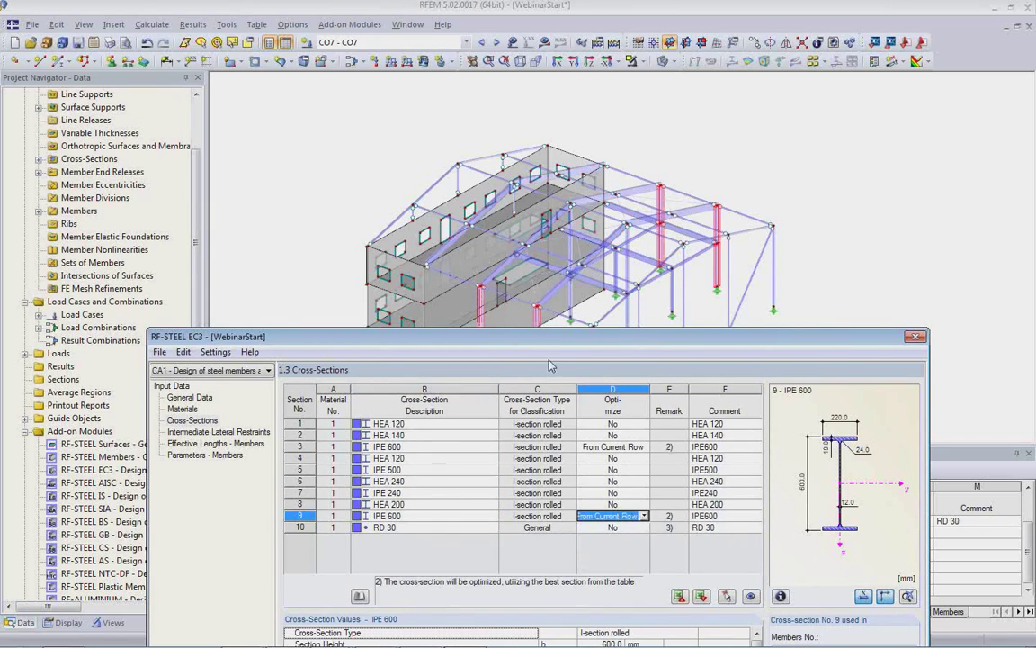
pyautogui.moveTo(545, 345); pyautogui.dragTo(461, 97)
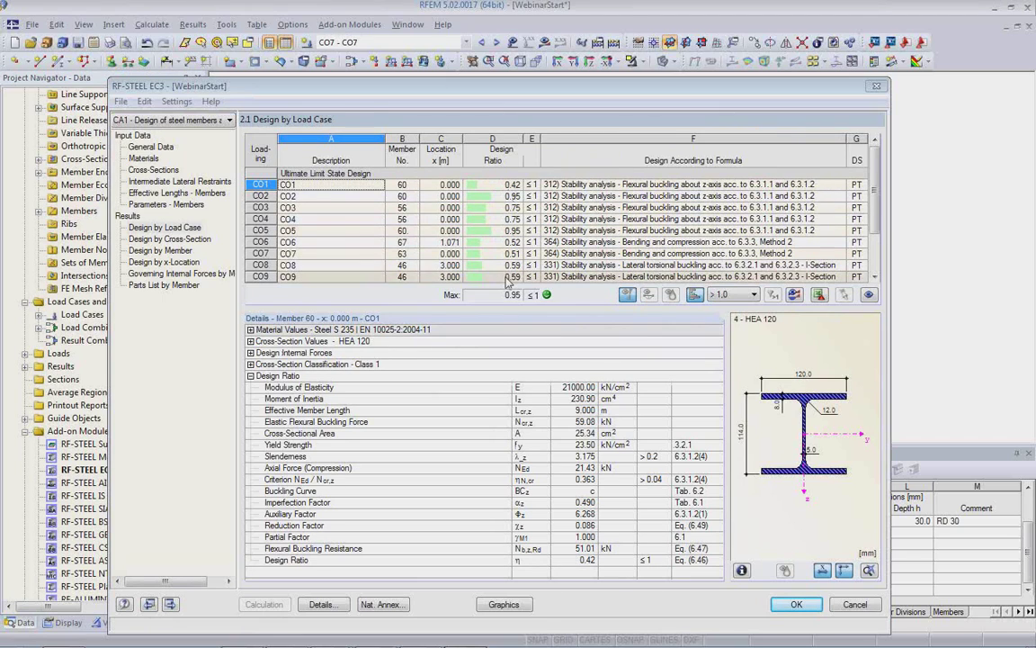
# Export all changed cross-sections, IPE 400 for section 3 and IPE 360 for section 9, to RFEM and close the add-on module.
pyautogui.click(159, 170)
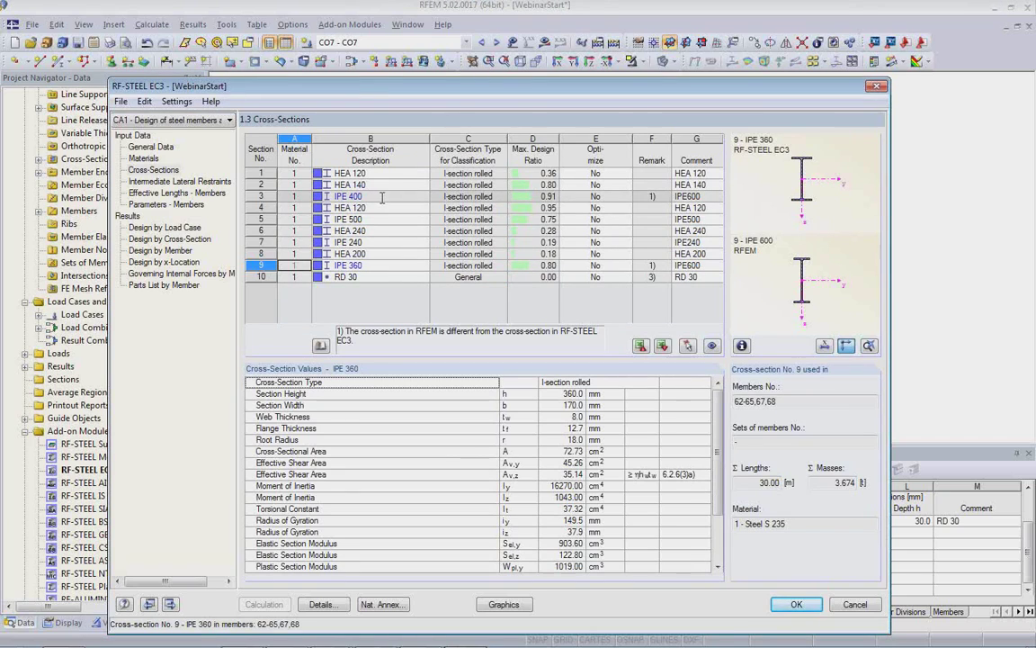
pyautogui.click(381, 197)
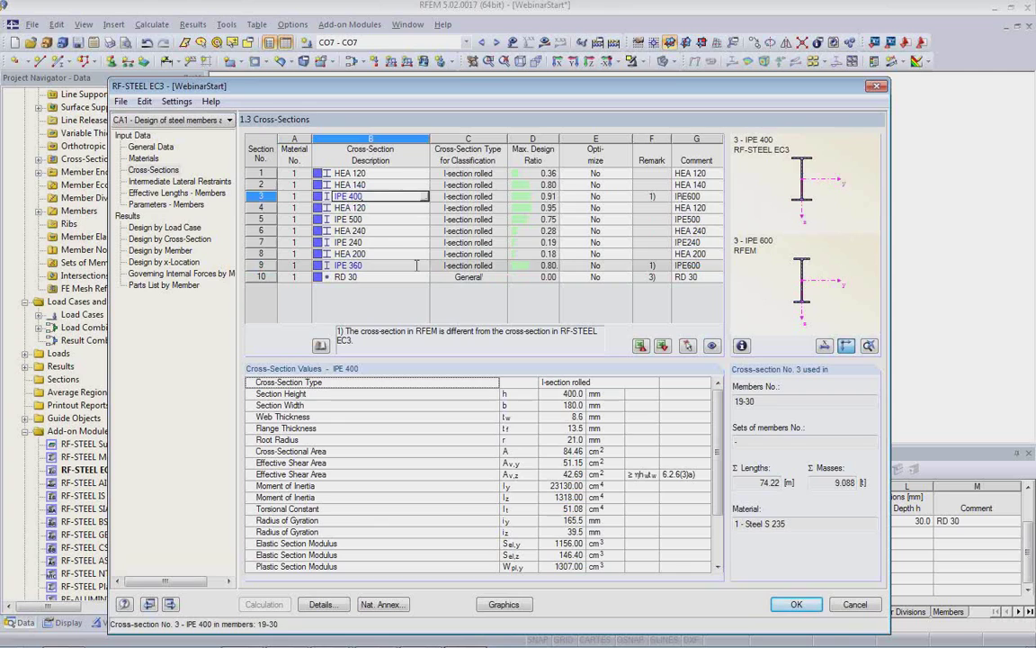
pyautogui.click(416, 264)
pyautogui.click(143, 101)
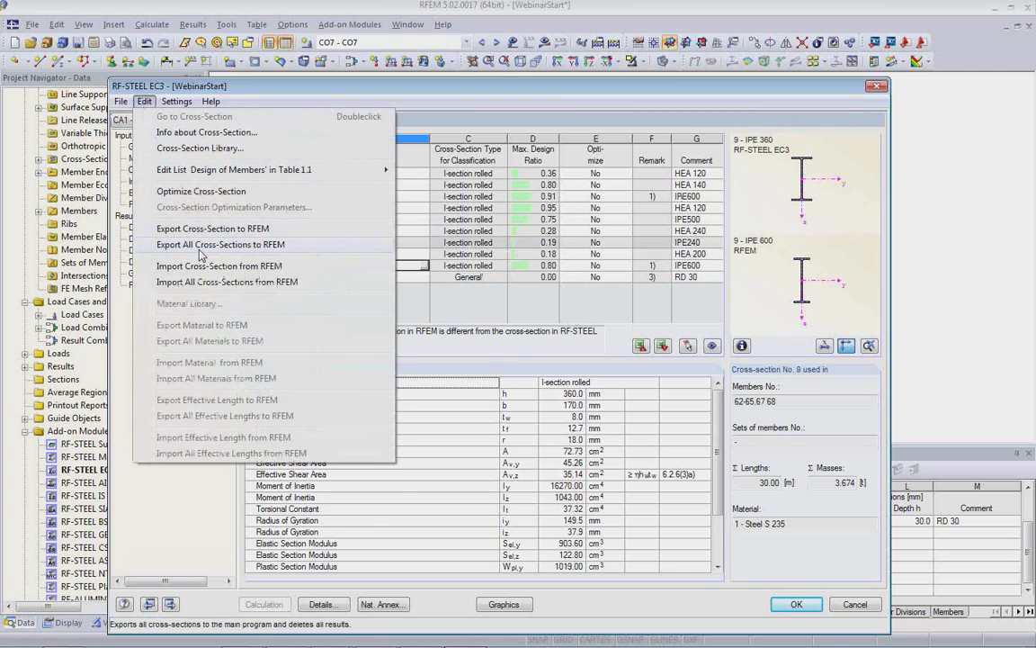
pyautogui.click(204, 247)
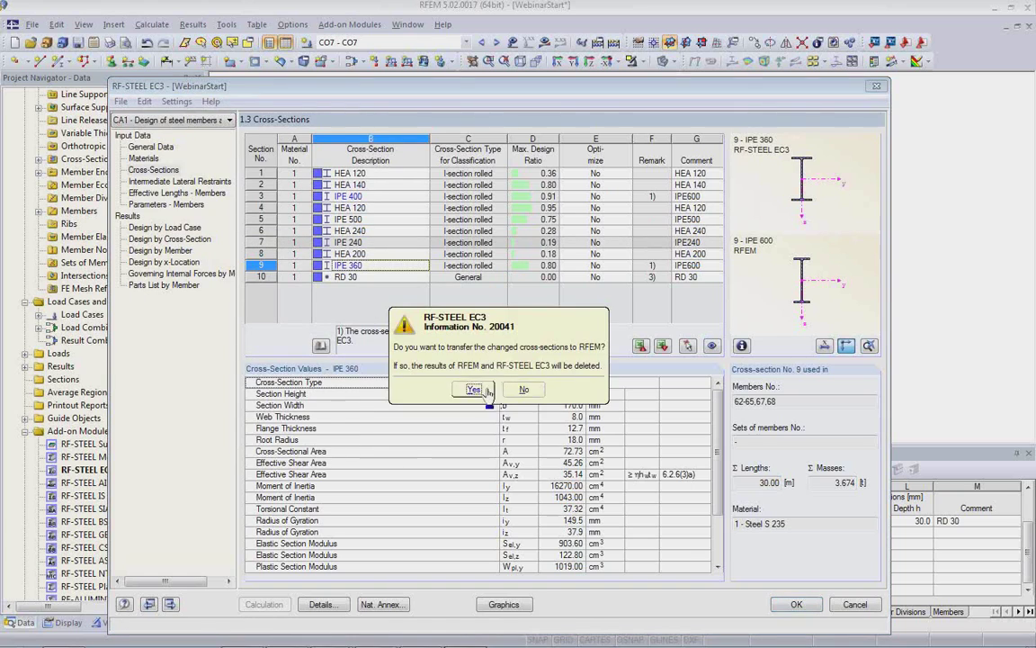
pyautogui.click(462, 388)
pyautogui.click(477, 399)
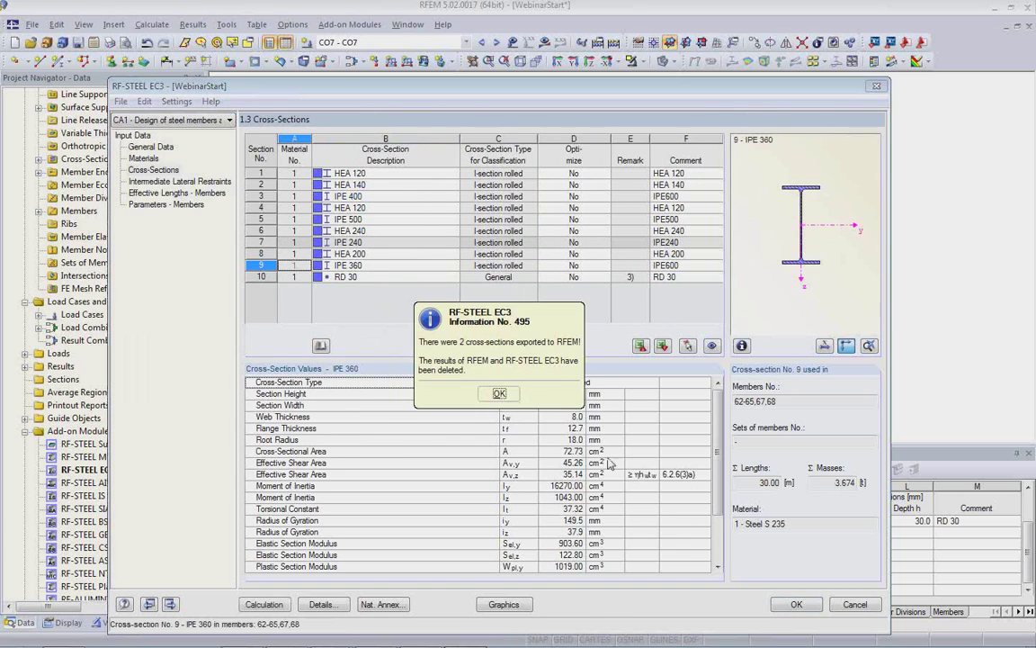
pyautogui.click(501, 393)
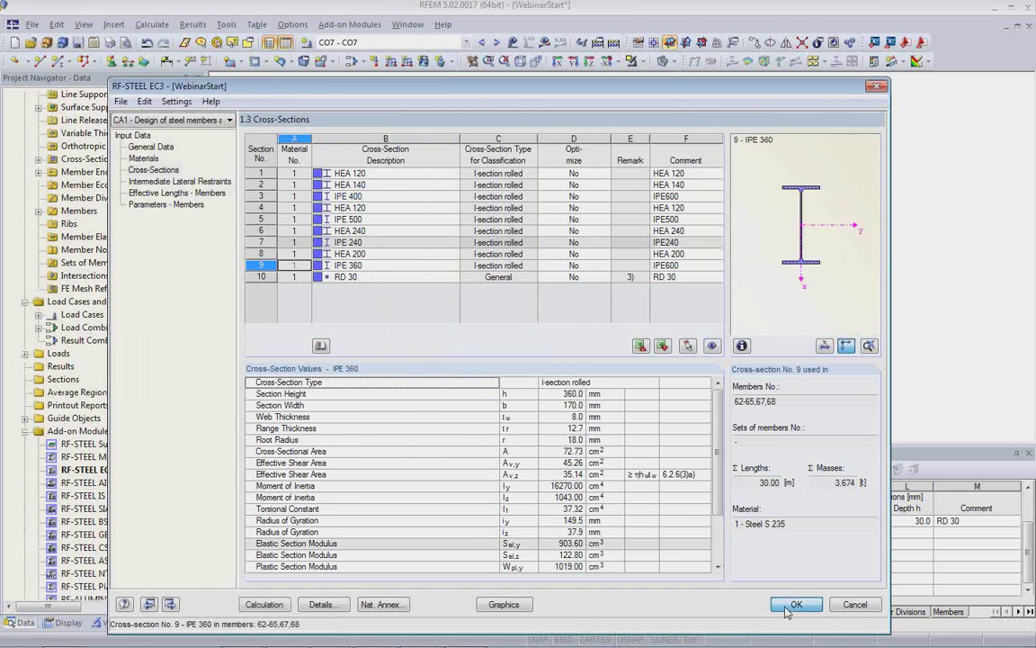
pyautogui.click(793, 605)
# Check the cross-section assigned to the front hall column, member 67, in its member properties.
pyautogui.scroll(3, 520, 378)
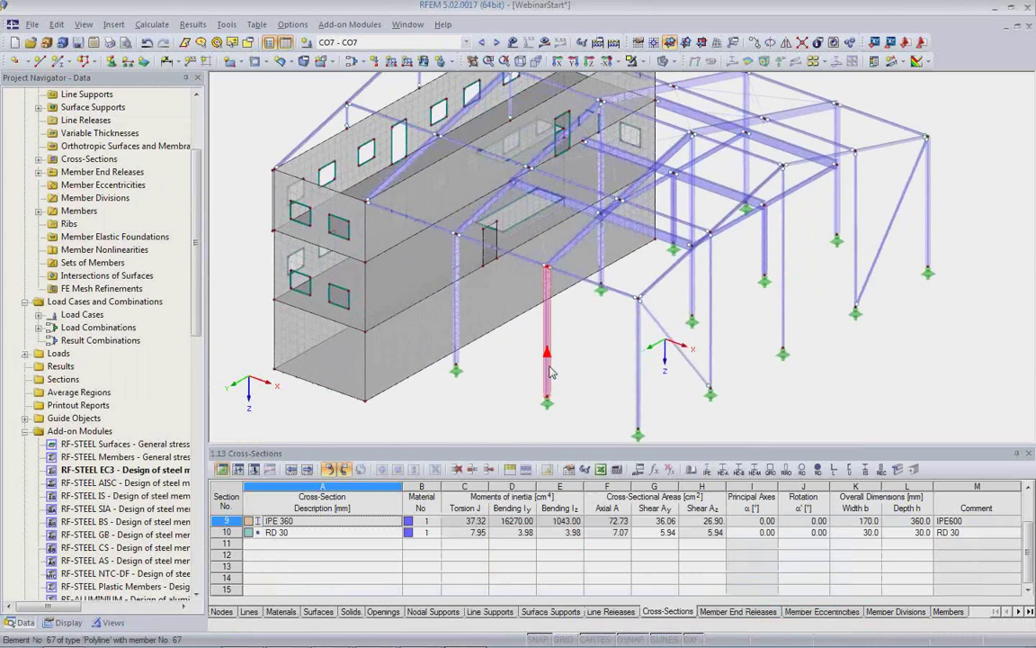
pyautogui.doubleClick(497, 335)
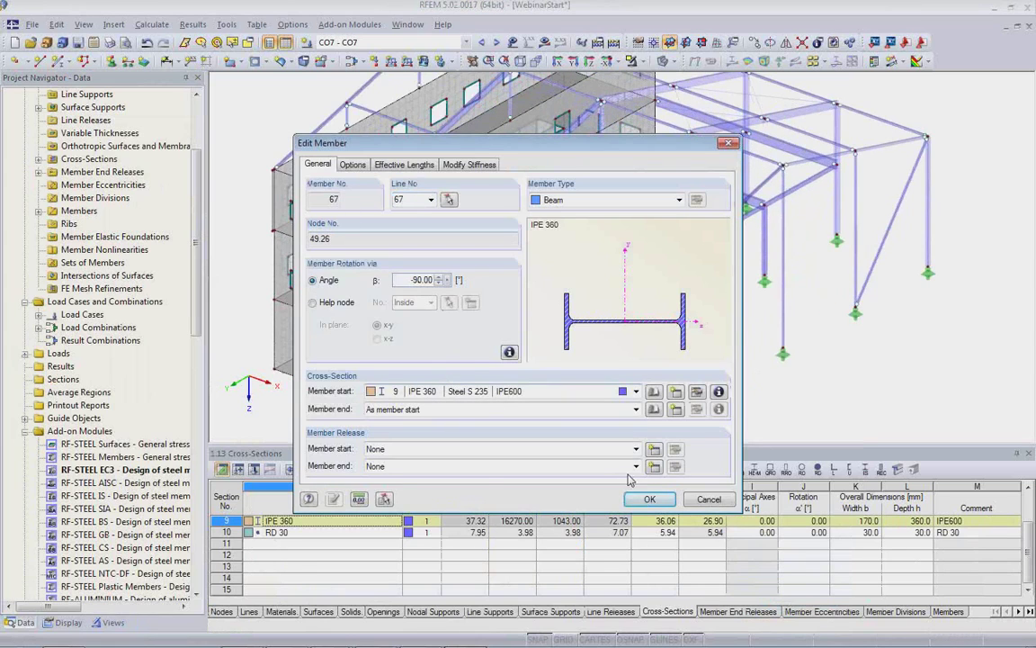
pyautogui.click(649, 498)
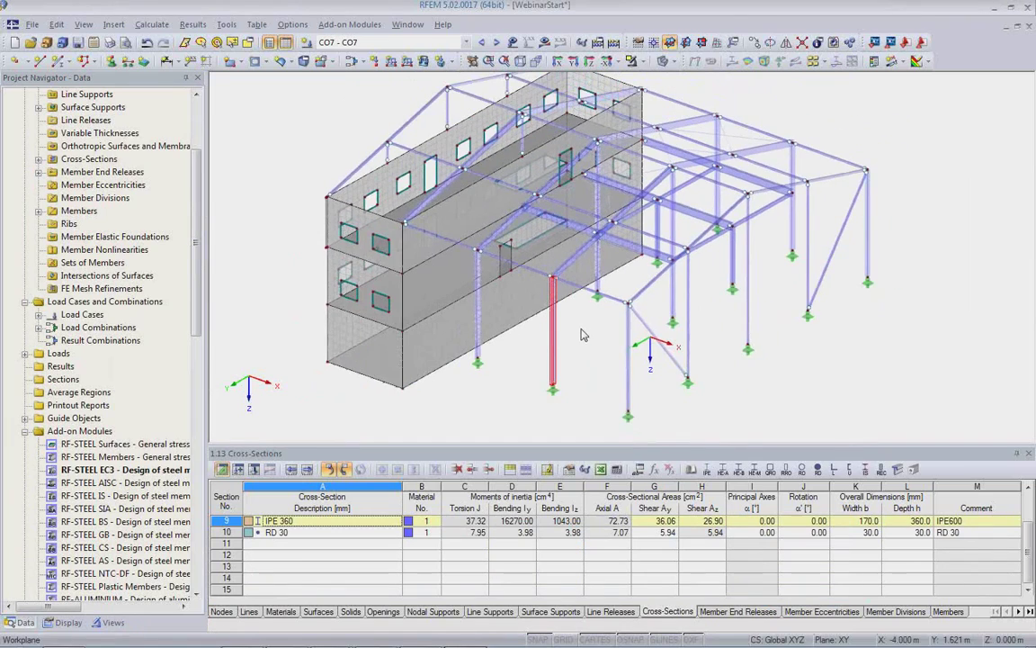
pyautogui.click(525, 377)
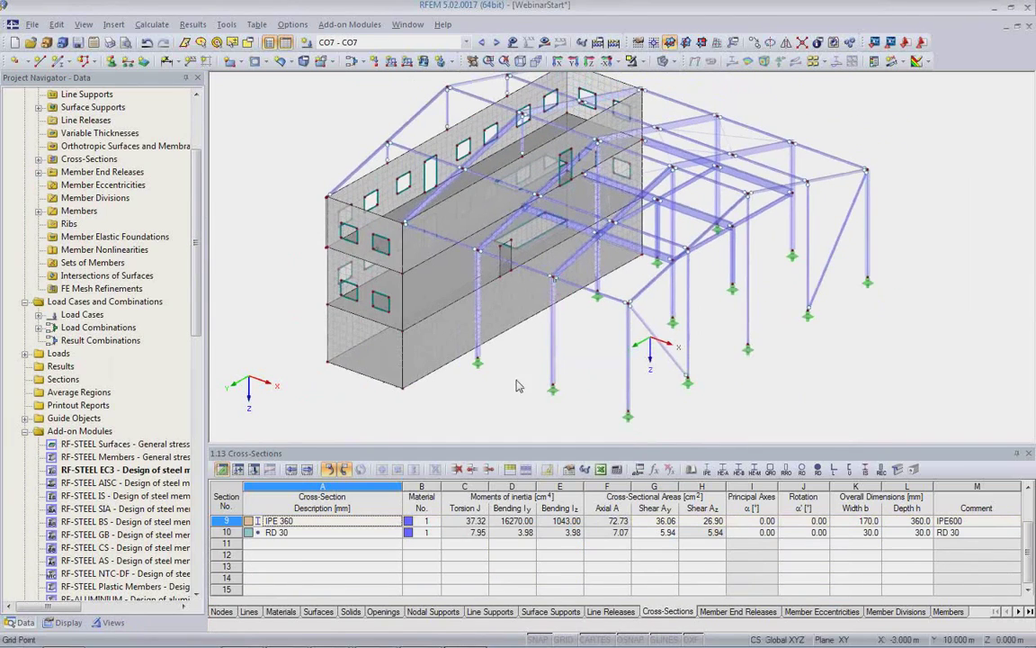
# Switch to Revit and import the RFEM model, updating the existing structure with absent objects removed and no loads applied.
pyautogui.moveTo(435, 642)
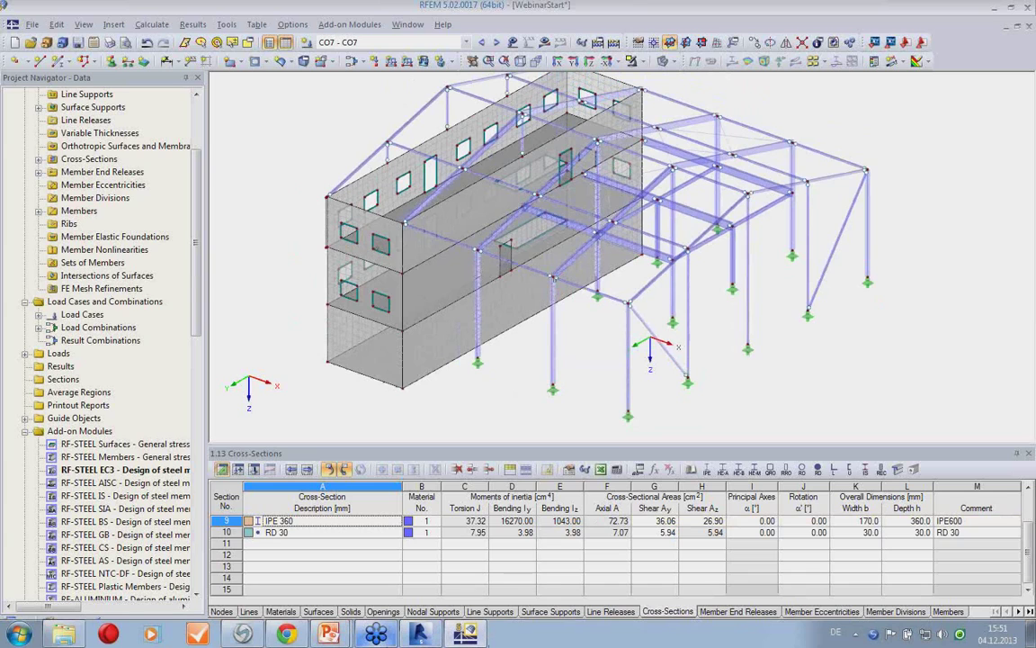
pyautogui.click(419, 635)
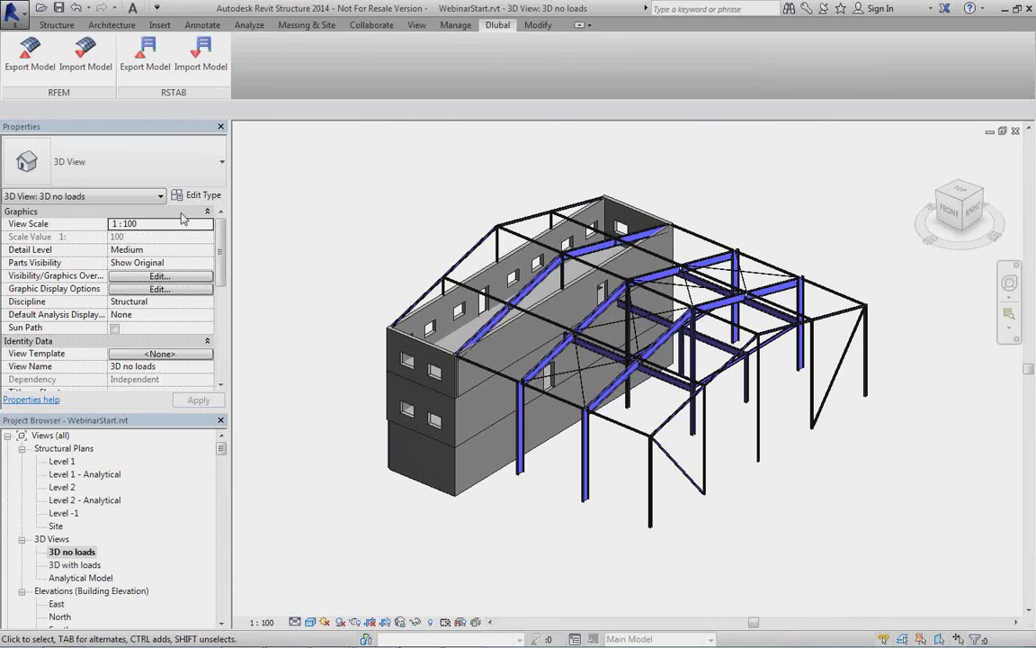
pyautogui.click(86, 52)
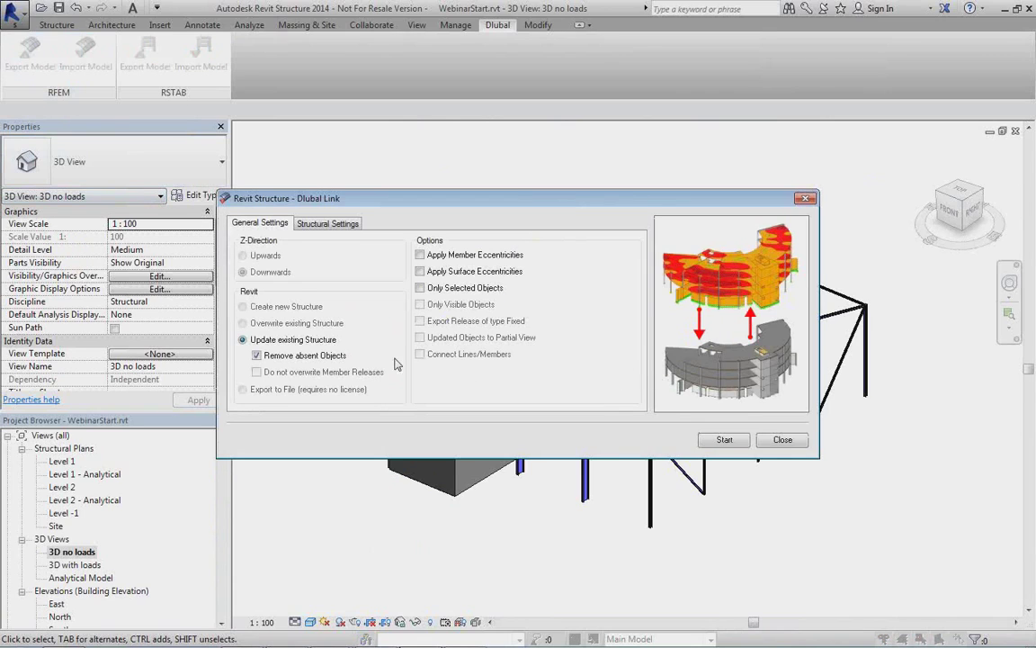
pyautogui.click(340, 228)
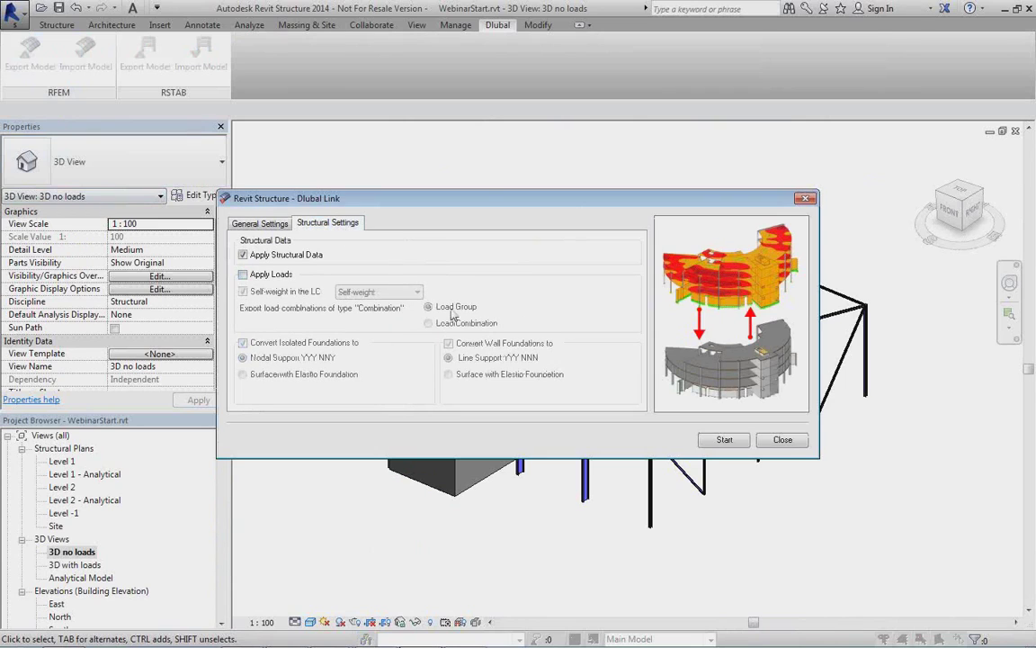
pyautogui.click(245, 225)
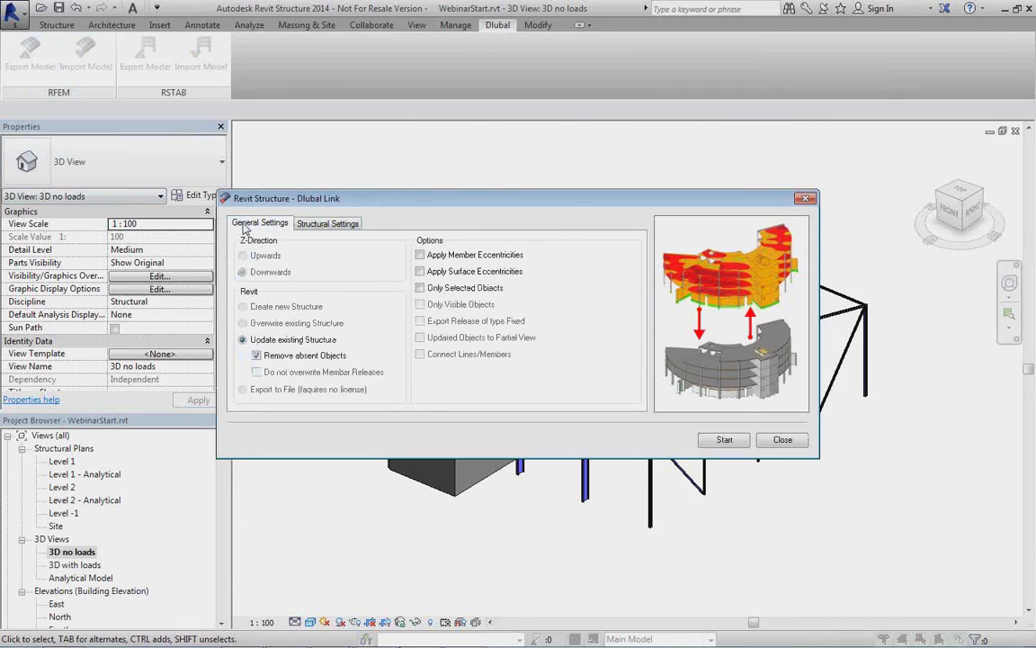
pyautogui.click(725, 441)
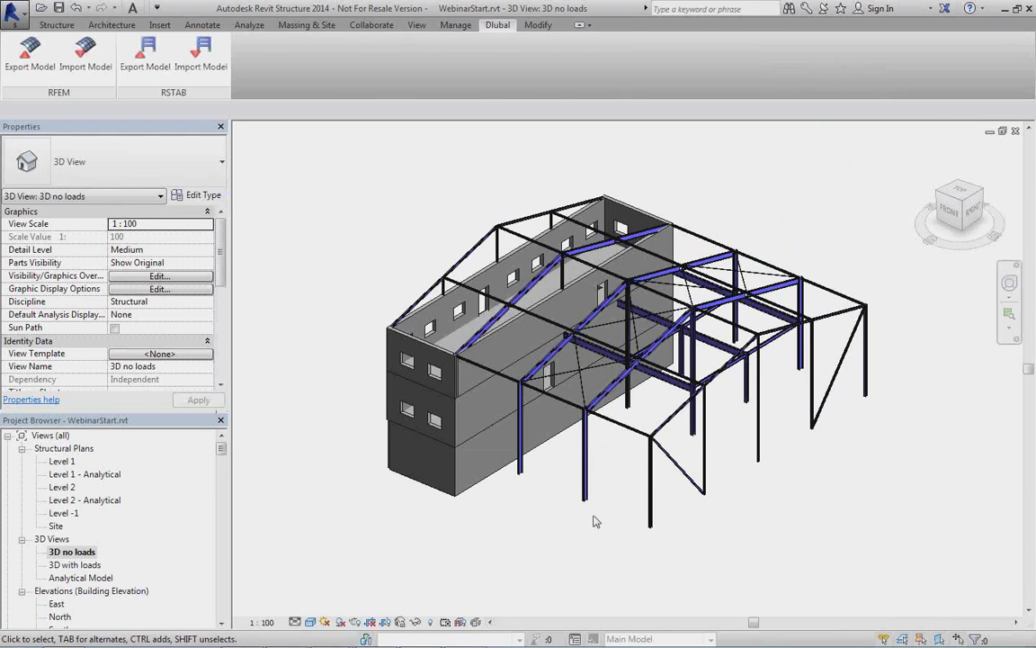
# Check the section types of a front hall column and its adjoining roof girder in the updated Revit model.
pyautogui.scroll(8, 594, 519)
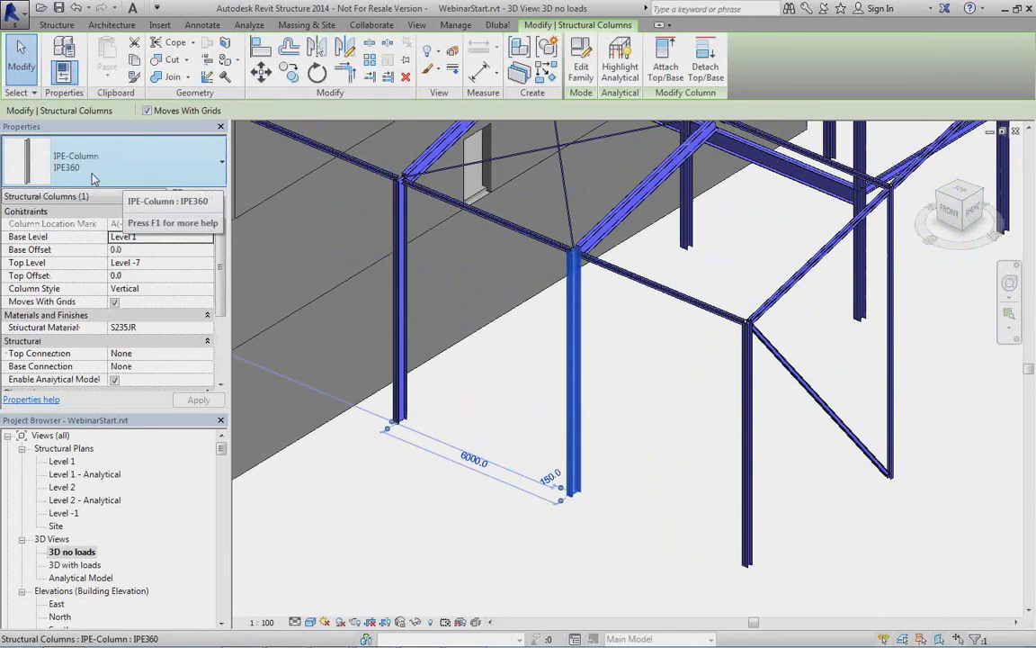
pyautogui.click(621, 212)
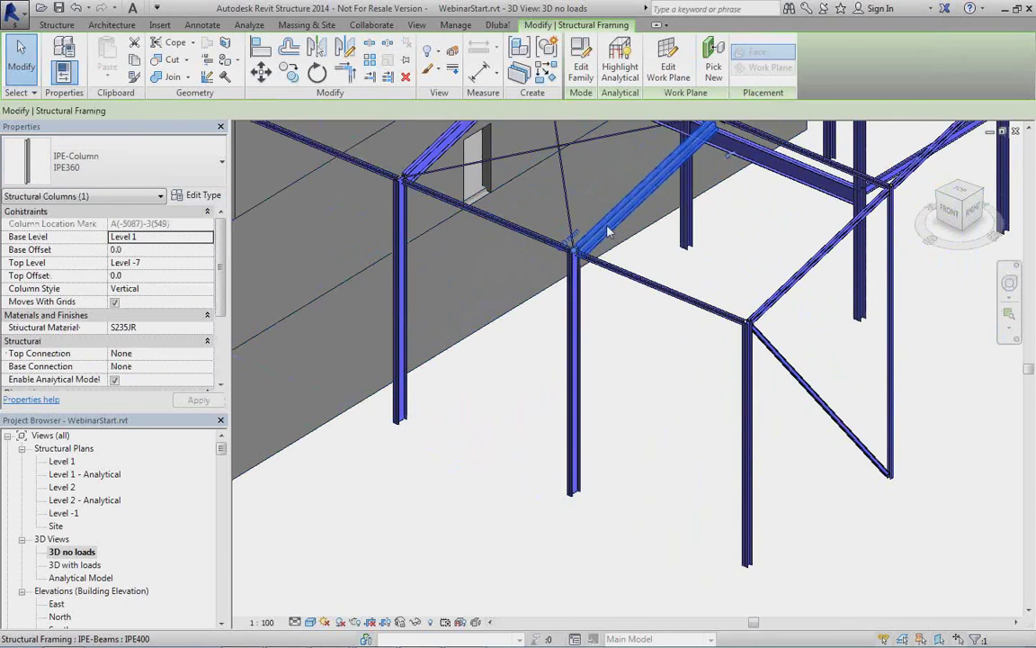
pyautogui.scroll(-3, 576, 377)
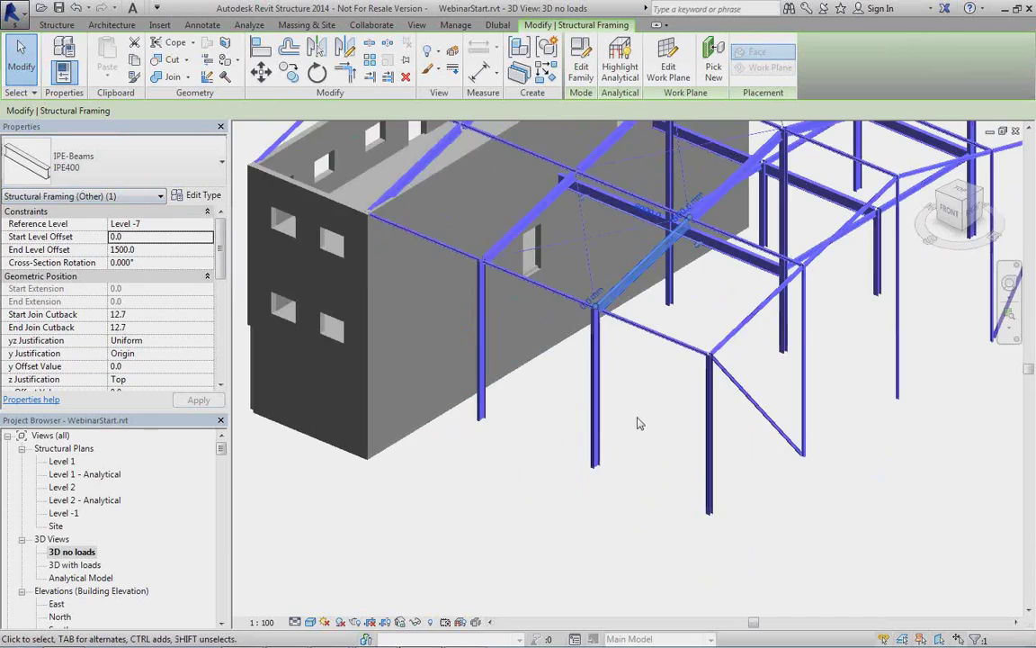
pyautogui.moveTo(630, 414); pyautogui.dragTo(523, 490, button='middle')
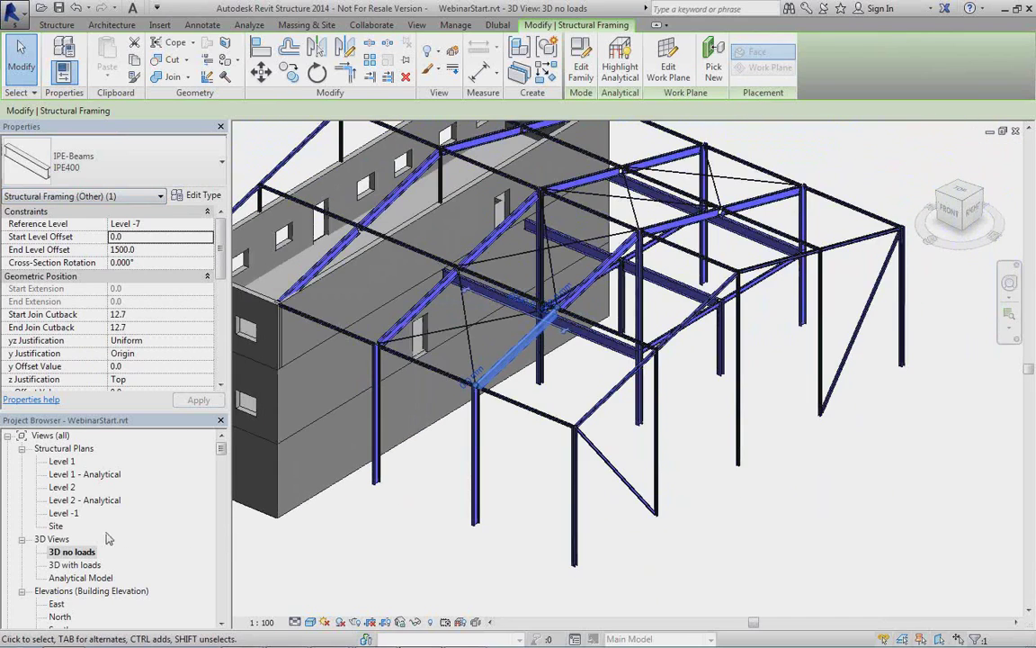
# Examine the hall's members and loads in the Analytical Model view, and return to the 3D no loads view.
pyautogui.doubleClick(81, 578)
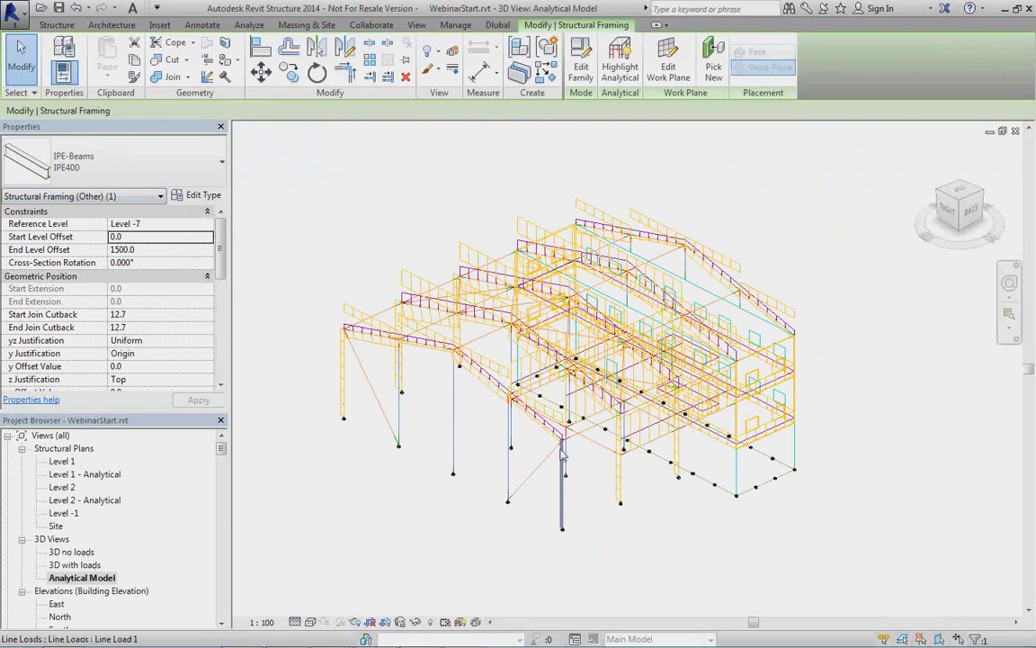
pyautogui.scroll(4, 501, 426)
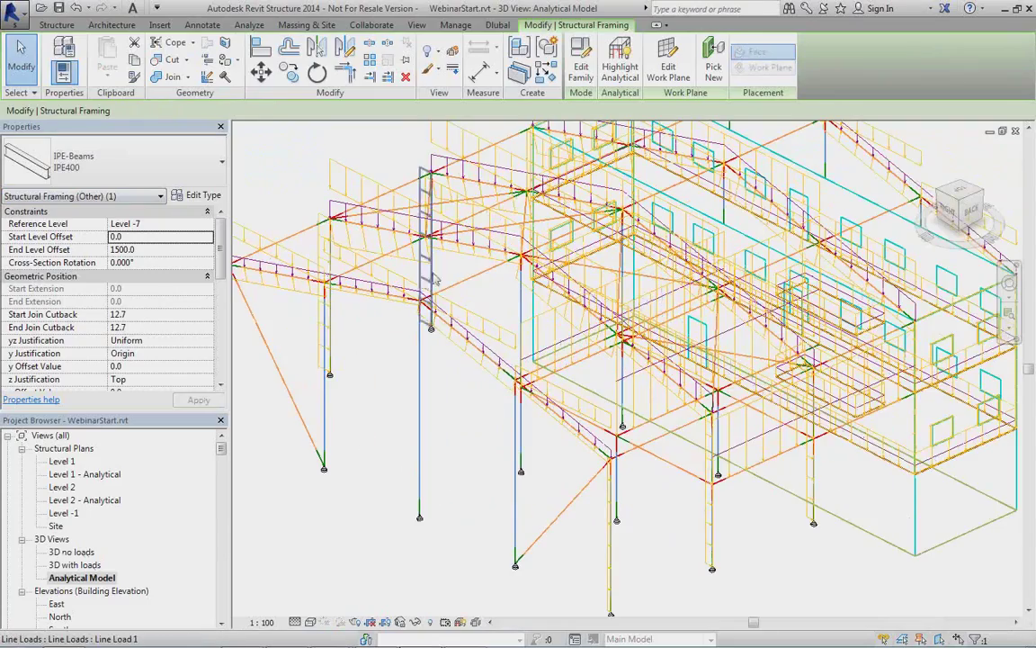
pyautogui.scroll(5, 534, 411)
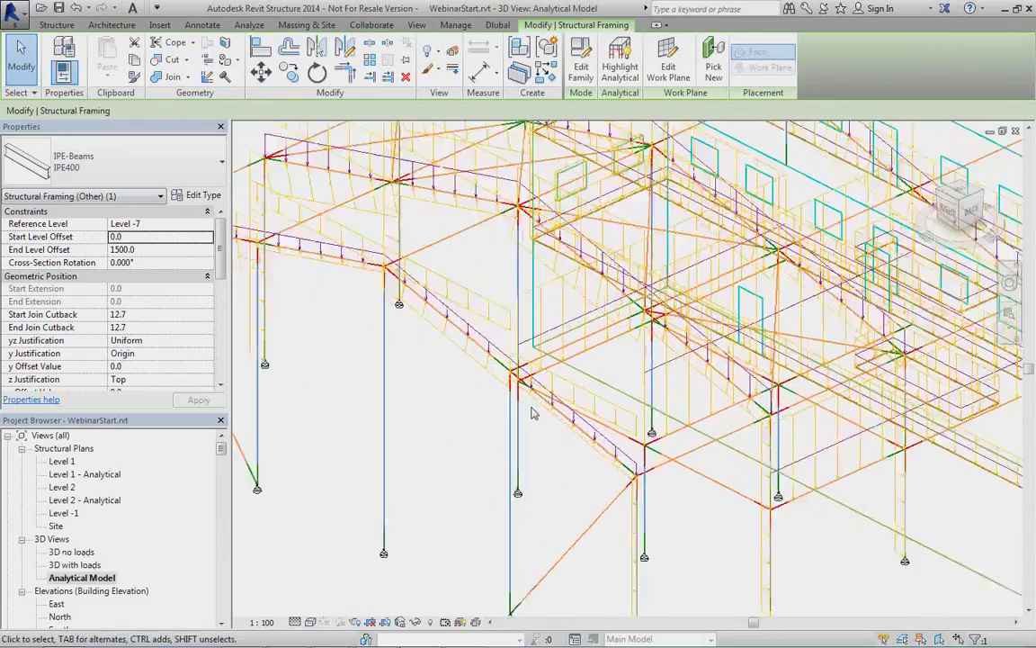
pyautogui.scroll(-4, 584, 336)
pyautogui.scroll(-3, 584, 343)
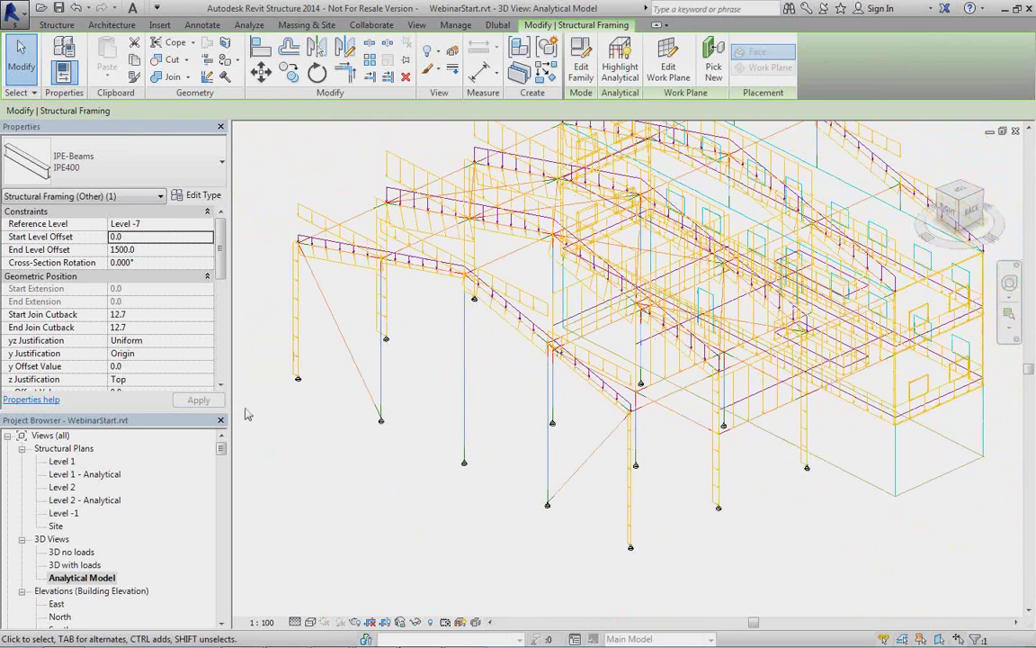
pyautogui.doubleClick(71, 552)
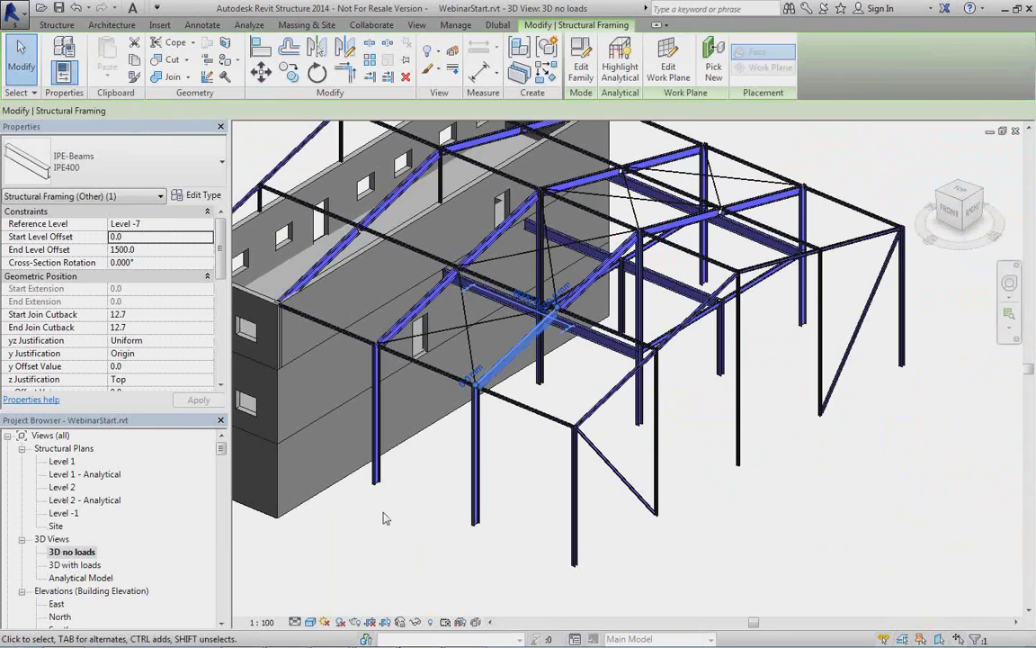
pyautogui.scroll(-2, 490, 515)
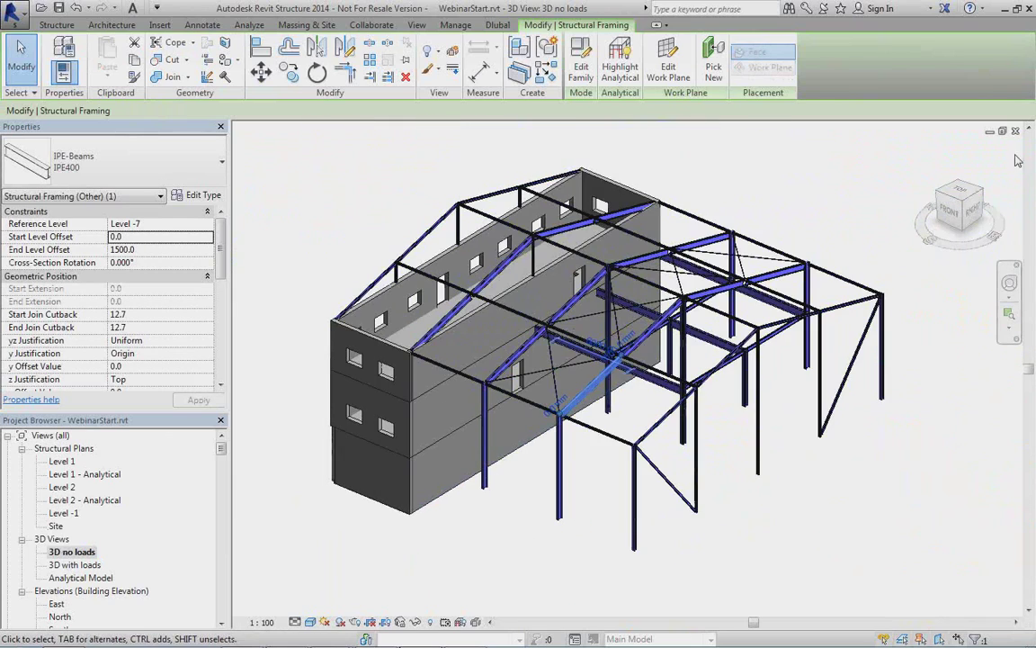
# Close the 3D no loads and Analytical Model views together with the WebinarStart project.
pyautogui.click(1016, 132)
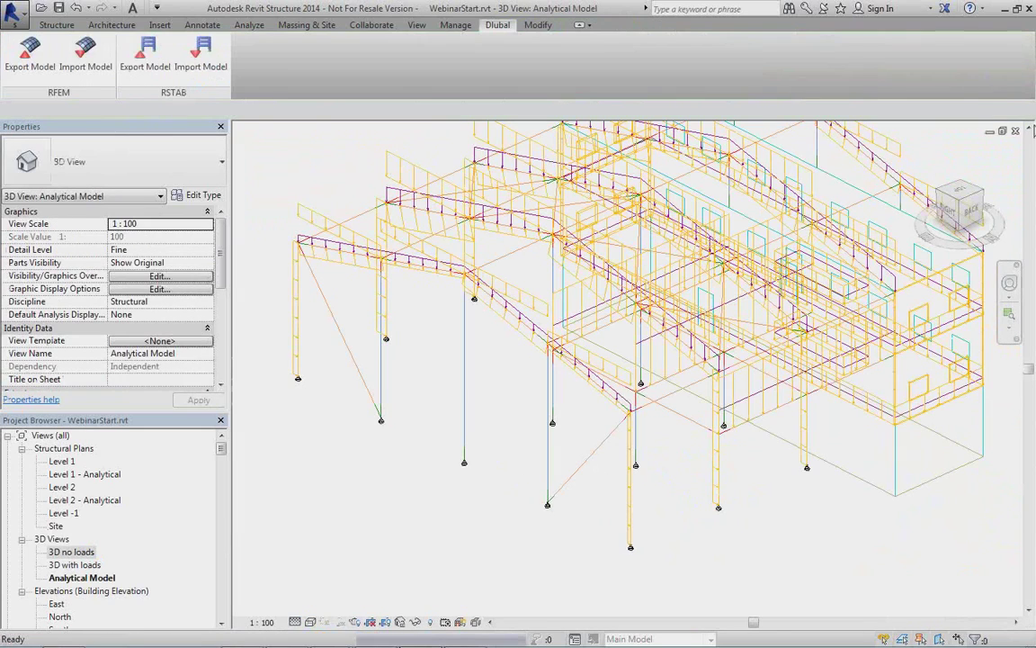
pyautogui.click(1014, 132)
pyautogui.click(548, 346)
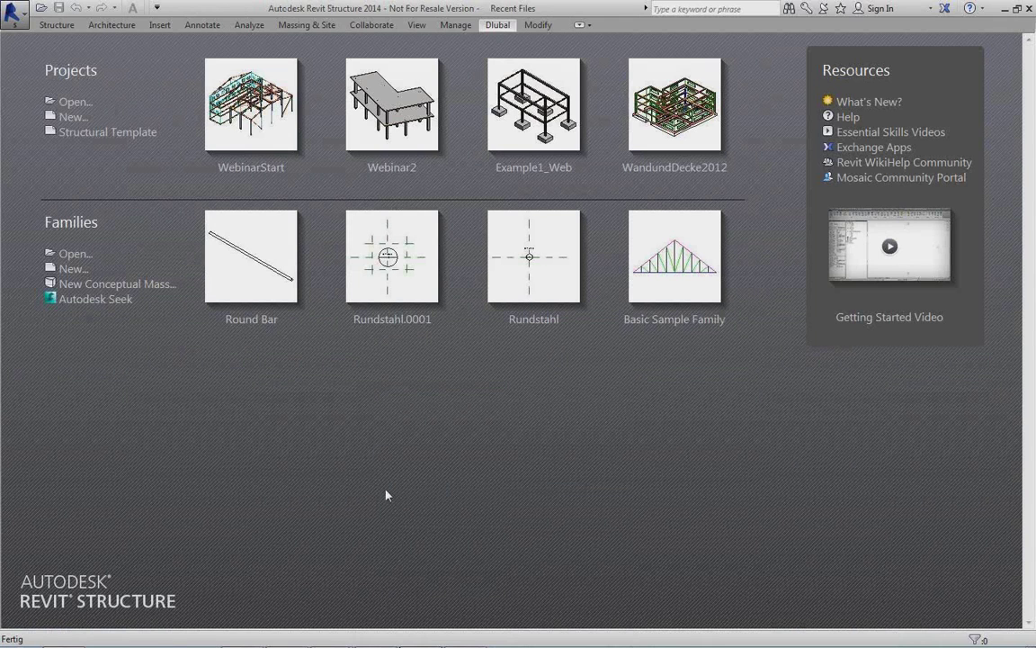
# Create a new Revit project from the ENTemplateWebinar.rte template in the Revit folder.
pyautogui.click(72, 117)
pyautogui.click(614, 301)
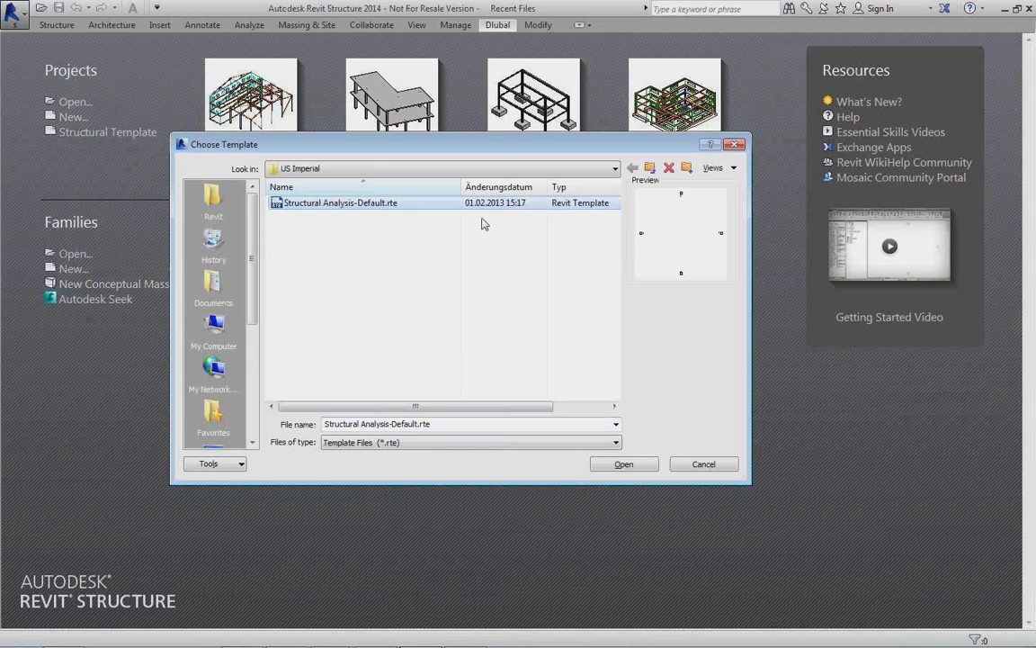
pyautogui.click(215, 200)
pyautogui.click(317, 245)
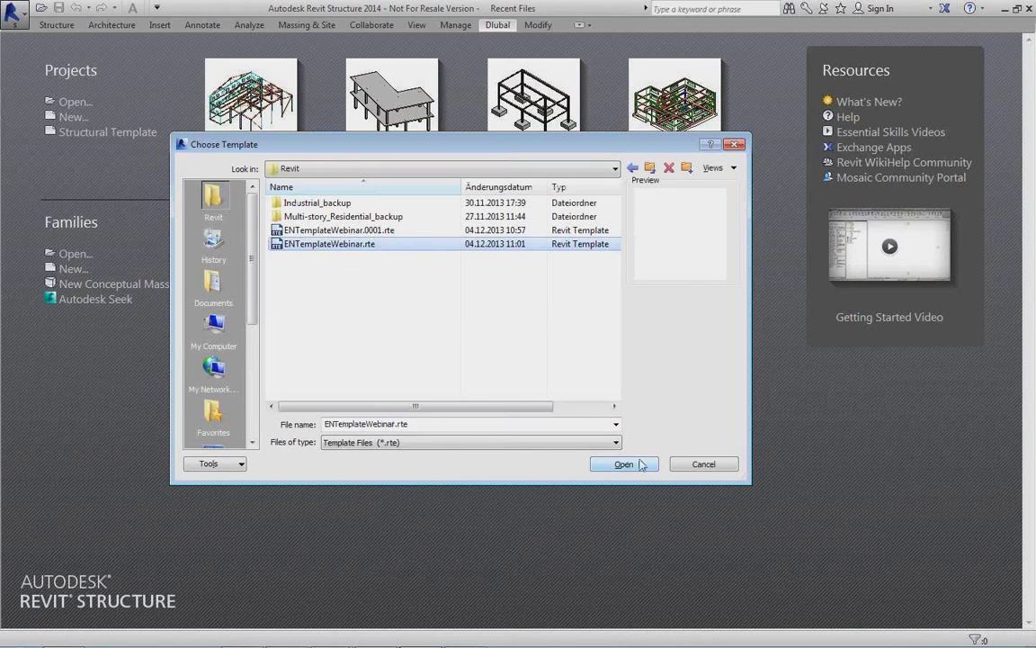
pyautogui.press('Return')
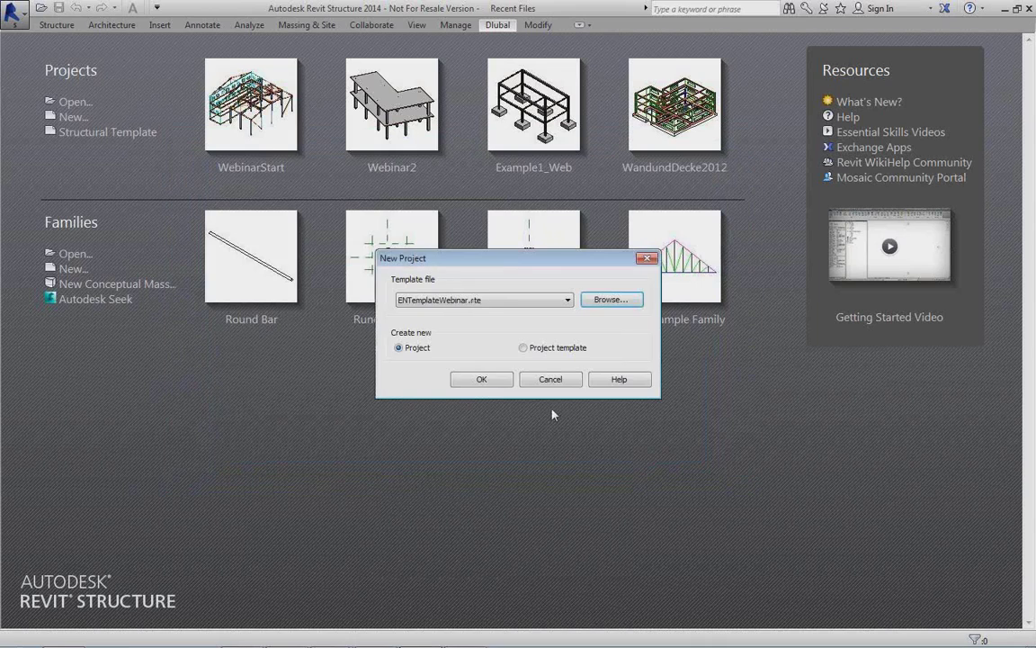
pyautogui.click(498, 381)
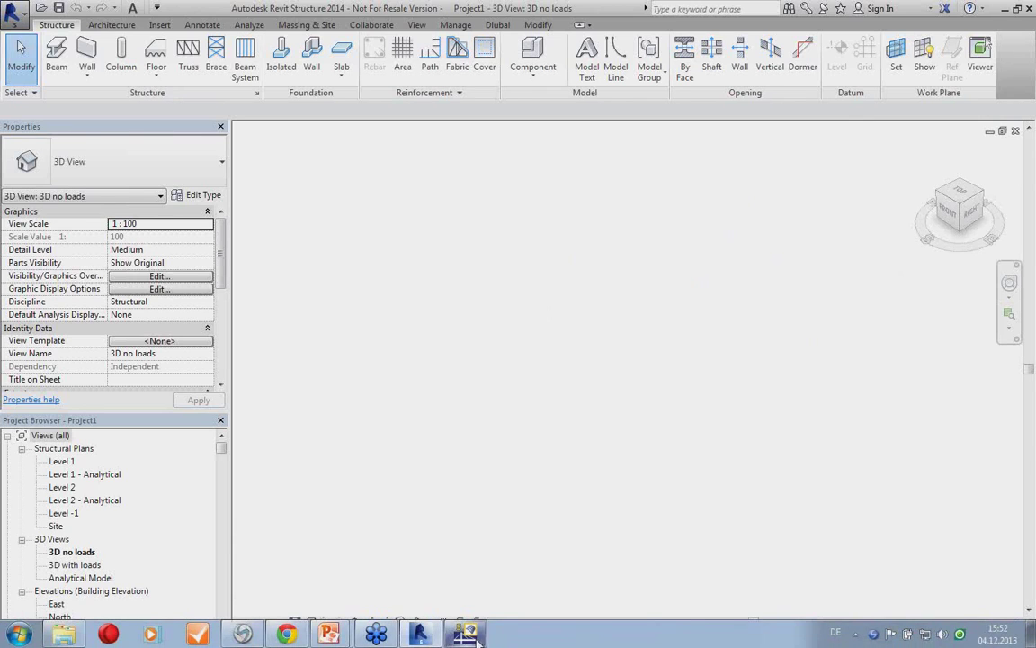
# Switch to RFEM, close the WebinarStart model without saving changes, and open the recent model 5_Business Complex.rf5.
pyautogui.click(467, 635)
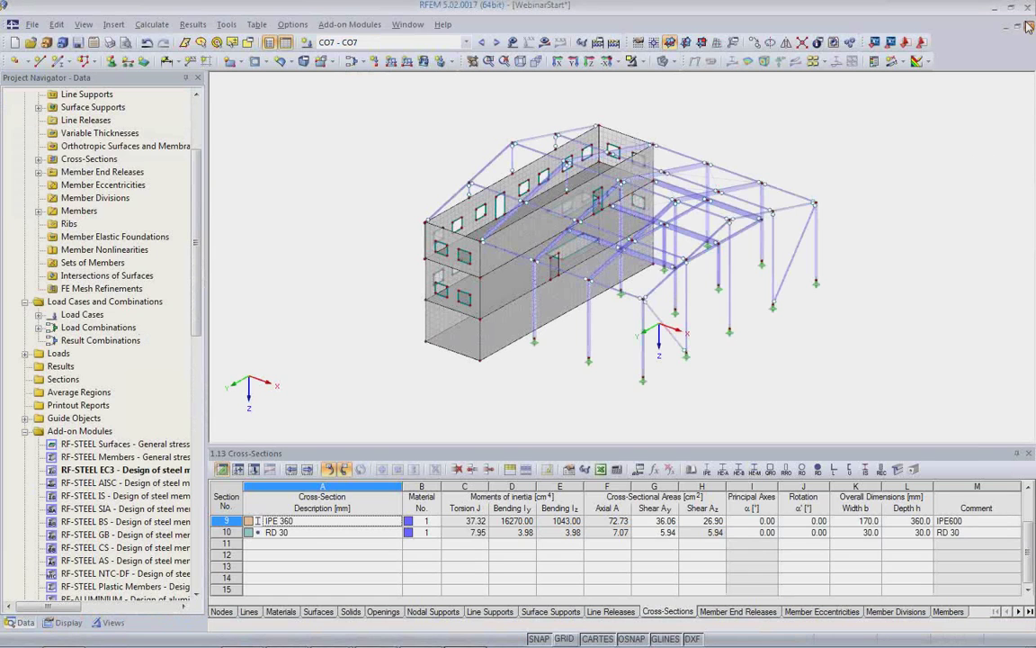
pyautogui.click(1028, 26)
pyautogui.click(477, 313)
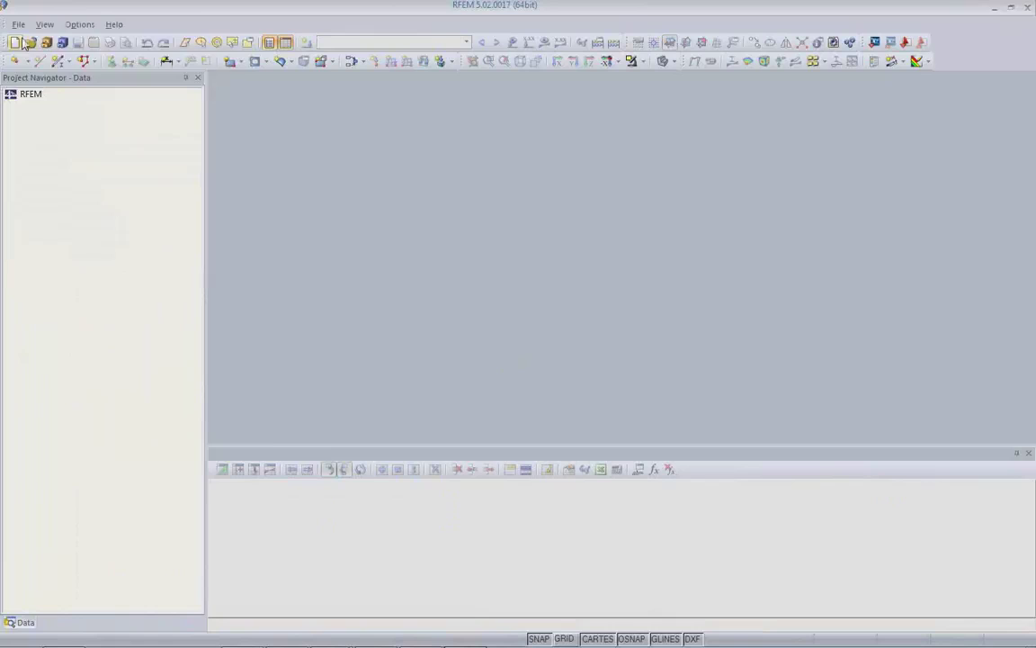
pyautogui.click(18, 24)
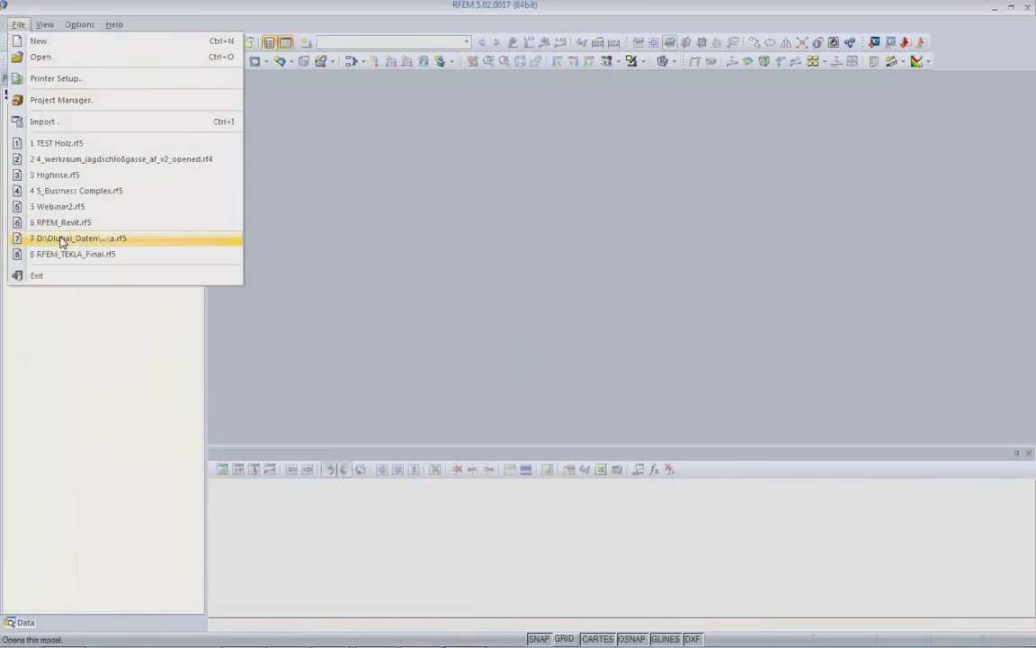
pyautogui.click(99, 194)
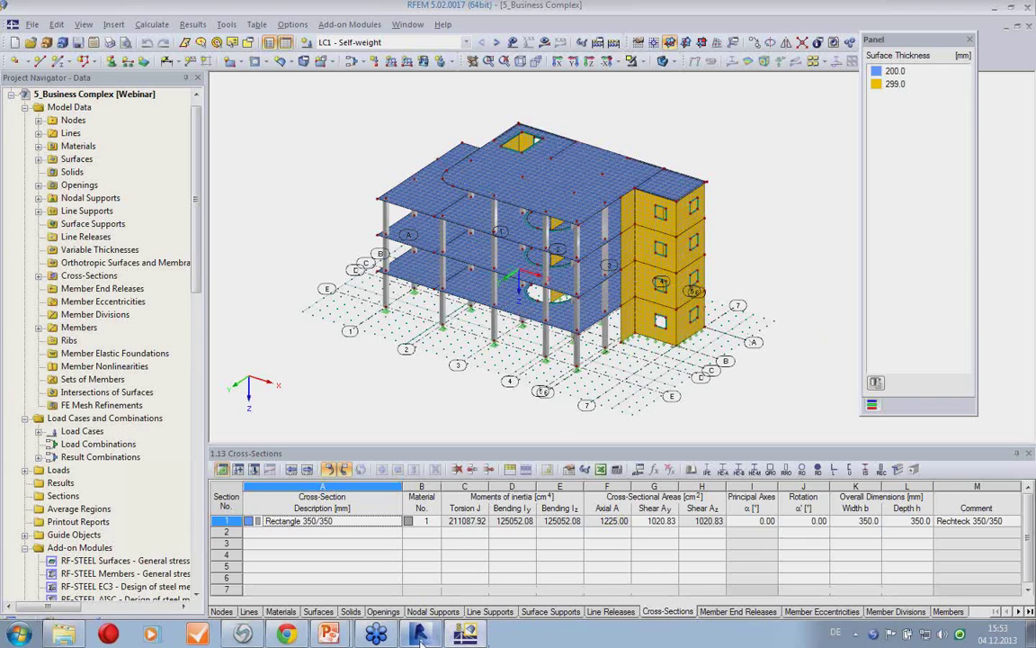
# Switch to Revit and import the RFEM model with its structural data and loads, closing the report of ignored objects.
pyautogui.click(420, 636)
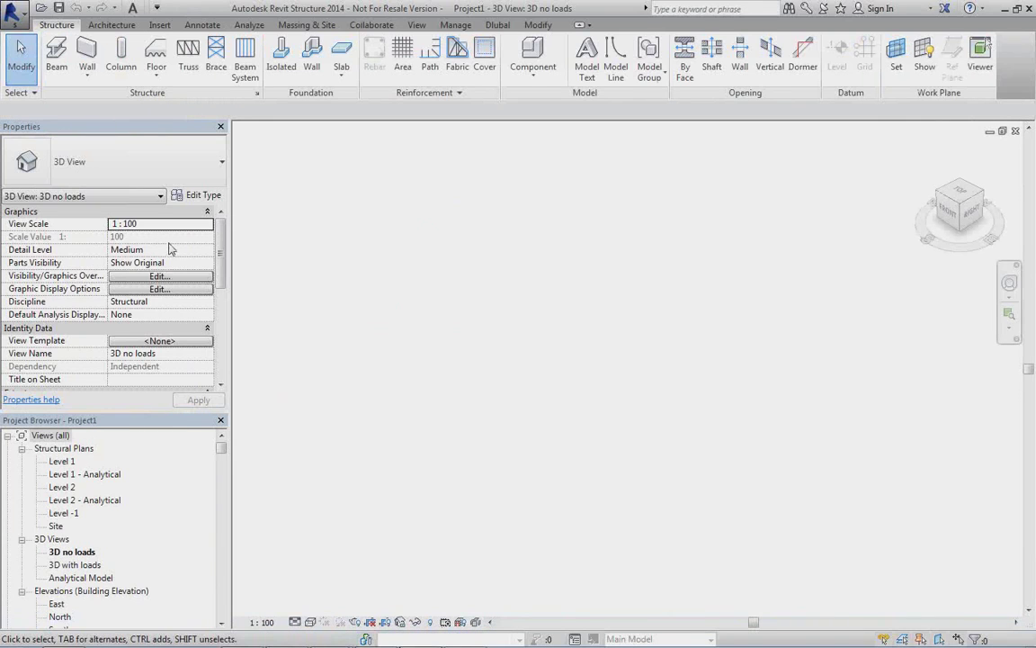
pyautogui.click(498, 25)
pyautogui.click(81, 54)
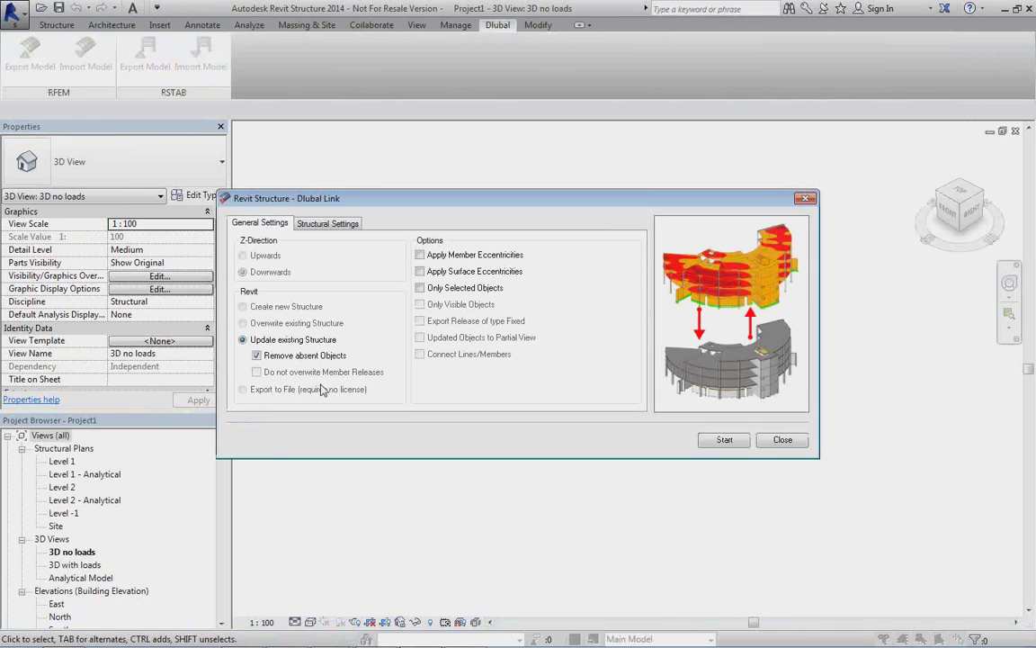
pyautogui.click(326, 225)
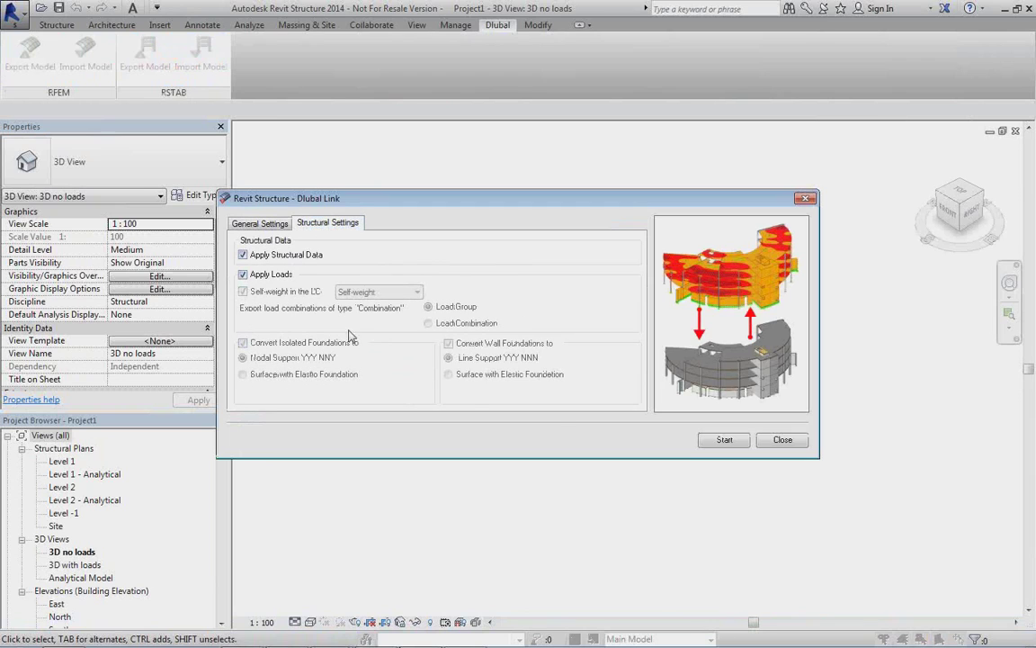
pyautogui.click(706, 445)
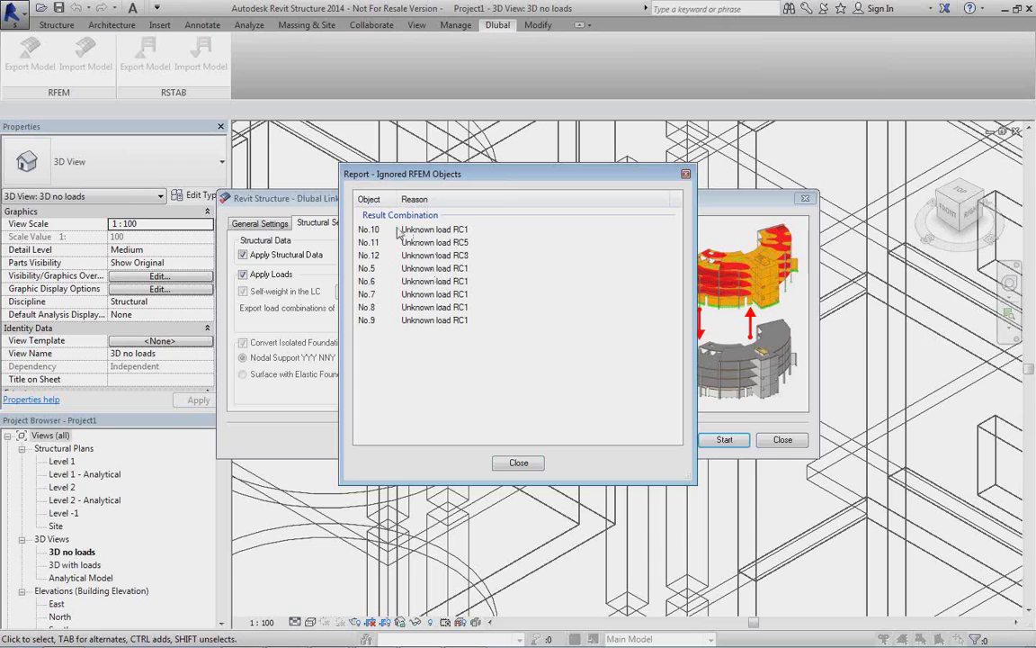
pyautogui.click(518, 462)
# Display the imported building in the Shaded visual style and orbit it to a view mainly from the front.
pyautogui.scroll(5, 538, 465)
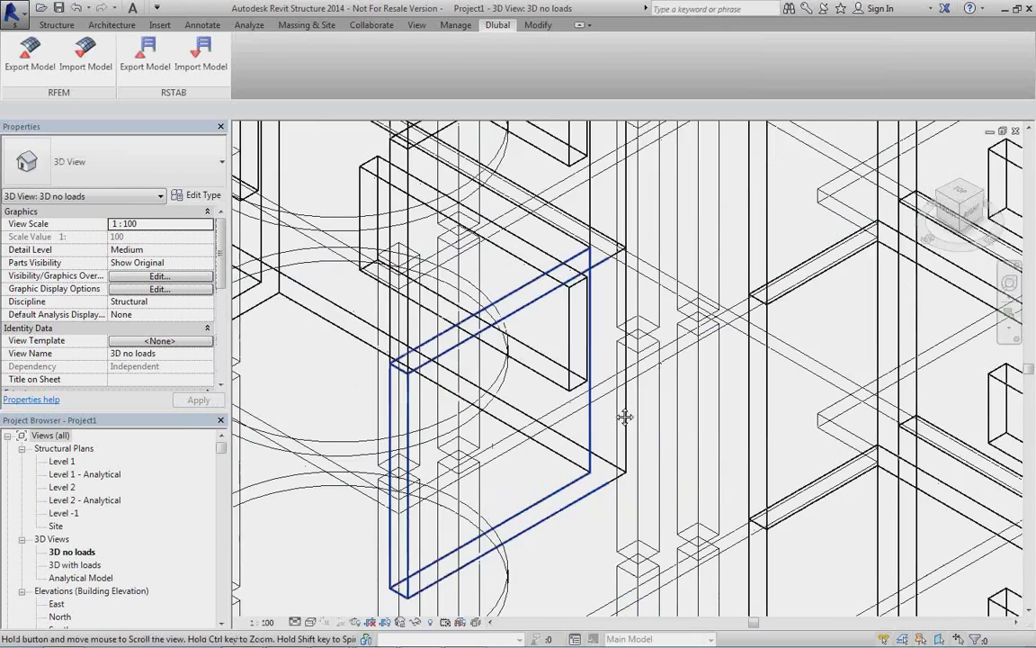
pyautogui.scroll(-10, 624, 416)
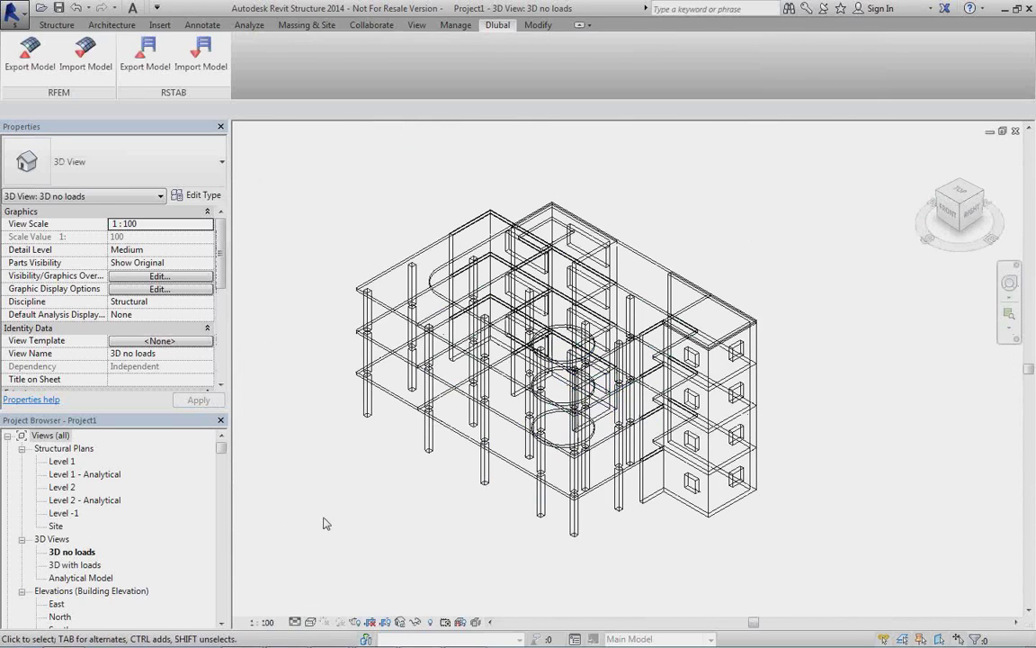
pyautogui.click(311, 622)
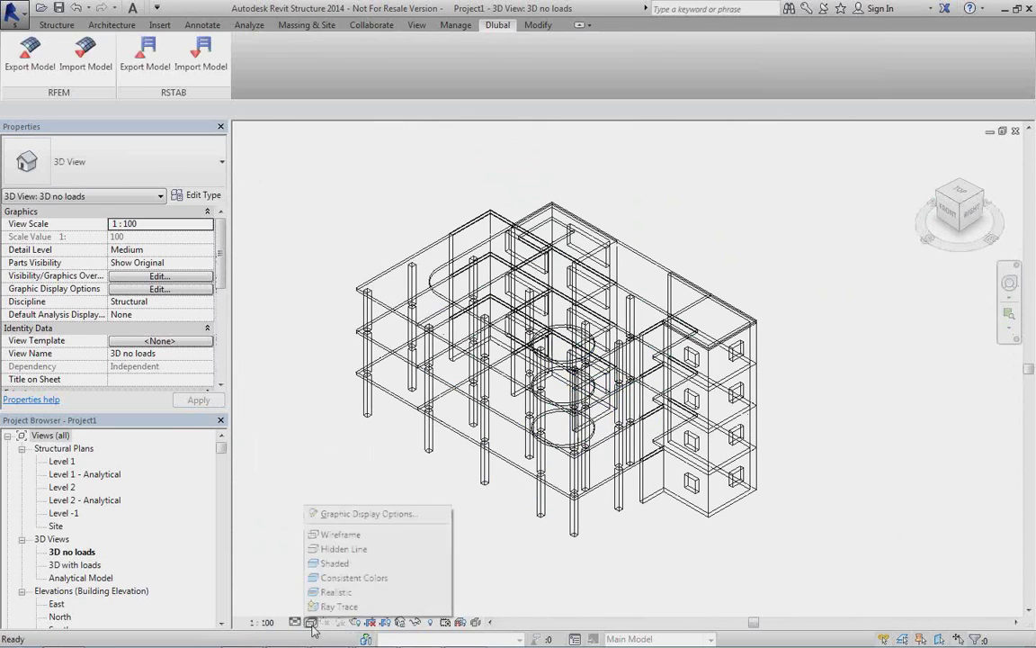
pyautogui.click(334, 564)
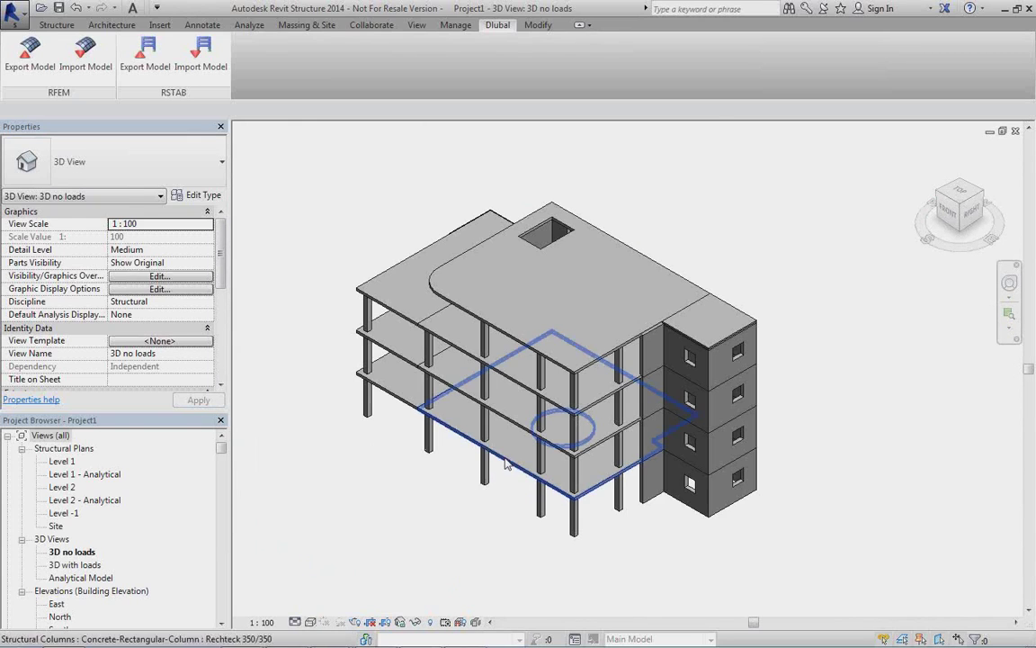
pyautogui.keyDown('shift'); pyautogui.moveTo(608, 508); pyautogui.dragTo(647, 446, button='middle'); pyautogui.keyUp('shift')
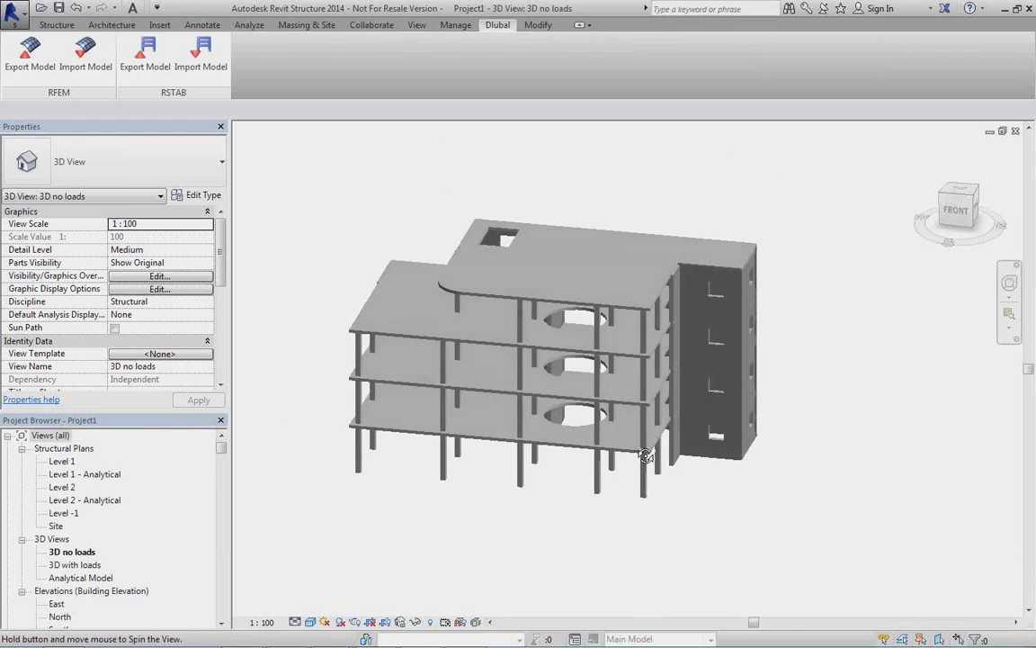
# Create a new sheet with the A1 metric titleblock.
pyautogui.moveTo(222, 448); pyautogui.dragTo(223, 457)
pyautogui.rightClick(52, 552)
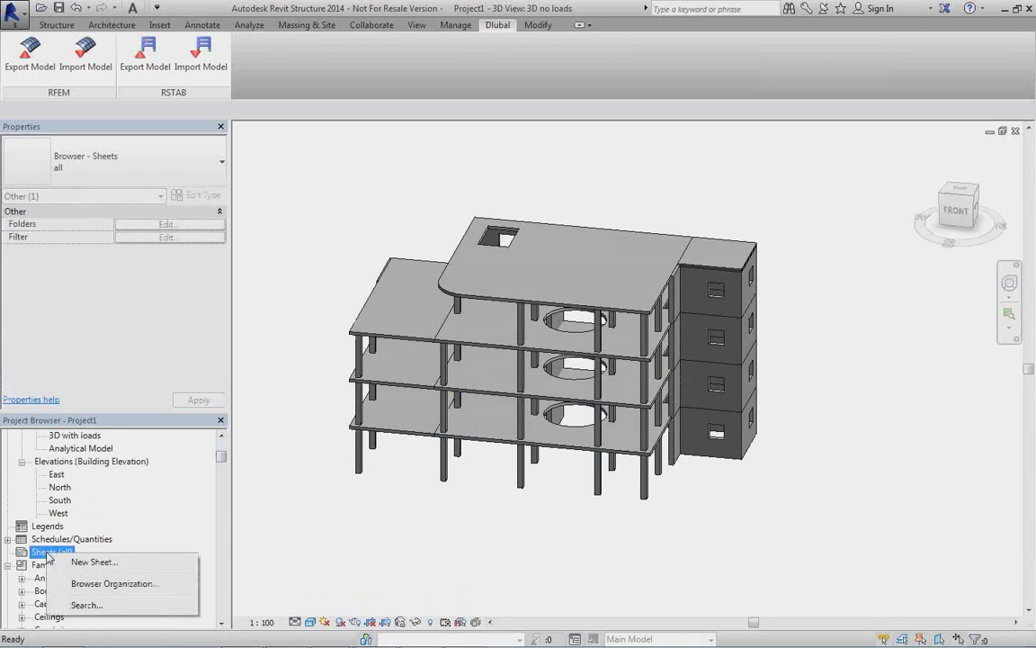
pyautogui.click(82, 563)
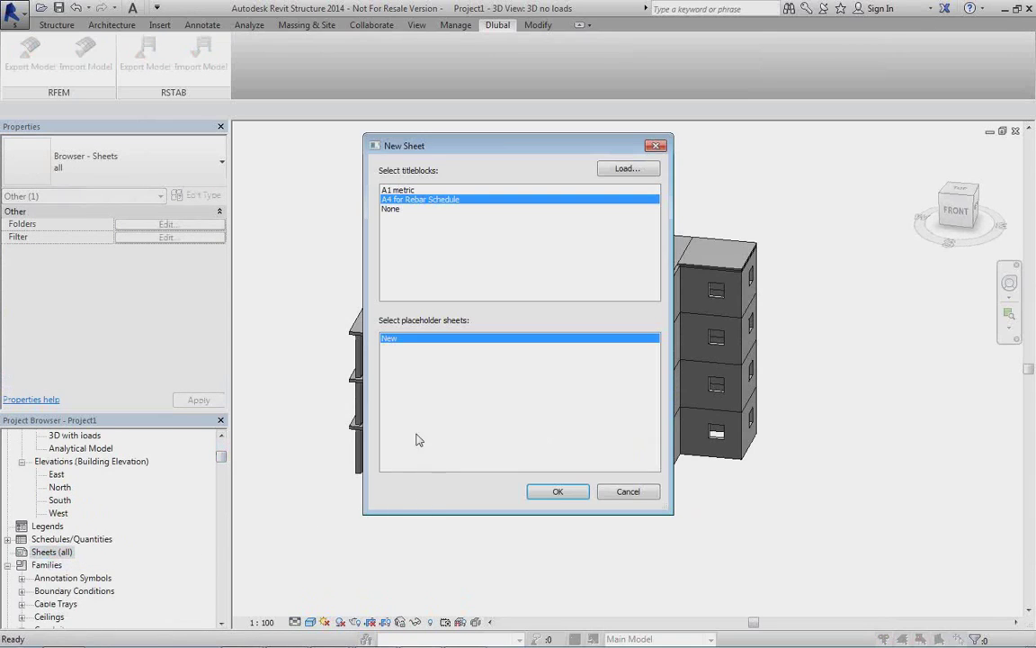
pyautogui.click(547, 491)
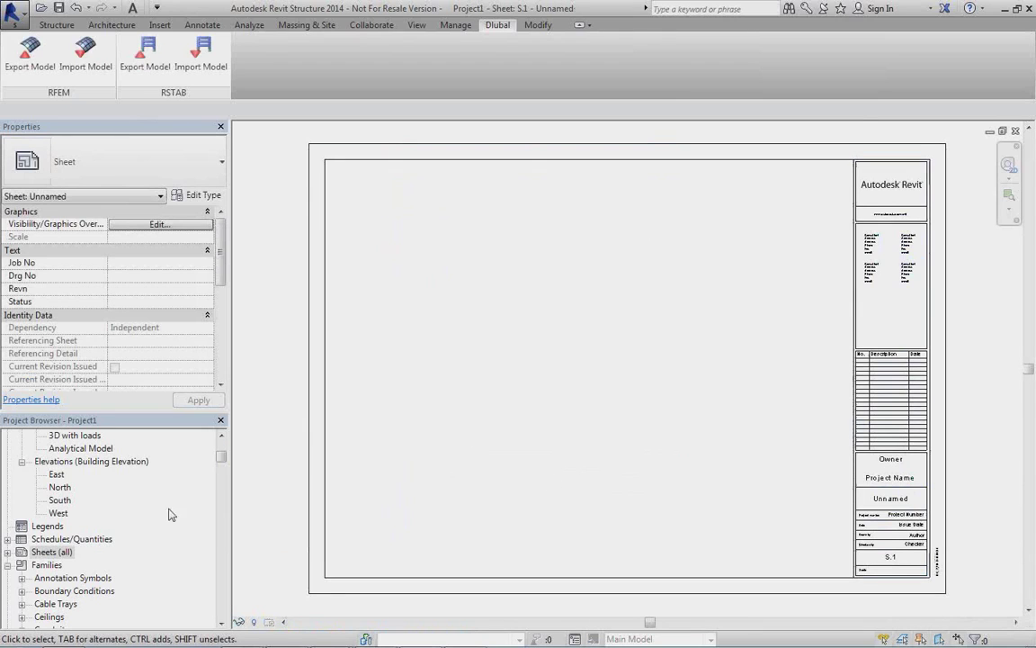
# Place the 3D no loads view in the upper left area of the new sheet.
pyautogui.moveTo(221, 454); pyautogui.dragTo(221, 449)
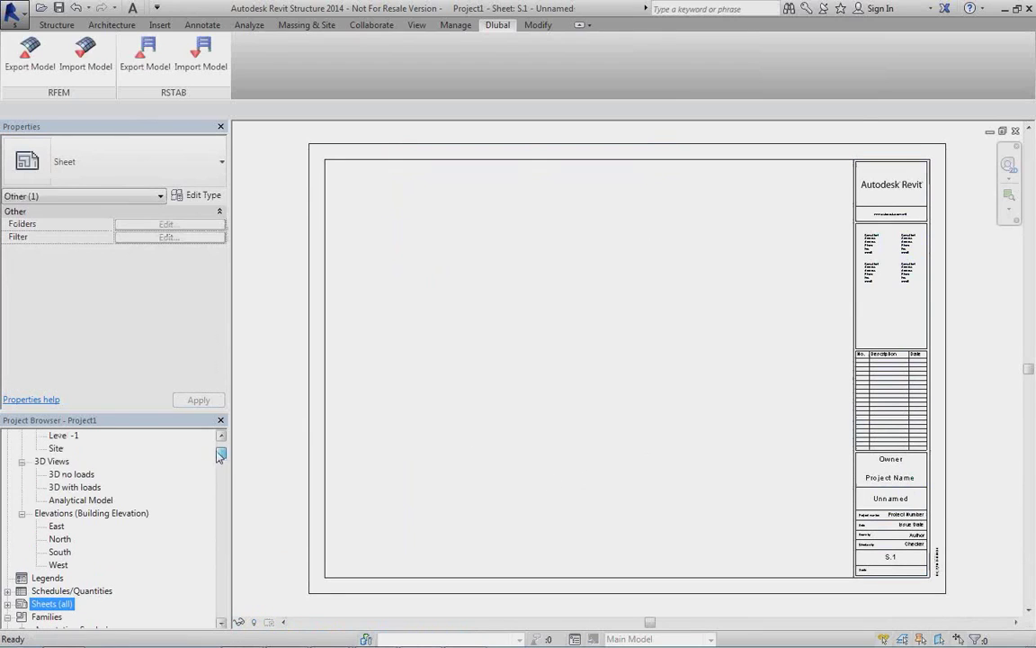
pyautogui.click(72, 474)
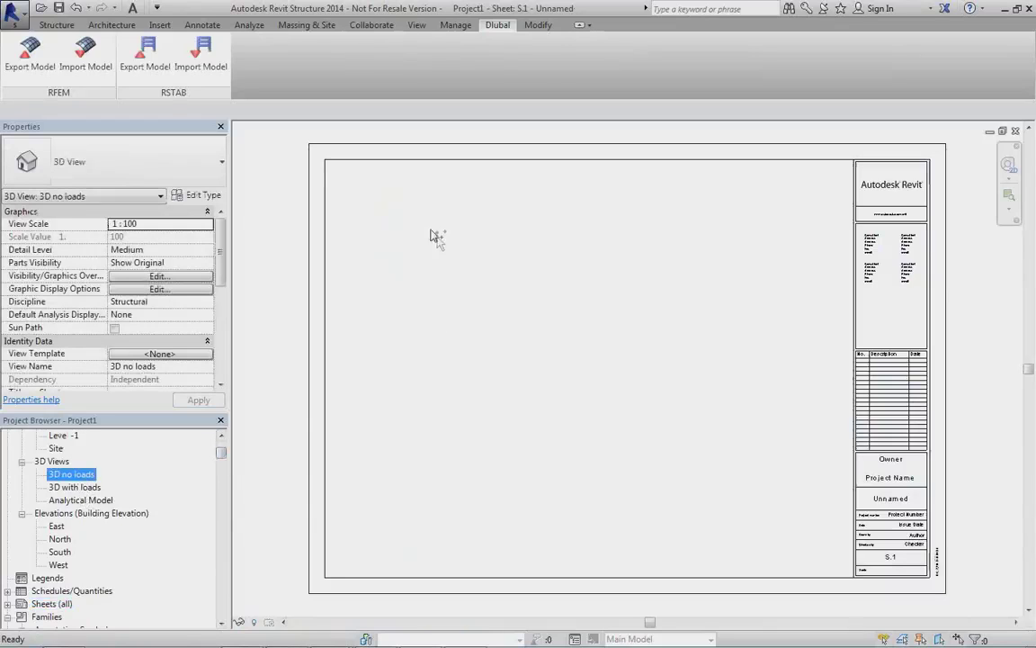
pyautogui.moveTo(434, 236); pyautogui.dragTo(580, 247)
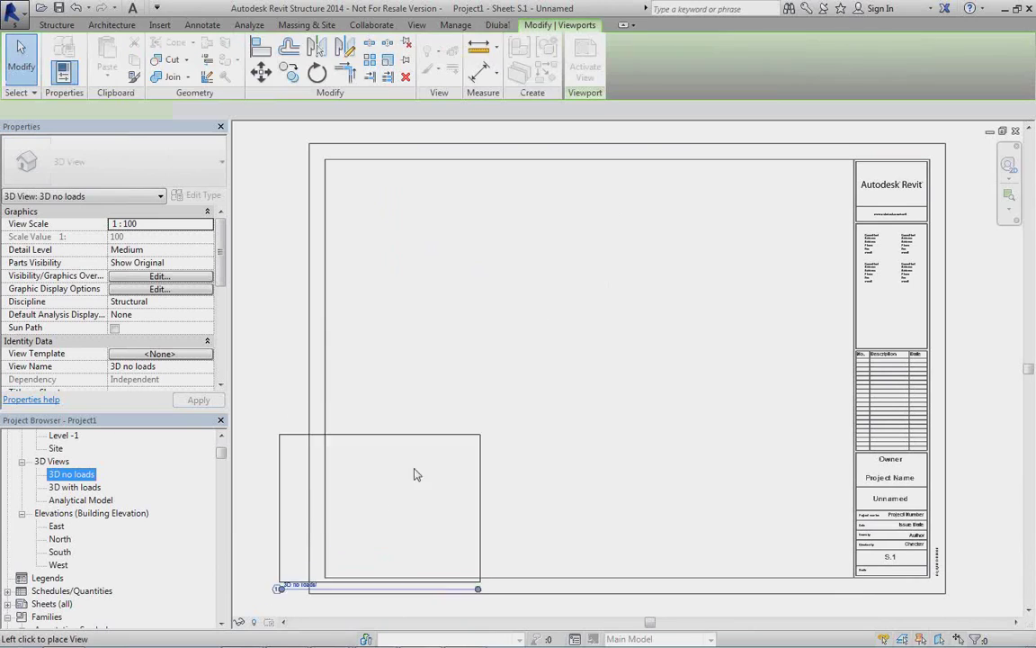
pyautogui.click(446, 256)
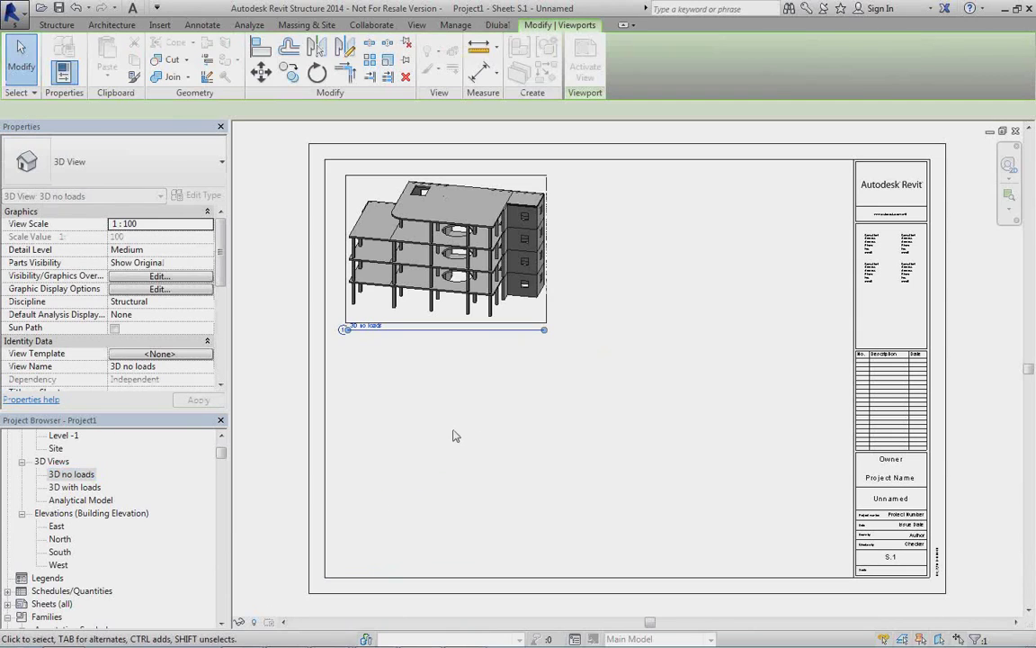
# Place the East elevation in the sheet's upper right area and the North elevation in its lower left area.
pyautogui.click(55, 525)
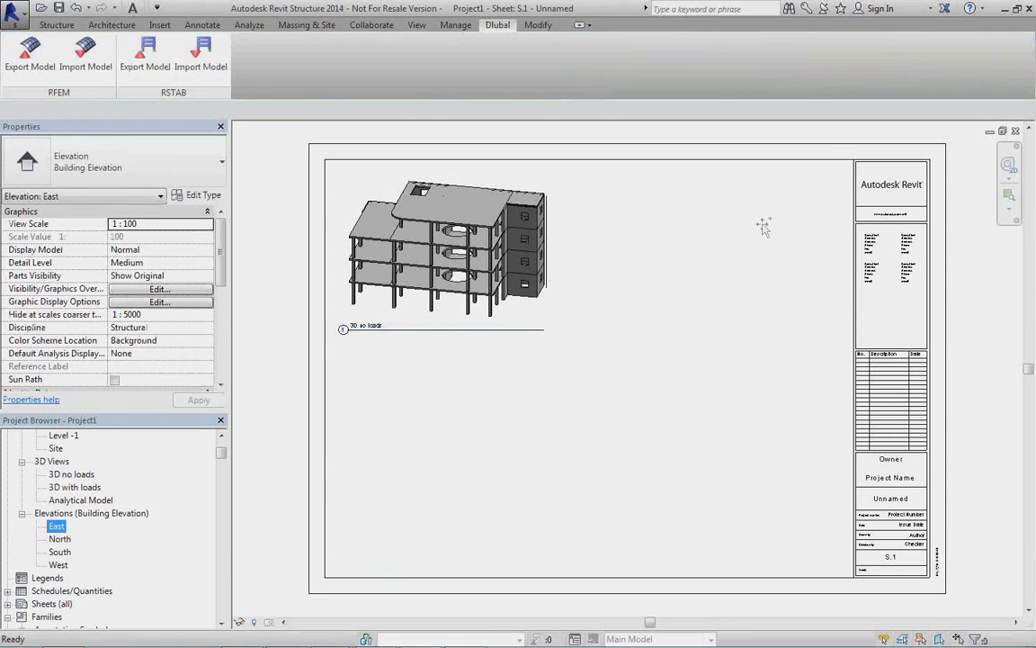
pyautogui.moveTo(762, 225); pyautogui.dragTo(757, 193)
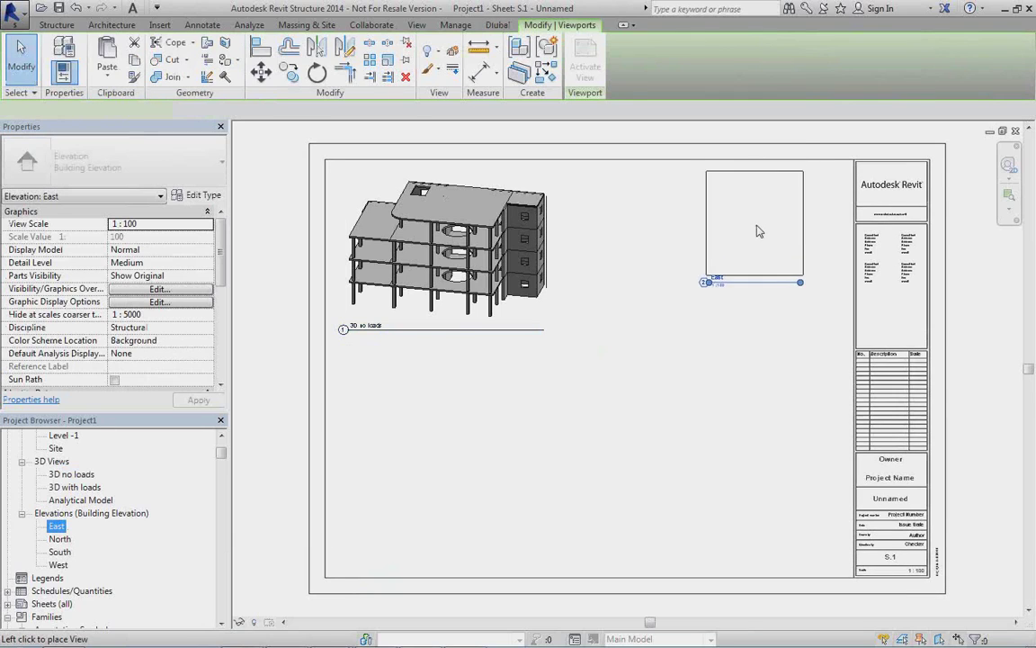
pyautogui.click(759, 233)
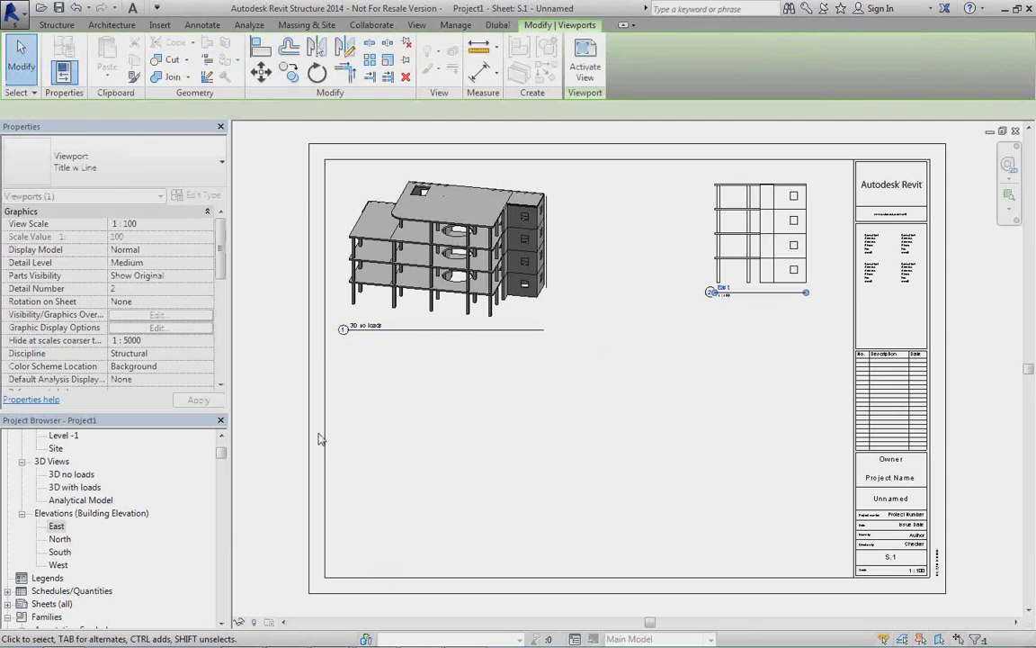
pyautogui.click(59, 539)
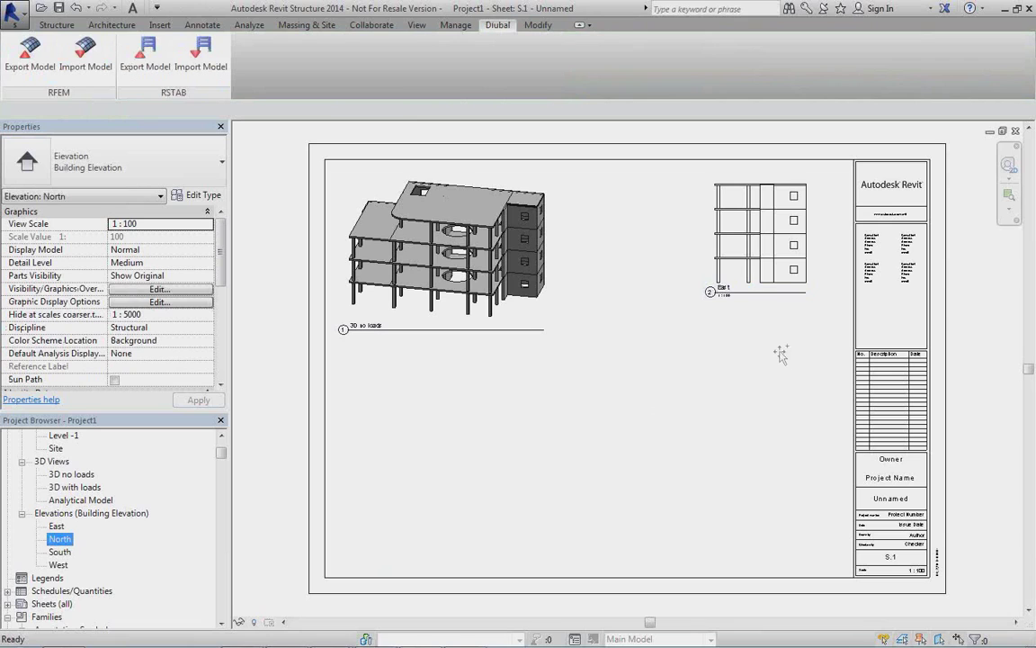
pyautogui.moveTo(780, 354); pyautogui.dragTo(770, 352)
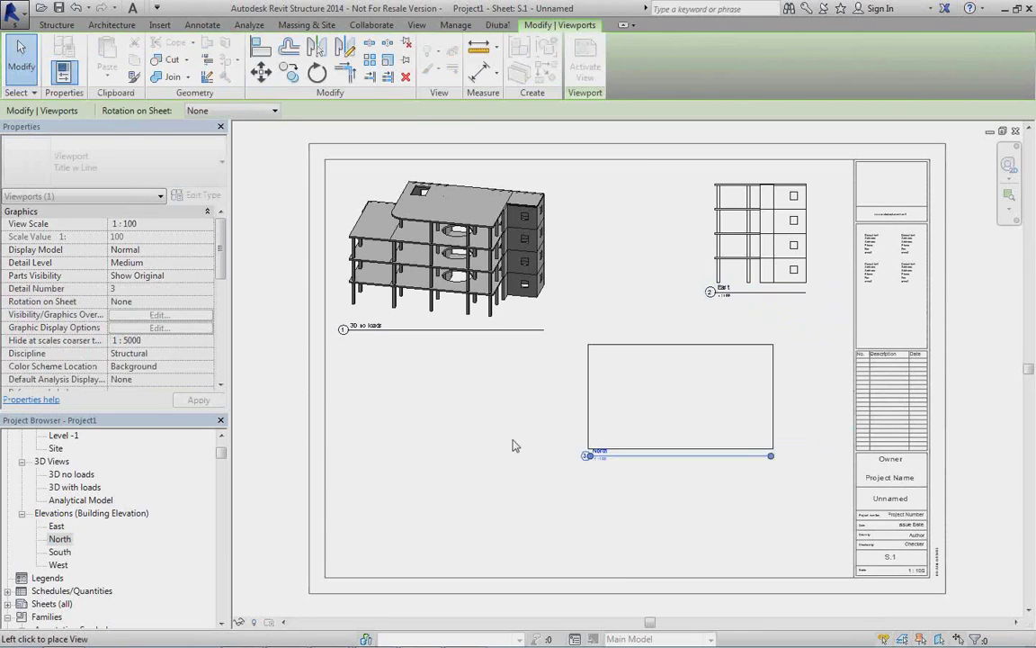
pyautogui.click(433, 446)
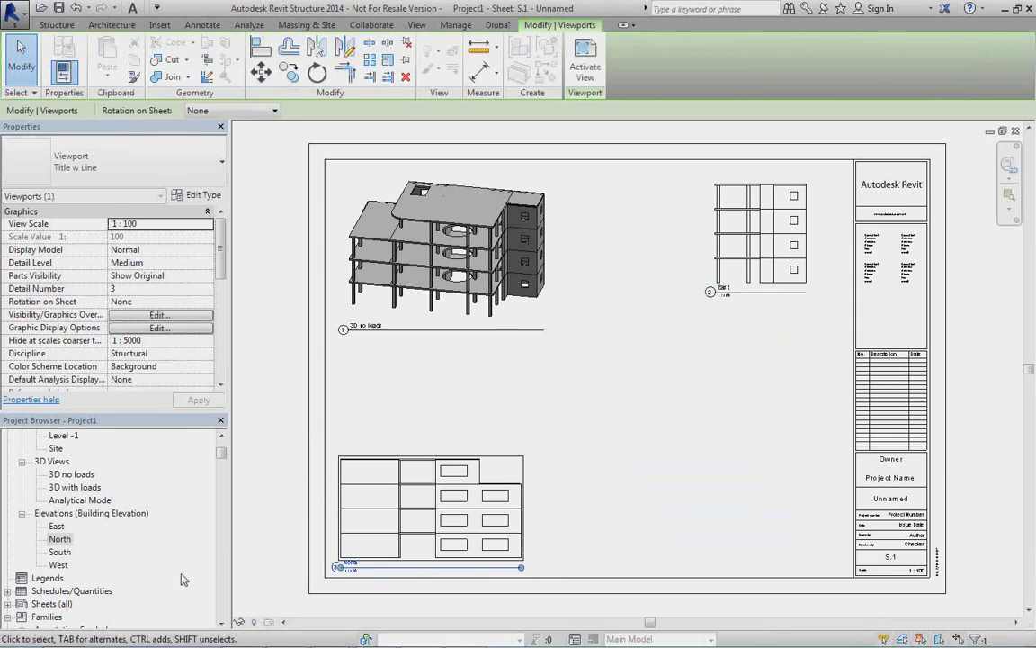
# Place the South elevation in the sheet's lower right area and the West elevation directly below the East elevation.
pyautogui.click(60, 551)
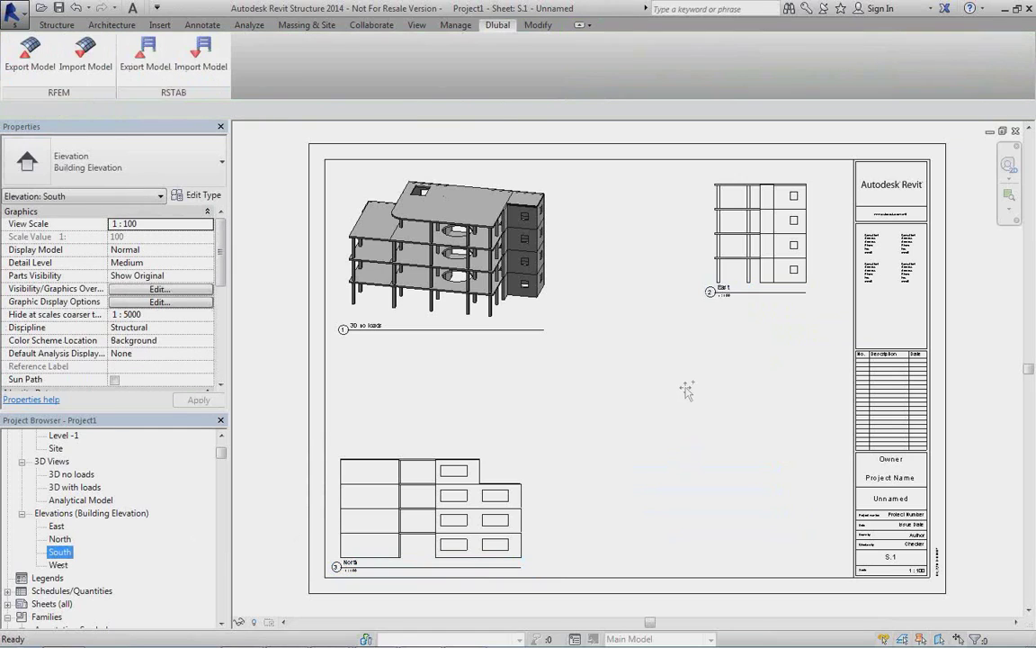
pyautogui.moveTo(686, 389); pyautogui.dragTo(681, 400)
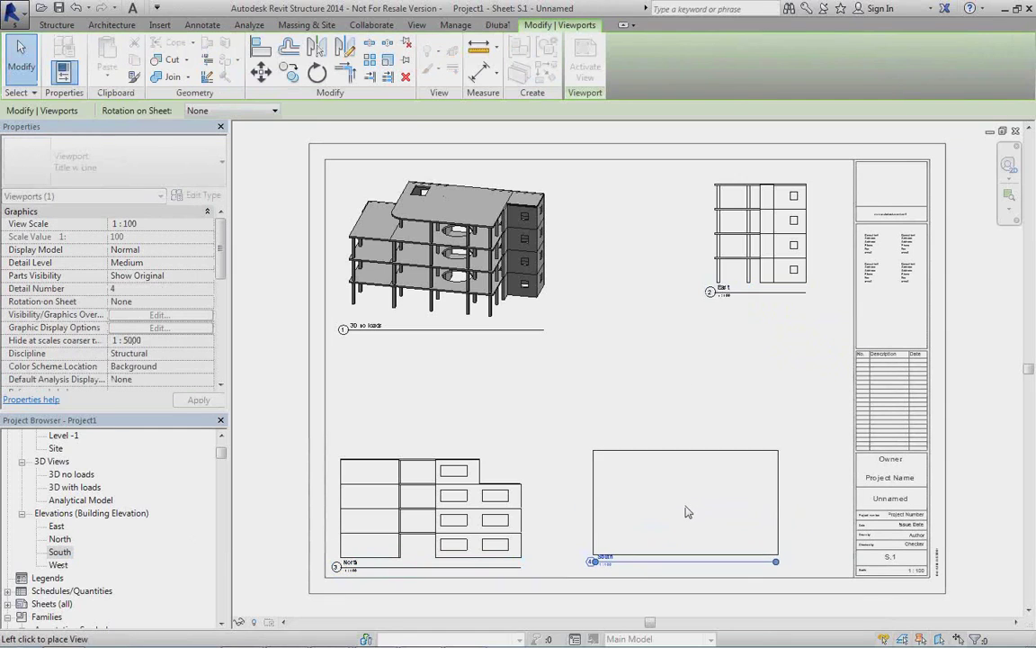
pyautogui.click(686, 518)
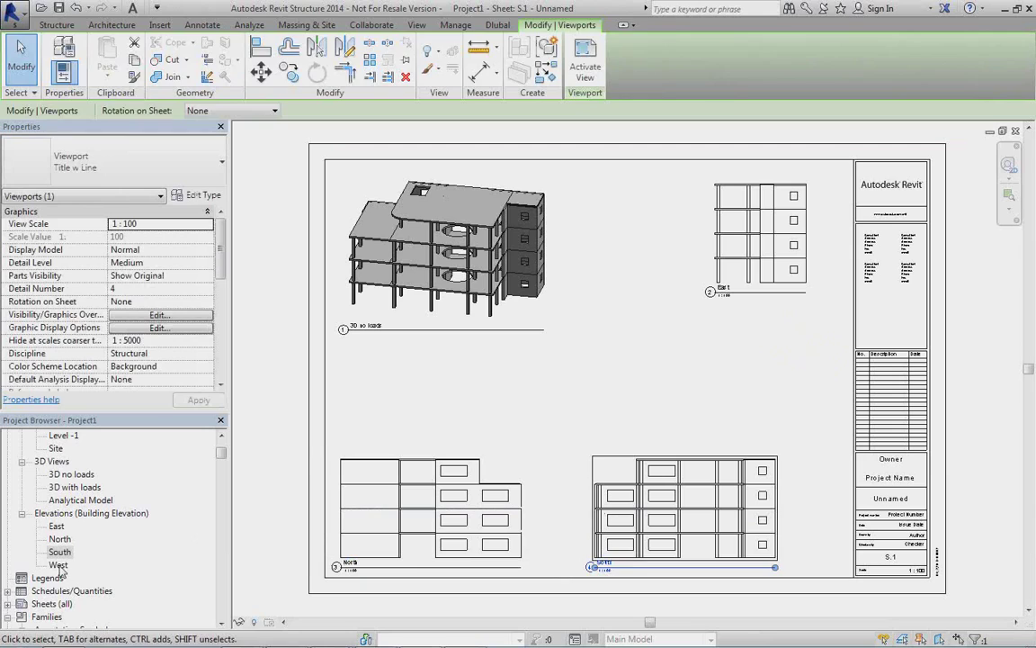
pyautogui.moveTo(58, 565); pyautogui.dragTo(752, 368)
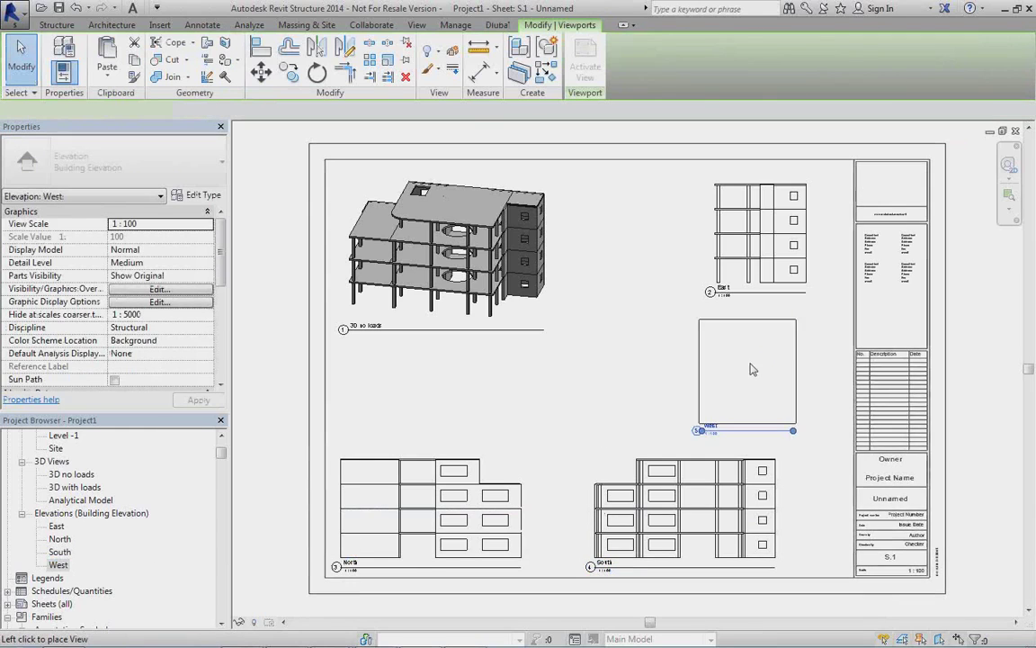
pyautogui.click(761, 370)
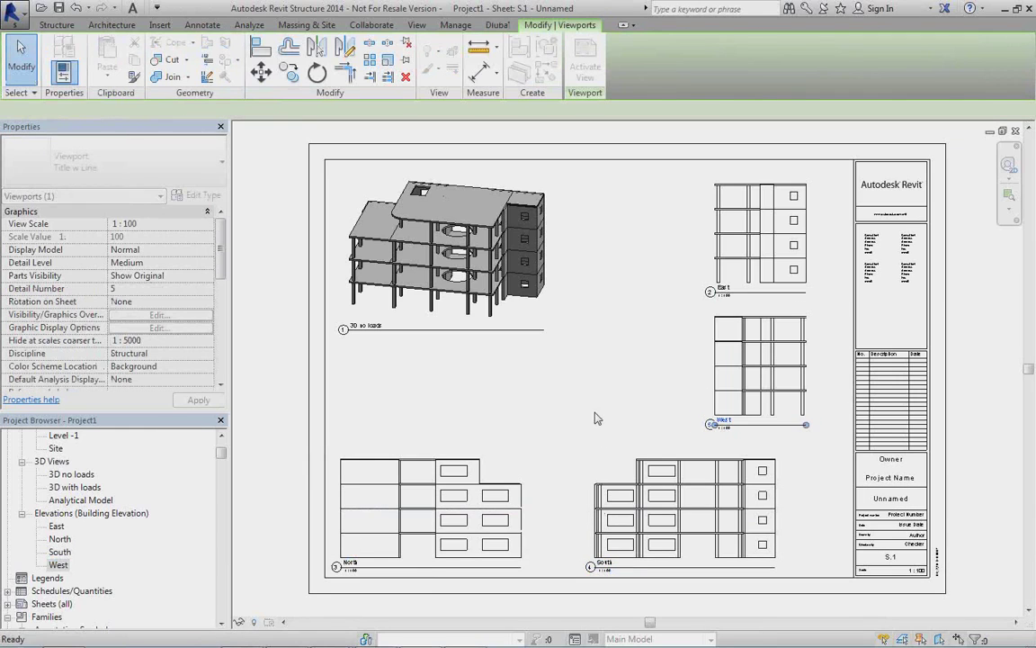
# Move the 3D view slightly toward the sheet's centre and shift the North elevation beneath it, level with the South elevation.
pyautogui.click(548, 331)
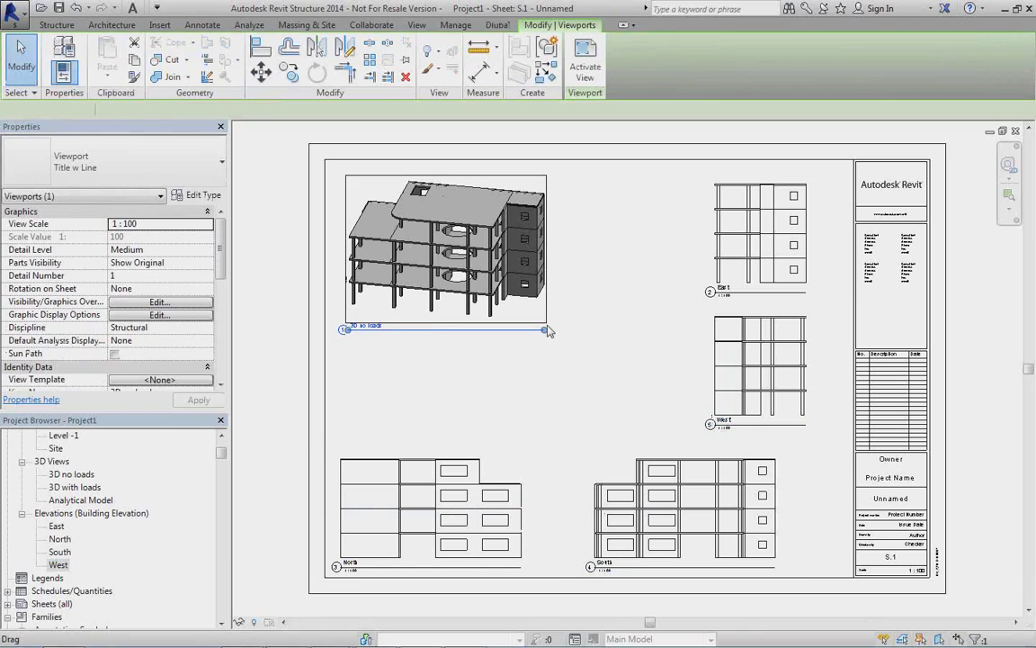
pyautogui.moveTo(502, 324); pyautogui.dragTo(534, 354)
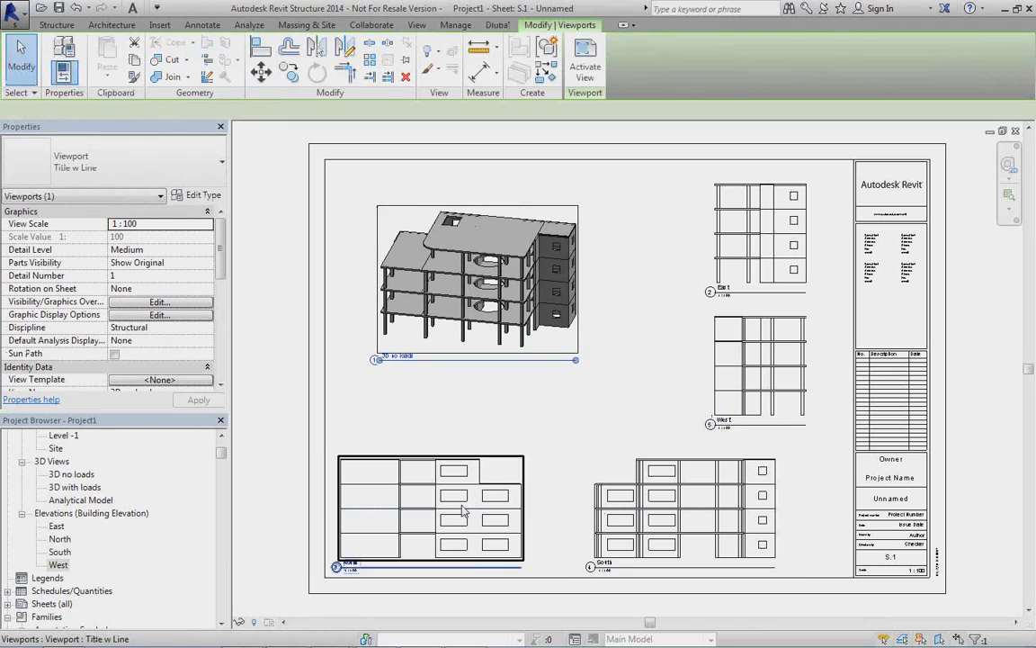
pyautogui.moveTo(462, 506); pyautogui.dragTo(481, 482)
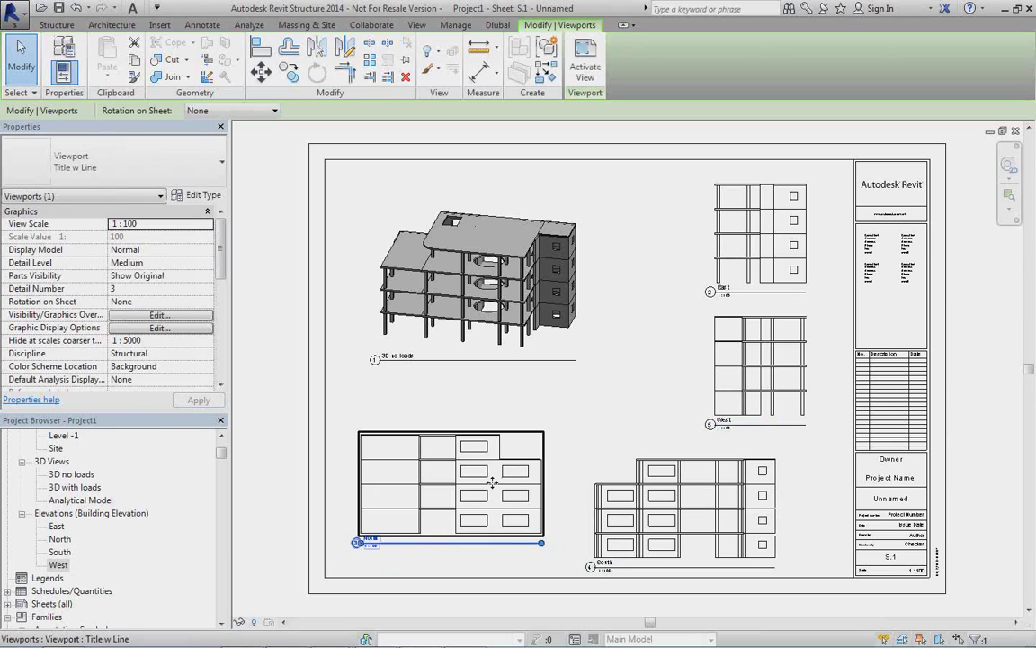
pyautogui.moveTo(496, 485); pyautogui.dragTo(496, 534)
pyautogui.click(616, 421)
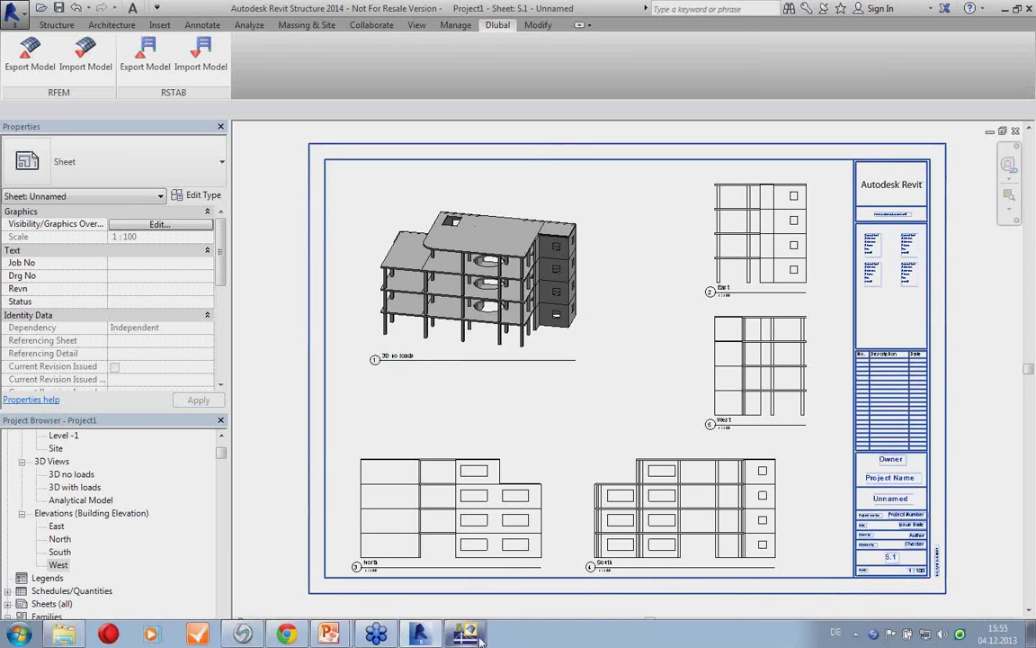
# Switch to the running PowerPoint slide show of BIMWorkFlowRevit.pptx and advance to the More Information slide.
pyautogui.click(471, 637)
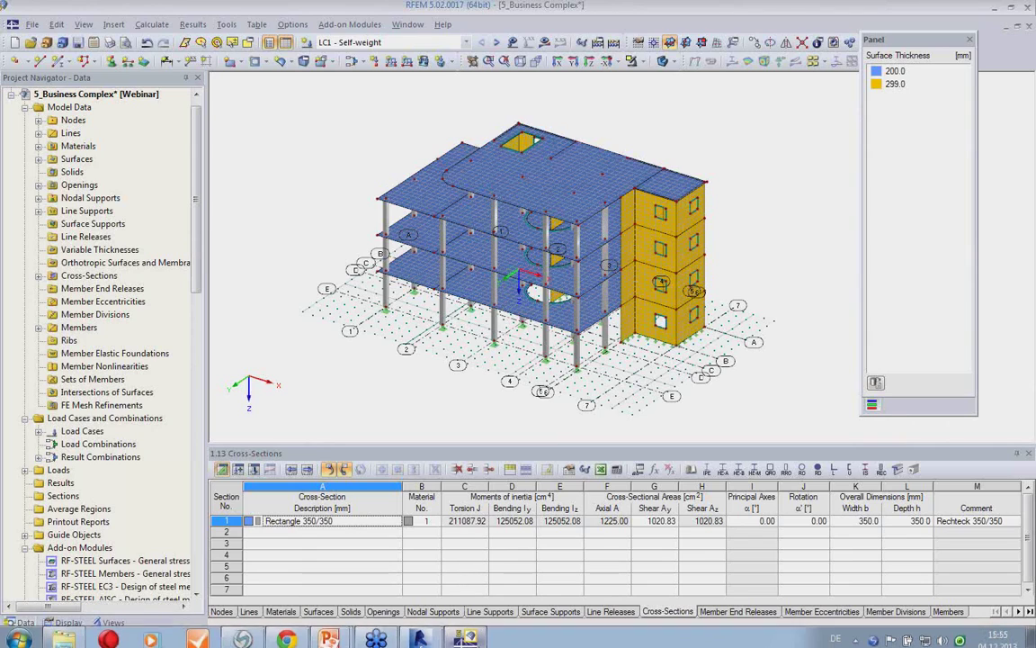
pyautogui.moveTo(335, 635)
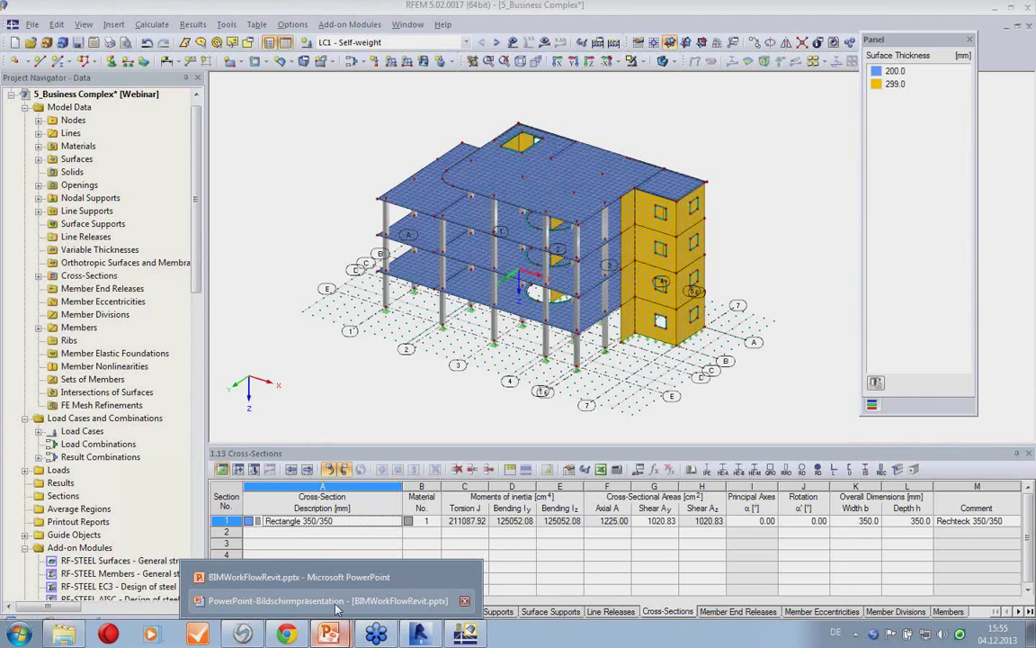
pyautogui.click(336, 601)
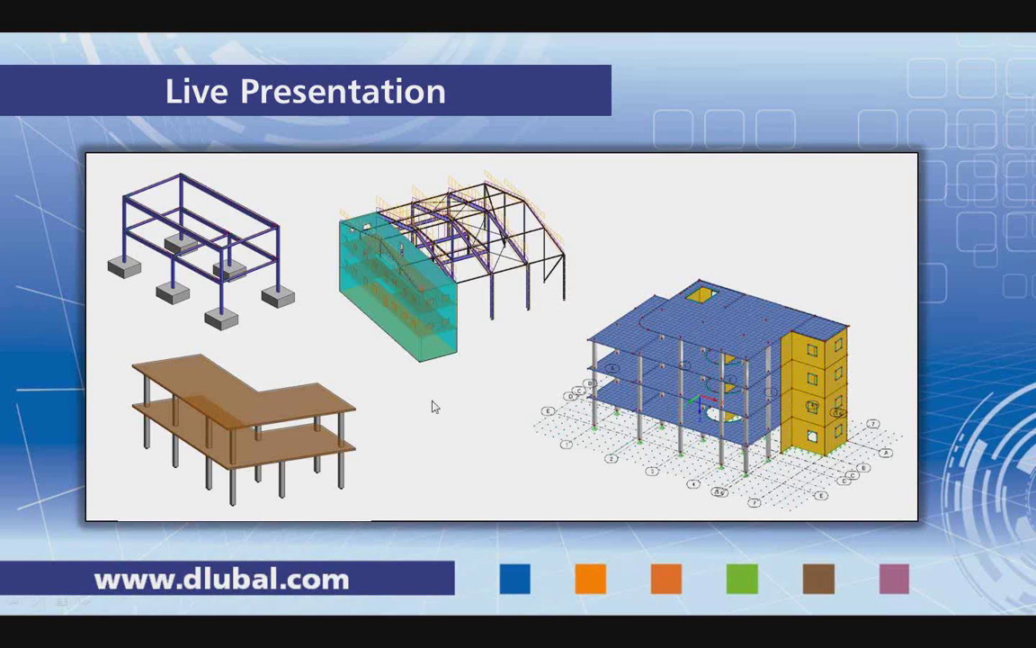
pyautogui.press('Right')
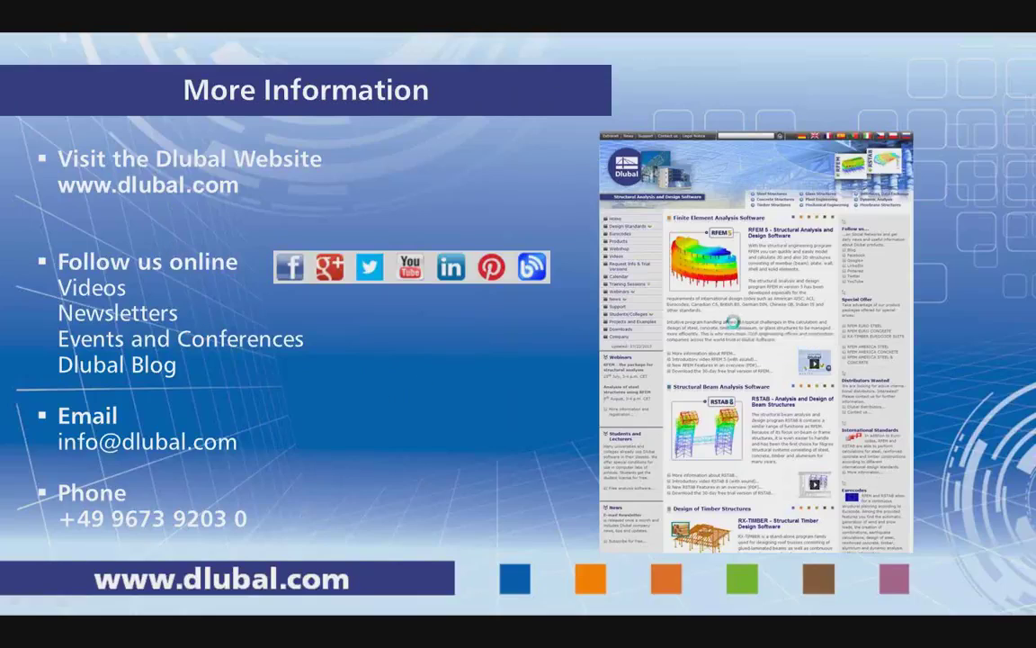
# Open the Dlubal website from the slide and look through the interfaces described on its BIM Planning page.
pyautogui.click(736, 329)
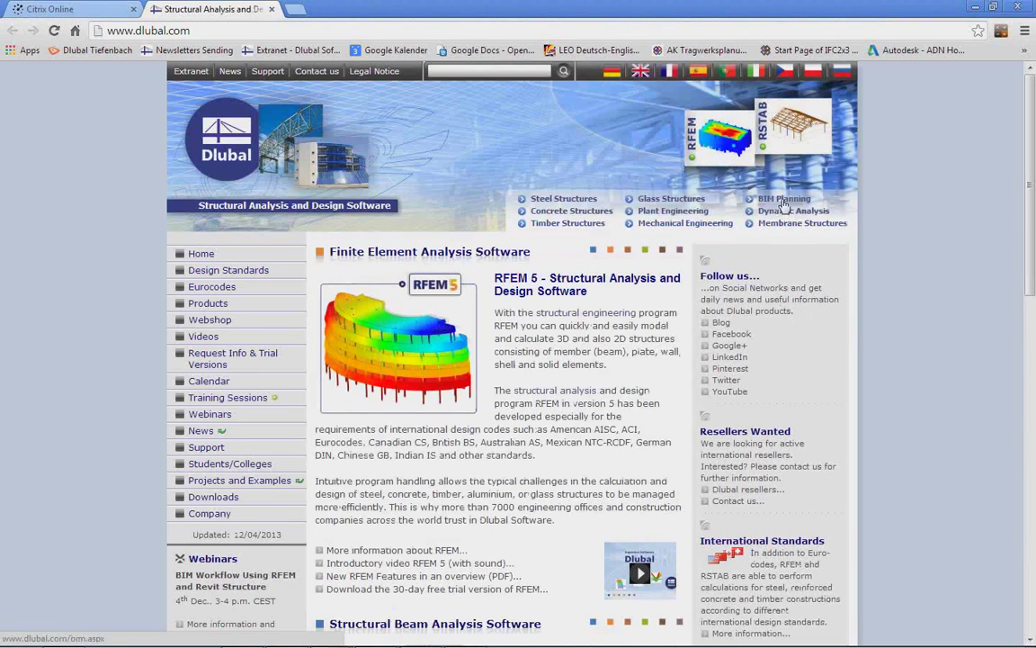
pyautogui.click(784, 205)
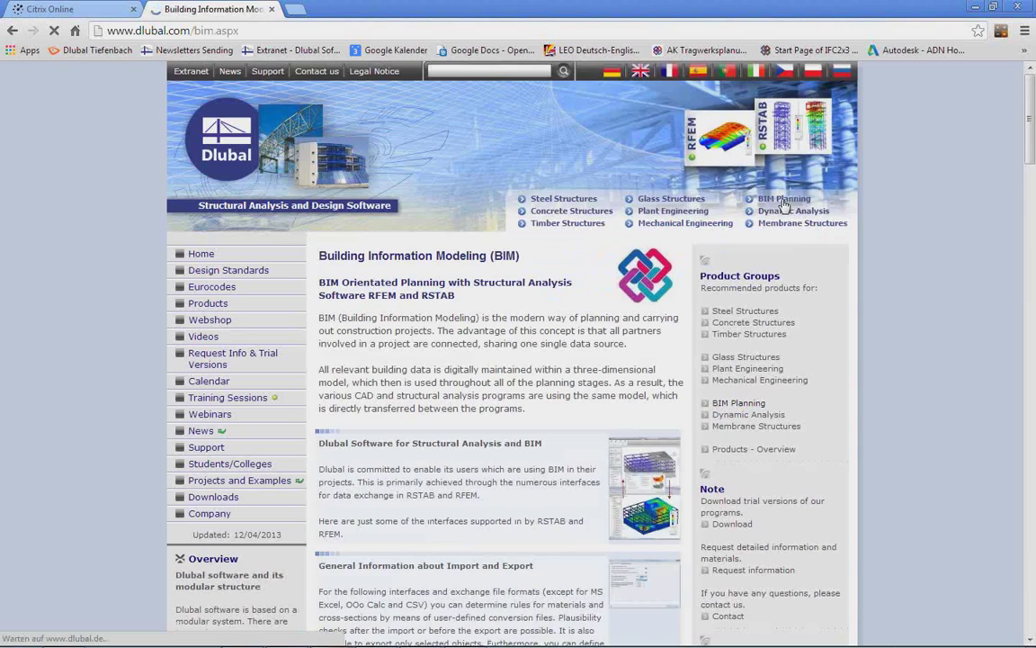
pyautogui.scroll(-3, 572, 487)
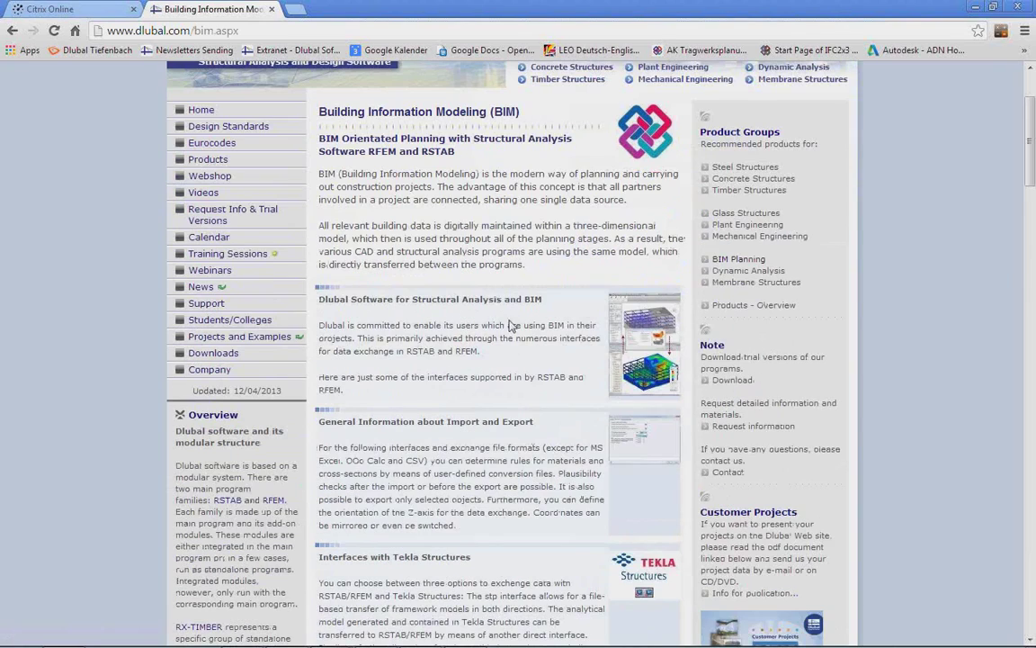
pyautogui.scroll(-4, 493, 419)
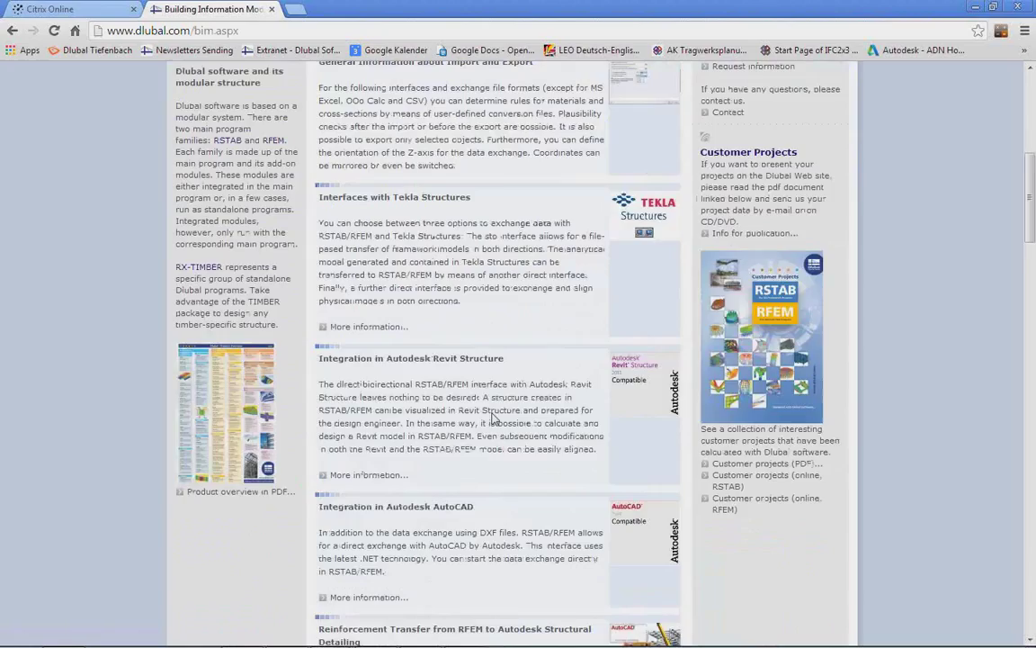
pyautogui.scroll(-5, 493, 419)
pyautogui.scroll(10, 493, 423)
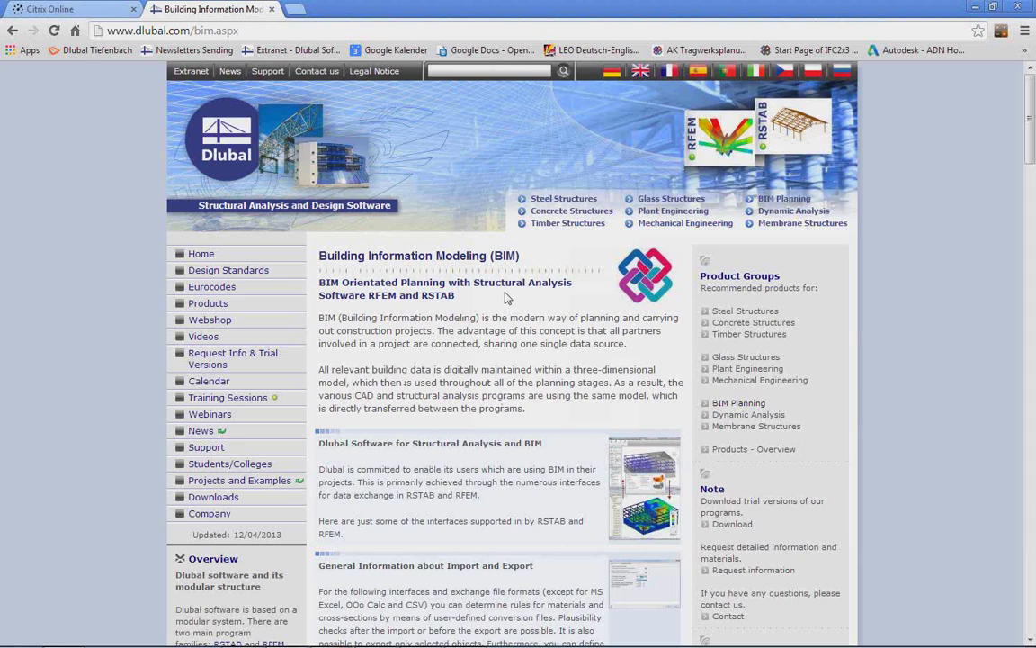
# Return to the English Dlubal home page, open the Dlubal Blog and look through its recent posts.
pyautogui.click(641, 71)
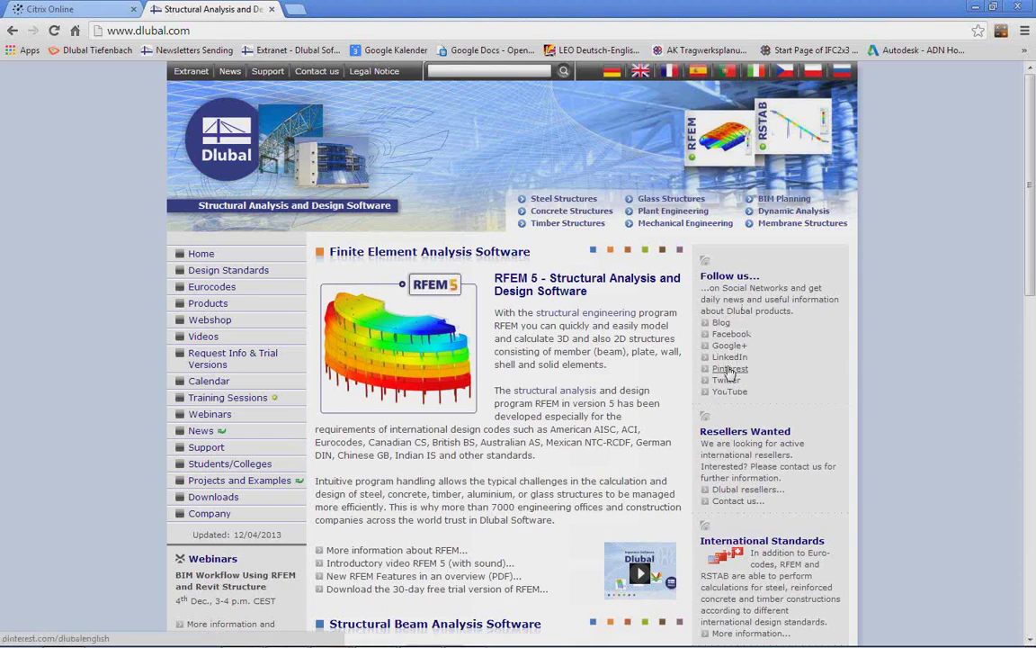
pyautogui.click(721, 324)
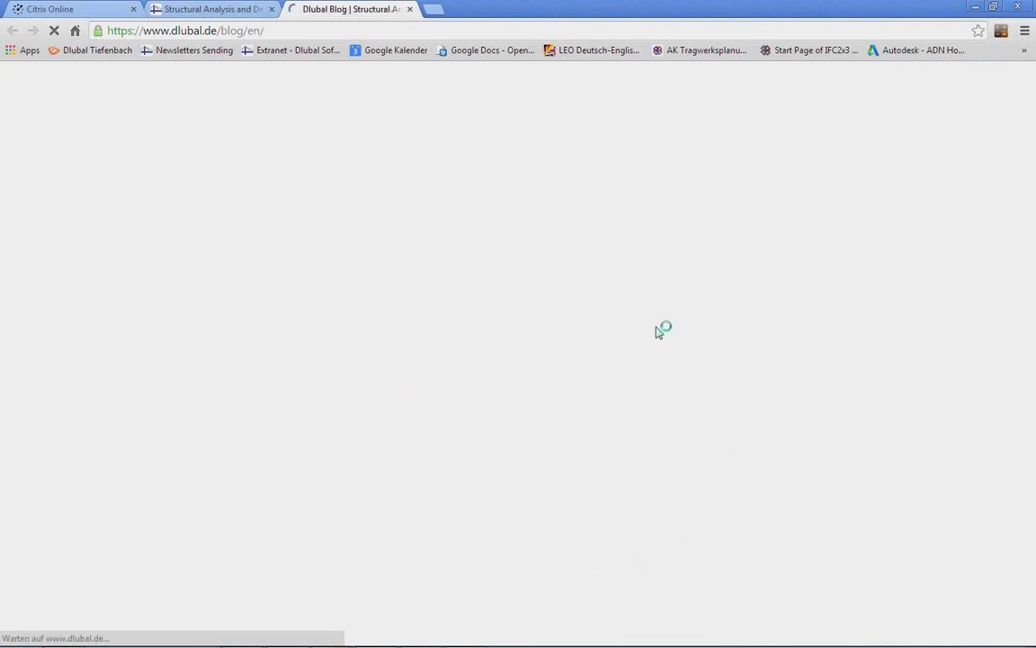
pyautogui.scroll(-2, 675, 348)
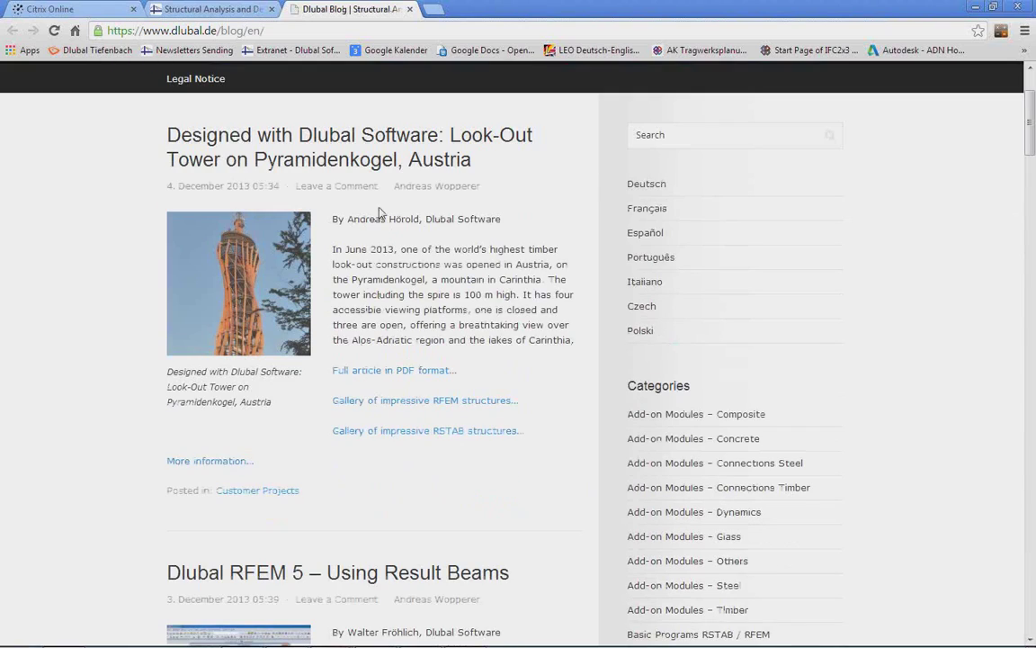
pyautogui.scroll(-5, 580, 315)
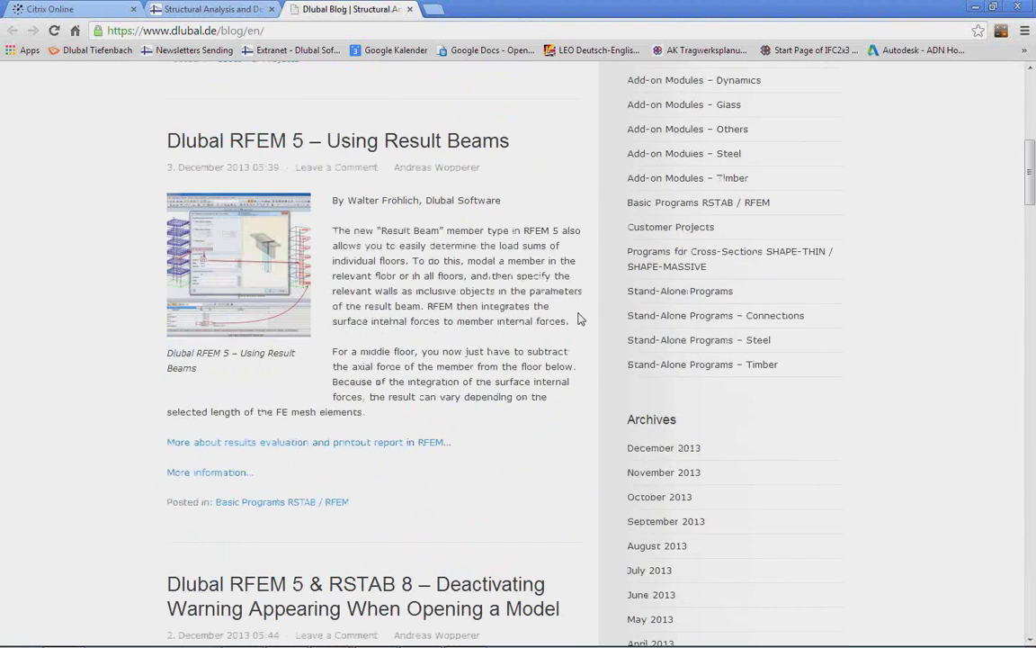
pyautogui.scroll(-5, 580, 320)
pyautogui.scroll(7, 580, 321)
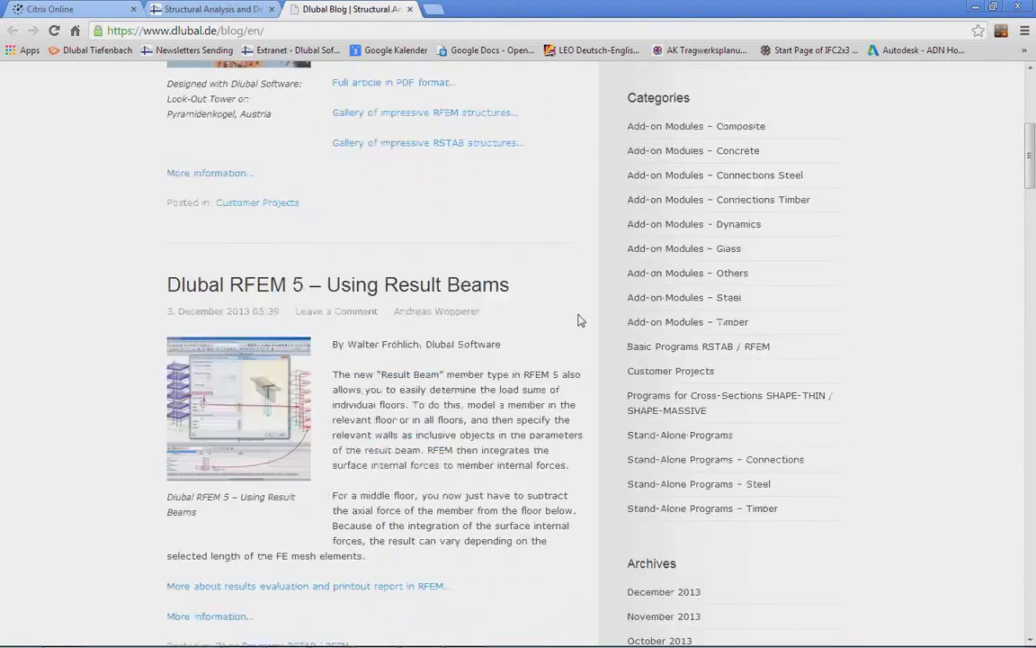
pyautogui.scroll(5, 580, 320)
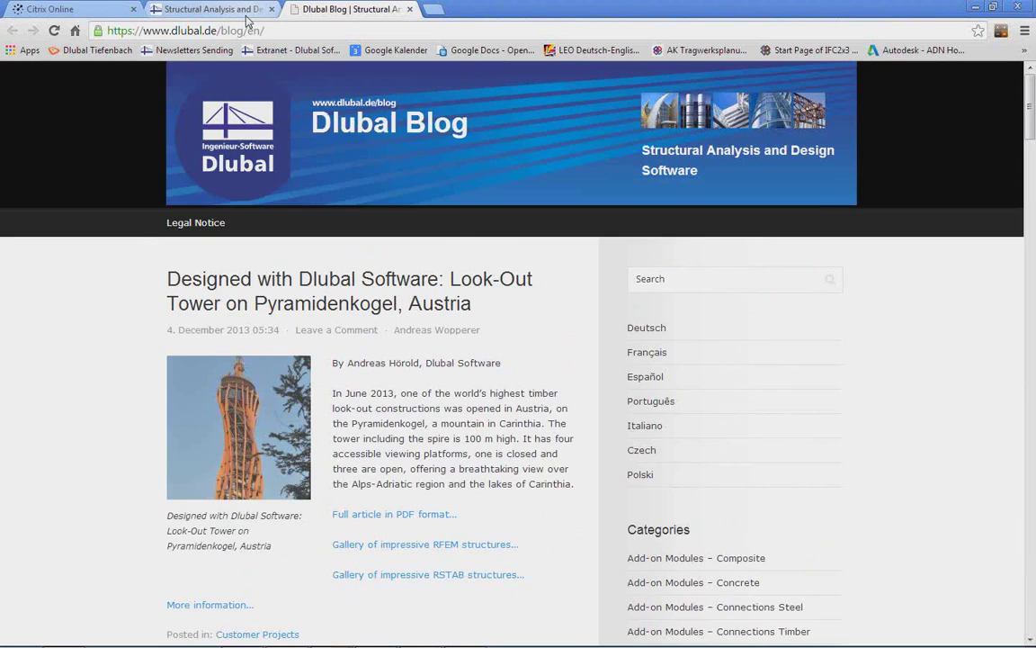
# Go back to the Dlubal home page, review the trial versions under Downloads and open the First steps page for beginners.
pyautogui.click(216, 9)
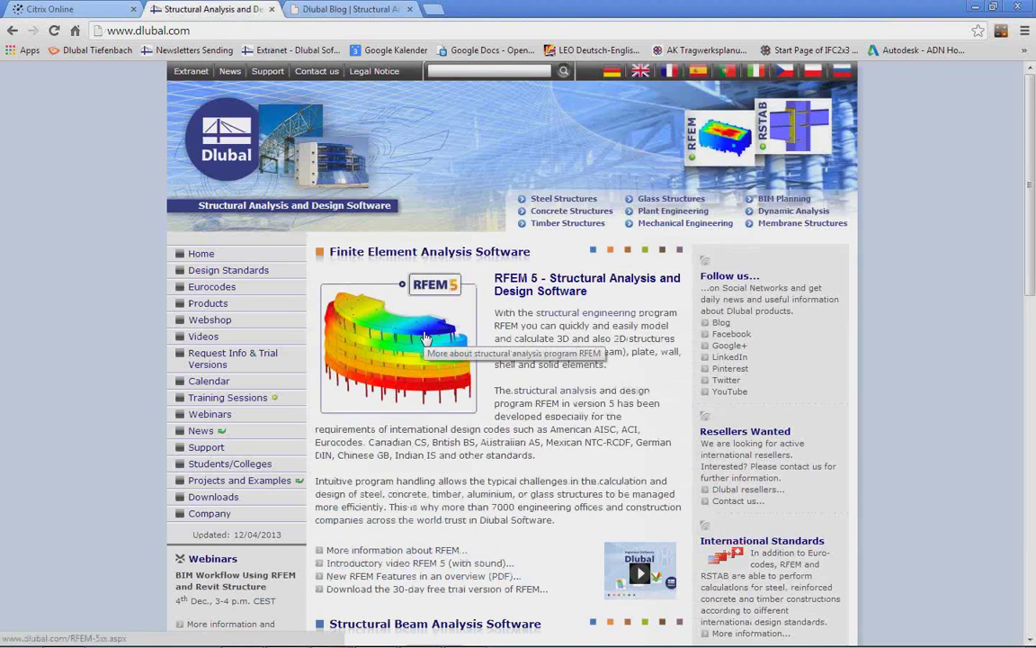
pyautogui.hotkey('alt', 'Tab')
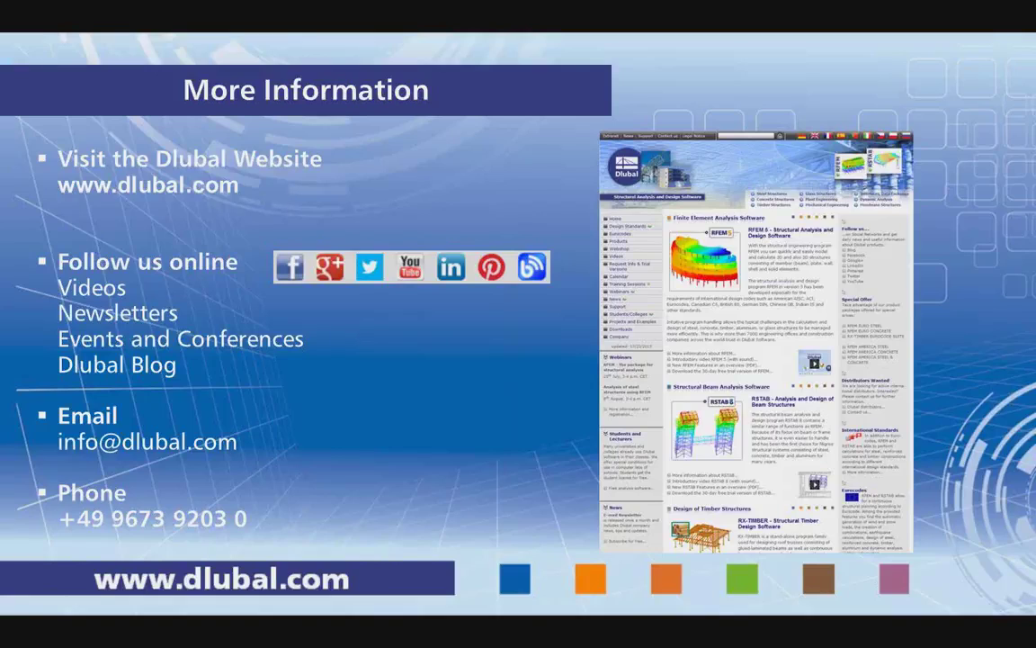
pyautogui.hotkey('alt', 'Tab')
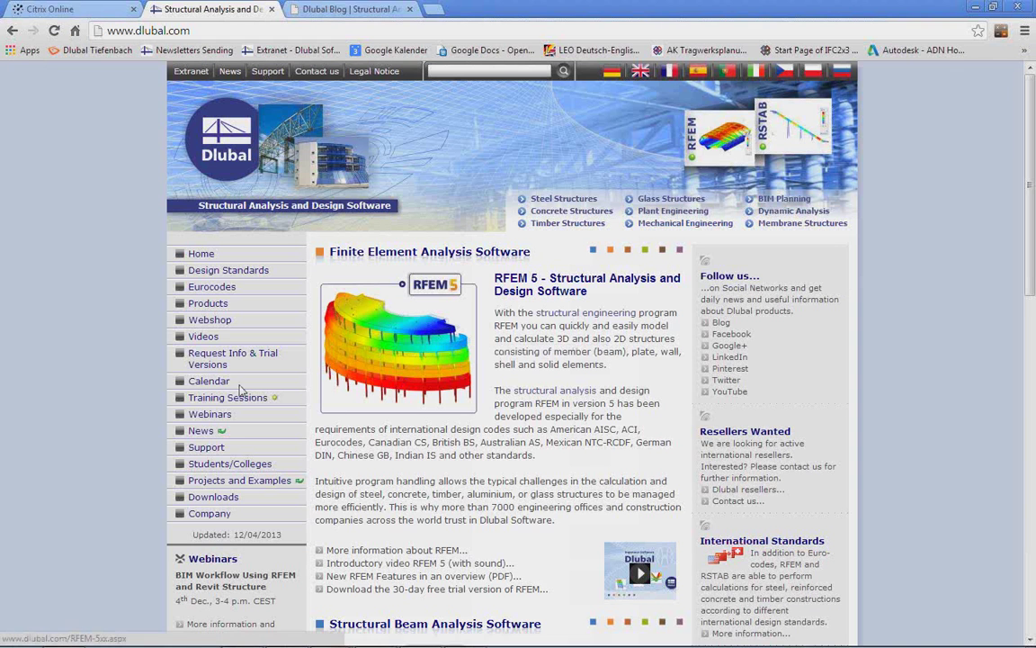
pyautogui.click(219, 499)
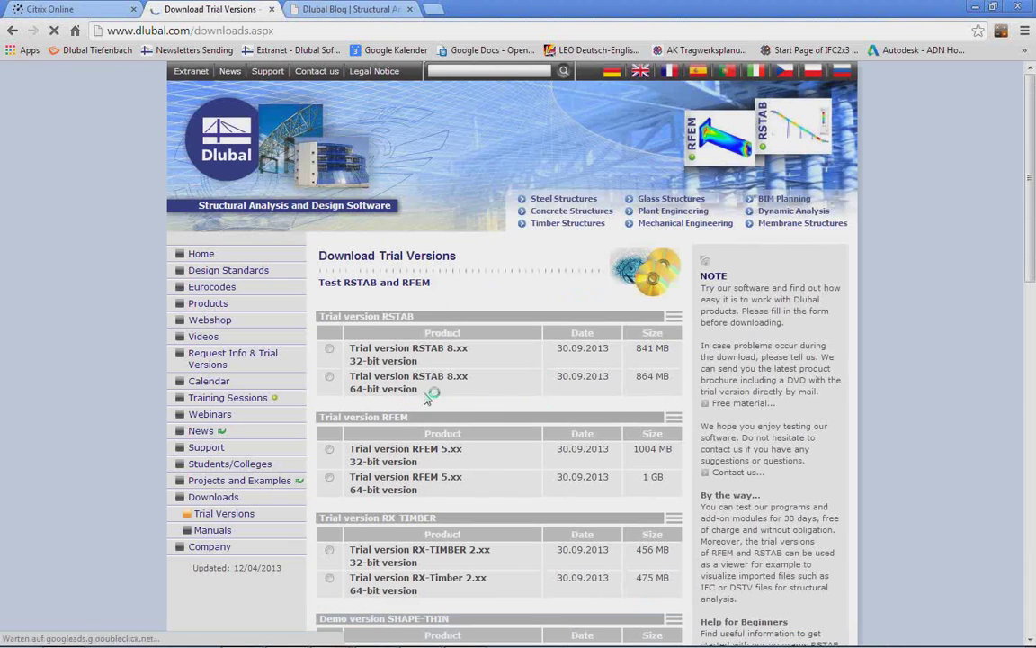
pyautogui.scroll(-2, 510, 382)
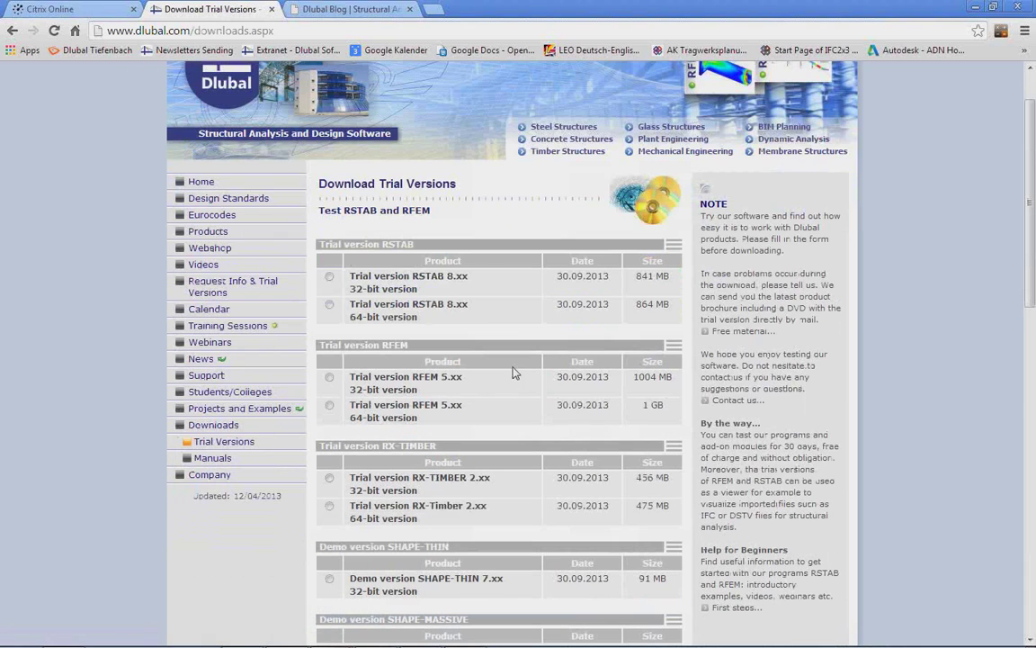
pyautogui.scroll(-2, 520, 337)
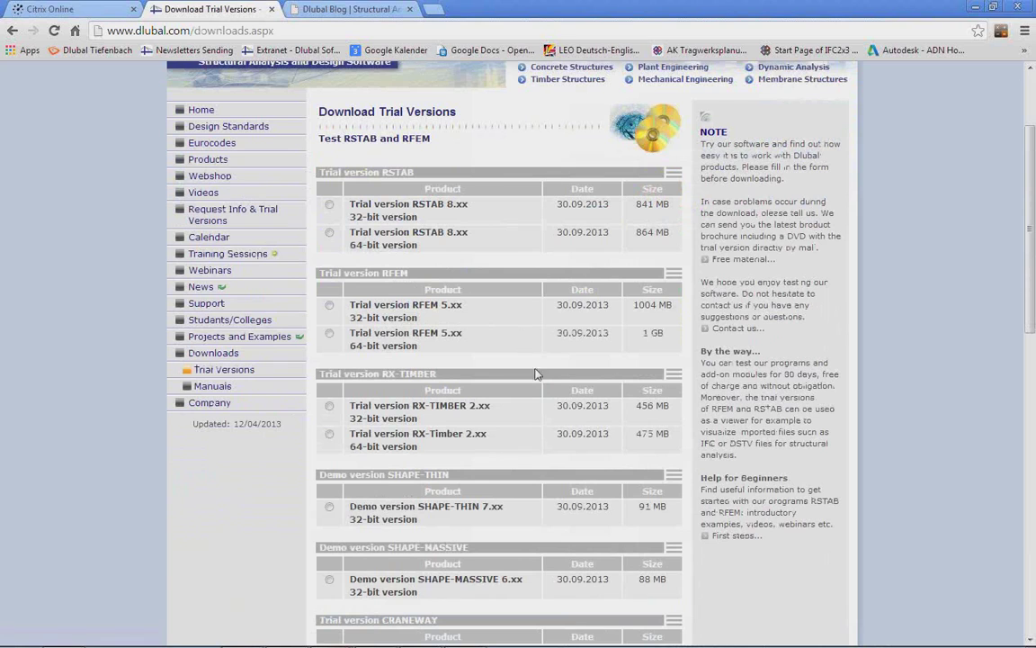
pyautogui.click(730, 537)
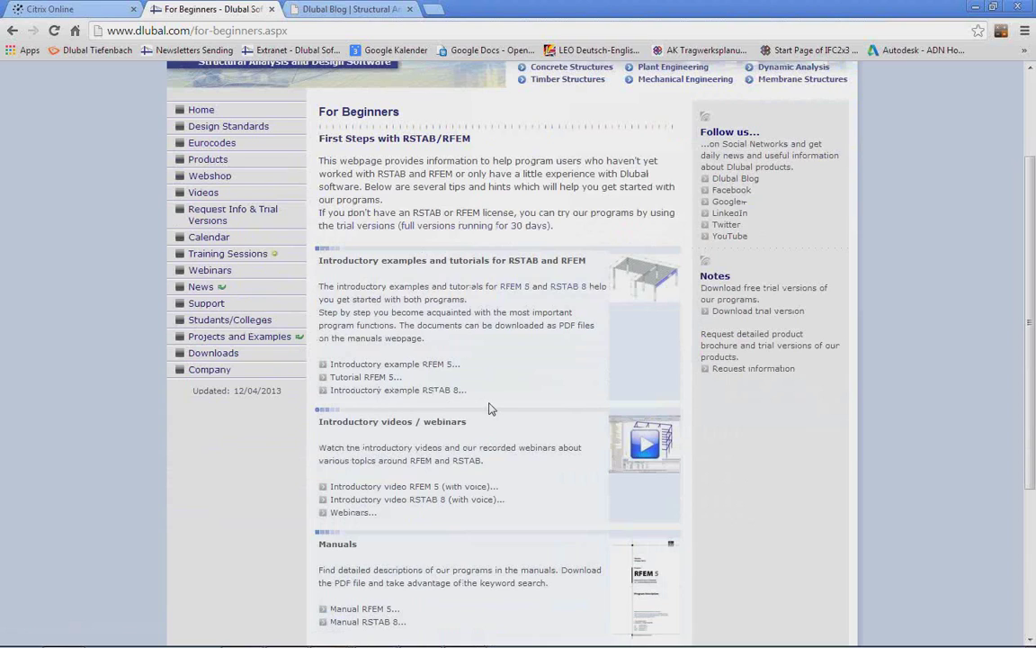
# Open the Webinars page and look through the upcoming and previous webinars.
pyautogui.click(219, 274)
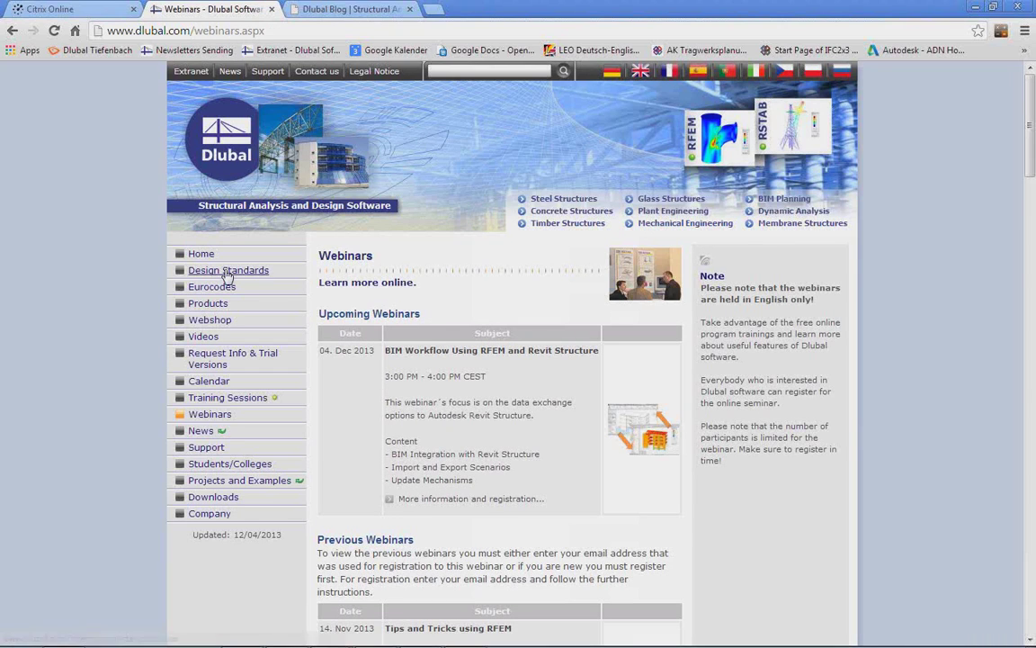
pyautogui.scroll(-2, 478, 313)
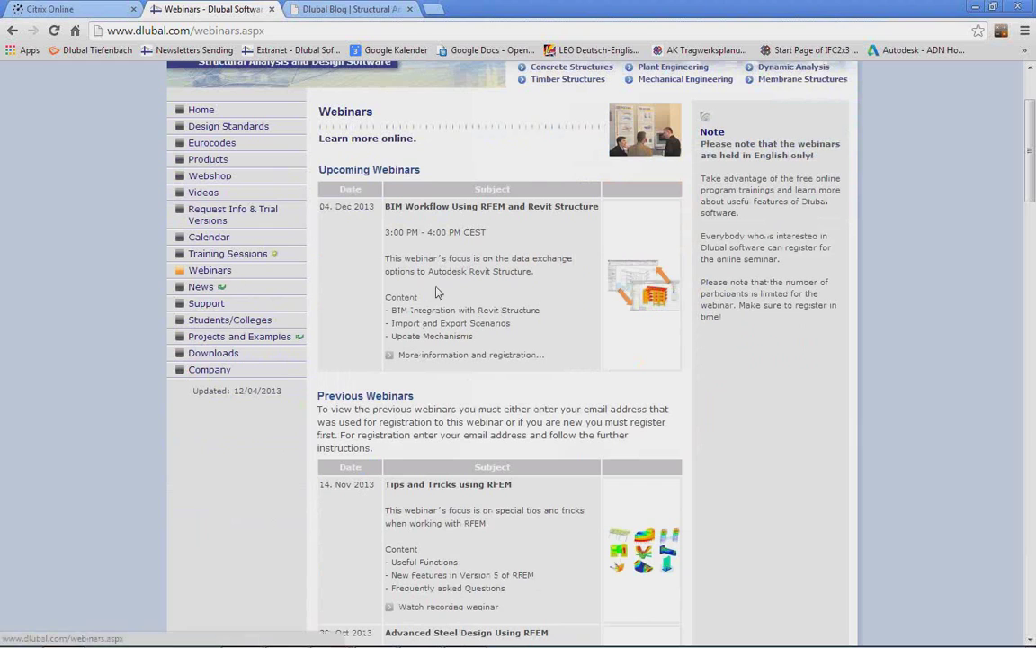
pyautogui.scroll(-10, 446, 299)
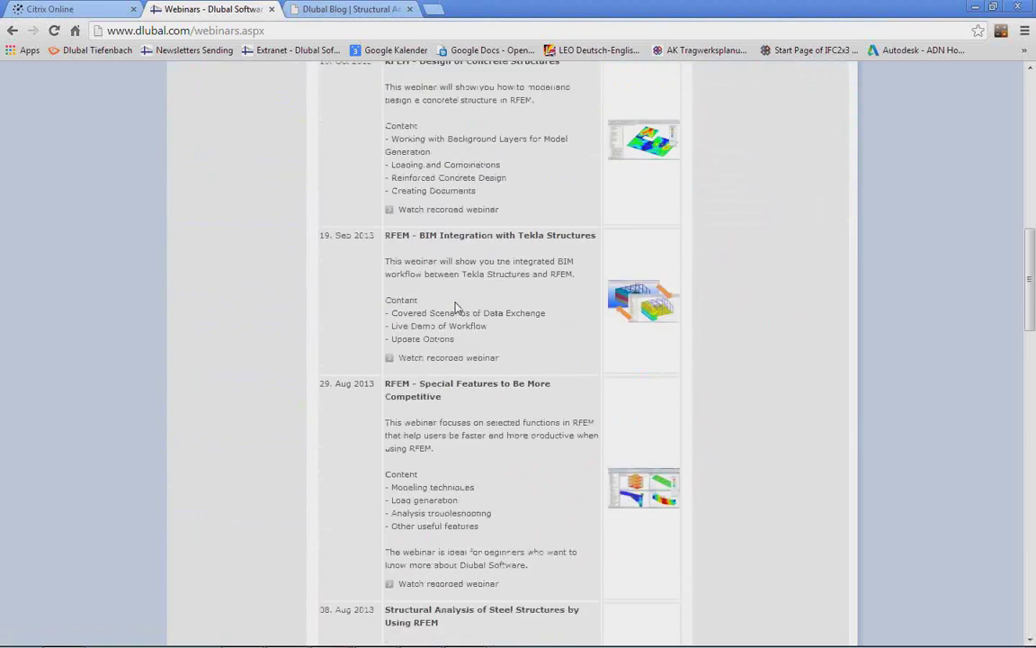
pyautogui.scroll(-3, 456, 307)
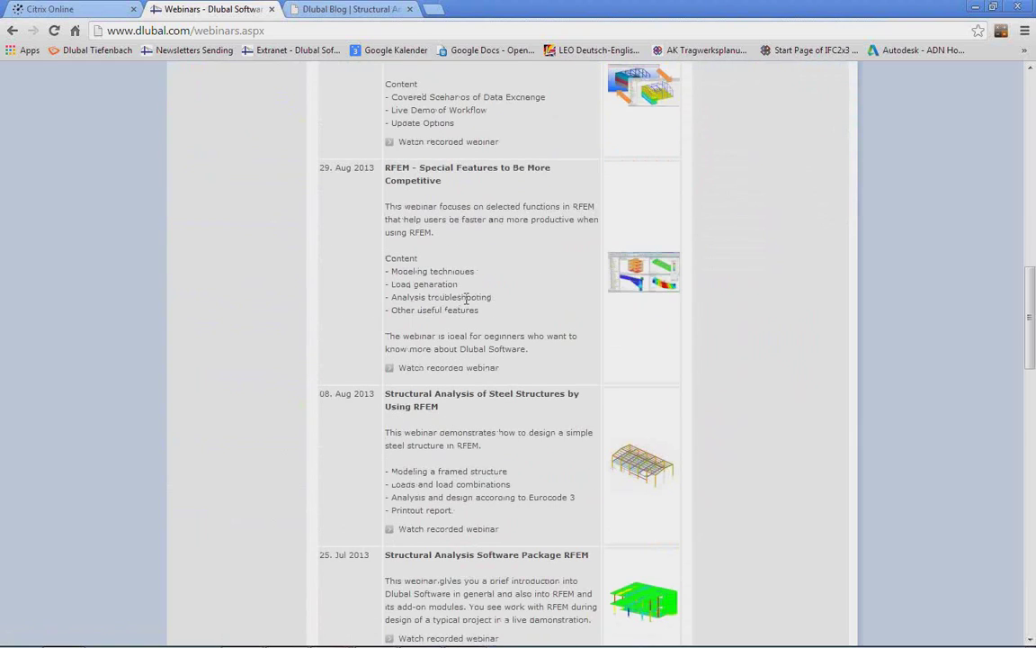